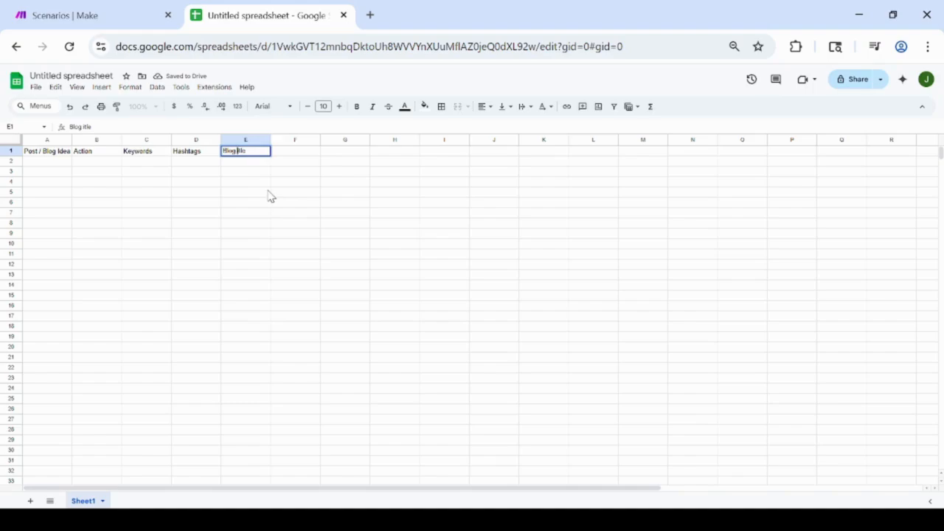
- Complete the header Blog Title in E1 and enter Blog Post HTML in F1
type("T")
key("Tab")
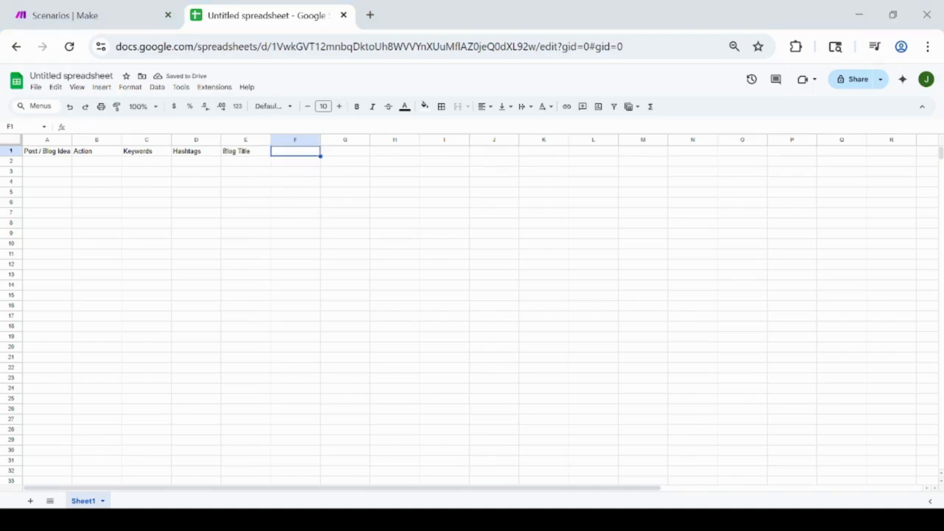
type("HTML")
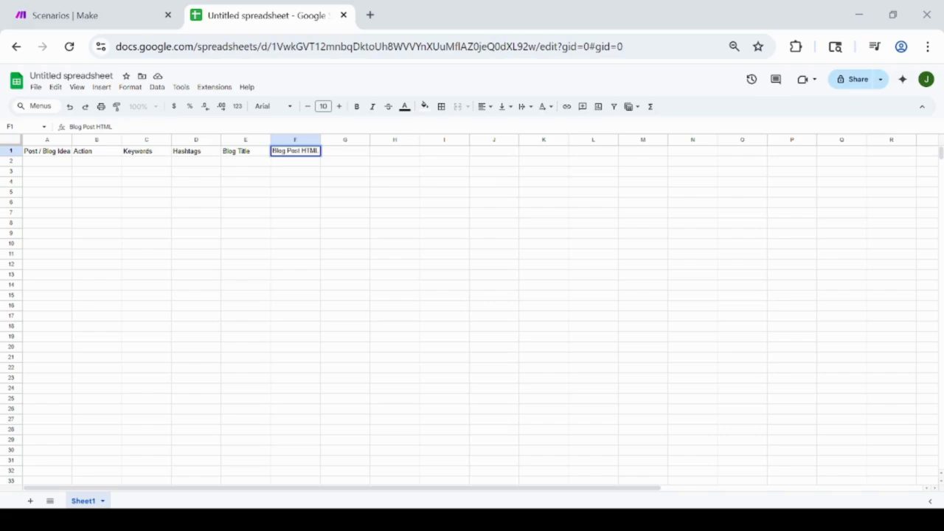
- Enter the header Featured Image / Thumbnail in G1 and widen column G to fit the text
left_click(339, 151)
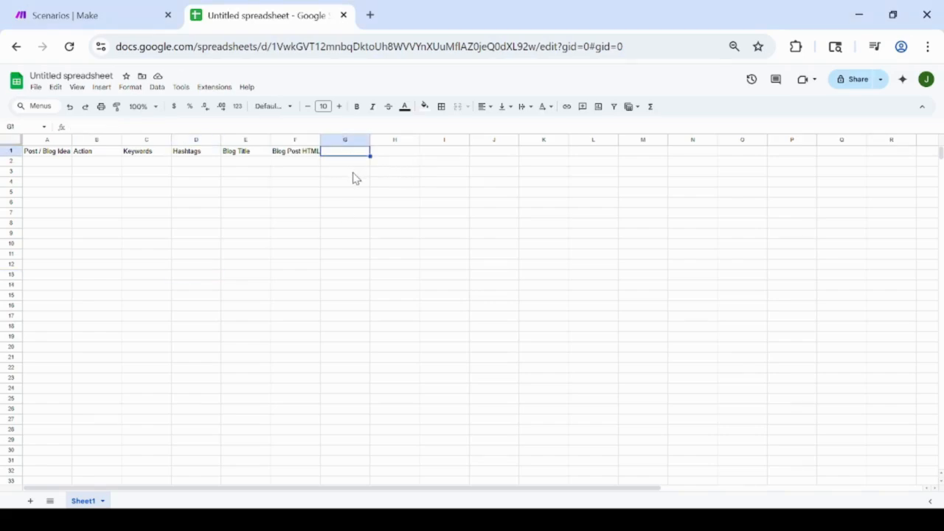
type("Featured Imag")
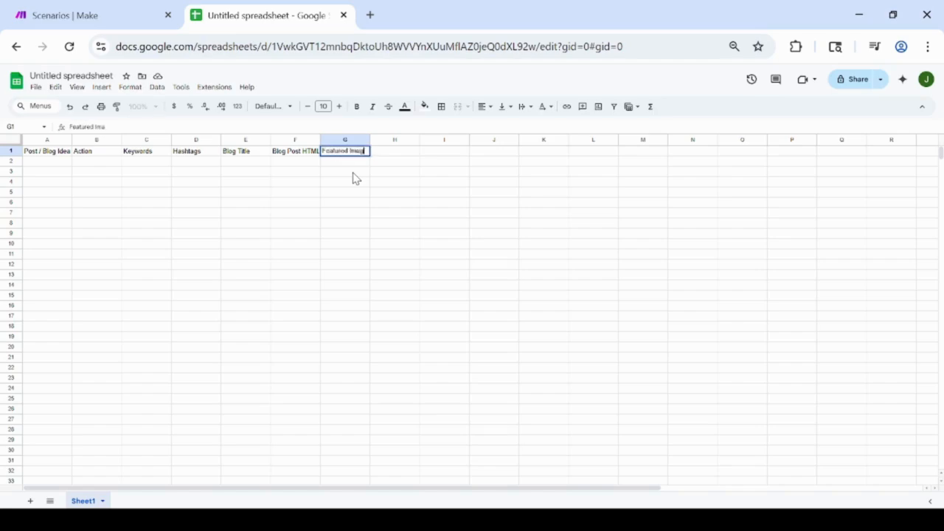
type("e /")
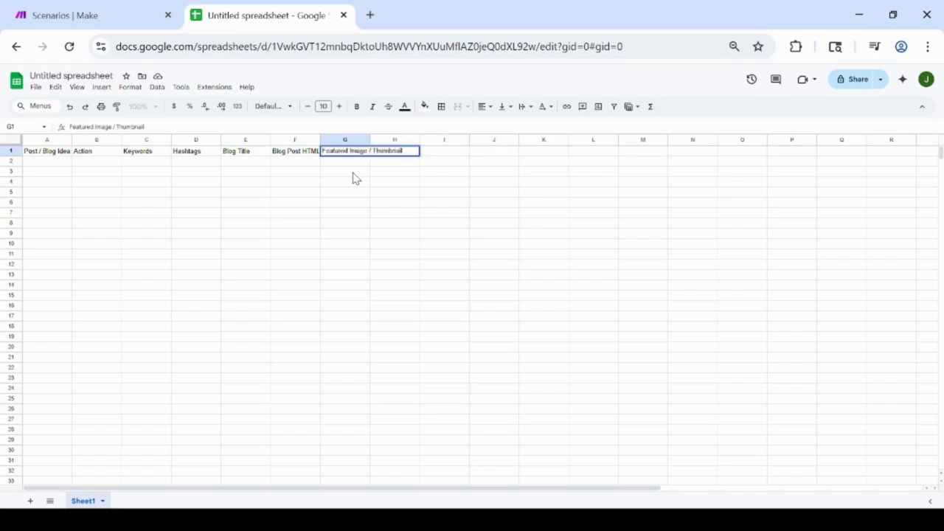
type(" Thumbnail")
key("Return")
left_click_drag(370, 139, 408, 141)
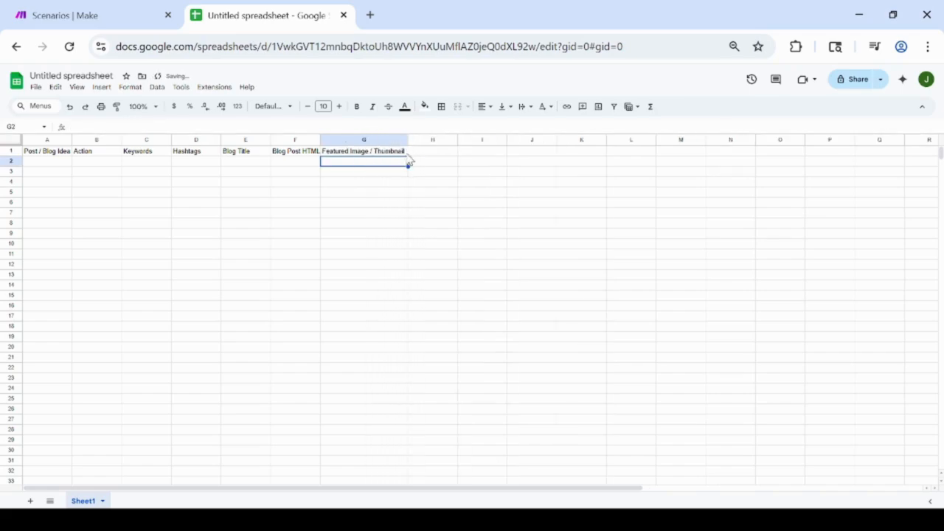
- Add the headers Facebook in H1 and Status in I1
left_click(431, 152)
type("F")
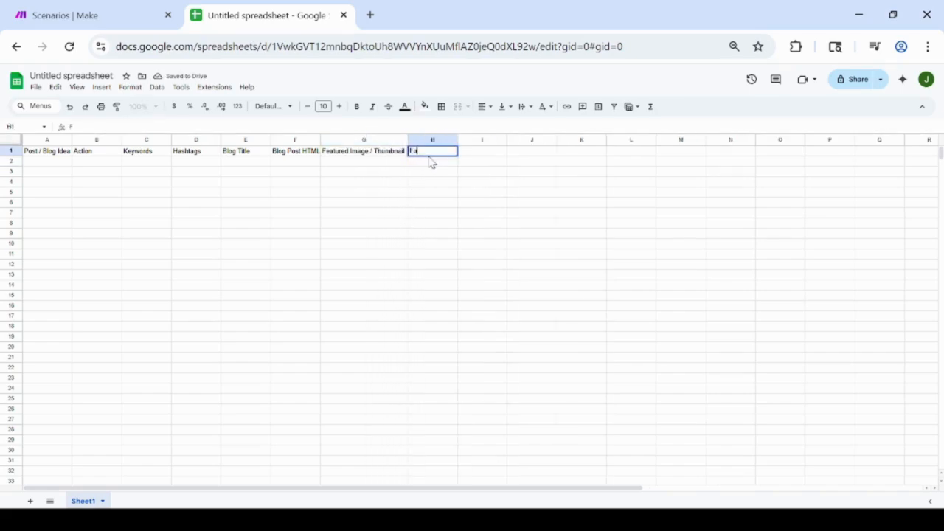
type("acebook")
left_click(489, 149)
type("S")
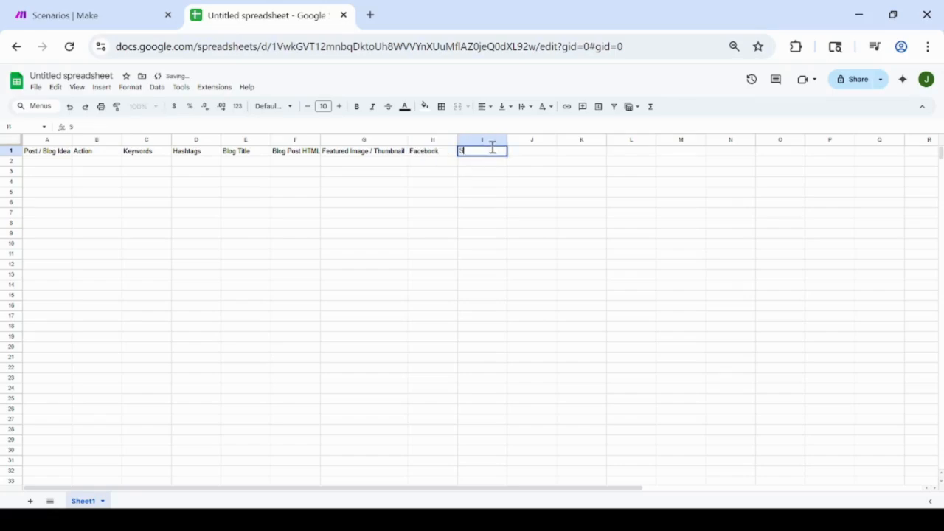
type("tatus")
- Add the headers Instagram in J1 and Status in K1
left_click(540, 155)
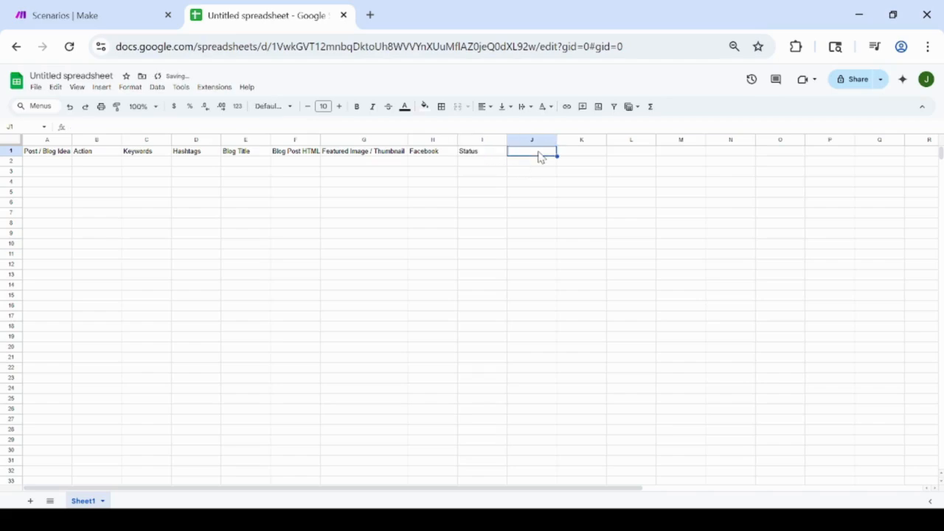
type("Instagram")
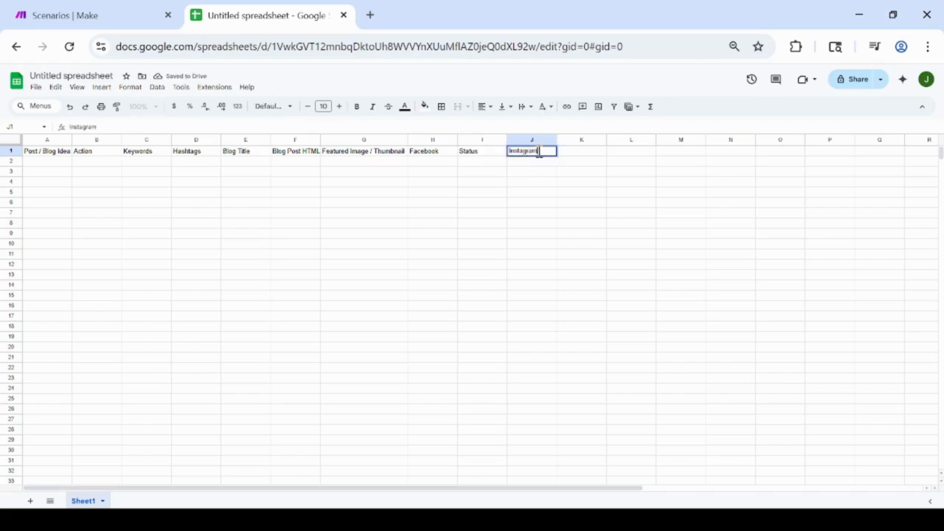
left_click(592, 155)
type("Status")
- Add the headers Pinterest in L1 and Status in M1
left_click(633, 155)
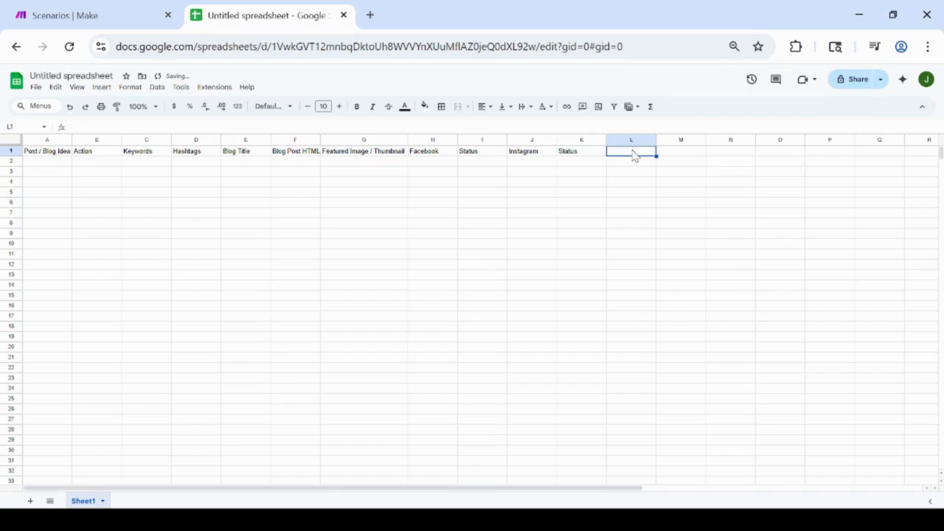
type("Pin")
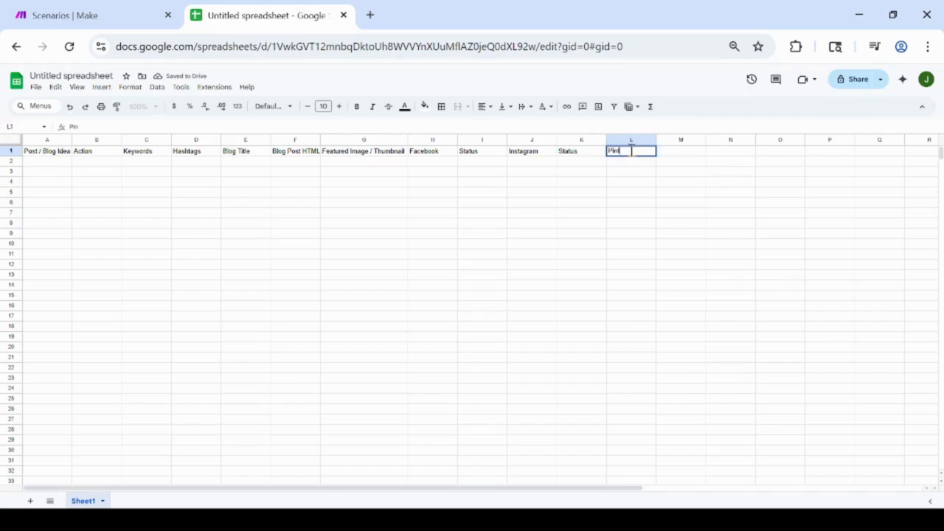
type("terest")
left_click(686, 153)
type("Status")
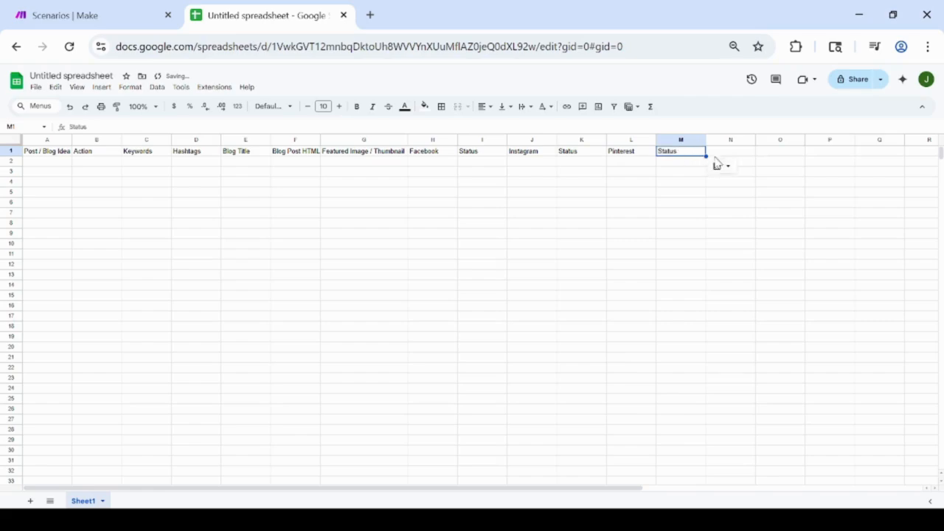
- Add the headers LinkedIn in N1 and Status in O1
left_click(738, 153)
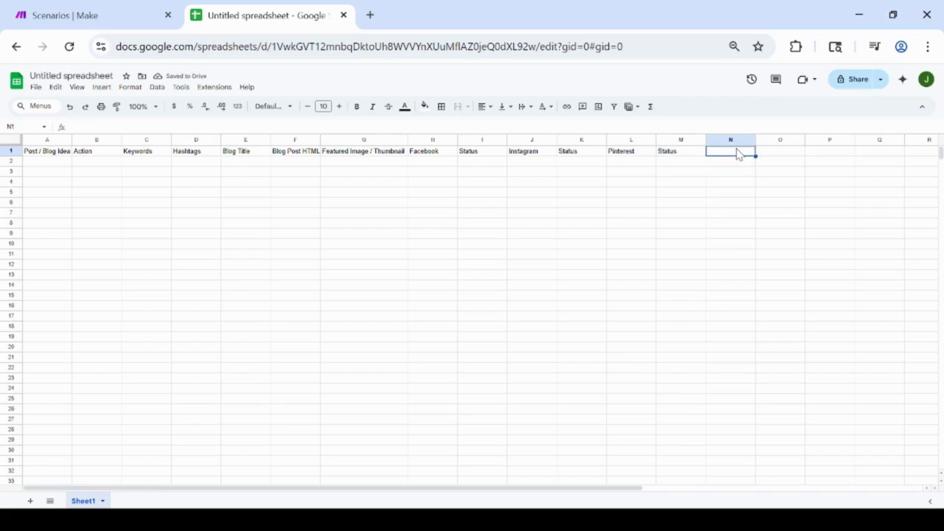
type("LinkedIn")
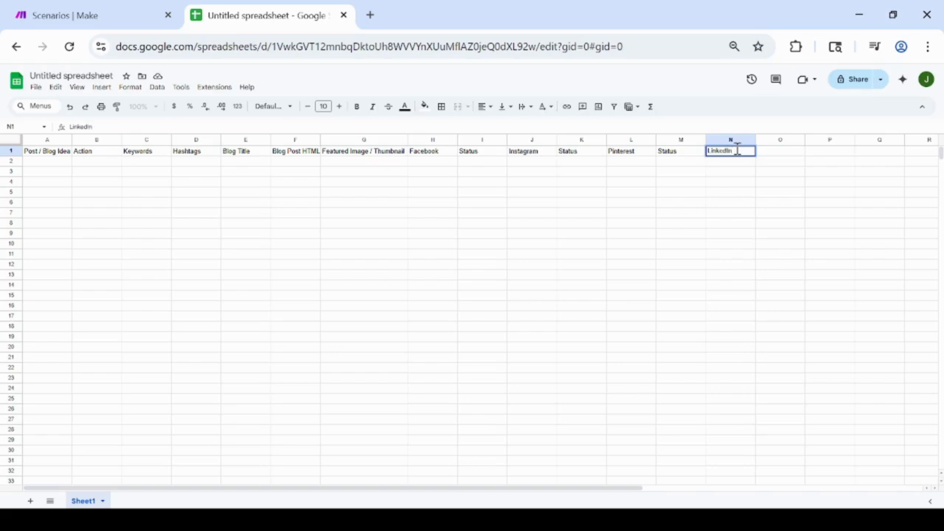
left_click(781, 152)
type("Status")
- Add the headers Reddit in P1 and Status in Q1
left_click(824, 151)
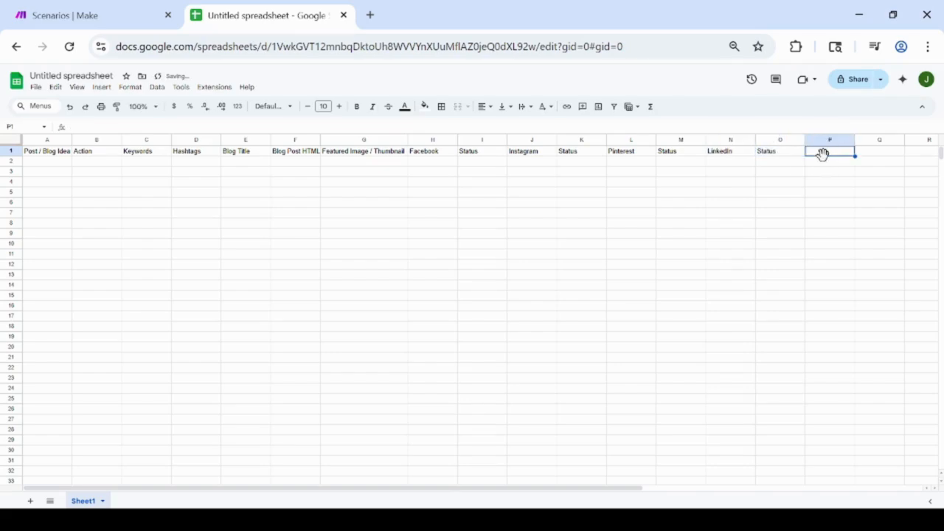
type("Reddit")
left_click(888, 157)
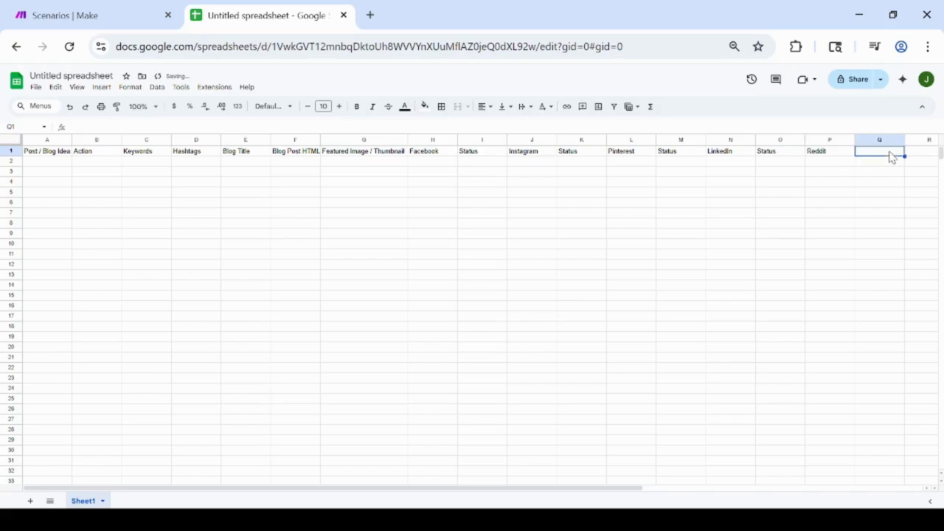
type("Status")
- Insert dropdowns in the Action column below its header, covering B2:B1000
left_click(104, 141)
left_click(105, 160)
key("ctrl+shift+Down")
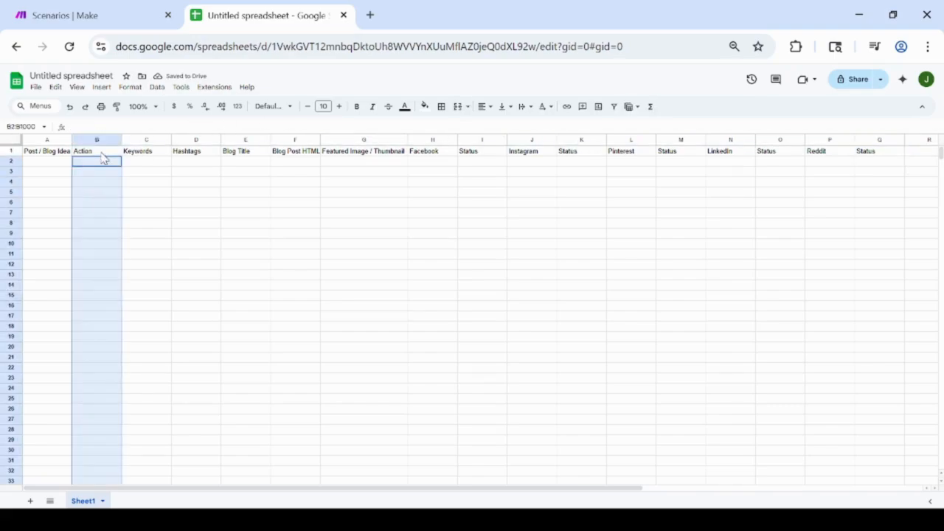
left_click(133, 87)
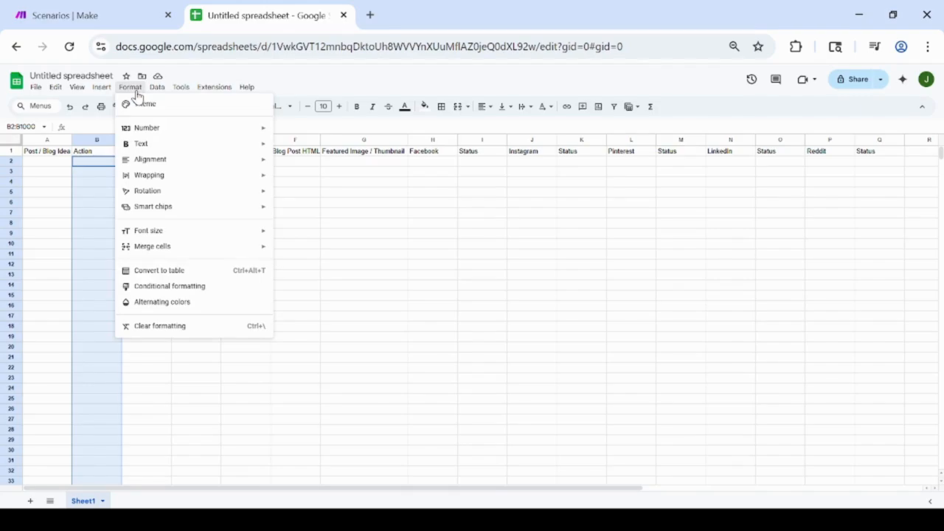
mouse_move(100, 90)
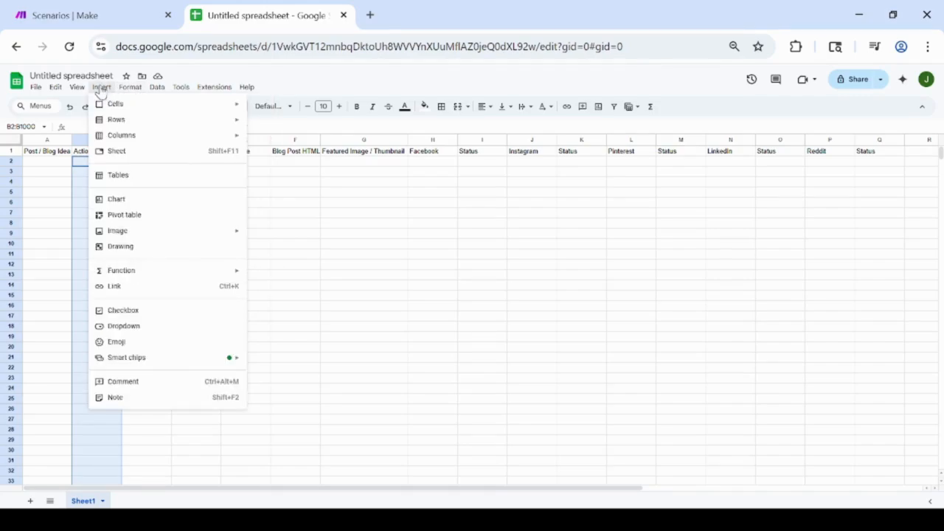
left_click(155, 329)
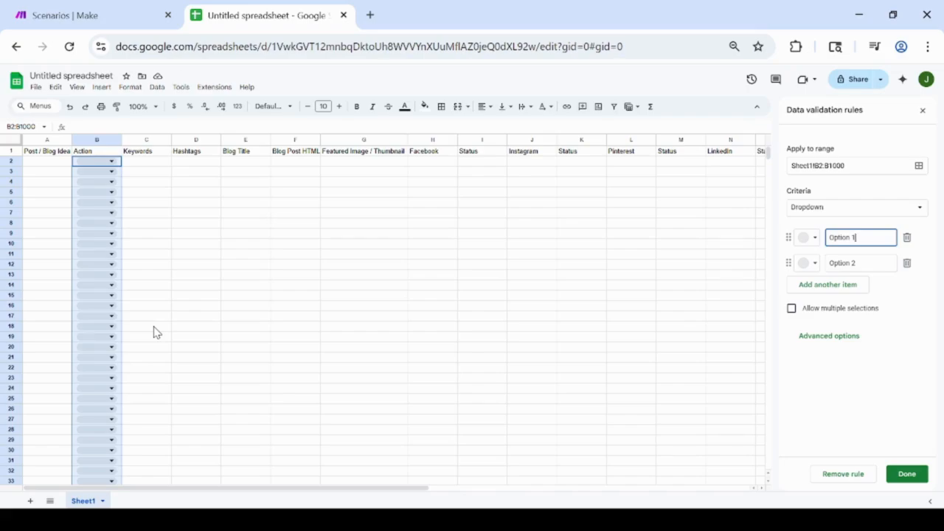
- Insert dropdowns below the headers of the Facebook, Instagram and Pinterest Status columns I, K and M, excluding row 1
left_click(472, 140)
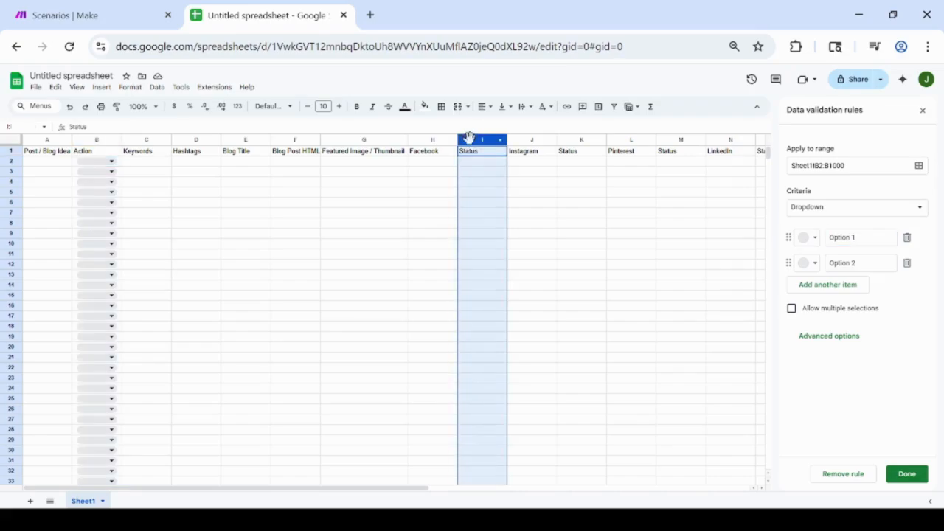
left_click(572, 139, "ctrl")
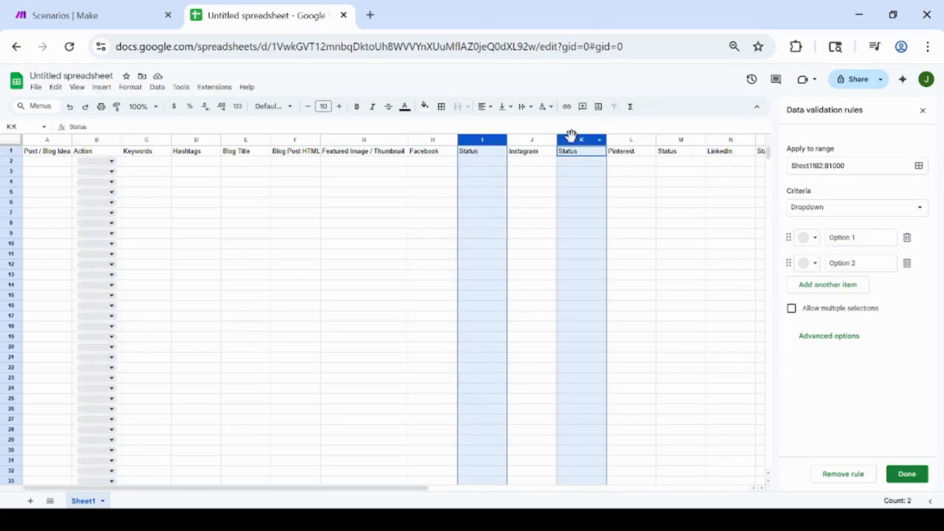
left_click(684, 140, "ctrl")
left_click(663, 152, "ctrl")
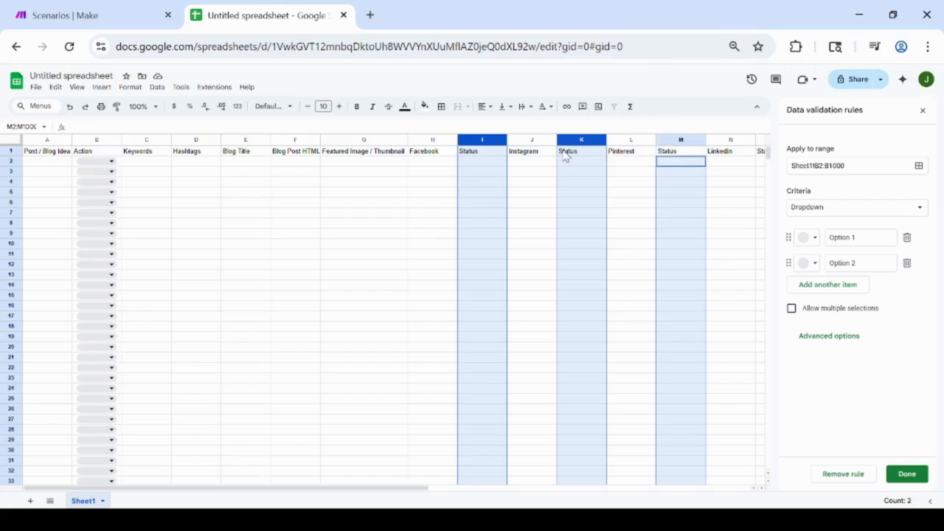
left_click(565, 152, "ctrl")
left_click(460, 153, "ctrl")
left_click(101, 87)
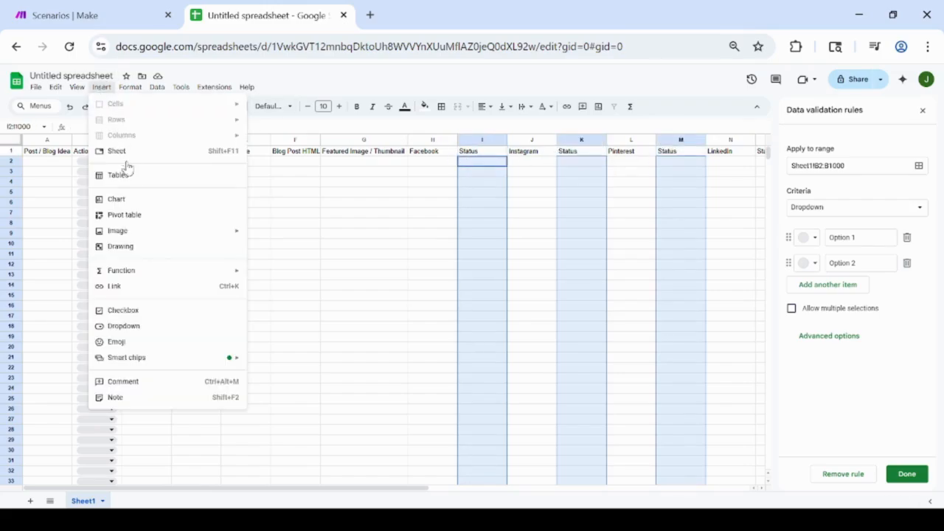
left_click(154, 326)
- Insert dropdowns below the headers of the LinkedIn and Reddit Status columns, covering O2:O1000 and Q2:Q1000
left_click_drag(400, 488, 543, 480)
left_click(527, 140)
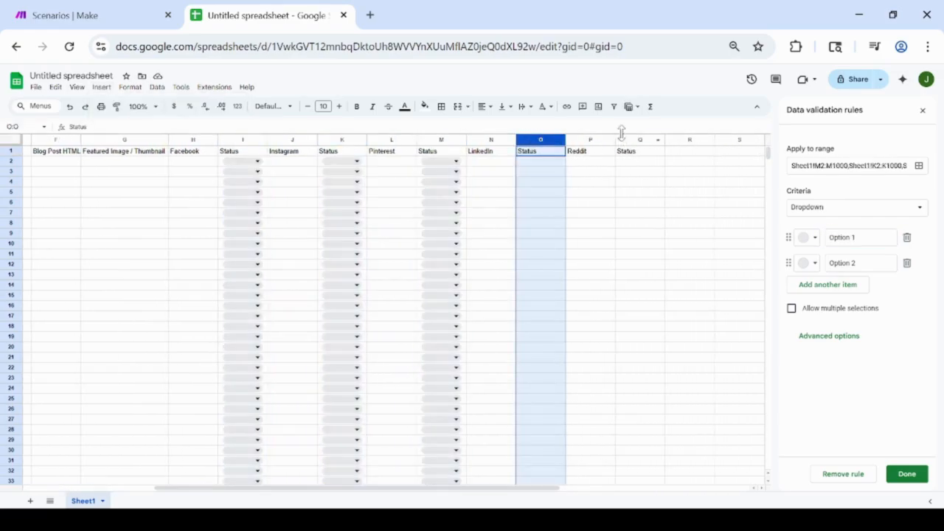
left_click(639, 140, "ctrl")
left_click(642, 153, "ctrl")
left_click(549, 151, "ctrl")
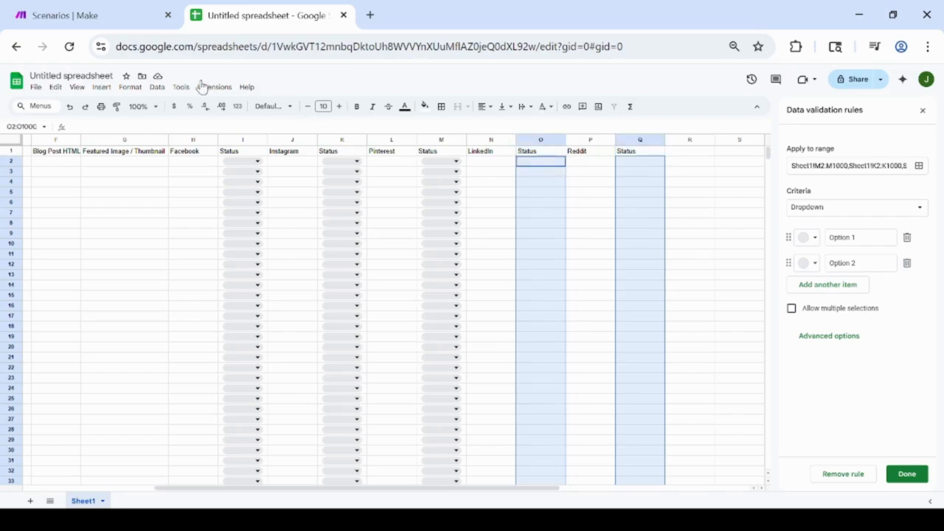
left_click(55, 87)
mouse_move(100, 89)
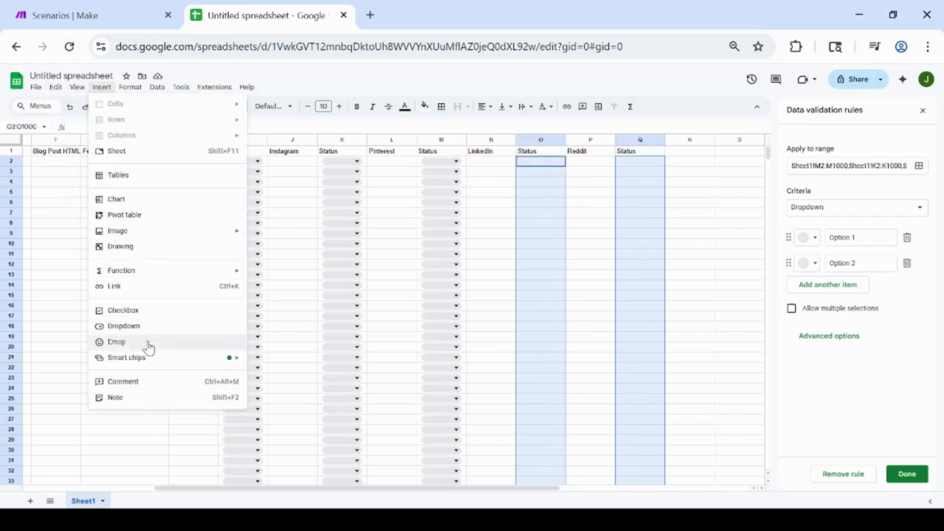
left_click(124, 326)
- Make the whole header row 1 bold and center its text horizontally
left_click_drag(533, 491, 348, 467)
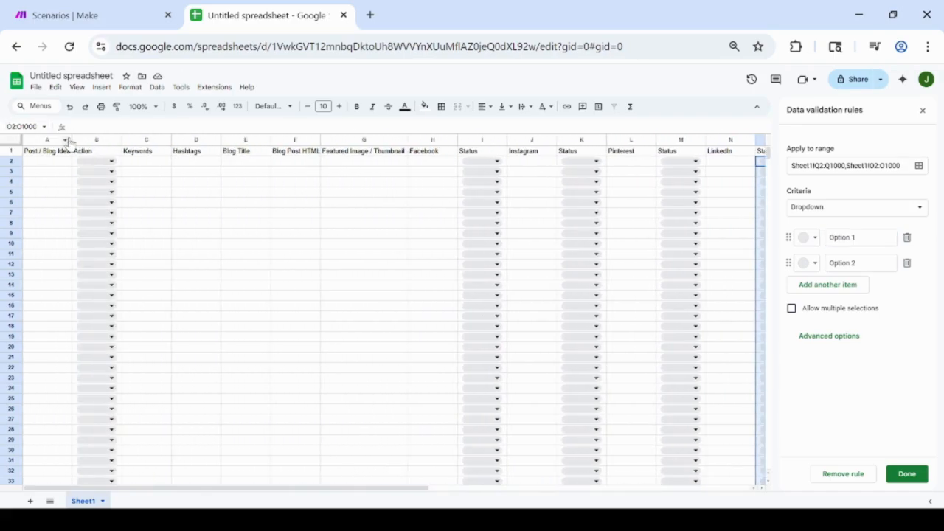
left_click(11, 150)
left_click(357, 107)
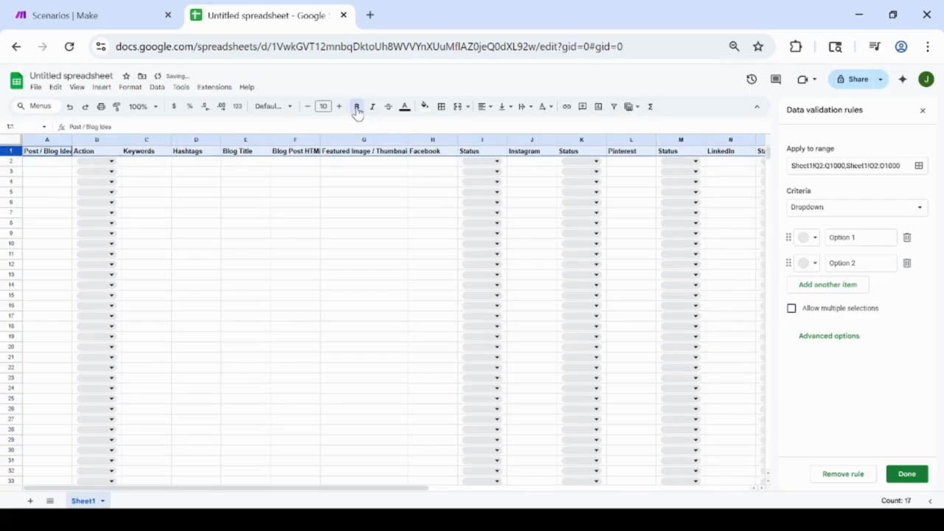
left_click(482, 106)
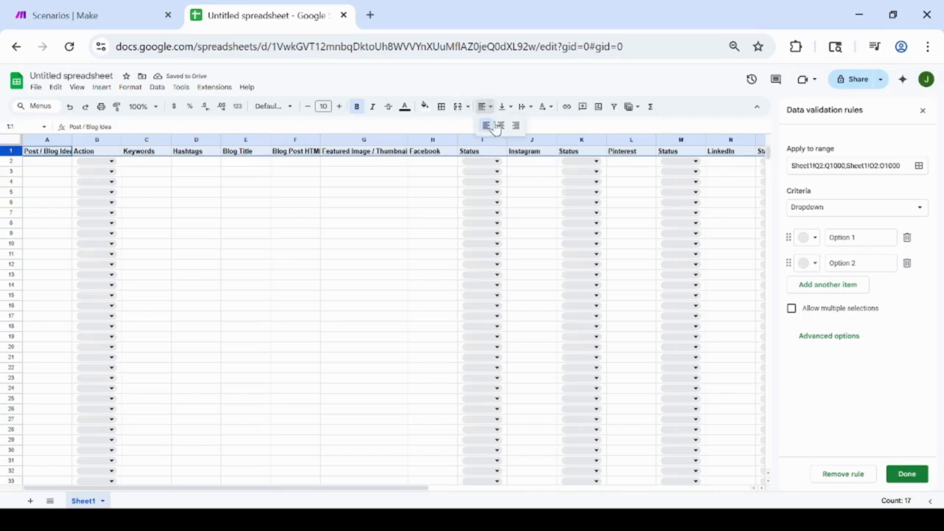
left_click(499, 124)
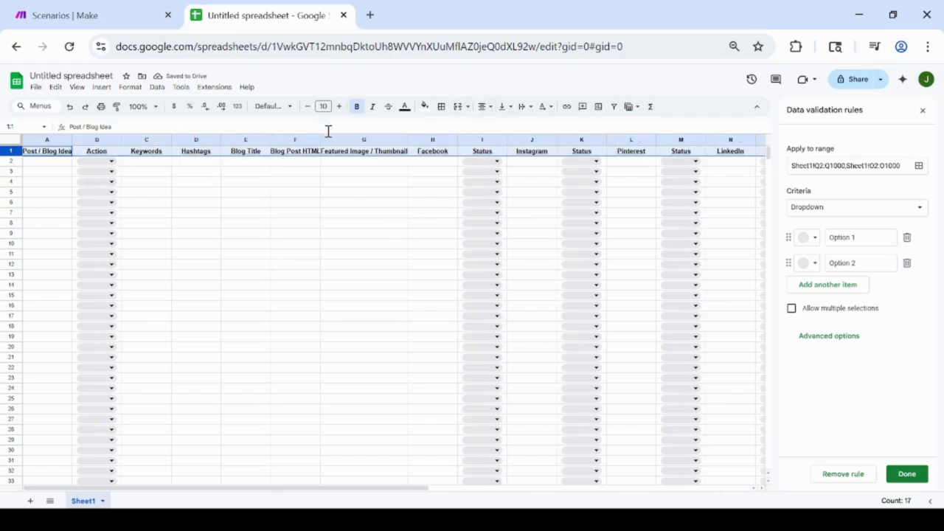
- Widen the Blog Post HTML and Featured Image / Thumbnail columns slightly so their bold headers fit
left_click_drag(320, 139, 330, 139)
left_click_drag(418, 139, 426, 139)
left_click_drag(393, 489, 367, 460)
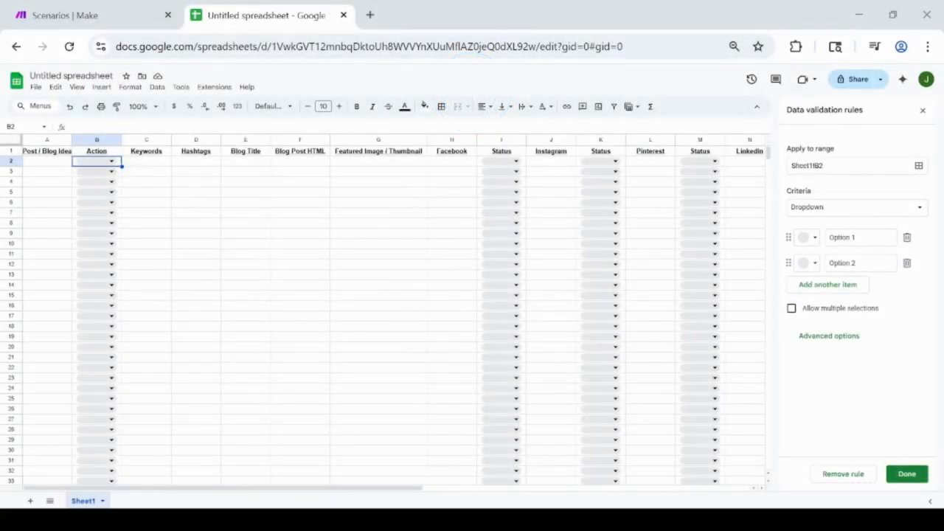
- Name the first two Action dropdown options in B2 generate post / blog idea and post / blog idea generated
left_click(811, 238)
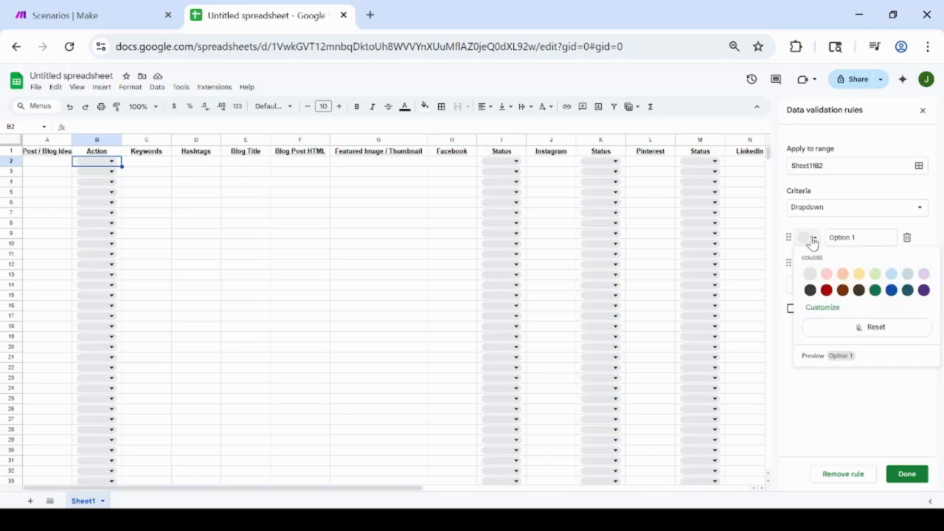
left_click(847, 235)
triple_click(847, 234)
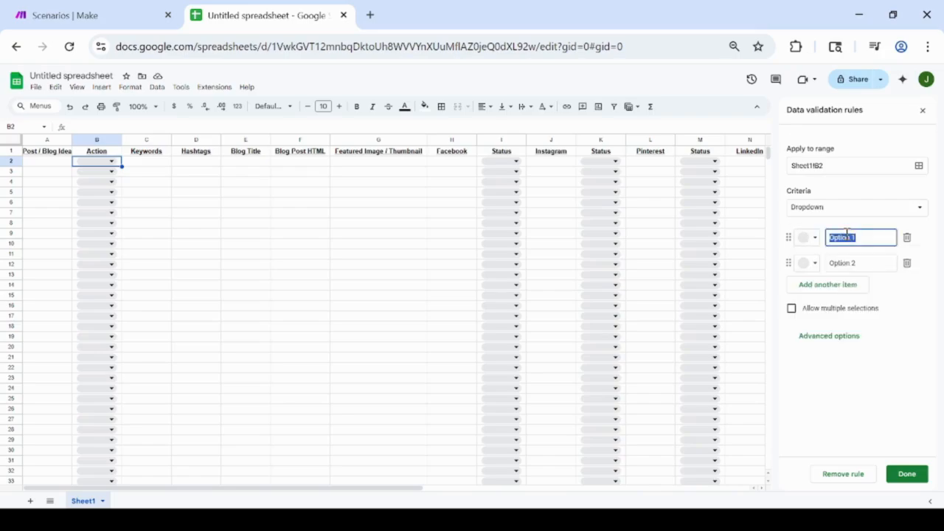
type("Ge")
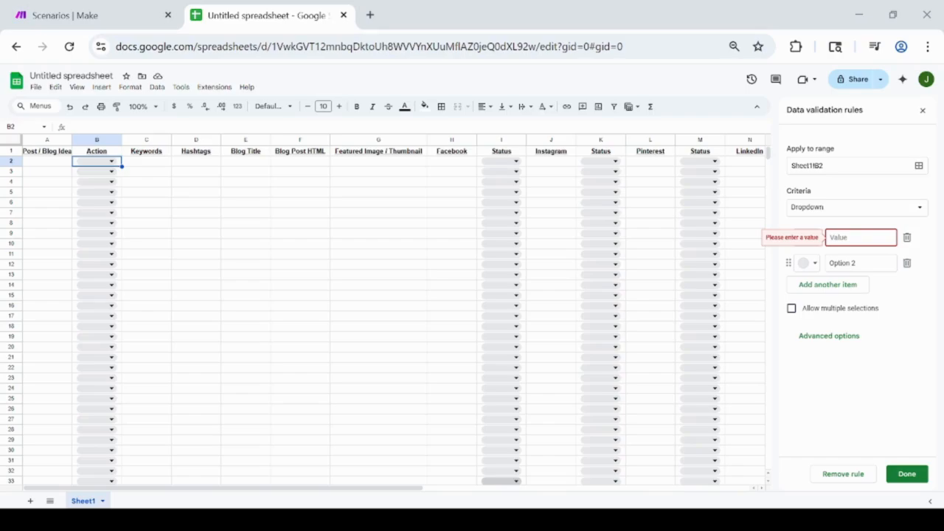
type("Generate post / blog idea")
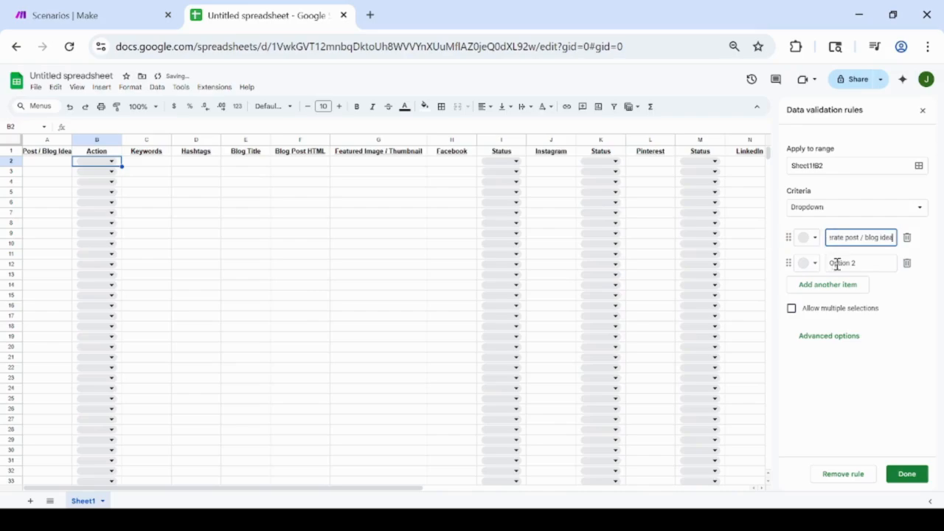
left_click(486, 520)
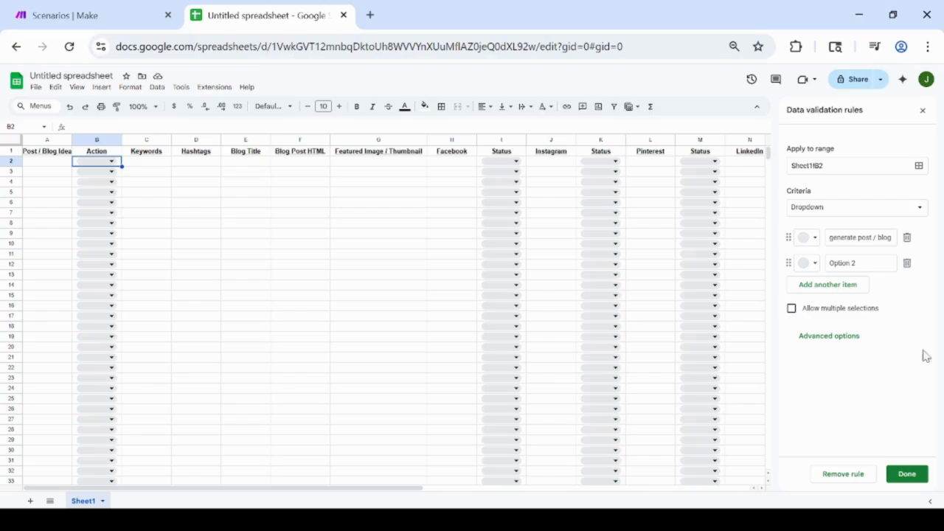
triple_click(848, 262)
key("ctrl+v")
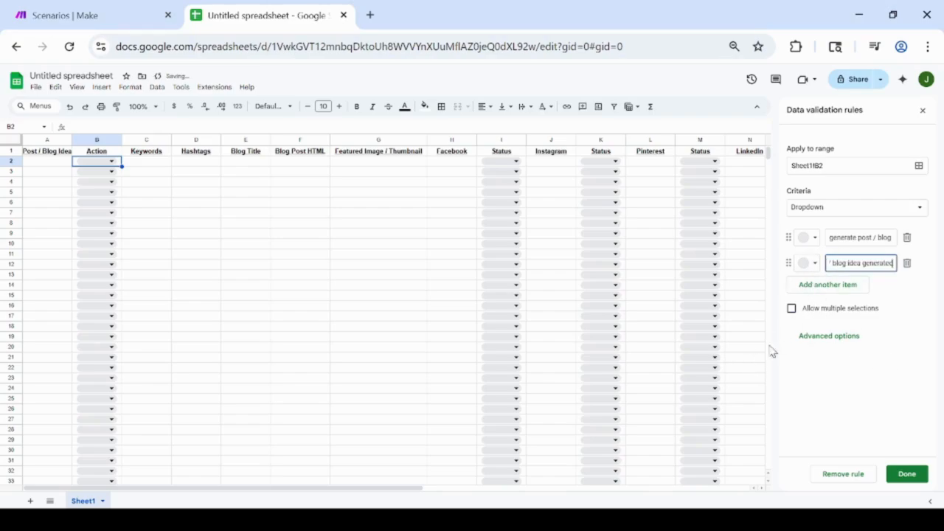
- Add six more empty items to the Action dropdown rule, making room for eight options
left_click(814, 286)
left_click(814, 312)
left_click(820, 337)
left_click(824, 360)
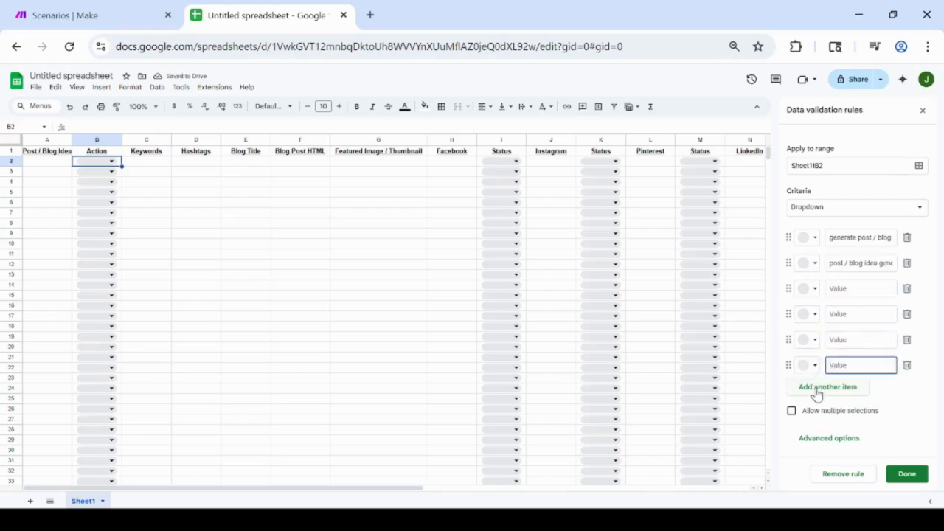
left_click(819, 387)
left_click(815, 413)
key("alt+Tab")
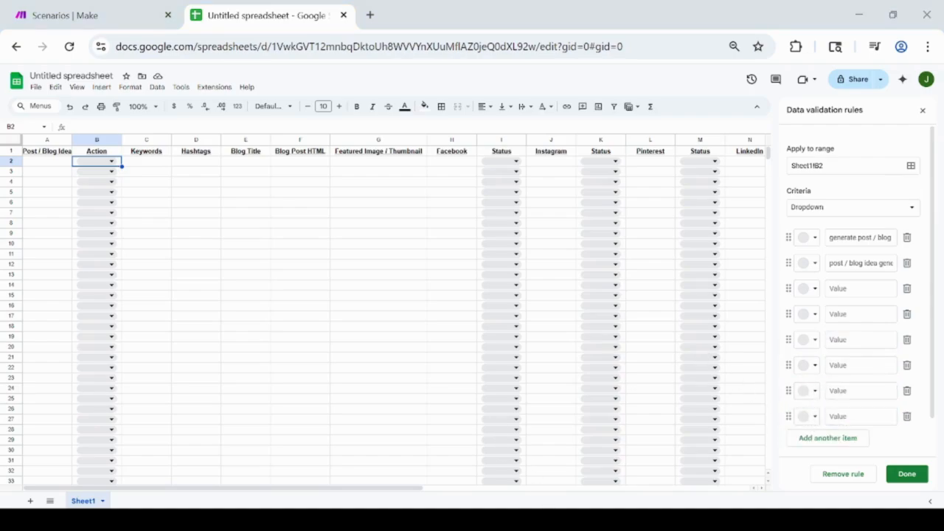
key("alt+Tab")
- Enter generate hashtags & keywords and hashtags & keywords generated as the third and fourth Action options
left_click(848, 288)
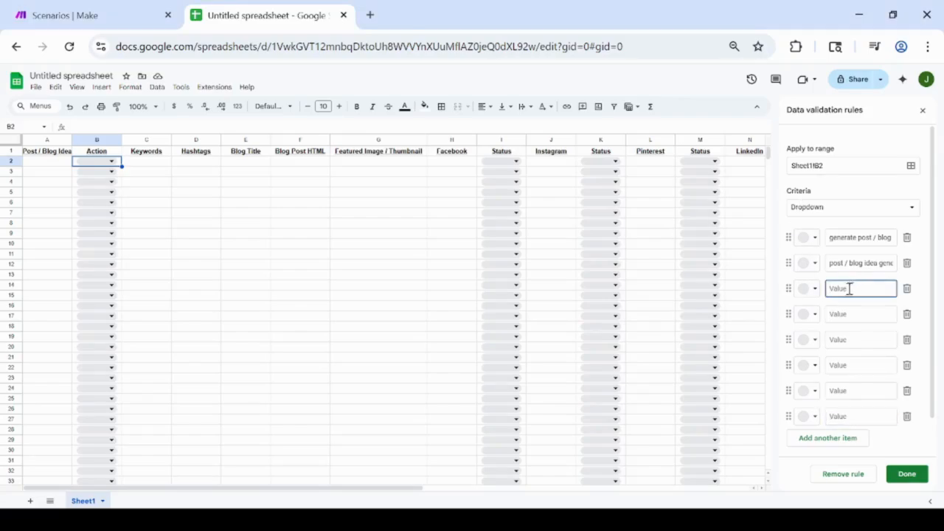
type("generate hashtags & keywords")
key("alt+Tab")
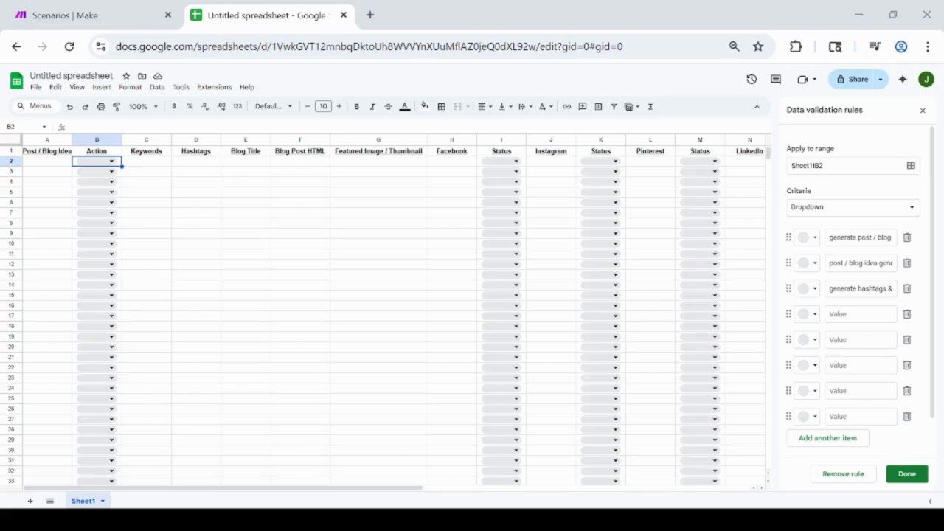
key("alt+Tab")
left_click(856, 314)
key("ctrl+v")
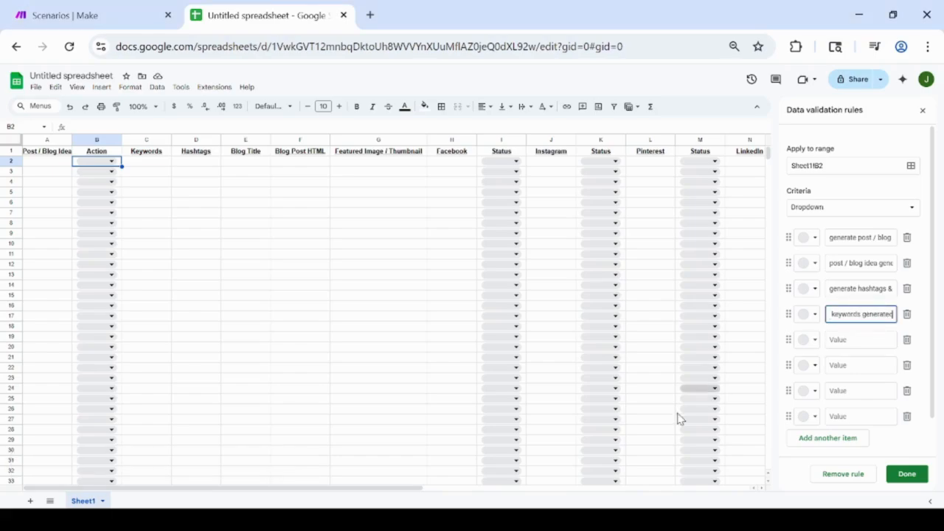
key("alt+Tab")
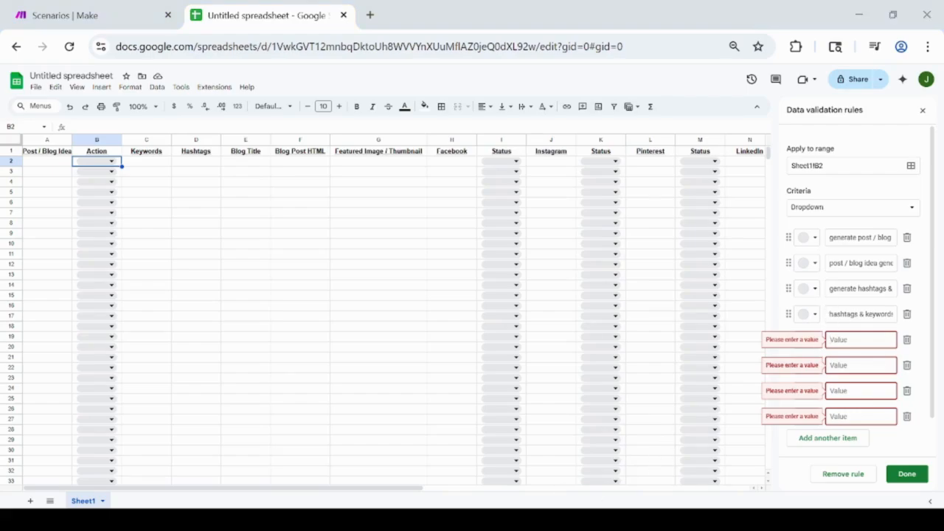
- Fill the next four Action options with generate blog title, blog title generated, generate blog post html and blog post html generated
left_click(858, 340)
type("generate blog title")
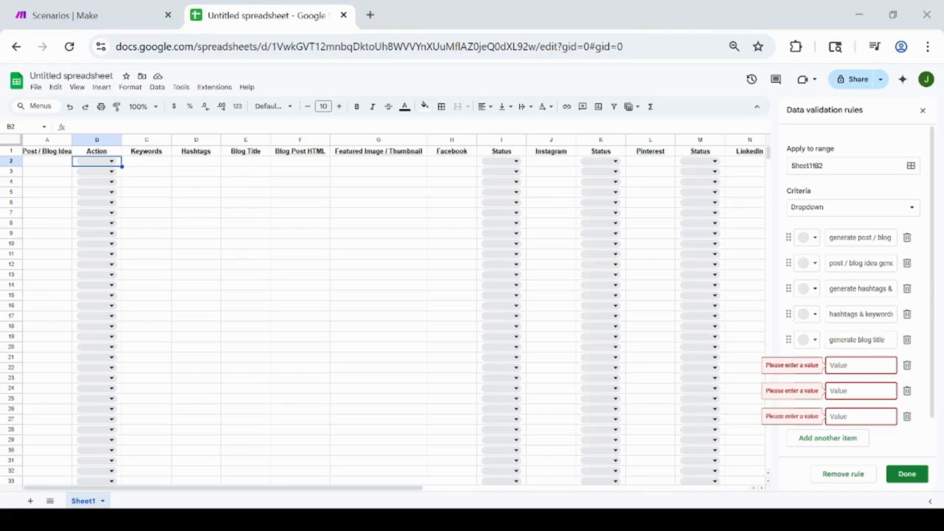
left_click(866, 362)
type("blog title generated")
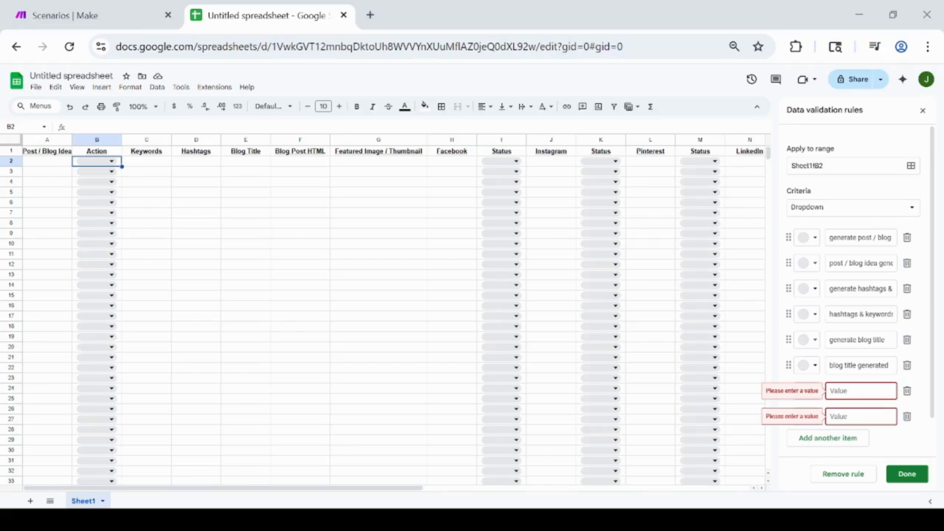
left_click(860, 391)
type("generate blog post html")
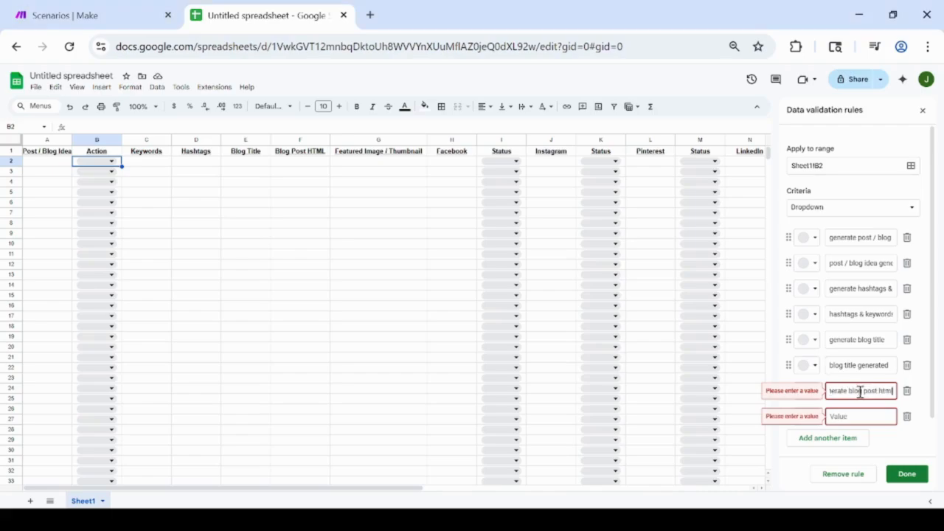
left_click(861, 417)
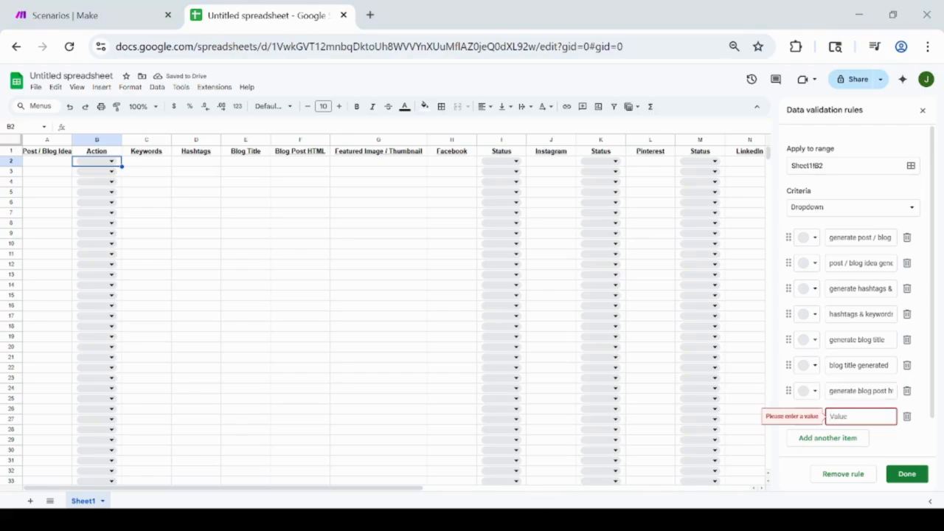
key("ctrl+v")
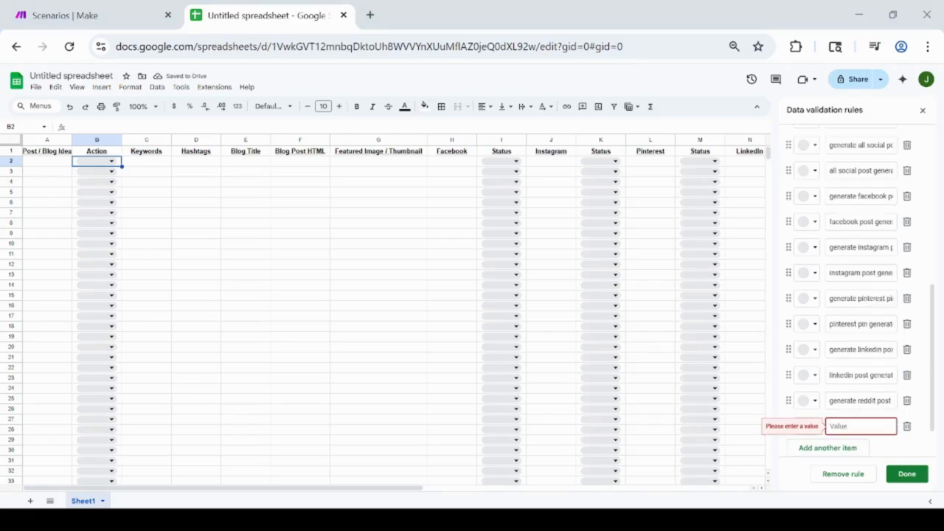
- Enter reddit post generated as the last Action option, apply the rule to all matching dropdowns and check B2's option list
left_click(839, 426)
type("reddit post generated")
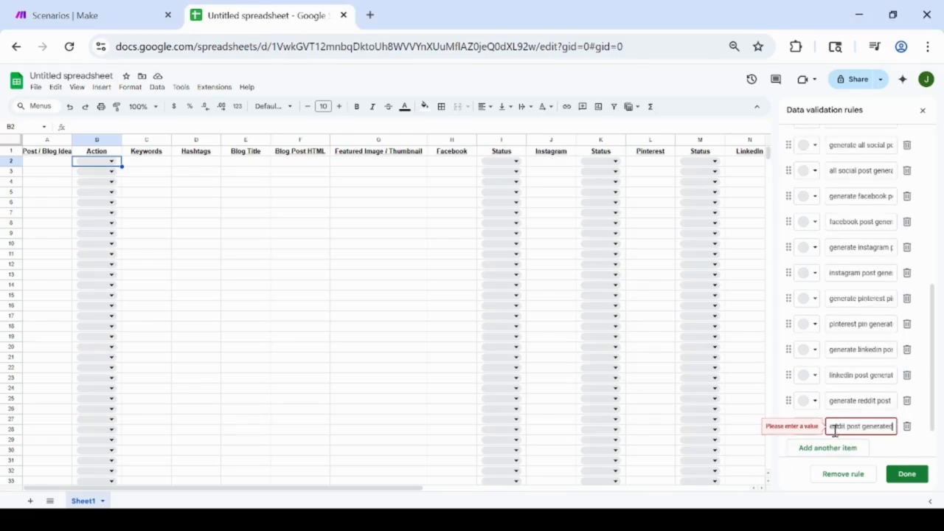
left_click(907, 474)
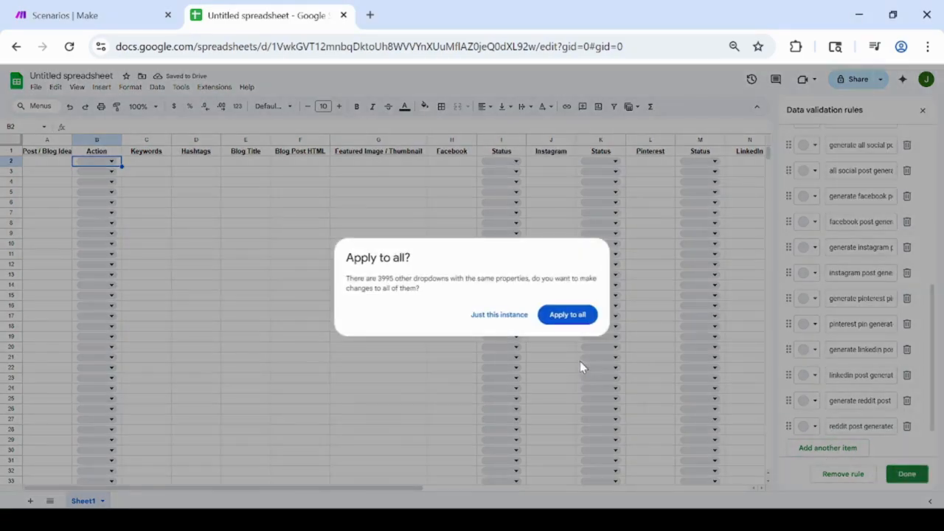
left_click(565, 316)
left_click(111, 161)
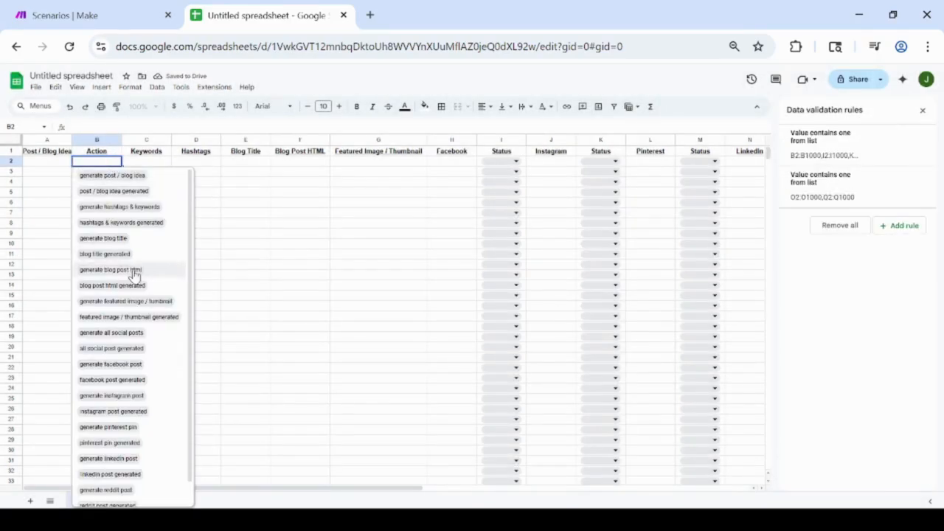
scroll(132, 295, "down", 1)
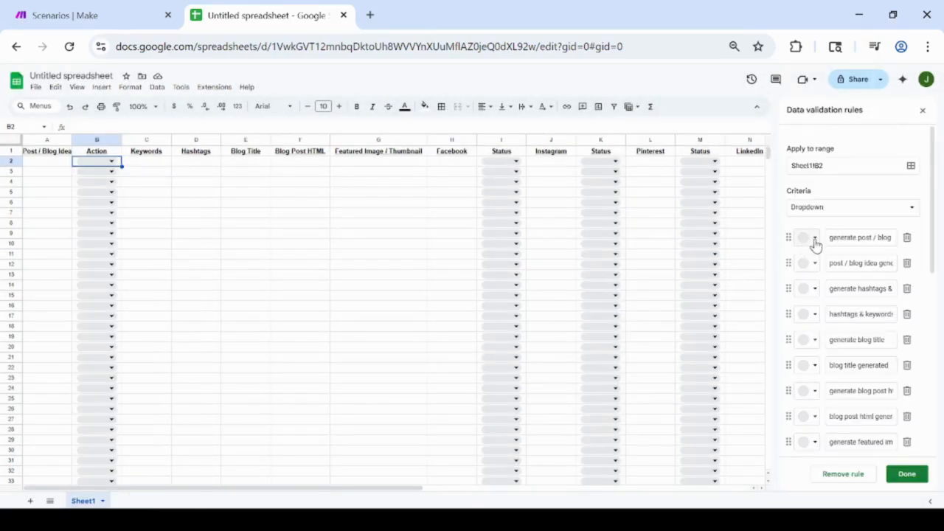
- Try coloring the first four Action options alternately dark red and dark green in the dropdown rule
left_click(814, 241)
left_click(809, 286)
left_click(809, 264)
left_click(860, 312)
left_click(809, 288)
left_click(808, 337)
left_click(805, 314)
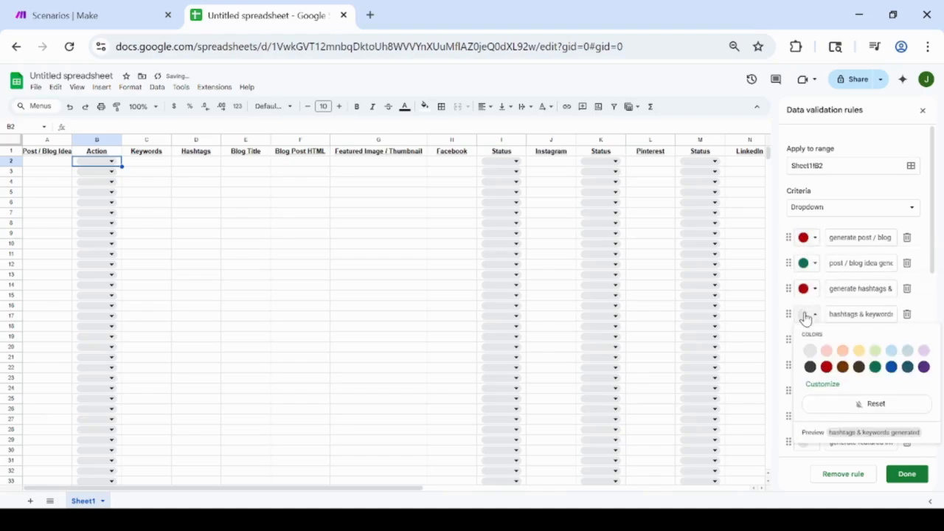
left_click(875, 367)
- Fill the empty last Action option with reddit post generated again, apply it to all matching dropdowns and reopen B2's list
scroll(806, 337, "down", 5)
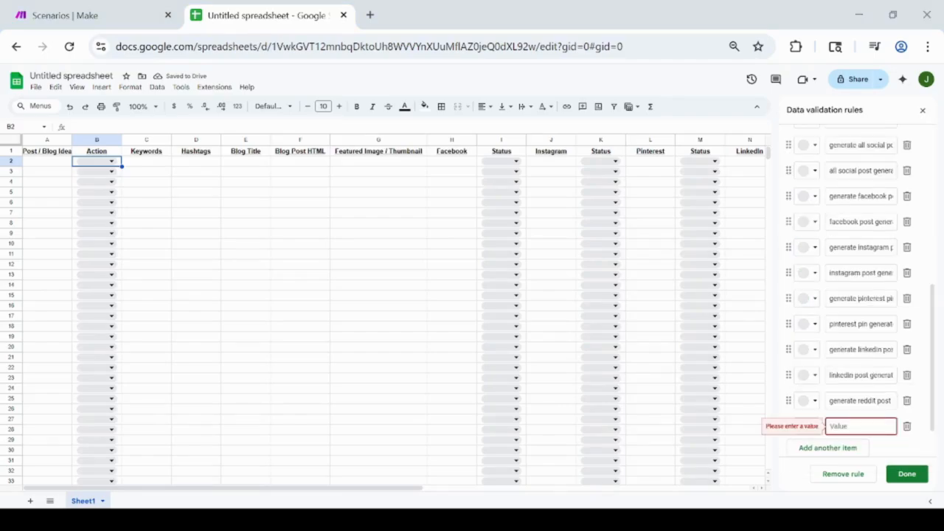
type("reddit post generated")
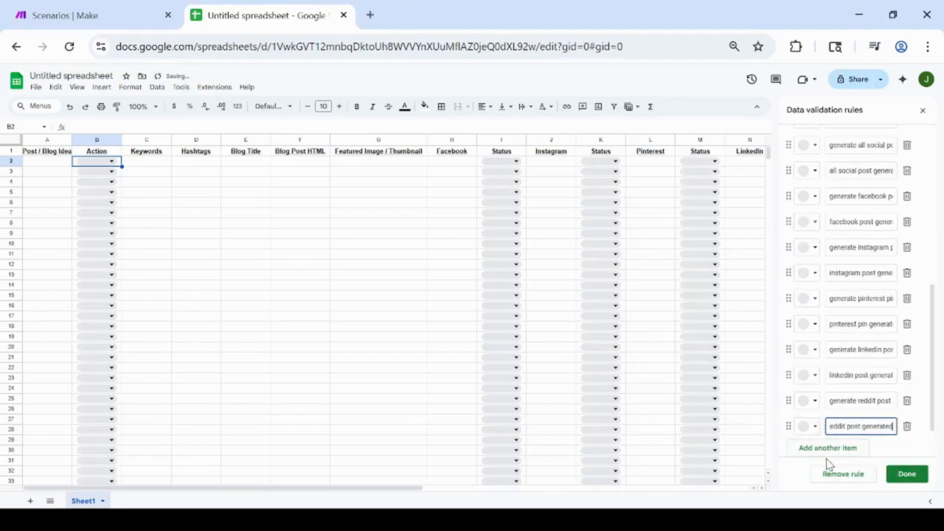
left_click(906, 474)
left_click(553, 314)
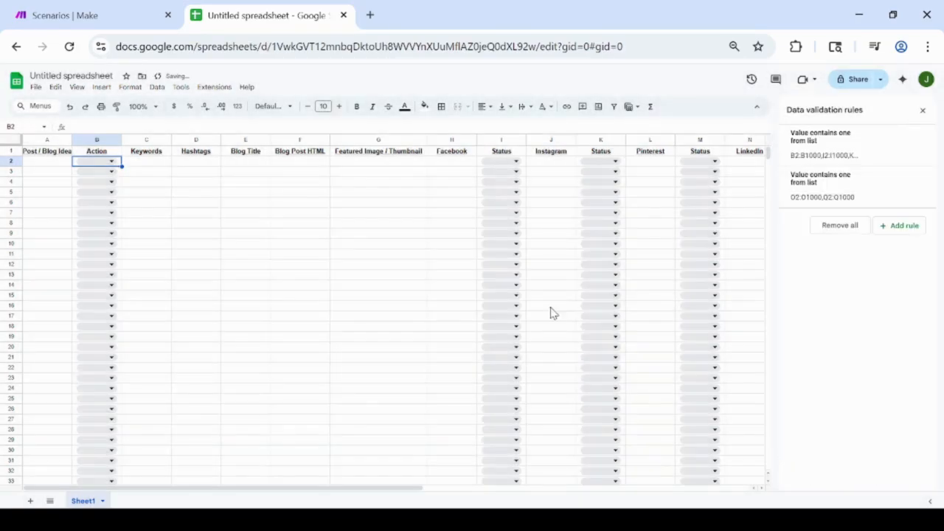
left_click(112, 162)
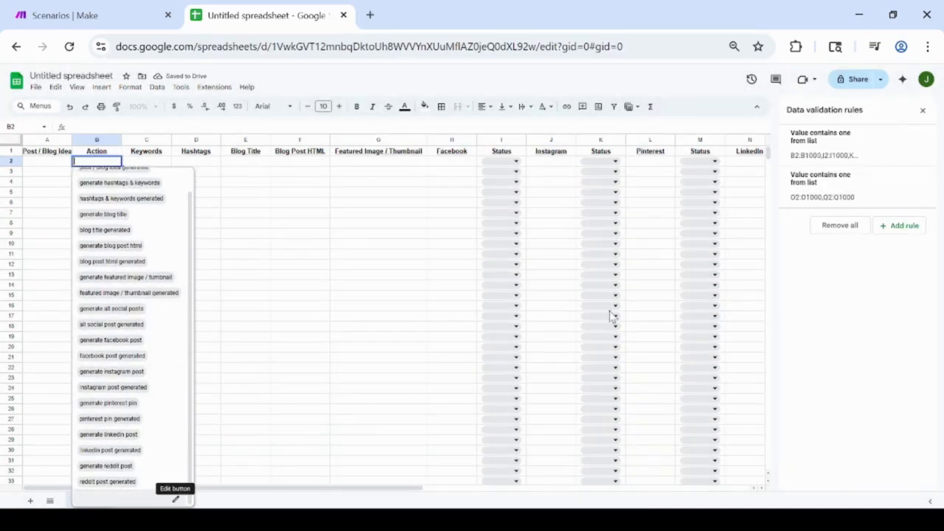
- Color generate post / blog idea and generate hashtags & keywords dark red, and their two generated counterparts dark green
left_click(812, 240)
left_click(824, 291)
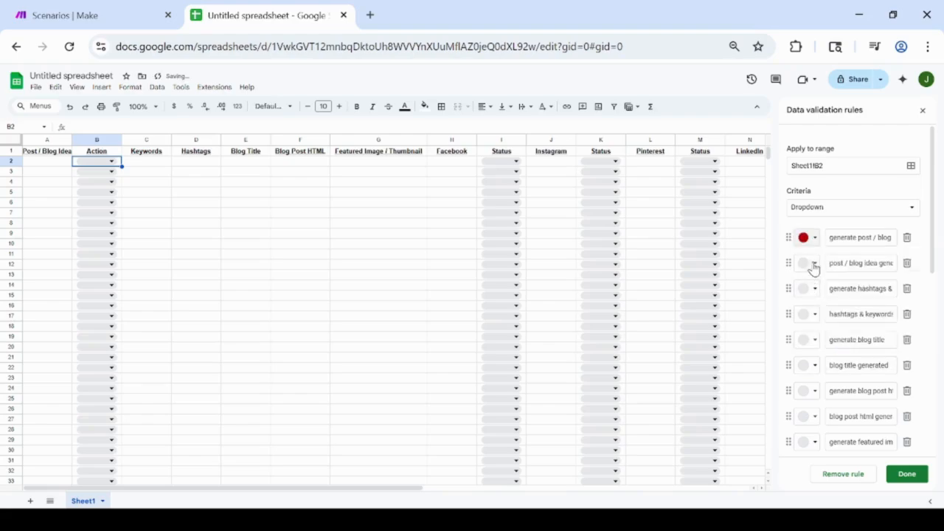
left_click(813, 263)
left_click(882, 316)
left_click(814, 288)
left_click(825, 340)
left_click(813, 314)
left_click(881, 367)
- Color the remaining generate options dark red and the generated ones dark green, and apply the colors to all matching dropdowns
left_click(804, 340)
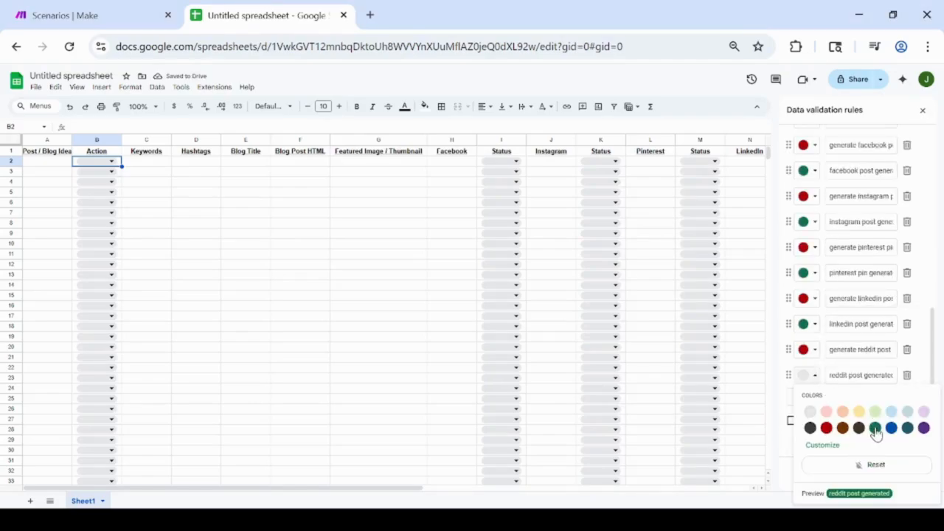
left_click(875, 428)
left_click(907, 473)
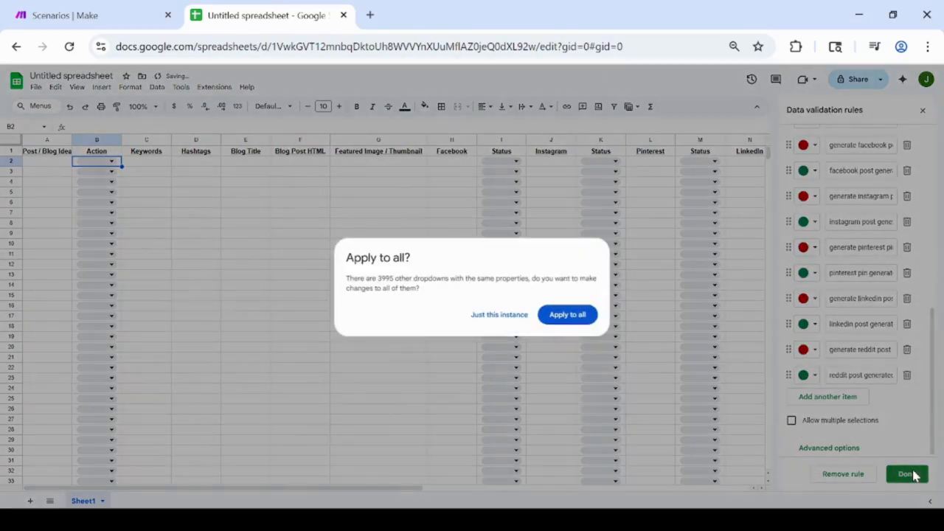
left_click(567, 318)
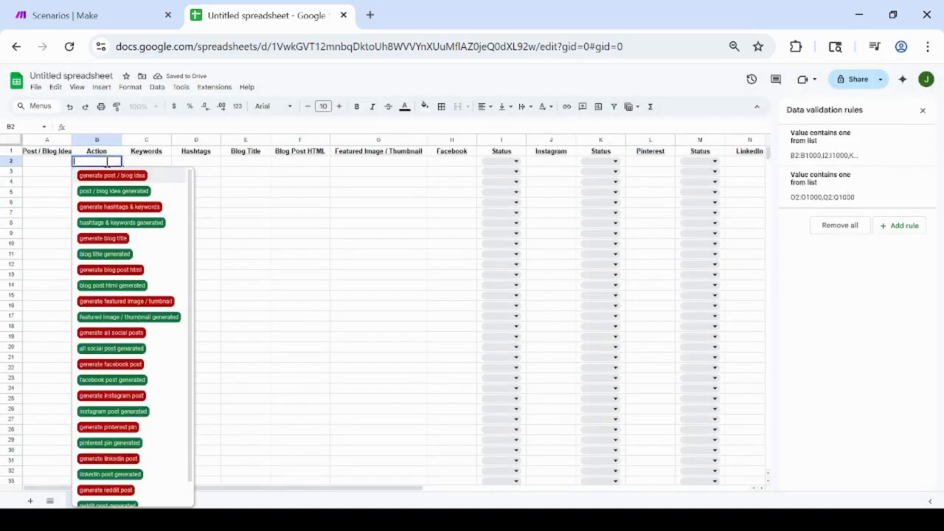
scroll(118, 232, "down", 2)
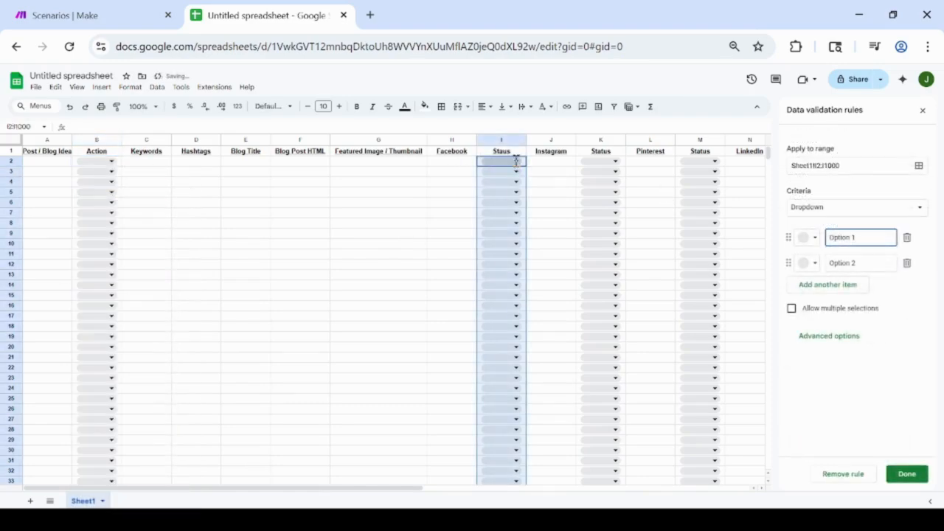
- Name the first option of the Facebook Status dropdown in I2:I1000 Draft and color it dark red
left_click(516, 161)
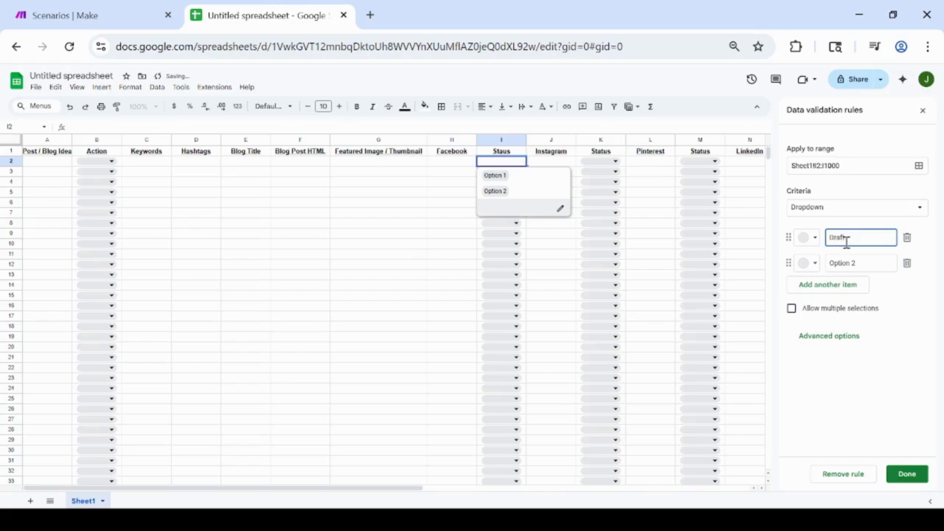
type("Draft")
left_click(807, 244)
left_click(825, 288)
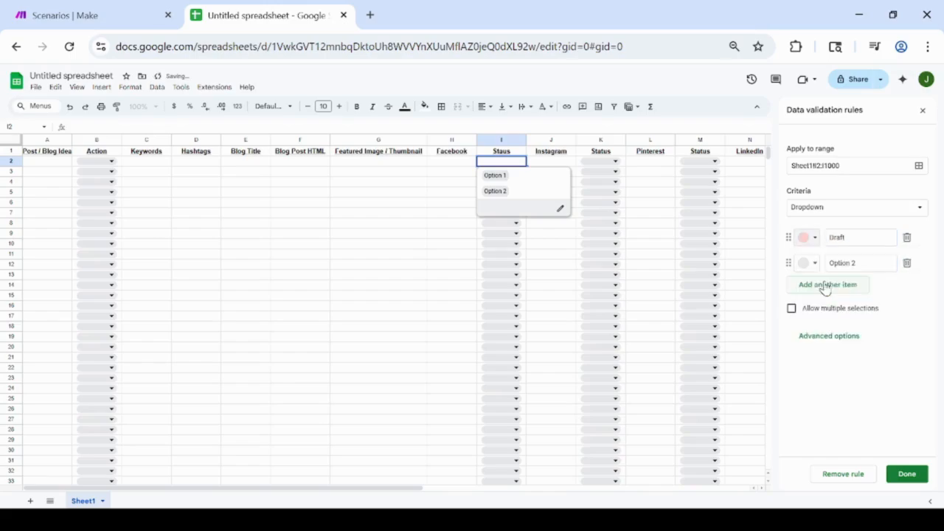
left_click(807, 237)
left_click(812, 288)
- Name the second Facebook Status option Post in light gray, add a dark green Posted option, and finish the dropdown rule
double_click(840, 262)
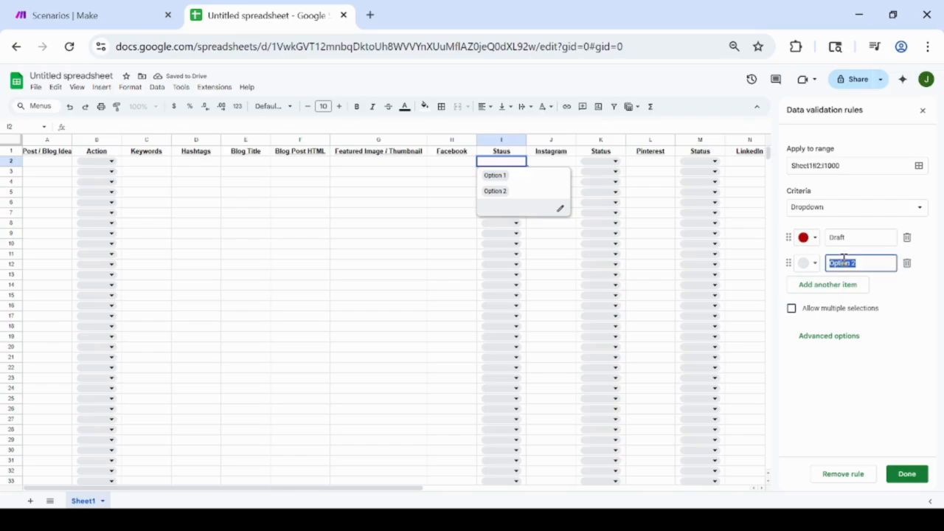
type("Post")
left_click(808, 263)
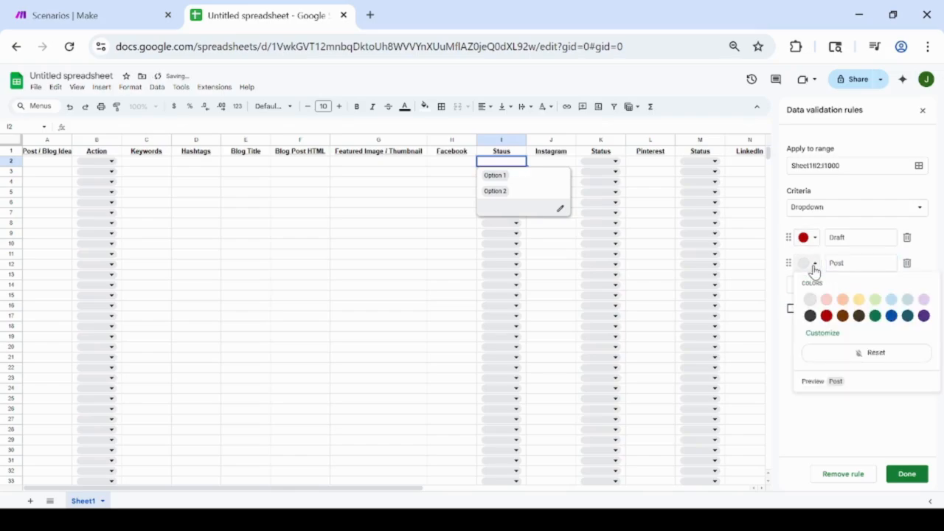
left_click(809, 301)
left_click(817, 285)
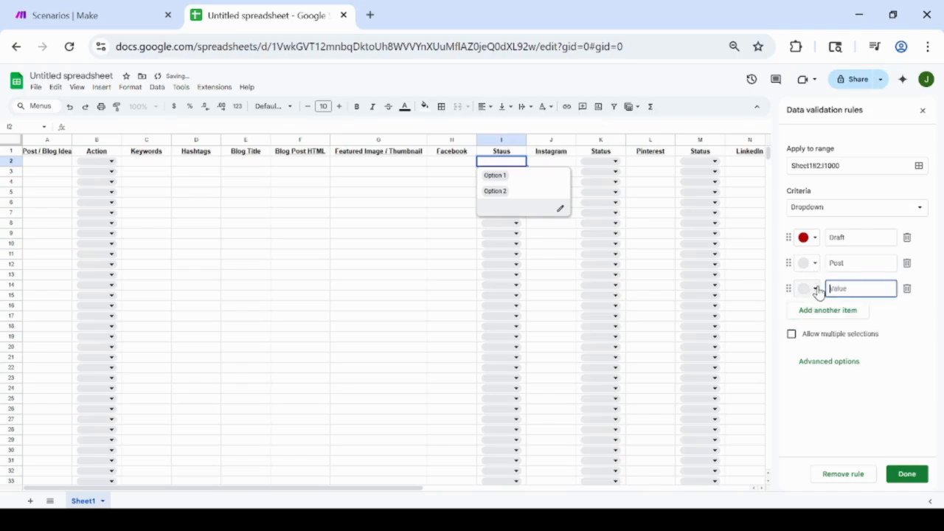
type("Posted")
left_click(808, 288)
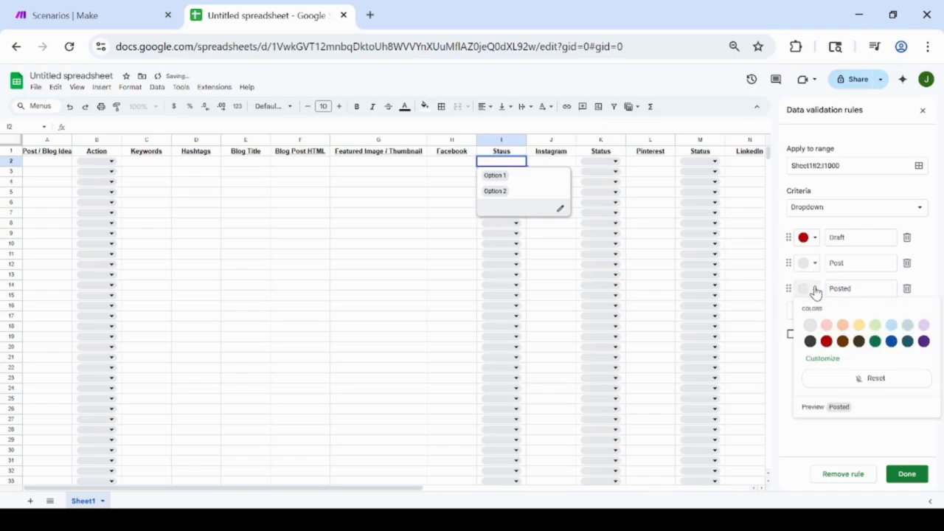
left_click(877, 343)
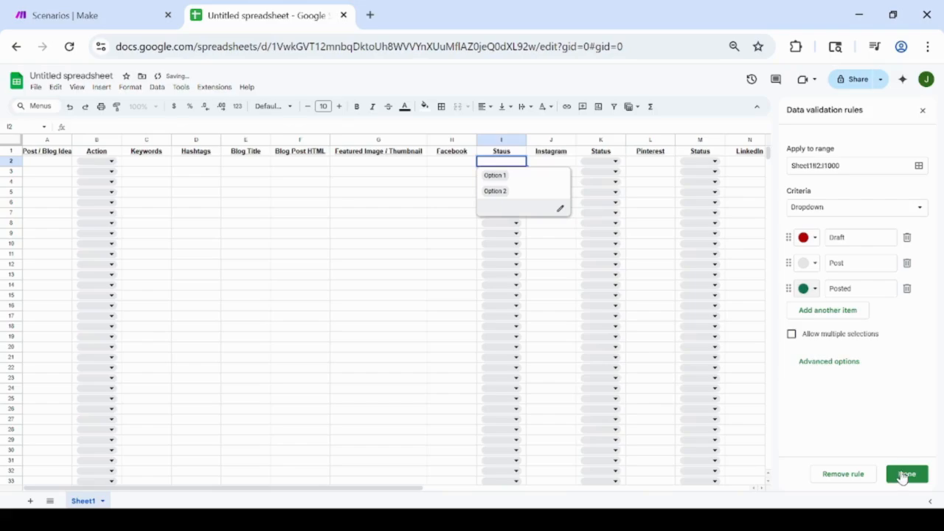
left_click(904, 475)
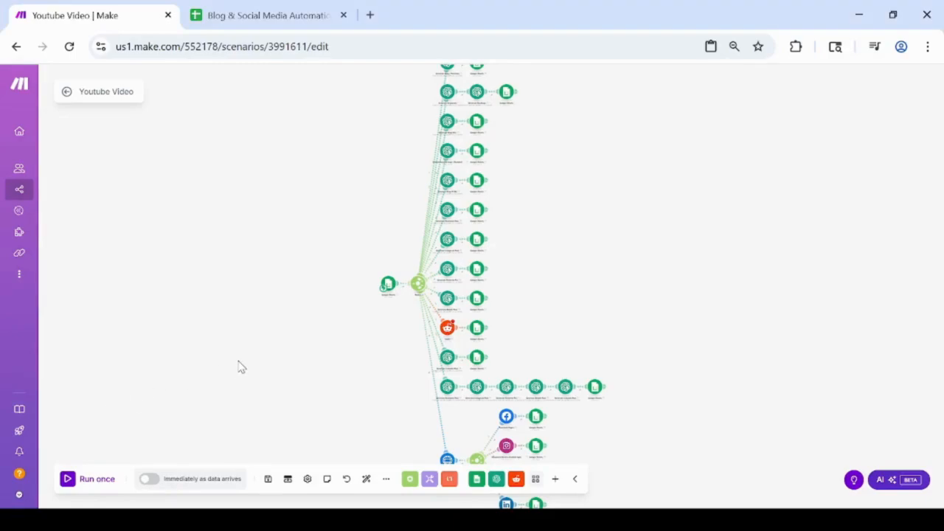
- Open Make's Google Sheets documentation on connecting the instant trigger module in a new tab and view the connection section
left_click(389, 287)
left_click(356, 82)
left_click(373, 16)
type("https://apps.make.com/google-sheets#connecting-the-instant-trigger-module-to-a-google-sheets-spreadsheet")
key("Return")
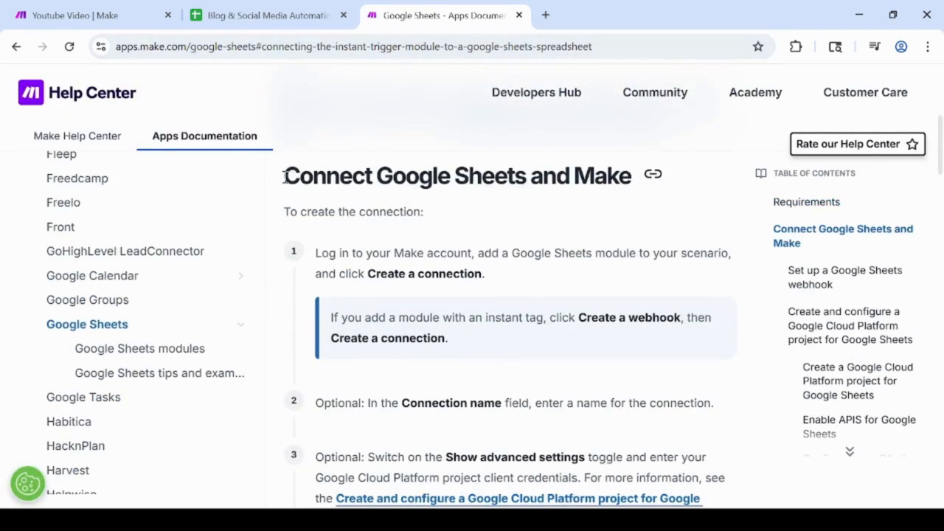
left_click_drag(284, 177, 556, 236)
left_click(556, 236)
- Create a webhook named Blog + Post Automation Webhook for the scenario's Google Sheets Watch Changes trigger and save the module
left_click(96, 15)
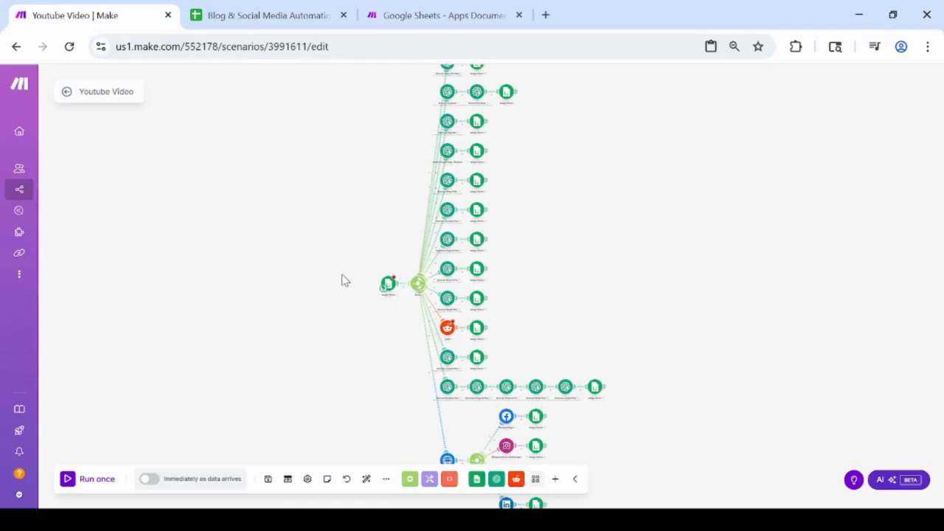
scroll(368, 341, "up", 5)
left_click_drag(381, 315, 375, 391)
left_click(458, 149)
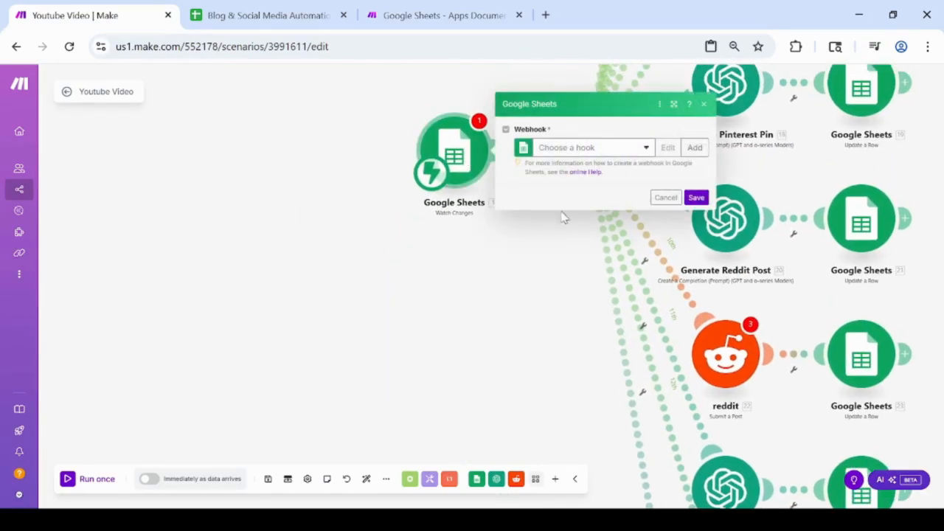
left_click(617, 150)
left_click(618, 152)
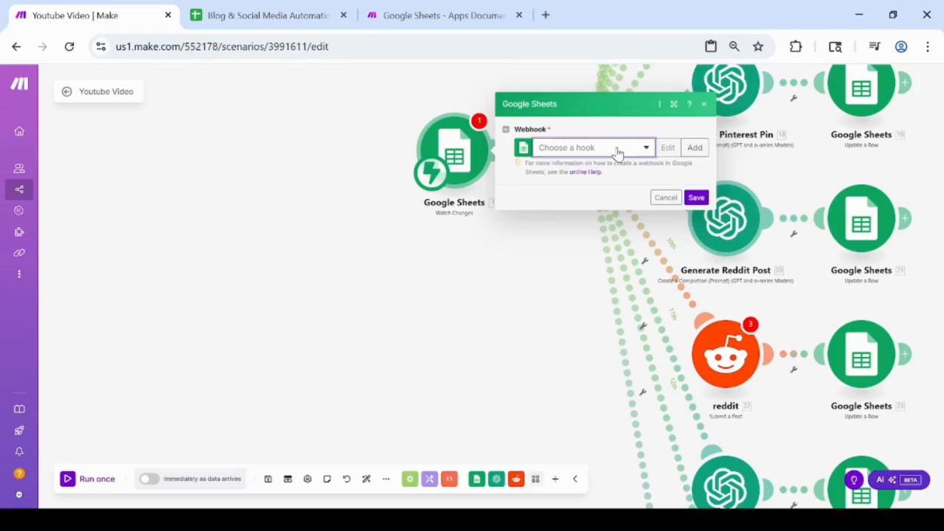
left_click(691, 149)
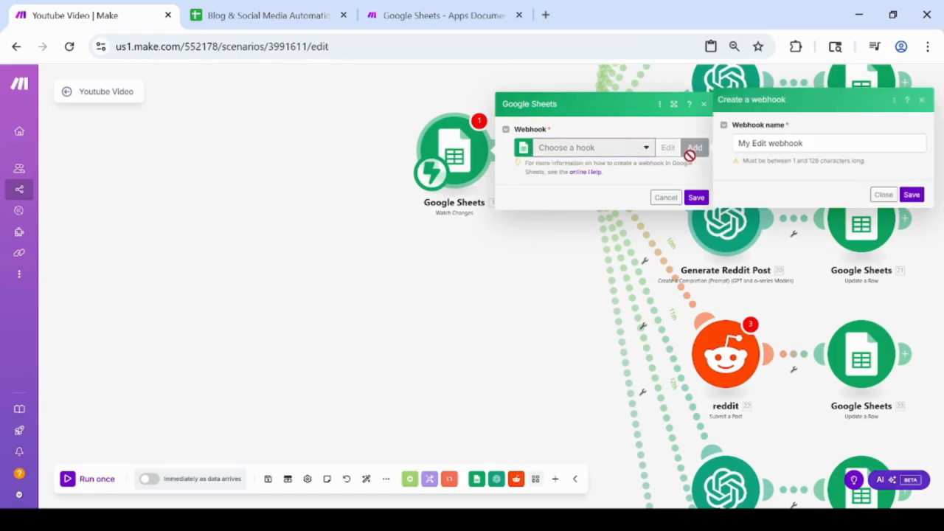
triple_click(747, 144)
type("Blog")
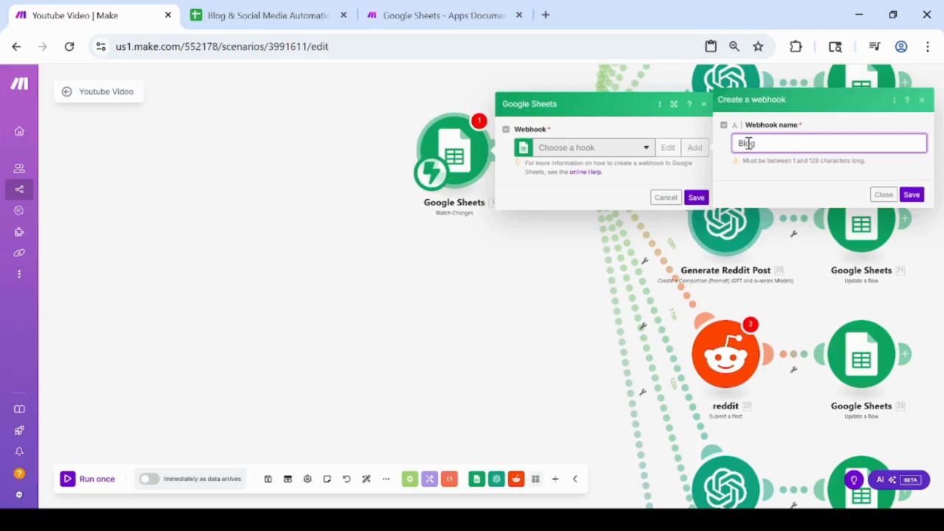
type(" + Post Automation Webhook")
left_click(911, 195)
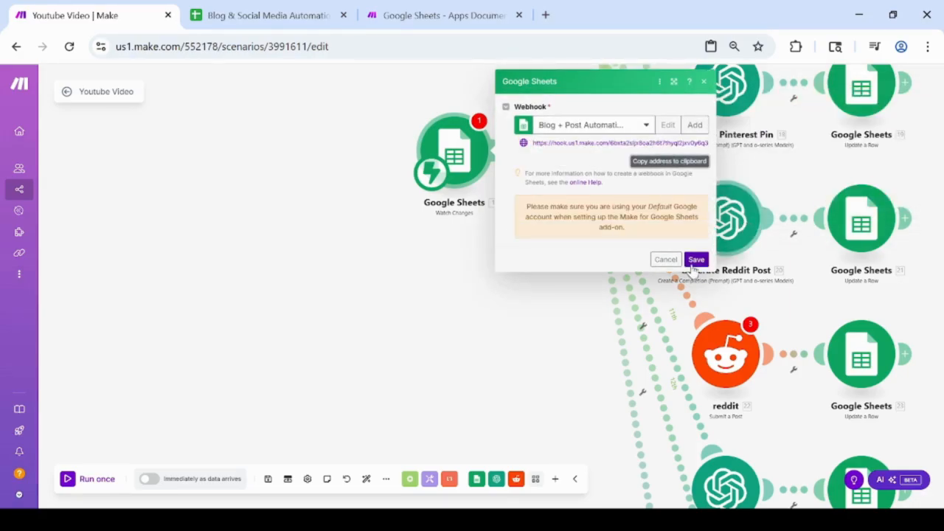
left_click(697, 259)
- Open the add-on script linked in step 4 of the webhook setup guide and copy its entire content
left_click(418, 16)
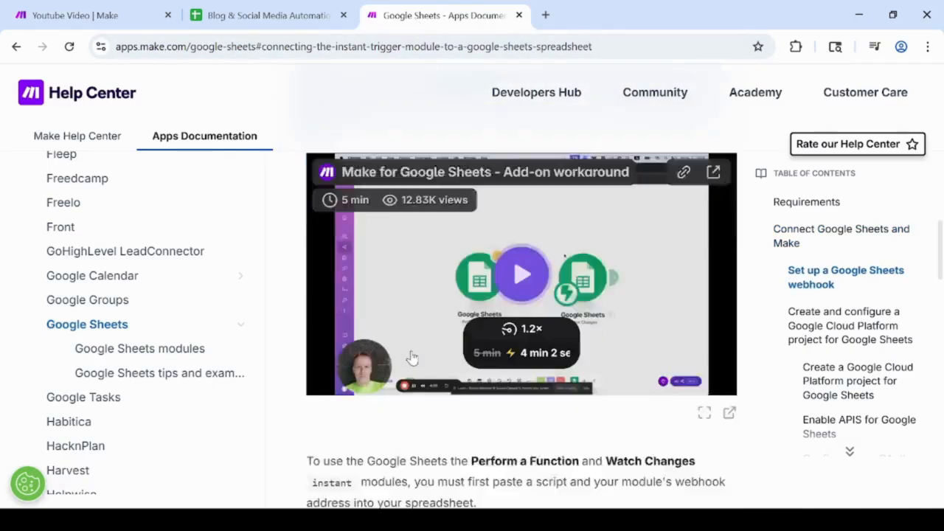
left_click_drag(336, 175, 549, 203)
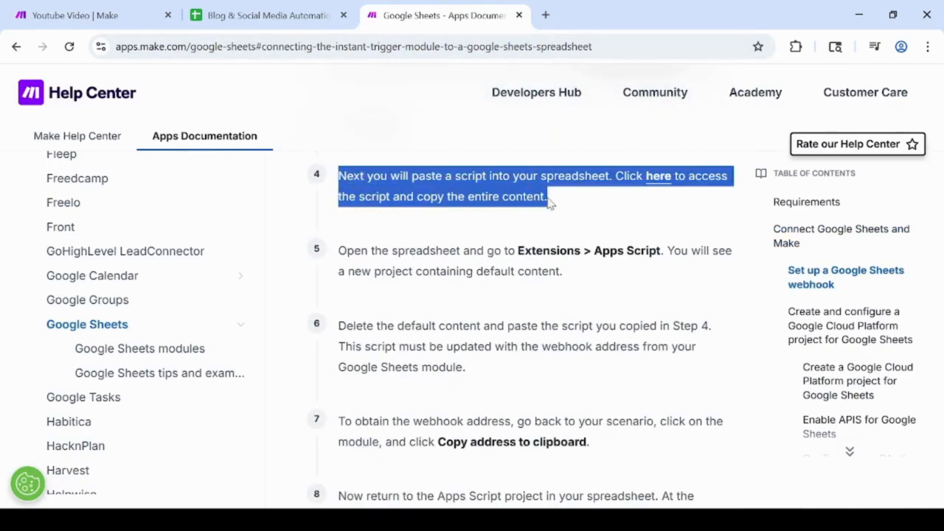
left_click(635, 204)
left_click(659, 180)
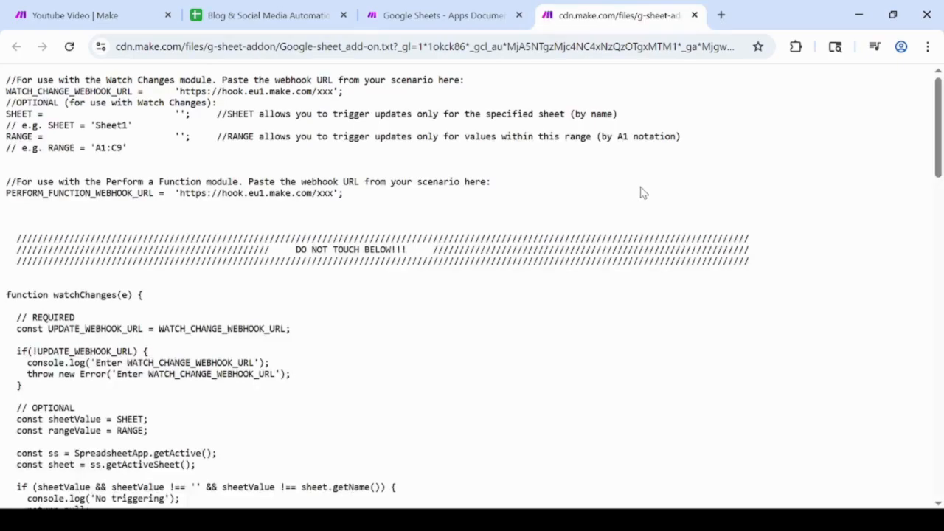
key("ctrl+a")
key("ctrl+c")
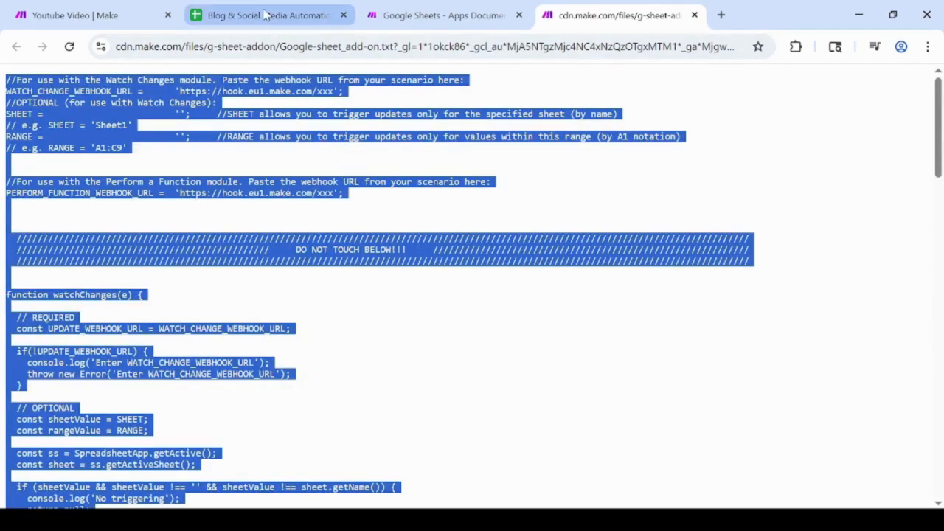
- Open the Blog & Social Media Automation spreadsheet's Apps Script project and replace all code in Code.gs with the copied script
left_click(262, 15)
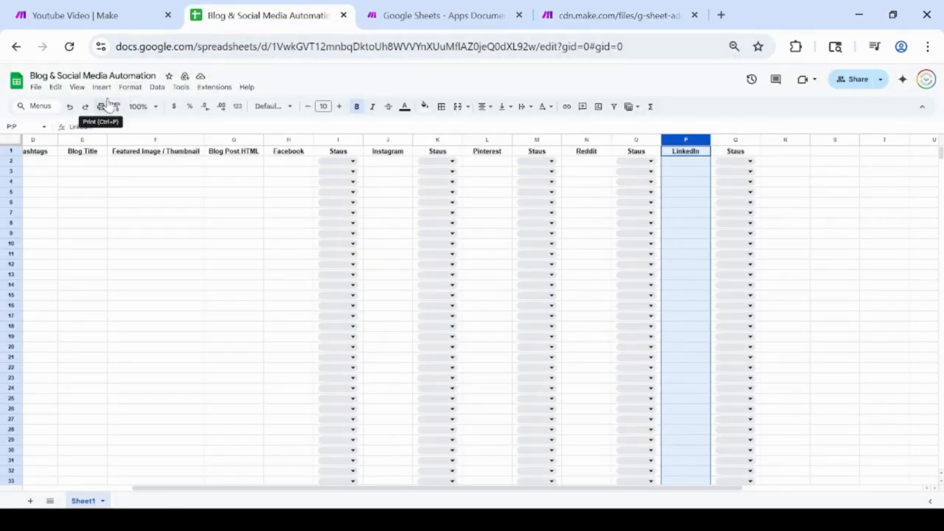
left_click(213, 87)
left_click(230, 139)
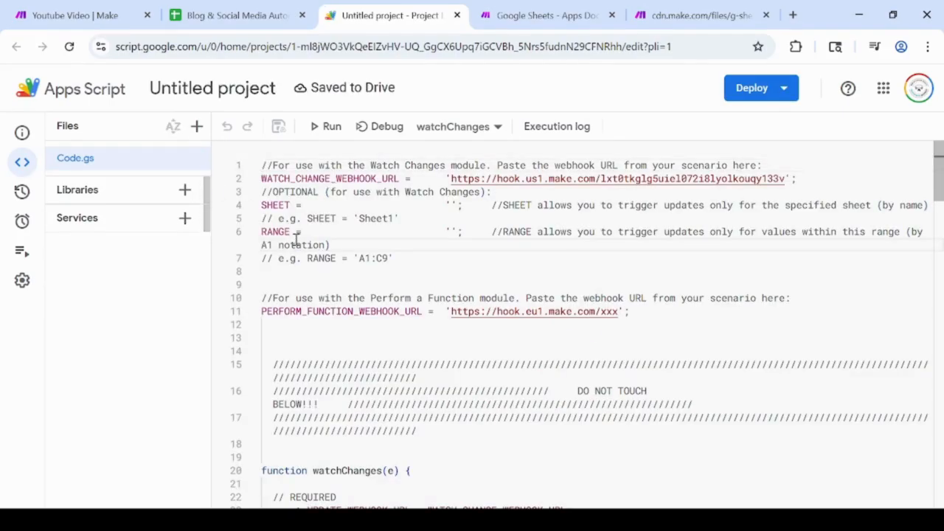
double_click(295, 244)
key("ctrl+a")
key("ctrl+v")
scroll(294, 251, "up", 5)
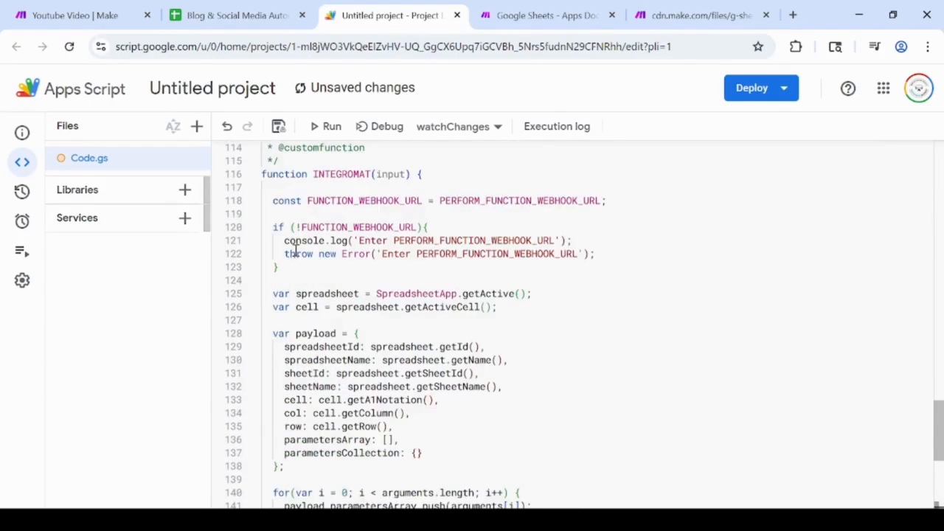
scroll(295, 252, "up", 15)
- Copy the Watch Changes module's webhook address, paste it as the WATCH_CHANGE_WEBHOOK_URL value in Code.gs, and save the script
left_click(111, 15)
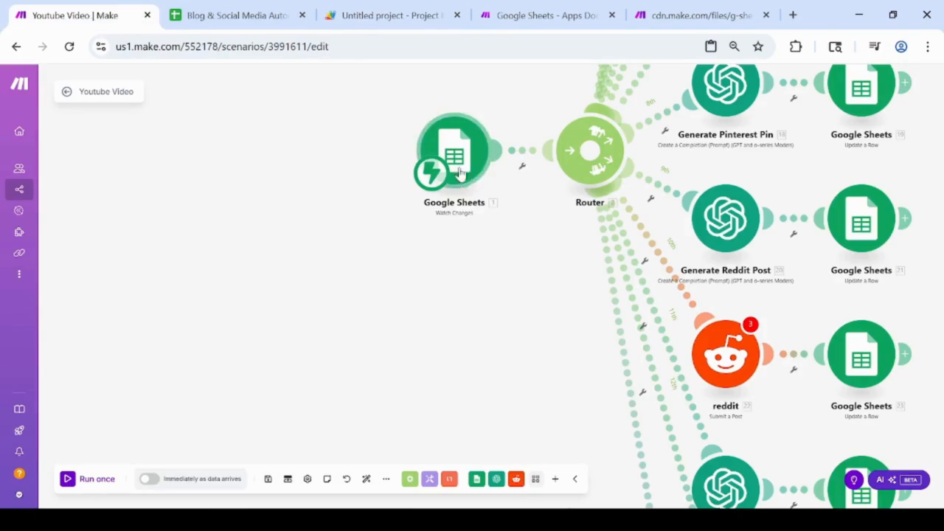
left_click(458, 172)
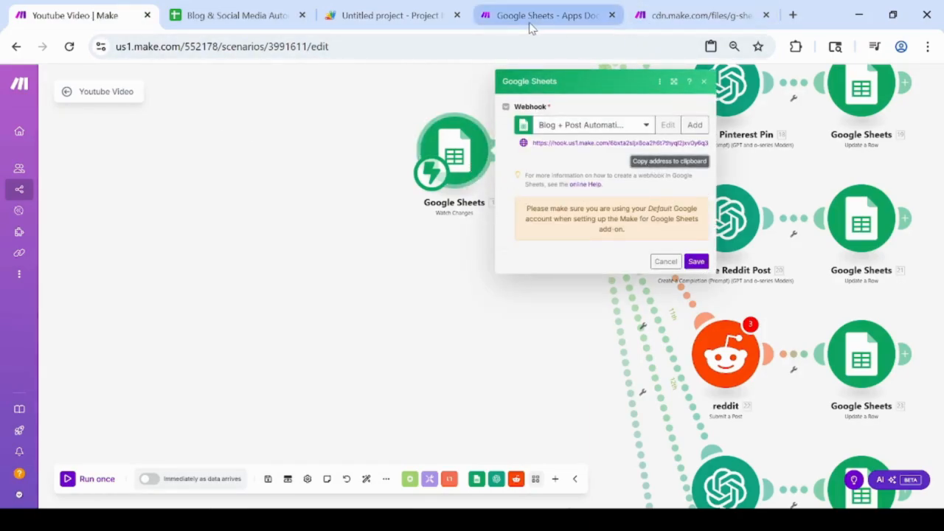
left_click(391, 15)
left_click_drag(450, 180, 619, 181)
key("ctrl+v")
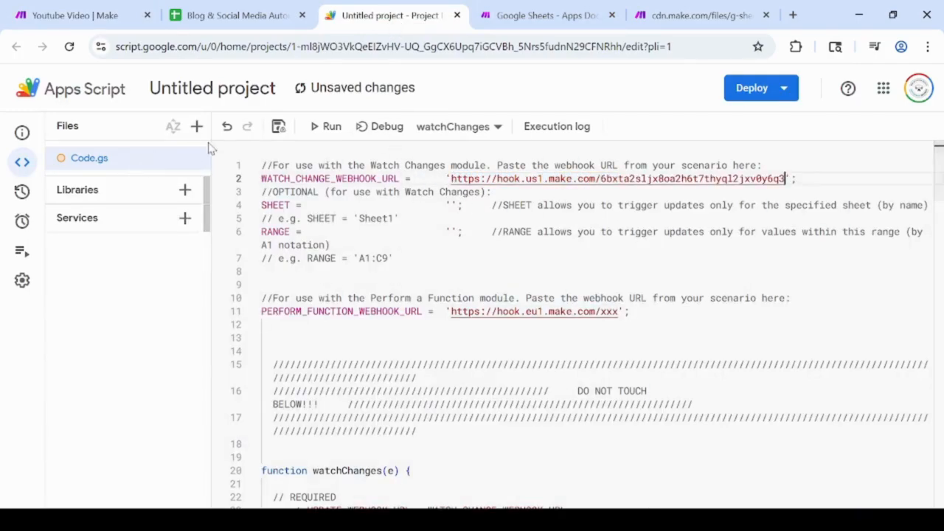
left_click(278, 127)
- Add a trigger to the script project with event source From spreadsheet and event type On edit, and save it
left_click(74, 221)
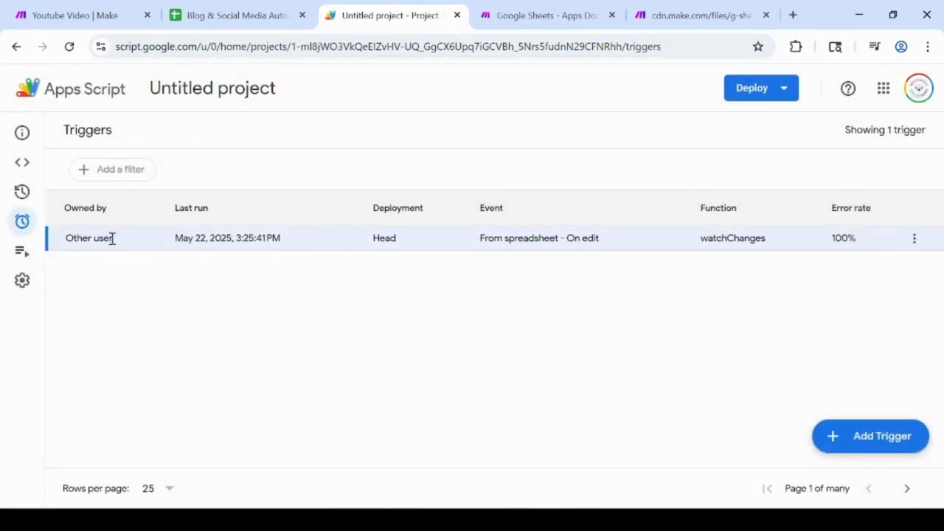
left_click(882, 436)
scroll(413, 369, "down", 2)
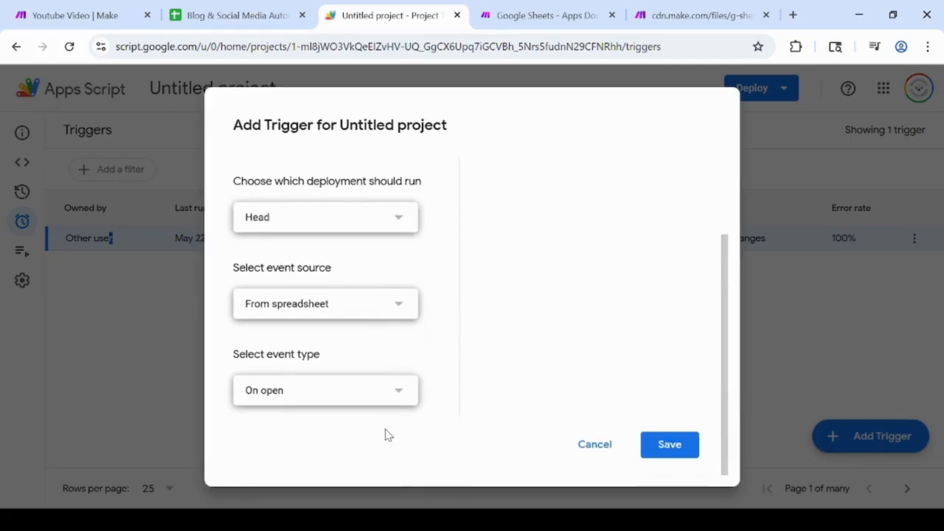
left_click(379, 387)
left_click(340, 414)
left_click(668, 445)
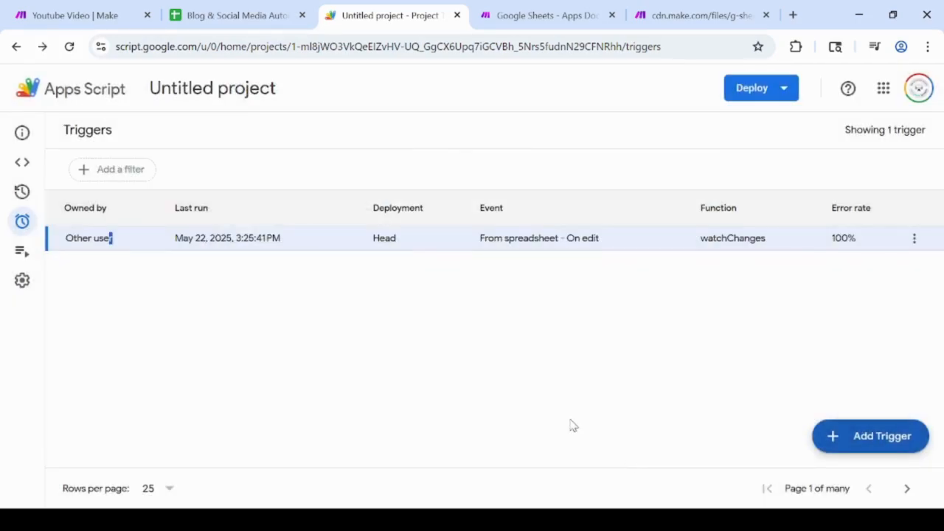
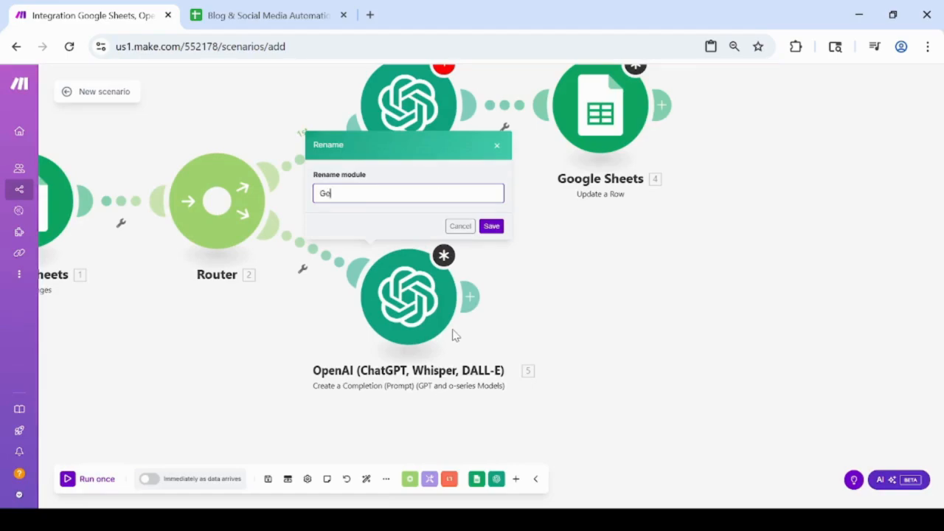
- Name the second route's OpenAI module Generate Keywords and attach another OpenAI Create a Completion module after it
key("Return")
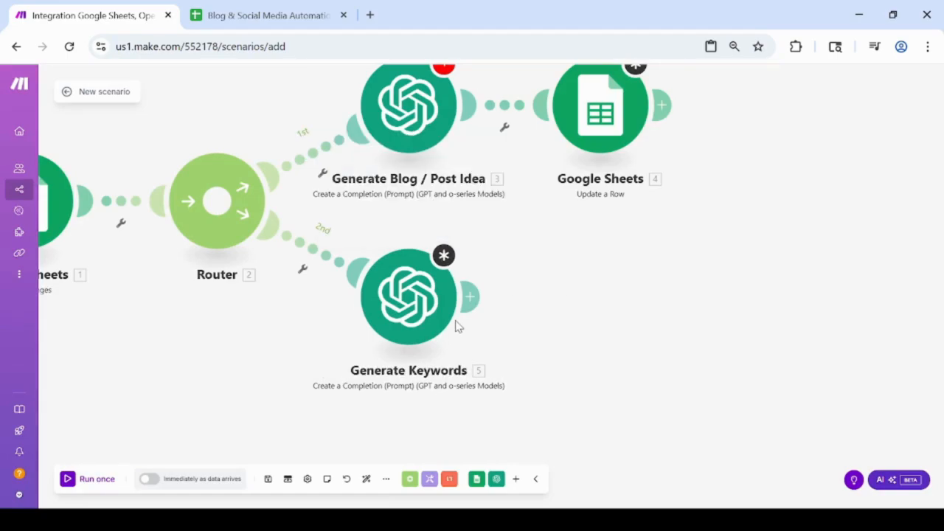
left_click(469, 299)
left_click(671, 214)
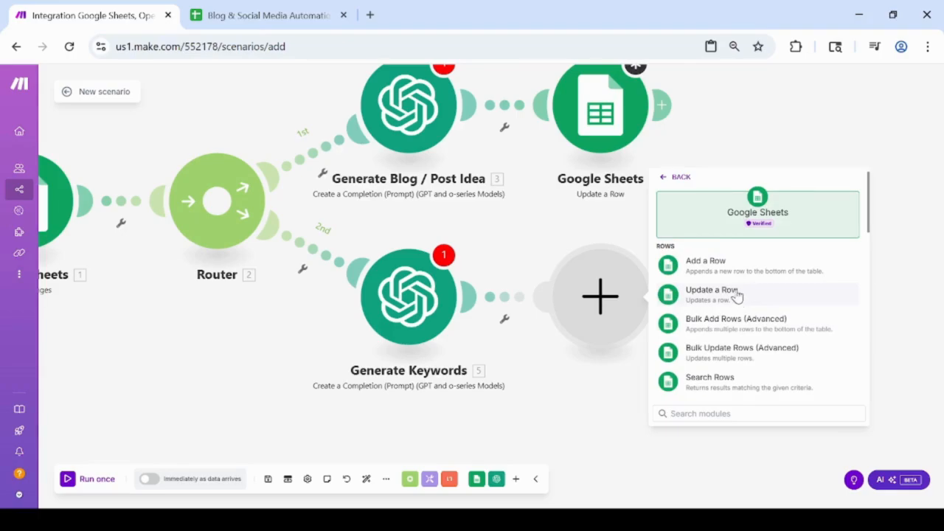
left_click(671, 177)
left_click(701, 238)
left_click(732, 330)
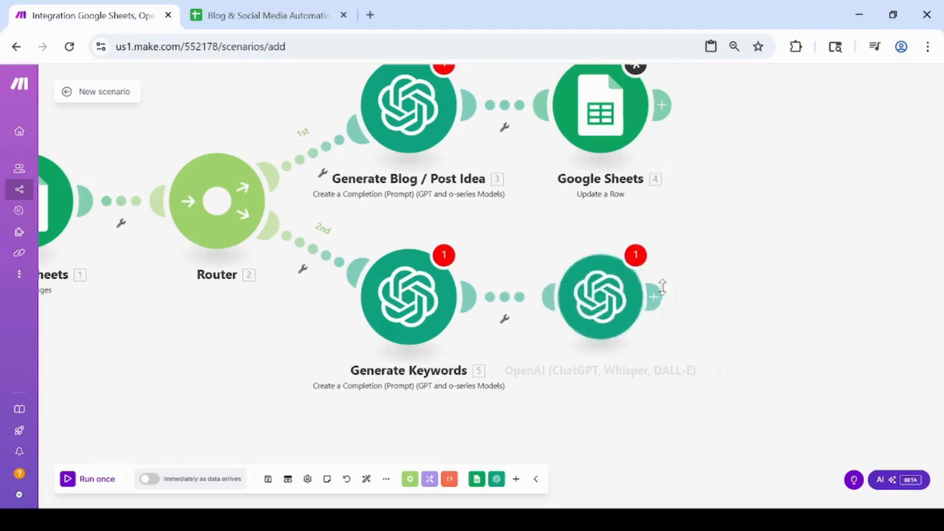
- Rename the OpenAI module after Generate Keywords as Generate Hashtags and attach a Google Sheets Update a Row module to it
right_click(617, 308)
left_click(650, 376)
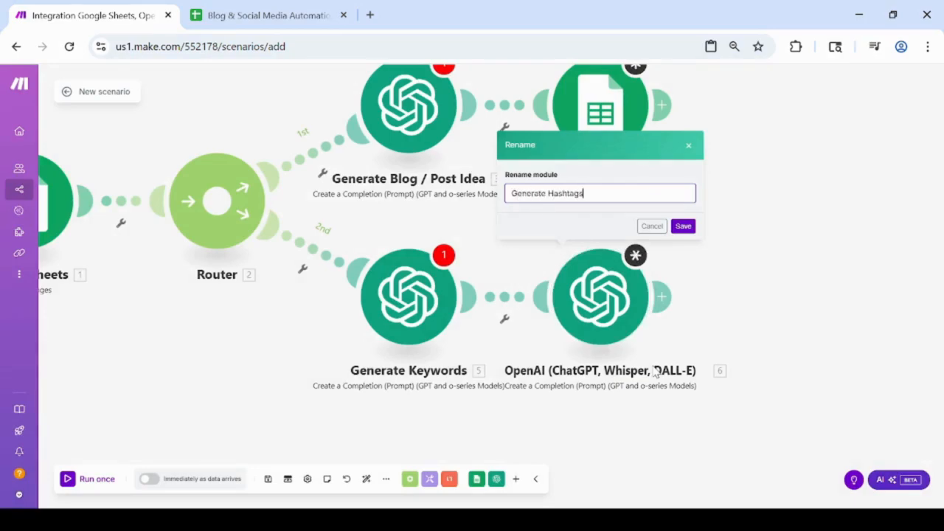
key("Return")
left_click(664, 298)
left_click(786, 216)
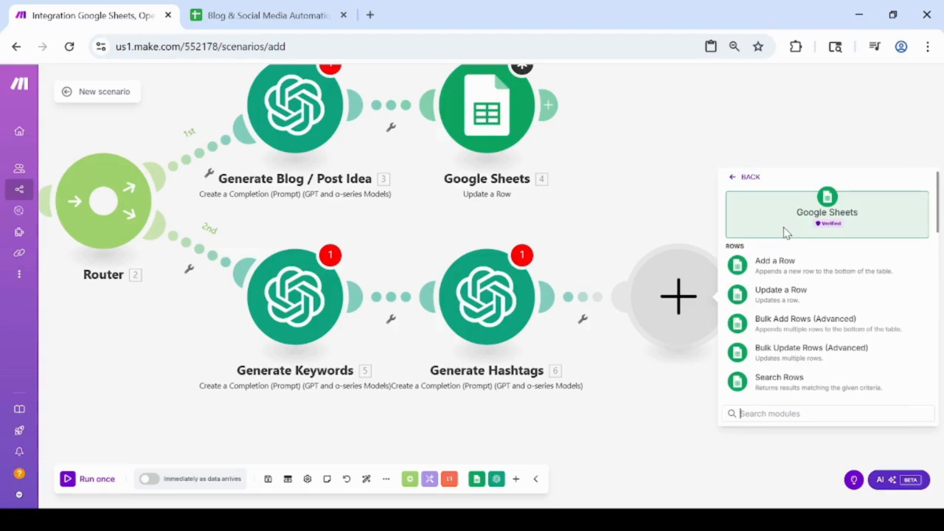
left_click(776, 294)
left_click(450, 438)
- Add a third router route with an OpenAI Create a Completion module and name it Generate Blog title
left_click_drag(320, 421, 454, 345)
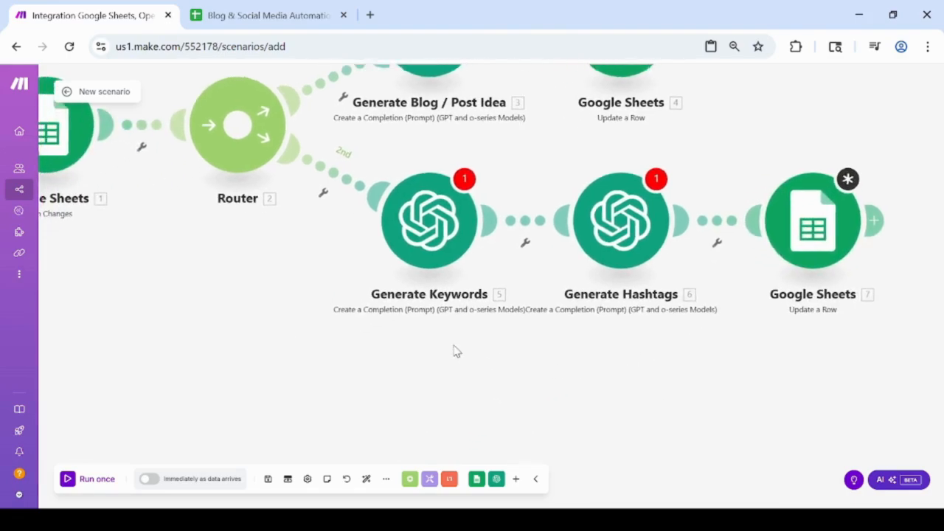
left_click(235, 109)
left_click(450, 299)
left_click(605, 251)
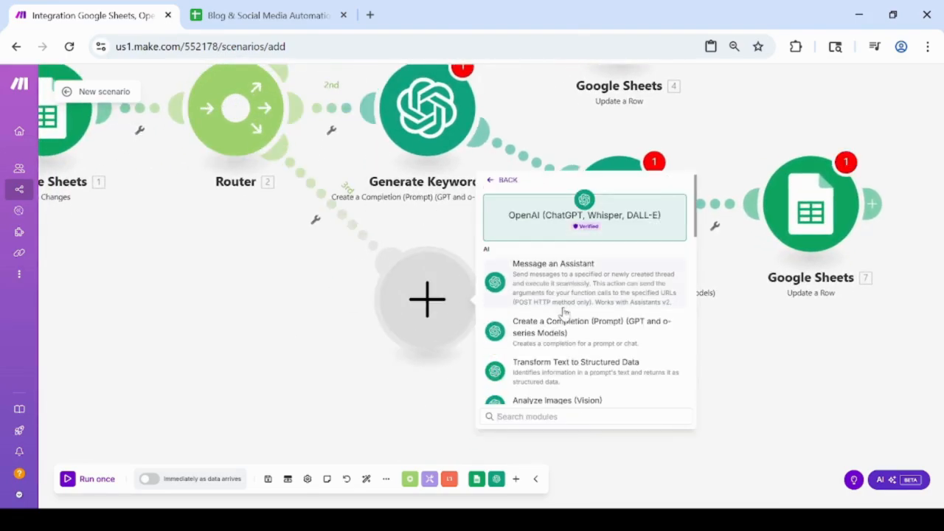
left_click(564, 322)
right_click(448, 313)
left_click(489, 371)
type("Generate Blog title")
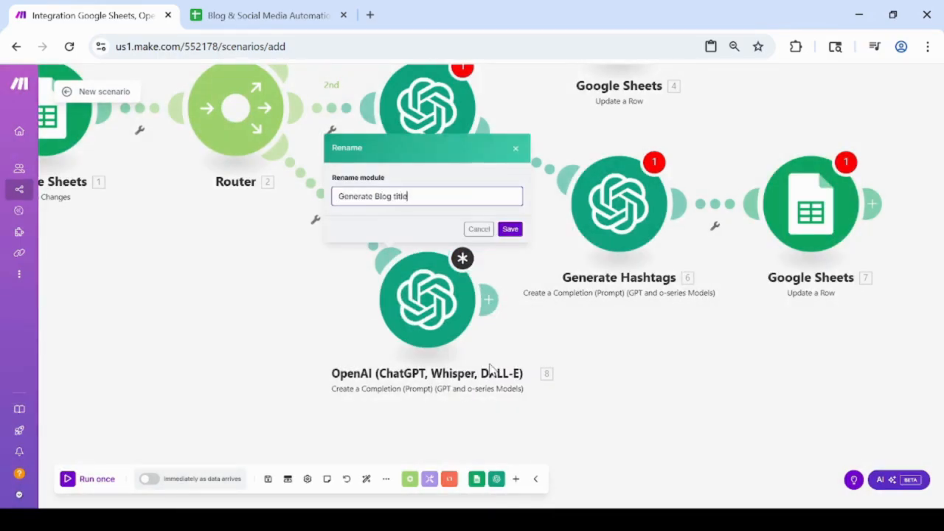
key("Return")
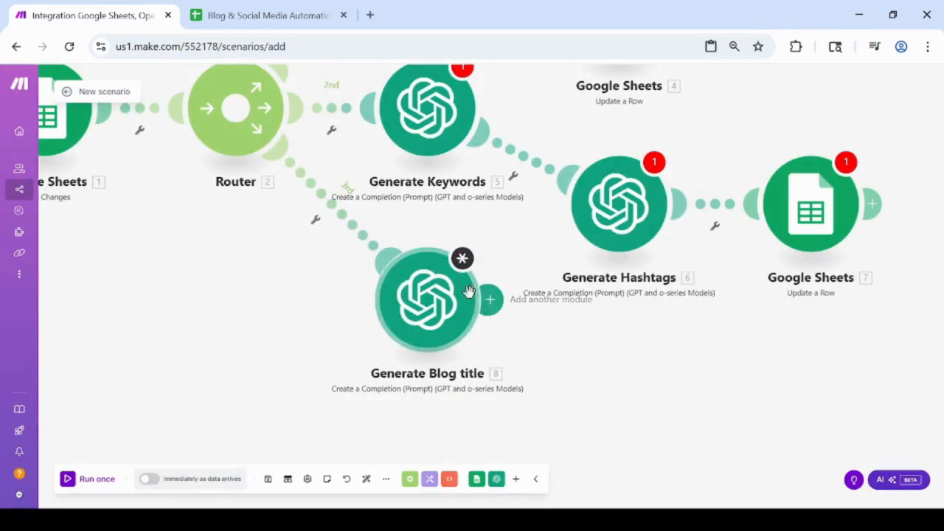
- Attach a Google Sheets Update a Row module to Generate Blog title and auto-align the scenario layout
left_click(488, 298)
left_click(760, 215)
left_click(750, 297)
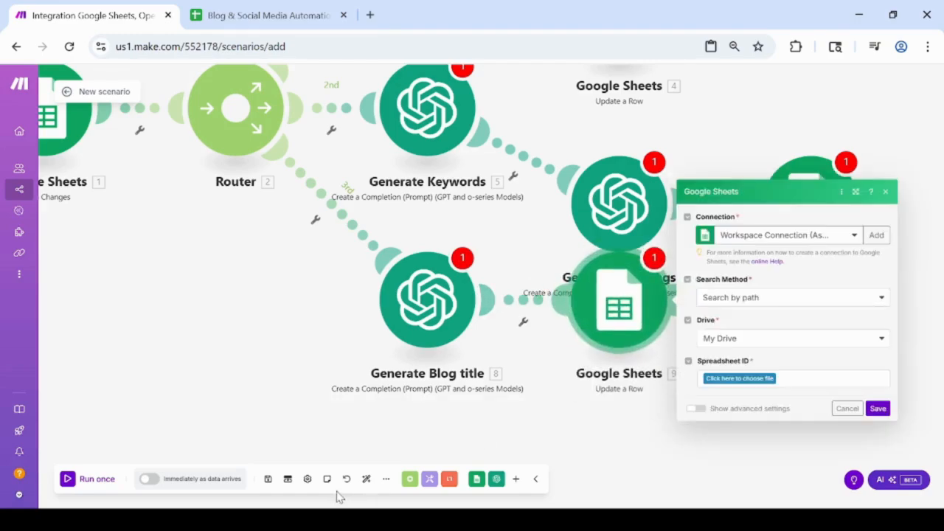
left_click(366, 478)
- Add a fourth router route with an OpenAI Generate an Image module, keeping its settings unconfigured
left_click(363, 201)
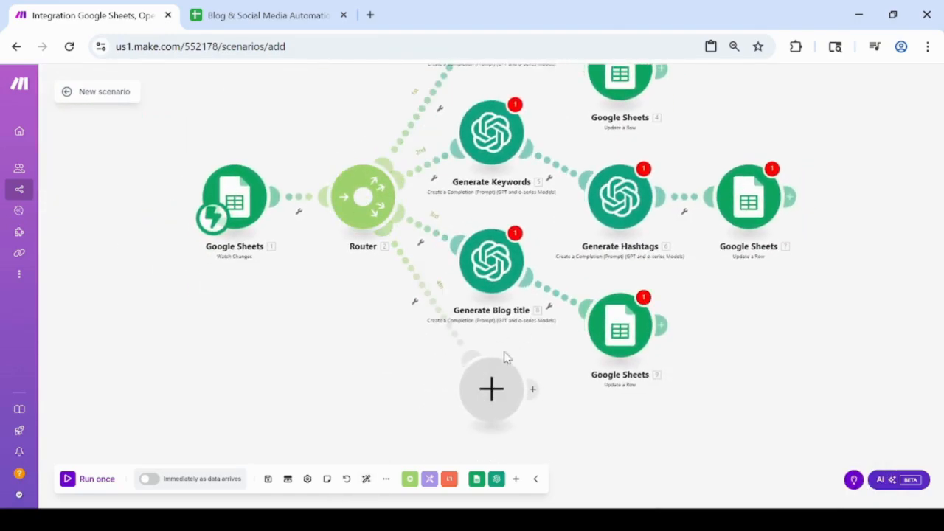
left_click(505, 366)
left_click(588, 373)
scroll(588, 376, "down", 3)
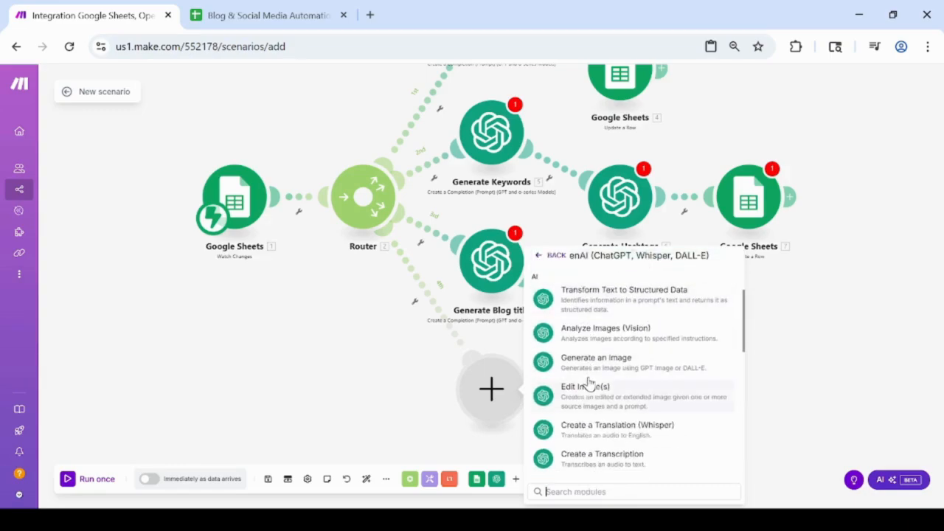
scroll(630, 382, "up", 1)
scroll(627, 430, "down", 1)
left_click(625, 431)
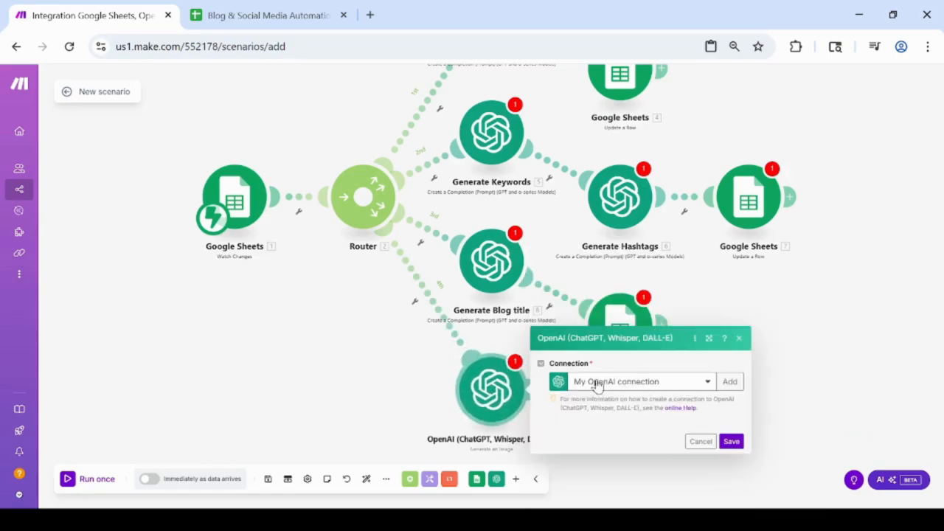
left_click(403, 437)
- Rename the fourth route's OpenAI image module as Generate Featured Image / Thumbnail
right_click(511, 378)
left_click(567, 434)
type("G")
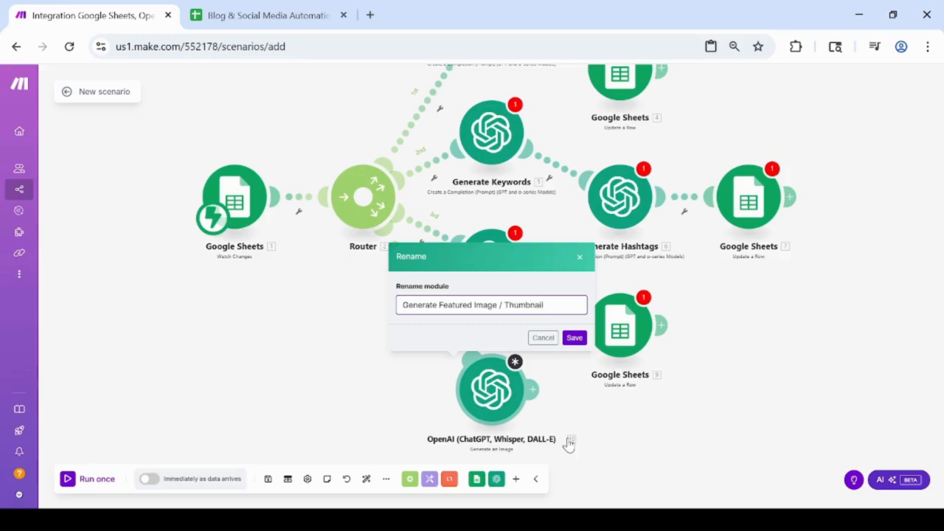
type("enerate Featured Image / Thumbnail")
key("Return")
- Attach a Google Sheets Update a Row module to Generate Featured Image / Thumbnail and auto-align the scenario layout
left_click(533, 389)
left_click(695, 288)
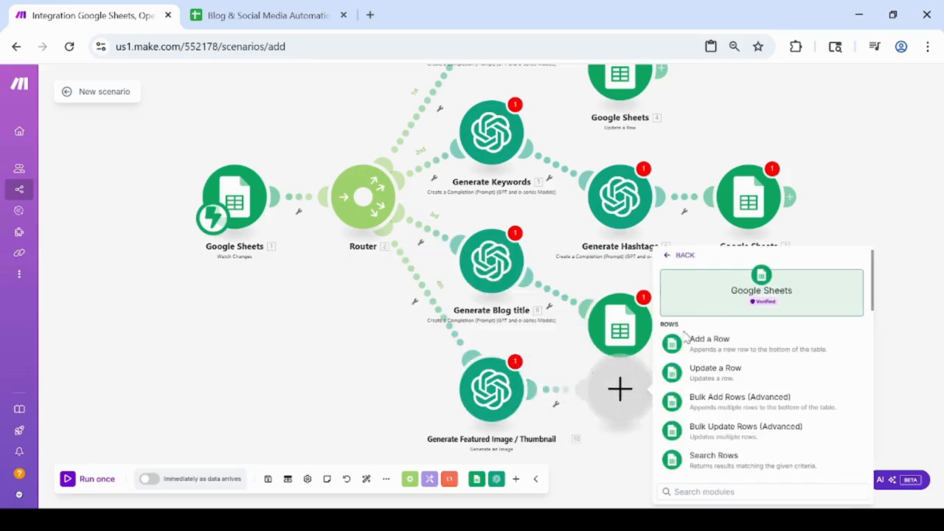
left_click(707, 374)
left_click(296, 452)
left_click(367, 479)
- Add a fifth router route with an OpenAI Create a Completion module and name it Generate Blog HTML
left_click_drag(397, 399, 394, 339)
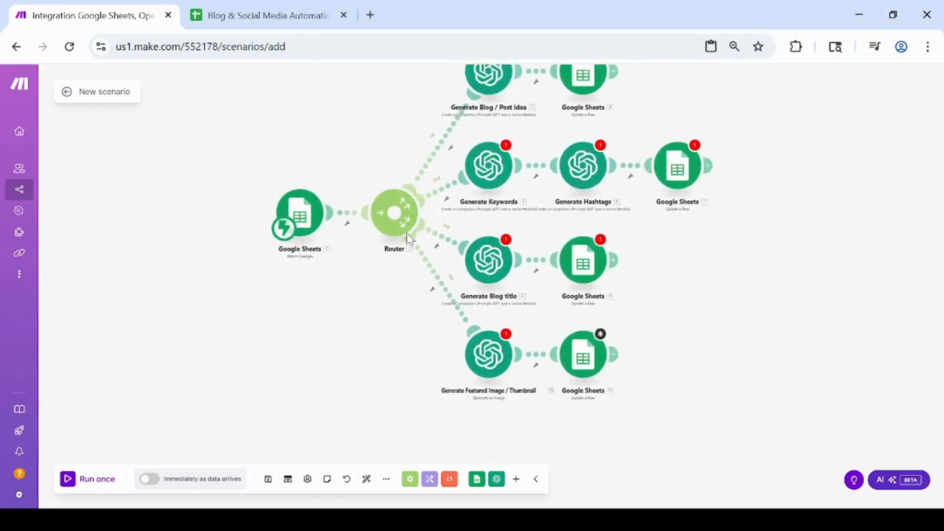
left_click(408, 237)
left_click(489, 404)
left_click(595, 325)
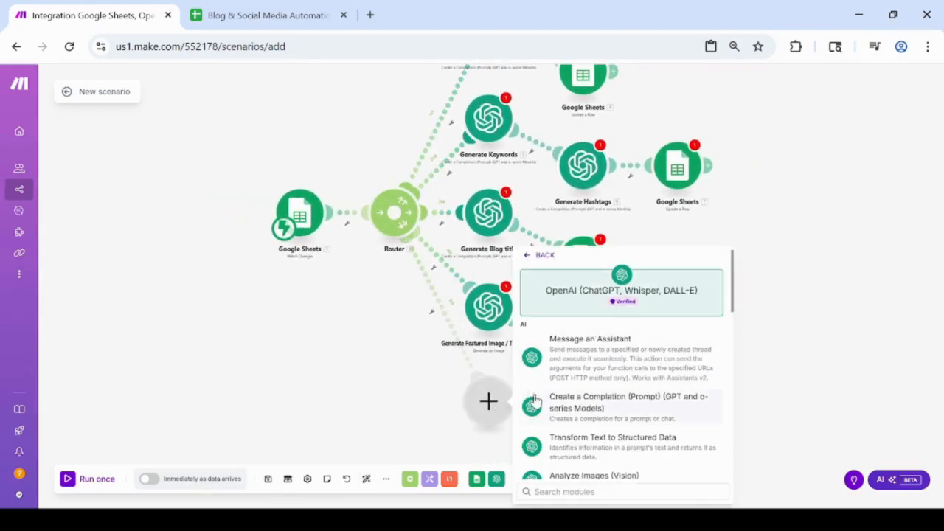
left_click(536, 400)
right_click(507, 420)
left_click(493, 410)
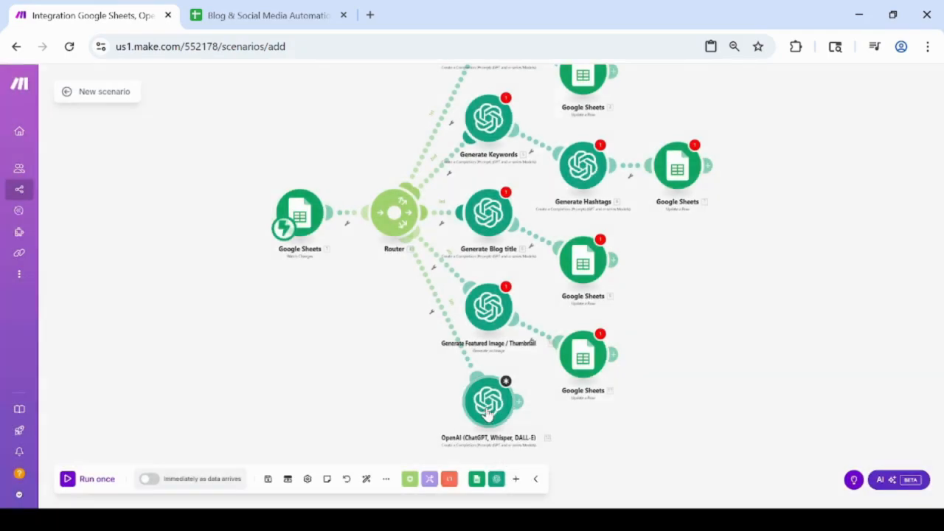
right_click(489, 405)
left_click(523, 434)
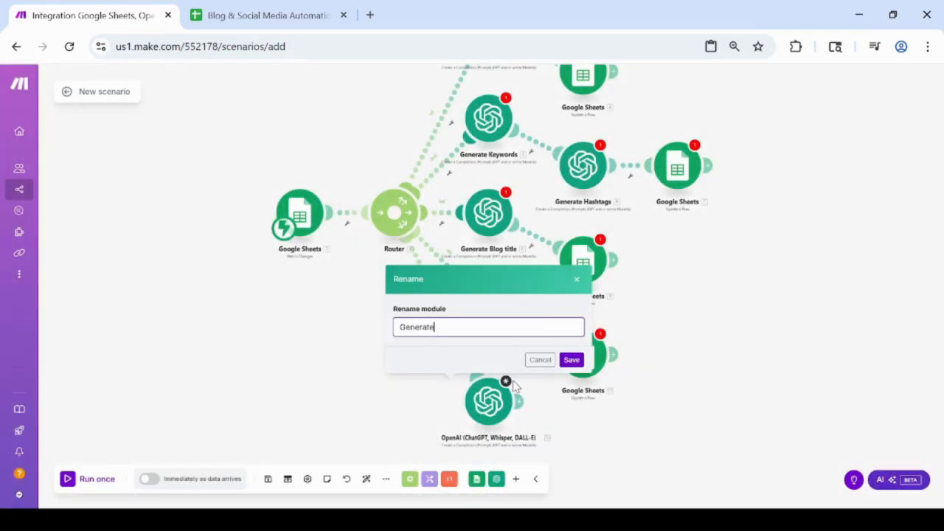
type("Generate Blog HTML")
key("Return")
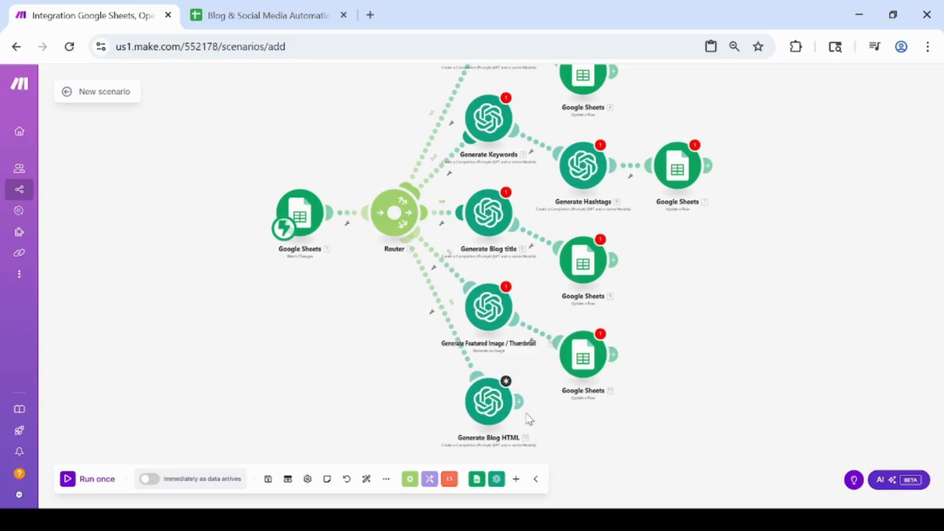
- Attach a Google Sheets Update a Row module to Generate Blog HTML and auto-align the scenario layout
left_click(519, 402)
left_click(708, 290)
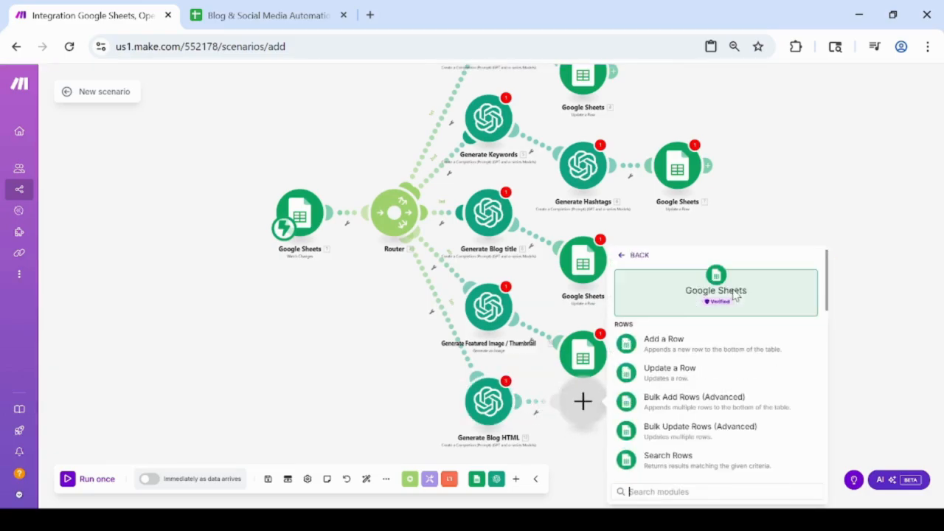
left_click(663, 369)
left_click(398, 417)
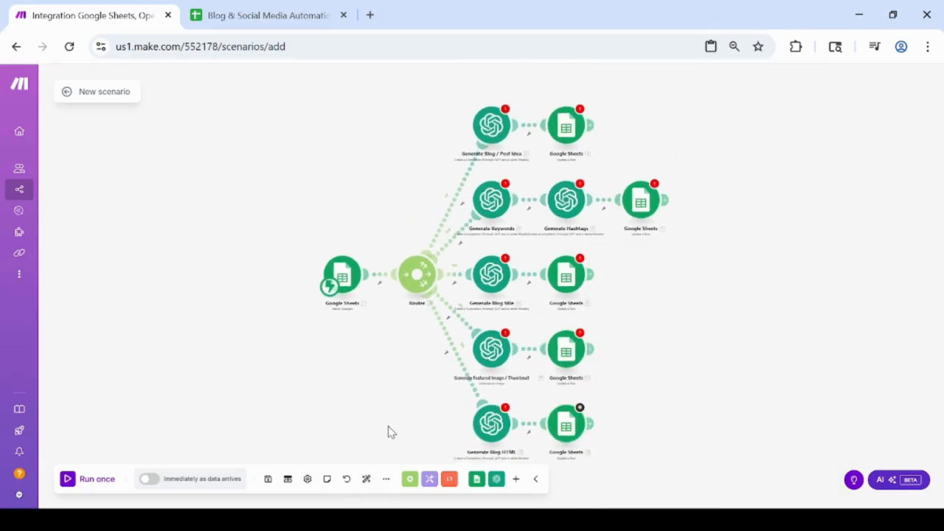
- Add a sixth router route with an OpenAI Create a Completion module and name it Generate Facebook Post
left_click_drag(388, 432, 424, 332)
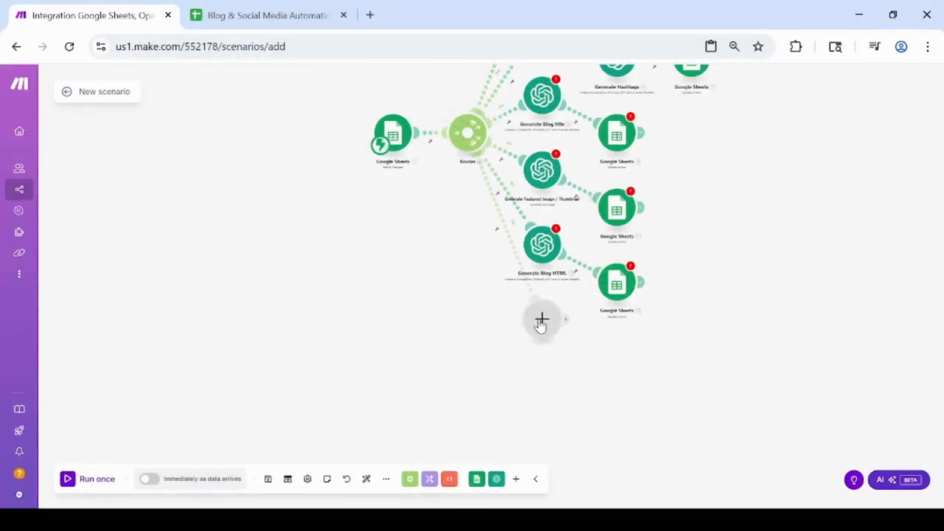
left_click(542, 320)
left_click(638, 266)
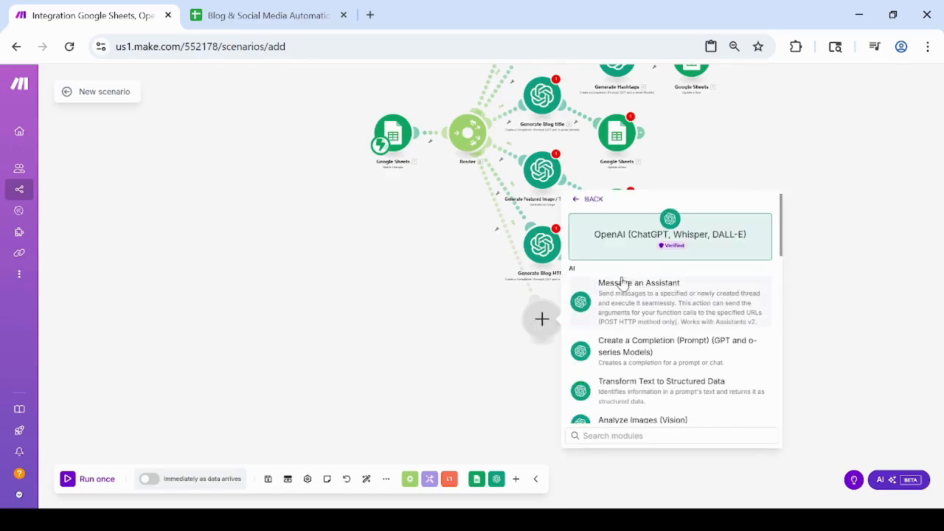
left_click(606, 357)
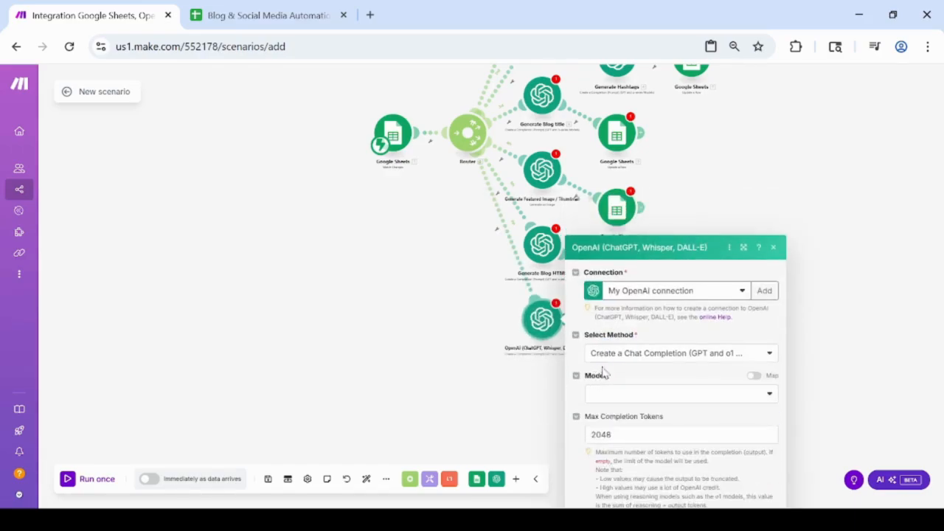
left_click(526, 354)
right_click(548, 325)
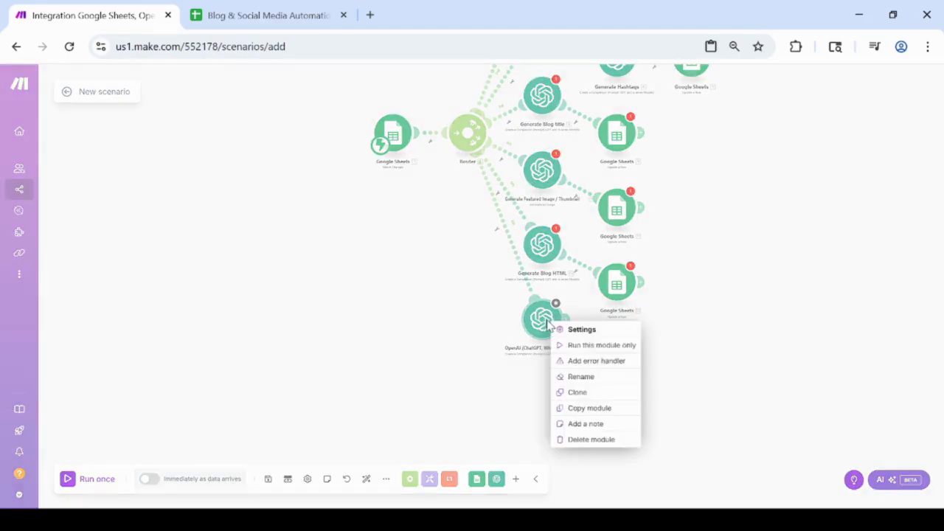
left_click(578, 378)
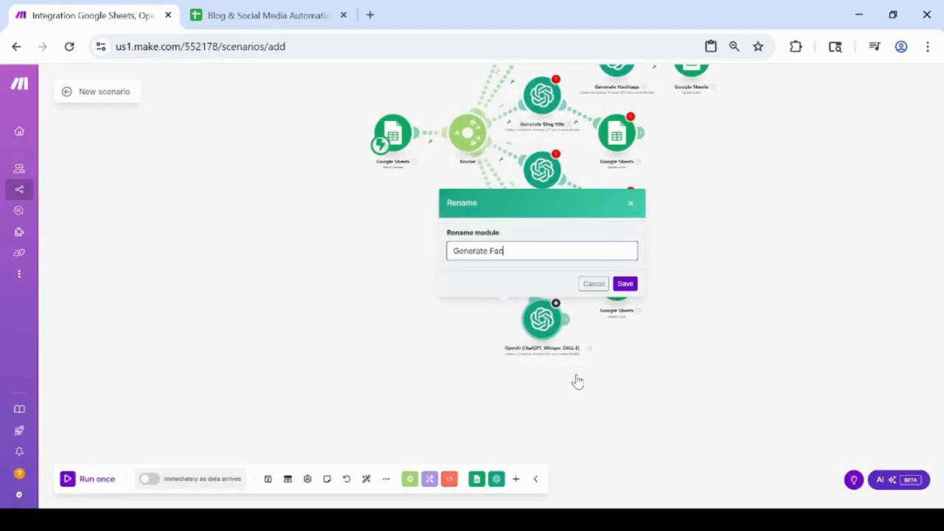
key("Return")
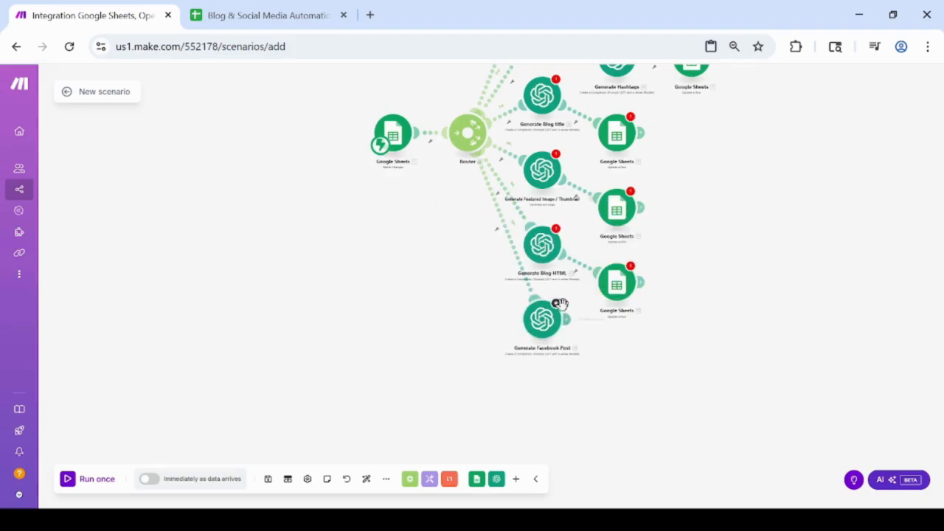
- Attach a Google Sheets Update a Row module to Generate Facebook Post
left_click(564, 321)
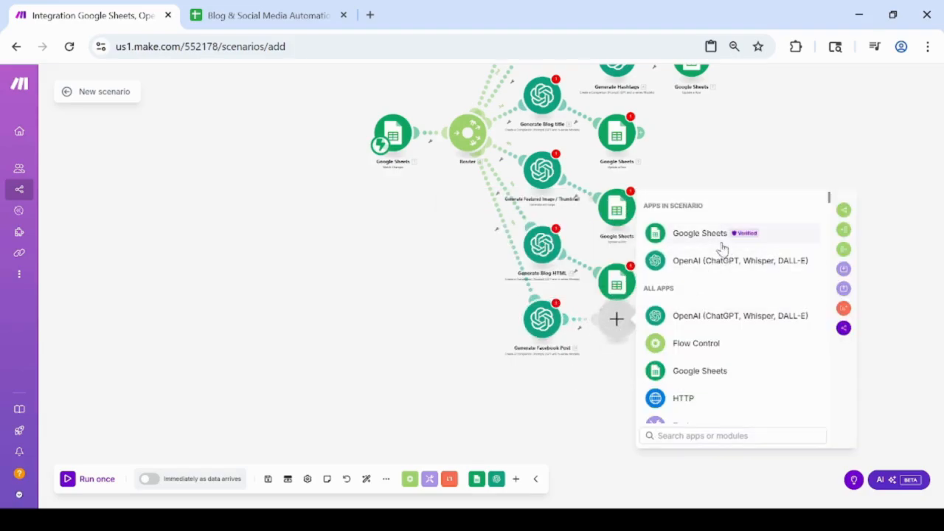
left_click(721, 237)
left_click(710, 317)
left_click(542, 402)
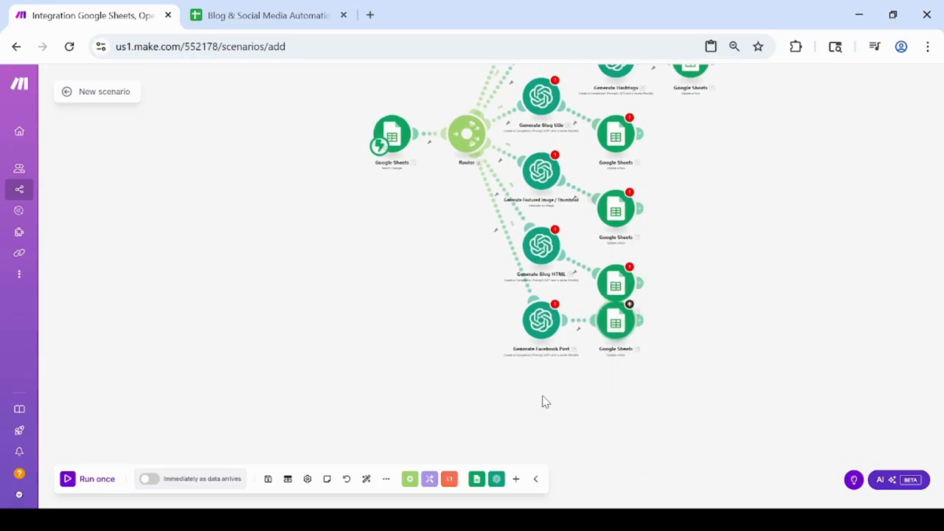
- Add a seventh router route with an OpenAI Create a Completion module and name it Generate Instagram Post
left_click(541, 357)
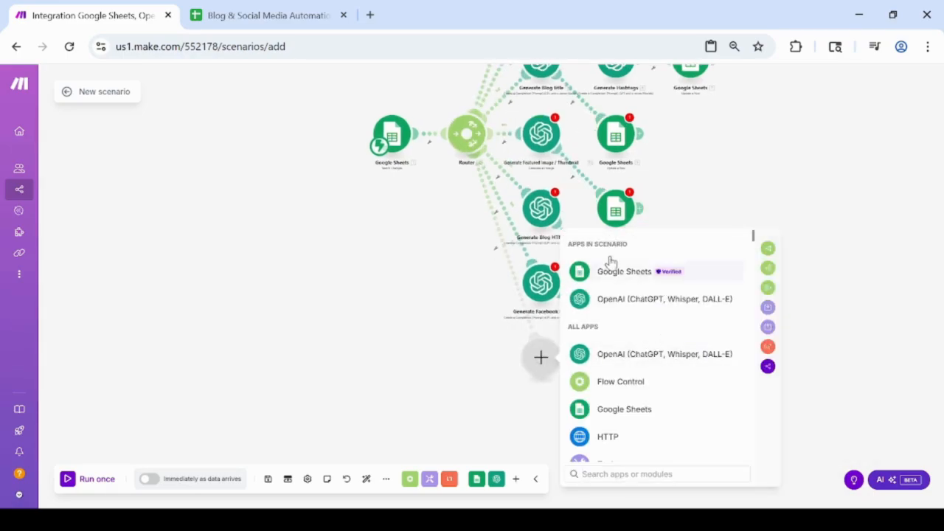
left_click(619, 296)
left_click(629, 391)
left_click(576, 358)
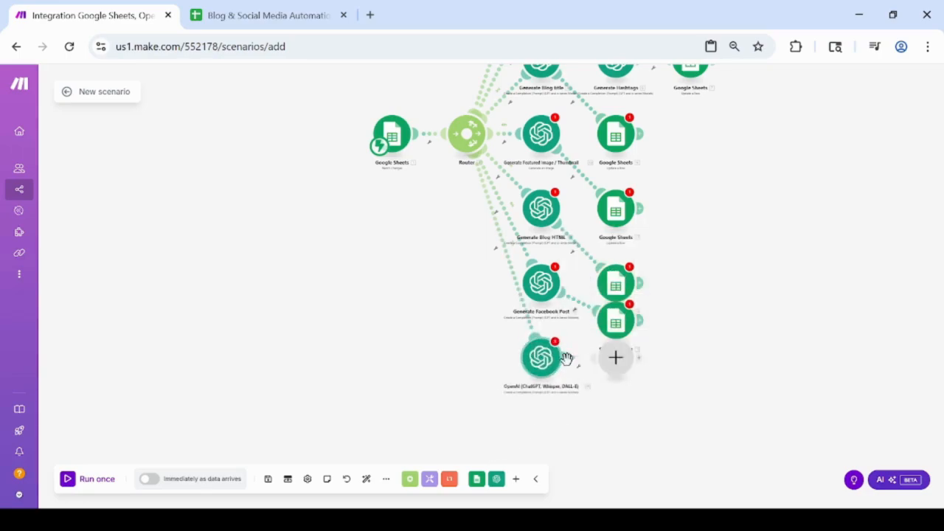
key("Escape")
right_click(546, 359)
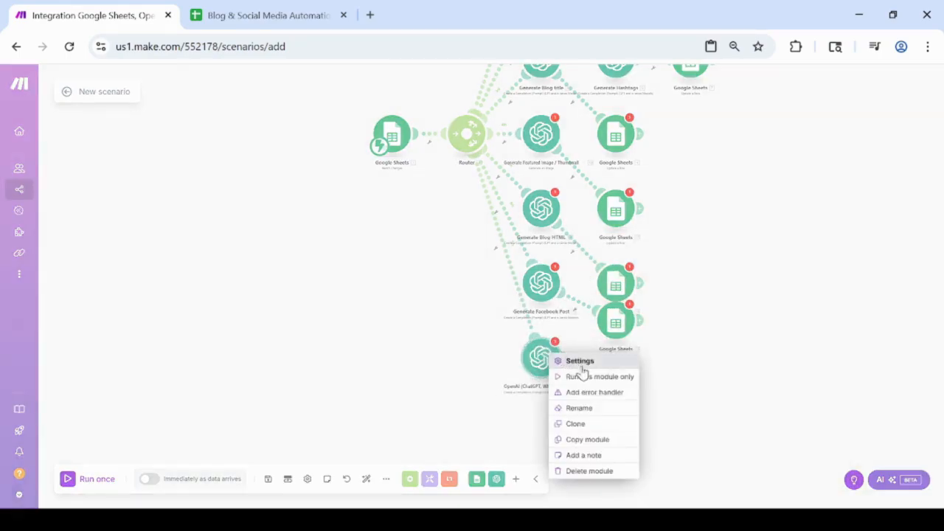
left_click(583, 407)
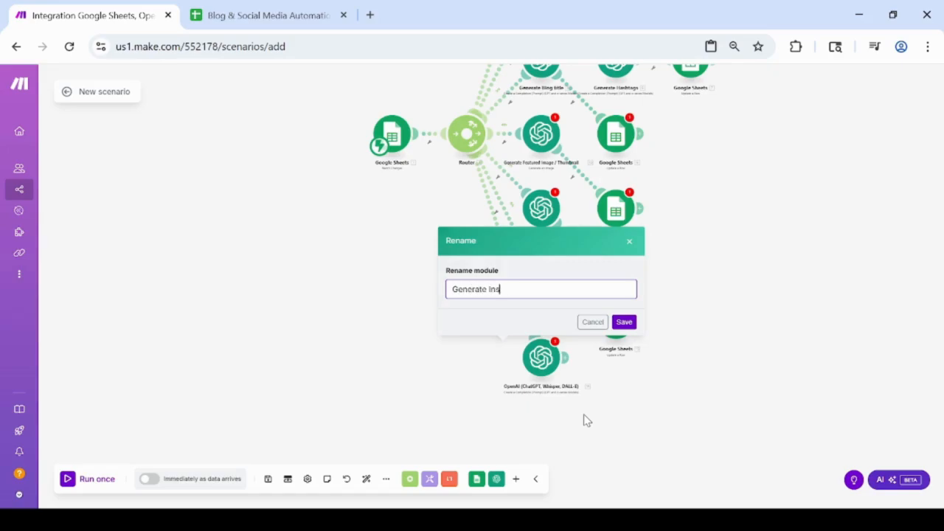
key("Return")
- Attach a Google Sheets Update a Row module to Generate Instagram Post
left_click(580, 359)
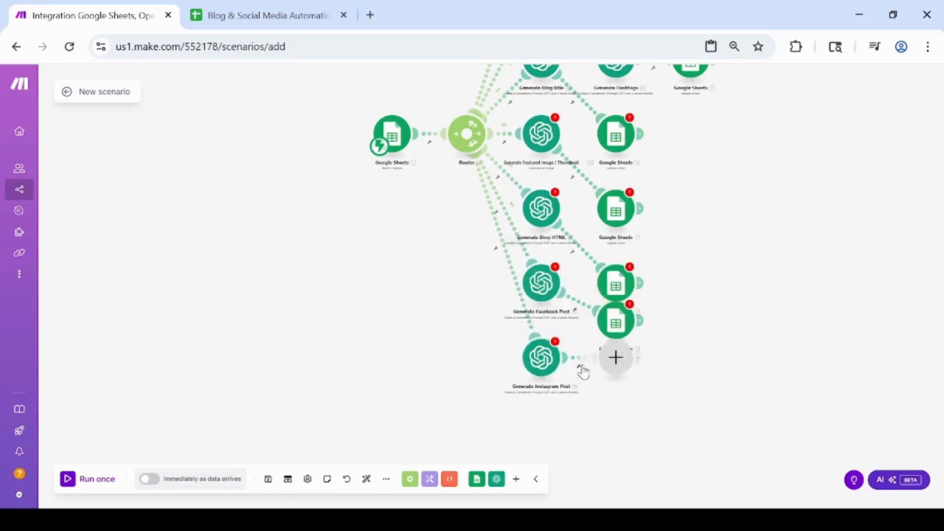
left_click(714, 272)
left_click_drag(475, 374, 465, 331)
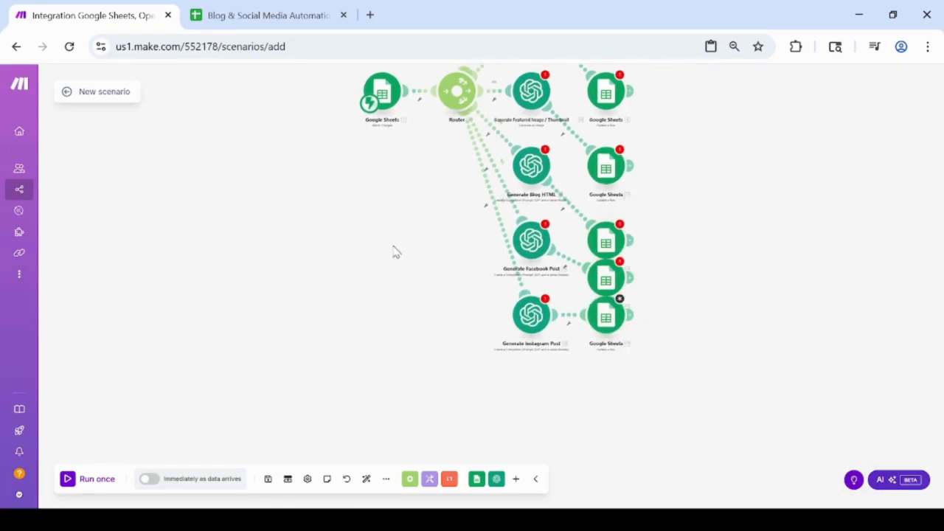
- Add an eighth router route with an OpenAI Create a Completion module and name it Generate Pinterest Pin
left_click(456, 93)
left_click(537, 365)
left_click(605, 349)
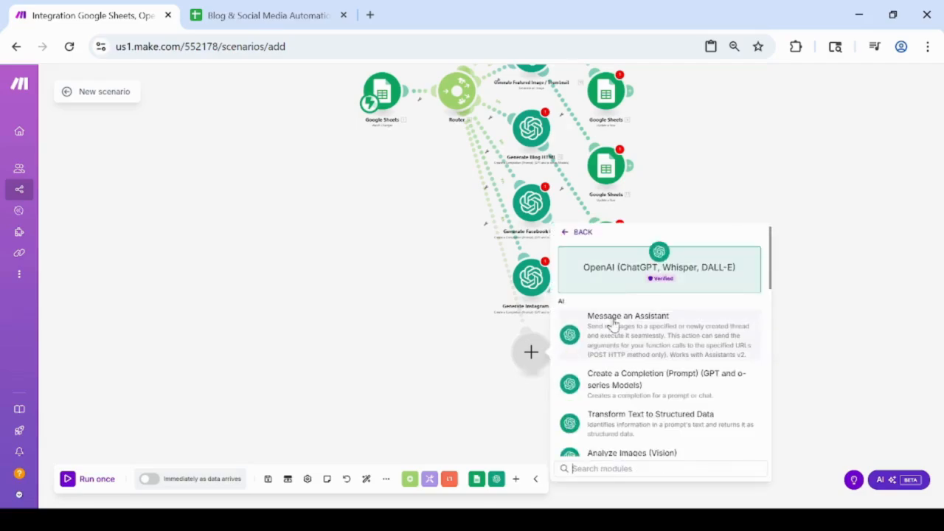
left_click(612, 374)
right_click(538, 361)
left_click(570, 415)
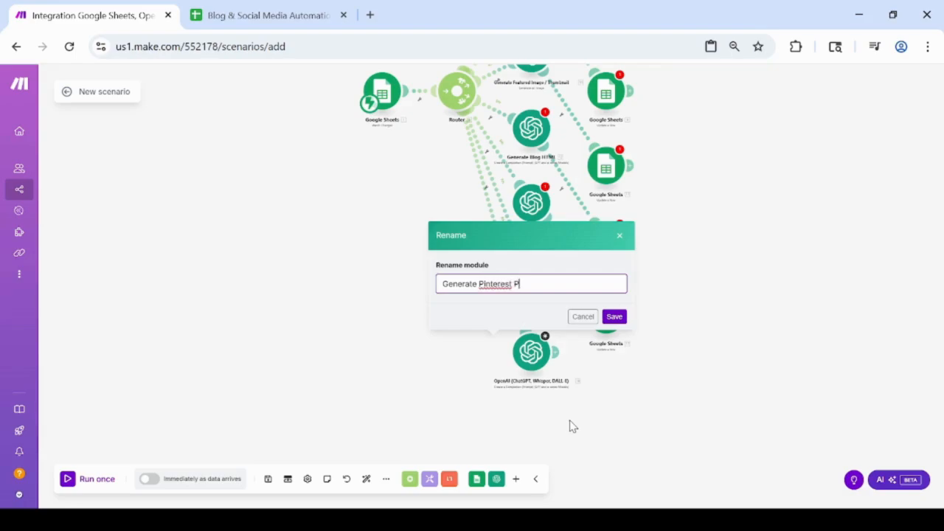
key("Return")
- Attach a Google Sheets Update a Row module to Generate Pinterest Pin
left_click(569, 353)
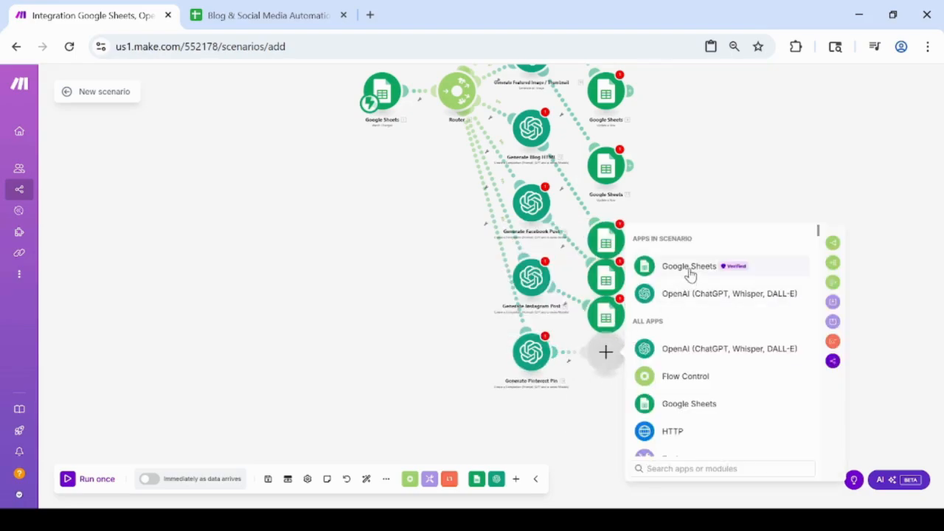
left_click(688, 341)
left_click(703, 356)
left_click(796, 460)
- Add a ninth router route with an OpenAI Create a Completion module and name it Generate Reddit Post
left_click(458, 96)
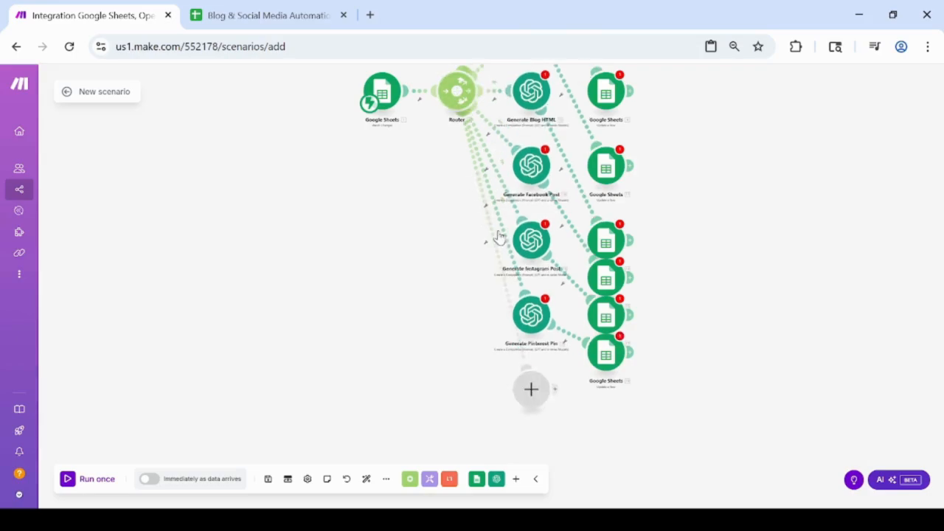
left_click(532, 403)
left_click(606, 319)
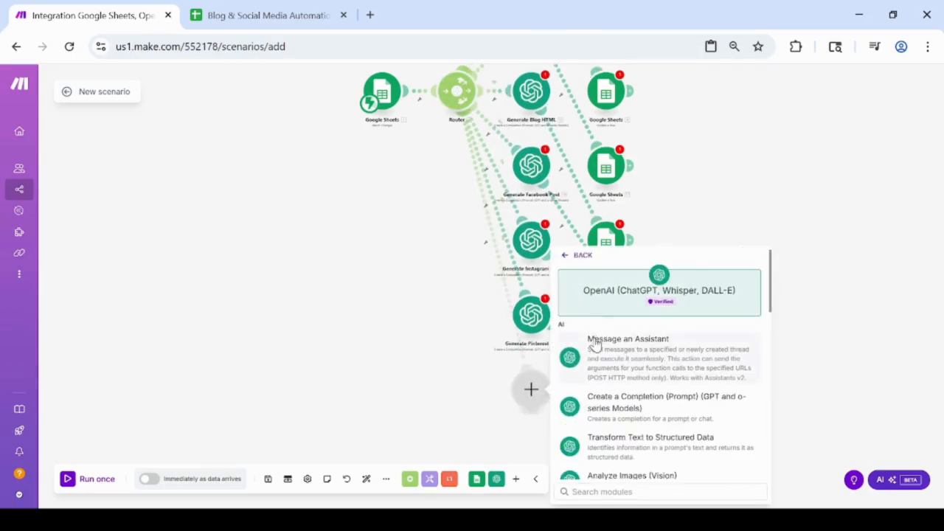
left_click(609, 413)
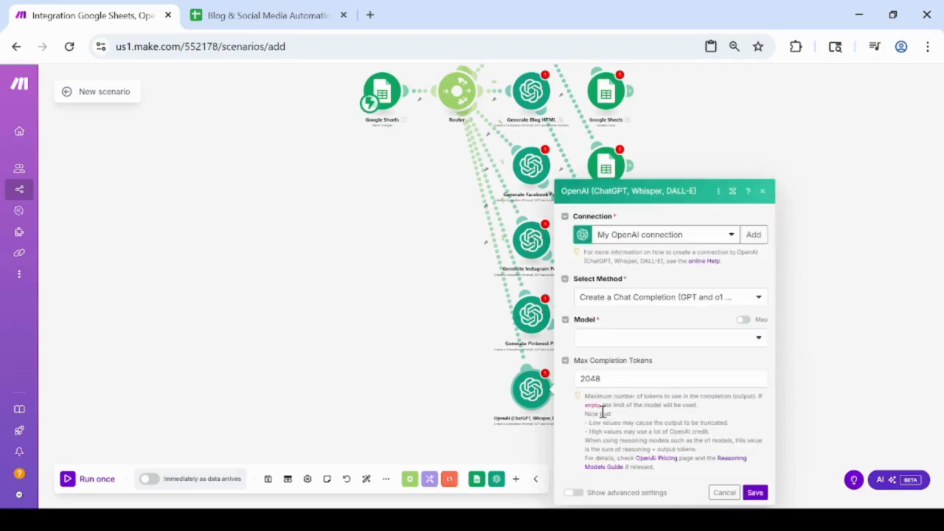
right_click(540, 394)
left_click(589, 437)
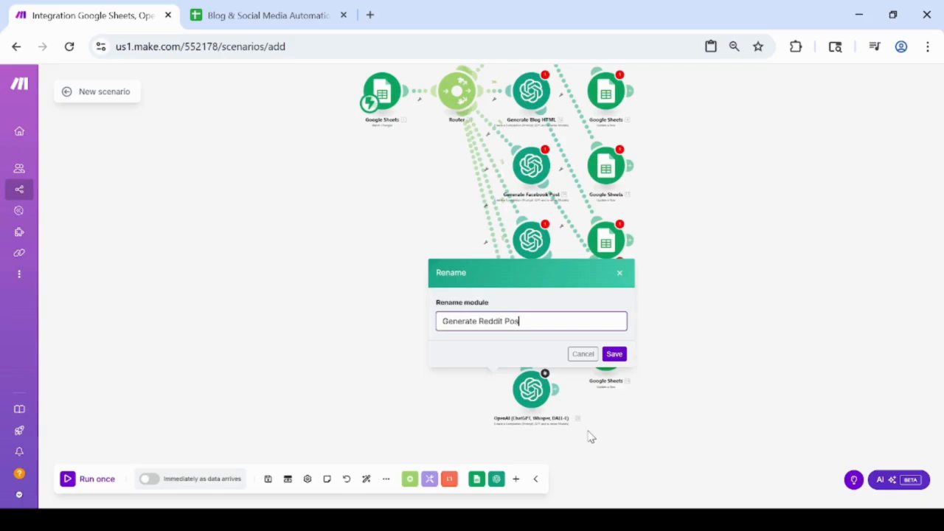
key("Return")
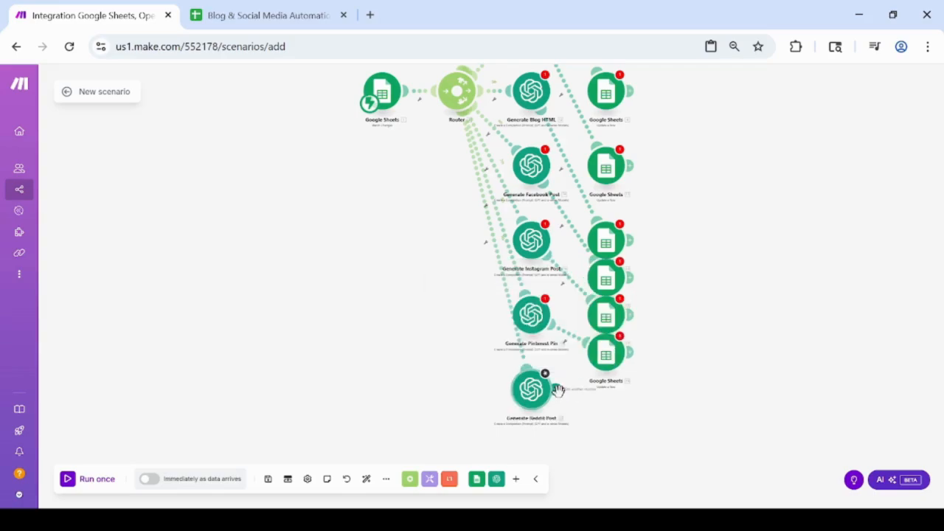
- Attach a Google Sheets Update a Row module to Generate Reddit Post
left_click(558, 389)
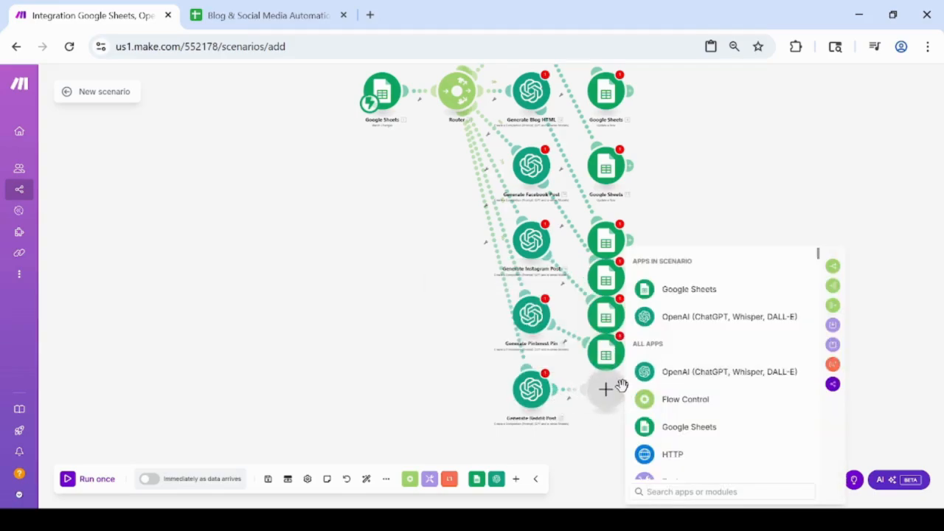
left_click(679, 295)
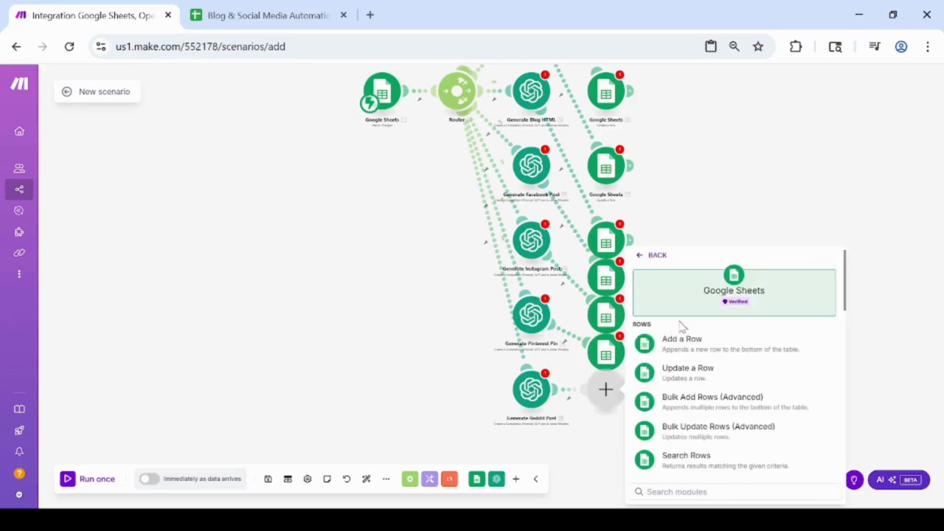
left_click(696, 378)
left_click(605, 463)
left_click_drag(708, 408, 714, 333)
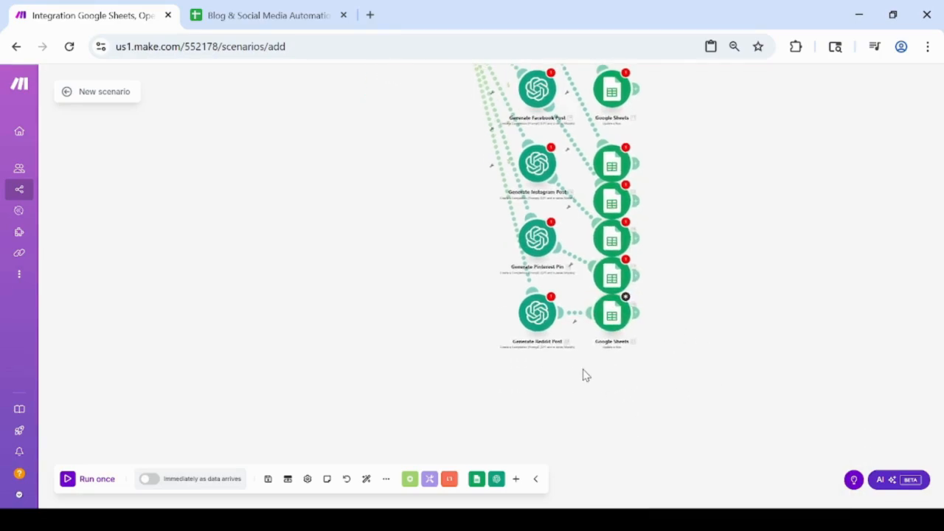
- Add a tenth router route with a reddit Submit a Post module, leaving its settings unfilled
left_click_drag(393, 221, 343, 210)
left_click(488, 129)
left_click(535, 351)
scroll(635, 332, "down", 3)
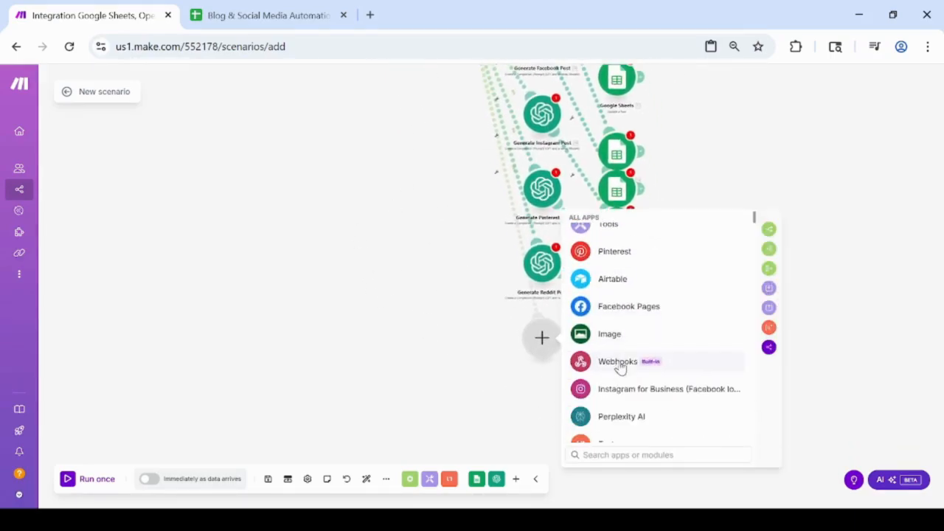
left_click(606, 453)
type("redd")
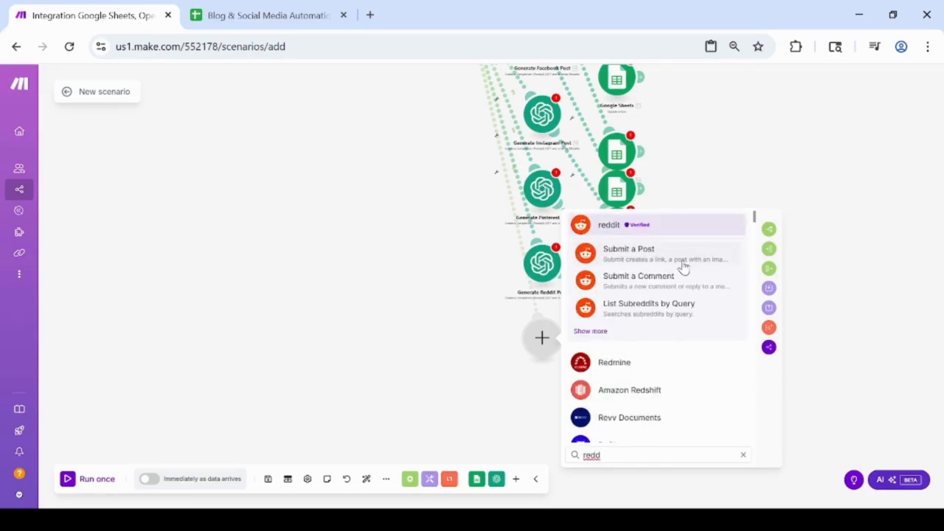
left_click(660, 261)
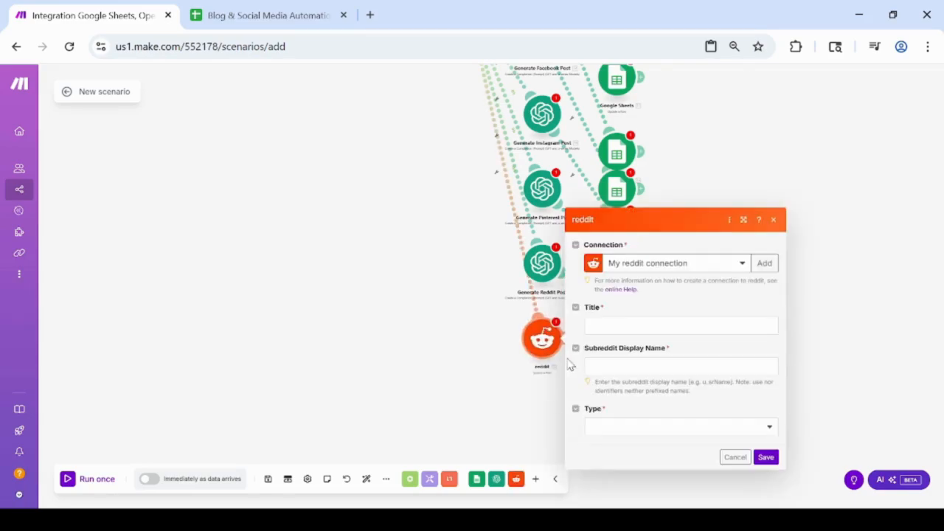
left_click(773, 220)
- Attach a Google Sheets Update a Row module to the reddit module and auto-align the scenario
left_click(616, 338)
left_click(699, 282)
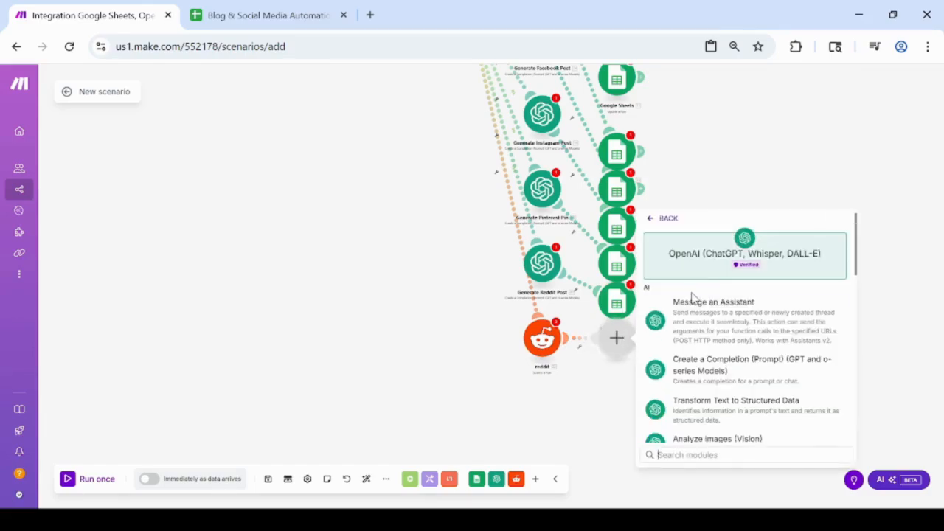
left_click(666, 219)
left_click(673, 255)
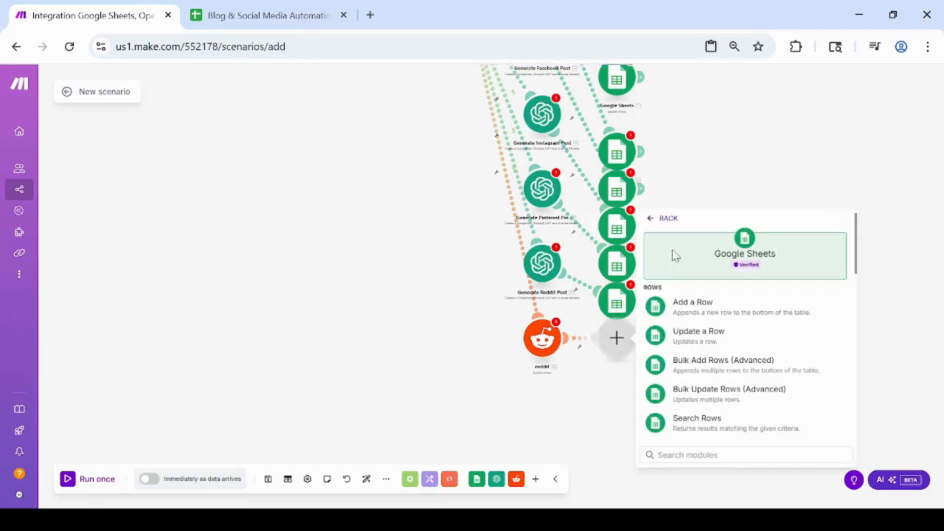
left_click(728, 348)
left_click(577, 432)
left_click(366, 478)
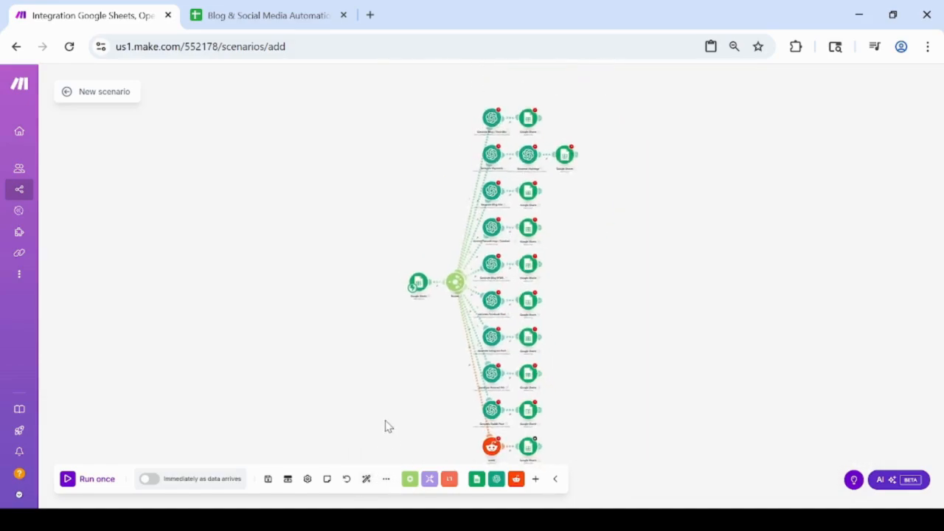
- Add an eleventh router route with an OpenAI Create a Completion module and name it Generate Linkedin Post
left_click(494, 171)
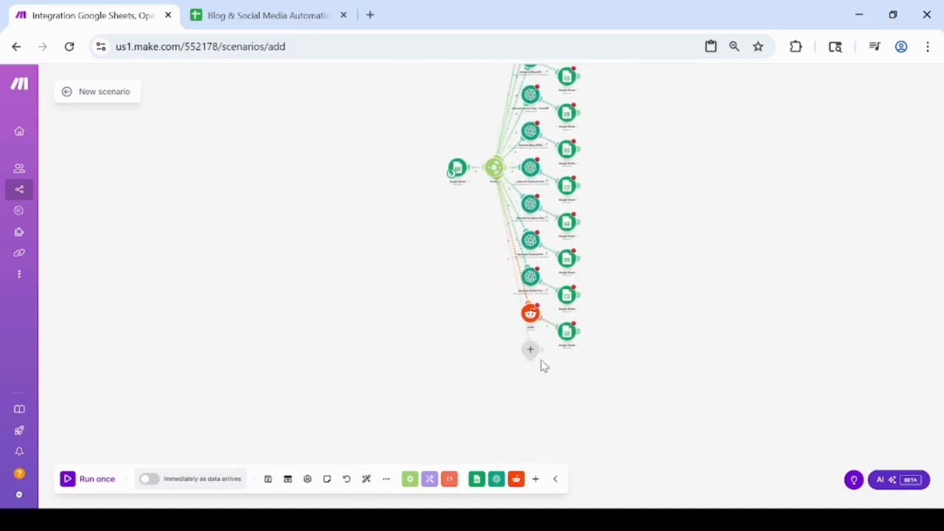
left_click(531, 349)
left_click(585, 295)
left_click(567, 376)
left_click(539, 349)
right_click(537, 353)
left_click(562, 410)
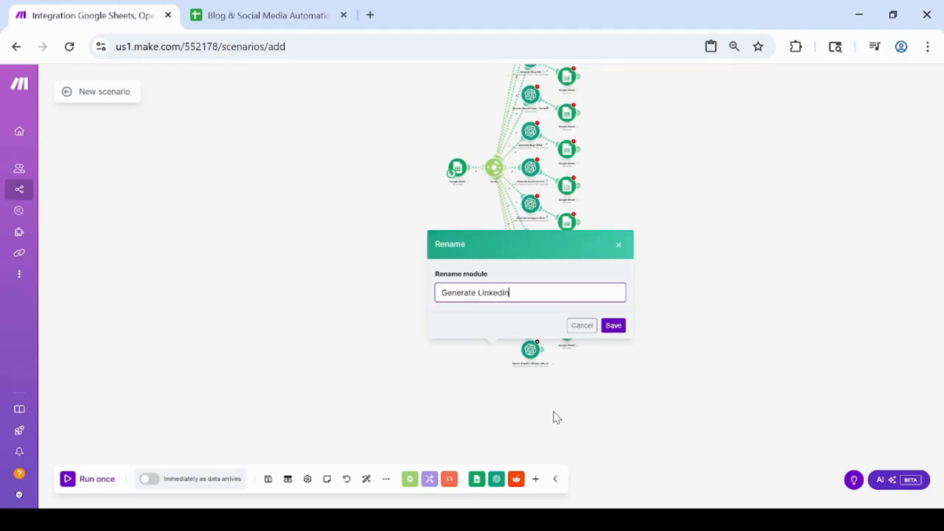
key("Return")
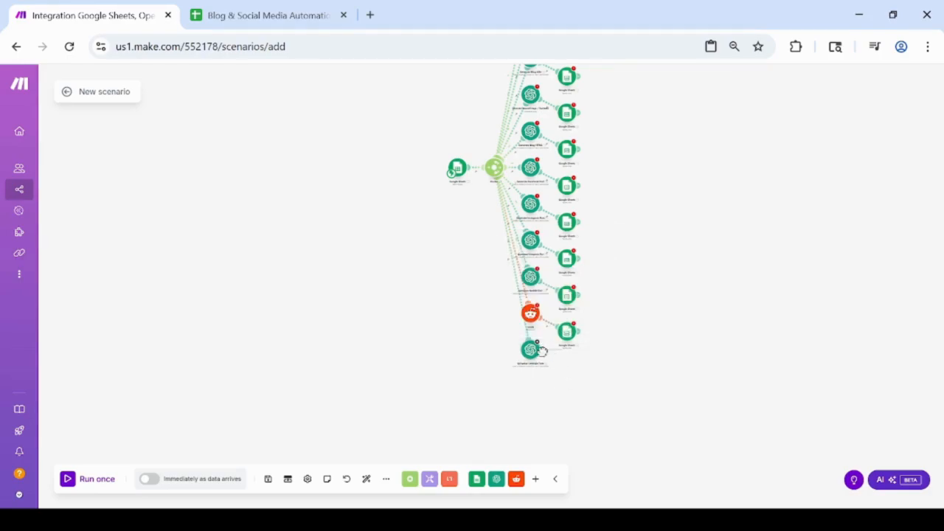
- Attach a Google Sheets Update a Row module to Generate Linkedin Post
left_click(543, 351)
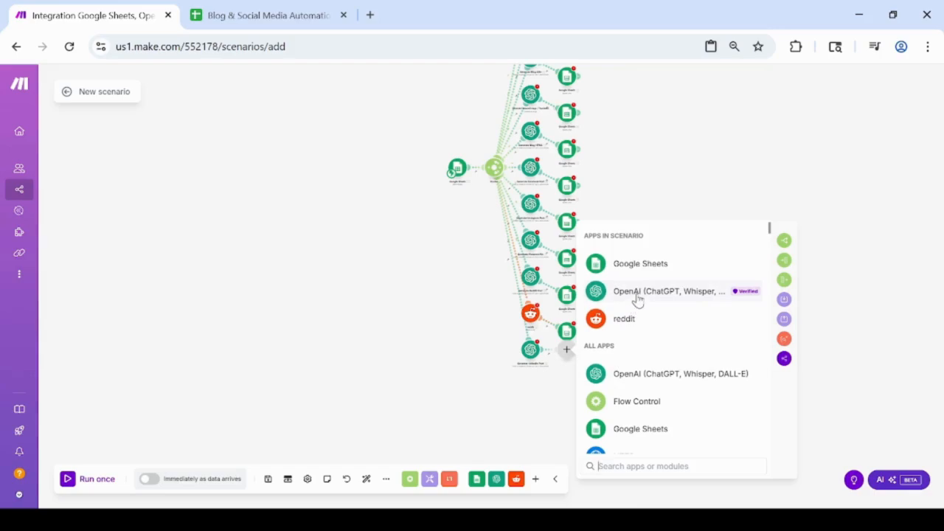
left_click(639, 267)
left_click(639, 371)
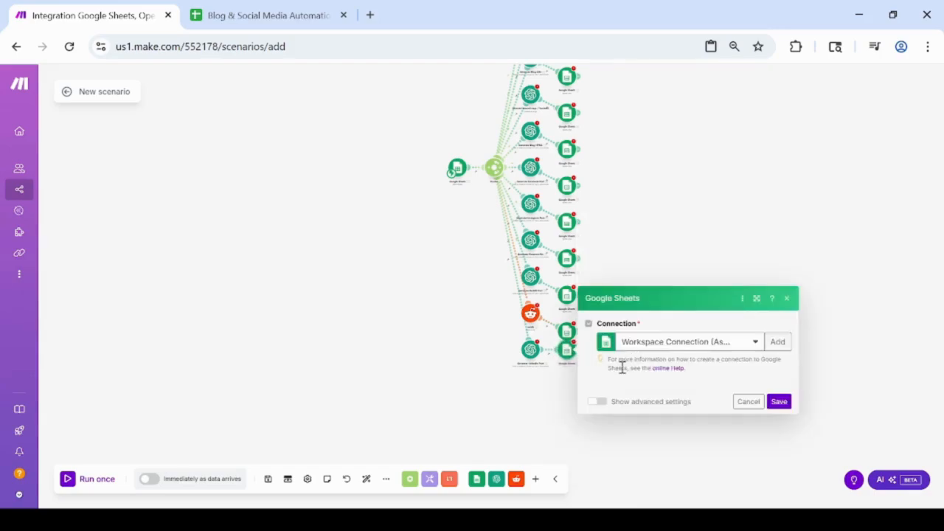
left_click(483, 426)
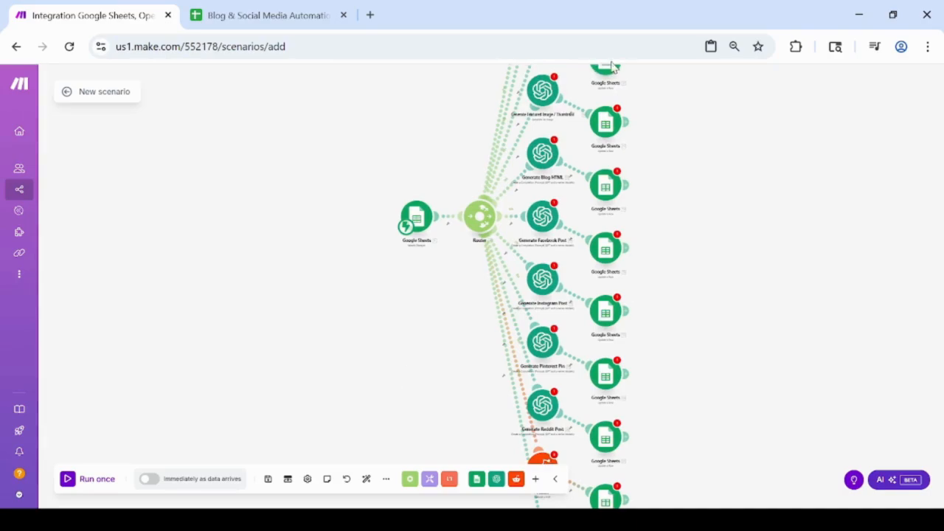
right_click(544, 92)
left_click(566, 168)
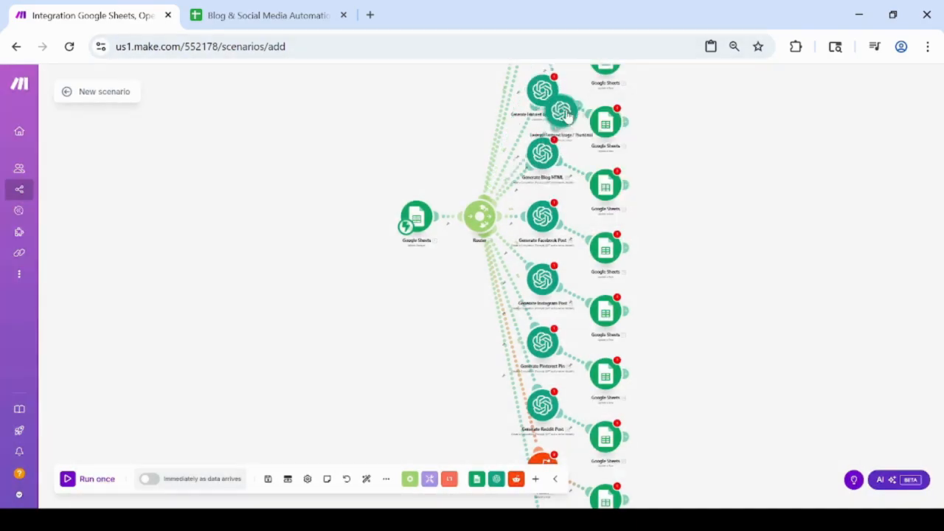
left_click(727, 188)
right_click(727, 188)
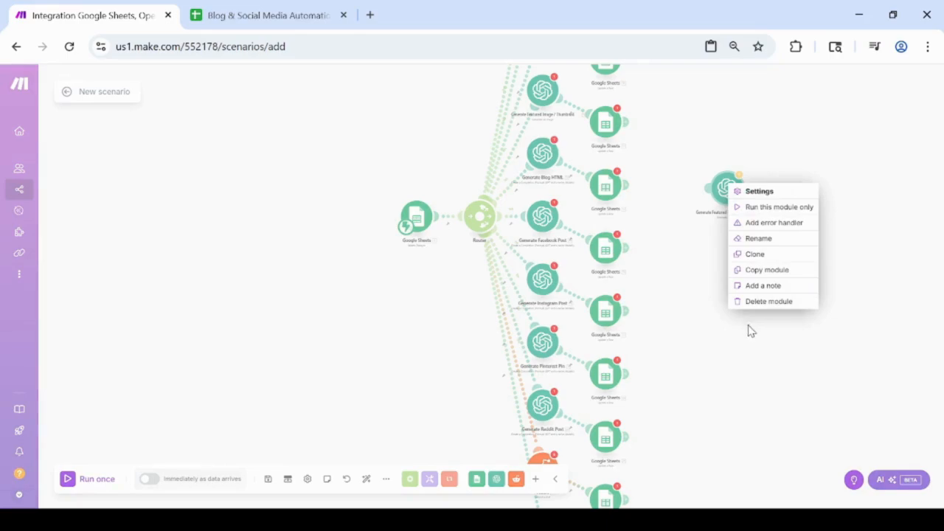
left_click(746, 302)
- Clone the Generate Facebook Post and Generate Instagram Post modules and link the copies into a separate chain on the empty canvas
right_click(553, 234)
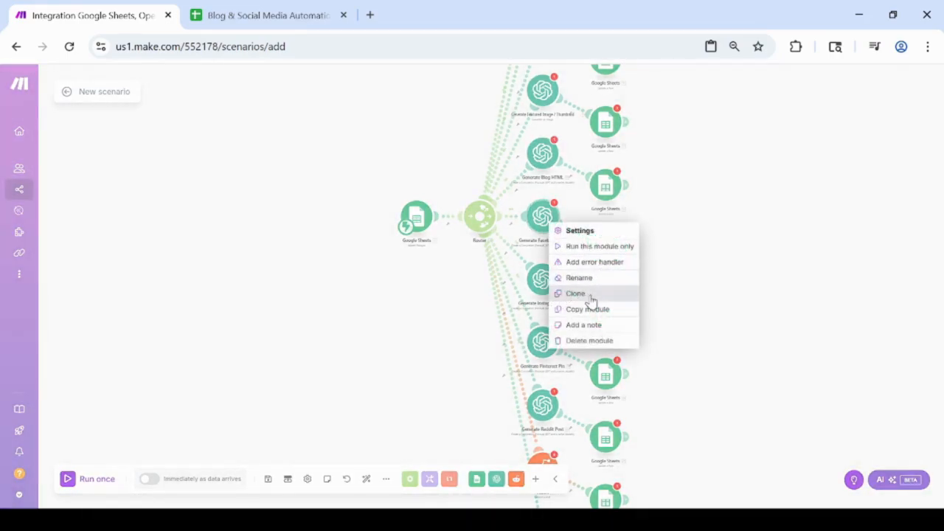
left_click(587, 295)
left_click(715, 284)
right_click(542, 279)
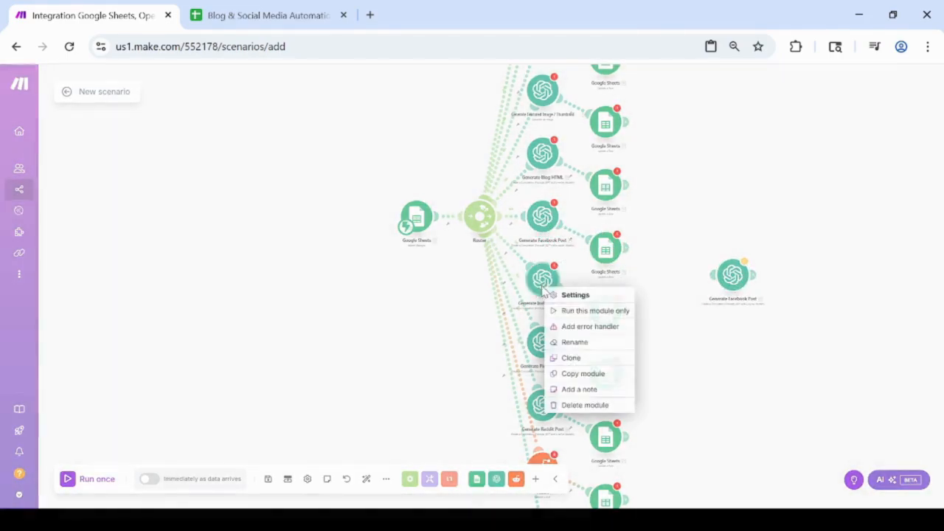
left_click(573, 358)
left_click(789, 282)
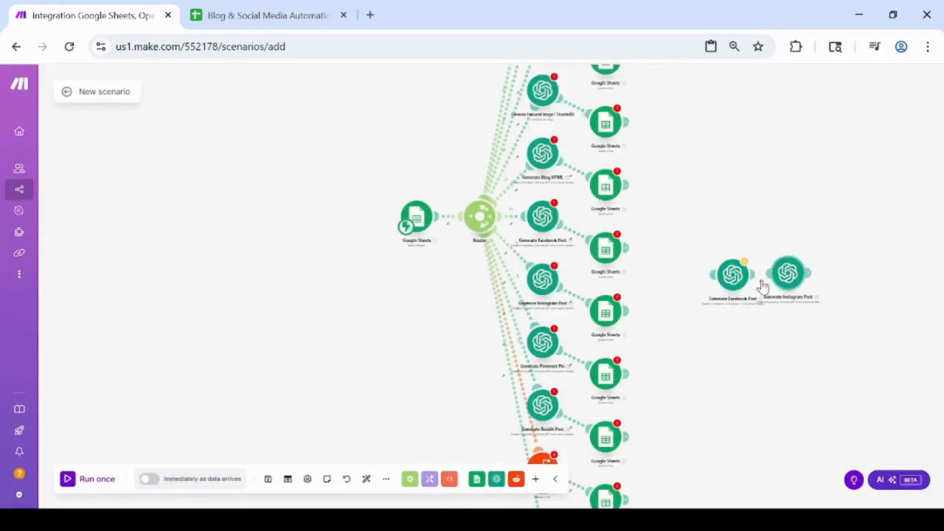
- Clone the Generate Pinterest Pin and Generate Reddit Post modules and link the copies to the end of the separate chain
left_click_drag(743, 359, 733, 322)
right_click(533, 304)
left_click(571, 373)
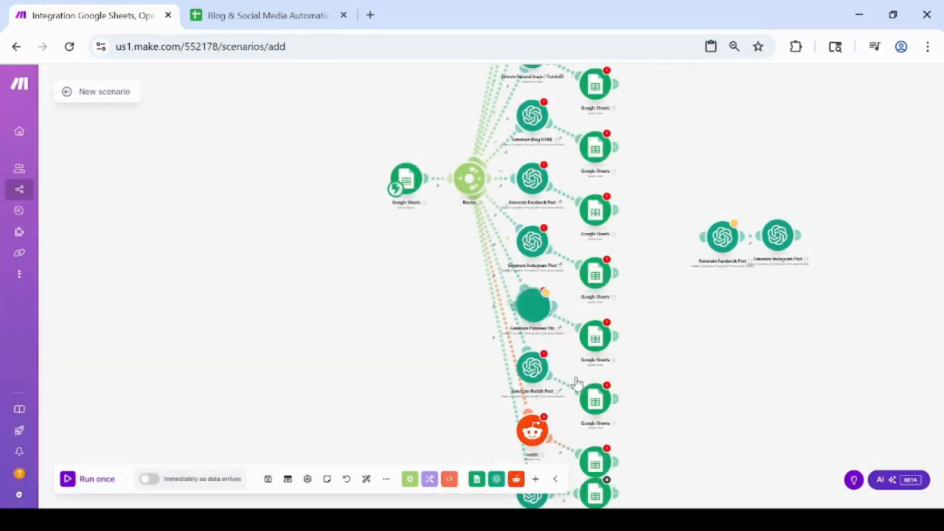
left_click(840, 236)
right_click(532, 367)
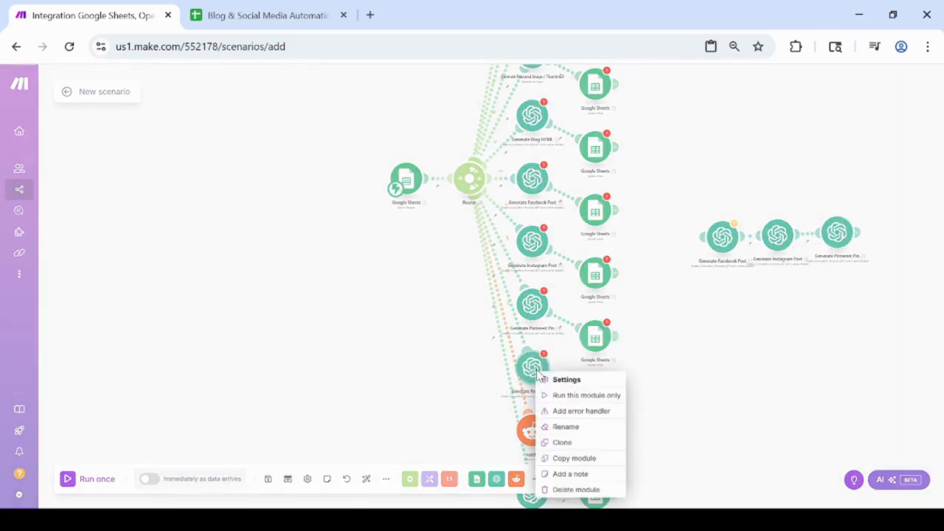
left_click(561, 441)
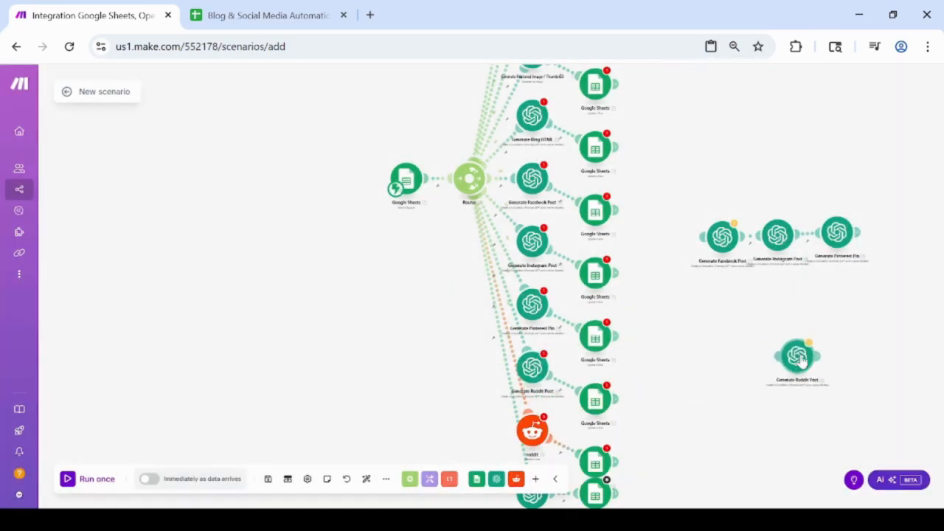
left_click(888, 243)
- Clone Generate Linkedin Post onto the end of the separate chain and move the whole chain below the Linkedin route
left_click_drag(727, 423, 729, 328)
right_click(532, 396)
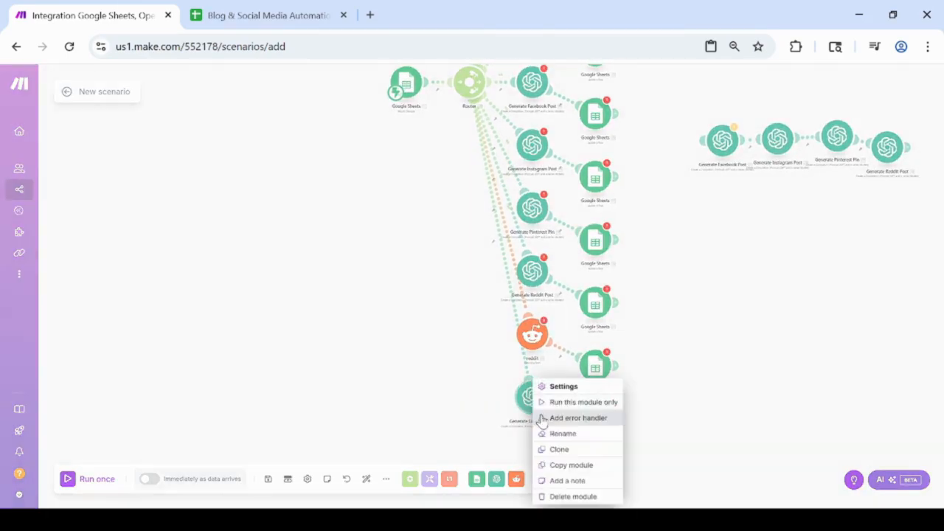
left_click(561, 450)
left_click(935, 166)
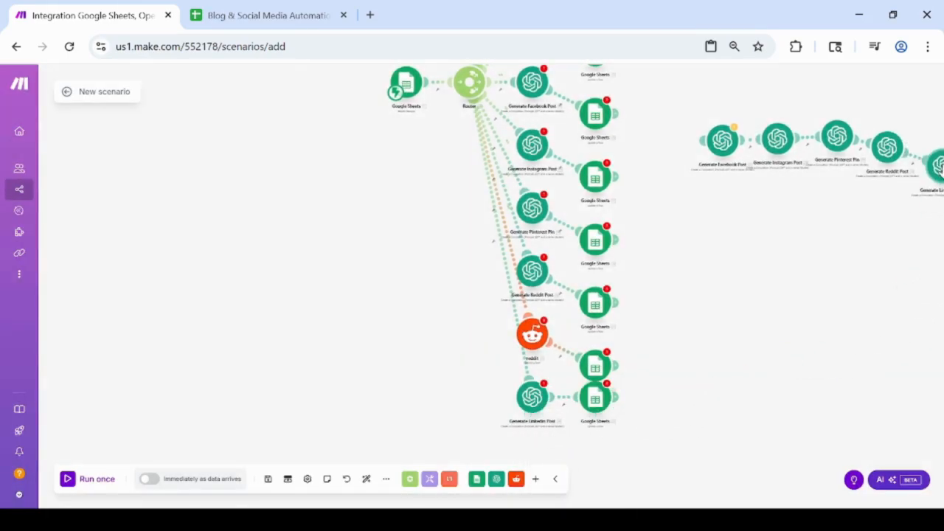
left_click_drag(852, 364, 803, 334)
left_click_drag(632, 89, 922, 152)
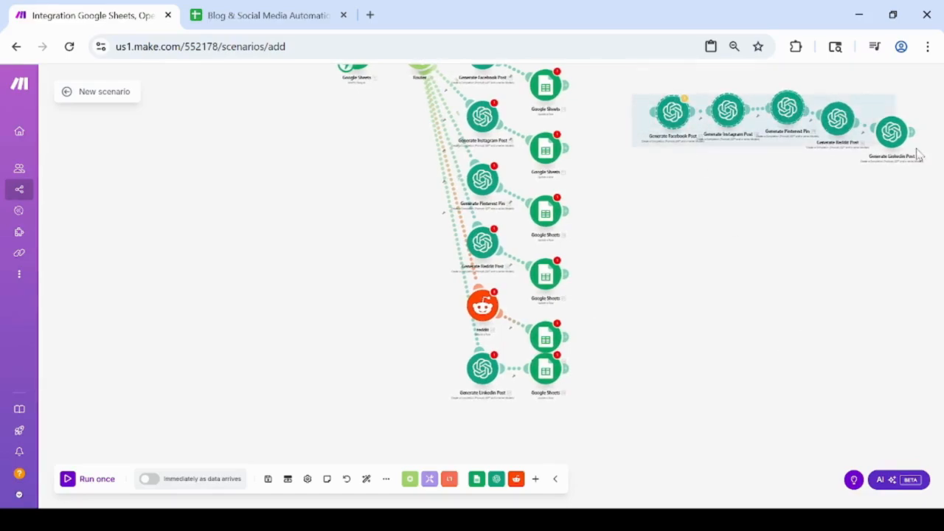
left_click_drag(724, 119, 489, 436)
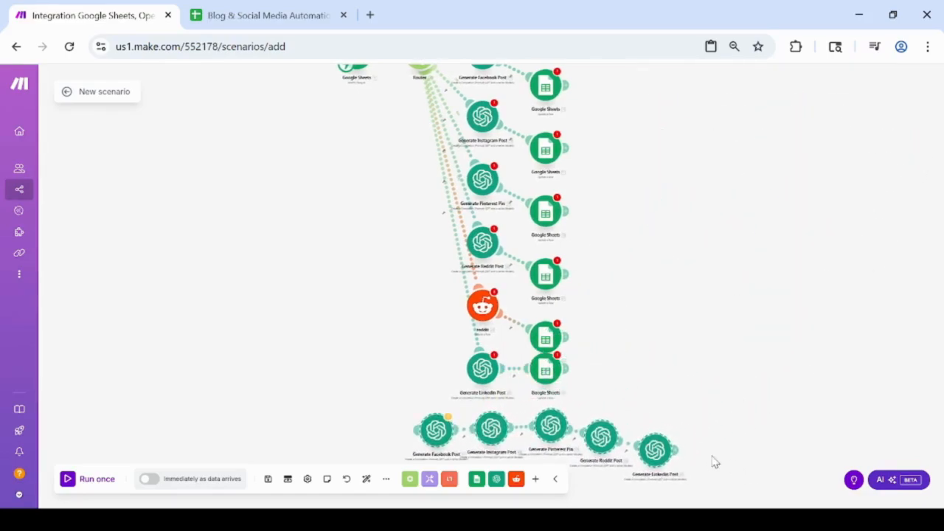
- Attach a Google Sheets Update a Row module to the end of the cloned chain and connect its first module to the router
left_click(675, 449)
left_click(769, 295)
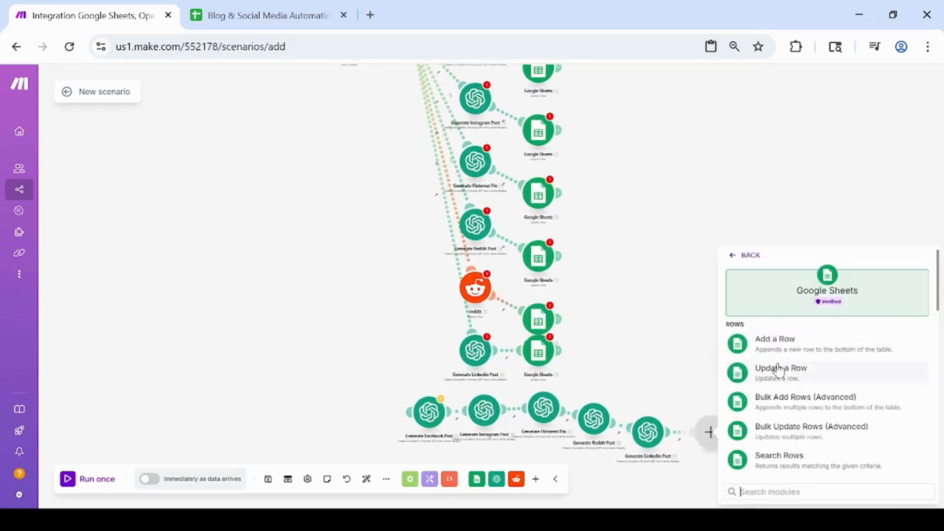
left_click(774, 366)
left_click(249, 280)
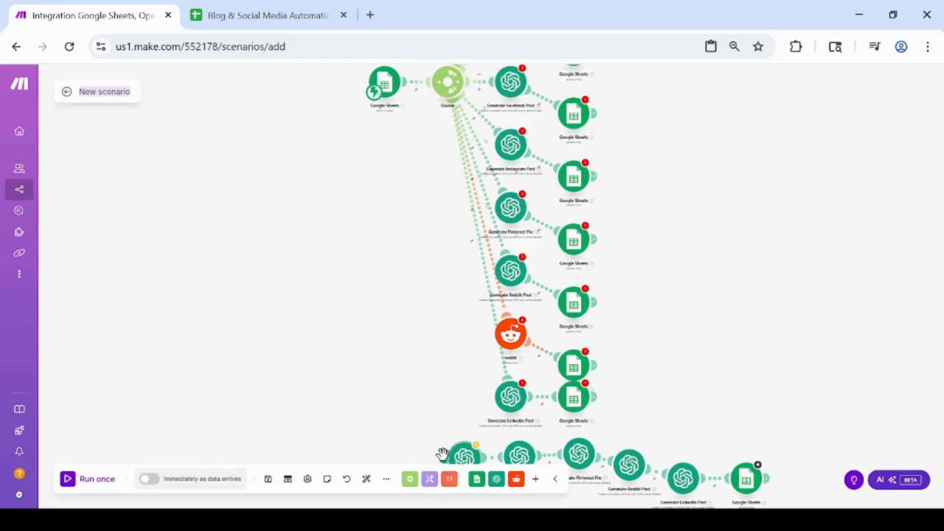
left_click_drag(442, 453, 433, 313)
left_click_drag(445, 96, 446, 94)
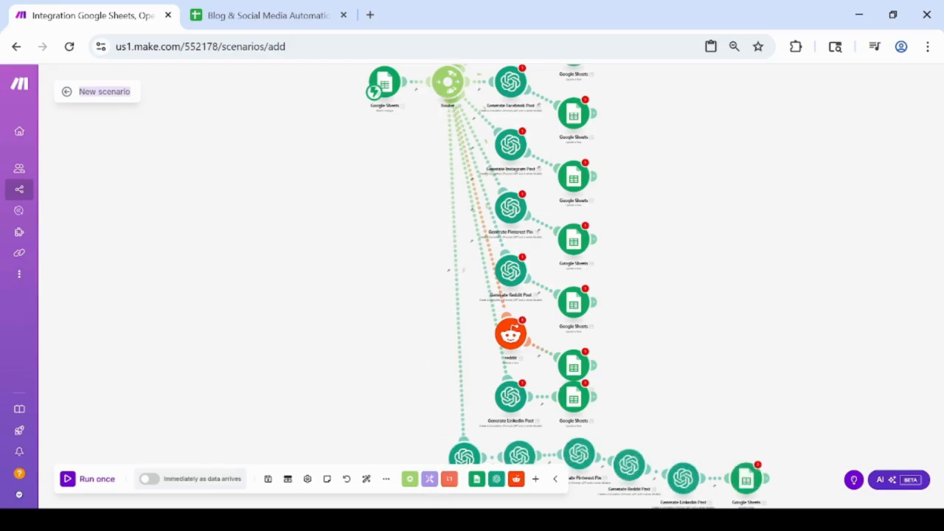
- Auto-align the scenario's modules and try adding another route to the router
left_click(366, 480)
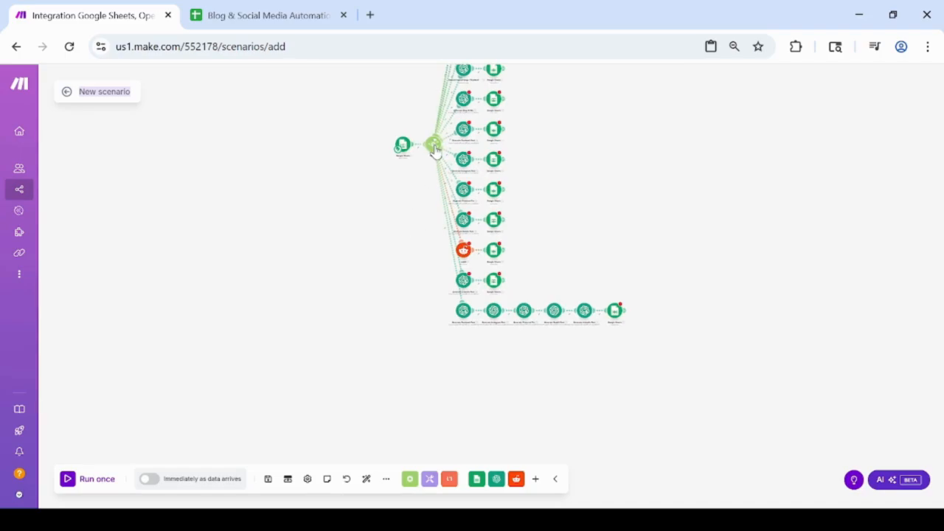
left_click(434, 149)
right_click(463, 327)
left_click(493, 353)
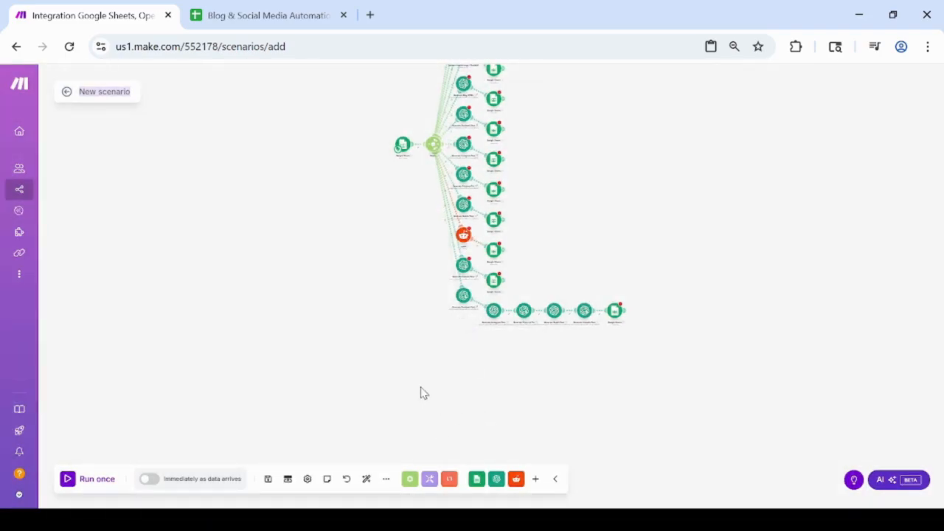
- Add an unconnected HTTP Get a file module on the empty canvas below the combined content chain
right_click(409, 381)
left_click(457, 390)
left_click(412, 379)
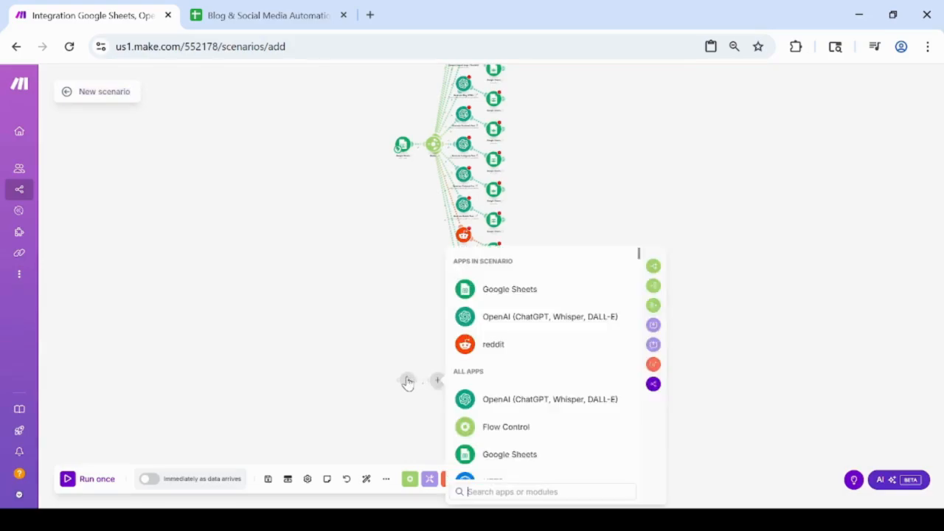
left_click(408, 380)
left_click(408, 379)
type("htt")
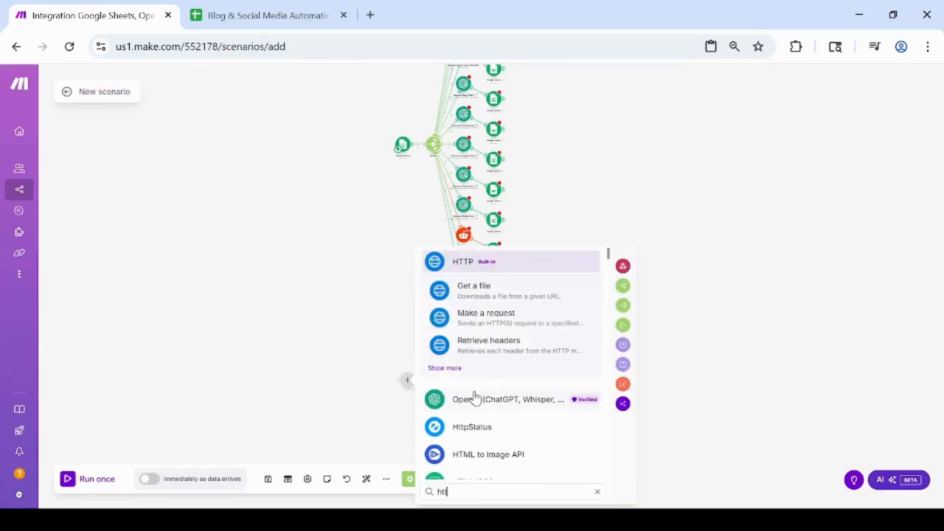
left_click(483, 294)
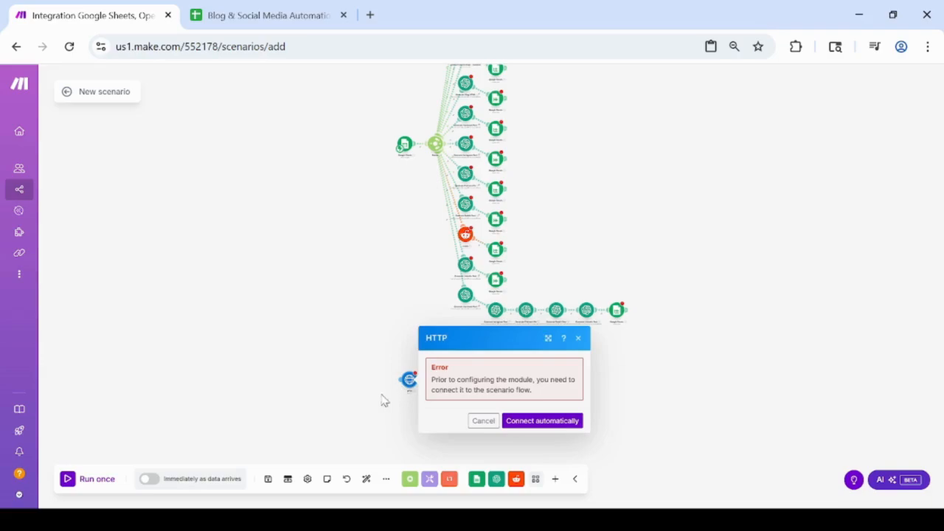
left_click(384, 400)
- Attach a second router after the HTTP module and add a Facebook Pages module on its first route
left_click(439, 381)
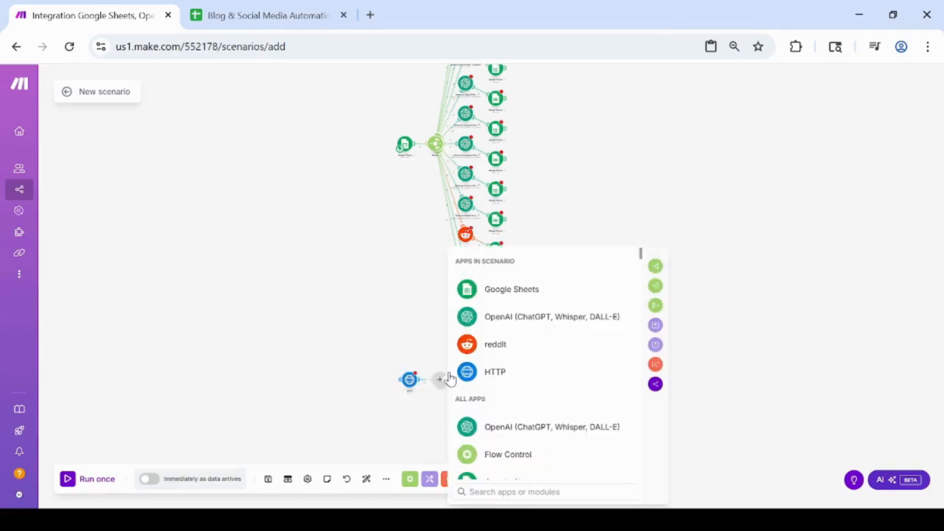
left_click(656, 267)
left_click(472, 365)
type("f")
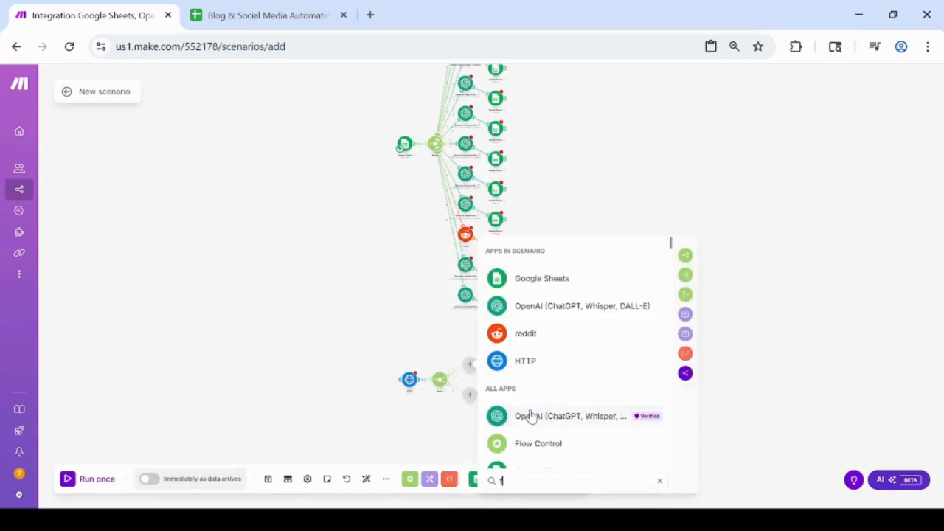
type("ace")
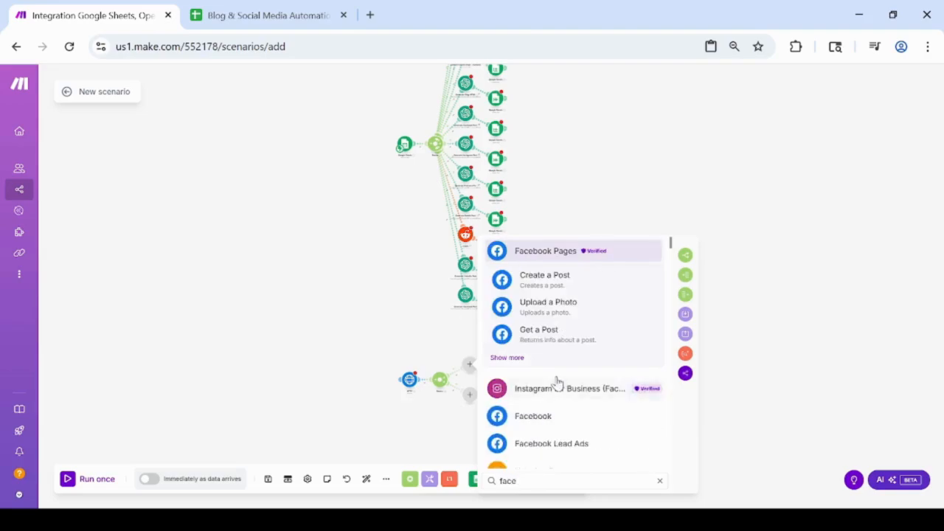
left_click(572, 294)
left_click(483, 375)
- Add a Google Sheets module after the Facebook Pages module and copy it for reuse
left_click(483, 363)
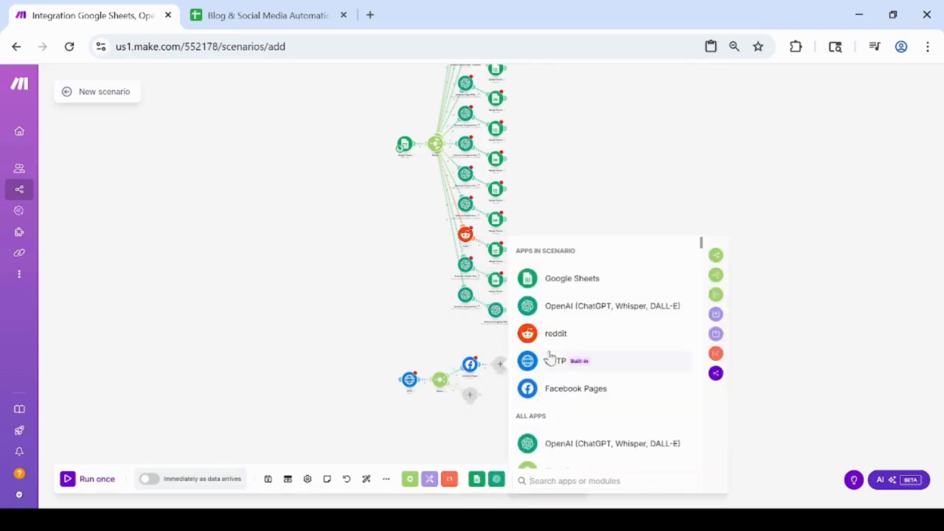
left_click(568, 275)
left_click(605, 331)
right_click(502, 365)
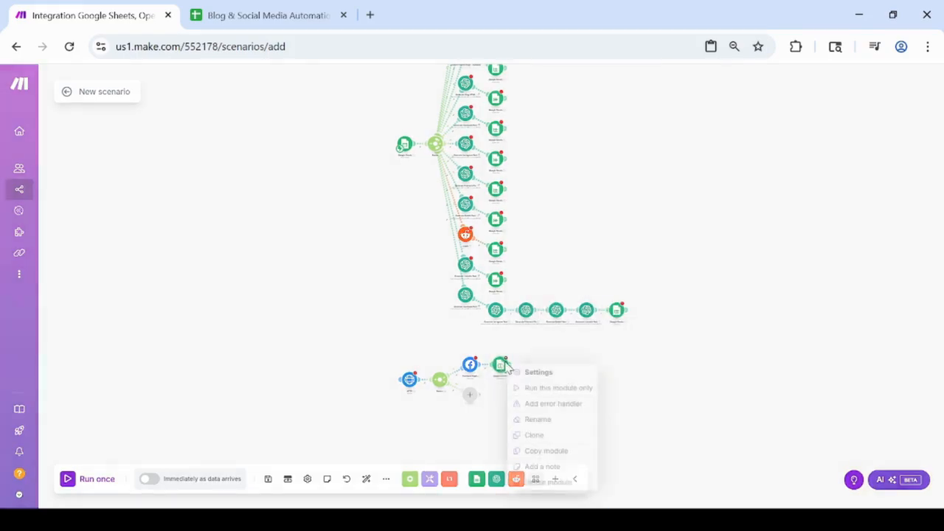
left_click(551, 452)
- Add an Instagram for Business module on the second router's free route and link a pasted Google Sheets module after it
type("insta")
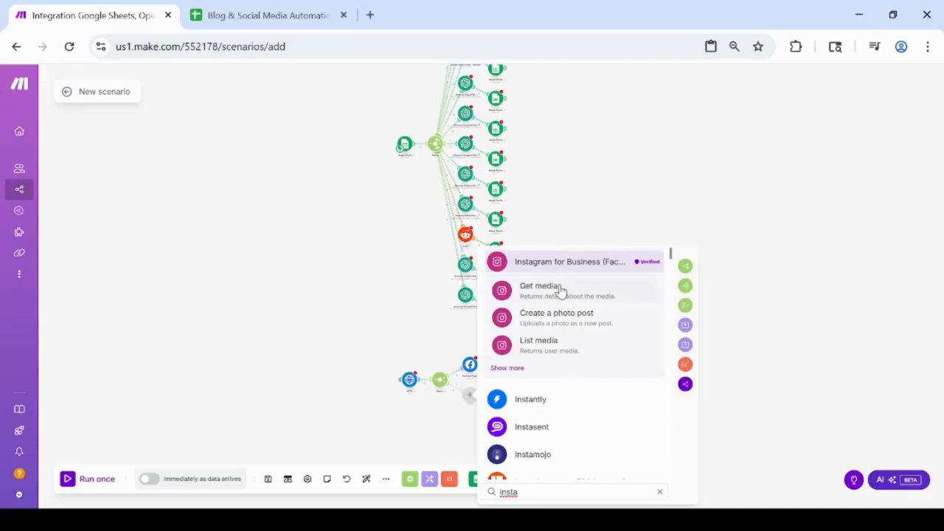
left_click(558, 288)
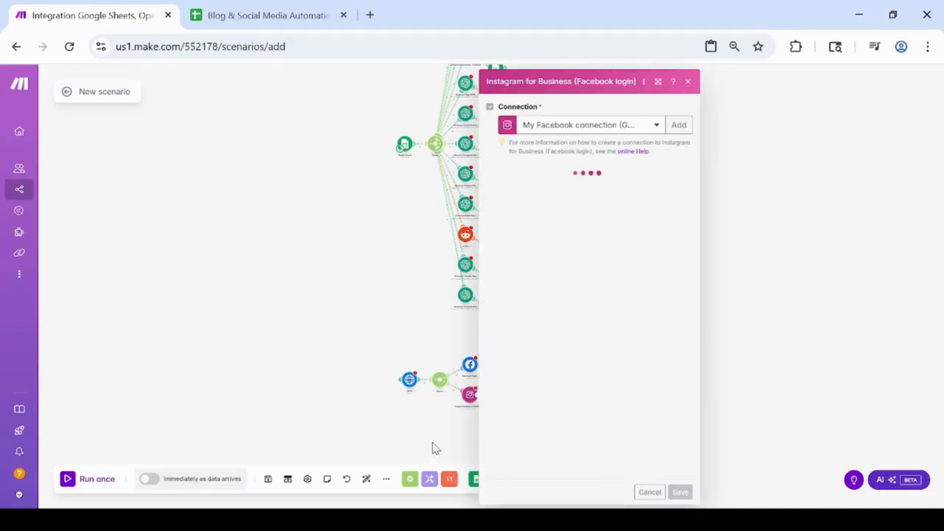
left_click(433, 444)
right_click(503, 397)
left_click(523, 424)
left_click_drag(525, 429, 491, 403)
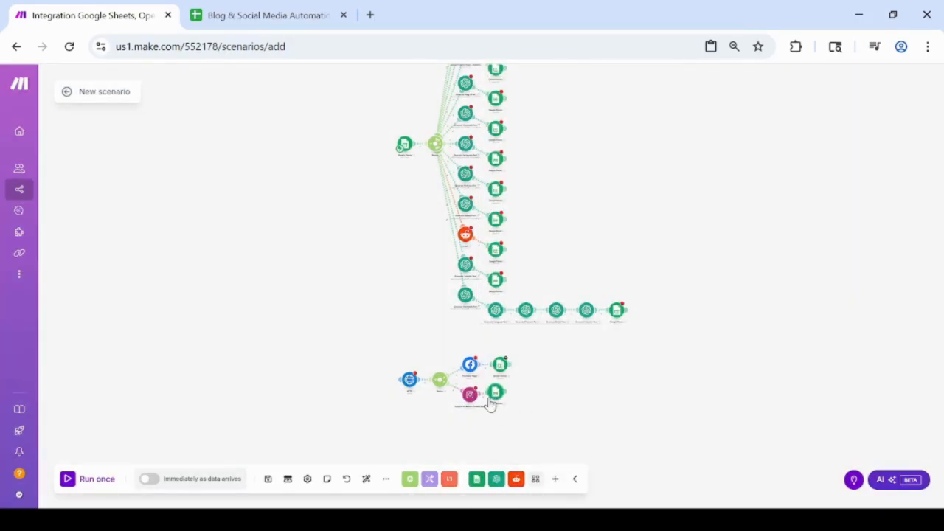
- Add a third route to the second router with an Image resize module
left_click(471, 411)
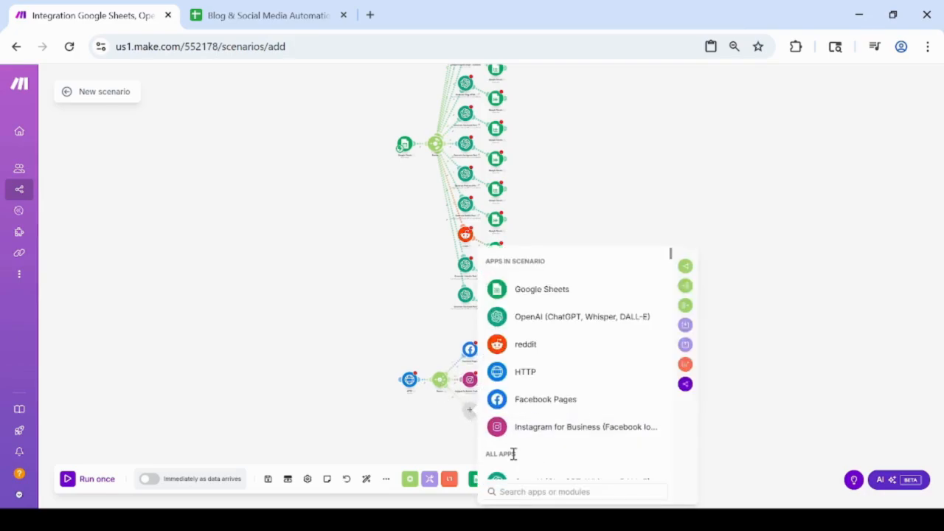
type("resize")
left_click(527, 290)
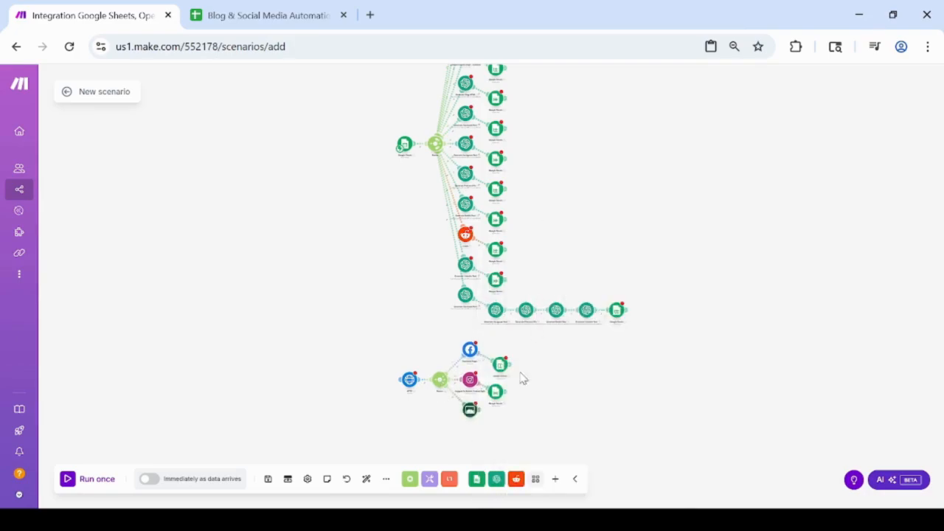
left_click(453, 452)
- Add a Pinterest Create a Pin module after the Image module and link a pasted Google Sheets module to it
left_click(480, 405)
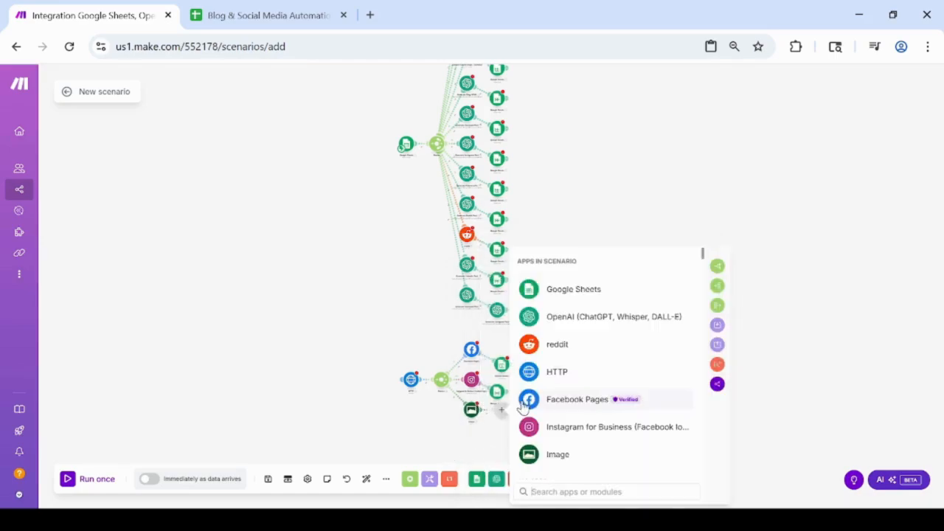
type("pinter")
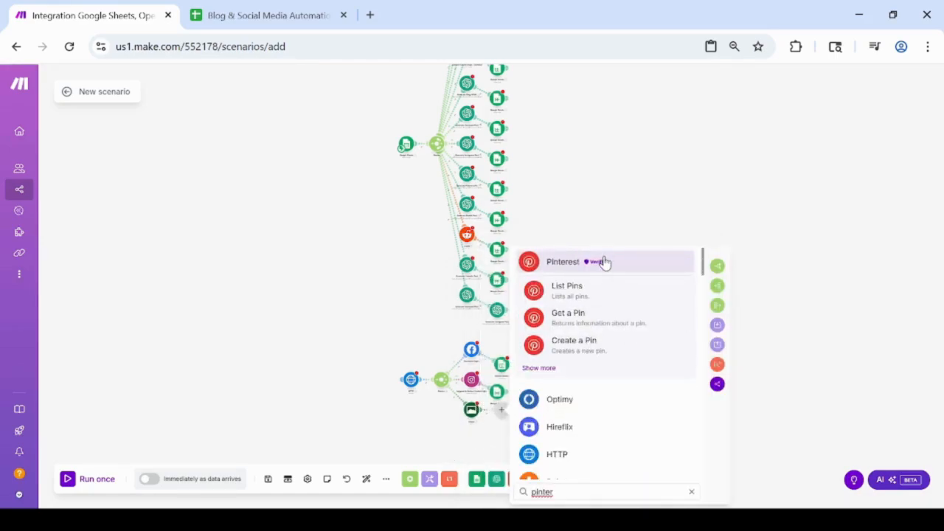
left_click(572, 343)
left_click(428, 449)
key("ctrl+v")
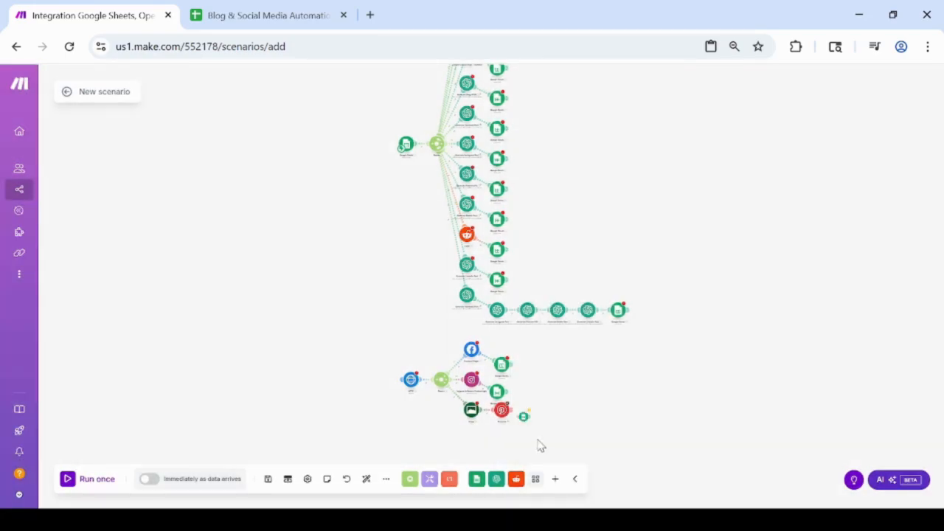
left_click_drag(525, 417, 520, 413)
- Add a second-router route with a reddit Submit a Post module and link a pasted Google Sheets module after it
left_click(440, 389)
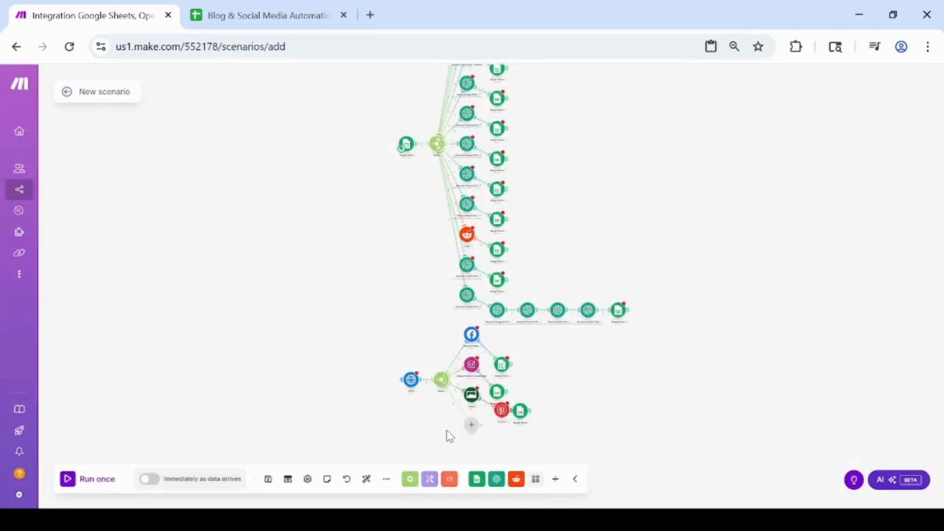
left_click(470, 425)
left_click(526, 345)
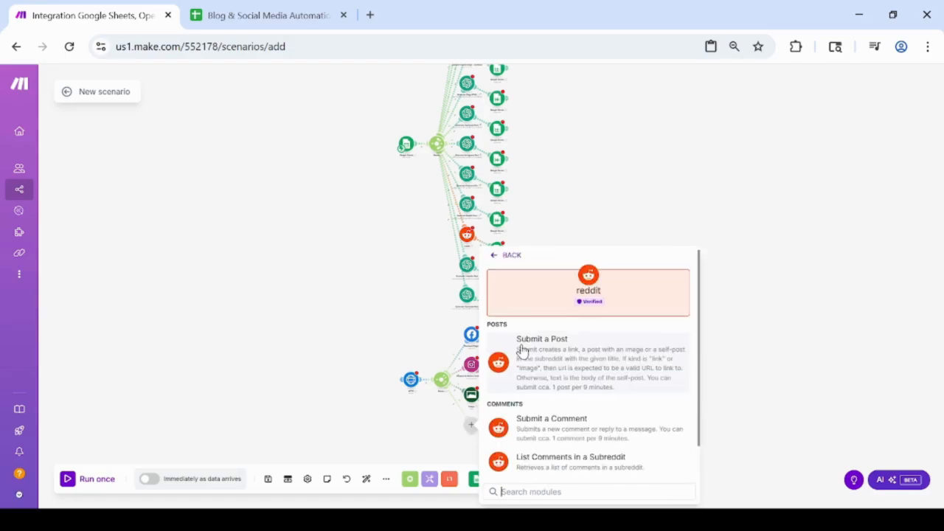
left_click(522, 354)
left_click(425, 441)
right_click(492, 442)
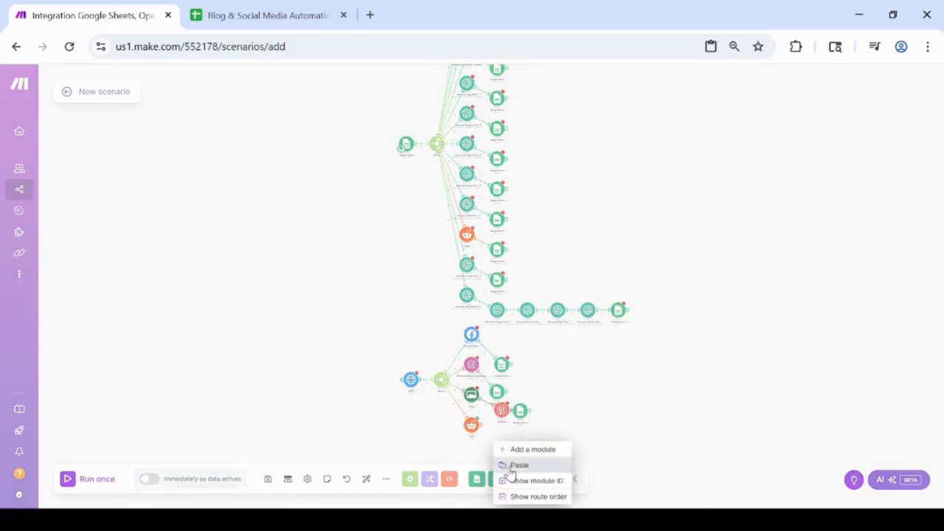
left_click(511, 466)
mouse_move(493, 443)
left_mouse_down()
mouse_move(487, 431)
mouse_move(502, 440)
left_mouse_up()
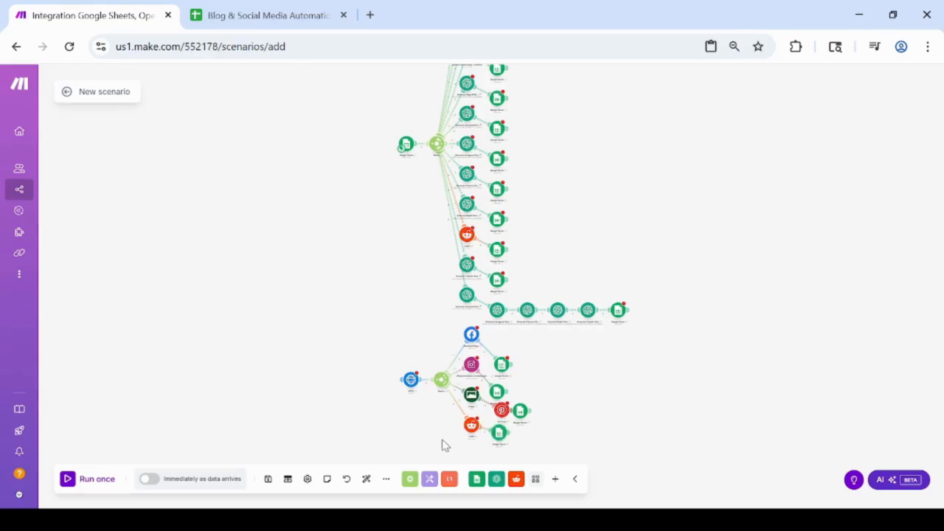
- Add a second-router route with a LinkedIn Create a User Image Post module and link a pasted Google Sheets module after it
left_click_drag(445, 444, 452, 366)
left_click(448, 308)
left_click(478, 362)
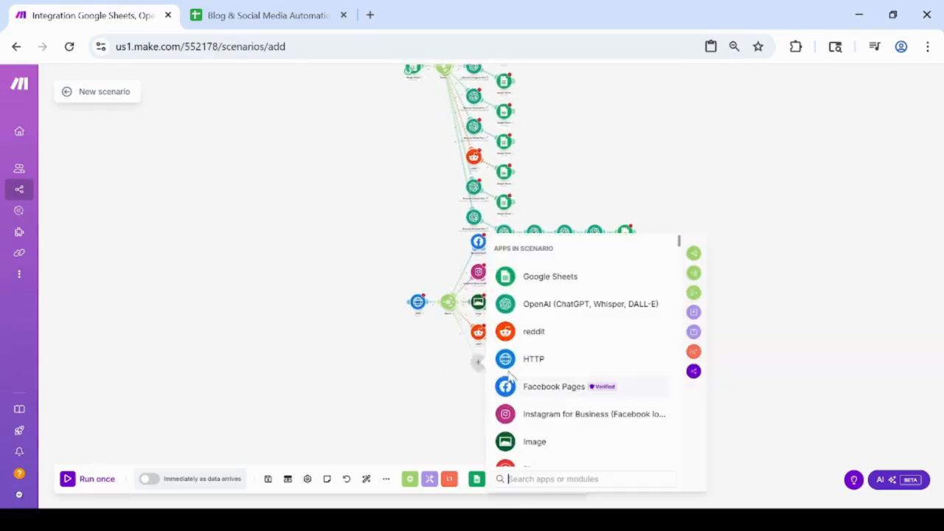
type("linked")
left_click(543, 250)
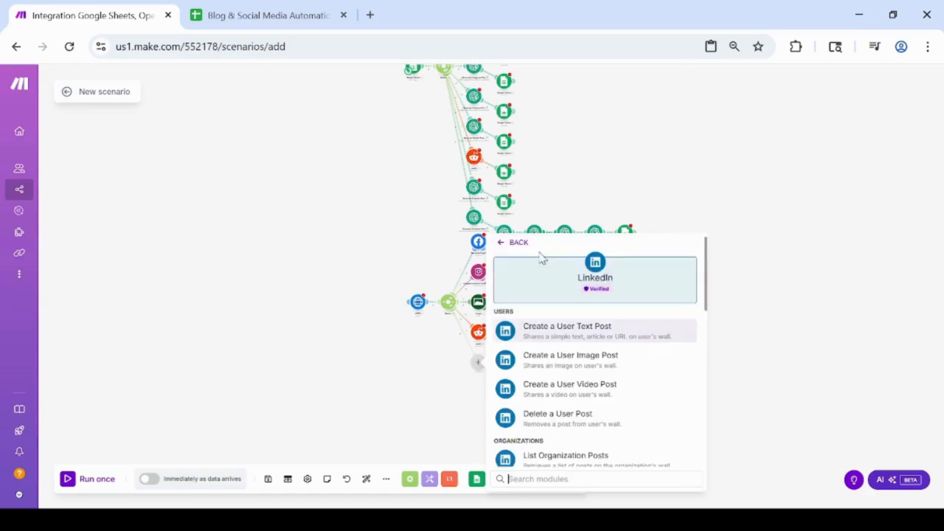
left_click(559, 357)
right_click(506, 402)
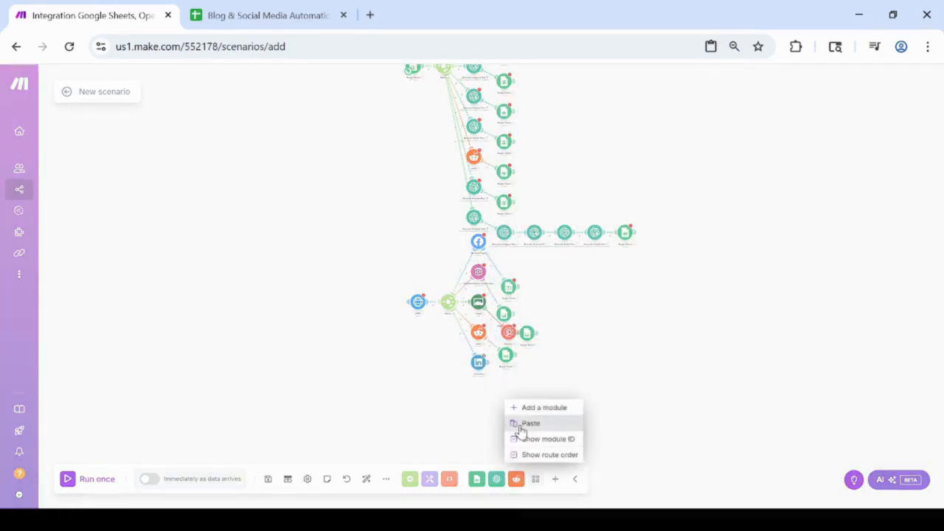
left_click(519, 425)
left_click_drag(518, 424, 491, 368)
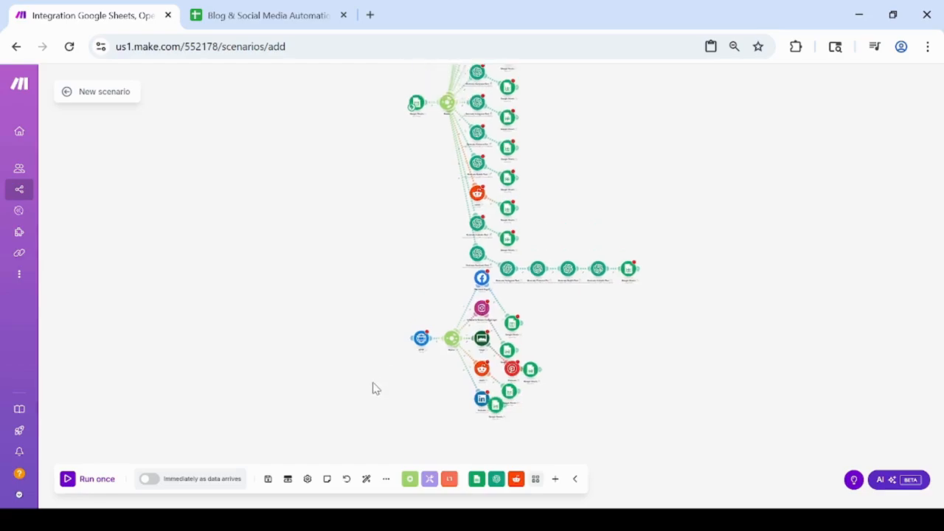
- Connect the HTTP branch to the main router and auto-align the whole scenario
left_click_drag(410, 338, 415, 288)
left_click_drag(439, 111, 443, 107)
left_click(367, 480)
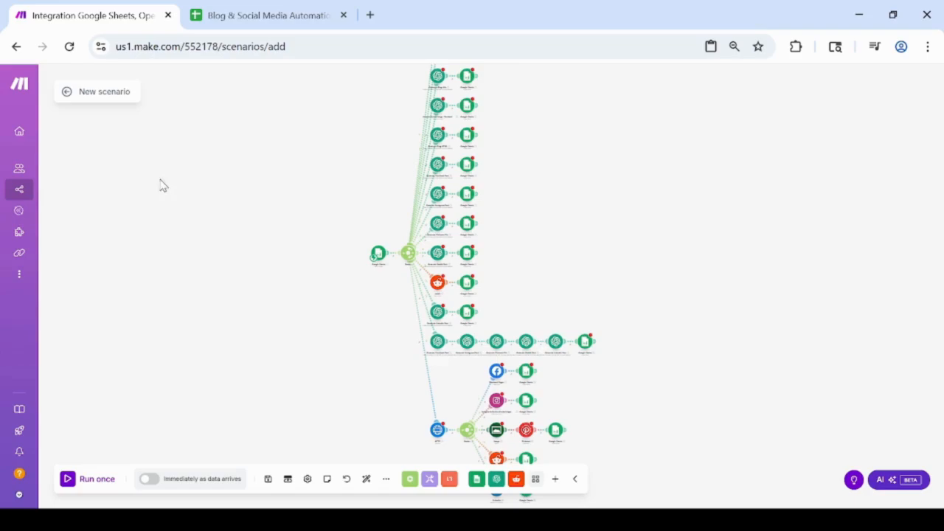
- Rename the scenario Youtube Video and save it
left_click(104, 91)
type("Youtube Video")
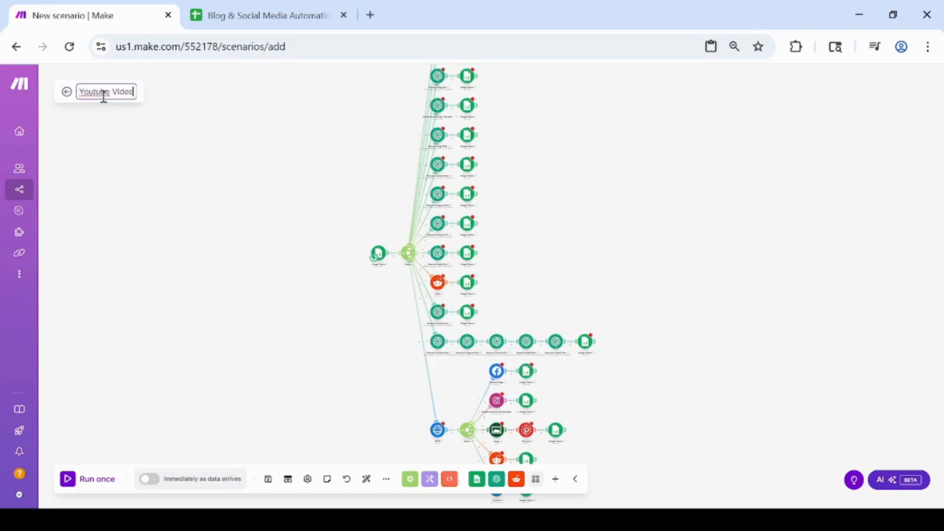
key("Return")
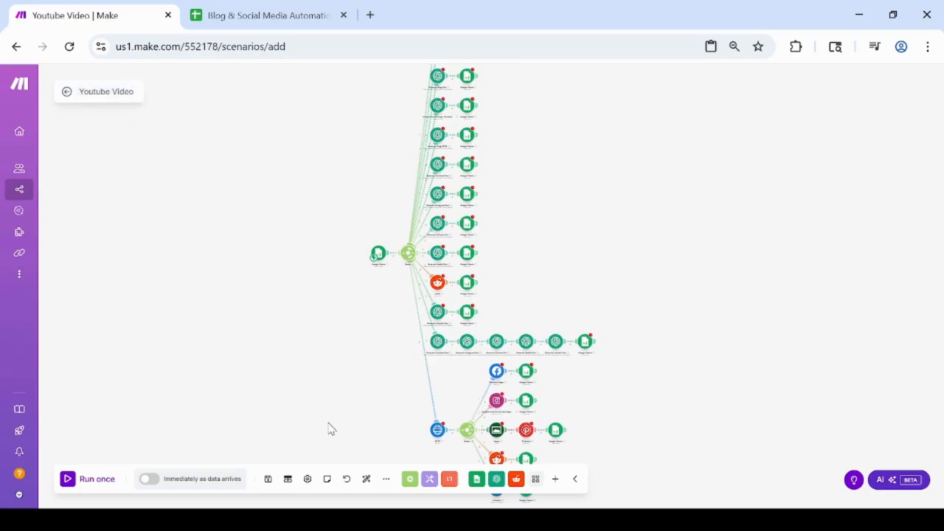
left_click(268, 479)
left_click(434, 489)
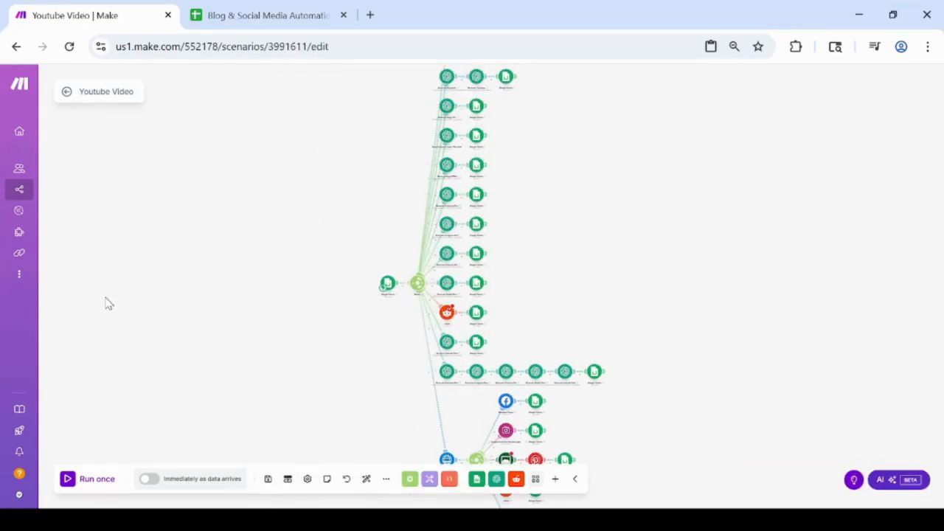
- Delete the reddit route with its Google Sheets module from the HTTP branch's router and save the scenario
scroll(308, 401, "down", 3)
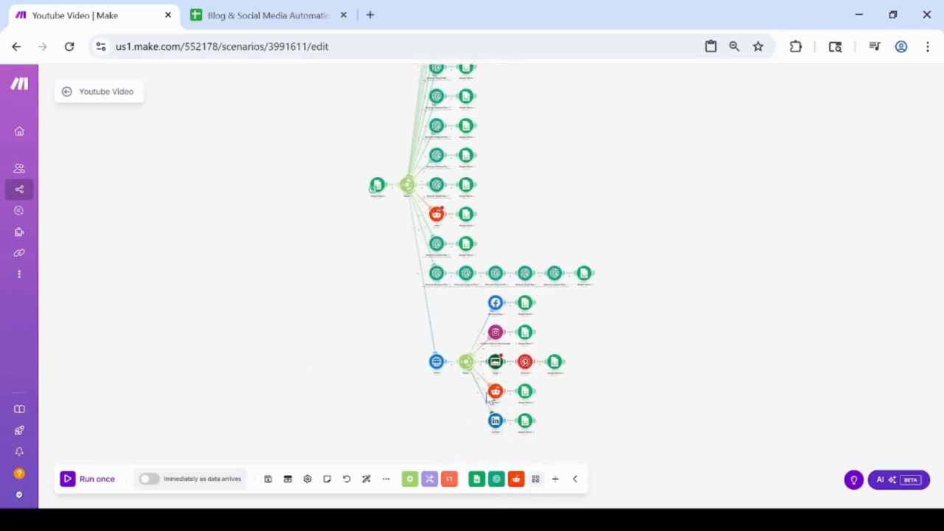
left_click_drag(455, 395, 436, 405)
key("Delete")
scroll(376, 470, "up", 3)
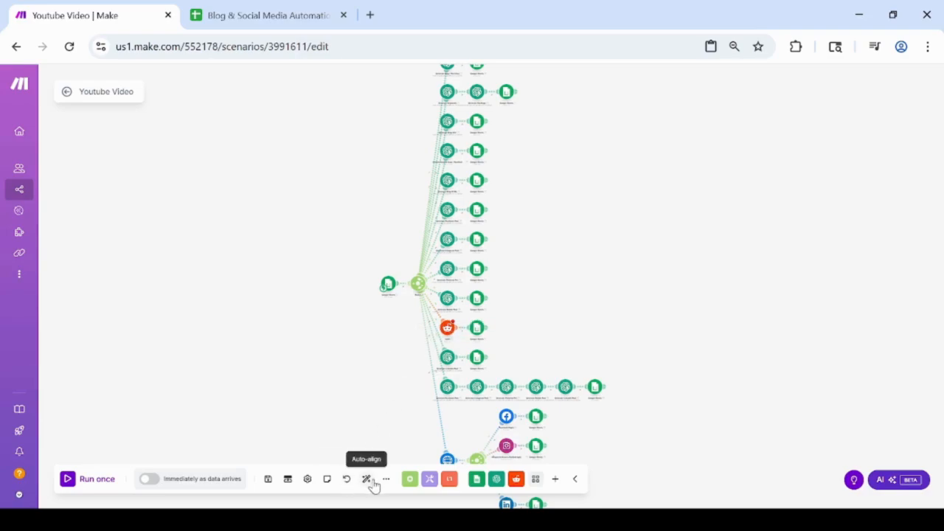
left_click(268, 479)
left_click(433, 492)
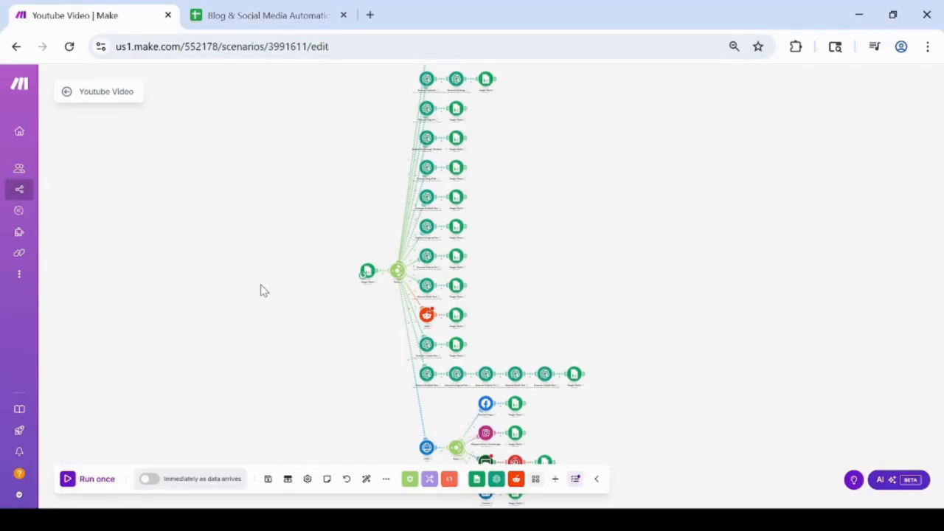
left_click_drag(279, 286, 234, 358)
scroll(243, 361, "up", 5)
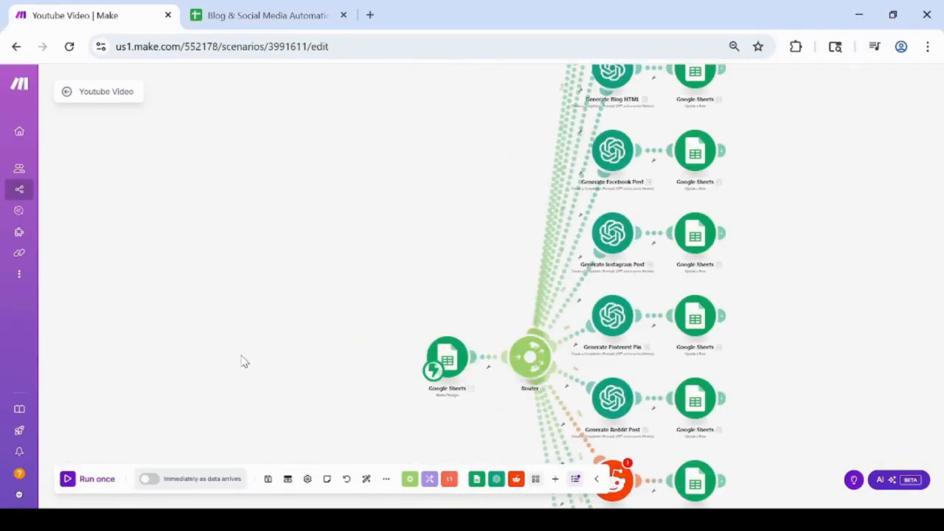
left_click_drag(342, 288, 98, 255)
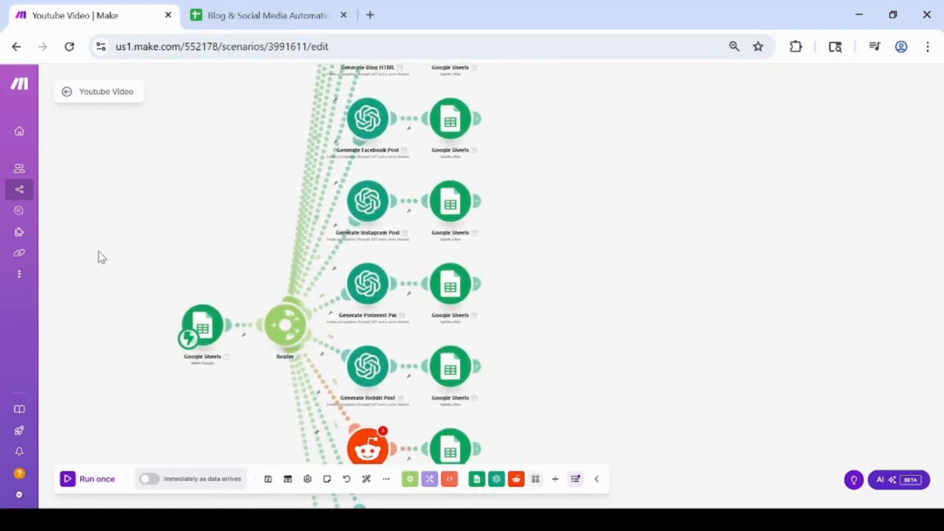
- Move the separate social routes, from Generate Facebook Post through Generate LinkedIn Post including reddit, into their own column beside the blog routes
scroll(126, 218, "down", 4)
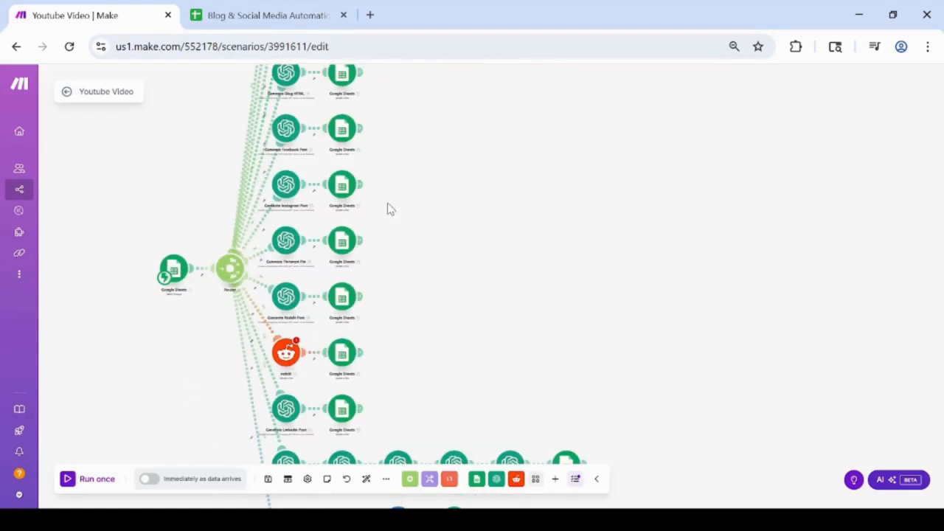
left_click_drag(395, 118, 251, 442)
left_click_drag(493, 327, 402, 474)
left_click_drag(193, 280, 469, 99)
left_click_drag(607, 210, 648, 360)
left_click_drag(515, 252, 515, 211)
left_click_drag(622, 398, 583, 195)
left_click_drag(363, 437, 428, 196)
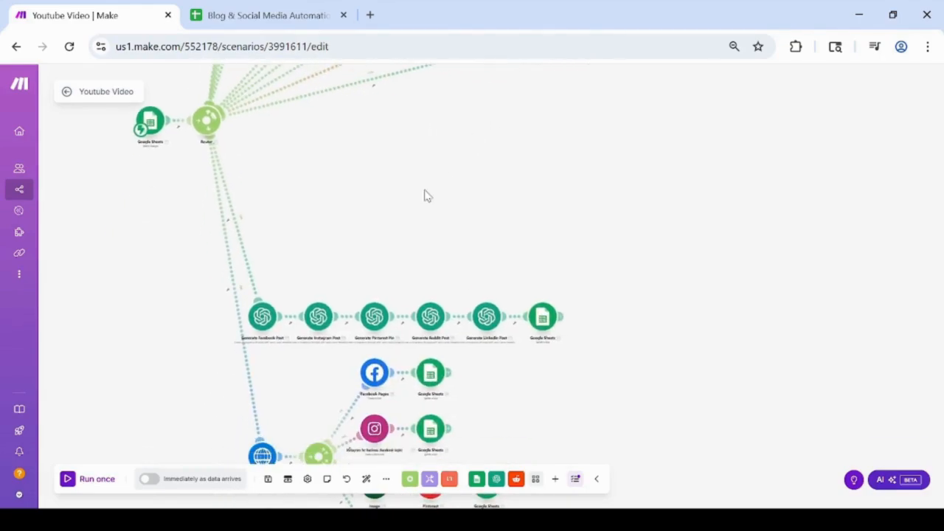
- Move the whole chain of five social post generators and its Google Sheets module directly above the column of separate social routes
left_click_drag(248, 290, 676, 353)
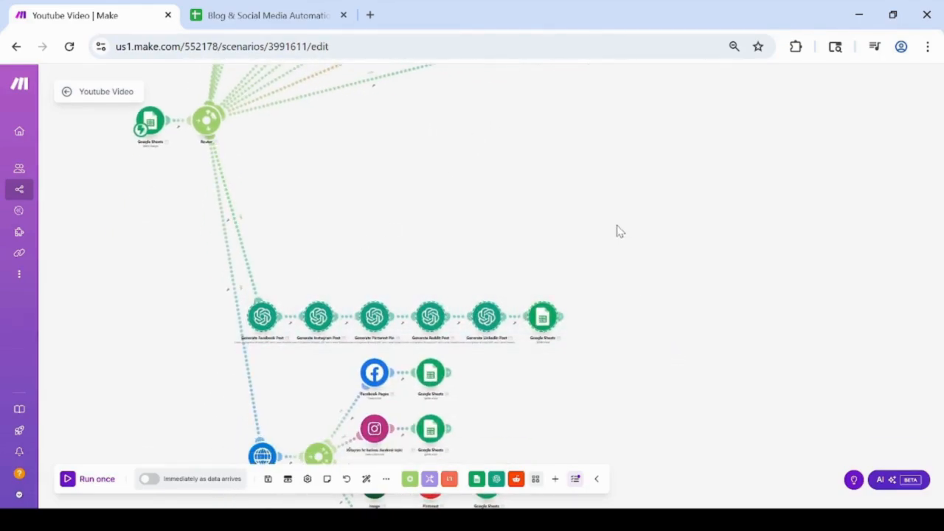
left_click_drag(617, 227, 599, 294)
left_click_drag(421, 383, 608, 206)
left_click_drag(589, 243, 395, 453)
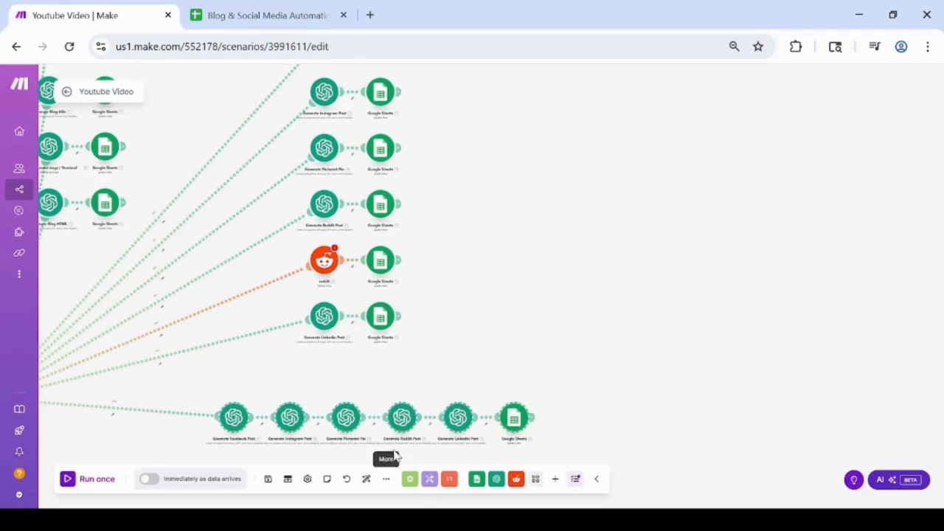
left_click_drag(455, 359, 440, 391)
left_click_drag(441, 445, 484, 140)
left_click_drag(472, 255, 439, 435)
left_click_drag(385, 308, 435, 182)
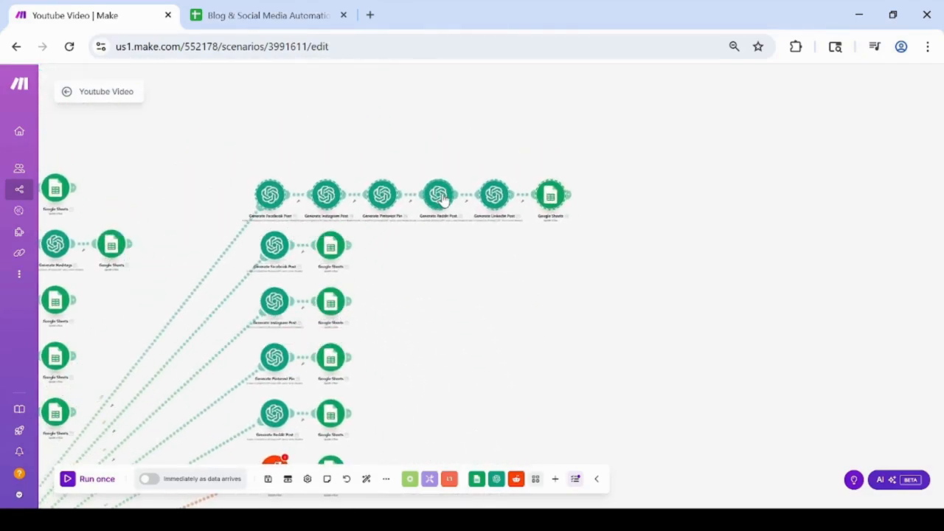
- Move the HTTP branch with its router to the right of the social routes, and vertically centre the trigger and main router left of all routes
left_click(432, 320)
scroll(432, 320, "down", 4)
left_click_drag(438, 340, 506, 156)
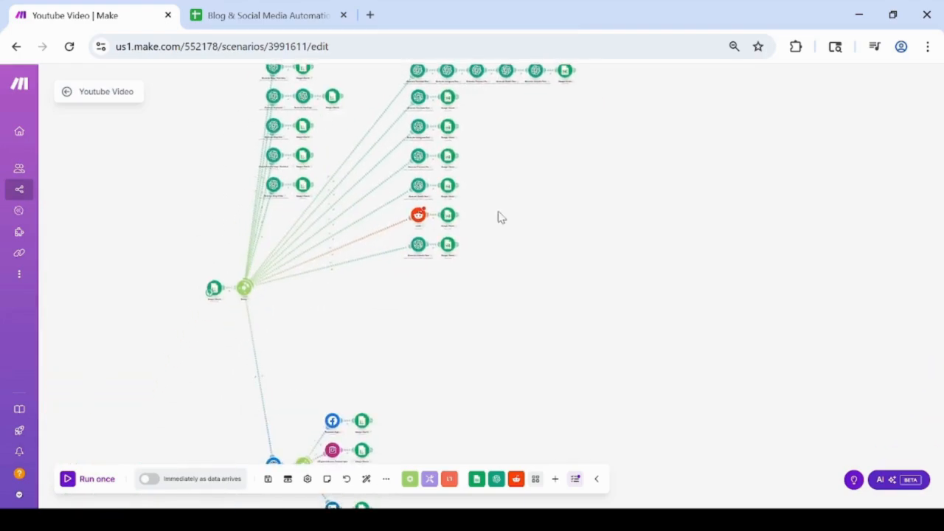
left_click_drag(484, 295, 540, 176)
left_click_drag(295, 286, 574, 432)
left_click_drag(591, 342, 520, 429)
left_click_drag(258, 440, 524, 124)
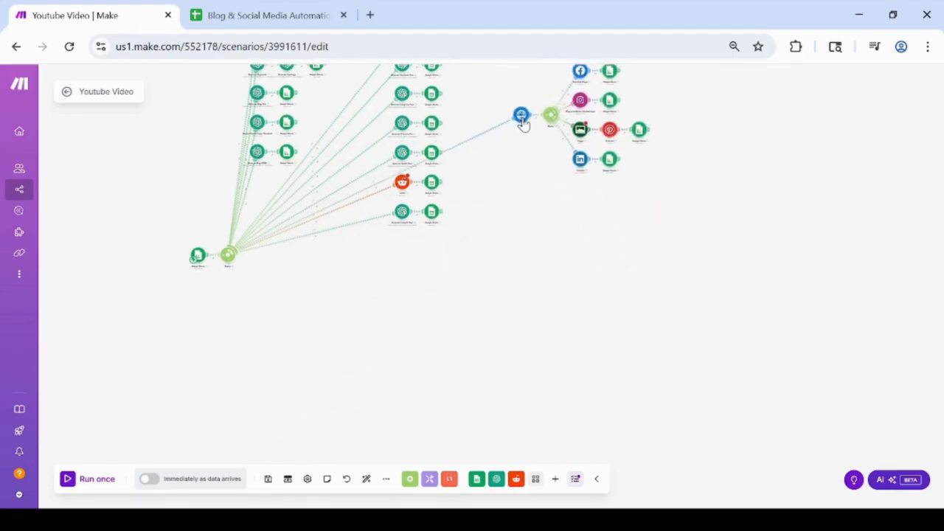
left_click_drag(516, 227, 510, 368)
left_click_drag(522, 267, 602, 263)
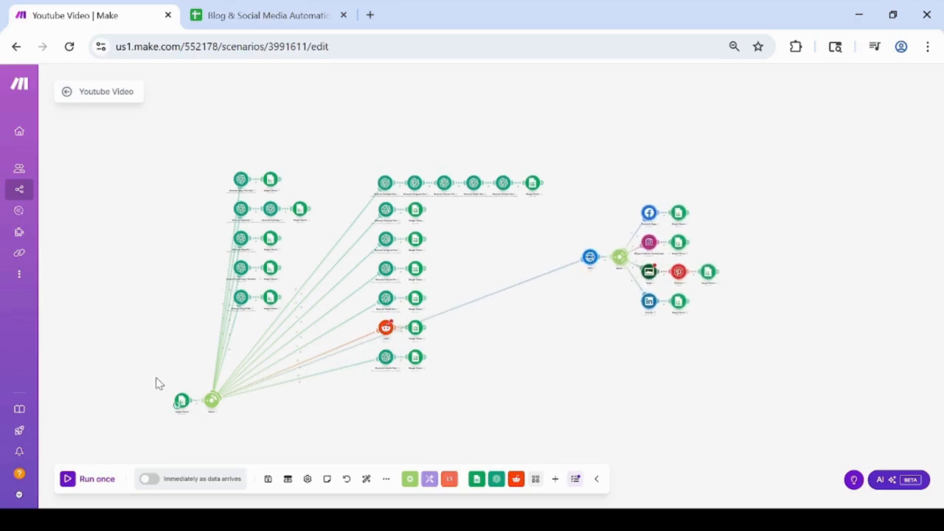
left_click_drag(211, 394, 134, 262)
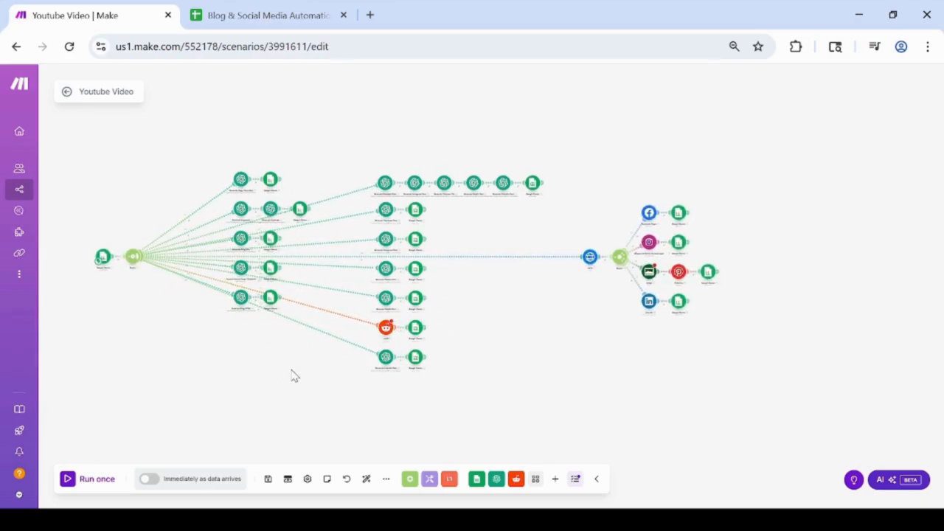
- Set the model of the Generate Blog / Post Idea module to gpt-4o-mini (system)
scroll(337, 327, "up", 5)
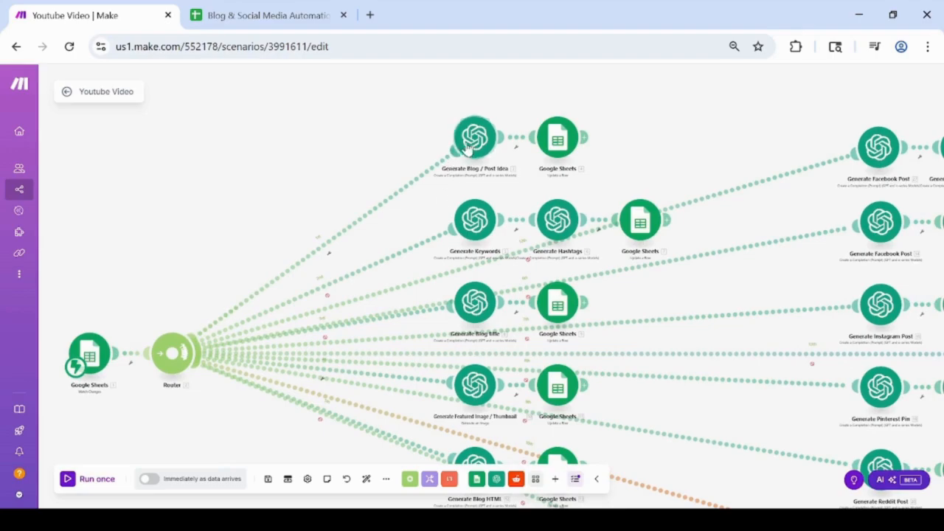
left_click(446, 183)
left_click(570, 227)
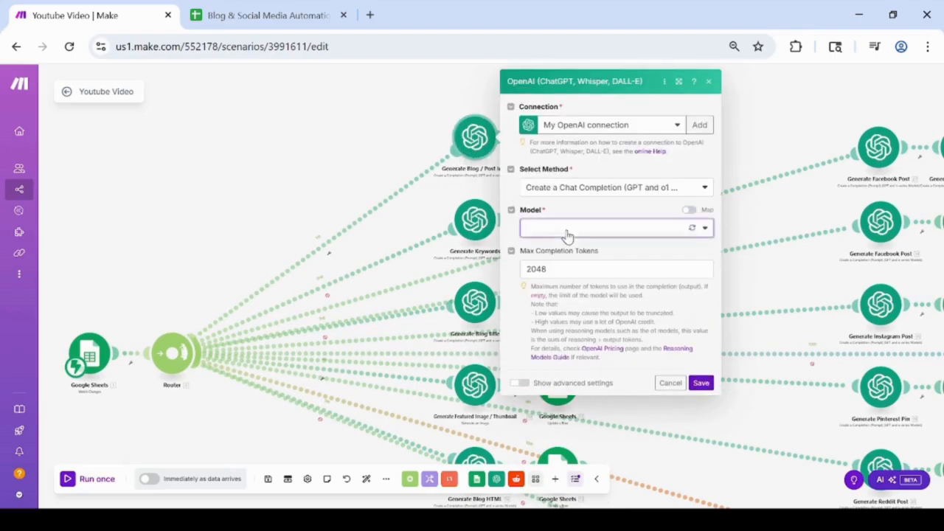
scroll(572, 343, "down", 2)
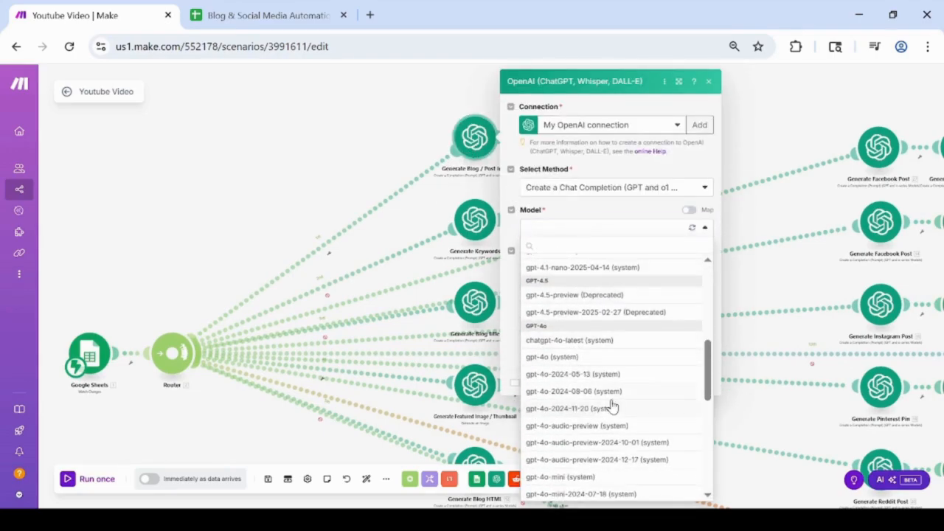
left_click(590, 478)
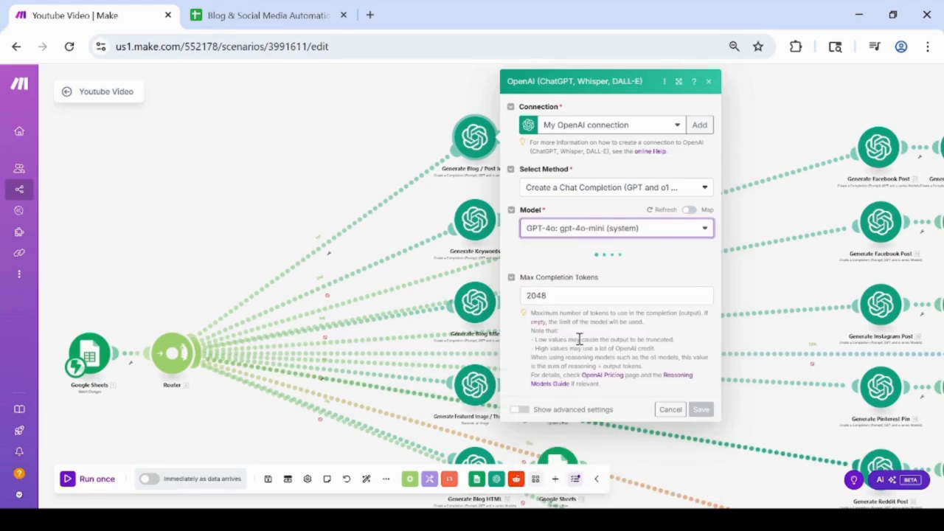
- Add a User message asking for 1 blog / social media post idea for creating a blog and social media posts about a social media marketing business
left_click(548, 265)
left_click(579, 298)
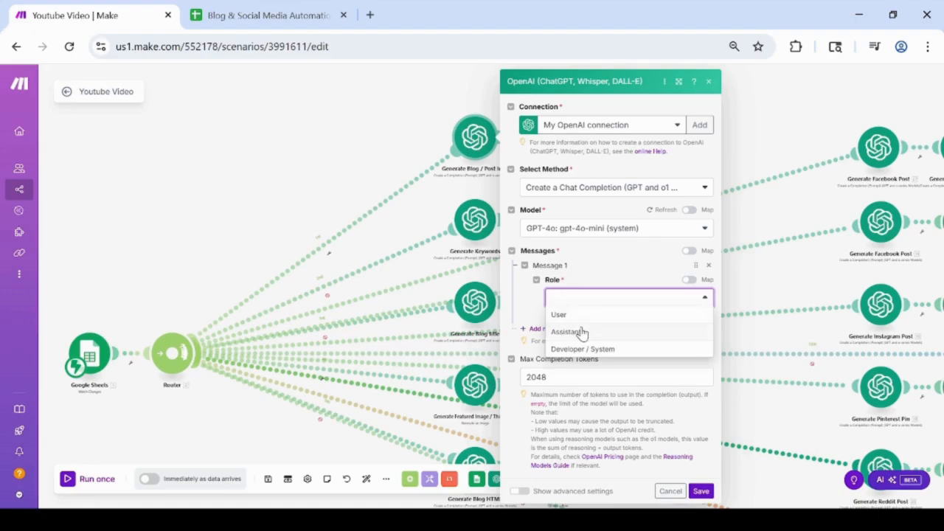
left_click(580, 313)
left_click(580, 337)
type("please give me 1 blog / social m")
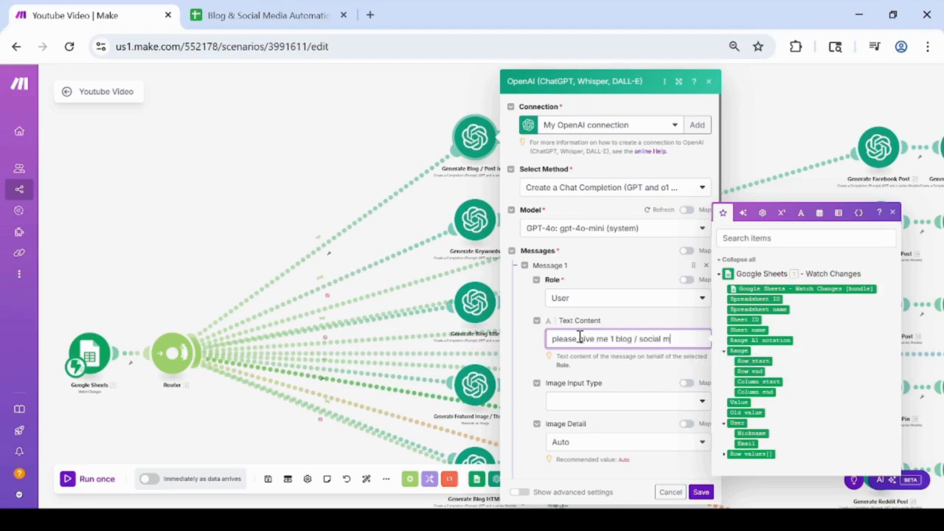
type("edia post idea that will be used to creat a blog")
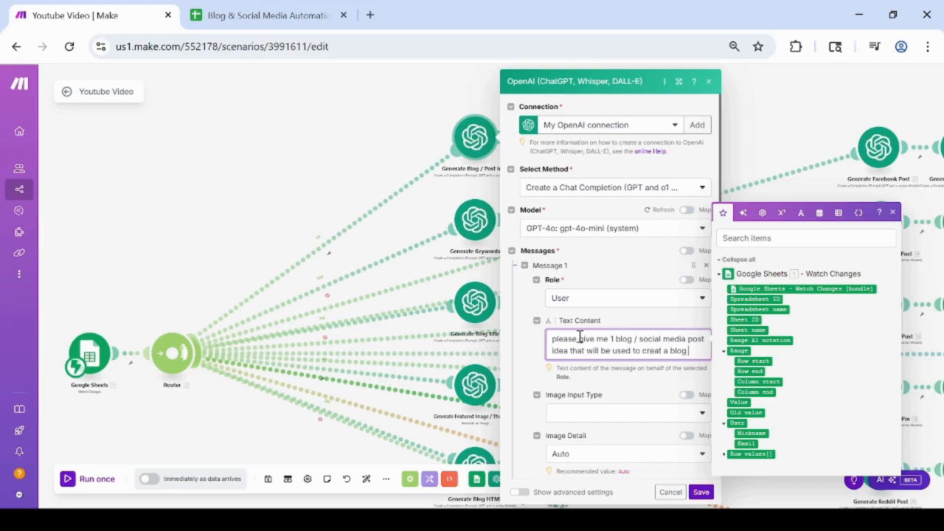
type("and social media posts...our bus")
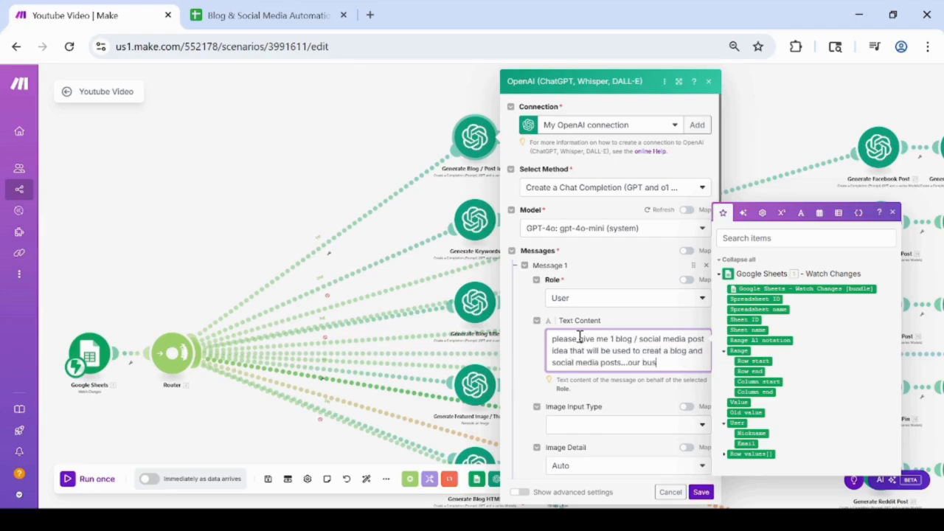
type(" about social media ma")
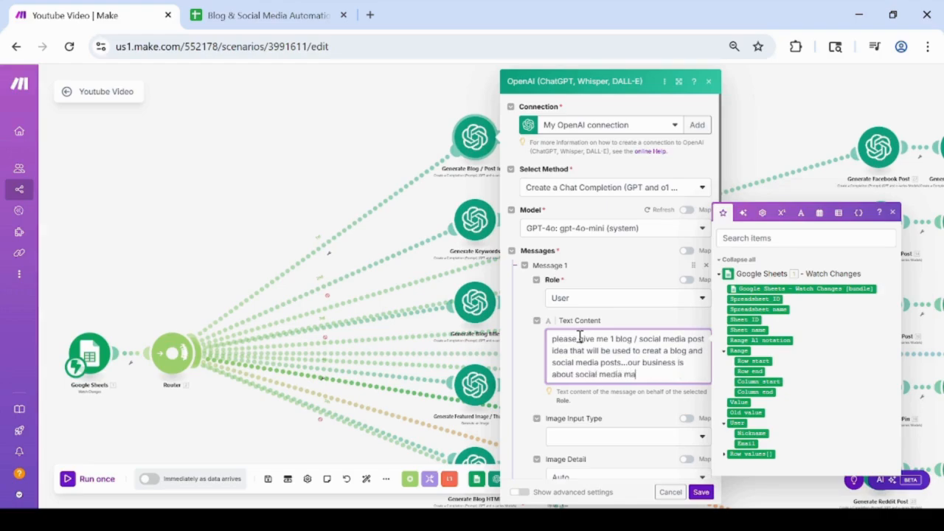
- Append "1 idea only, no special characters or symbols, plain text only" to the message as a separate paragraph and save the module
key("Return")
key("Return")
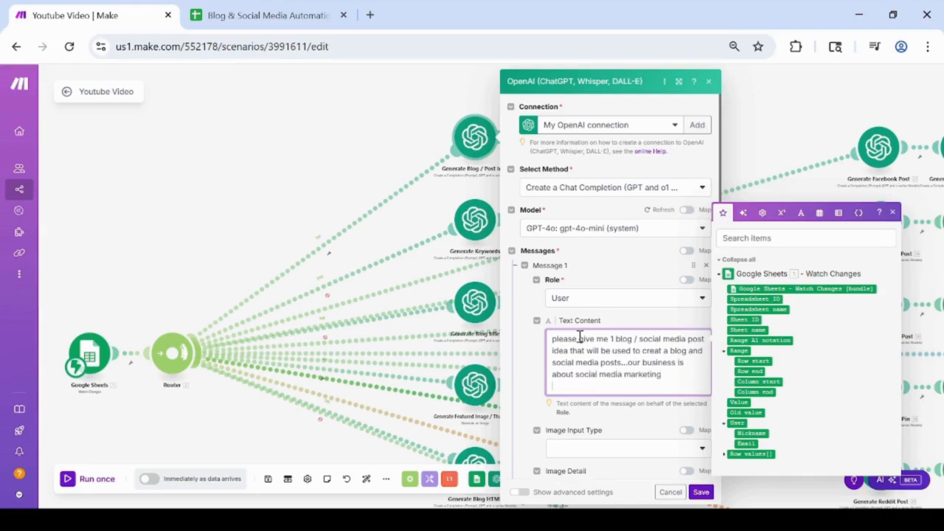
type("1")
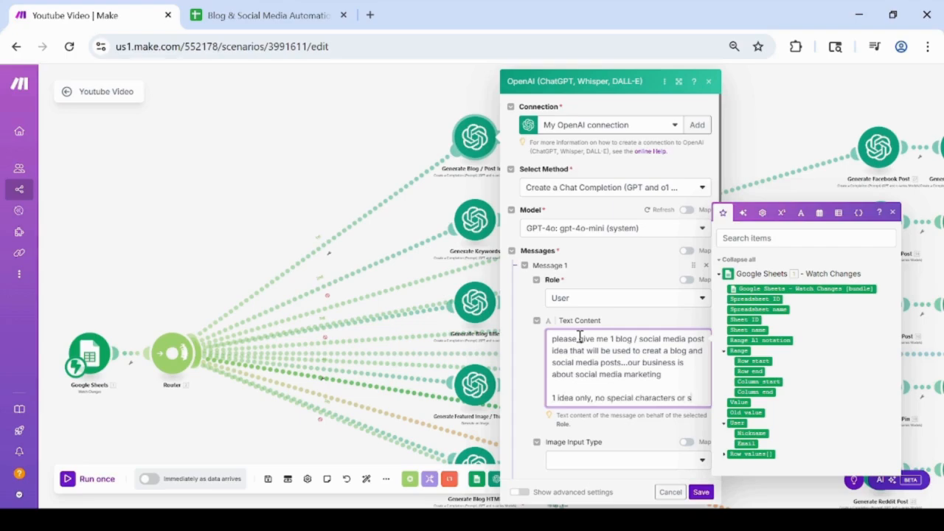
type("ymbols, plain text only")
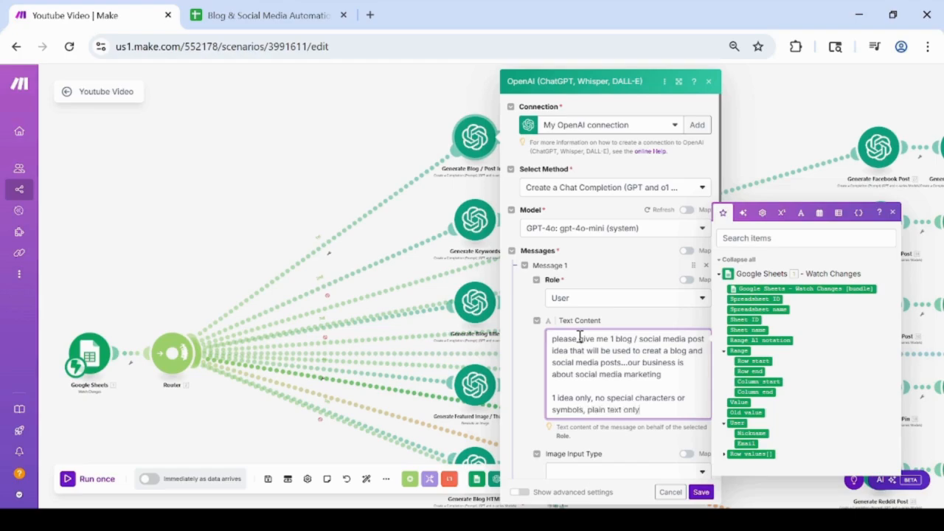
left_click(700, 492)
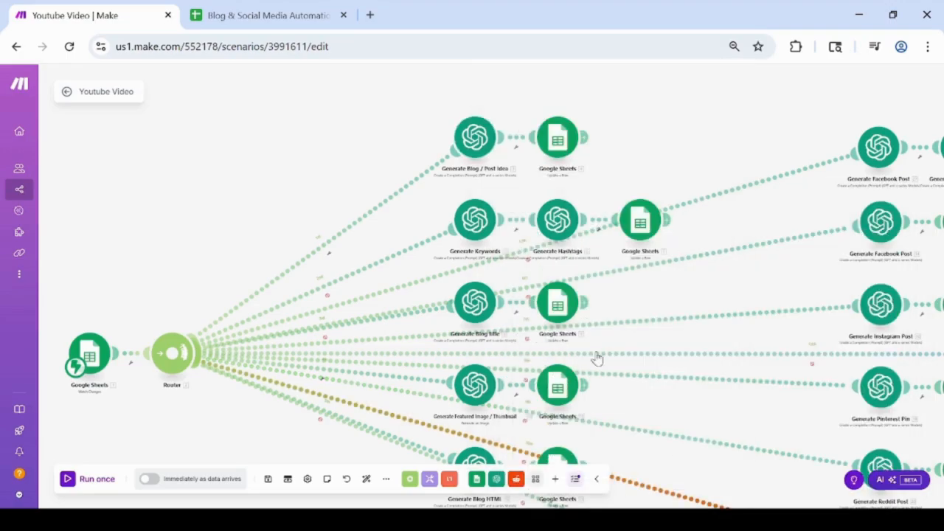
left_click(475, 137)
left_click(621, 130)
left_click(626, 129)
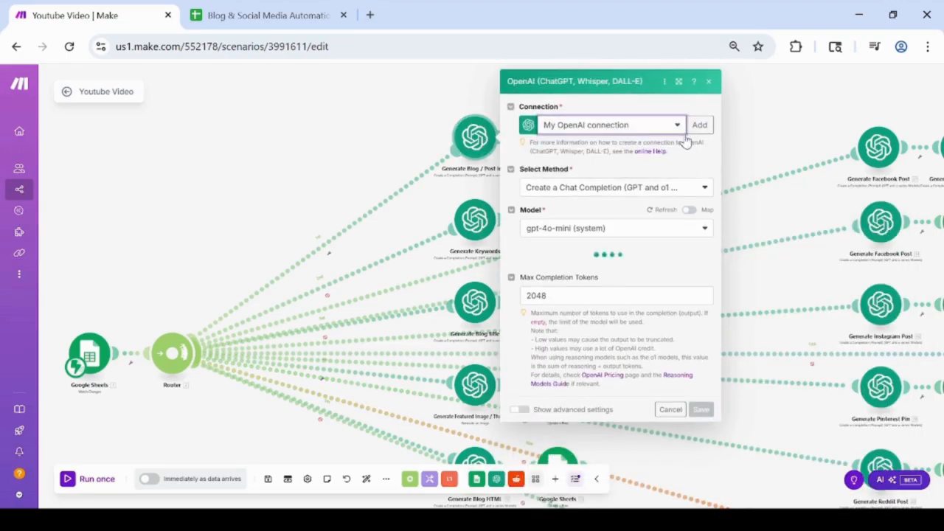
left_click(708, 83)
- Point the Google Sheets module after Generate Blog / Post Idea to the Blog & Social Media Automation spreadsheet in Shared with me, using the Workspace connection
left_click(558, 137)
left_click(690, 125)
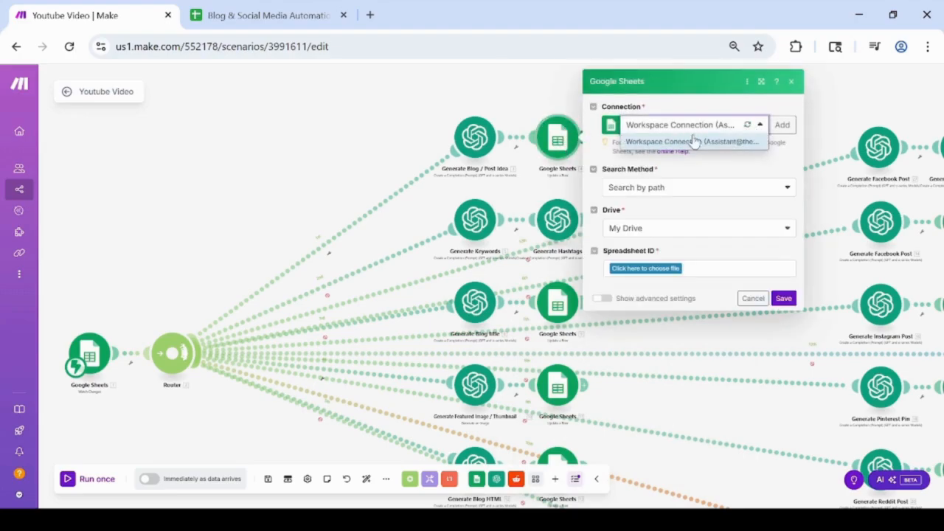
left_click(712, 175)
left_click(684, 229)
left_click(653, 262)
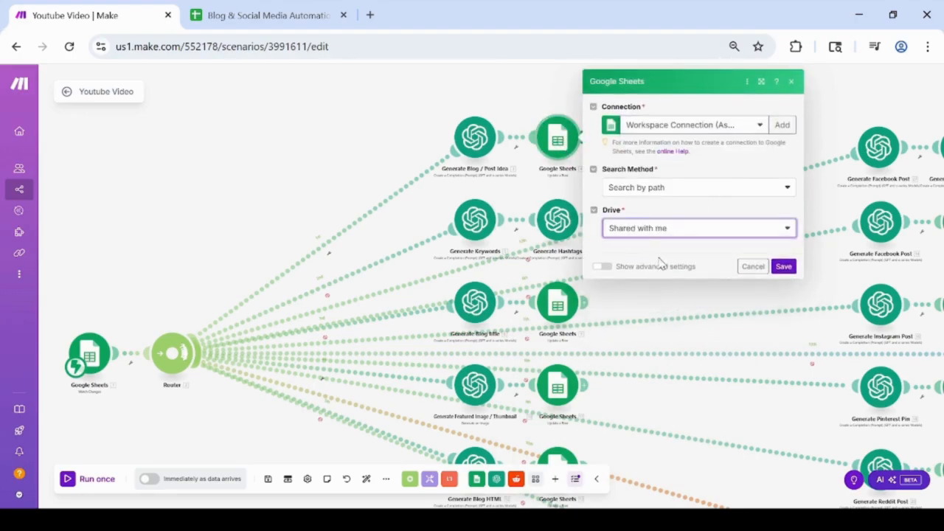
left_click(652, 270)
left_click(646, 297)
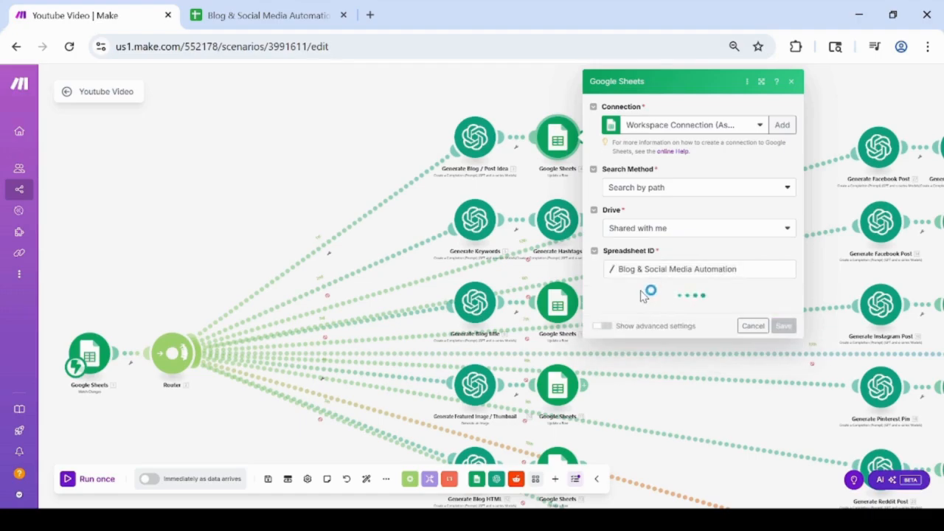
- Choose Sheet1 and map the row number to Range: Row start from the Watch Changes trigger
left_click(635, 311)
left_click(625, 328)
left_click(642, 352)
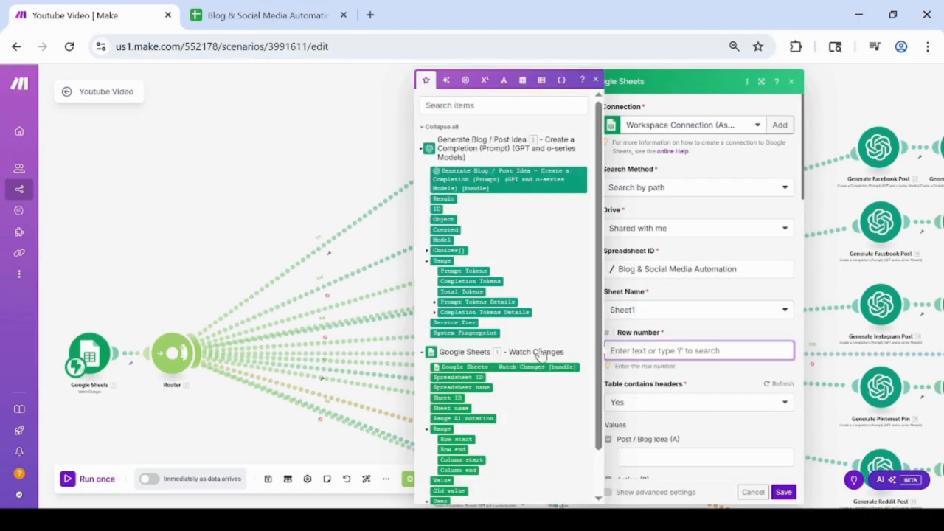
left_click(451, 440)
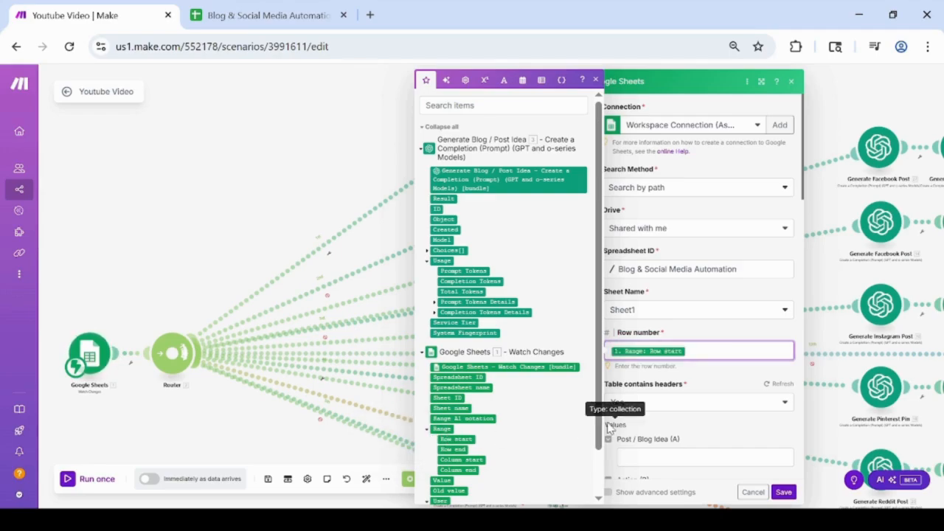
- Map Post / Blog Idea (A) to the message Content from the Choices of Generate Blog / Post Idea and save the Google Sheets module
left_click(684, 457)
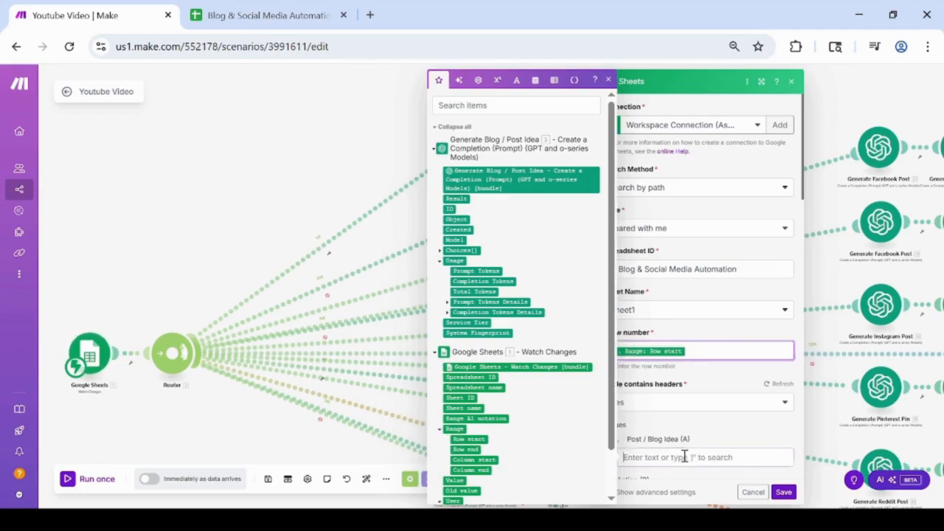
left_click(440, 251)
left_click(446, 304)
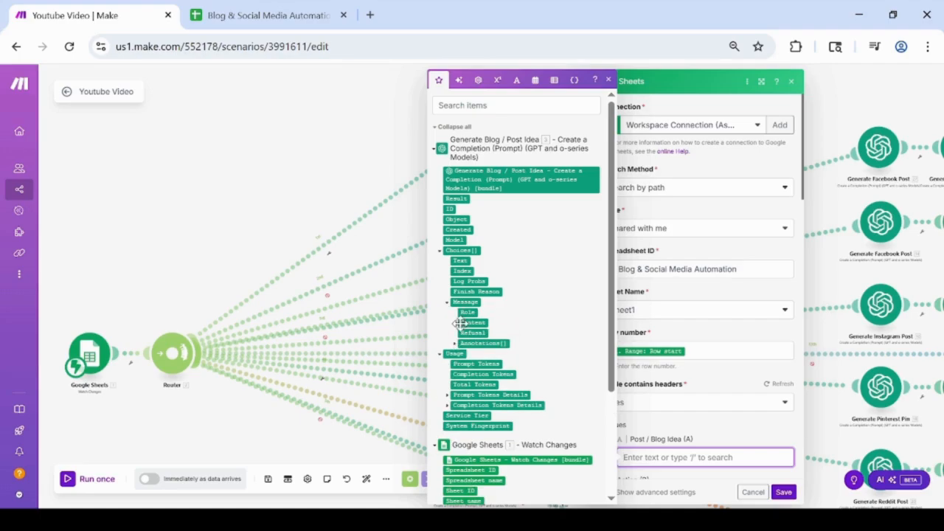
left_click(459, 323)
left_click(783, 492)
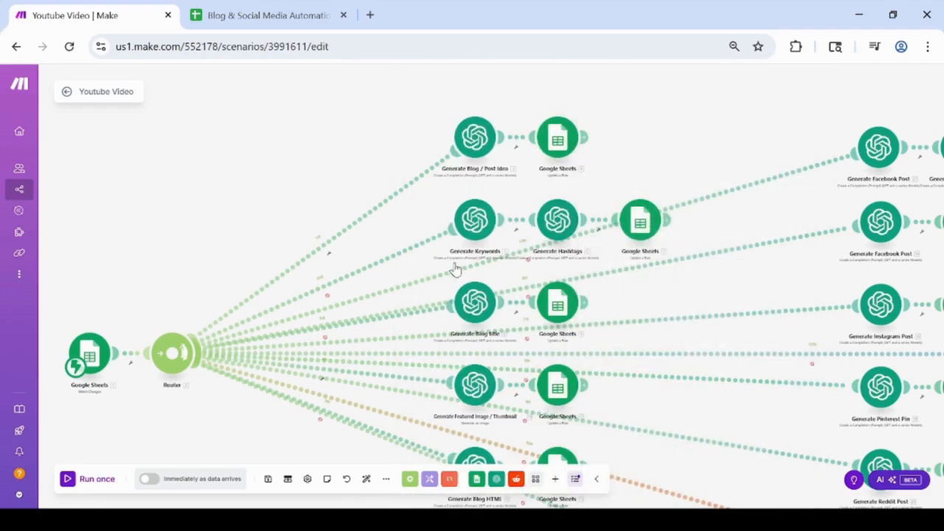
- Unlink every route except Generate Blog / Post Idea from the main router and try a single run of the scenario
left_click_drag(273, 208, 294, 210)
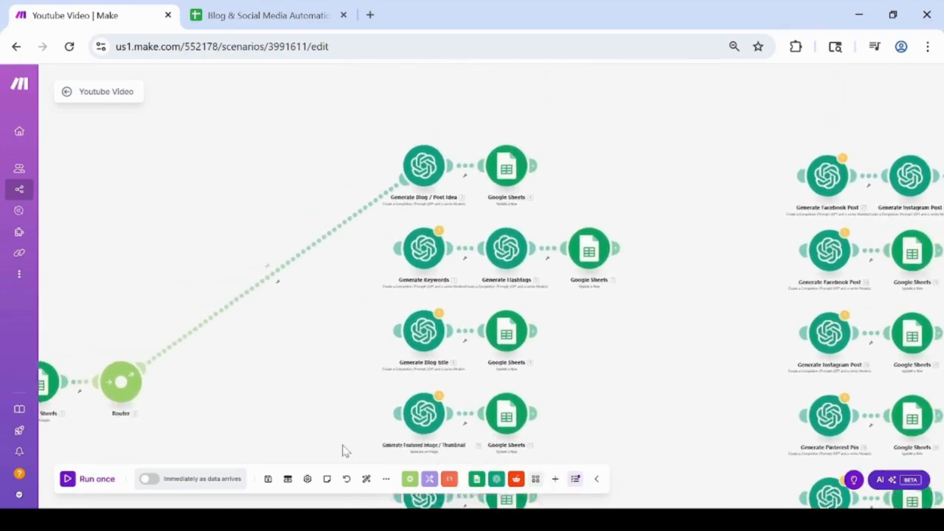
left_click_drag(344, 444, 489, 390)
left_click(97, 479)
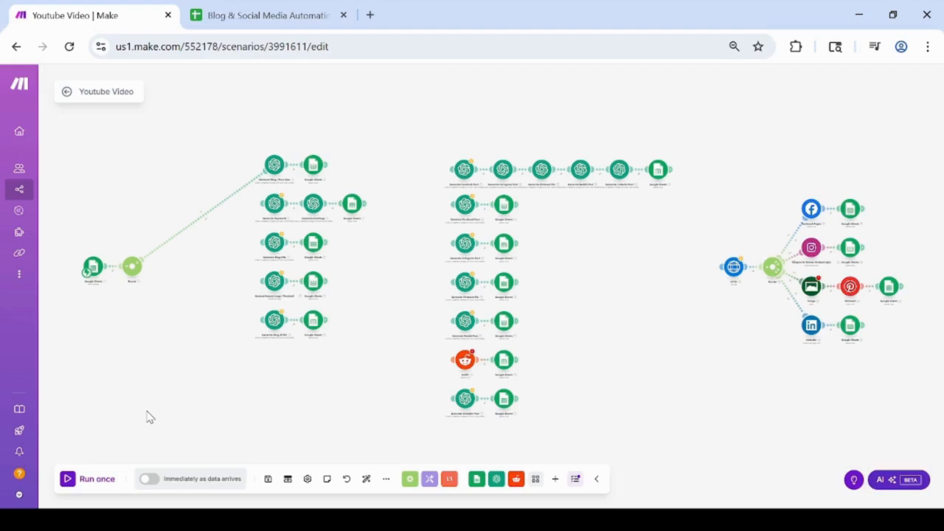
- Select the existing webhook for the Google Sheets Watch Changes trigger and save it
left_click(94, 270)
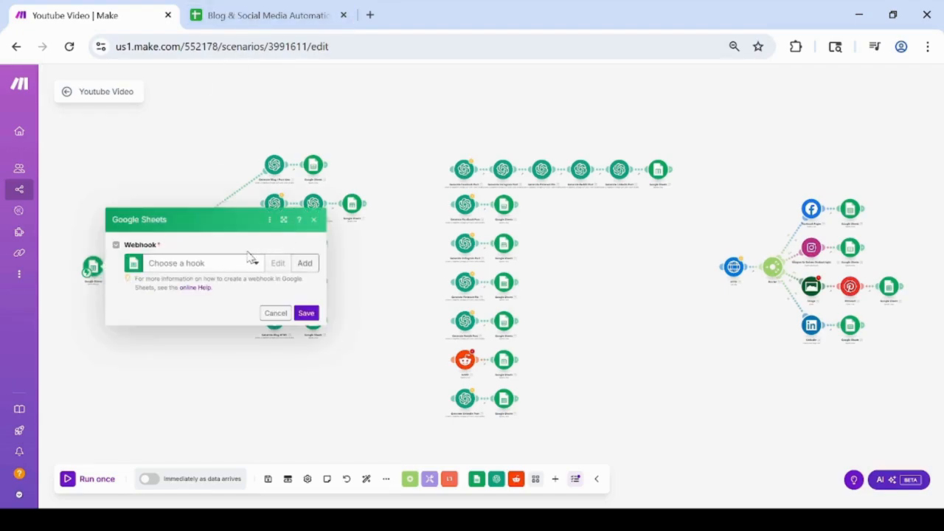
left_click(250, 262)
left_click(238, 297)
left_click(306, 354)
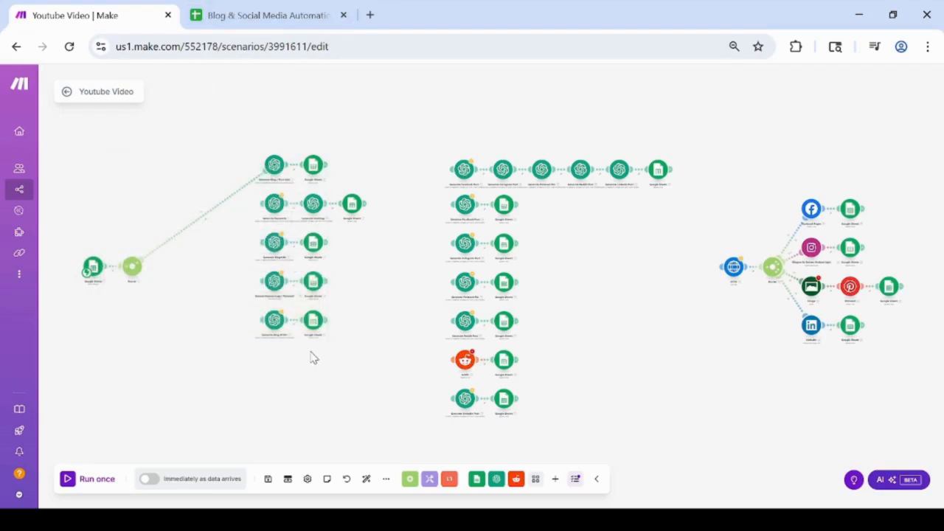
- Run the scenario once and set row 2's Action in the tracker sheet to 0-Generate Post / Blog Idea to trigger it
left_click(93, 481)
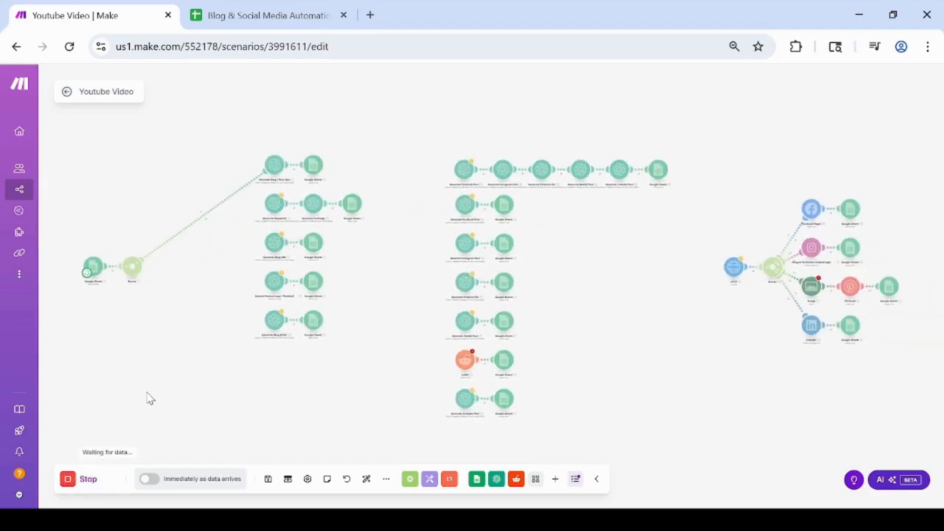
left_click(265, 15)
left_click(214, 161)
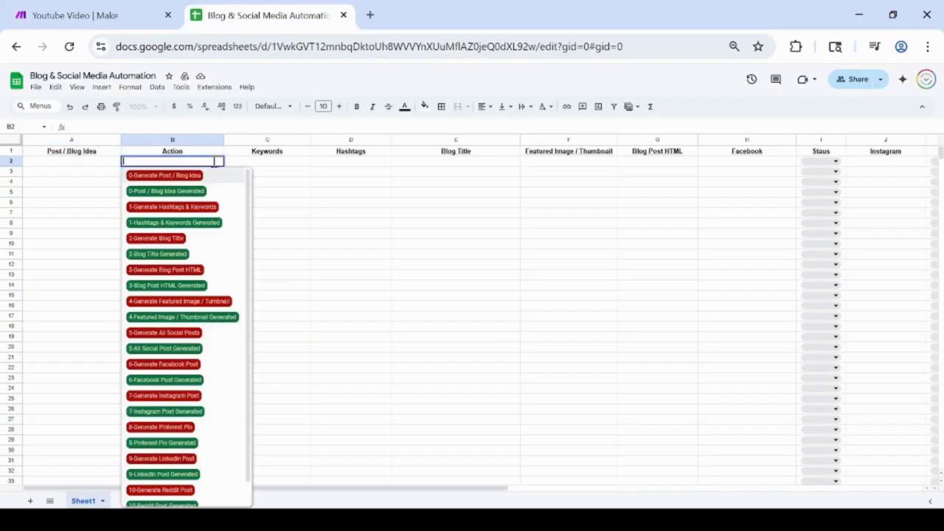
left_click(182, 181)
left_click(131, 19)
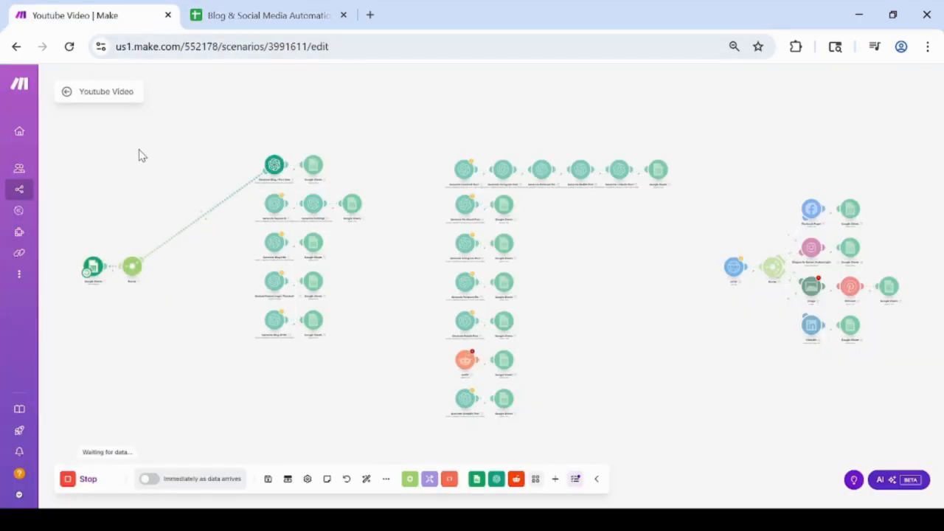
left_click(218, 16)
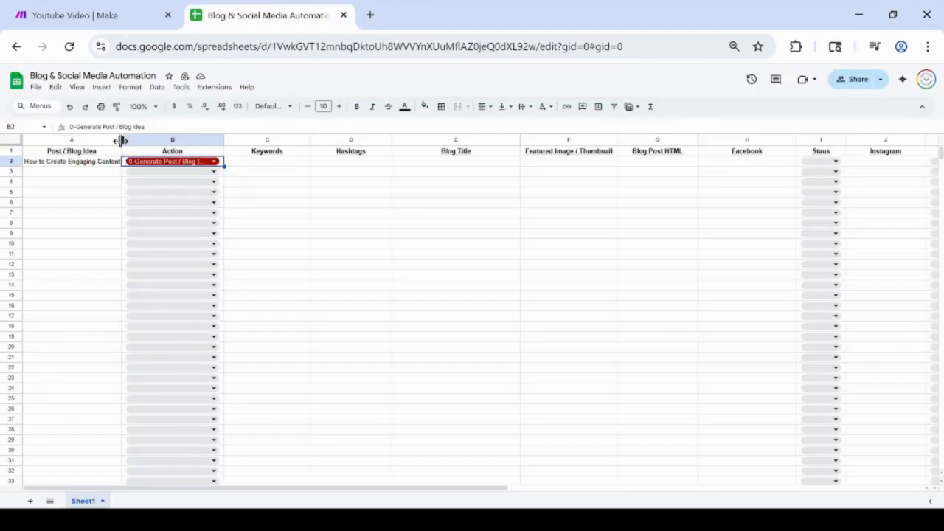
- Widen the Post / Blog Idea column to fit the idea on one line and make the whole column bold
left_click_drag(121, 140, 277, 141)
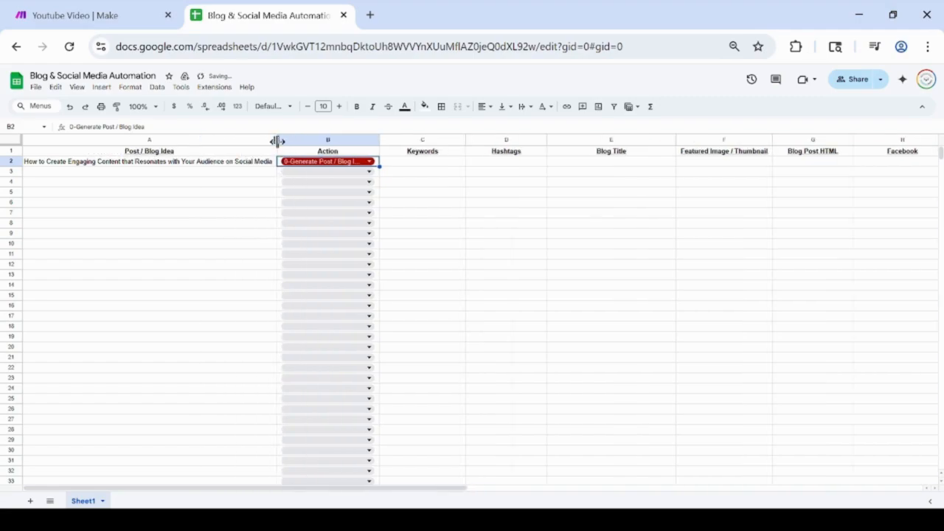
left_click(151, 141)
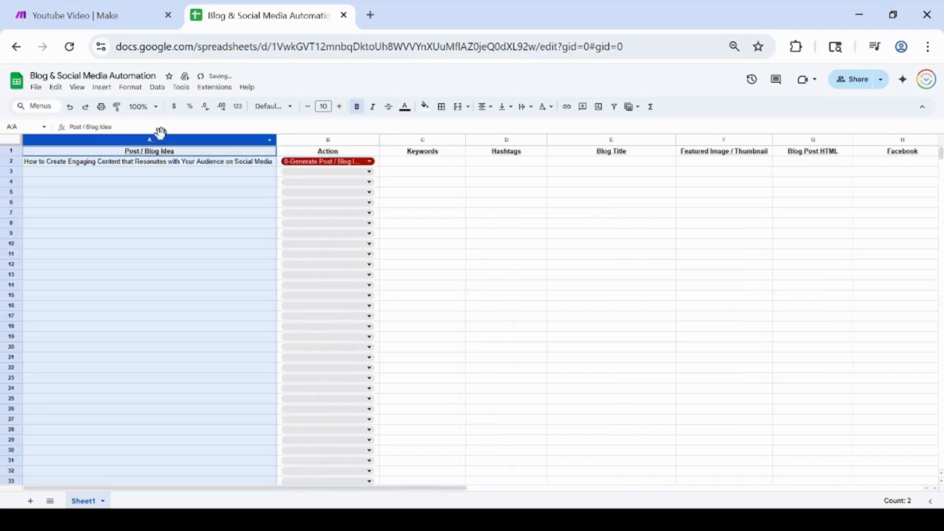
left_click(358, 107)
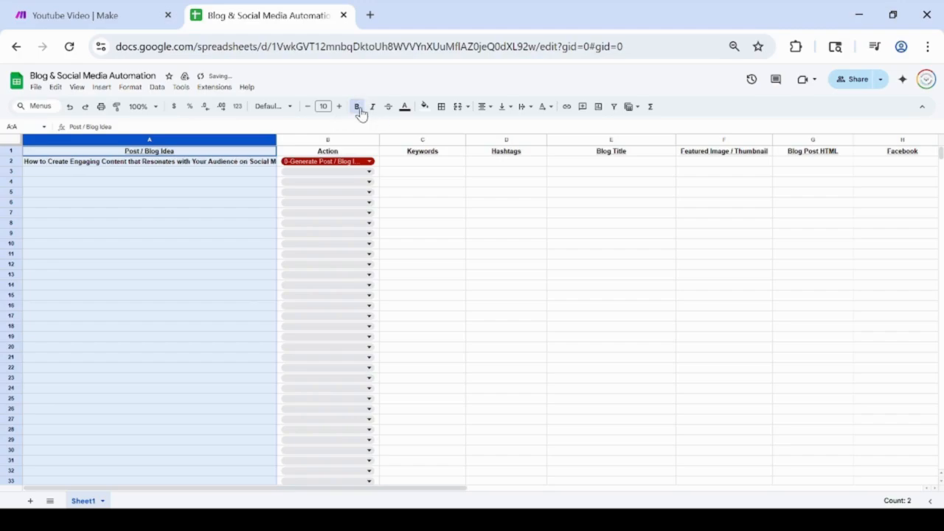
- Wrap and horizontally center the Post / Blog Idea cells from A2 to the end of the column
left_click(214, 154)
left_click(214, 140)
left_click(216, 154)
left_click(212, 140)
left_click(213, 161)
key("ctrl+shift+Down")
left_click(129, 87)
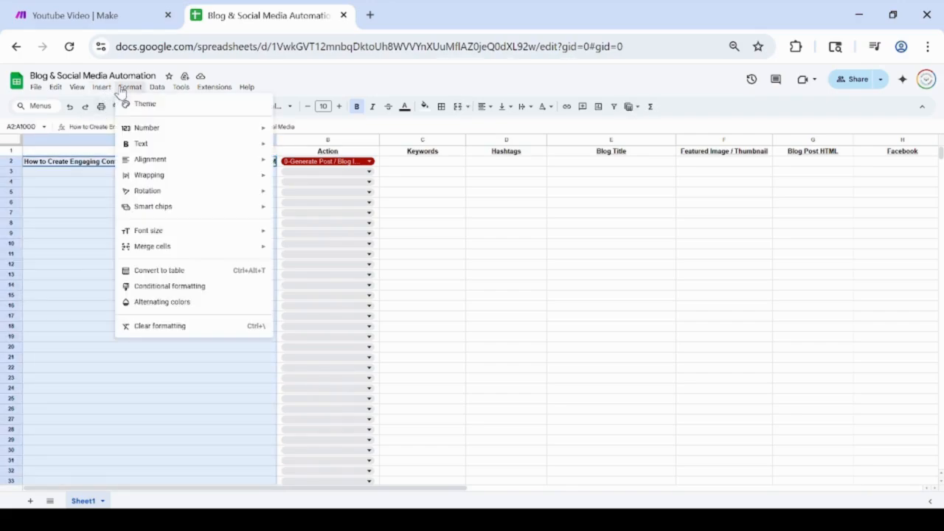
mouse_move(161, 181)
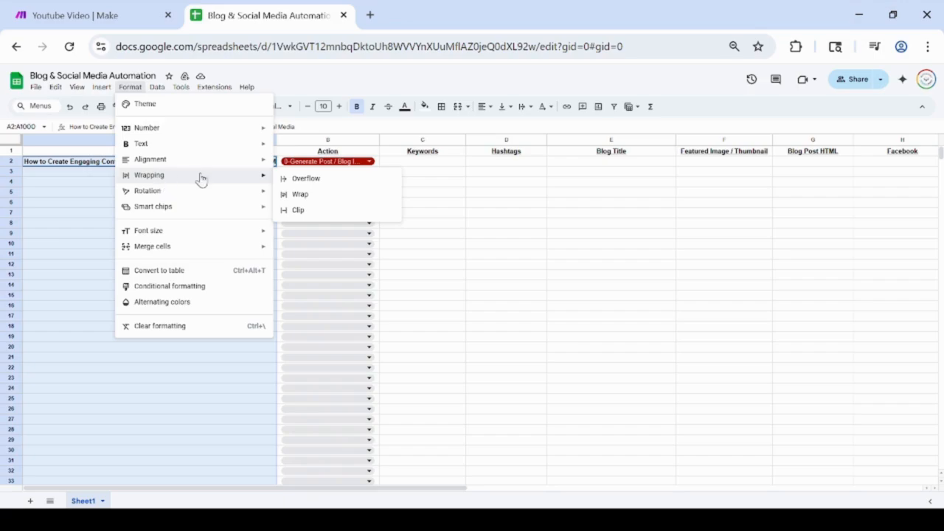
left_click(299, 194)
left_click(483, 108)
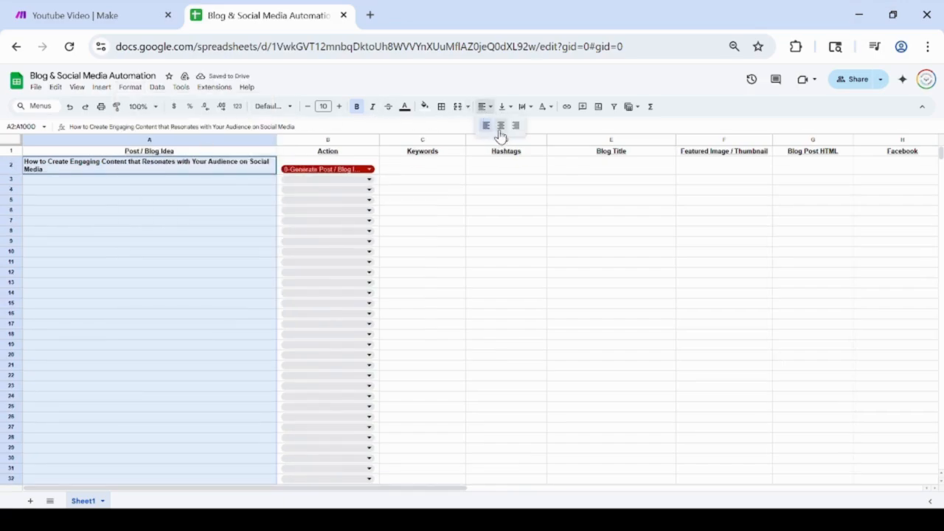
left_click(501, 126)
- Examine the generated post idea in cell A2 at a larger size
left_click(231, 171)
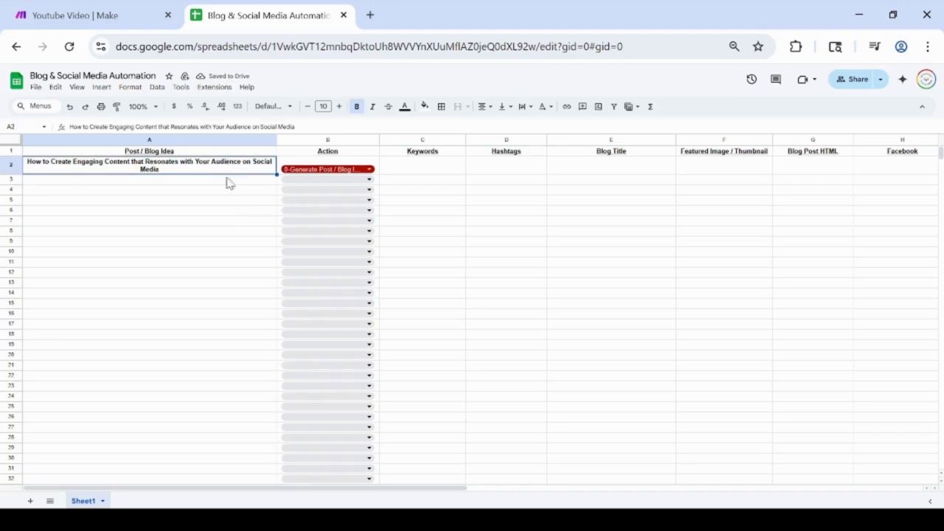
key("ctrl+plus")
key("ctrl+plus")
key("ctrl+plus")
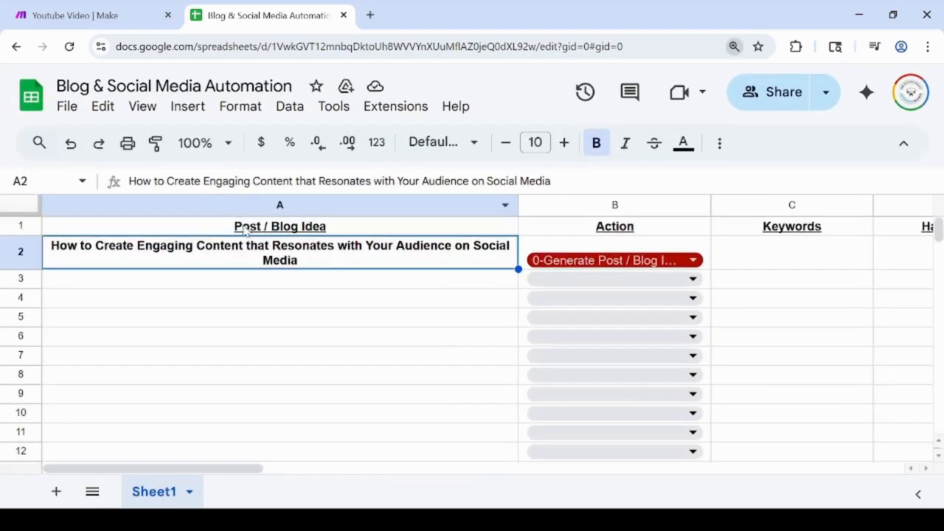
double_click(56, 247)
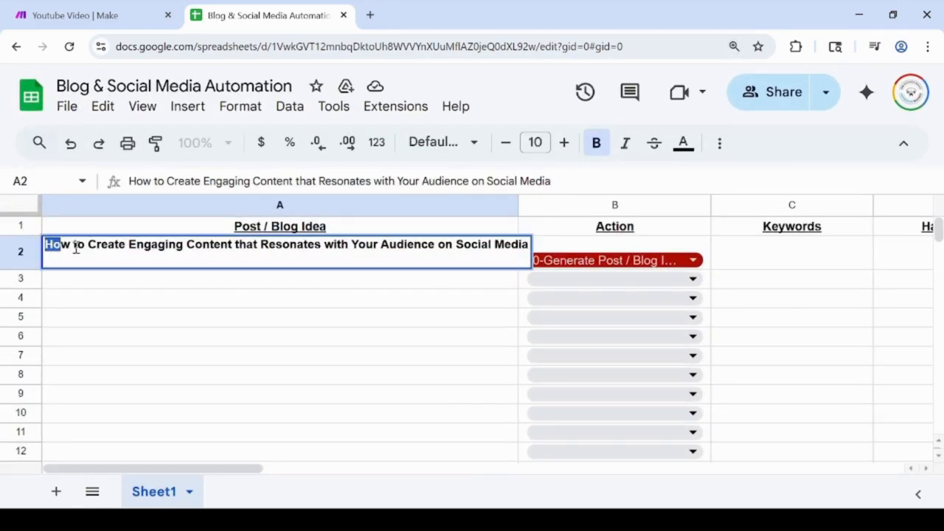
left_click_drag(76, 248, 485, 265)
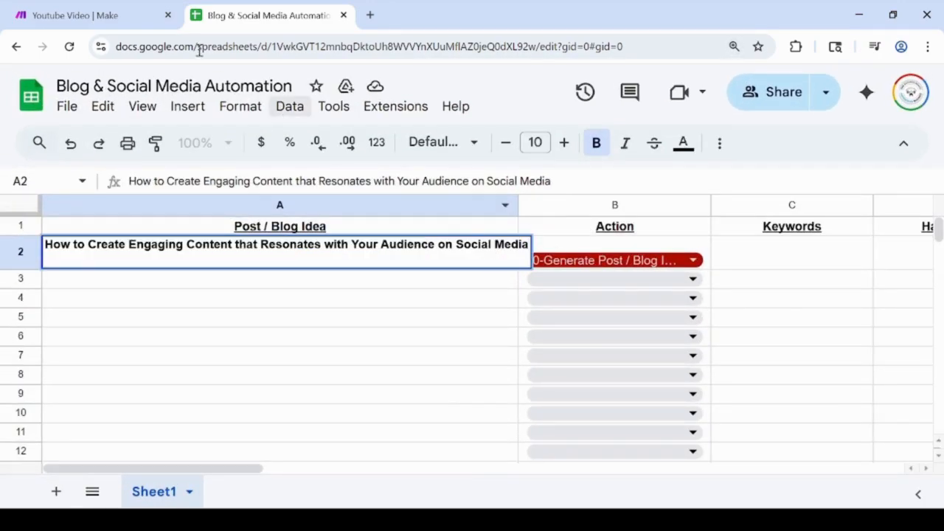
- Switch to the Make scenario and link the main router to the Generate Keywords route
left_click(88, 15)
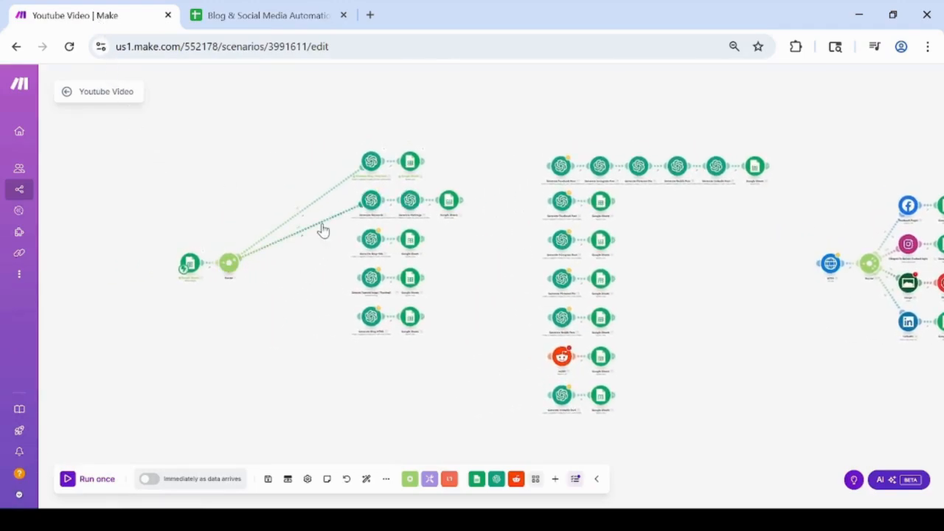
left_click(371, 201)
left_click(320, 277)
scroll(319, 280, "up", 5)
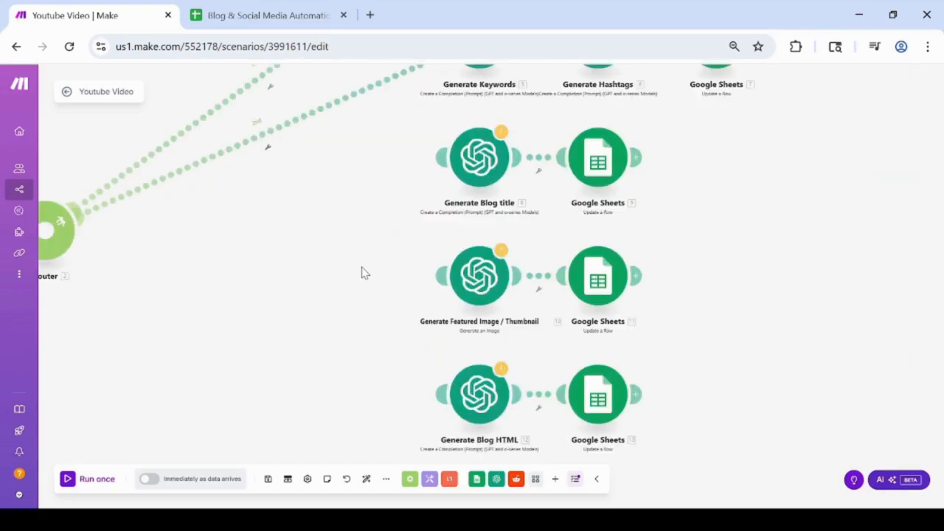
left_click_drag(363, 272, 251, 468)
- Choose My OpenAI connection and the gpt-4o-mini model for the Generate Keywords module
left_click(366, 131)
left_click(566, 147)
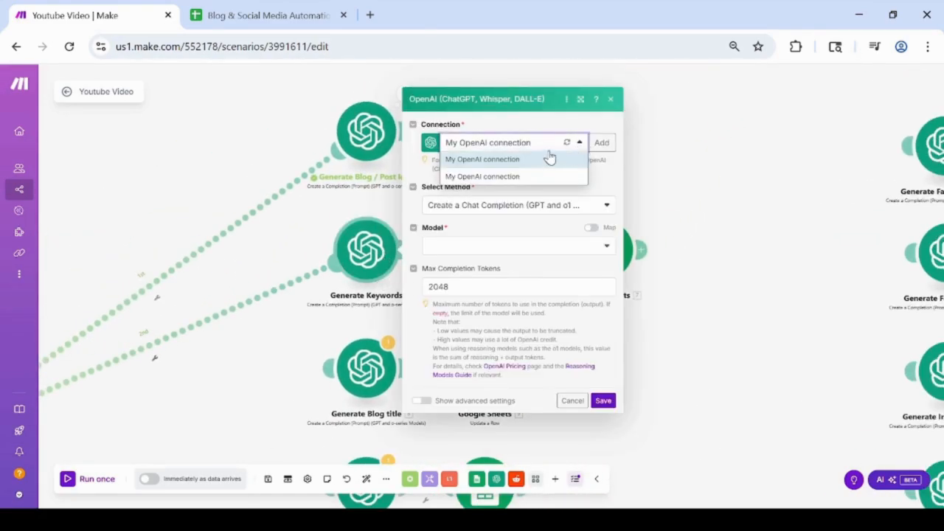
left_click(550, 156)
left_click(595, 248)
scroll(498, 368, "down", 3)
scroll(498, 369, "down", 3)
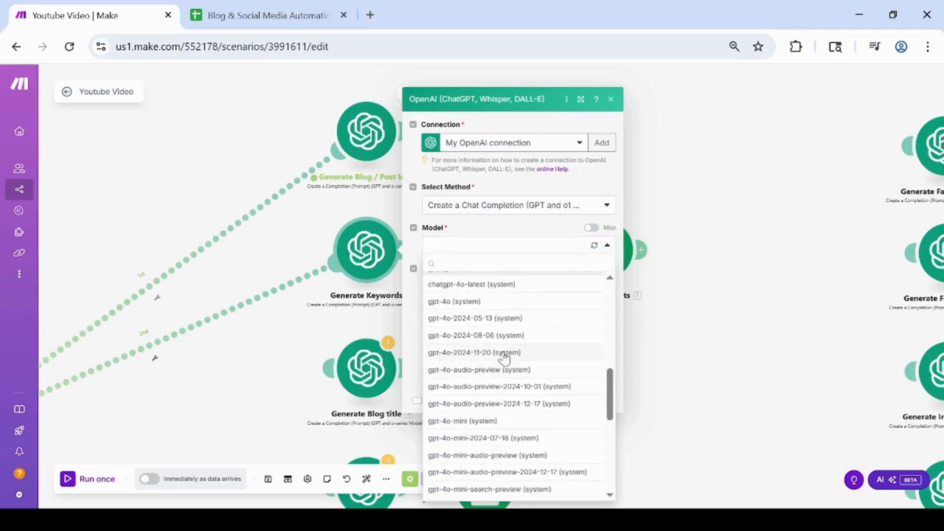
left_click(503, 424)
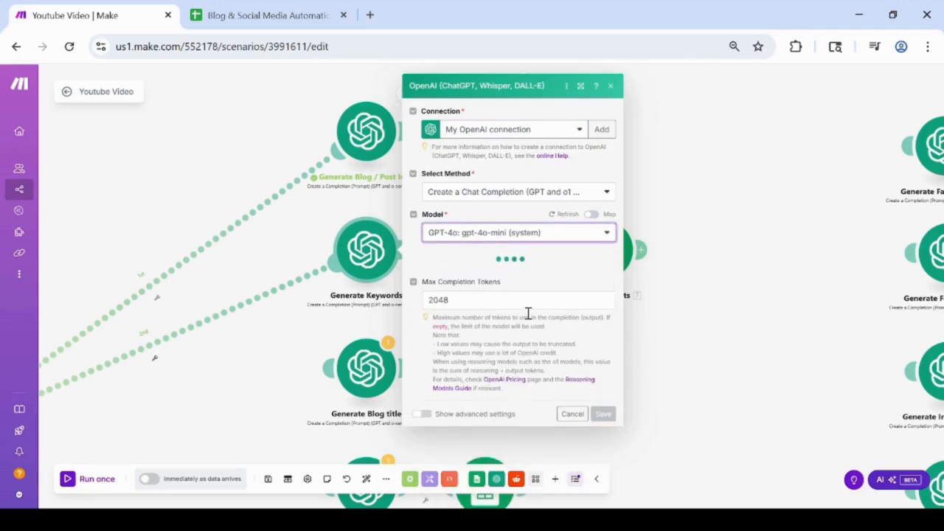
- Add a User message reading "please generate 10 relevant hashtags for this blog / social media post idea:" followed by Row values A
left_click(452, 267)
left_click(476, 296)
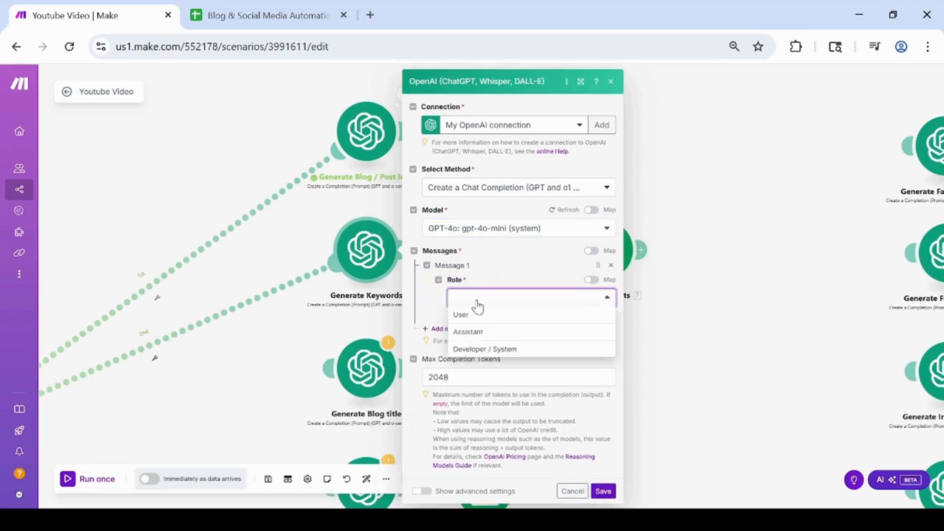
left_click(480, 317)
left_click(480, 339)
type("please generate 10 relevant hashtags for")
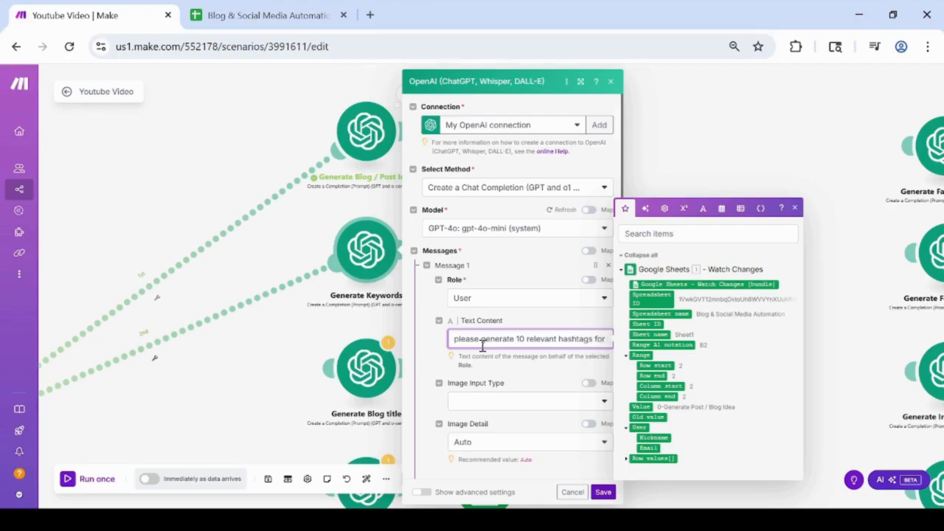
type("this b")
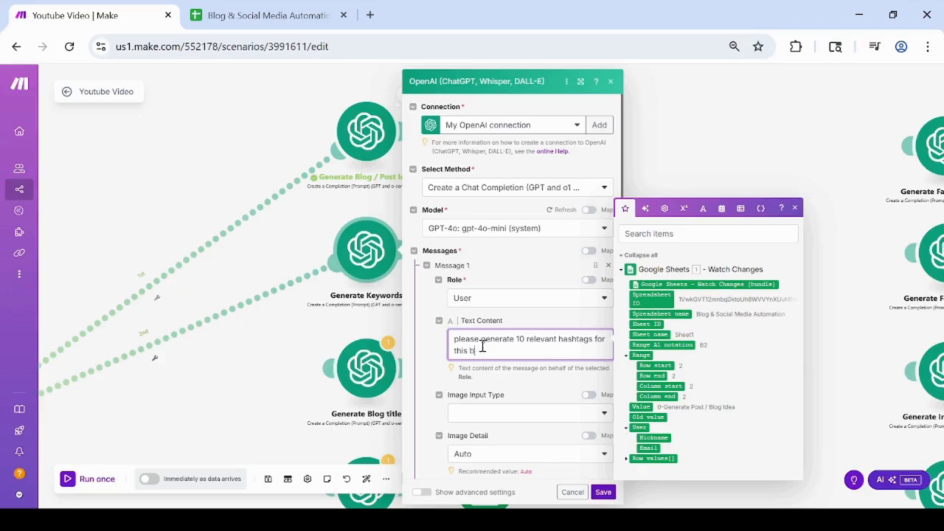
type("log / social media post idea:")
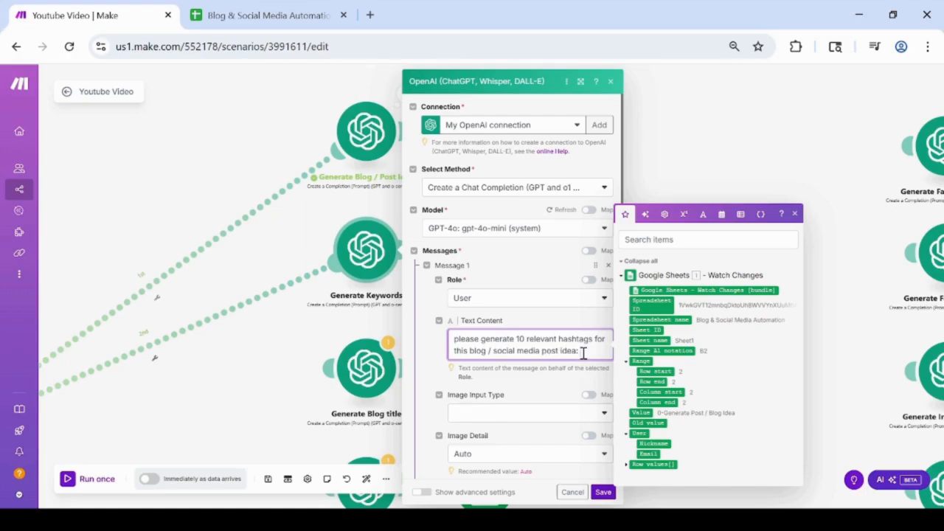
left_click(626, 464)
left_click(641, 349)
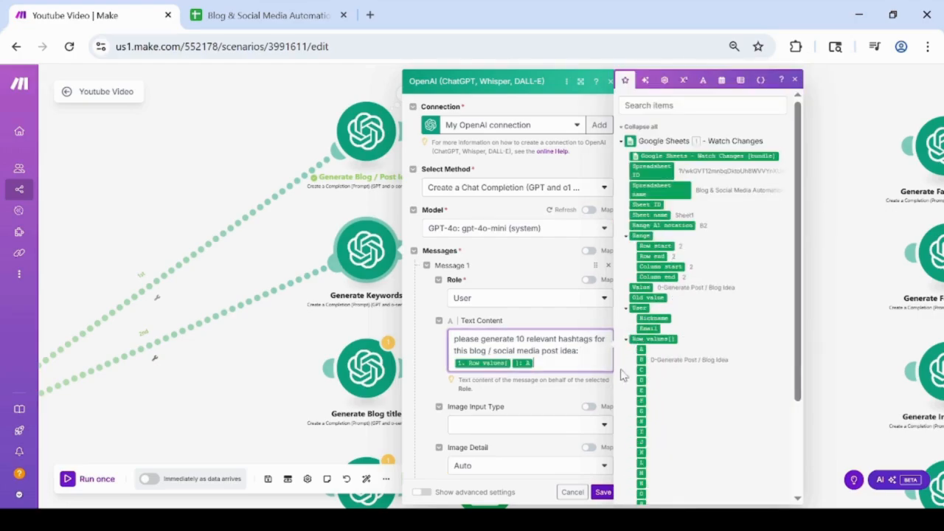
- Append "no special characters or symbols, plain text only" to the prompt after a blank line and save the module
left_click(430, 384)
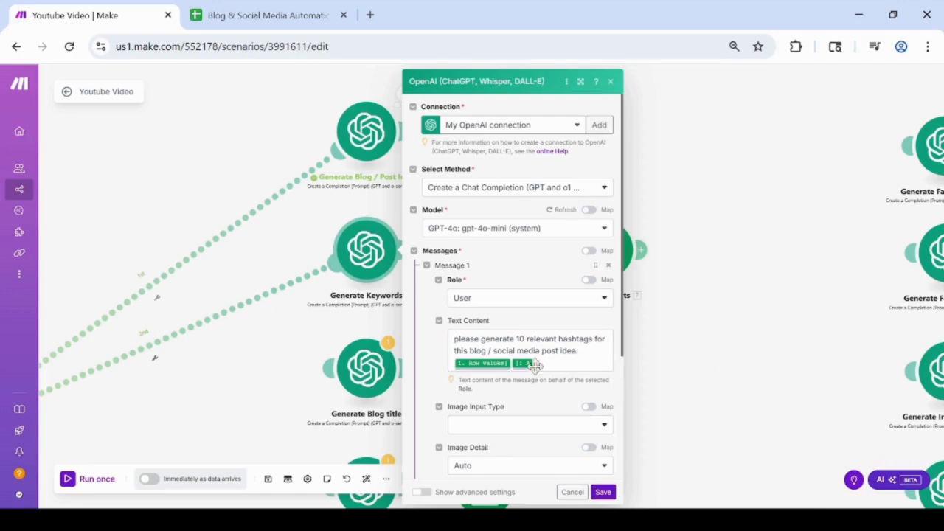
left_click(553, 366)
key("Return")
key("Return")
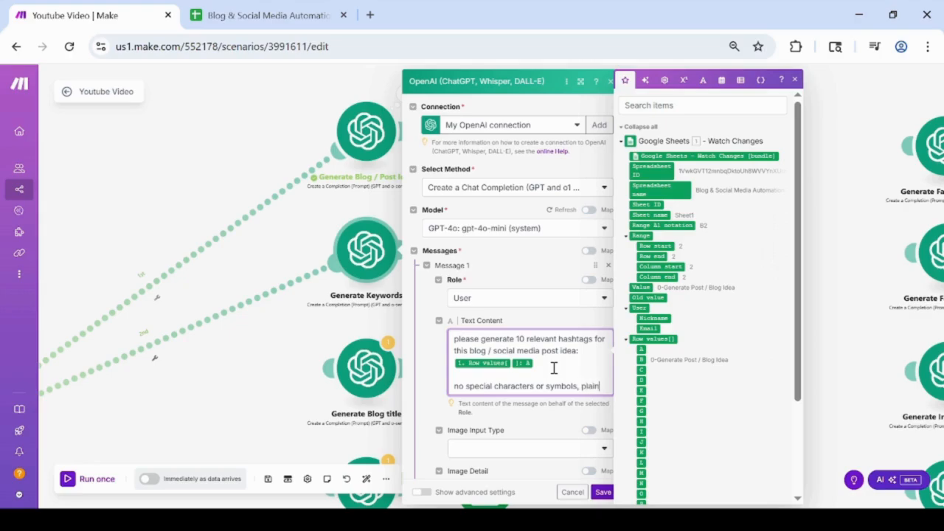
type("text only")
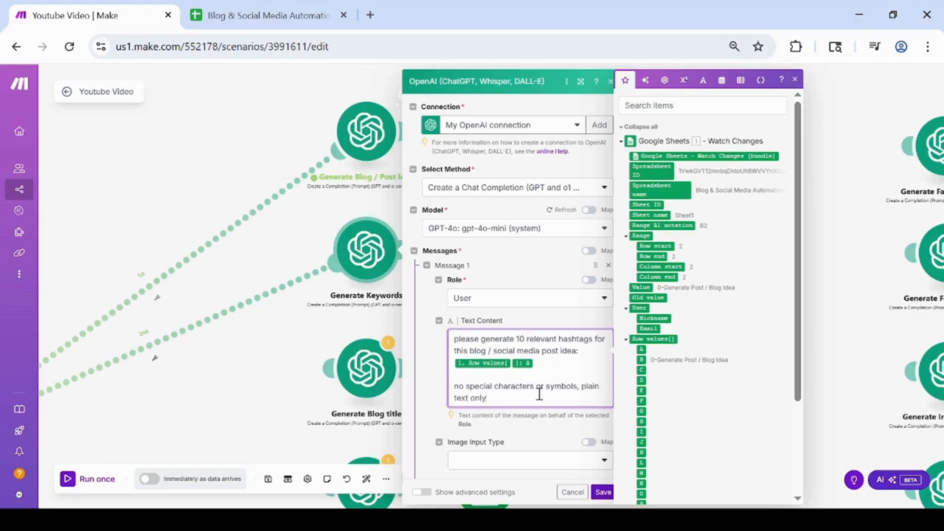
left_click(603, 491)
- Reopen Generate Keywords, copy its entire message prompt and close the module
left_click(398, 265)
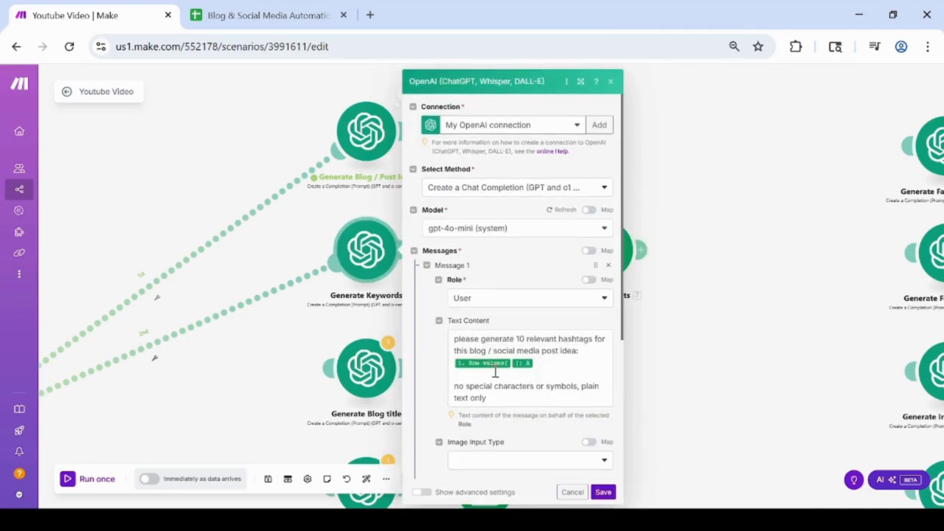
triple_click(499, 387)
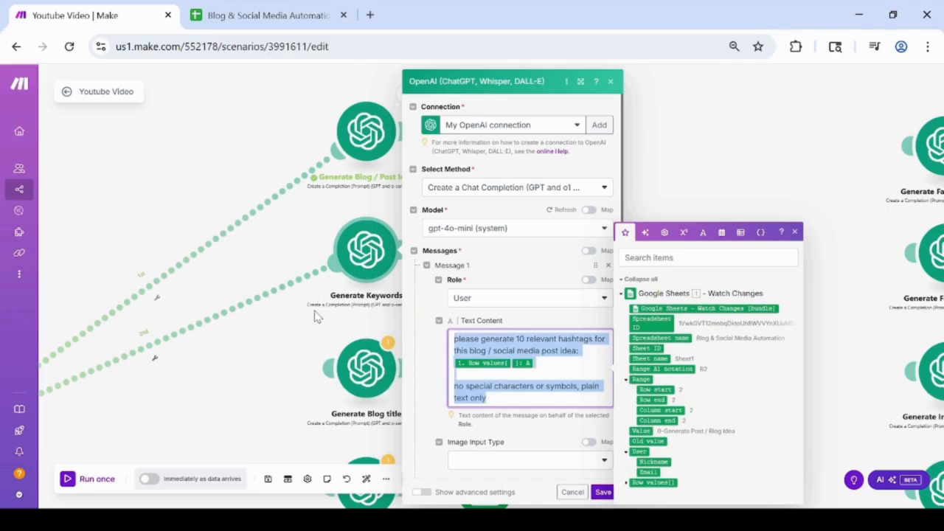
left_click(317, 318)
- Select the gpt-4o-mini model for the Generate Hashtags module
left_click(472, 260)
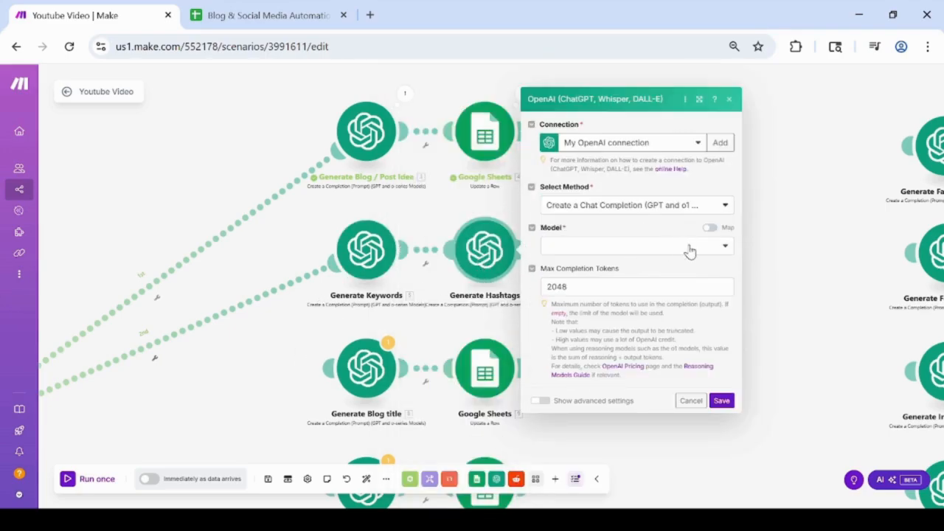
left_click(689, 246)
scroll(609, 382, "down", 3)
left_click(607, 346)
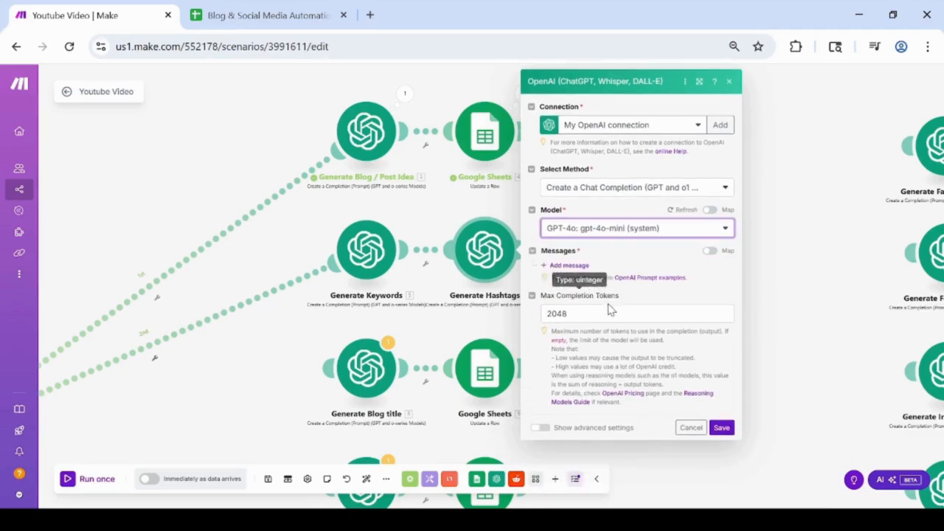
- Add a User message to Generate Hashtags, paste the copied 10-hashtag prompt as its text content and save the module
left_click(574, 269)
left_click(583, 298)
left_click(598, 317)
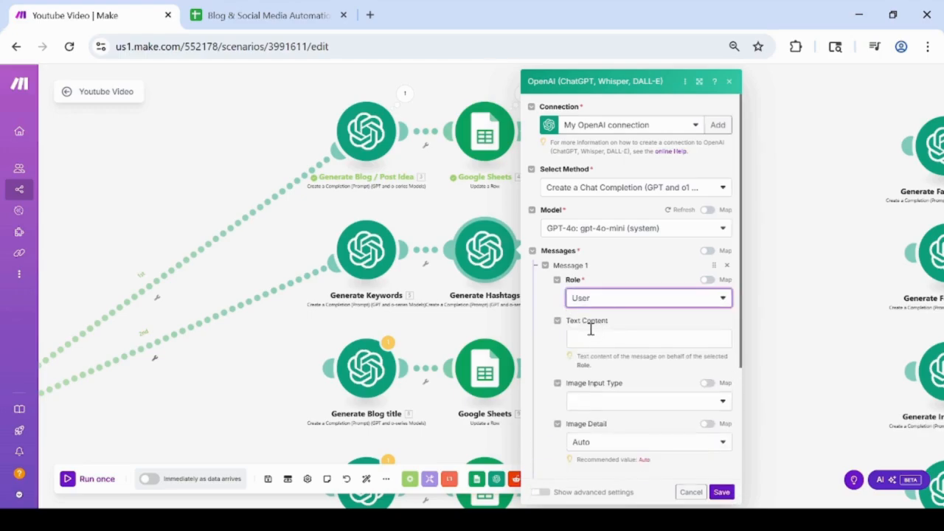
left_click(595, 337)
type("please generate 10 relevant hashtags for this blog / social media post idea: 1. Row values[]: 1: A  no special characters or symbols, plain text only")
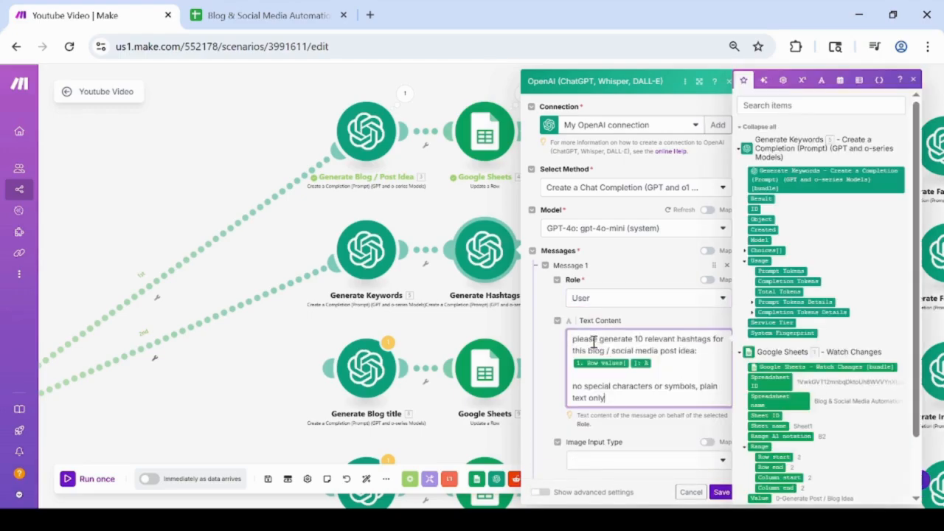
left_click(424, 324)
left_click(486, 272)
left_click(722, 492)
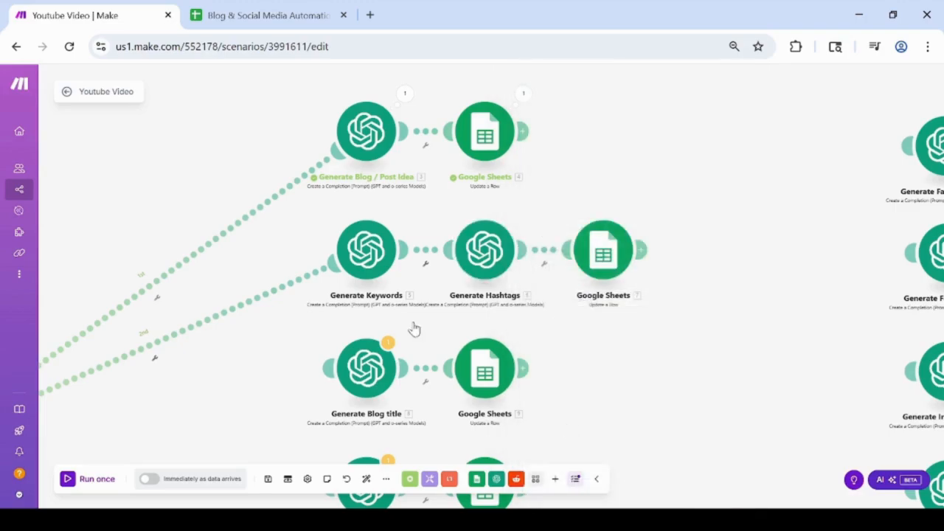
- Replace "hashtags" with "keywords" in the Generate Keywords module's prompt and save the module
left_click(366, 250)
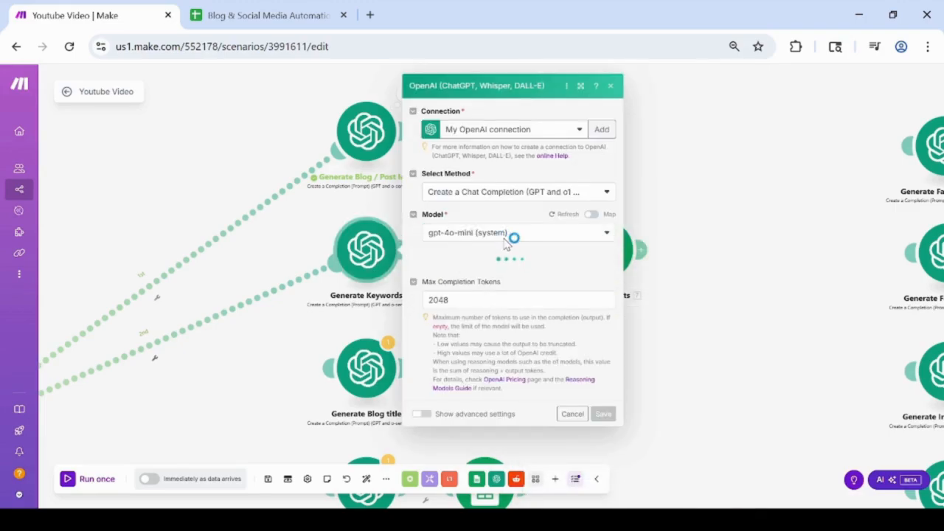
left_click(592, 340)
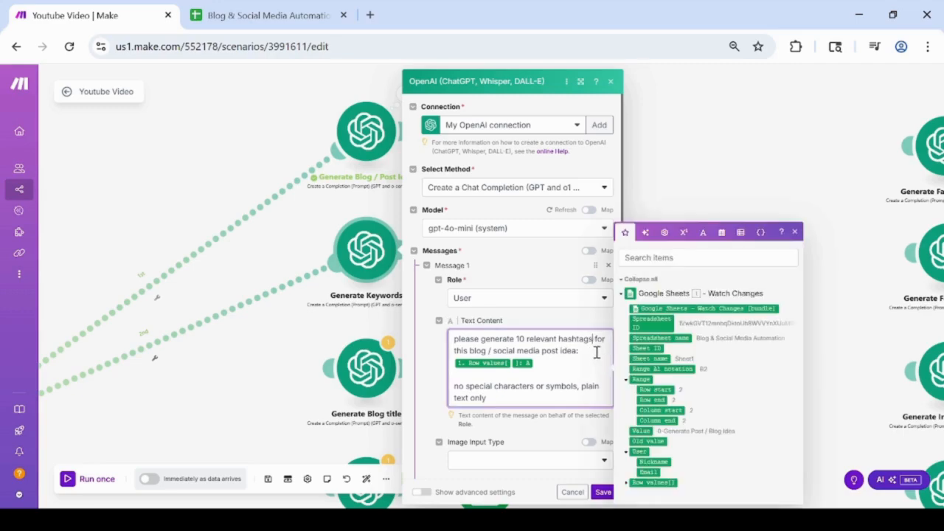
key("BackSpace")
key("BackSpace")
key("BackSpace")
key("BackSpace")
key("BackSpace")
key("BackSpace")
key("BackSpace")
type("keywords")
left_click(602, 492)
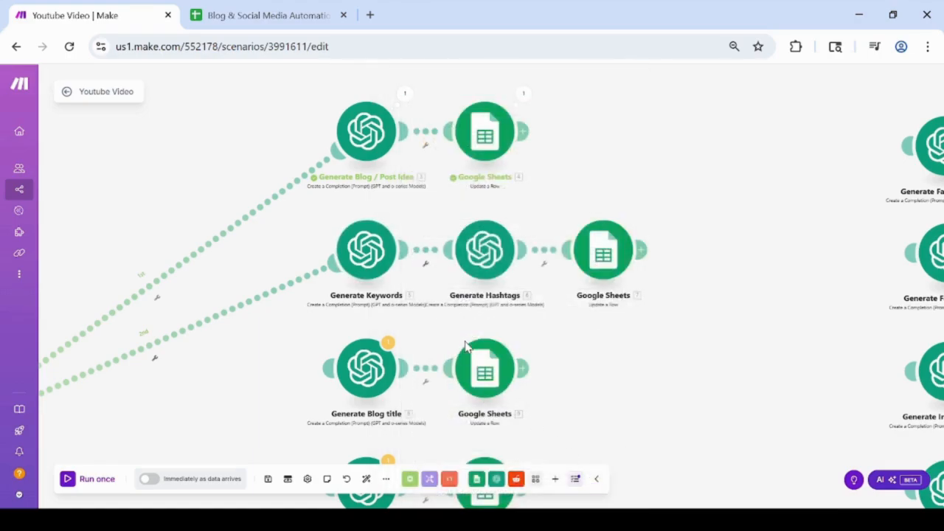
- Point the keyword route's Google Sheets update module to Sheet1 of the Blog & Social Media Automation spreadsheet under Shared with me
left_click(491, 267)
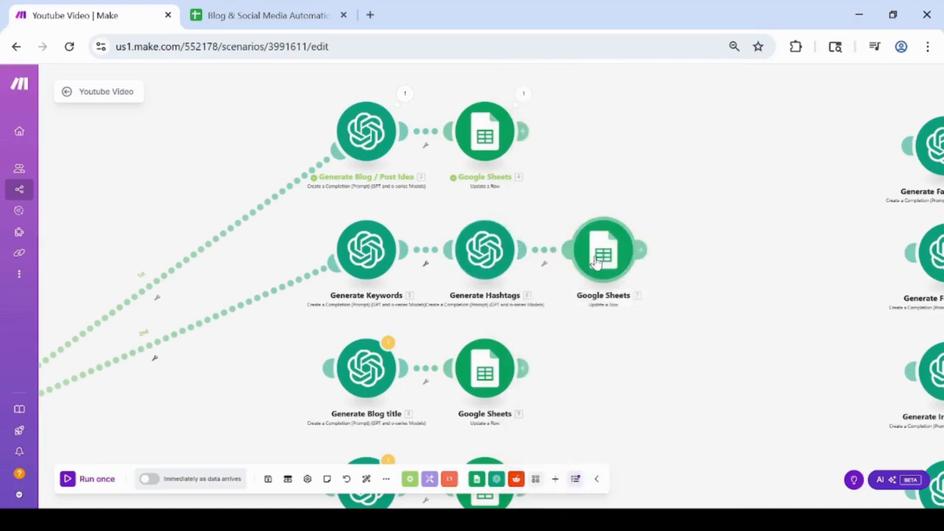
left_click(620, 262)
left_click(784, 290)
left_click(727, 324)
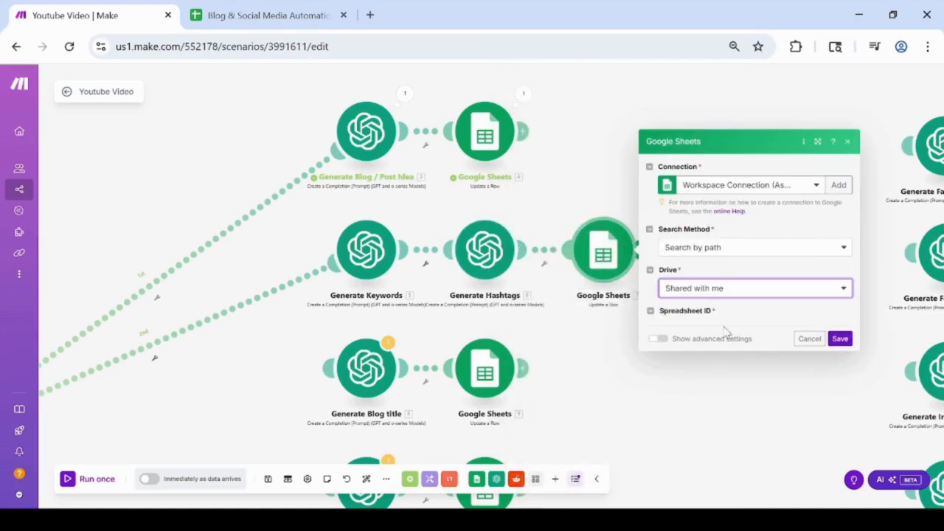
left_click(702, 328)
left_click(708, 357)
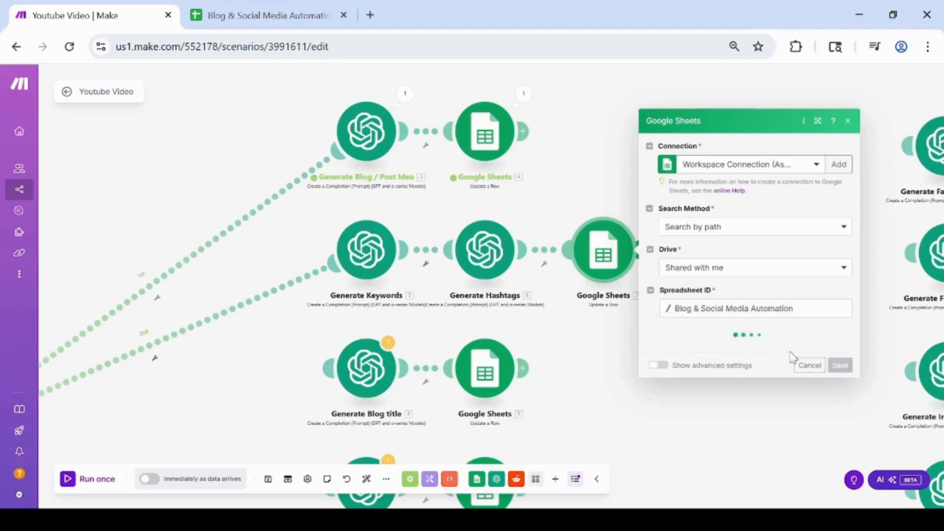
left_click(697, 352)
left_click(691, 377)
- Map the module's row number to Range: Row start from the Watch Changes trigger
left_click(697, 352)
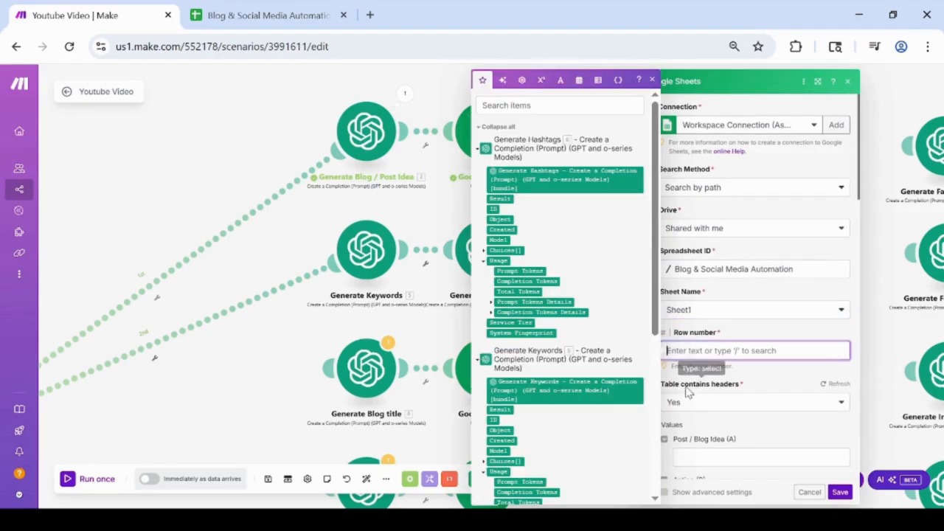
scroll(520, 413, "down", 5)
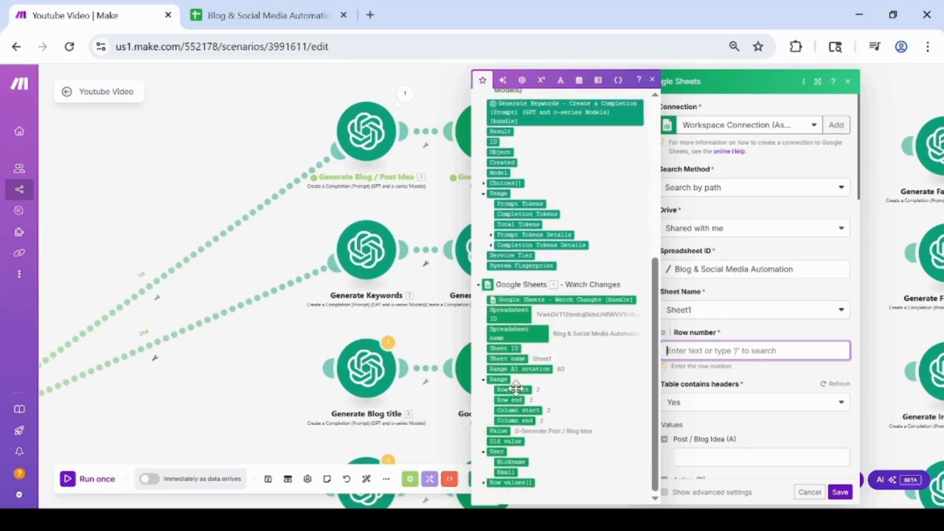
left_click(516, 389)
- Map the Keywords (C) value to the Generate Keywords module's Choices Message Content
left_click(715, 457)
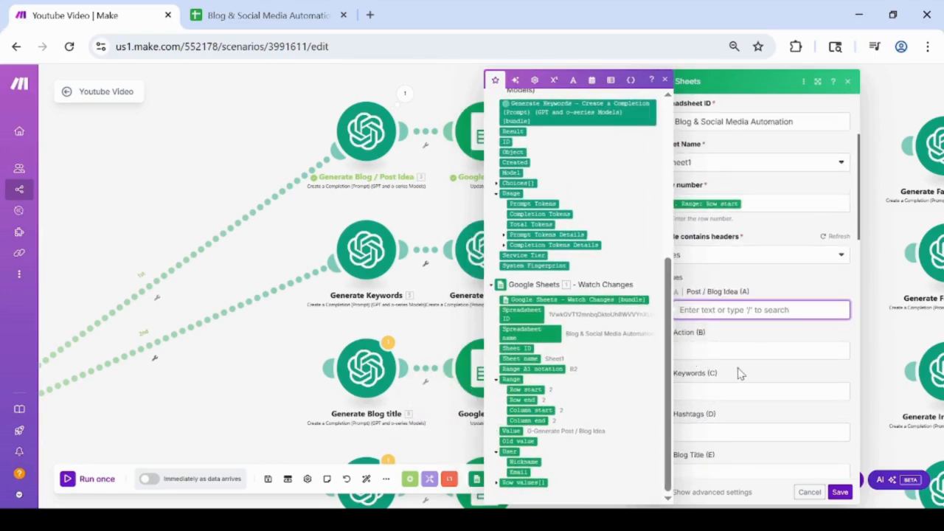
left_click(712, 391)
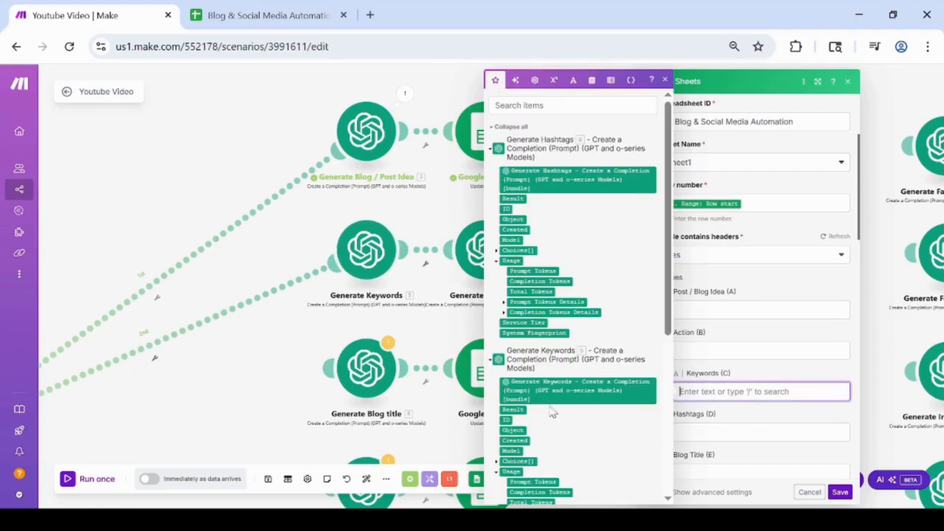
scroll(516, 413, "down", 2)
left_click(497, 388)
left_click(504, 440)
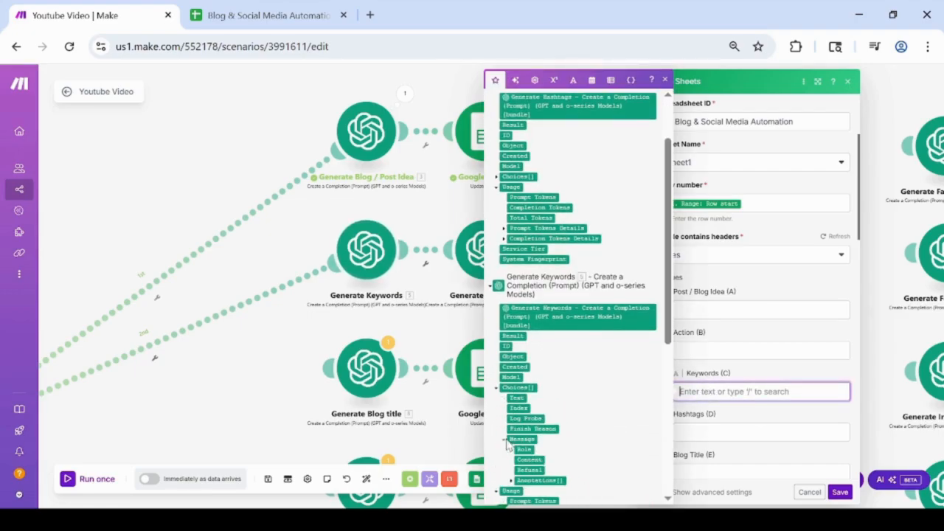
left_click(529, 459)
- Map the Hashtags (D) value to the Generate Hashtags module's Choices Message Content and save the module
left_click(685, 433)
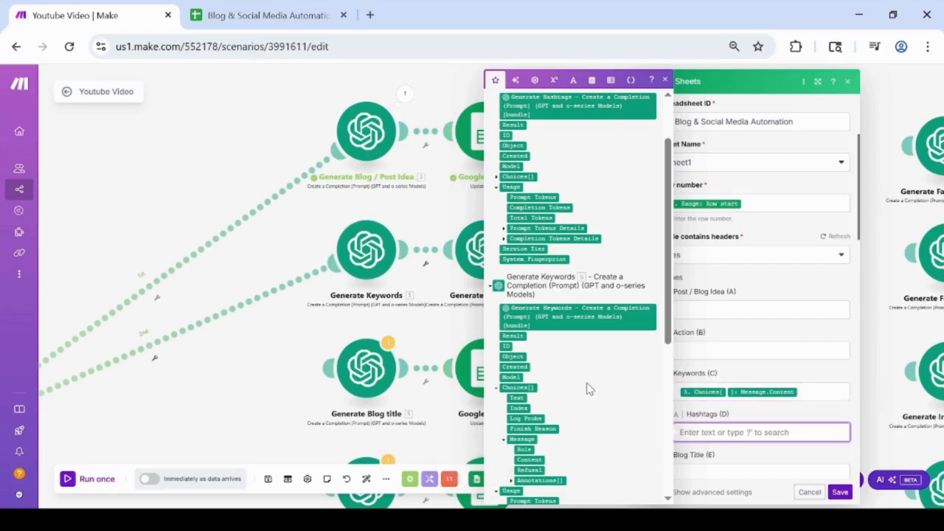
scroll(583, 404, "down", 5)
scroll(583, 404, "up", 6)
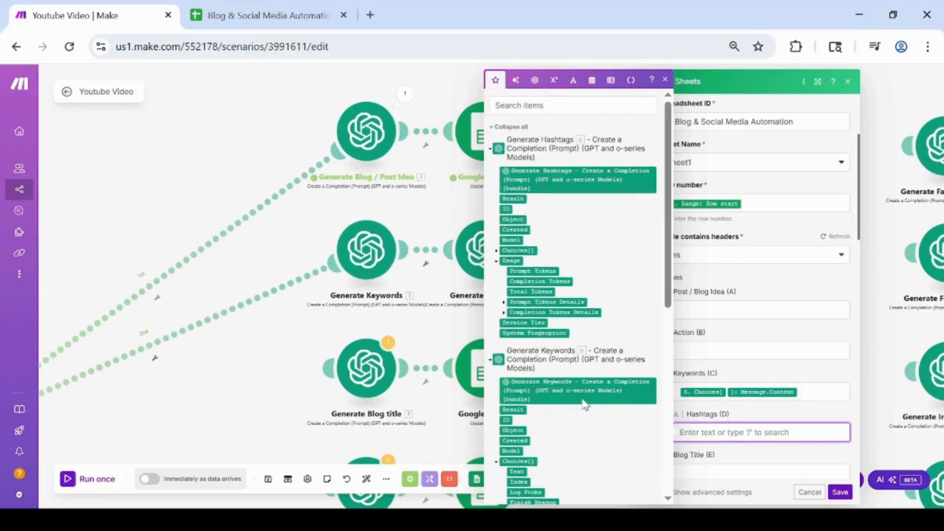
left_click(497, 251)
left_click(505, 302)
left_click(528, 323)
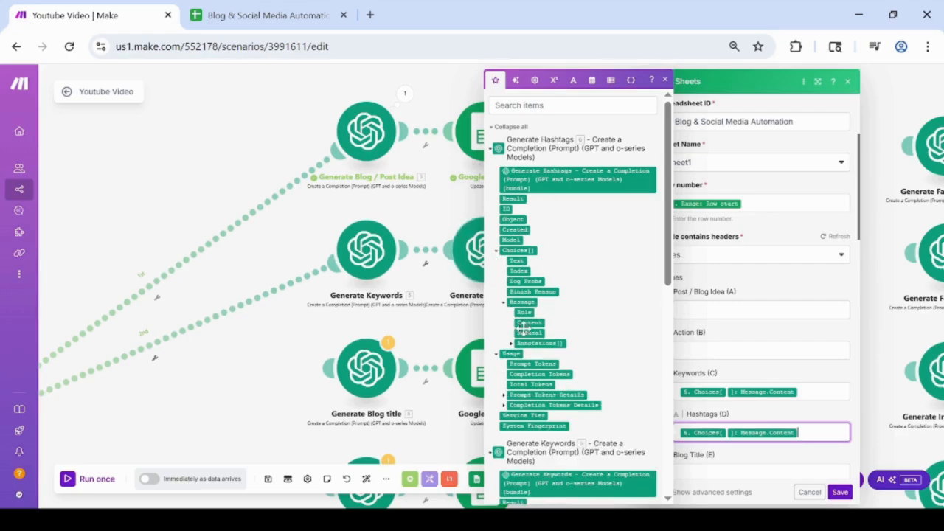
left_click(840, 492)
- Run the scenario once to test the keyword and hashtag route
left_click_drag(257, 379, 464, 373)
scroll(312, 394, "down", 2)
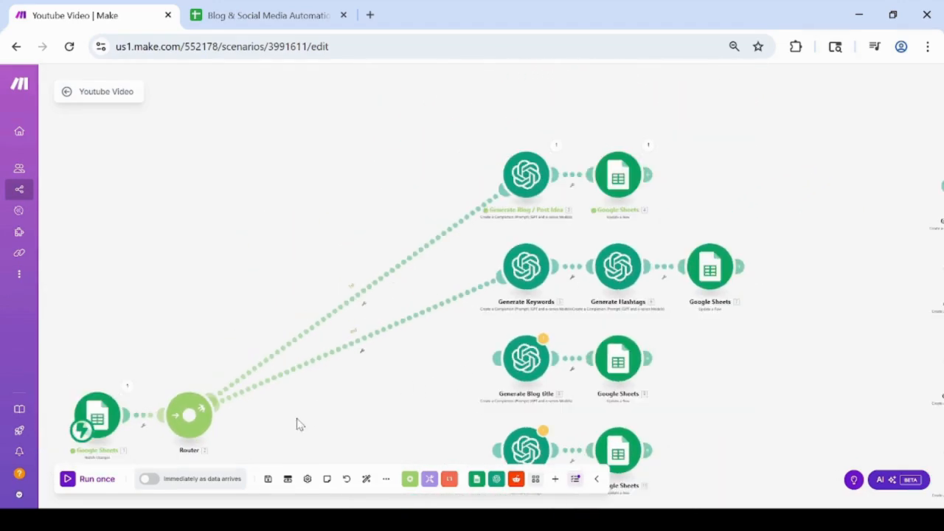
left_click(87, 478)
- Switch to the Google Sheets tracker and set row 2's Action to "0-Post / Blog Idea Generated"
left_click(244, 15)
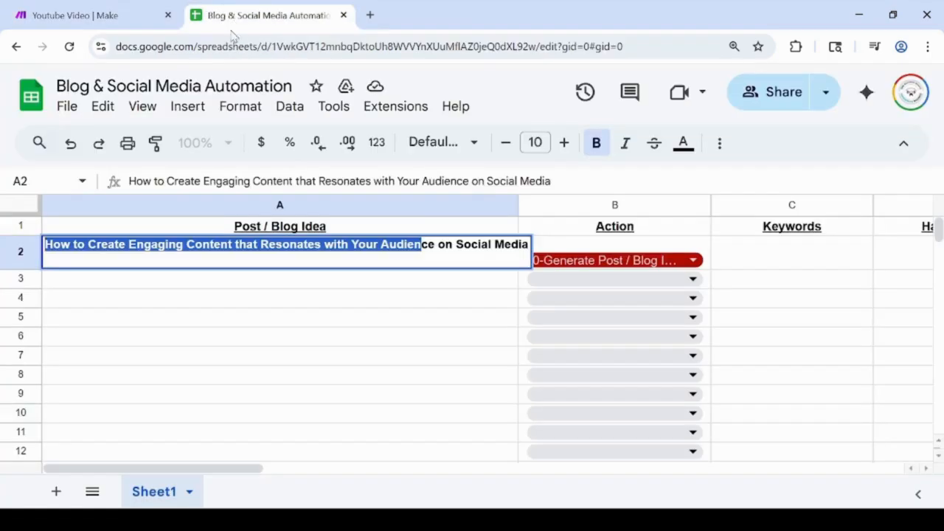
left_click(416, 286)
scroll(415, 285, "down", 1)
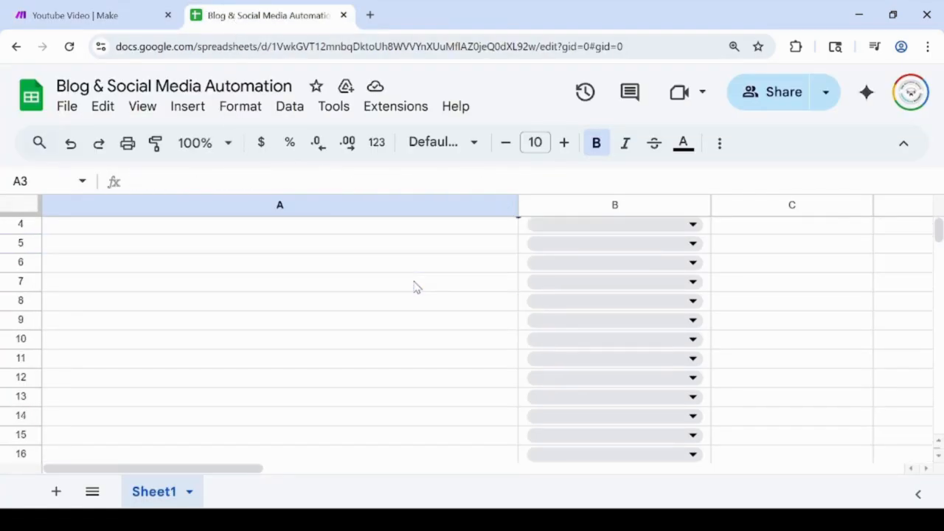
scroll(415, 286, "down", 2, "ctrl")
scroll(415, 285, "up", 3)
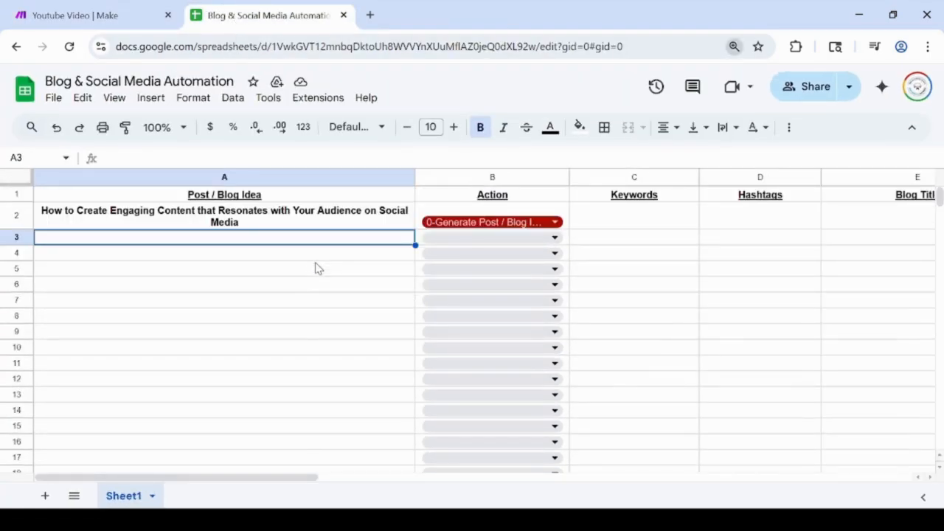
left_click(551, 226)
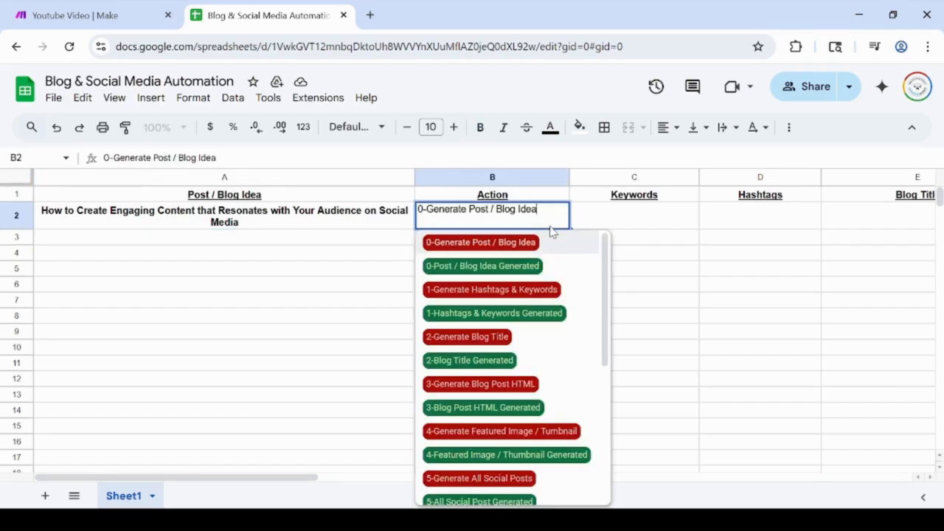
left_click(514, 272)
- Copy B2's action text into Action (B) of the blog idea route's Google Sheets module in Make and save it
double_click(484, 222)
triple_click(485, 213)
key("ctrl+c")
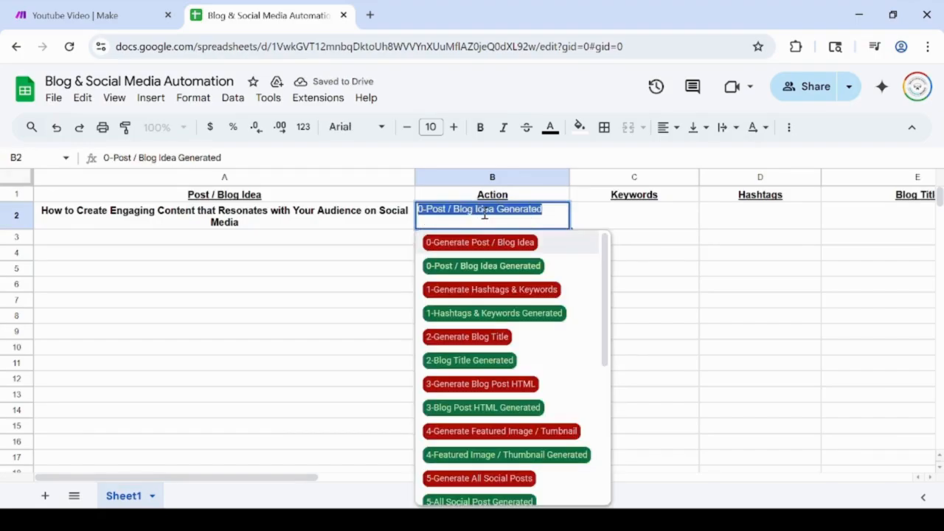
left_click(103, 15)
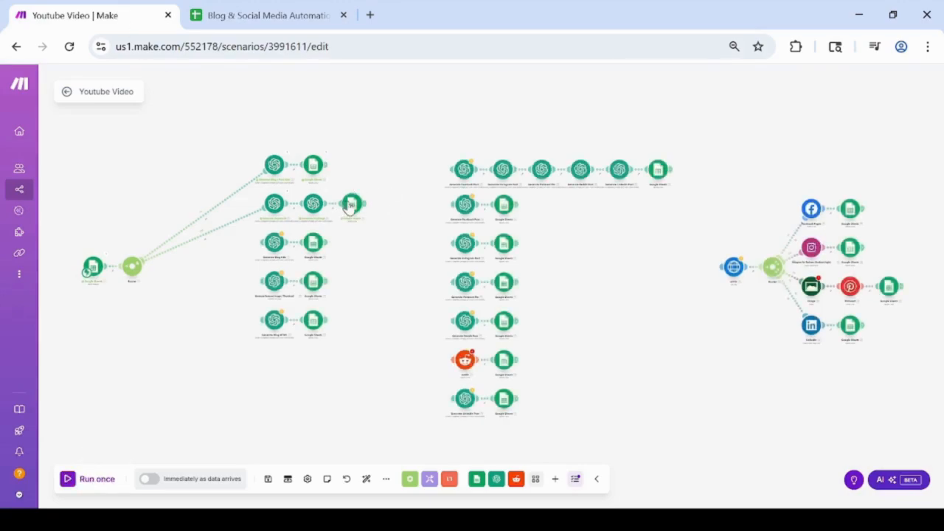
left_click(328, 179)
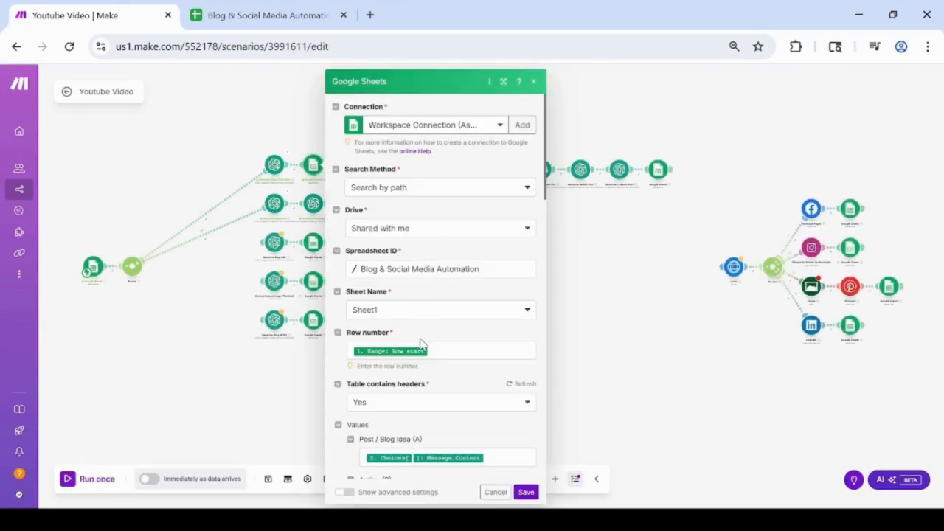
scroll(443, 421, "down", 2)
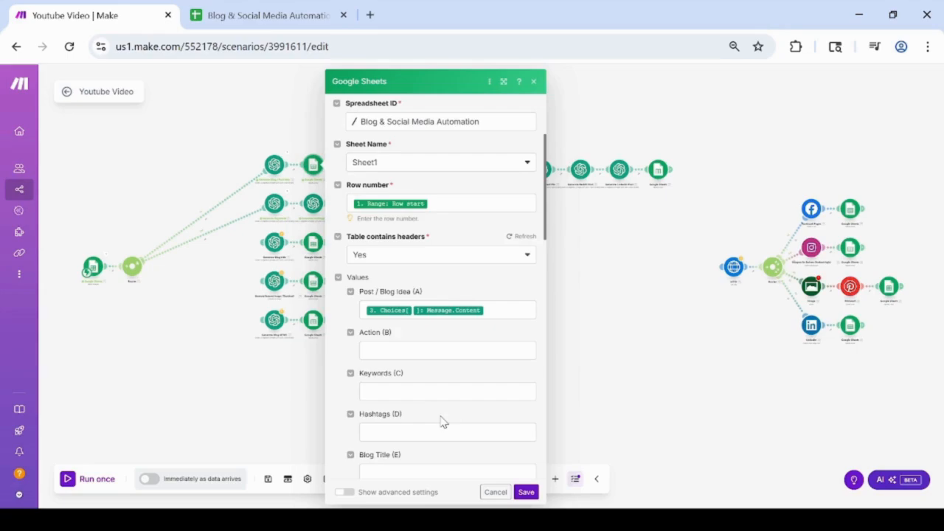
left_click(403, 350)
key("ctrl+v")
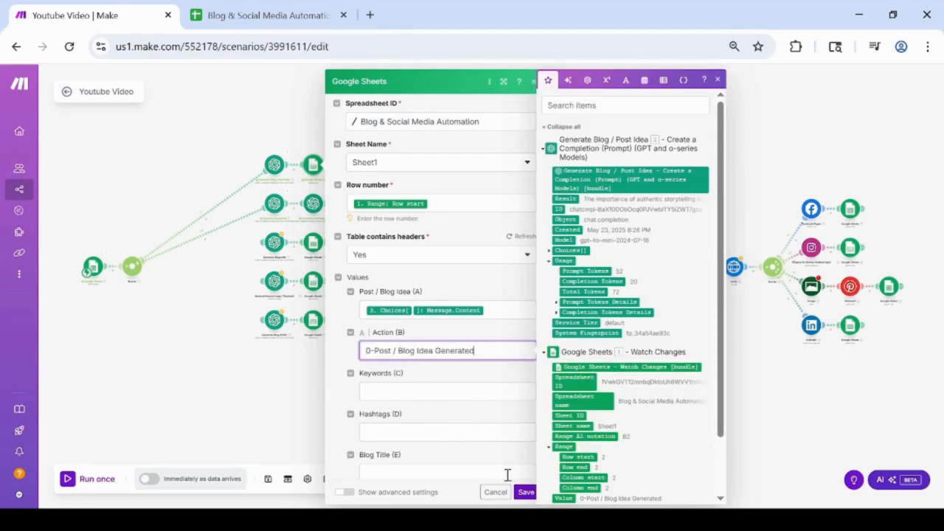
left_click(525, 492)
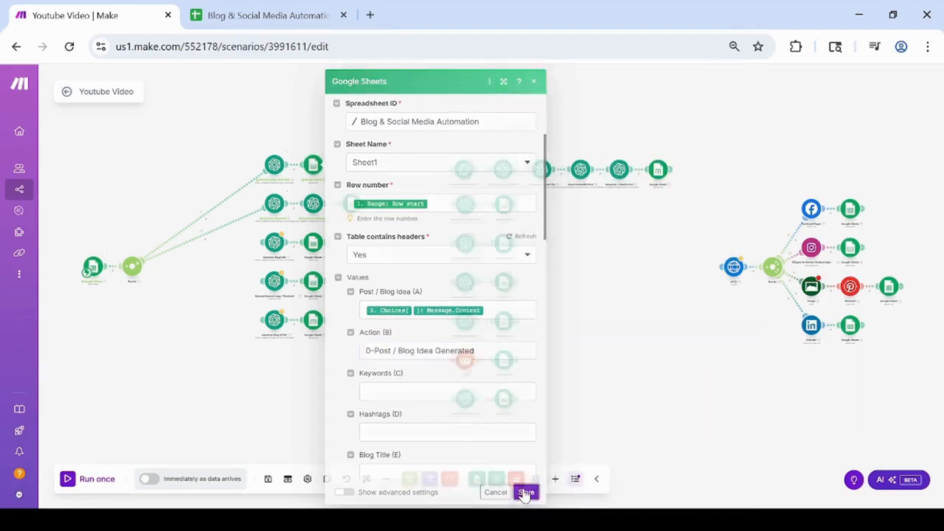
- Switch to the Google Sheets tracker and center the Post / Blog Idea column horizontally and vertically
left_click(231, 22)
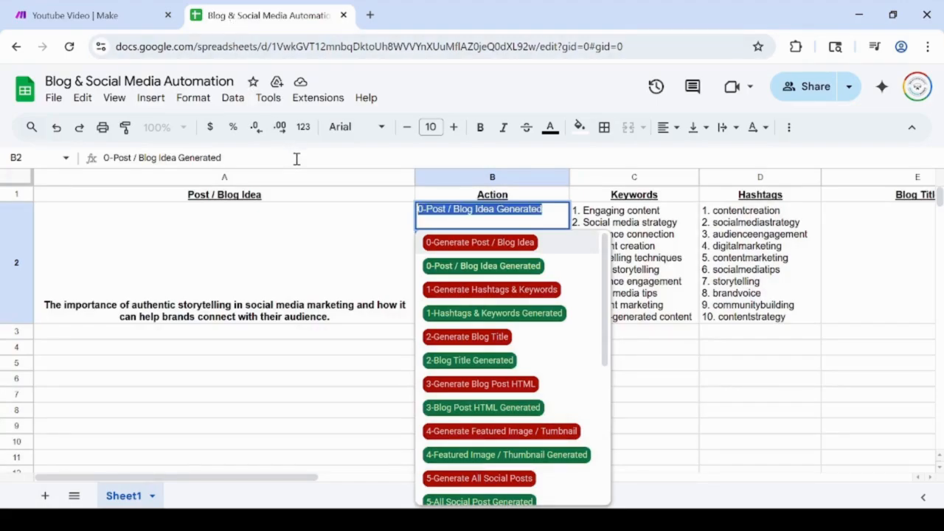
left_click(403, 227)
left_click(270, 177)
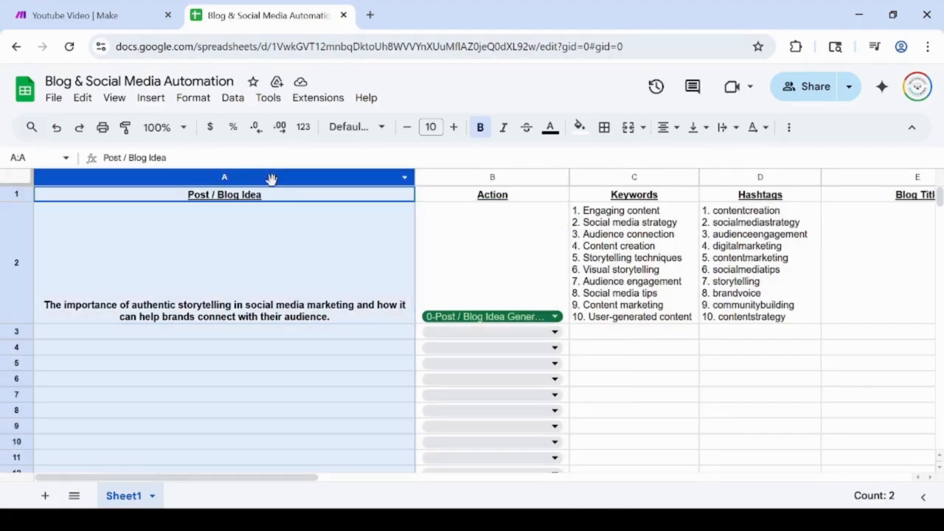
left_click(665, 127)
left_click(691, 157)
left_click(694, 126)
left_click(722, 156)
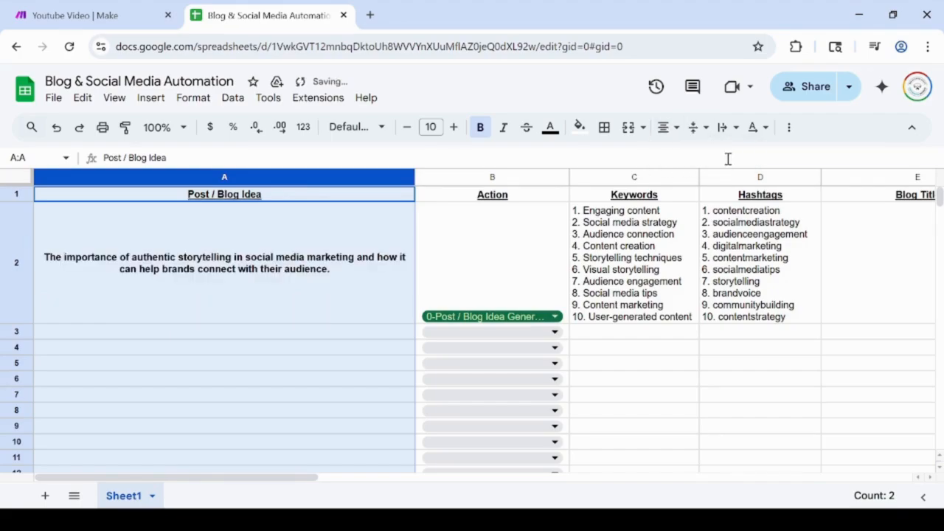
- Align the entire Action column vertically to the middle
left_click(380, 252)
left_click(487, 177)
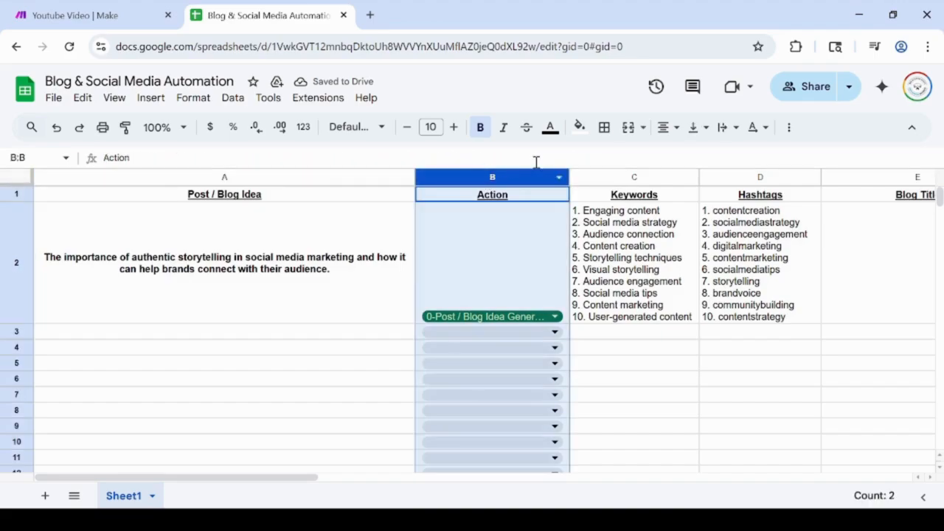
left_click(664, 127)
left_click(693, 127)
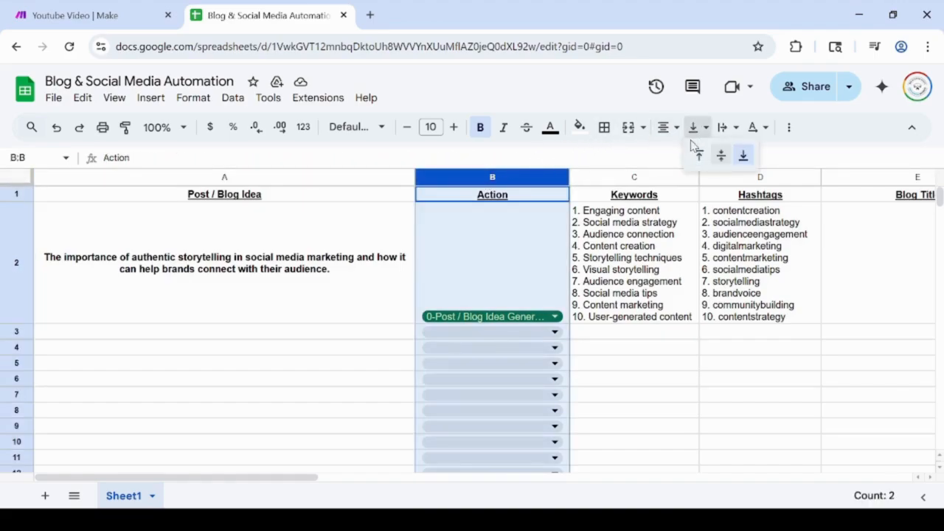
left_click(721, 156)
left_click(738, 251)
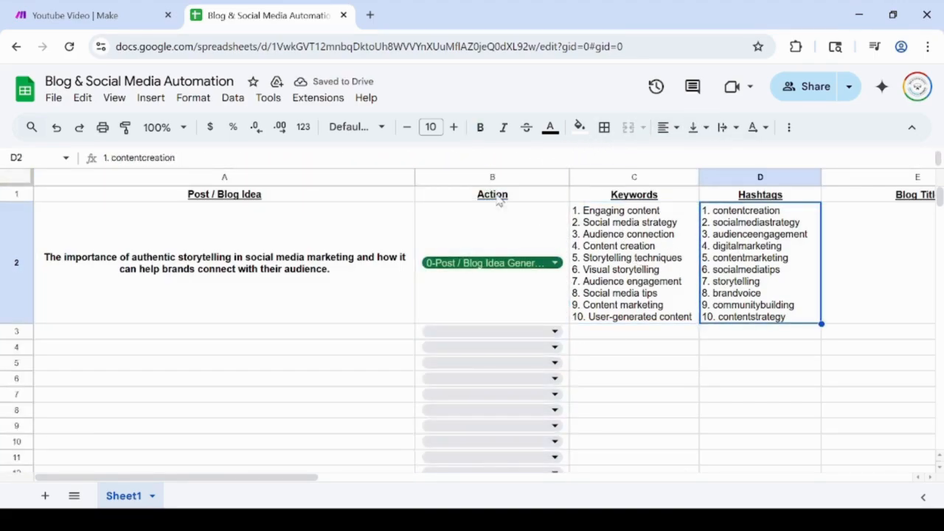
left_click(118, 16)
scroll(266, 222, "up", 3)
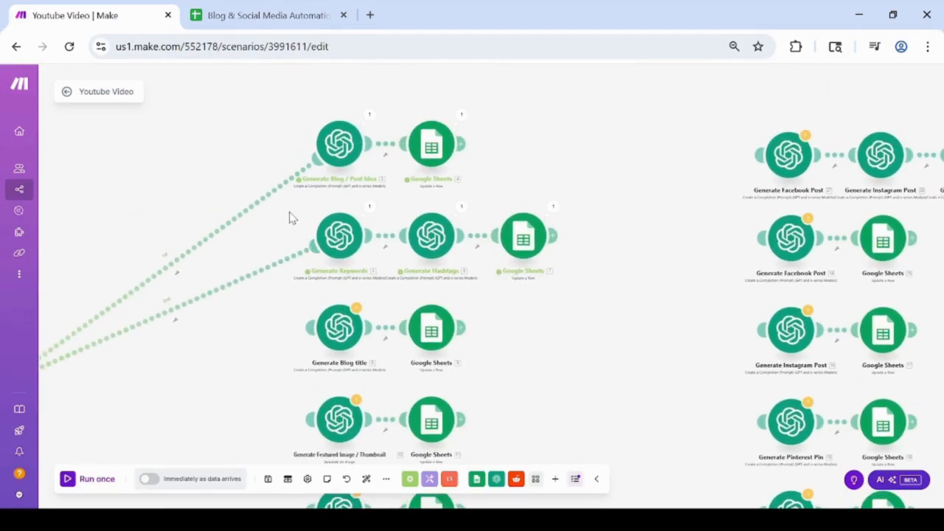
scroll(426, 253, "up", 2)
left_click_drag(425, 249, 389, 228)
left_click_drag(388, 308, 658, 211)
left_click(242, 127)
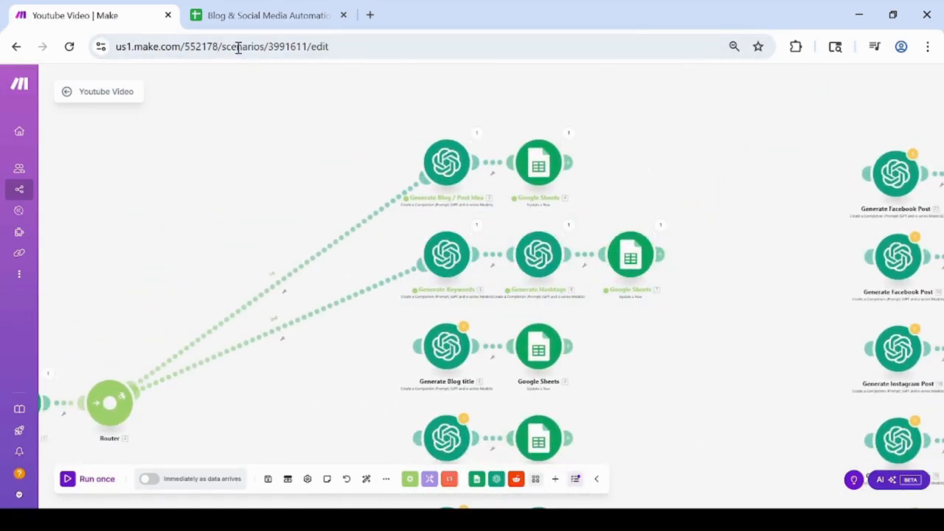
- Set row 2's Action in the Google Sheets tracker to "1-Generate Hashtags & Keywords"
left_click(262, 15)
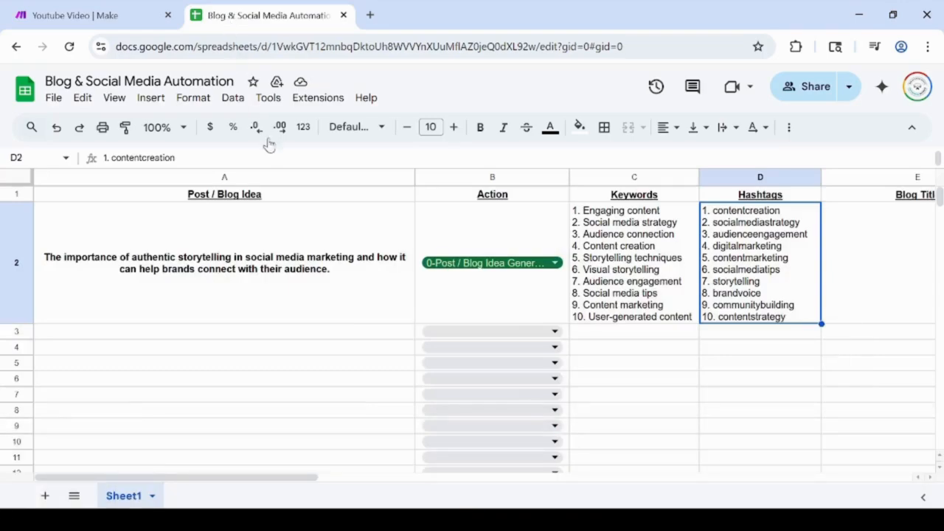
left_click(556, 263)
left_click(491, 383)
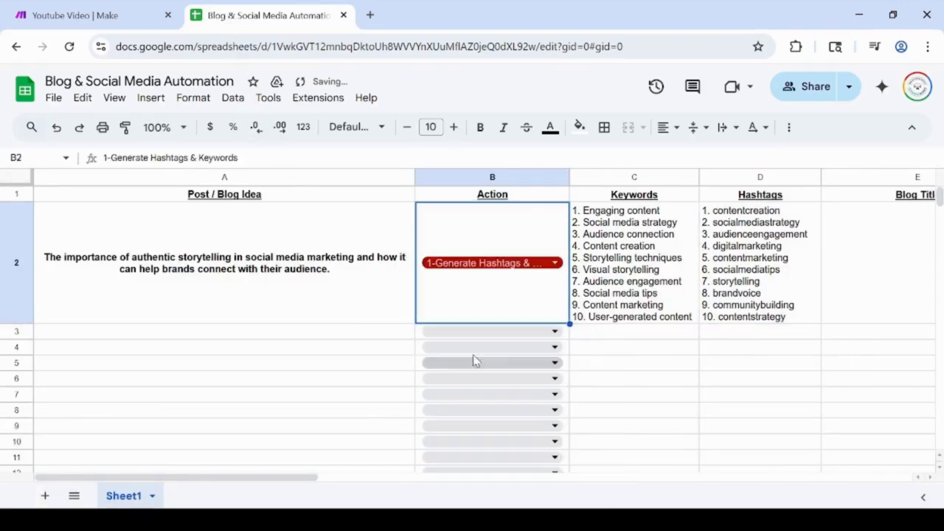
- Reset row 2's Action in the Google Sheets tracker to "0-Post / Blog Idea Generated"
left_click(118, 22)
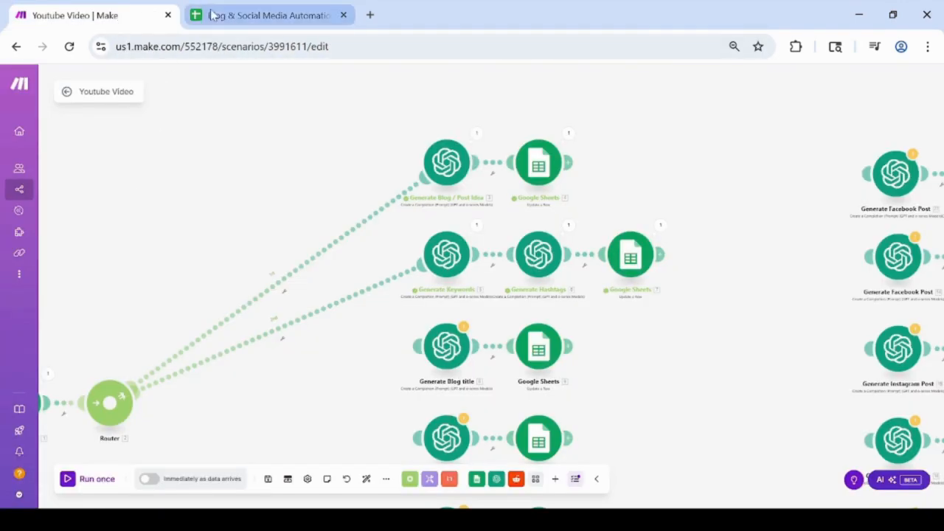
left_click(265, 14)
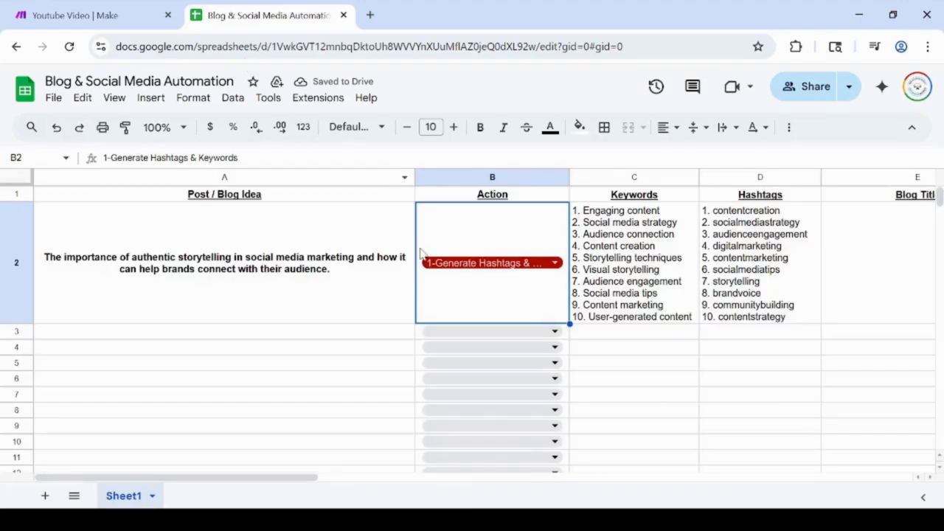
left_click(550, 263)
left_click(484, 361)
- Run the Make scenario once and trigger it by setting row 2's Action in the Google Sheets tracker to "1-Generate Hashtags & Keywords"
left_click(103, 14)
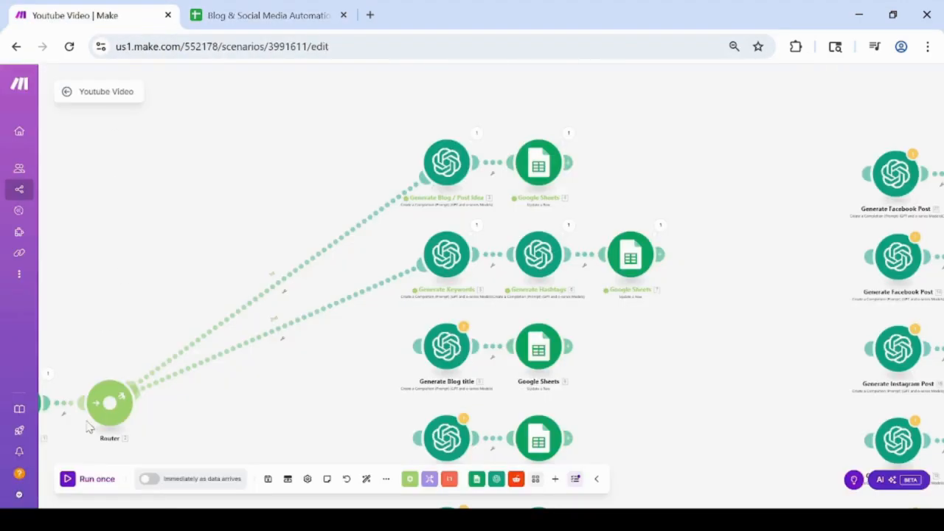
left_click(87, 479)
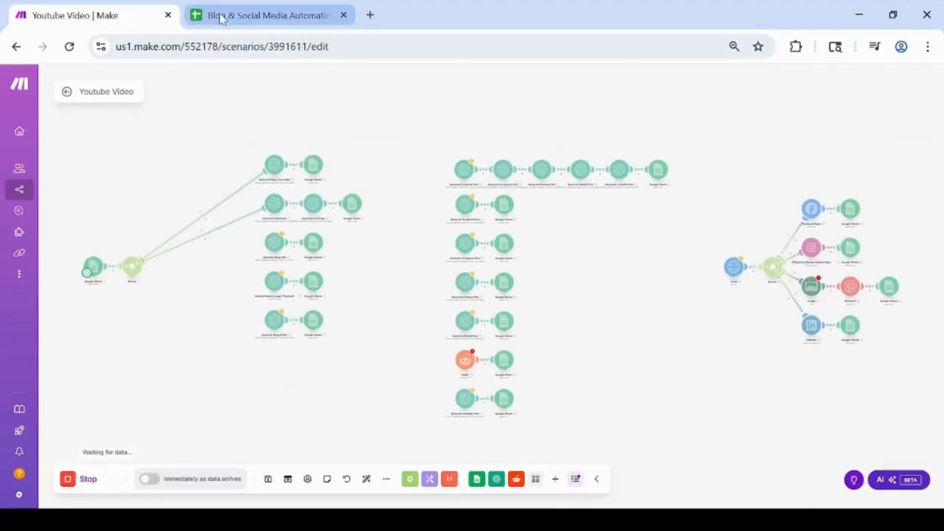
left_click(263, 16)
left_click(555, 263)
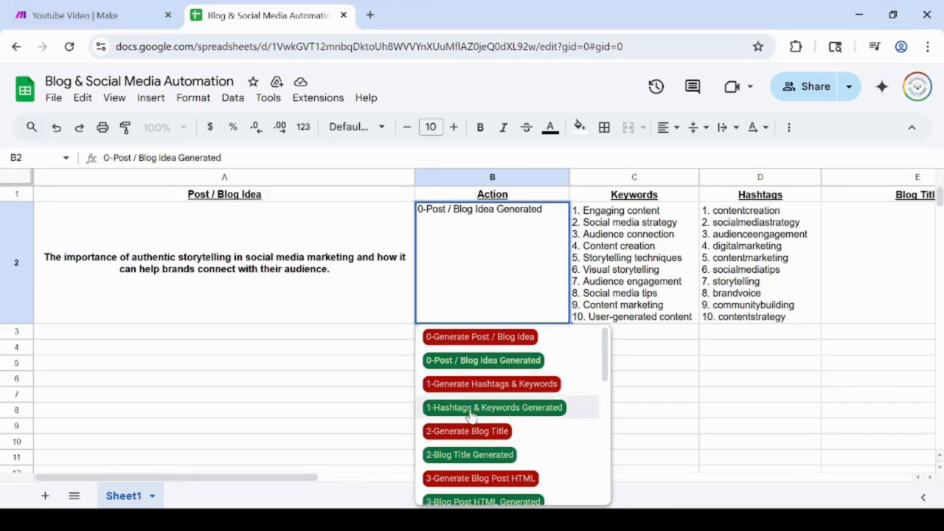
left_click(480, 385)
left_click(101, 14)
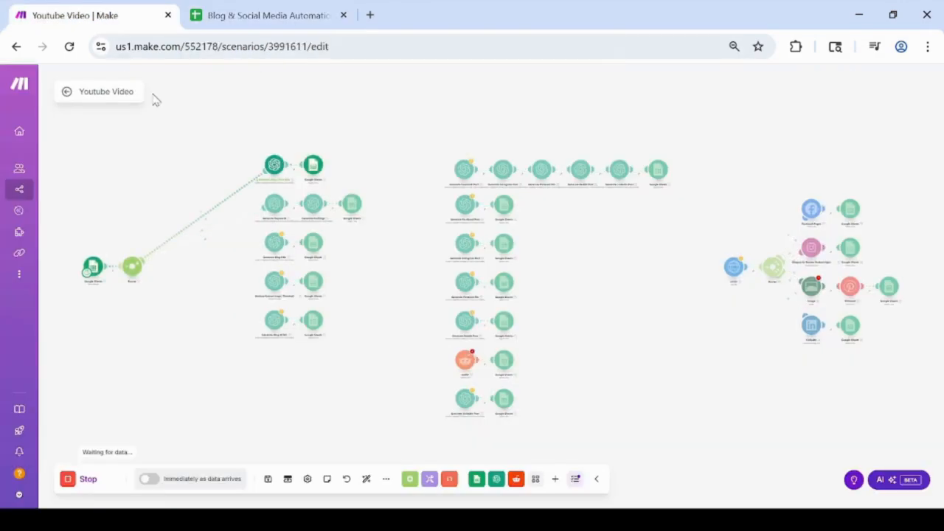
left_click(262, 16)
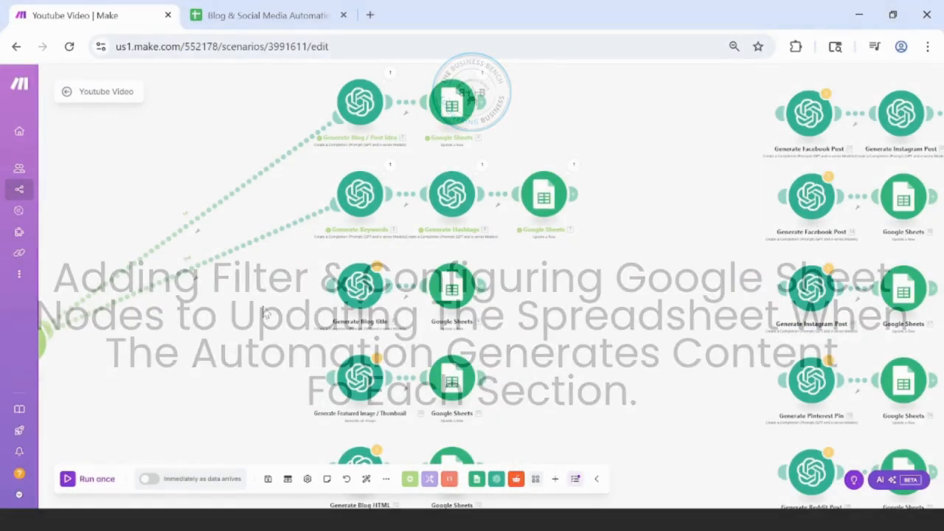
- Label the filter on Make's router-to-Generate Keywords route "Generate Hashtags & Keywords" and map Row values B from Watch Changes as its condition's first value
left_click(209, 264)
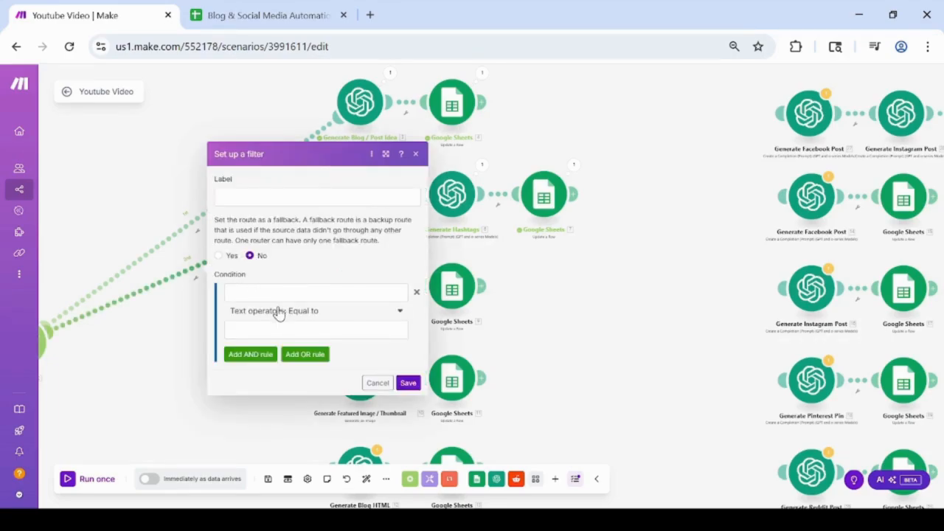
left_click(281, 293)
left_click(294, 195)
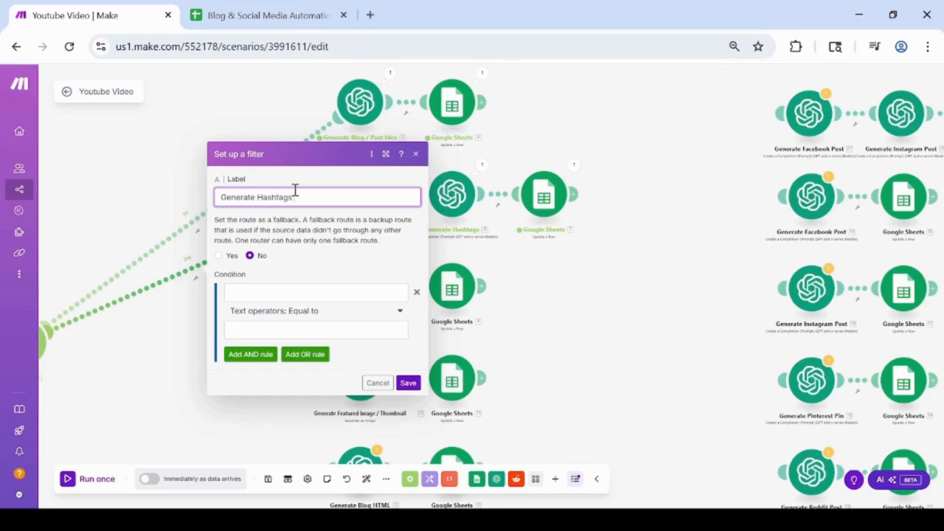
left_click(313, 293)
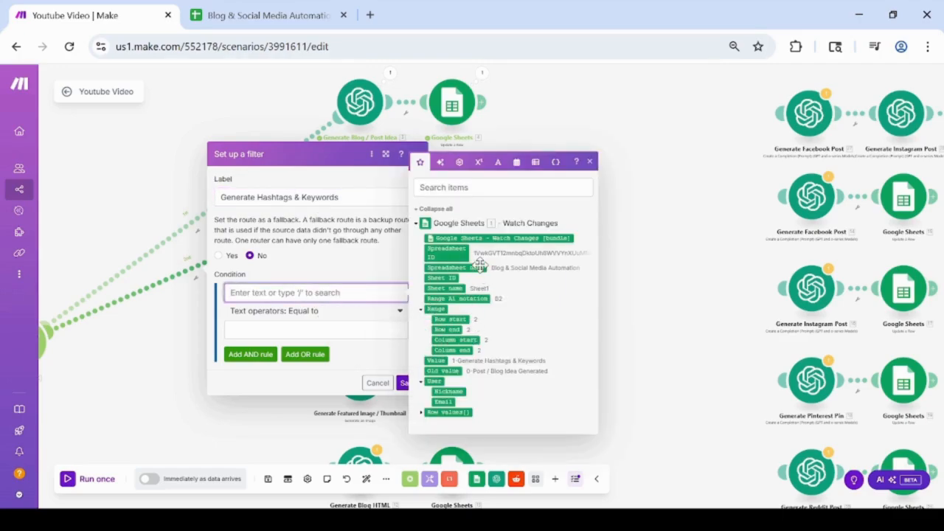
left_click(425, 414)
left_click(436, 359)
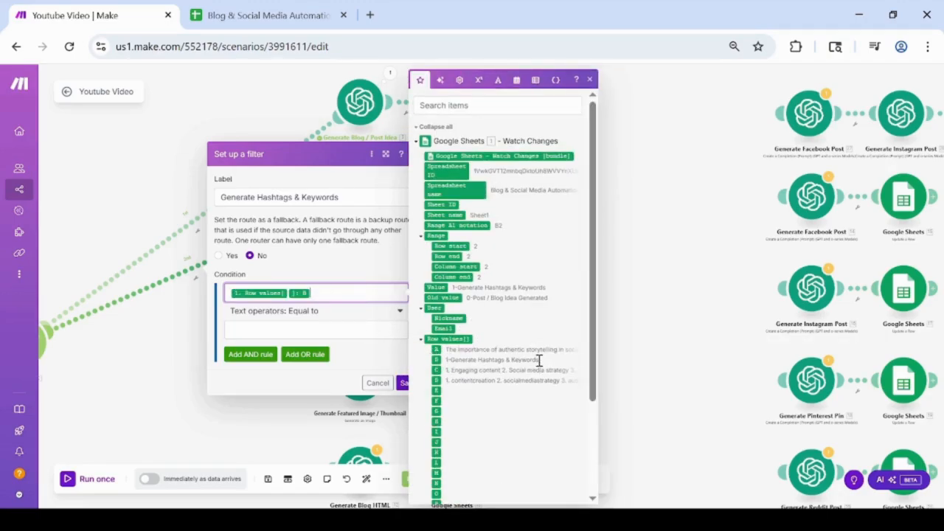
- In the Google Sheets spreadsheet, set the Action in cell B2 to 1-Generate Hashtags & Keywords and copy its text
left_click(288, 331)
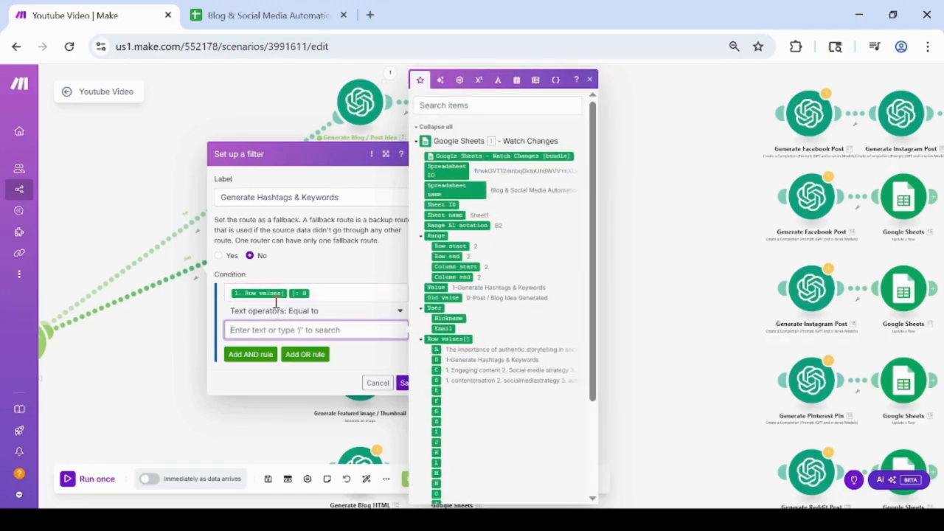
left_click(240, 18)
left_click(552, 267)
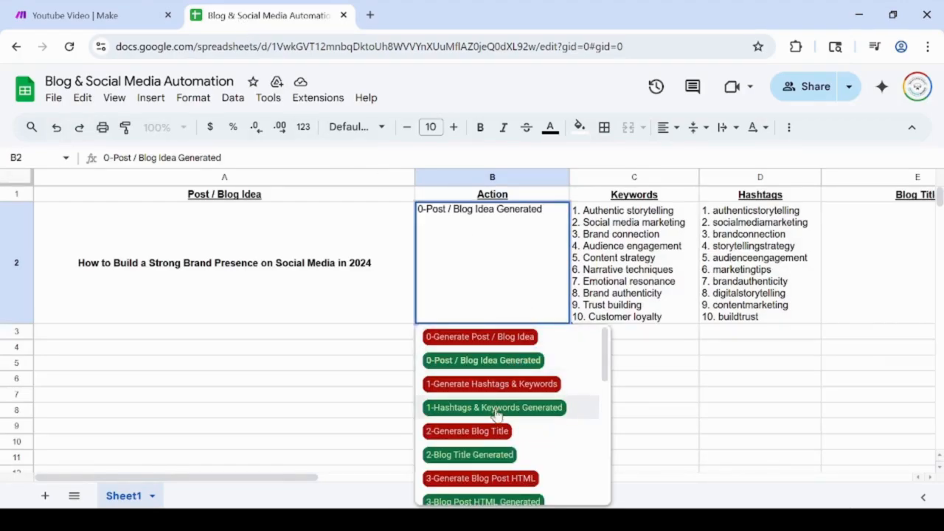
left_click(484, 383)
double_click(446, 272)
triple_click(458, 210)
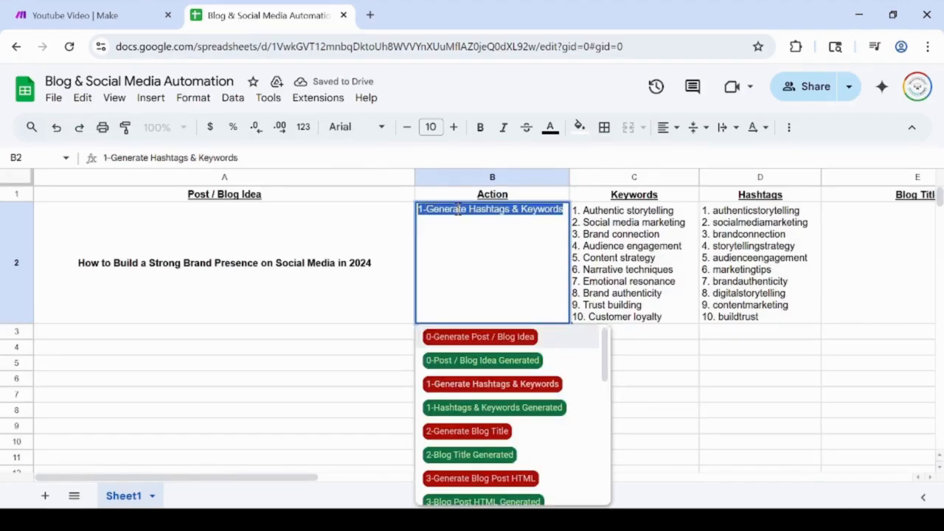
key("ctrl+c")
- Back in Make, paste 1-Generate Hashtags & Keywords as the filter's Equal to comparison value and save the filter
left_click(105, 15)
left_click(309, 329)
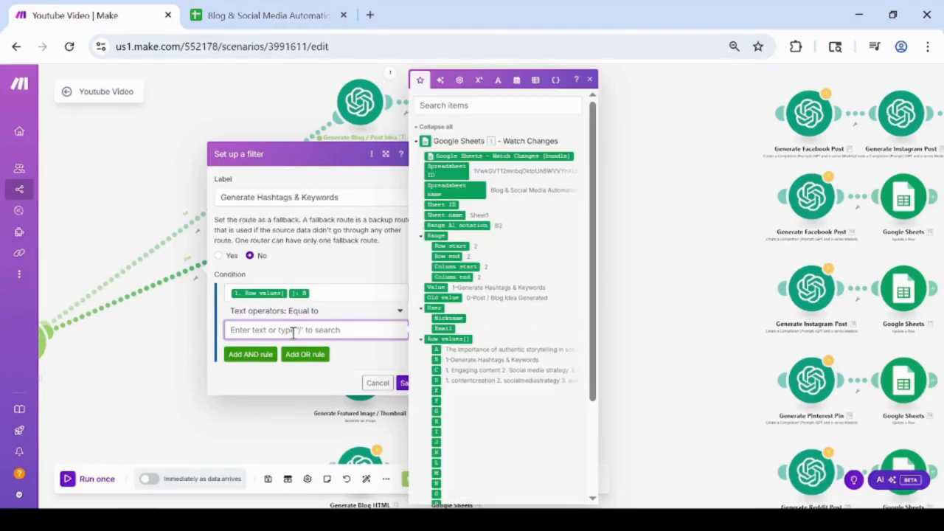
key("ctrl+v")
left_click(404, 383)
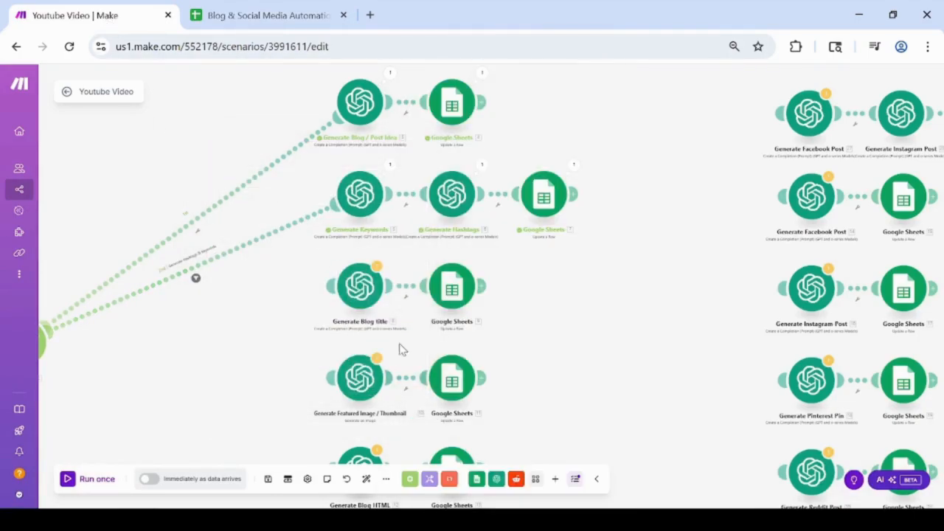
- Open the Google Sheets module ending the hashtags route, then in the spreadsheet set B2 to 1-Hashtags & Keywords Generated and copy that text
left_click(544, 196)
scroll(644, 391, "down", 5)
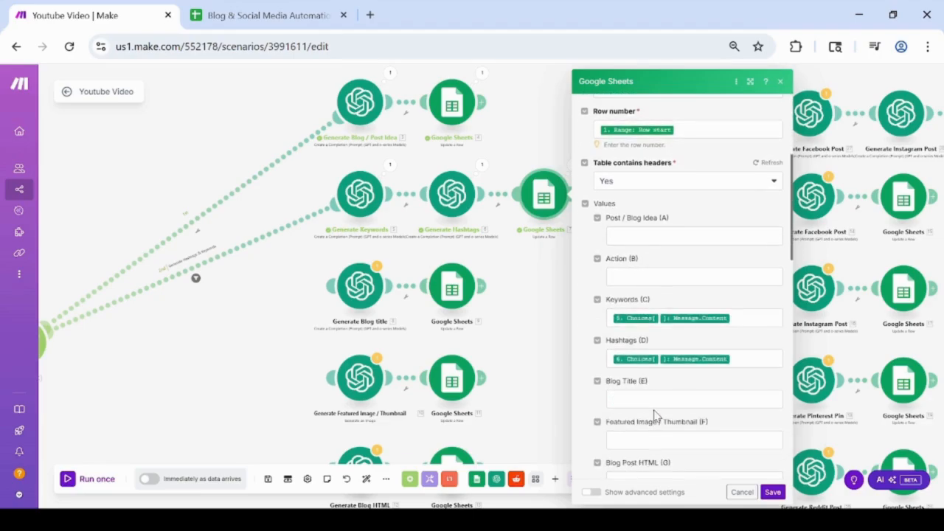
scroll(654, 415, "up", 2)
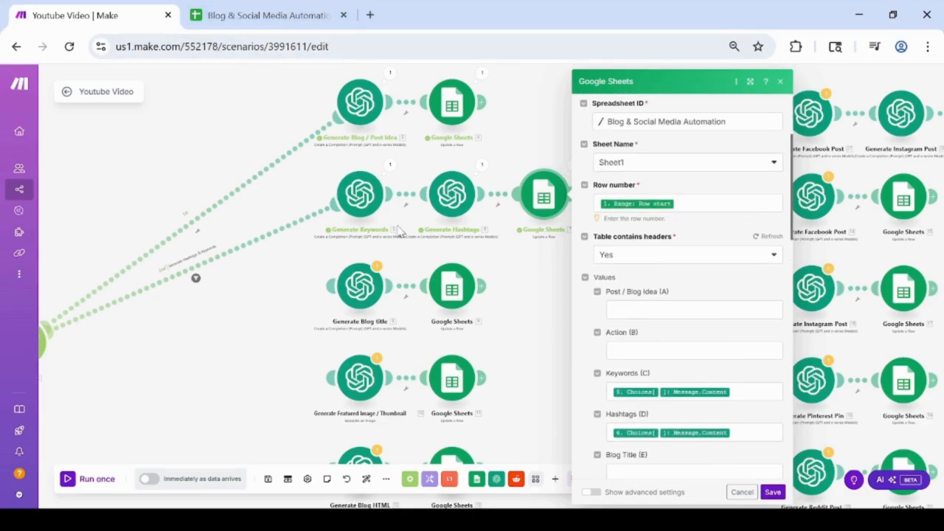
left_click(258, 14)
left_click(478, 407)
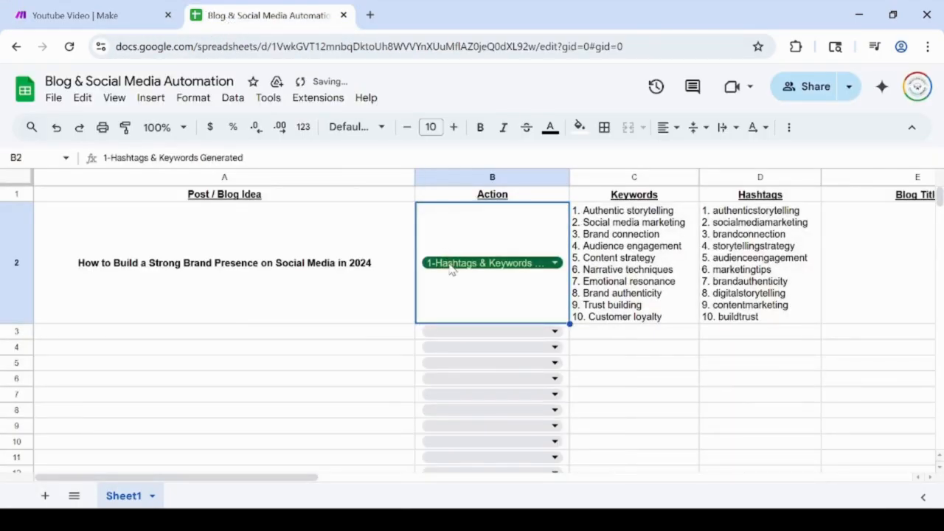
double_click(449, 224)
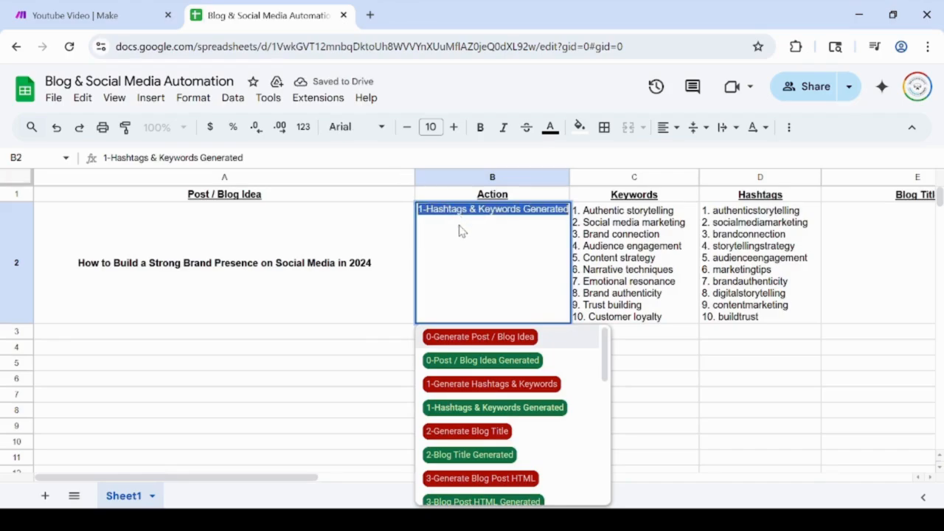
left_click(461, 230)
left_click(388, 330)
left_click(455, 272)
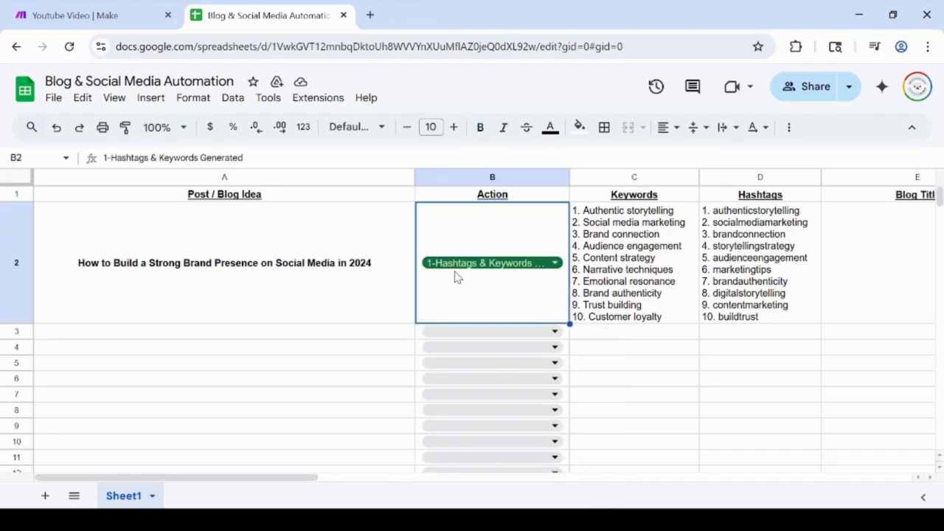
- Set cell B2 to 0-Post / Blog Idea Generated, then save the Make module with Action (B) set to 1-Hashtags & Keywords Generated
left_click(555, 263)
left_click(489, 361)
left_click(109, 15)
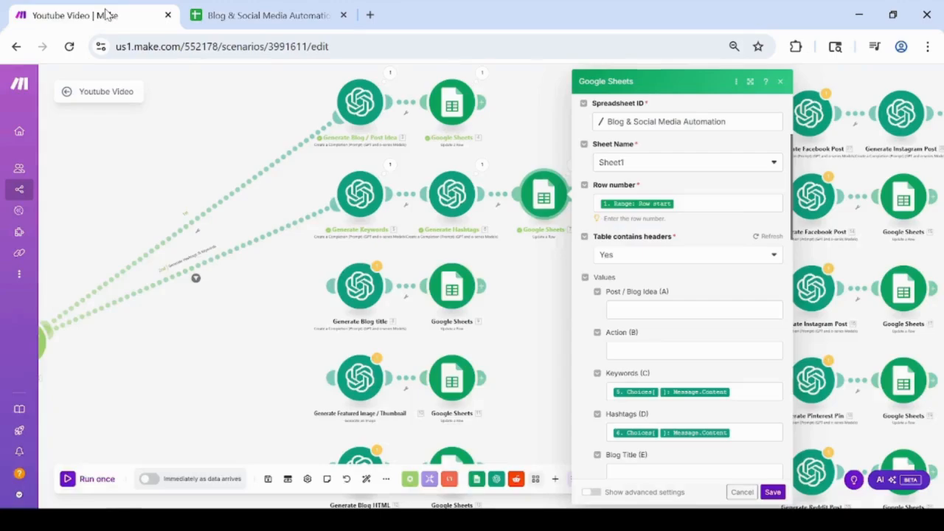
left_click(632, 351)
key("ctrl+v")
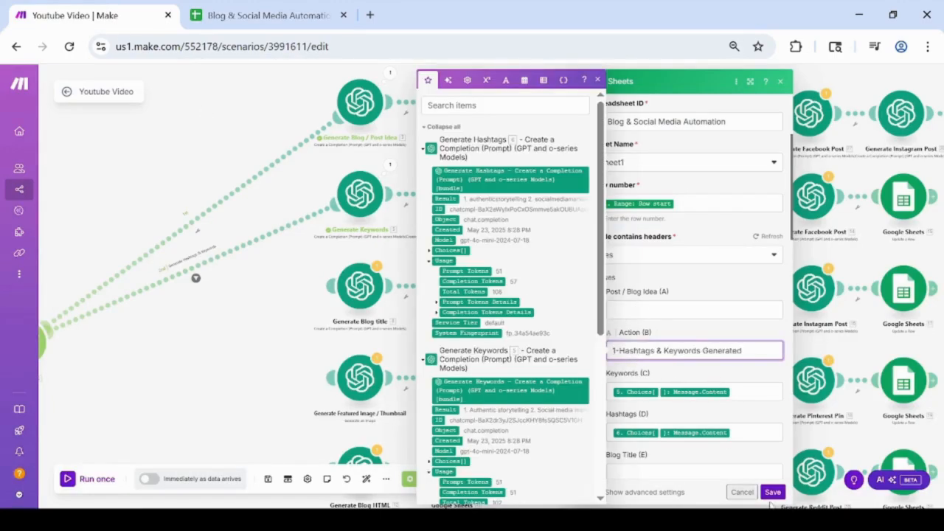
left_click(772, 492)
- Open a filter on the route from the router to Generate Blog / Post Idea and label it Generate Blog / Post Idea
left_click_drag(231, 371, 421, 402)
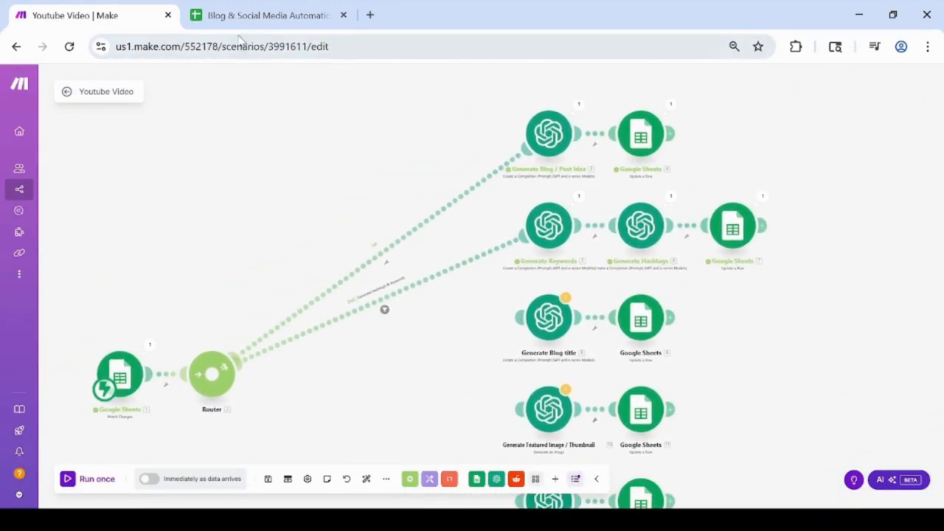
left_click(371, 264)
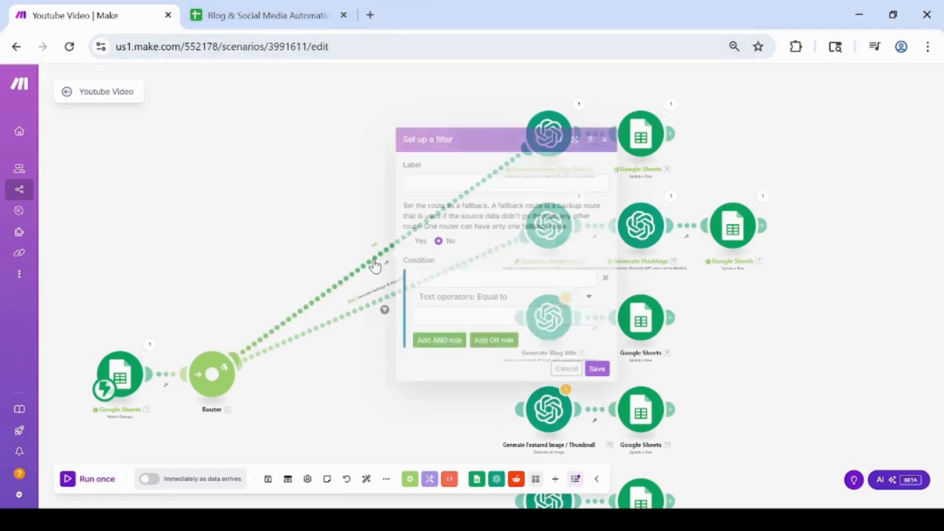
left_click(443, 181)
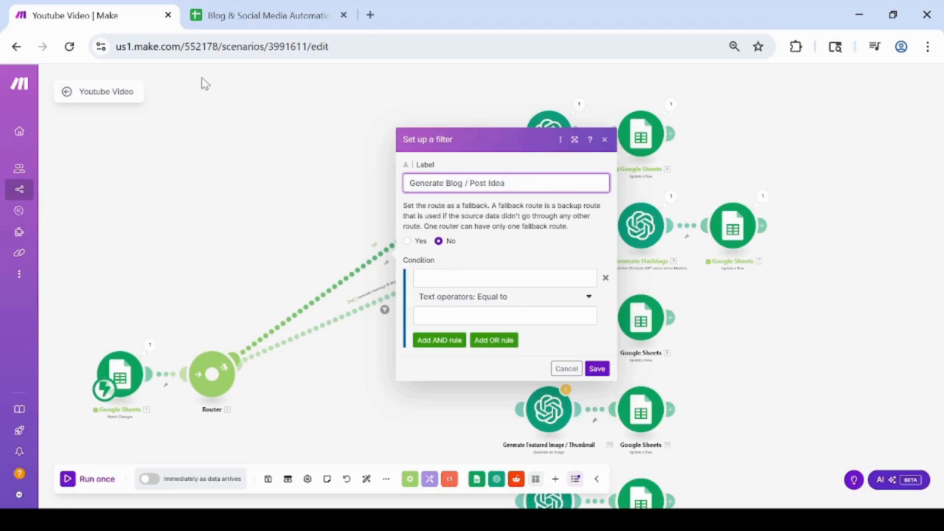
- In the spreadsheet, set the Action in cell B2 to 0-Generate Post / Blog Idea and copy its text
left_click(268, 15)
left_click(558, 263)
left_click(483, 338)
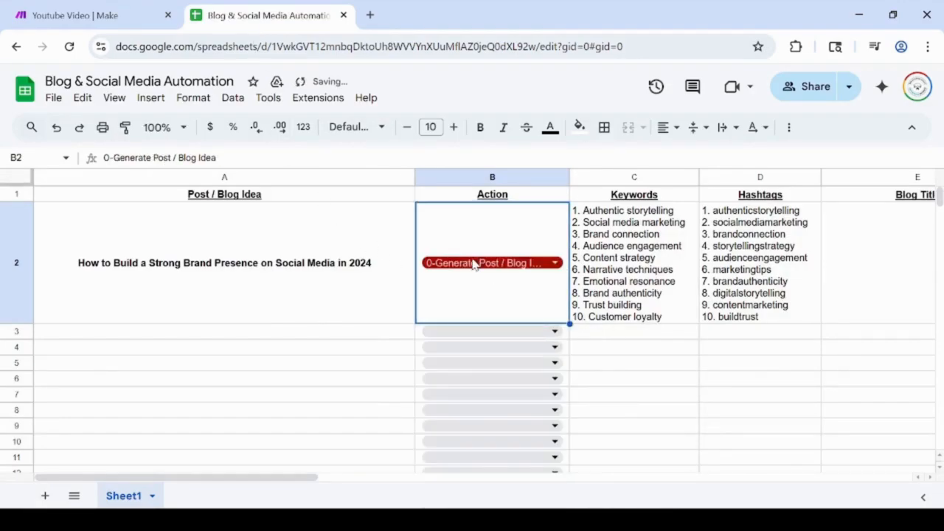
double_click(474, 264)
triple_click(461, 209)
key("ctrl+c")
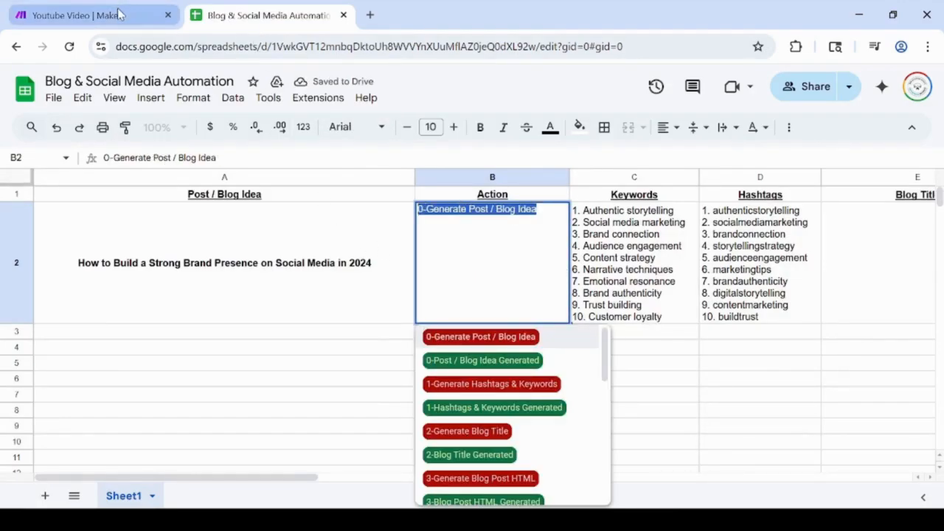
- In Make, set the filter condition to Row values B Equal to 0-Generate Post / Blog Idea and save it
left_click(118, 14)
left_click(446, 277)
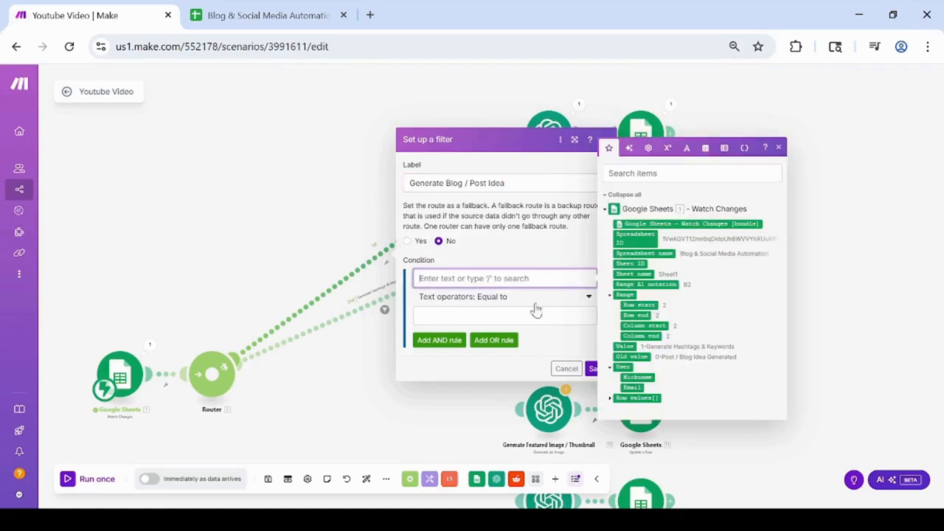
left_click(625, 359)
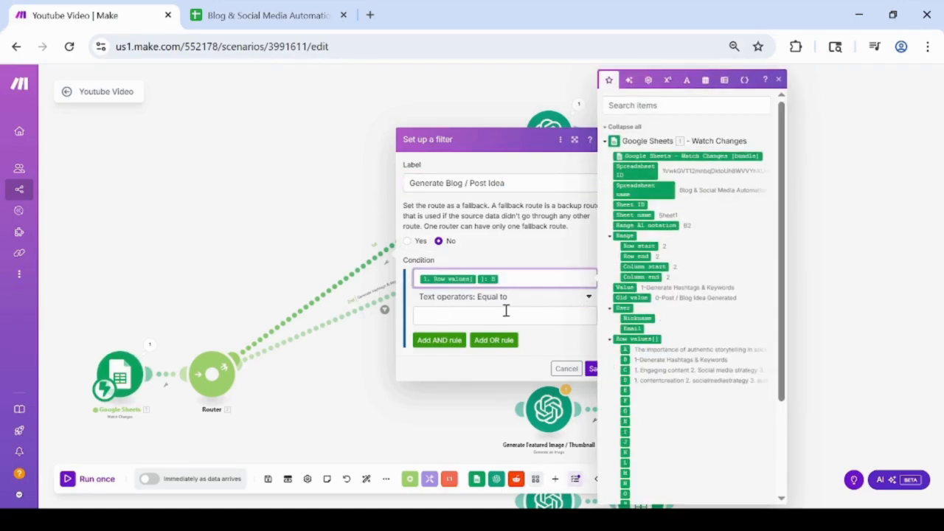
left_click(506, 315)
key("ctrl+v")
left_click(588, 369)
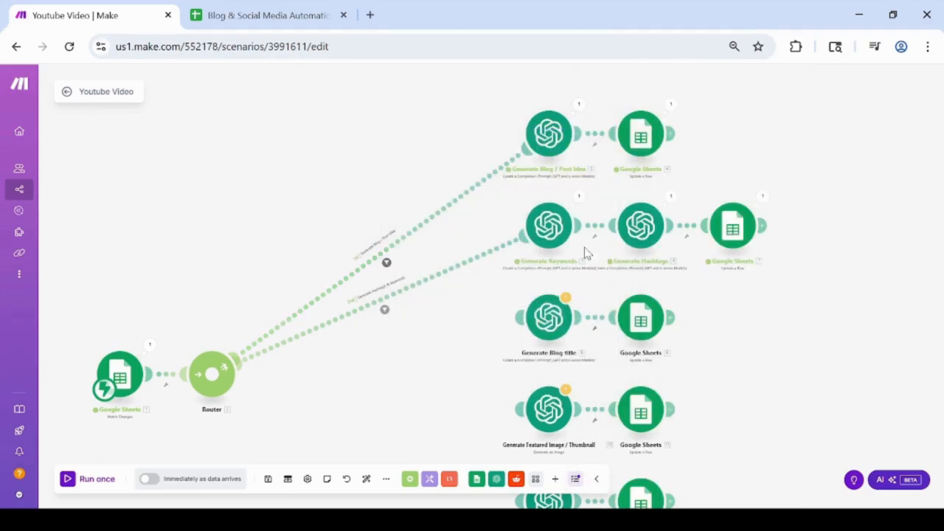
- Check the blog idea route's Google Sheets module Action value against the spreadsheet's Action dropdown options
left_click(642, 133)
scroll(769, 382, "down", 2)
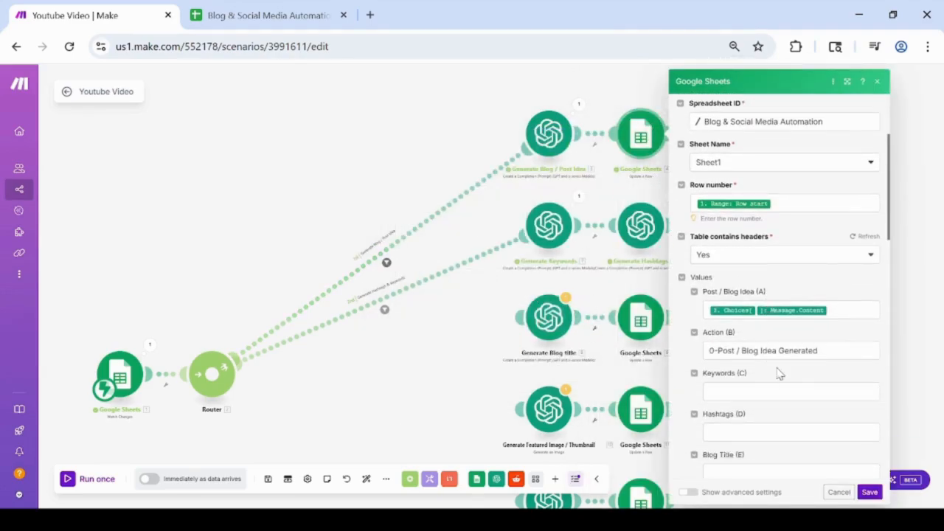
left_click(868, 493)
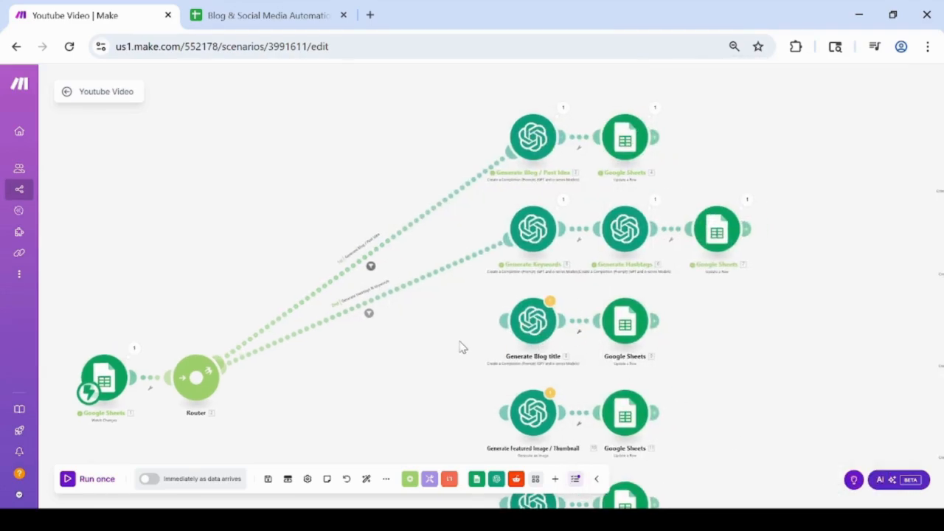
left_click(249, 16)
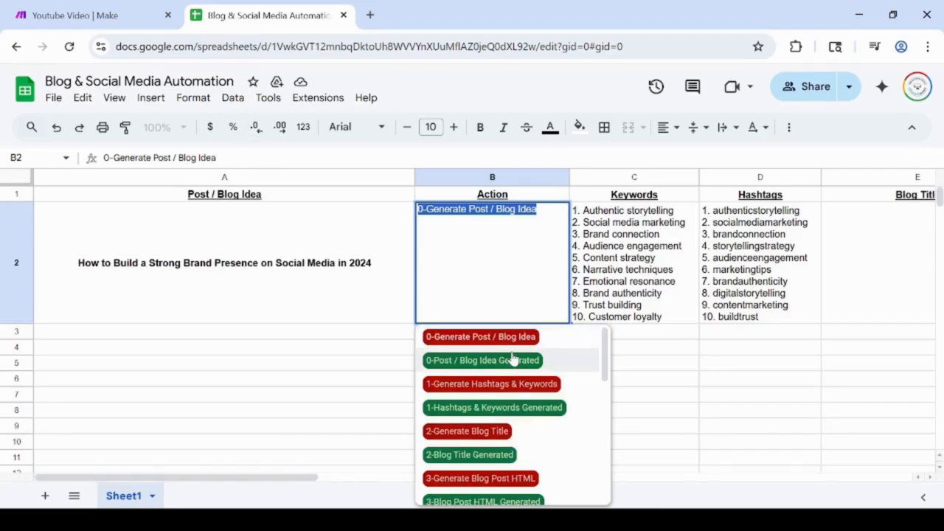
key("ctrl+shift+Tab")
left_click(652, 131)
scroll(797, 357, "down", 2)
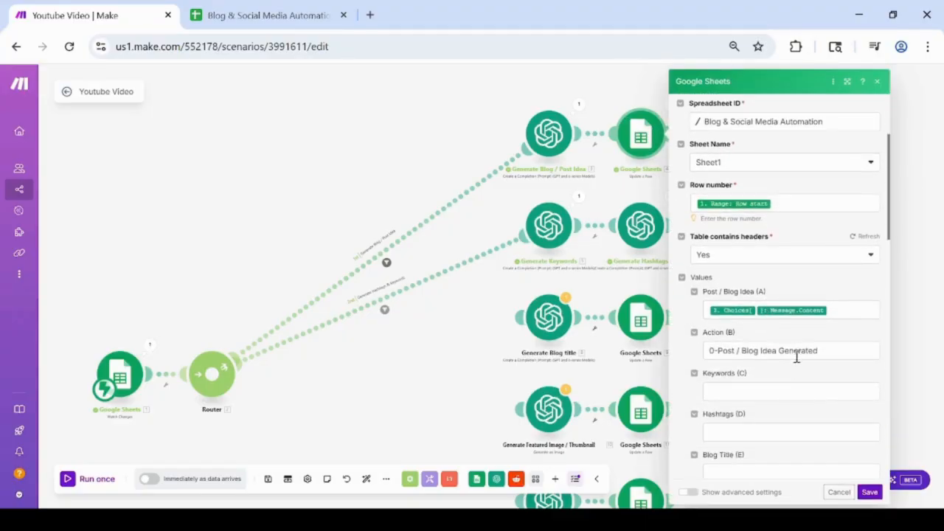
left_click(870, 493)
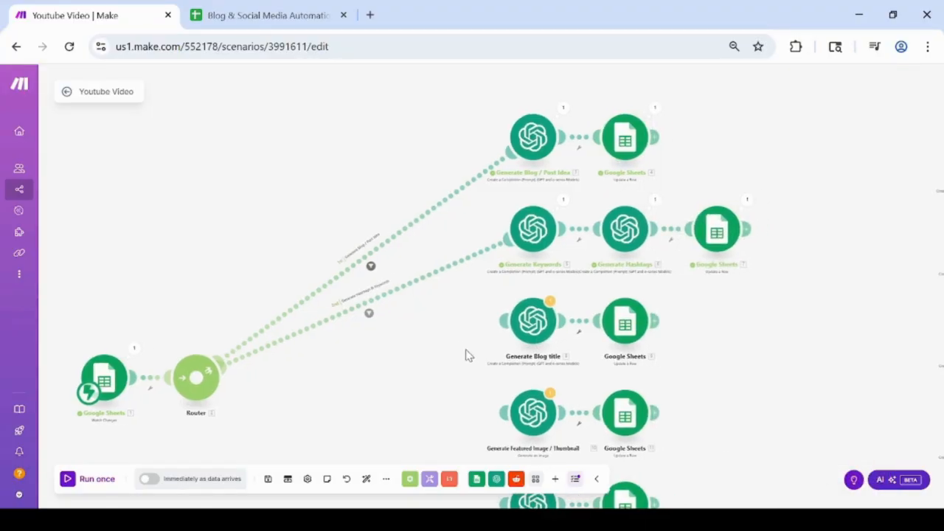
- In the spreadsheet, set B2 to 0-Post / Blog Idea Generated and clear the Keywords and Hashtags cells C2 and D2
left_click(247, 16)
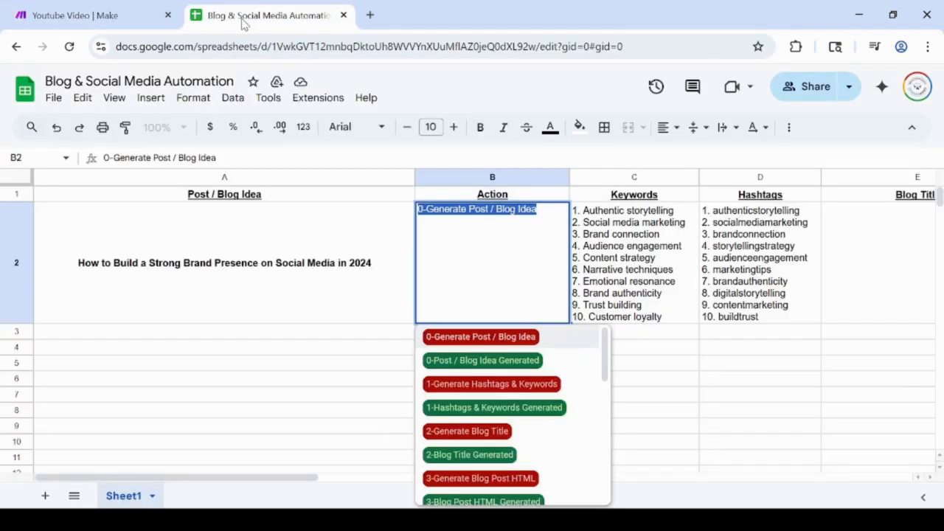
left_click(507, 360)
left_click(619, 281)
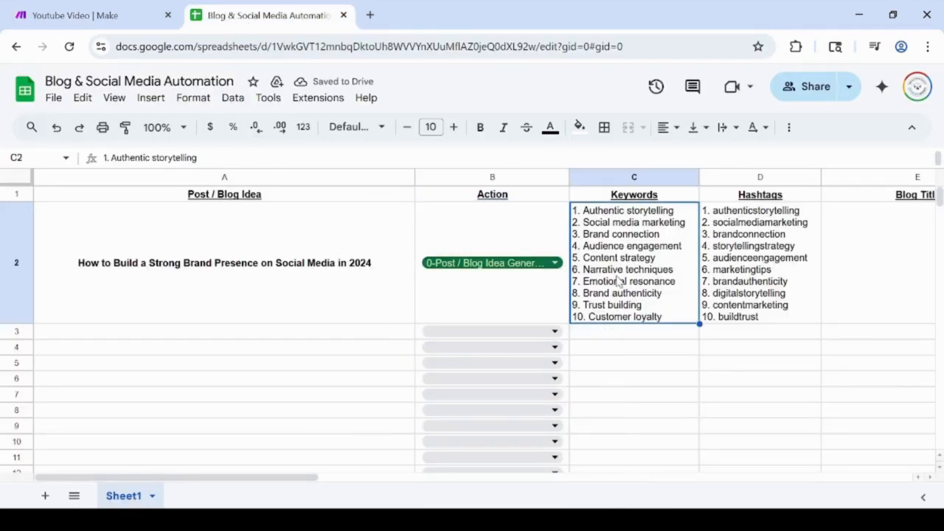
key("Delete")
left_click(743, 281)
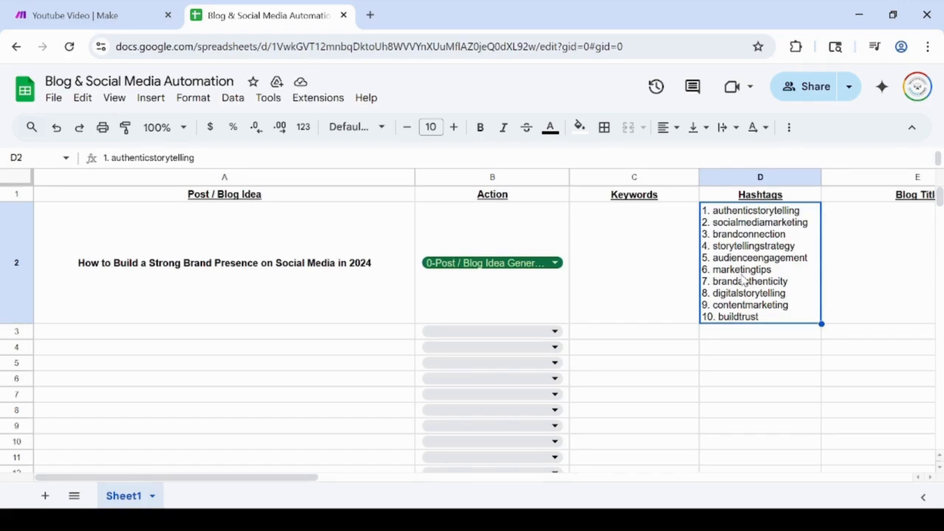
key("Delete")
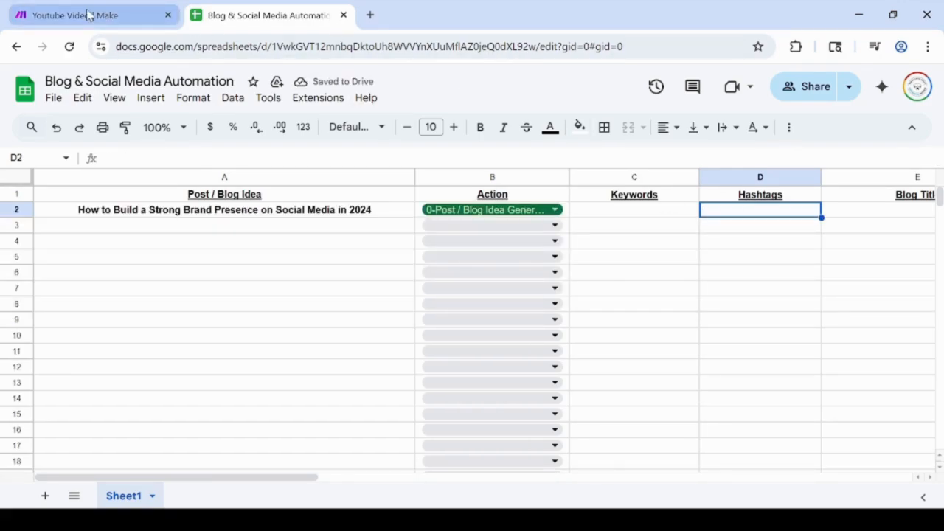
- Run the Make scenario once and trigger it by setting the spreadsheet's cell B2 to 1-Generate Hashtags & Keywords
left_click(87, 15)
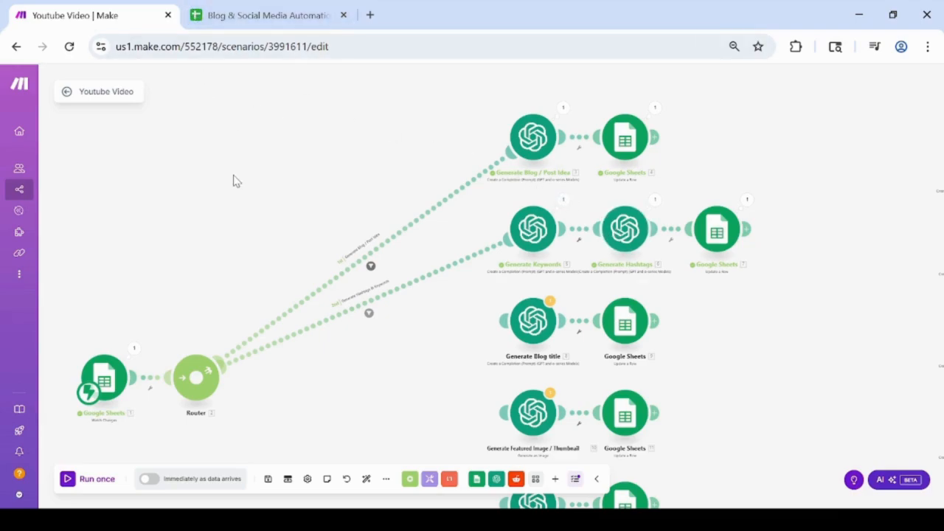
left_click(98, 481)
left_click(214, 22)
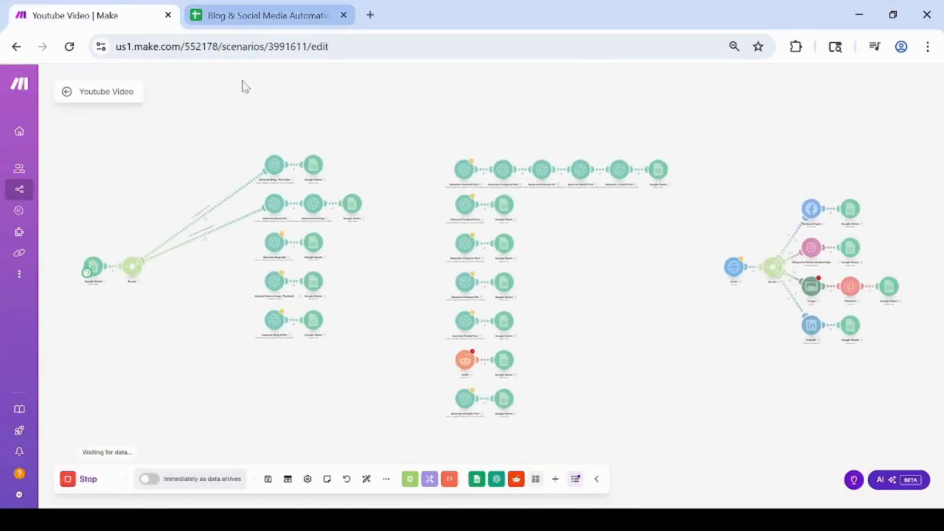
left_click(558, 210)
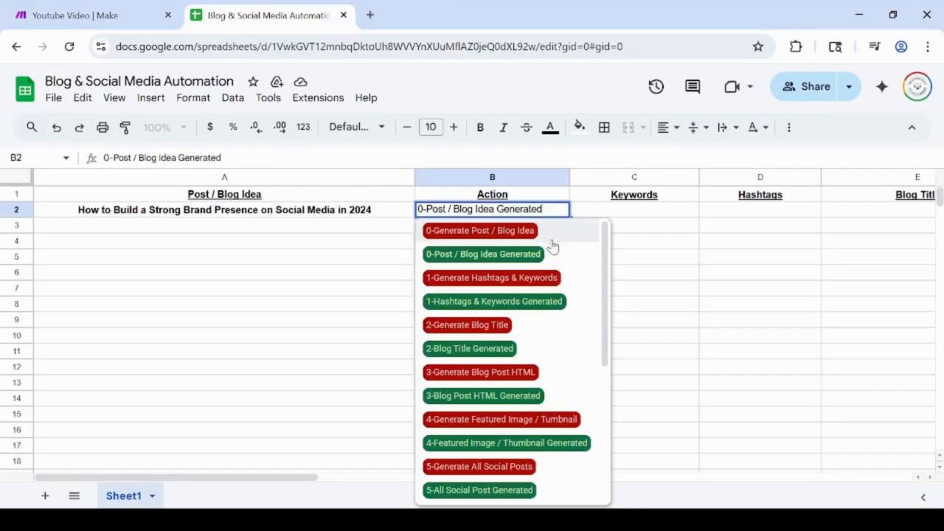
left_click(517, 279)
- Check the scenario's execution in Make, then review the row 2 Keywords and Hashtags and the following columns in the spreadsheet
left_click(127, 22)
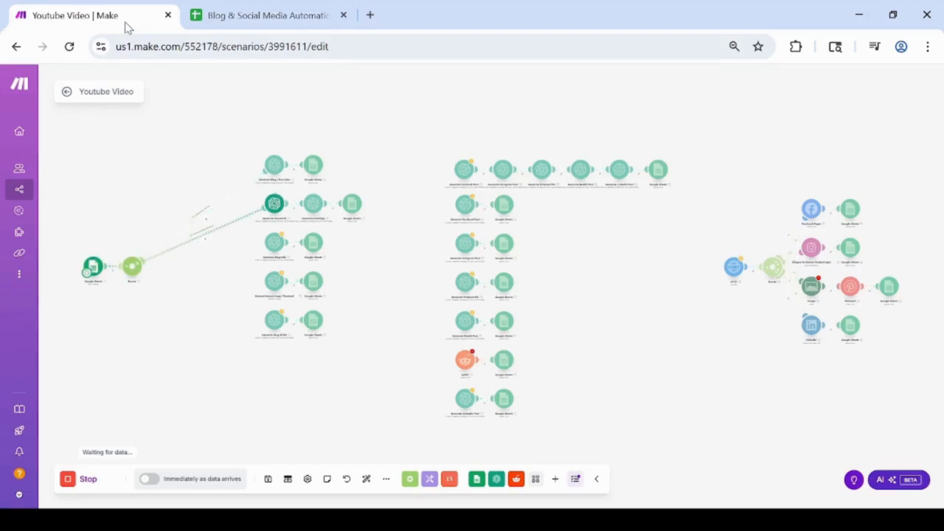
left_click(226, 17)
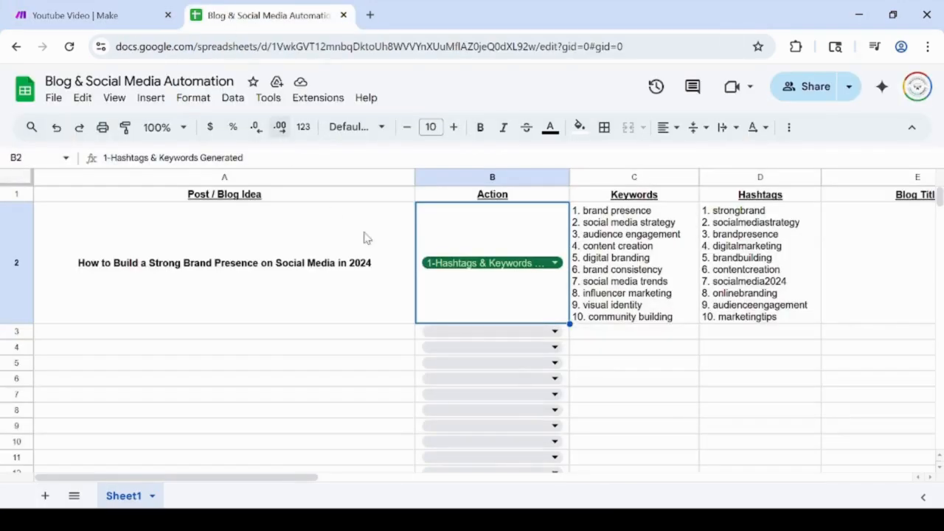
left_click_drag(284, 476, 476, 482)
left_click(426, 291)
left_click(491, 294)
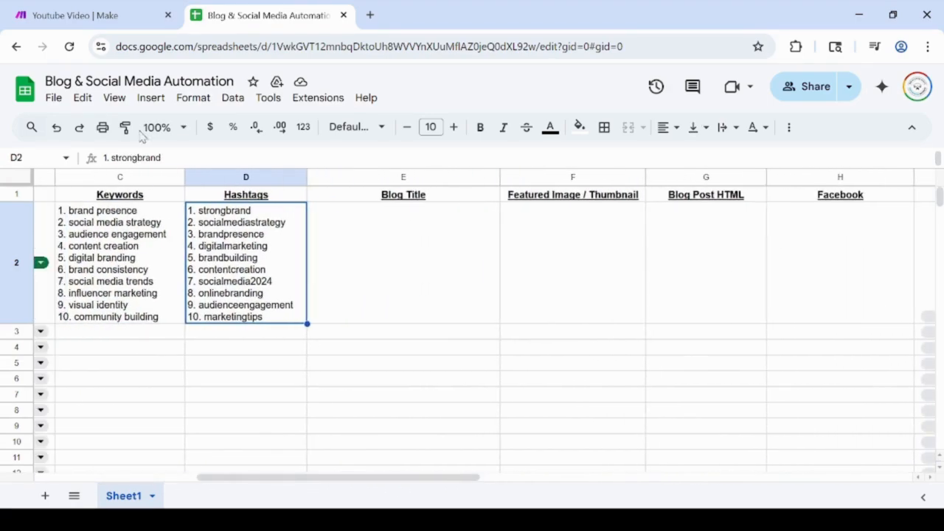
- In Make, set up the blog title route's filter with label Generate Blog Title and Row values B as the Equal to condition's first operand
left_click(81, 16)
scroll(236, 254, "up", 5)
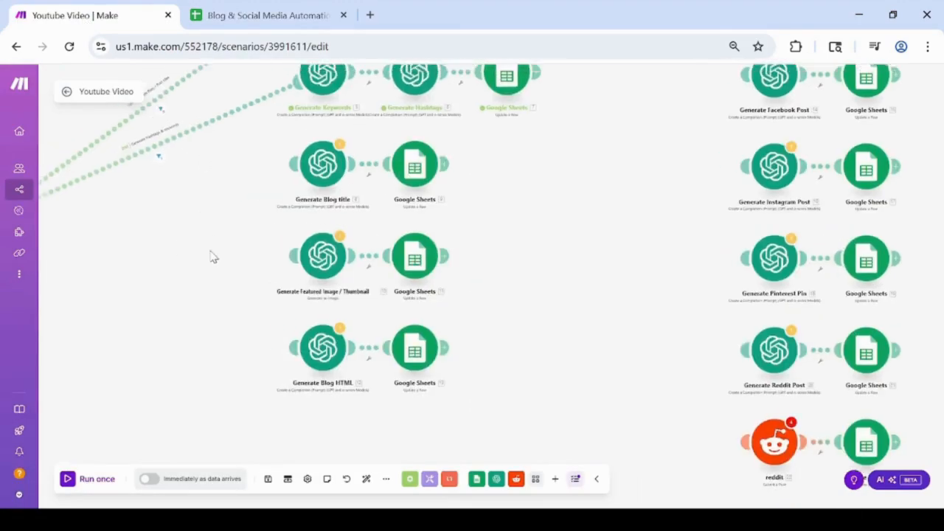
left_click_drag(211, 258, 480, 273)
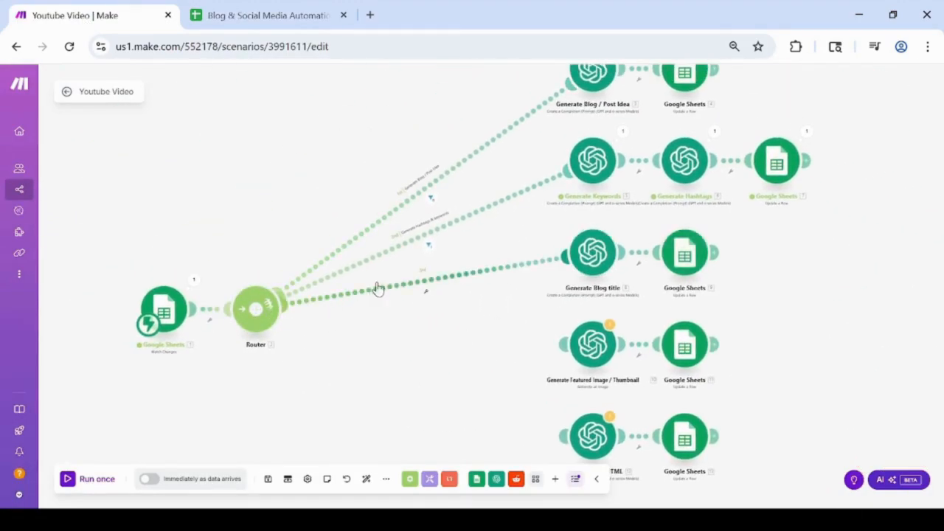
left_click(426, 289)
left_click(472, 213)
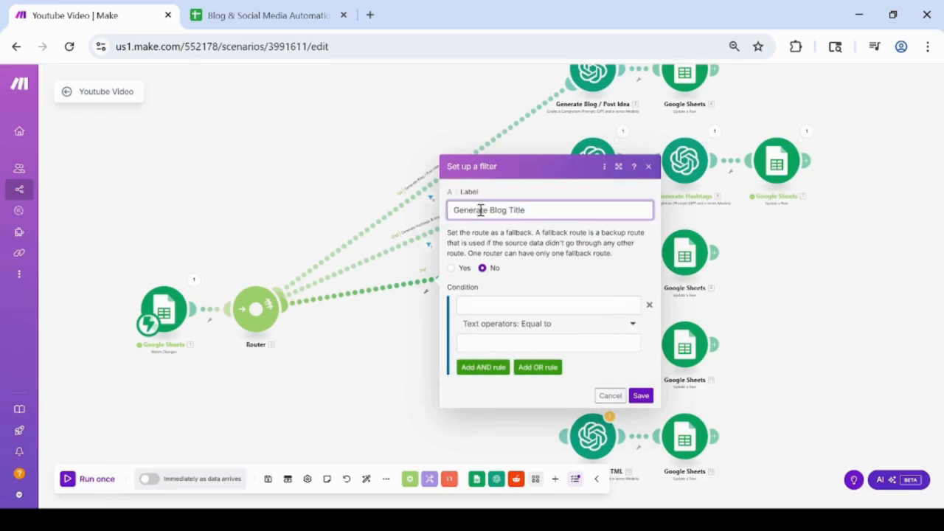
left_click(488, 306)
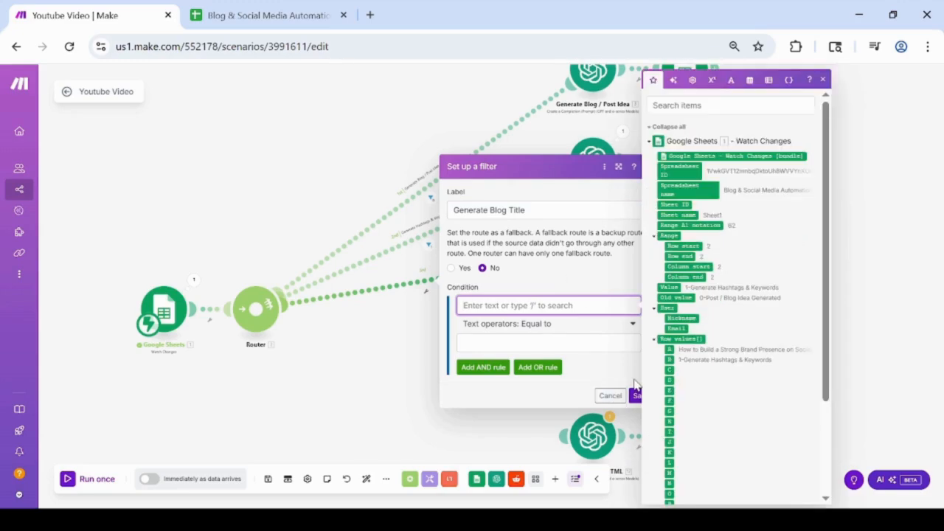
left_click(668, 366)
left_click(528, 347)
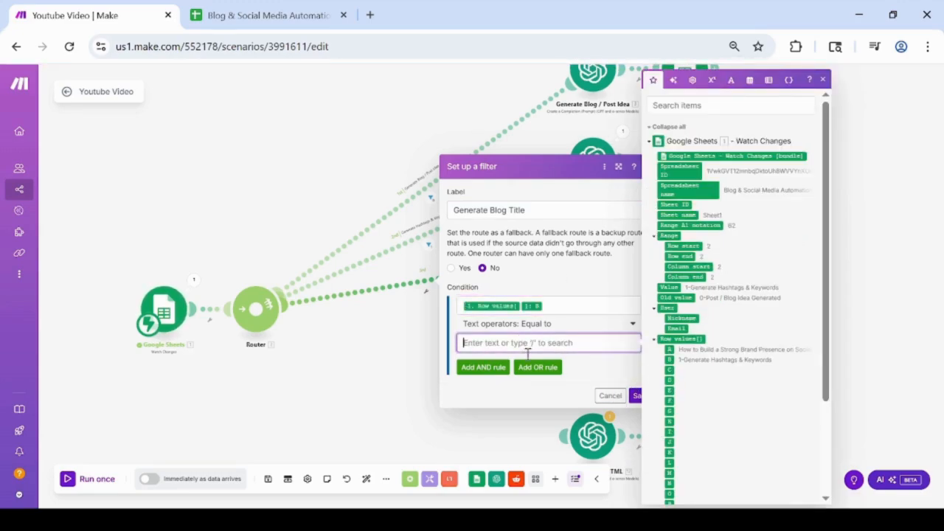
- Copy the Action text 2-Generate Blog Title from the spreadsheet's cell B2, then set B2 back to 1-Hashtags & Keywords Generated
left_click(265, 14)
scroll(193, 450, "left", 5)
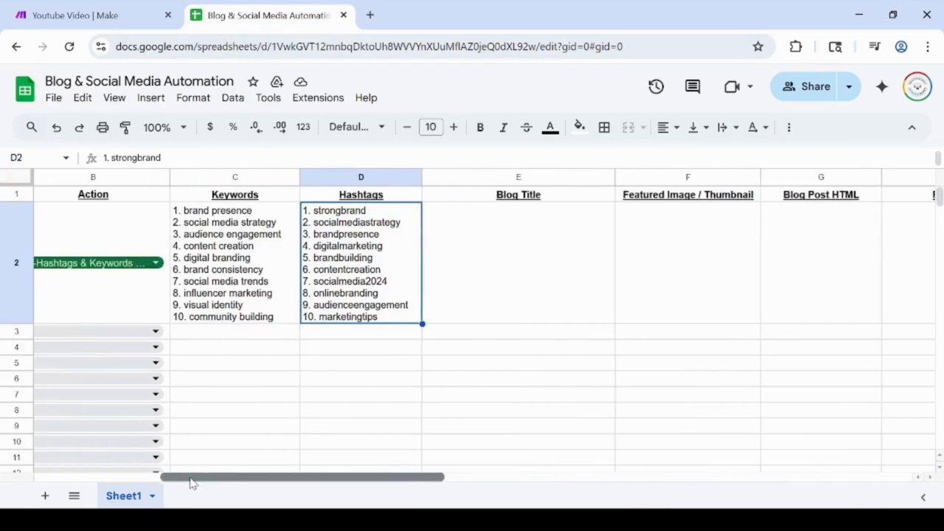
left_click(276, 275)
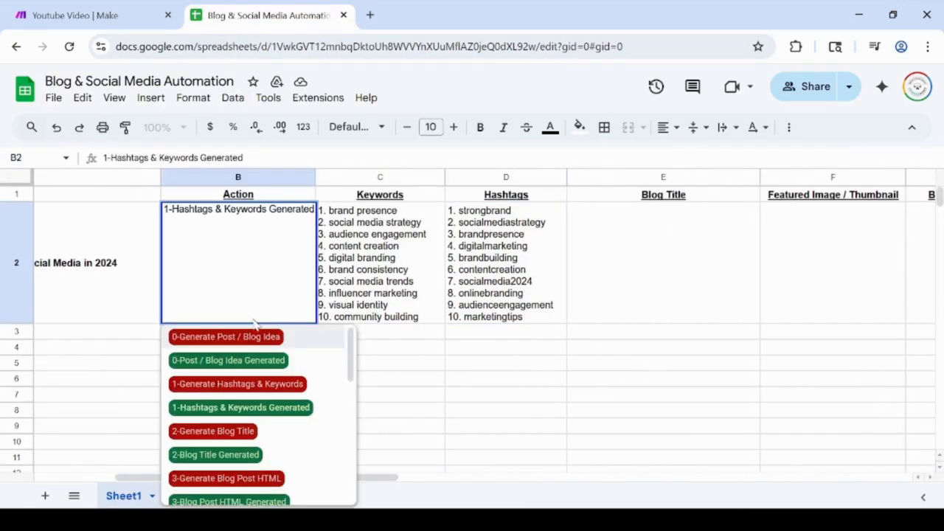
left_click(234, 431)
double_click(223, 239)
key("ctrl+c")
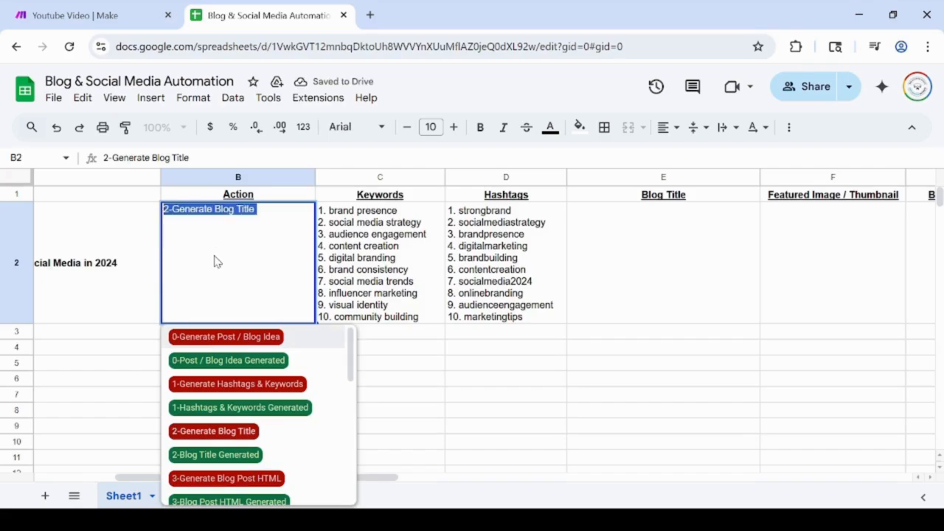
left_click(244, 407)
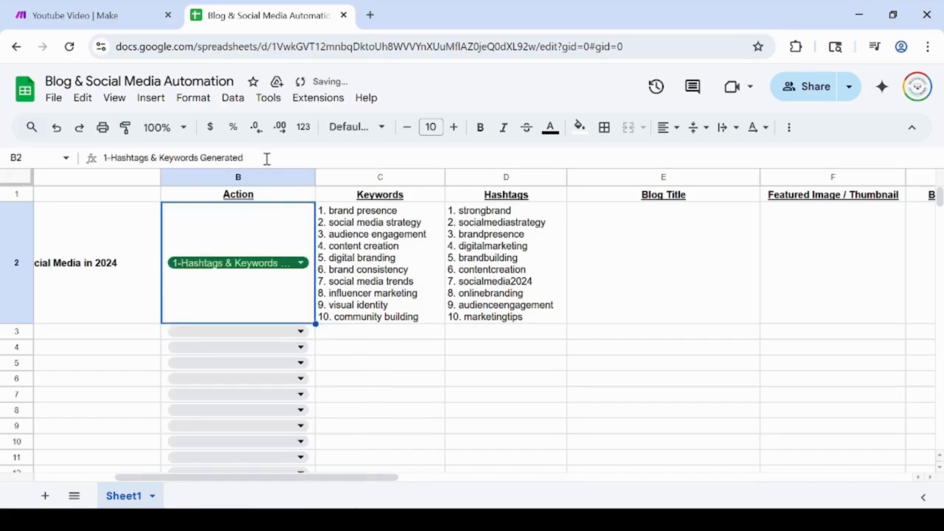
- In Make, set the filter condition's comparison value to 2-Generate Blog Title and save the filter
left_click(120, 27)
left_click(500, 344)
key("ctrl+v")
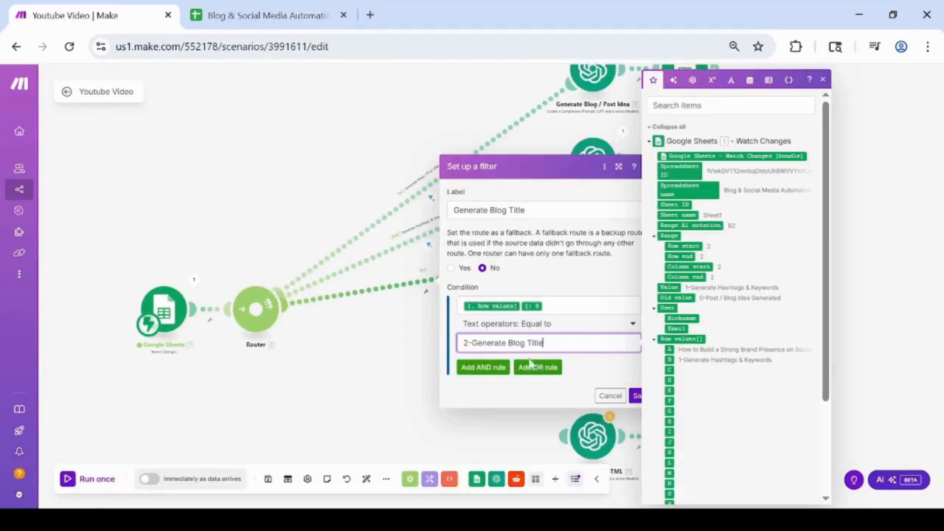
left_click(637, 397)
- Open the Generate Blog title OpenAI module and set its model to gpt-4o-mini (system)
left_click_drag(483, 343, 266, 390)
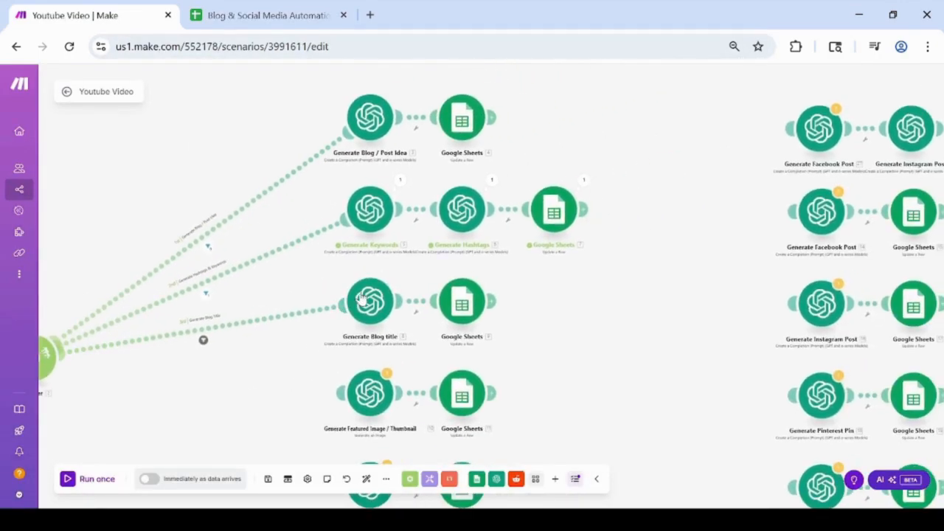
left_click(361, 297)
left_click(477, 295)
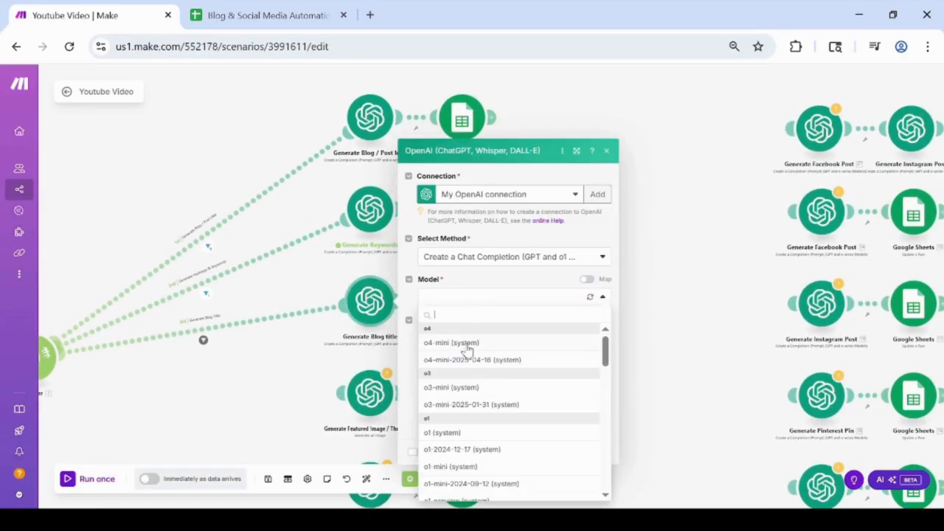
scroll(466, 350, "down", 5)
left_click(490, 400)
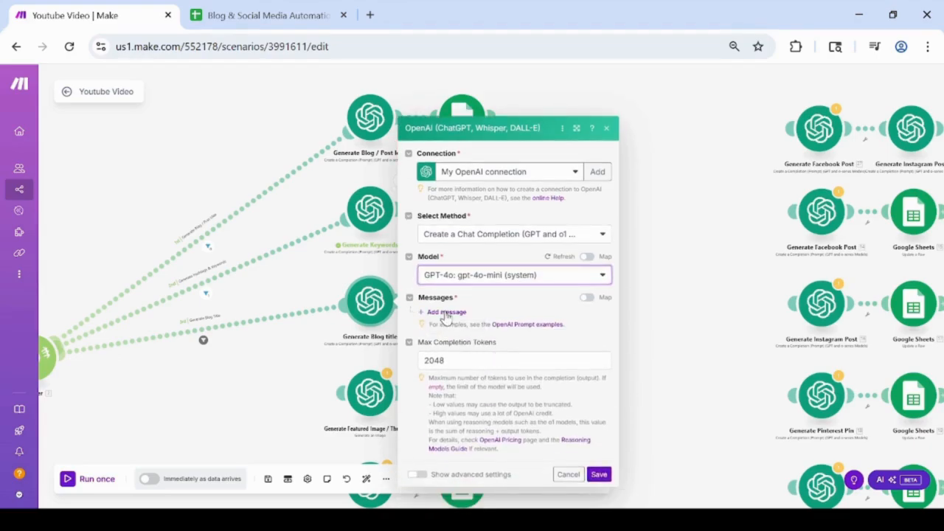
- Add a User message reading "Please give me a SEO optimized title for a blog post using this idea:" followed by row value A and save
left_click(469, 312)
left_click(464, 316)
left_click(476, 332)
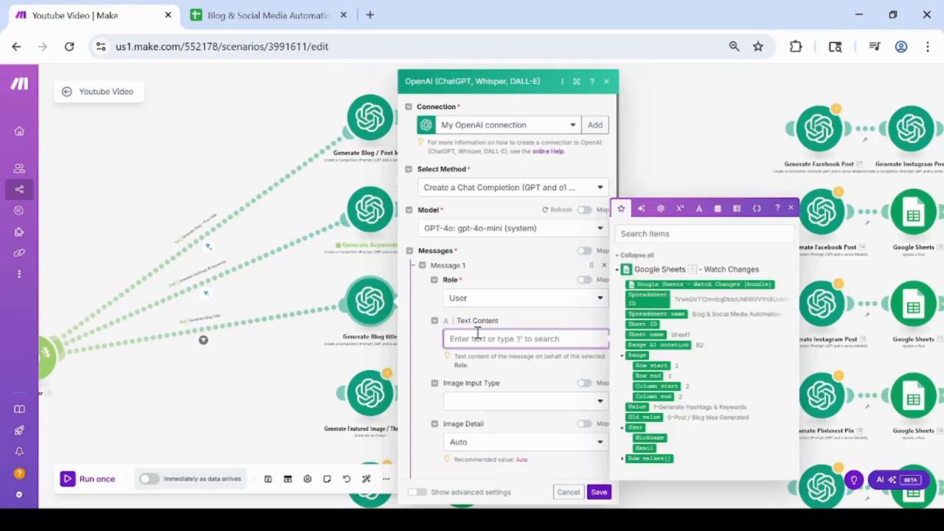
type("Please give me a SEO optimized tit")
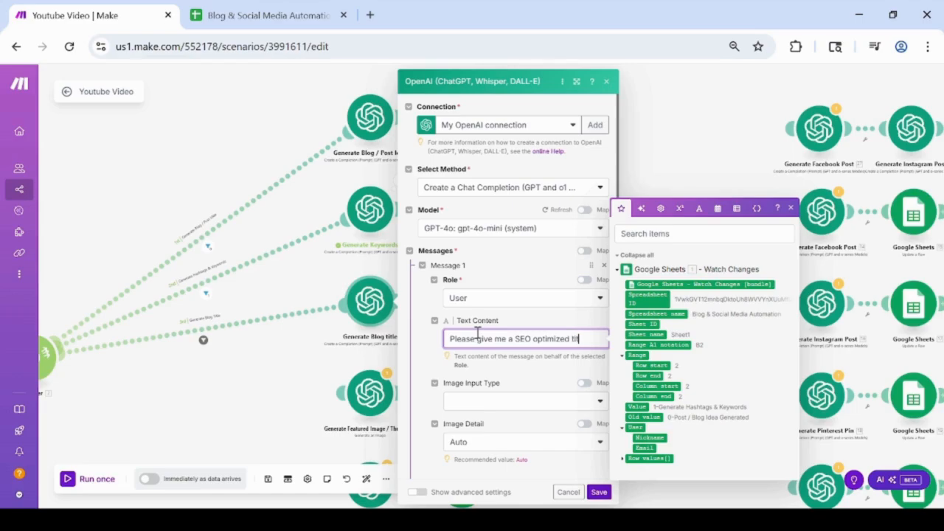
type("for a blog post using this idea:")
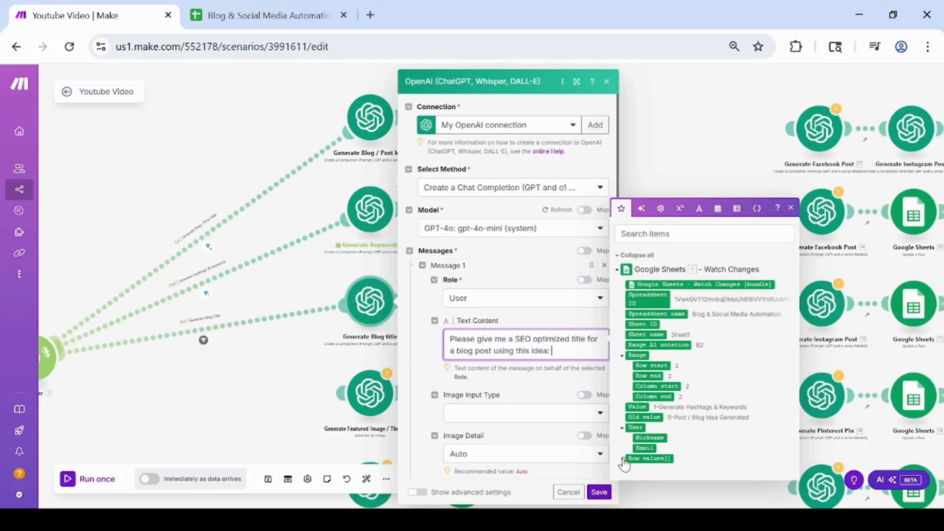
left_click(627, 458)
left_click(637, 349)
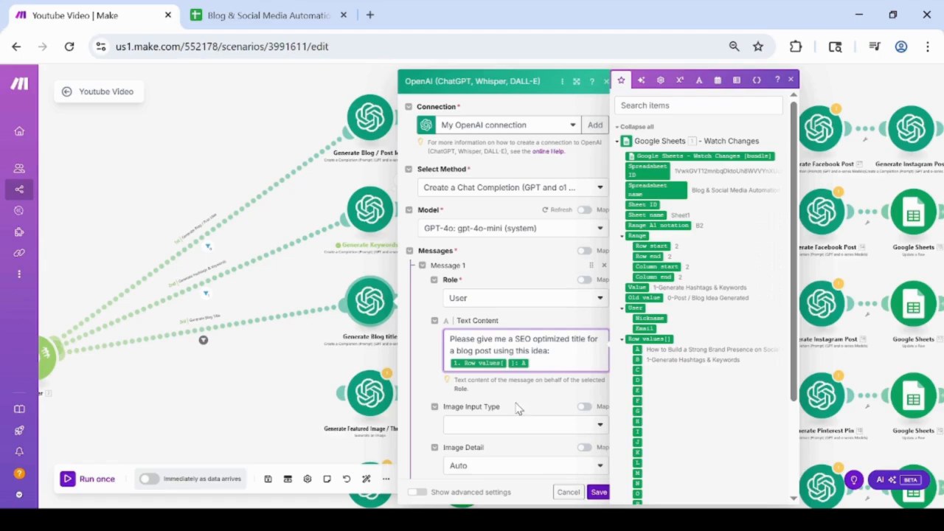
left_click(519, 410)
left_click(599, 493)
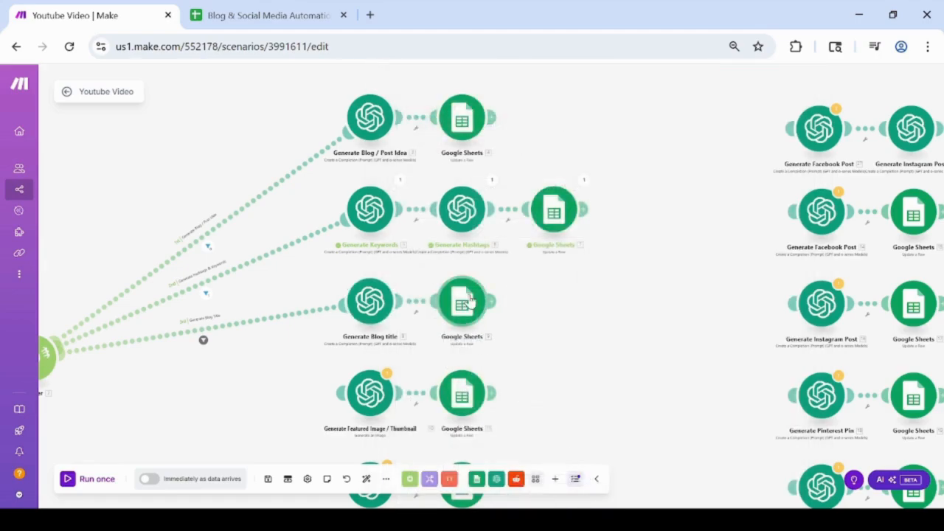
- Point the blog title route's Google Sheets module to Shared with me, the Blog & Social Media Automation spreadsheet and Sheet1
left_click(462, 302)
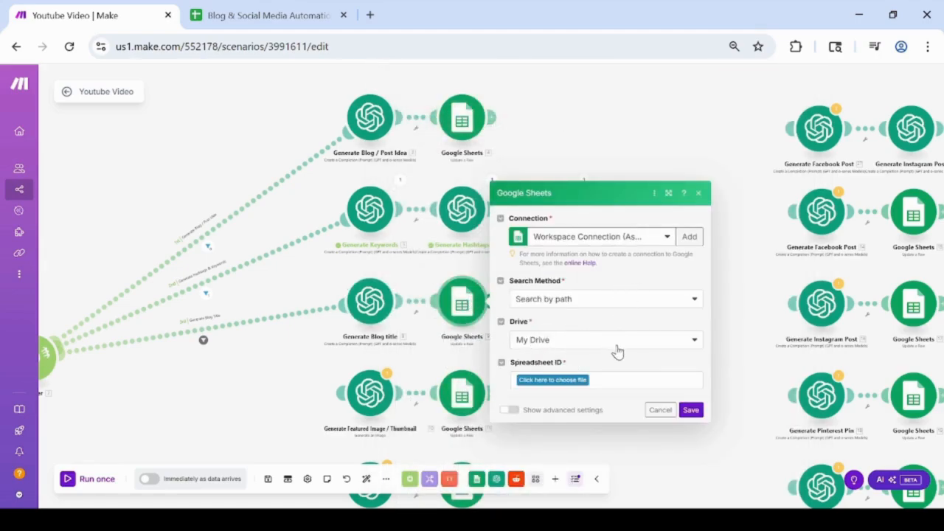
left_click(586, 343)
left_click(553, 374)
left_click(553, 380)
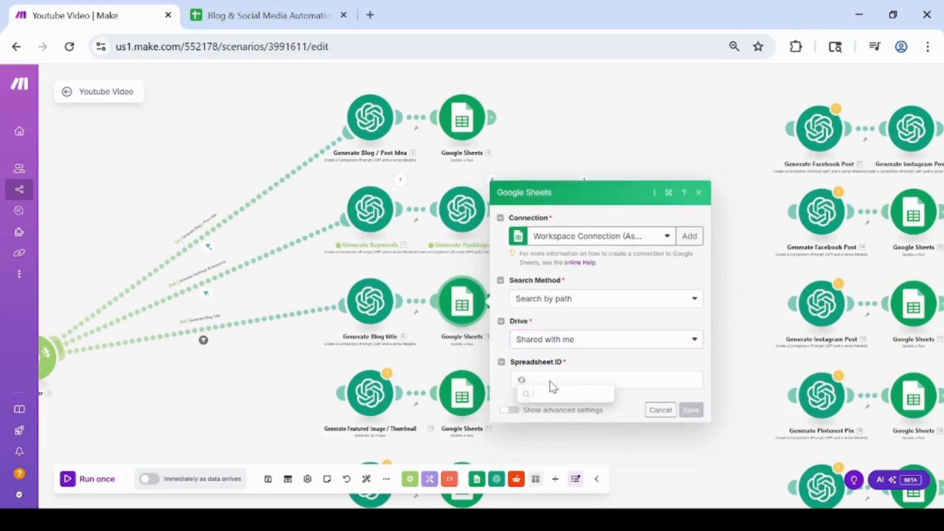
left_click(565, 407)
left_click(573, 415)
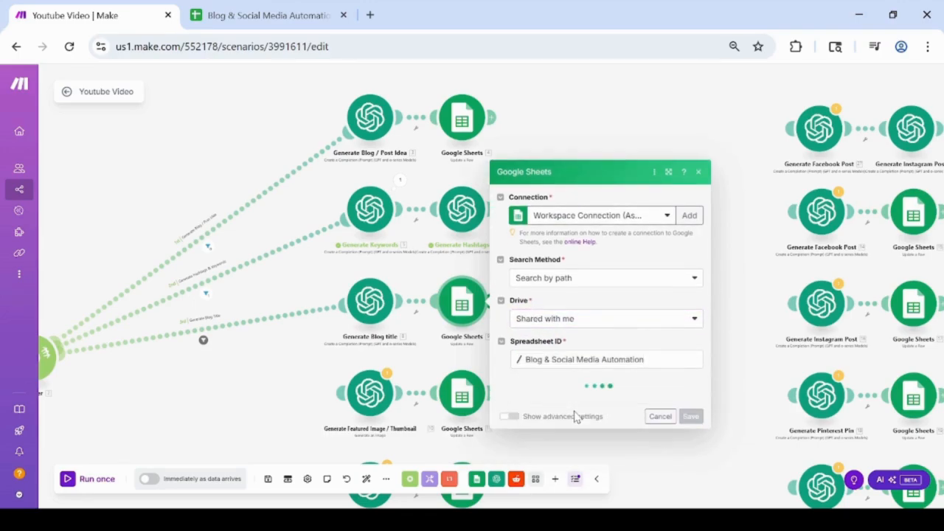
left_click(586, 404)
left_click(531, 431)
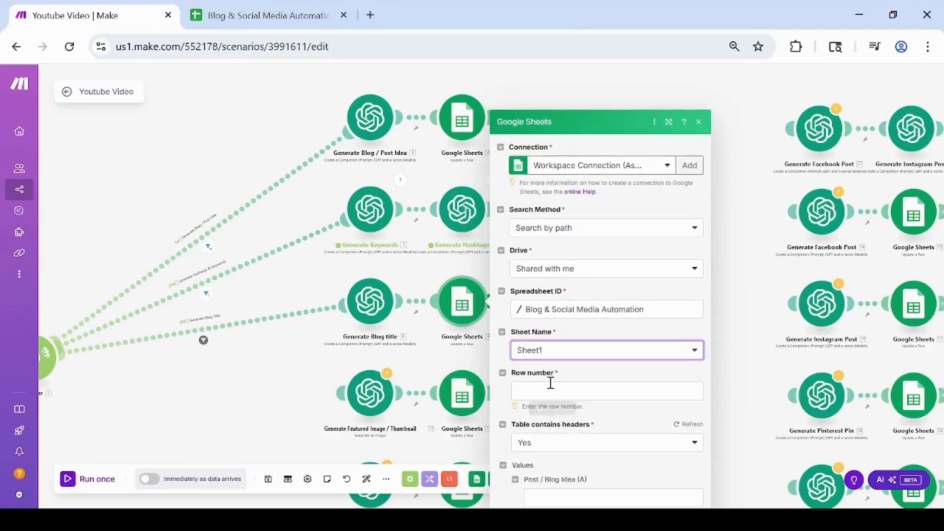
- Map the module's row number to the Watch Changes trigger's Range: Row start
left_click(550, 348)
scroll(719, 448, "down", 3)
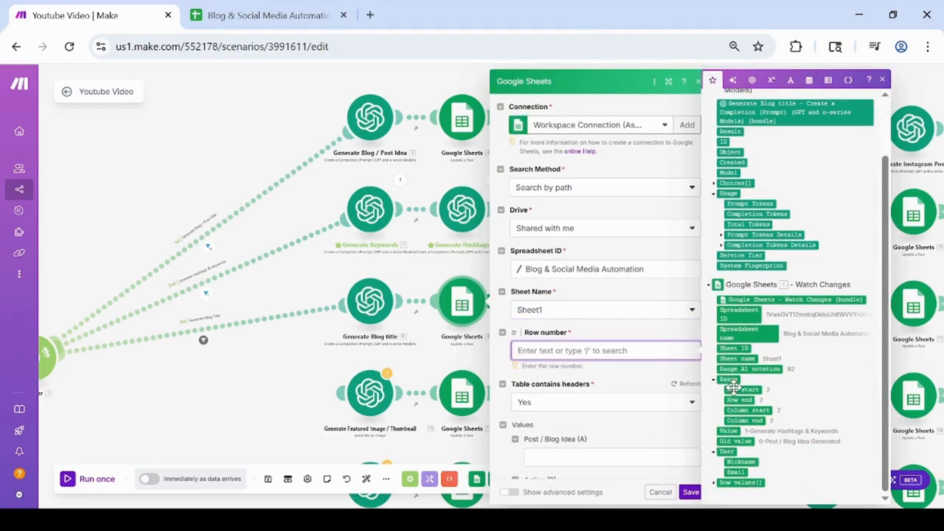
left_click(736, 389)
left_click(502, 463)
- Map the Blog Title (E) value to the Generate Blog title module's Choices[]: Message.Content and save the Google Sheets module
scroll(542, 446, "down", 1)
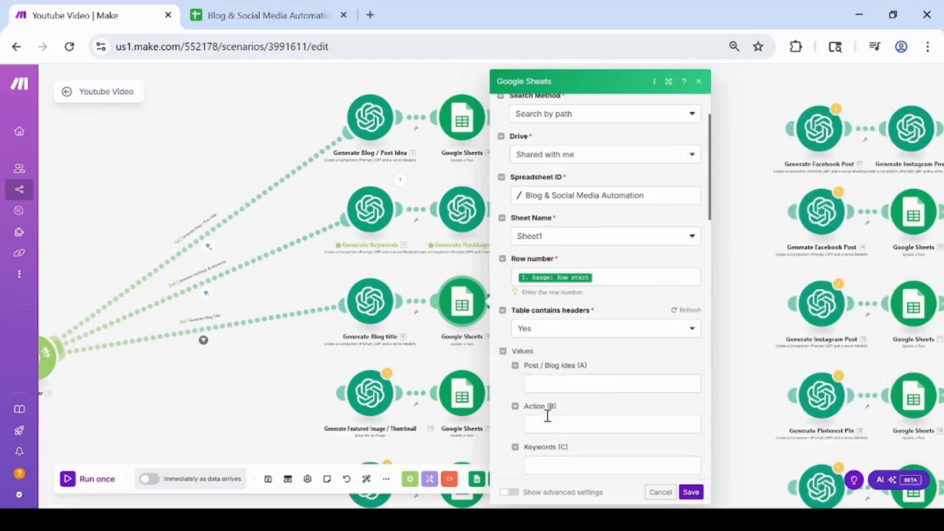
scroll(556, 376, "down", 2)
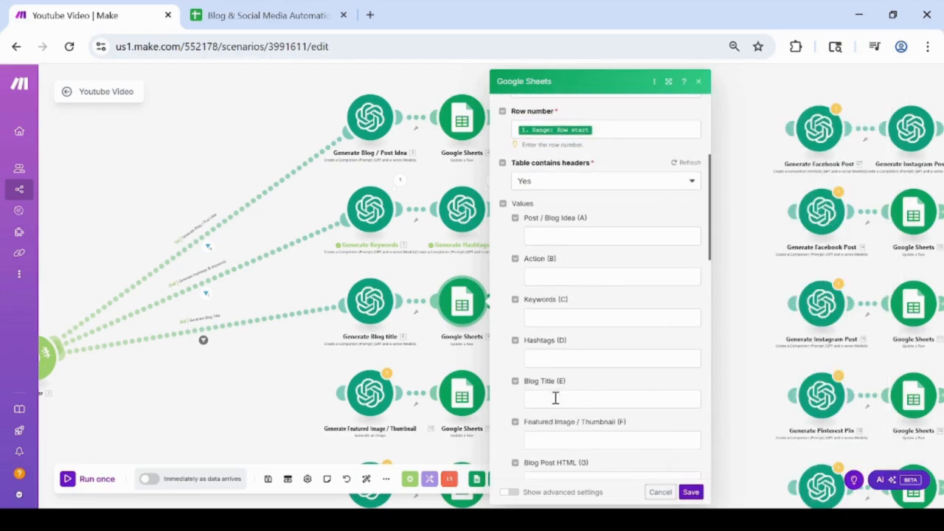
left_click(554, 396)
scroll(736, 441, "down", 1)
scroll(736, 441, "up", 1)
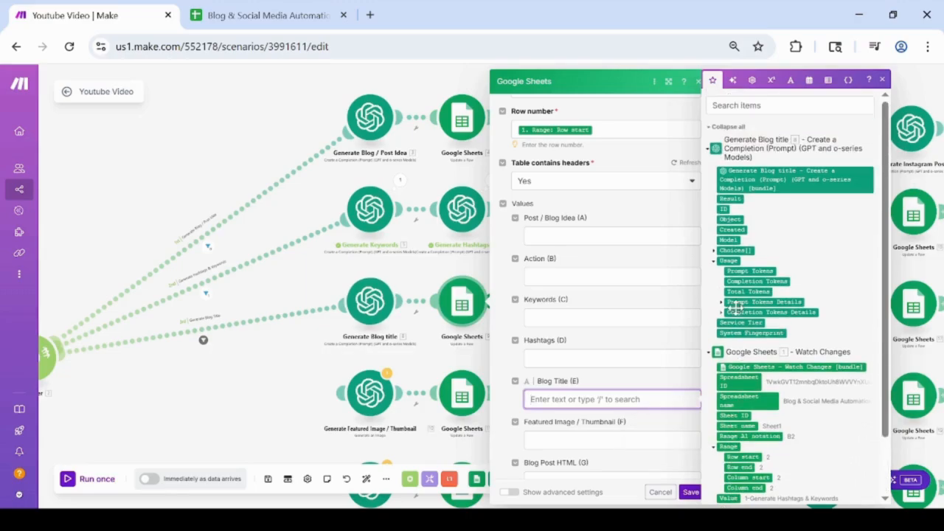
left_click(714, 251)
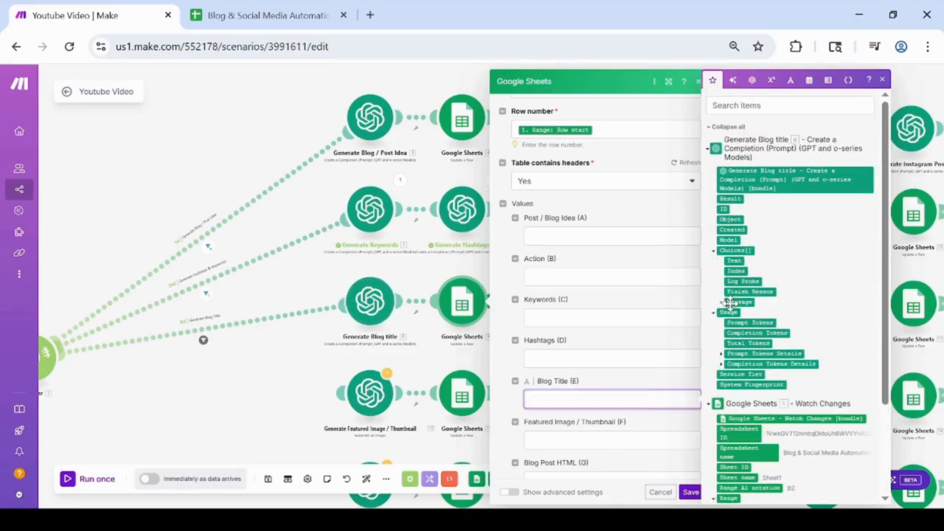
left_click(736, 301)
key("BackSpace")
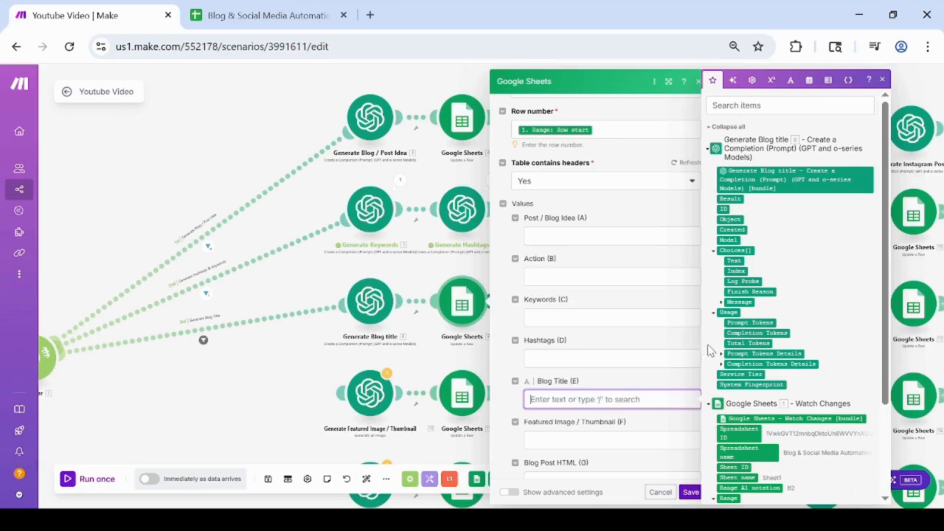
left_click(722, 301)
left_click(735, 322)
left_click(690, 492)
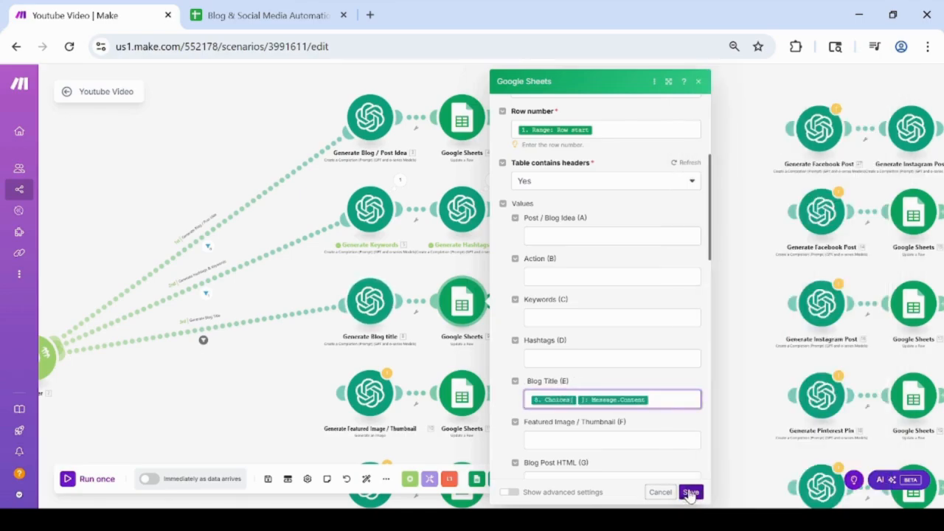
- Run the Make scenario once and open cell B2's Action options in the spreadsheet
left_click_drag(294, 398, 508, 384)
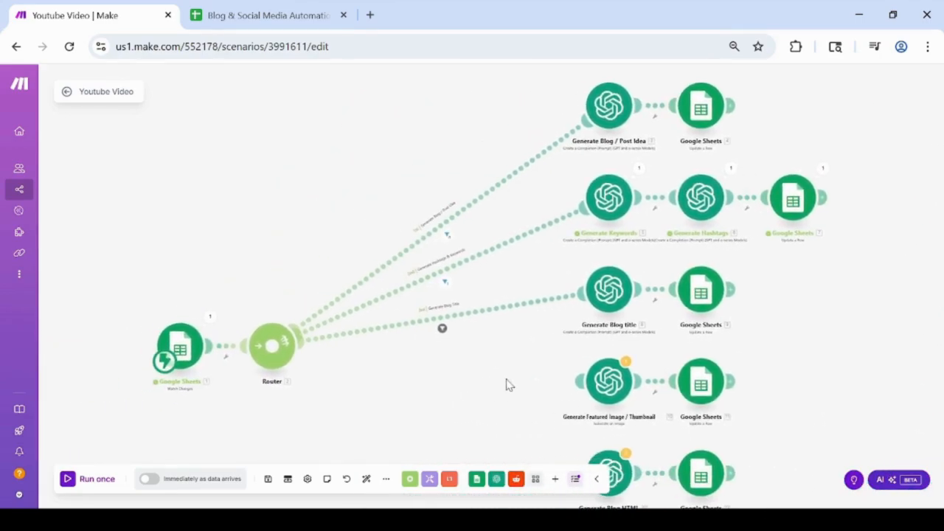
left_click(253, 15)
left_click(107, 18)
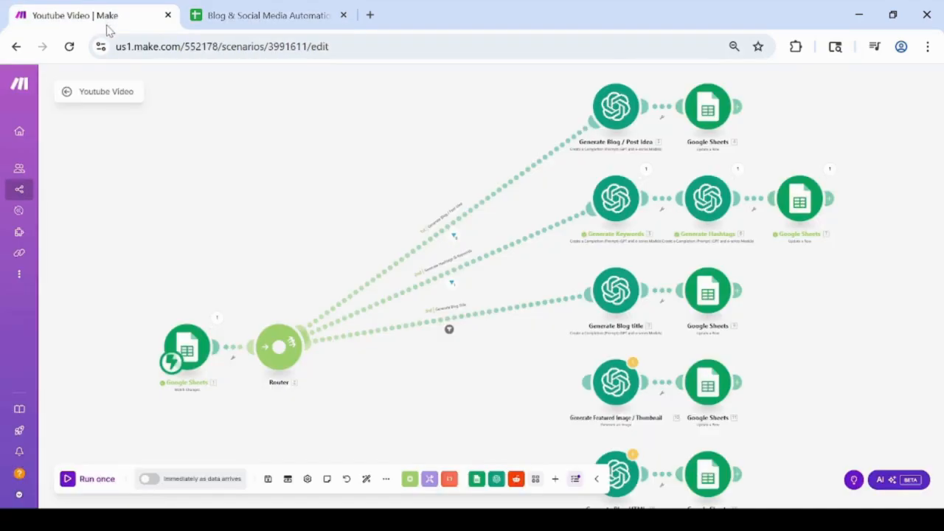
left_click(101, 486)
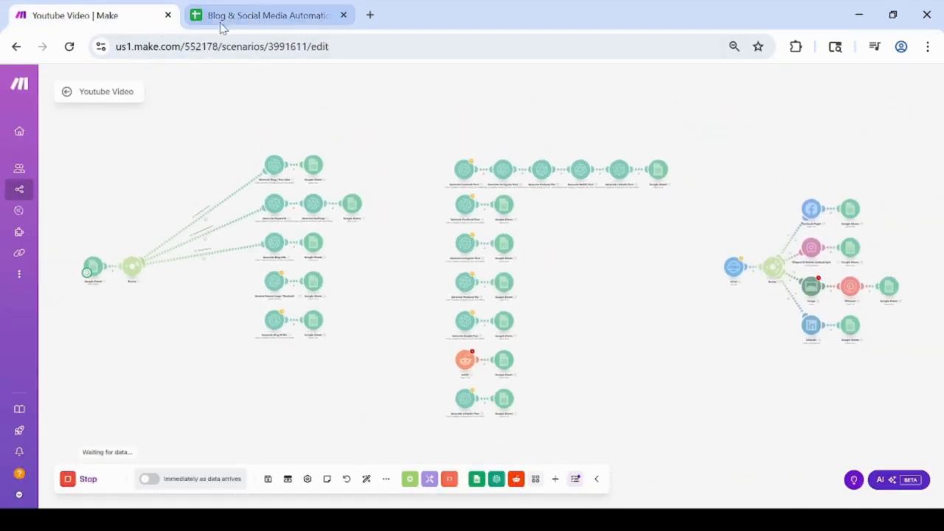
left_click(253, 15)
left_click(301, 264)
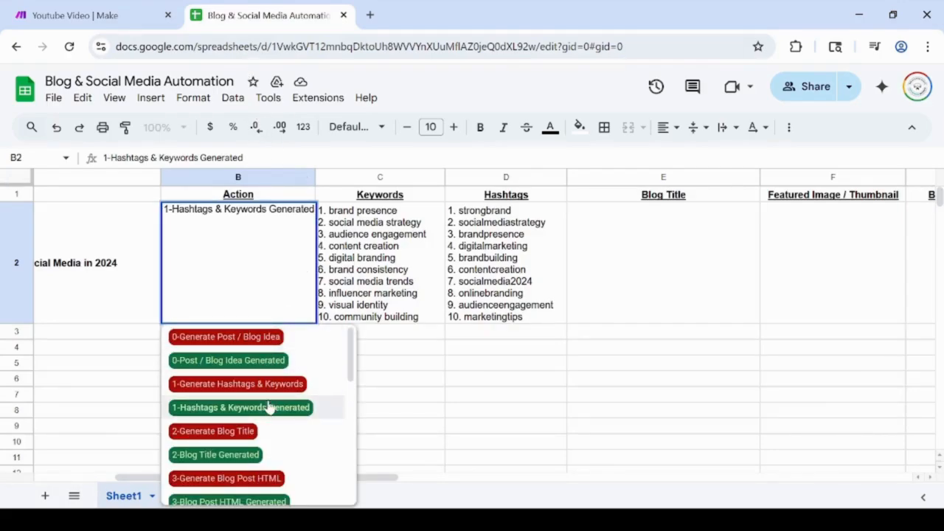
- Format the Blog Title cells below the header, E2:E1000, with middle vertical alignment and bold text
left_click(604, 177)
left_click(668, 127)
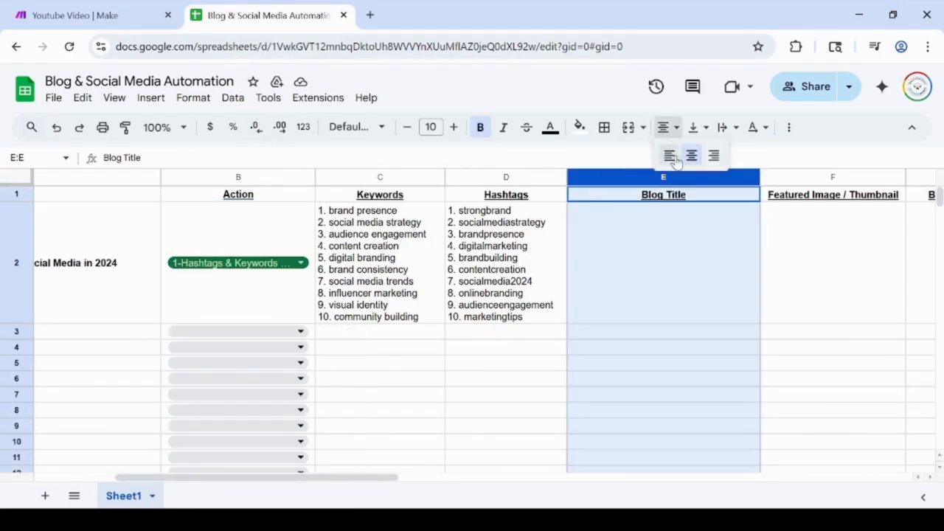
left_click(588, 198, "ctrl")
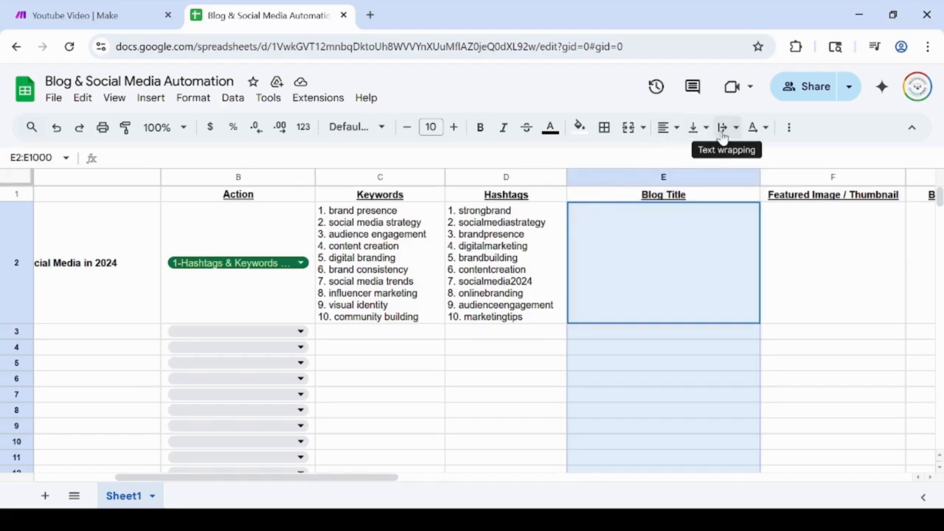
left_click(693, 130)
left_click(720, 156)
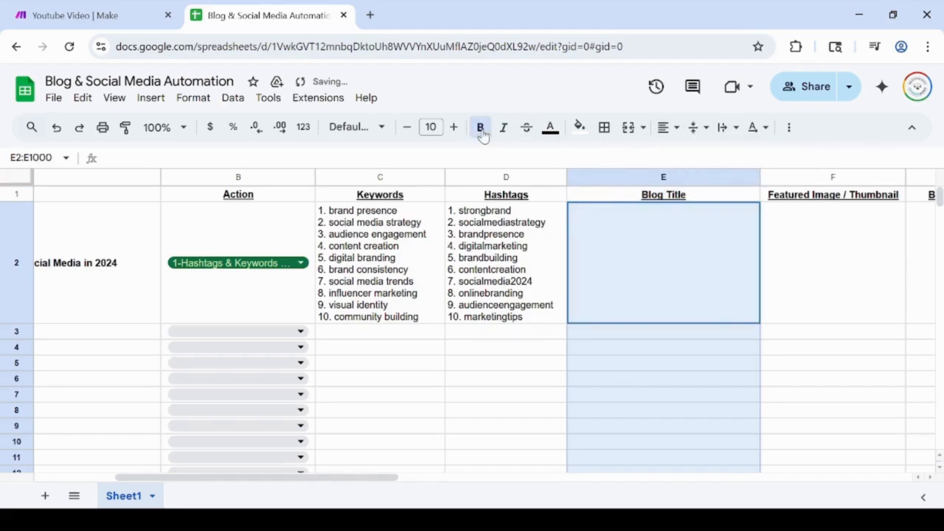
- Set cell B2's Action to 2-Generate Blog Title and switch to Make to view the scenario run
left_click(288, 278)
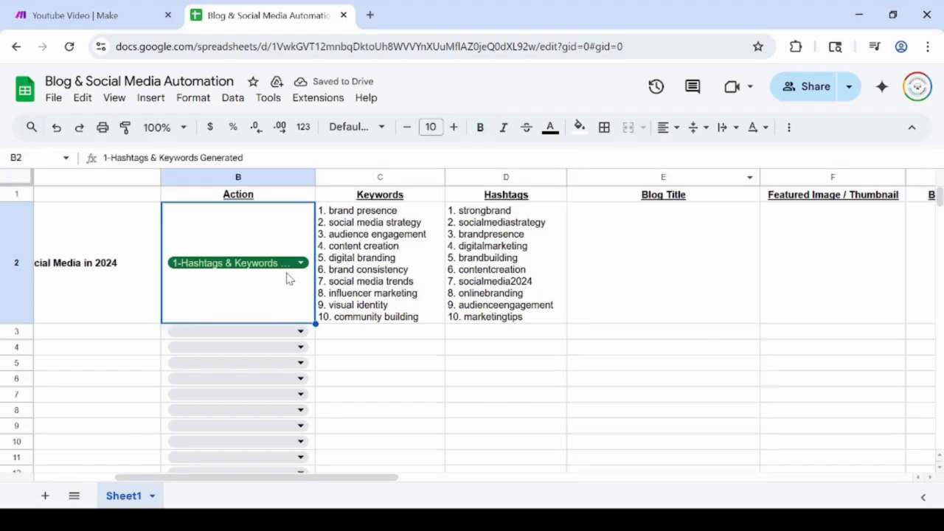
left_click(294, 288)
left_click(236, 430)
left_click(89, 15)
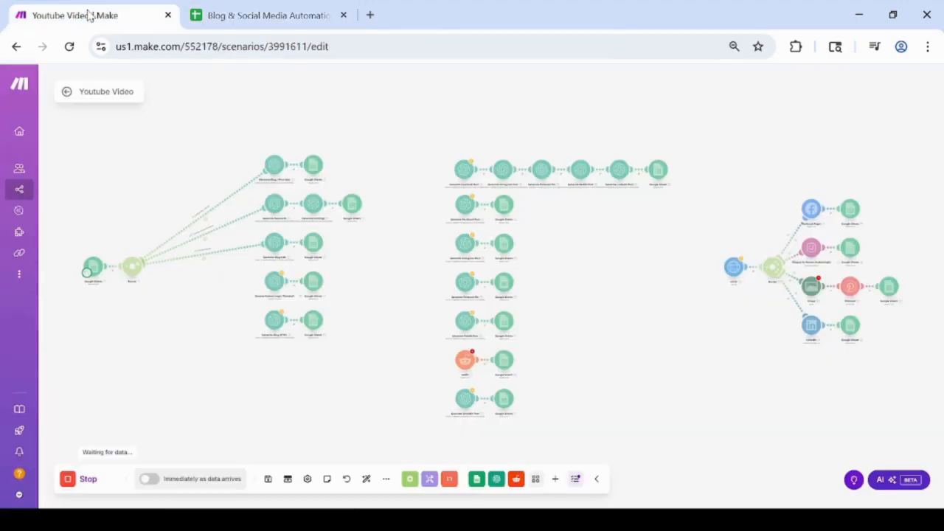
scroll(136, 250, "up", 3)
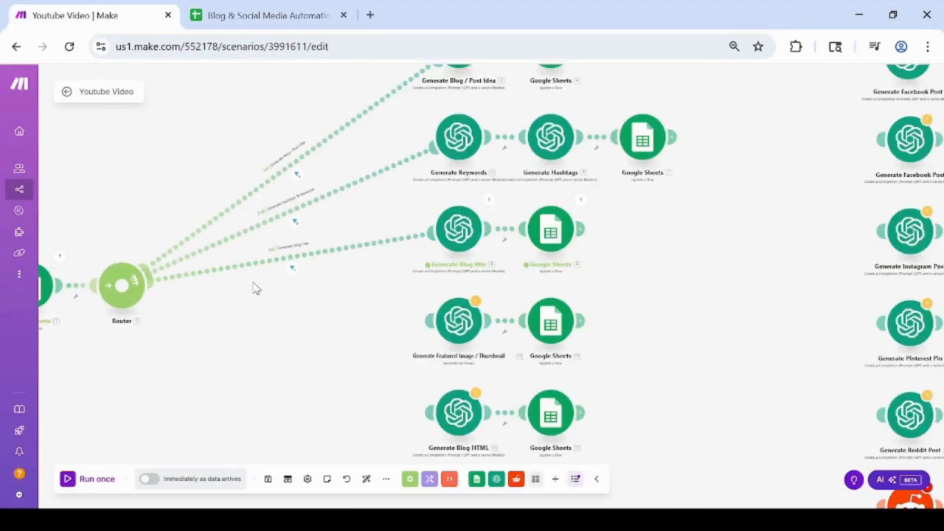
- Return to the spreadsheet, set cell B2's Action to 2-Blog Title Generated and copy that text
left_click(265, 15)
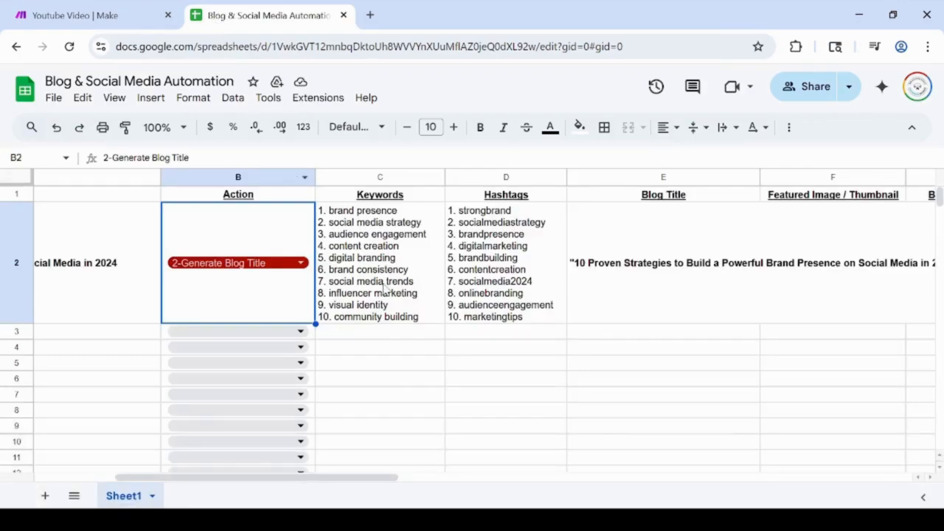
left_click(273, 266)
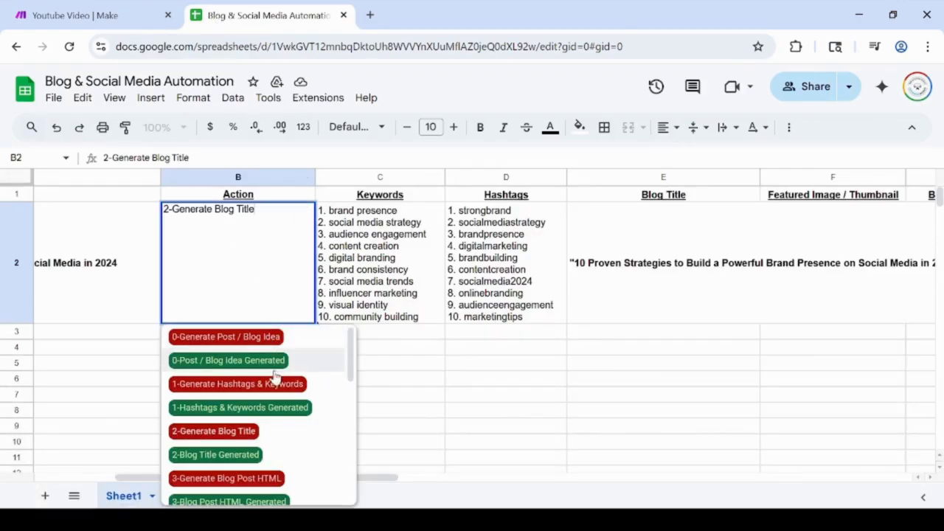
left_click(246, 455)
double_click(220, 236)
triple_click(218, 211)
key("ctrl+c")
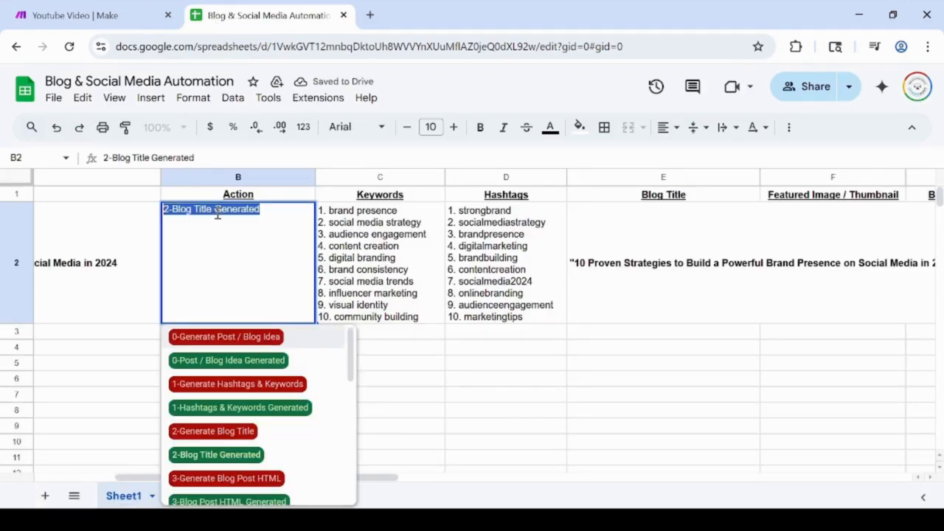
- In Make, set the Action (B) value of the blog title route's Google Sheets module to 2-Blog Title Generated and save it
left_click(88, 15)
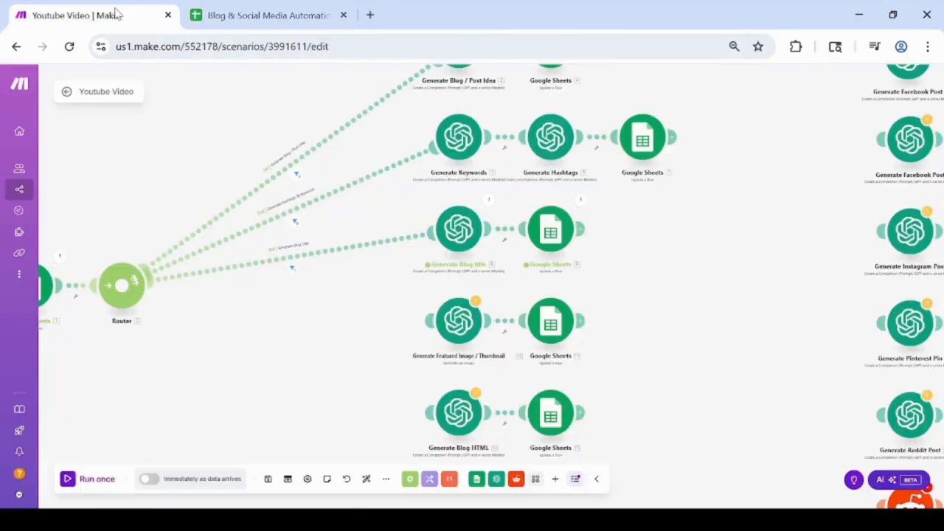
left_click(553, 233)
scroll(642, 387, "down", 2)
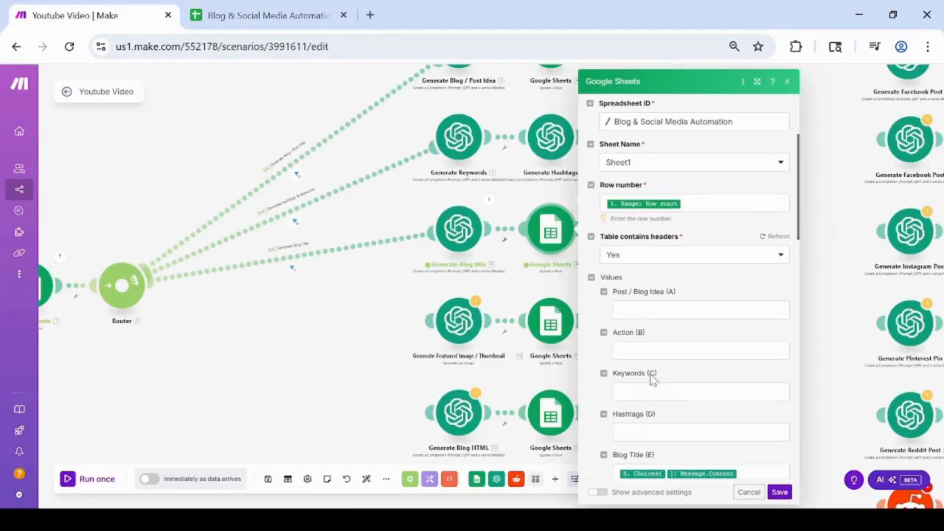
left_click(641, 351)
key("ctrl+v")
left_click(780, 492)
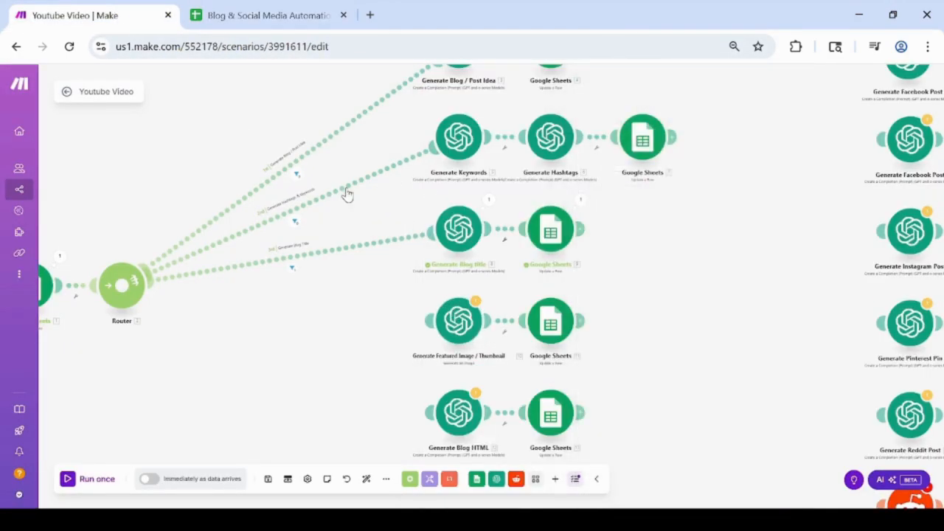
scroll(407, 400, "down", 3)
- In the spreadsheet, wrap the text of the Blog Title cells E2:E1000
left_click(266, 15)
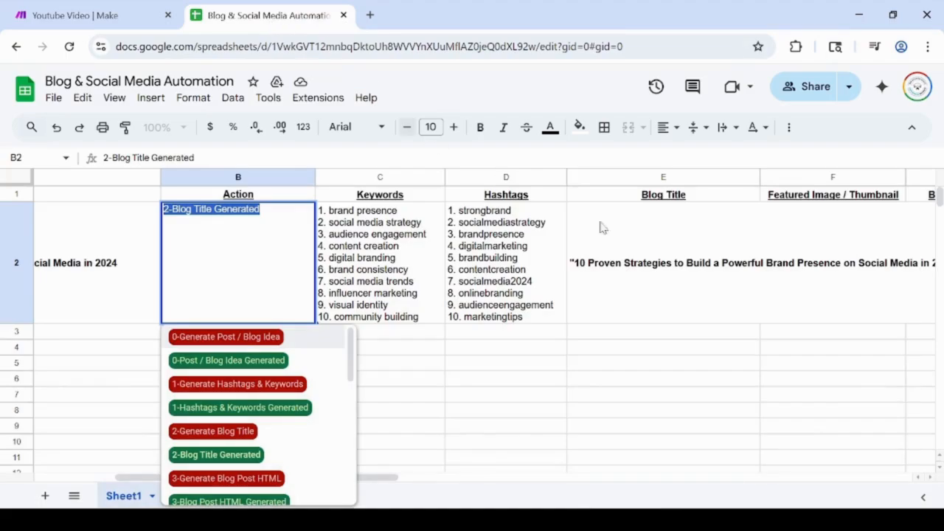
left_click(649, 236)
left_click(606, 181)
left_click(598, 181)
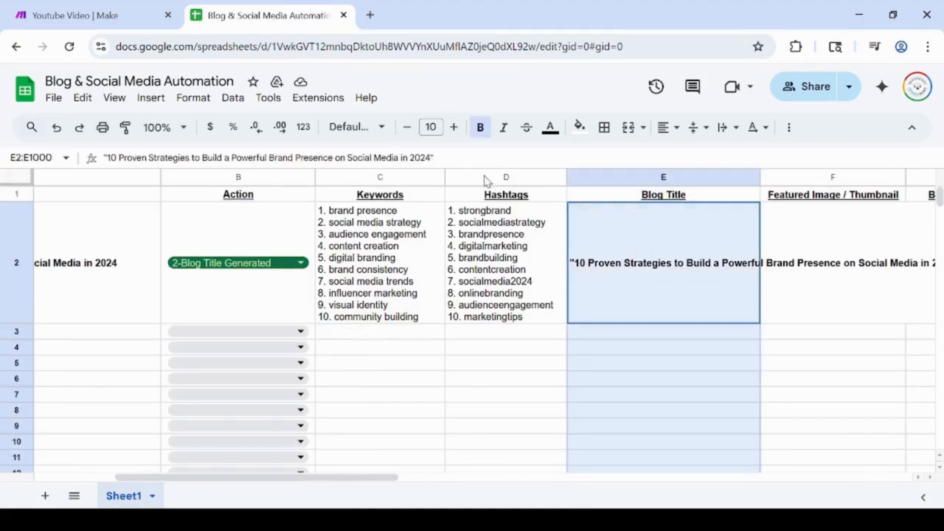
left_click(185, 97)
mouse_move(278, 238)
left_click(460, 260)
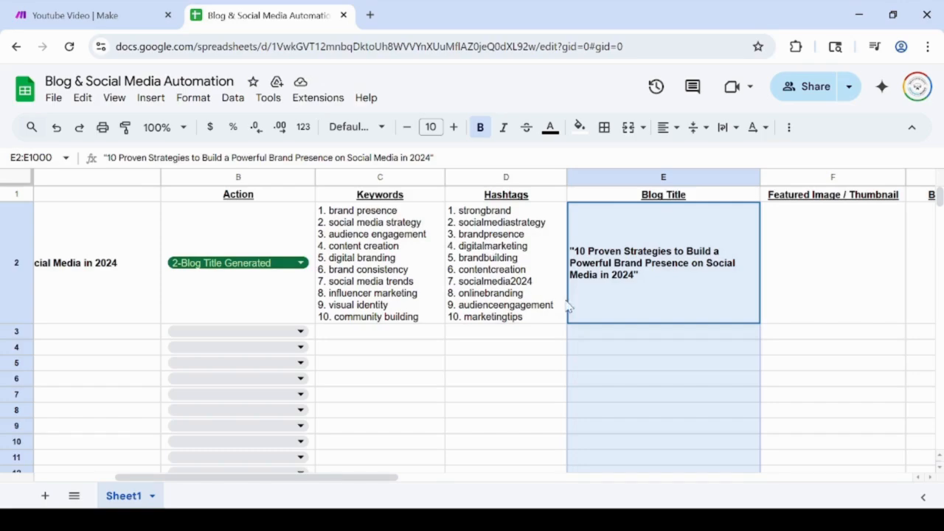
left_click(524, 336)
- In Make, label the featured image route's filter Generate Image and use the Watch Changes Row values[]: B as its condition field
left_click_drag(360, 476, 531, 472)
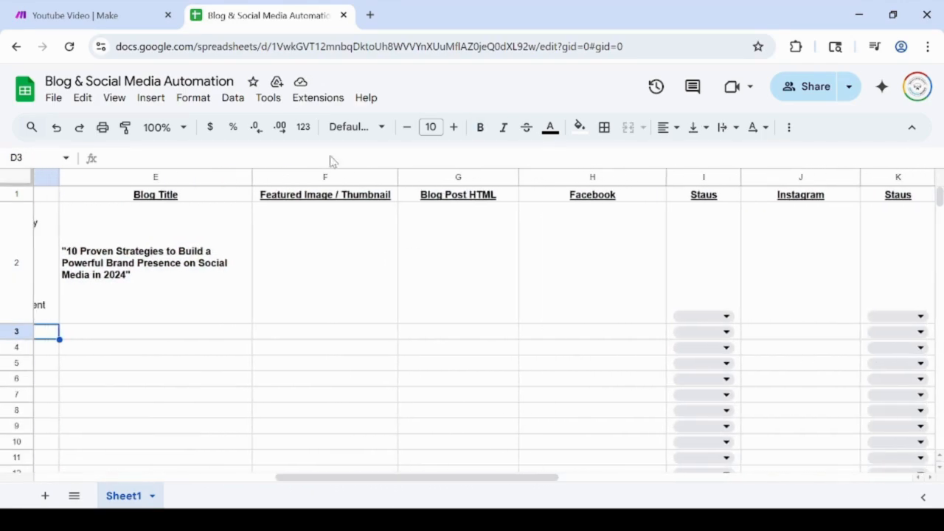
left_click(109, 19)
left_click_drag(446, 392, 491, 320)
left_click_drag(595, 312, 296, 282)
left_click(453, 305)
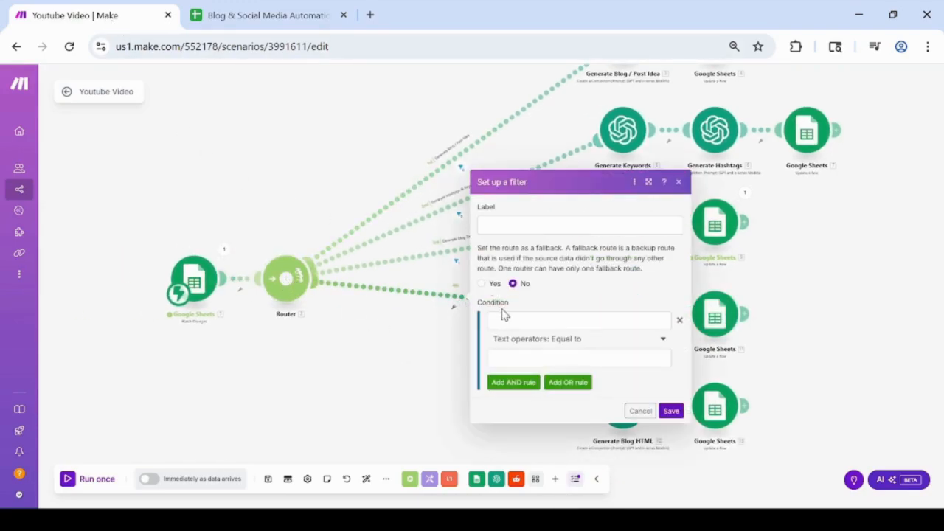
left_click(500, 225)
type("Generate Image")
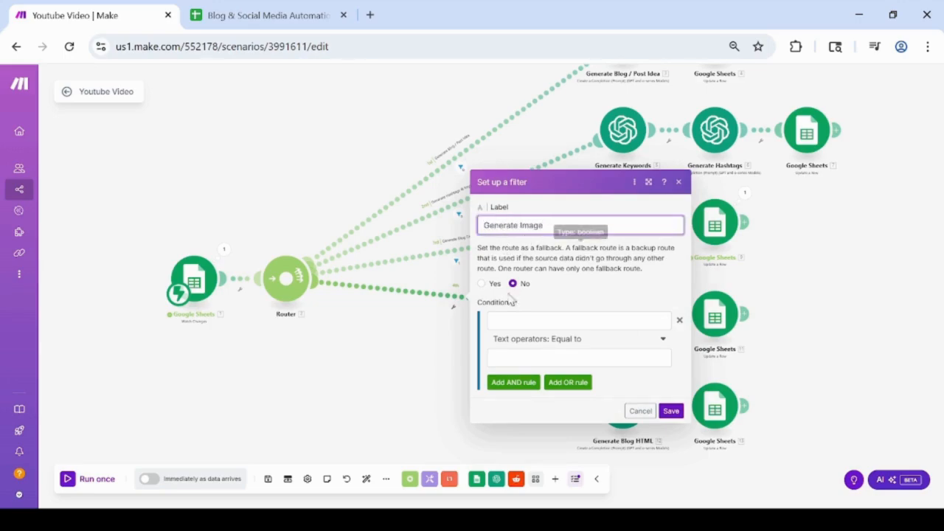
left_click(546, 321)
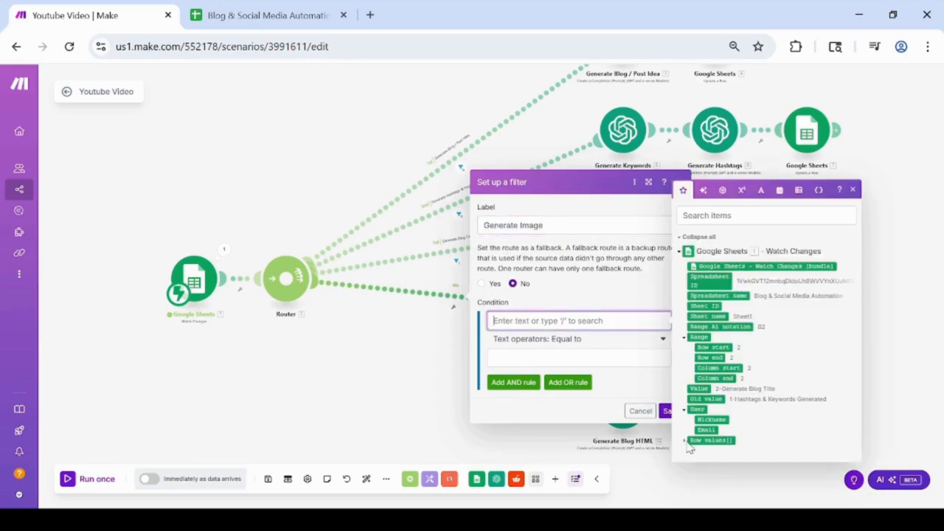
left_click(698, 354)
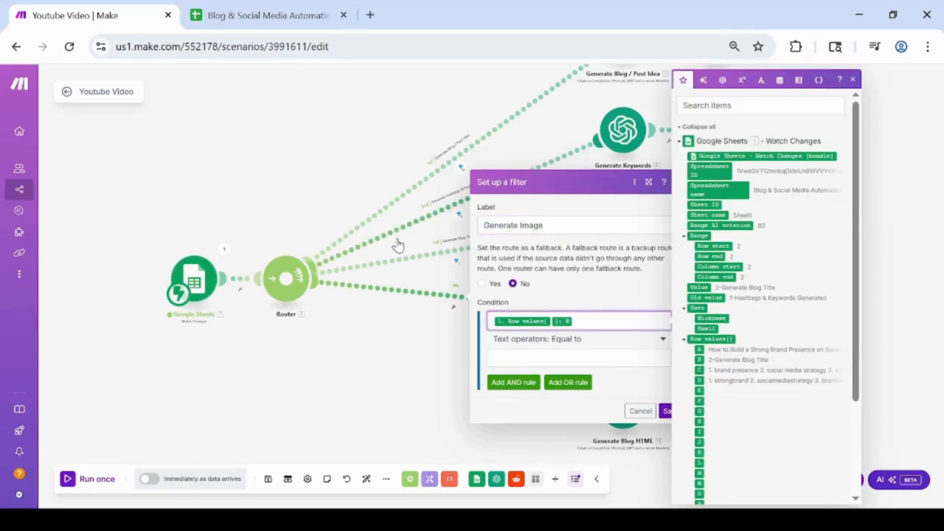
- In the spreadsheet, set cell B2's Action to 3-Generate Blog Post HTML and copy that text
left_click(266, 14)
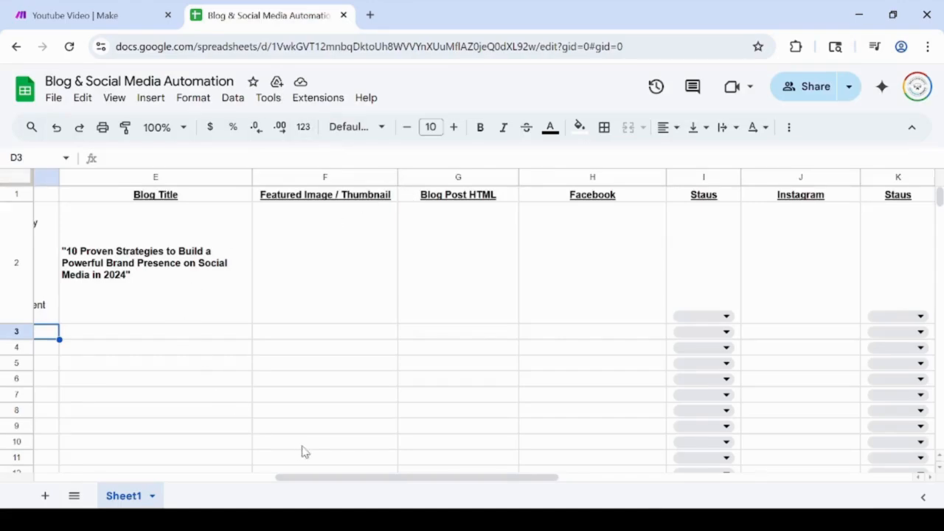
left_click_drag(322, 478, 138, 471)
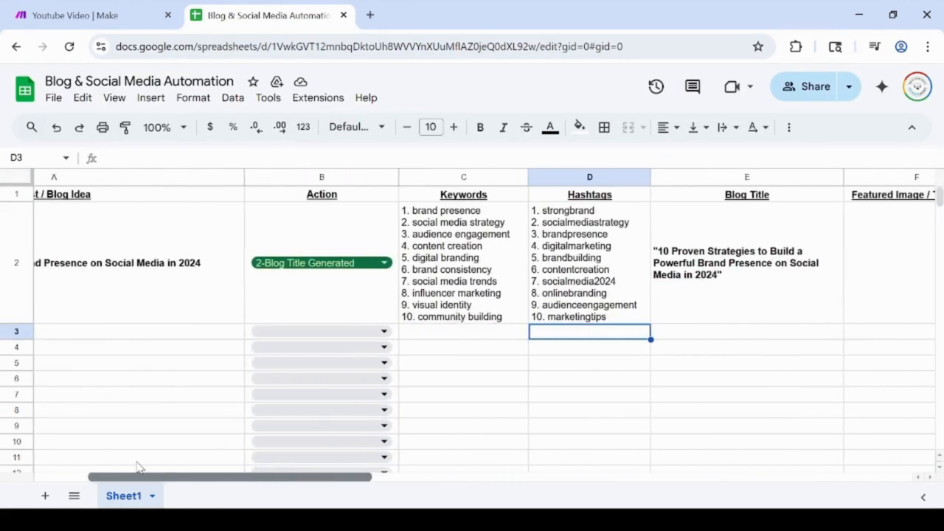
left_click(333, 267)
scroll(319, 464, "down", 1)
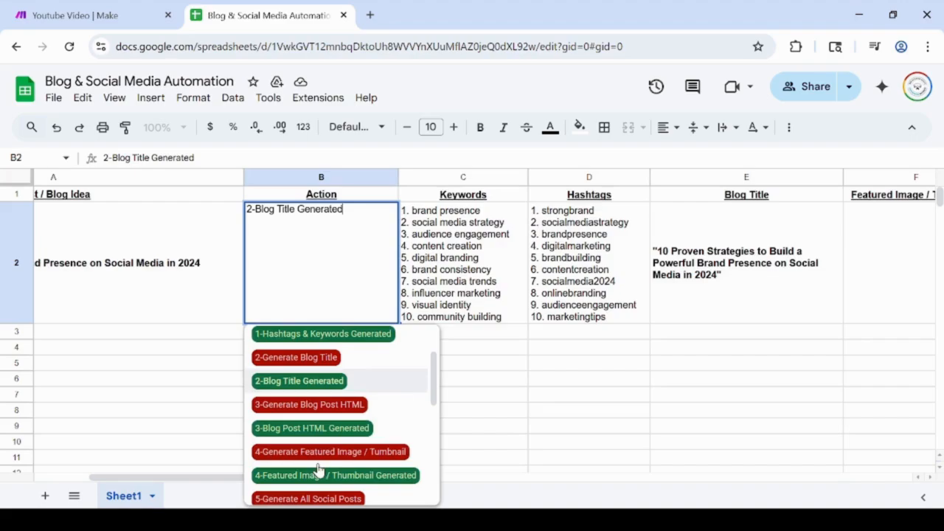
left_click(325, 404)
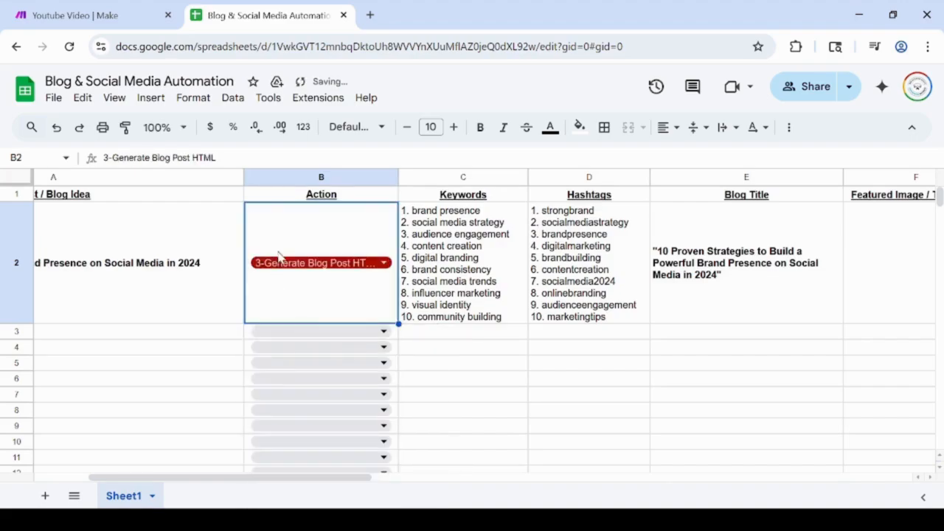
left_click(283, 226)
triple_click(283, 212)
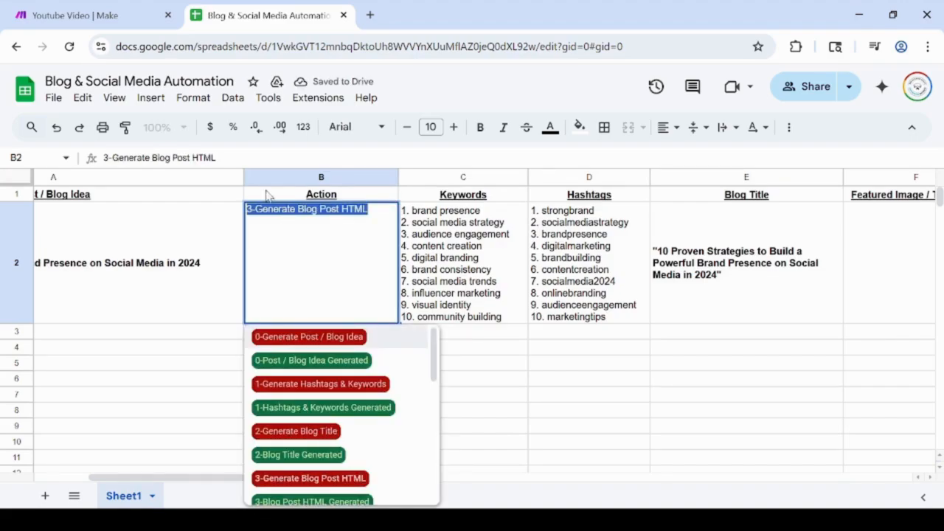
key("ctrl+c")
- Set the Generate Image filter's comparison value to 3-Generate Blog Post HTML and save the filter in Make
key("ctrl+shift+Tab")
left_click(512, 359)
key("ctrl+v")
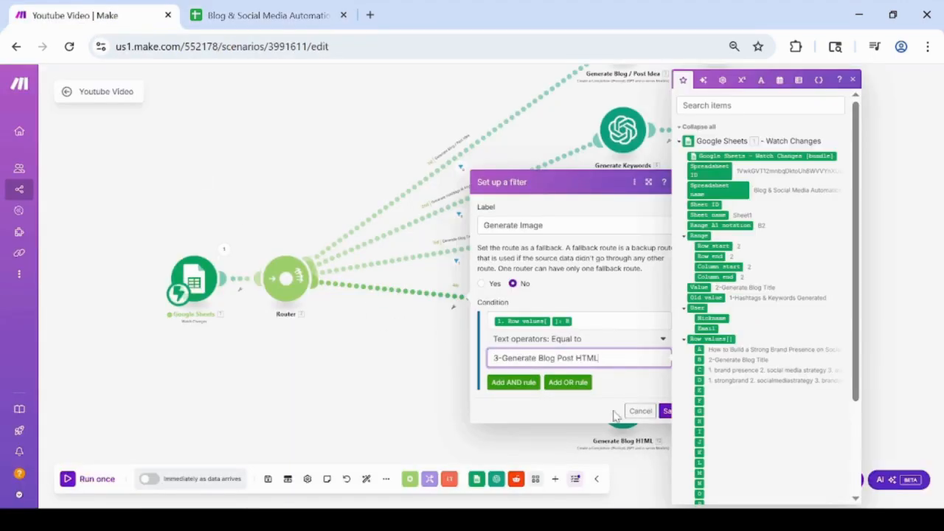
left_click(667, 413)
- Reopen the Generate Image filter, then set cell B2's Action to 4-Generate Featured Image / Tumbnail in the spreadsheet and copy that text
left_click_drag(503, 364, 408, 369)
left_click(334, 313)
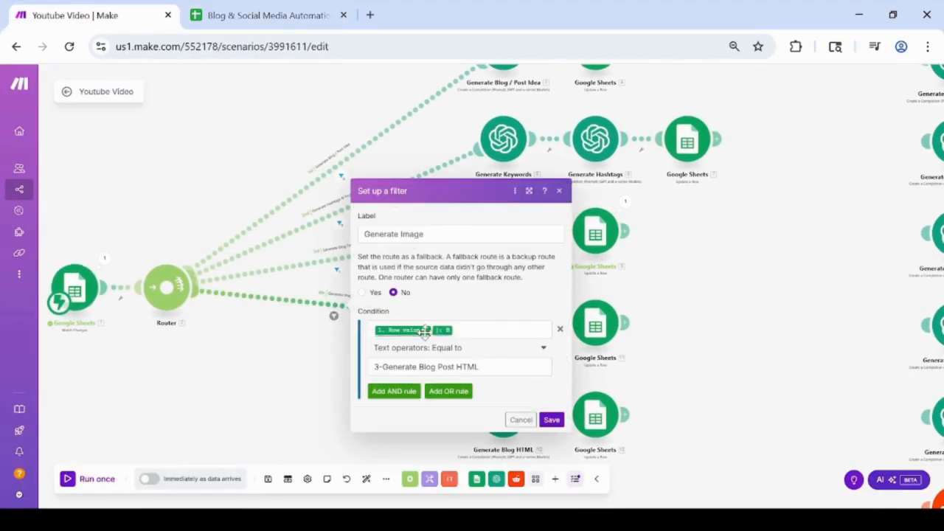
left_click(243, 15)
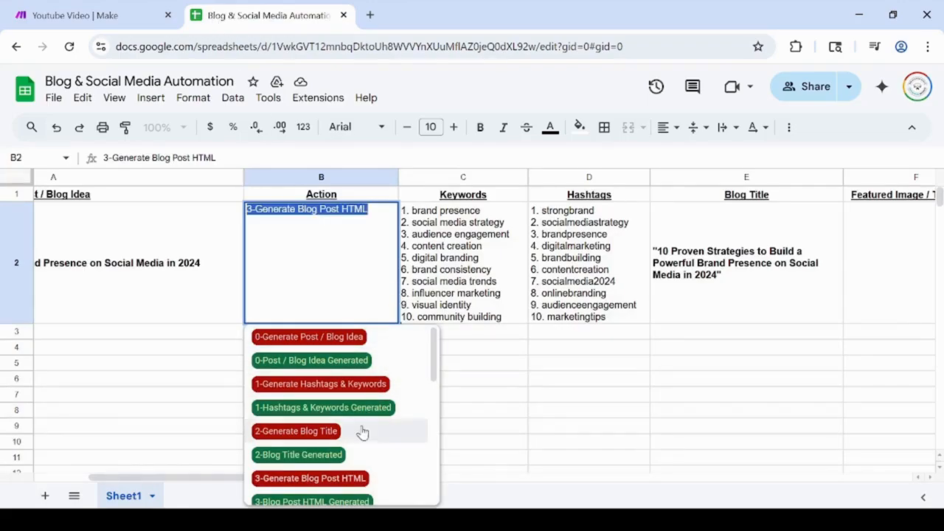
scroll(340, 448, "down", 1)
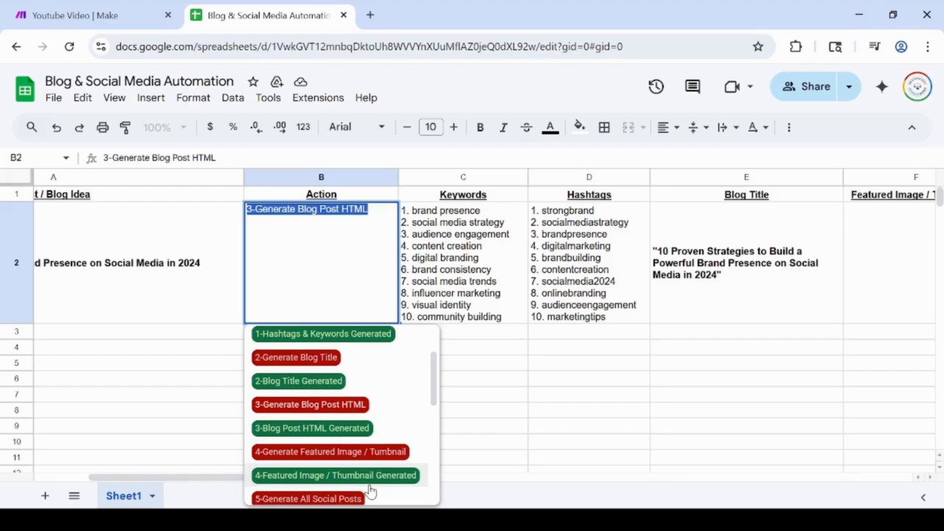
left_click(333, 452)
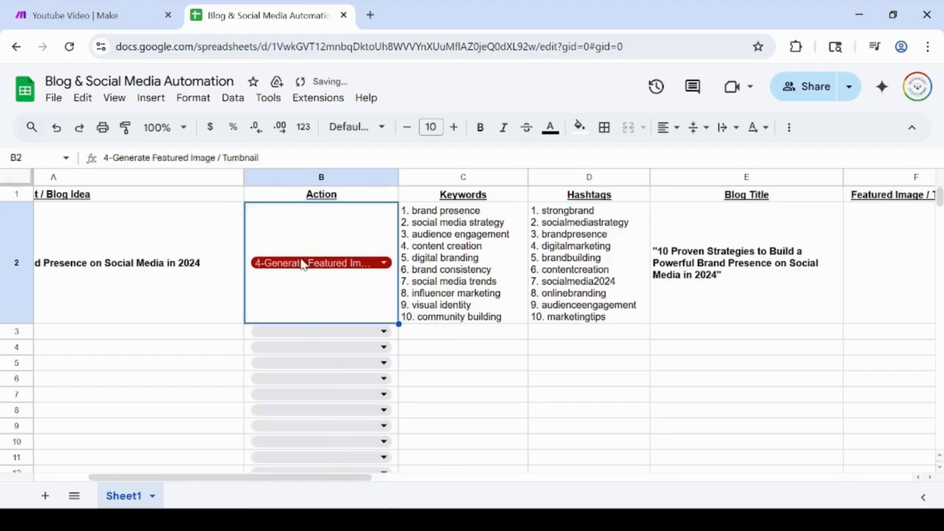
double_click(300, 263)
- In Make, replace the Generate Image filter's comparison value with 4-Generate Featured Image / Tumbnail and save the filter
left_click(103, 12)
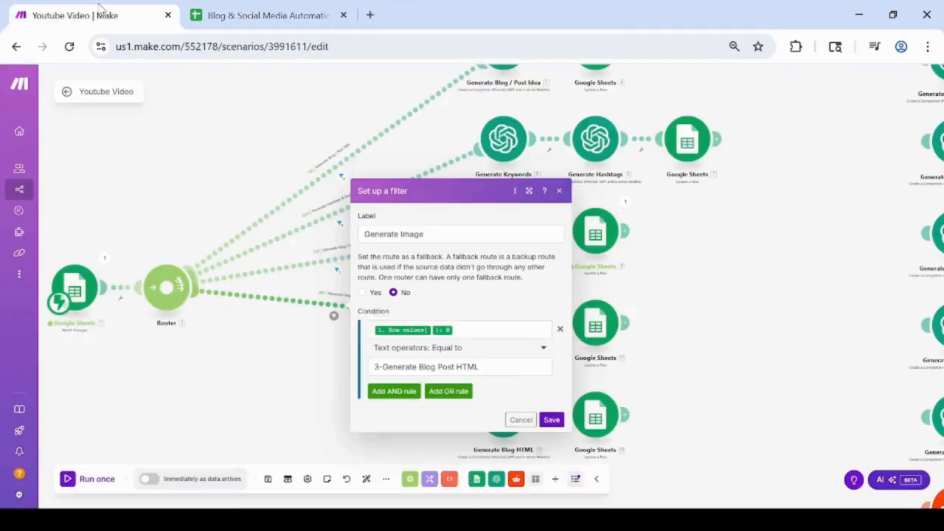
triple_click(424, 367)
key("ctrl+v")
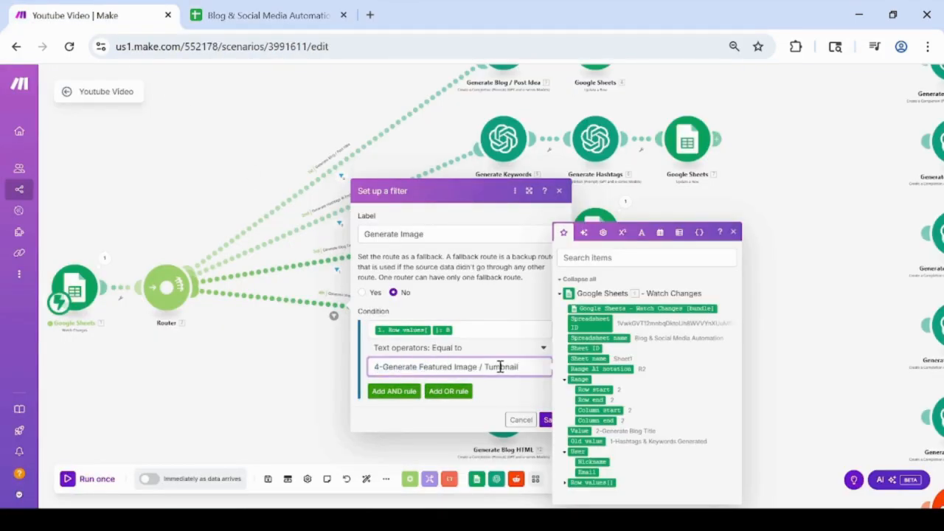
left_click(546, 419)
- Open the Generate Featured Image / Thumbnail module and set its model to Dall-E 3
left_click(505, 332)
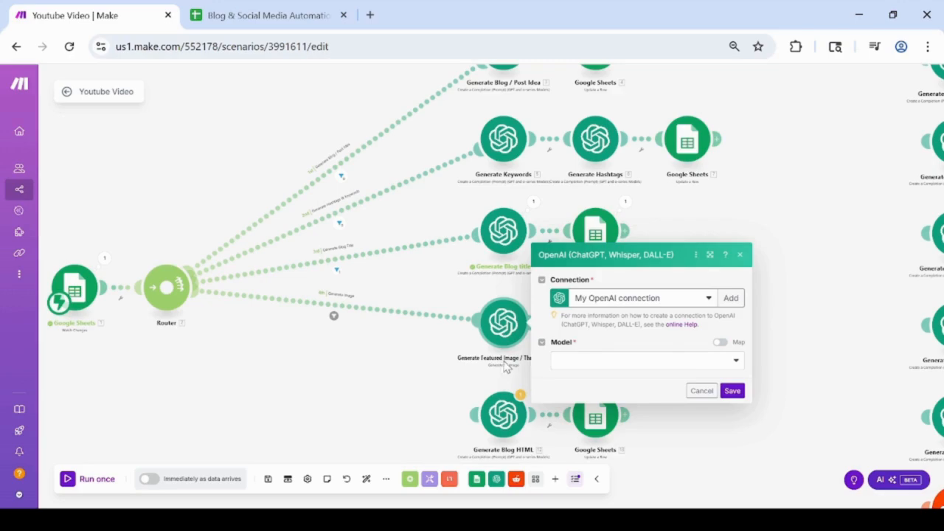
left_click(663, 361)
left_click(599, 399)
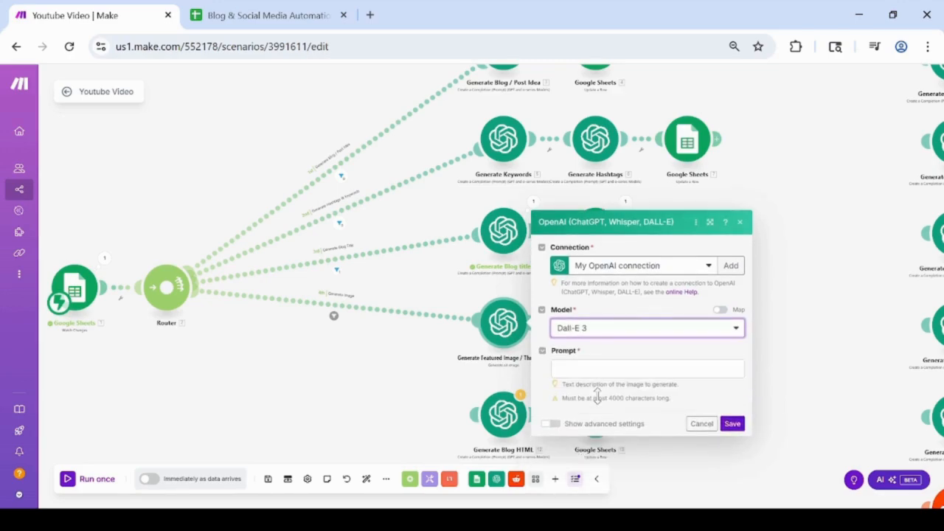
- Write a prompt requesting a blog thumbnail and social media post image, with no words or company logos, related and relevant to the context provided
left_click(598, 366)
type("plo")
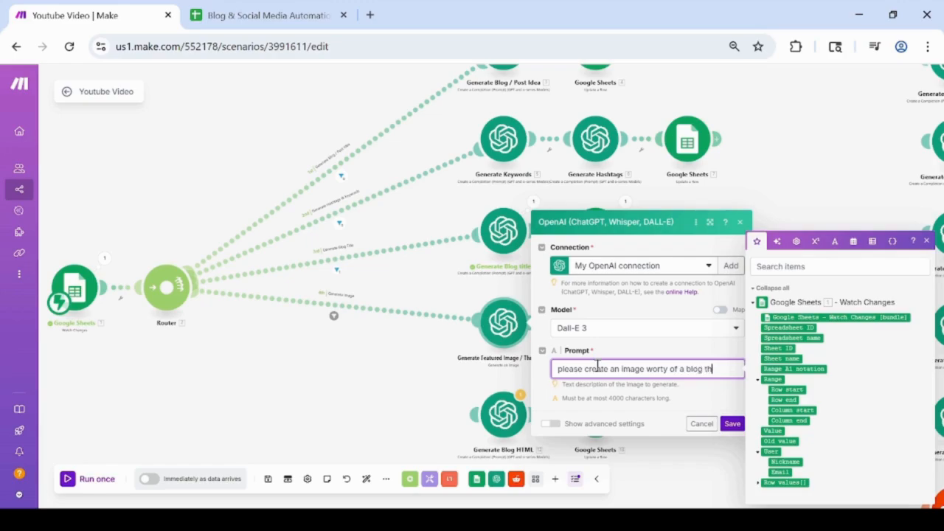
type("anm")
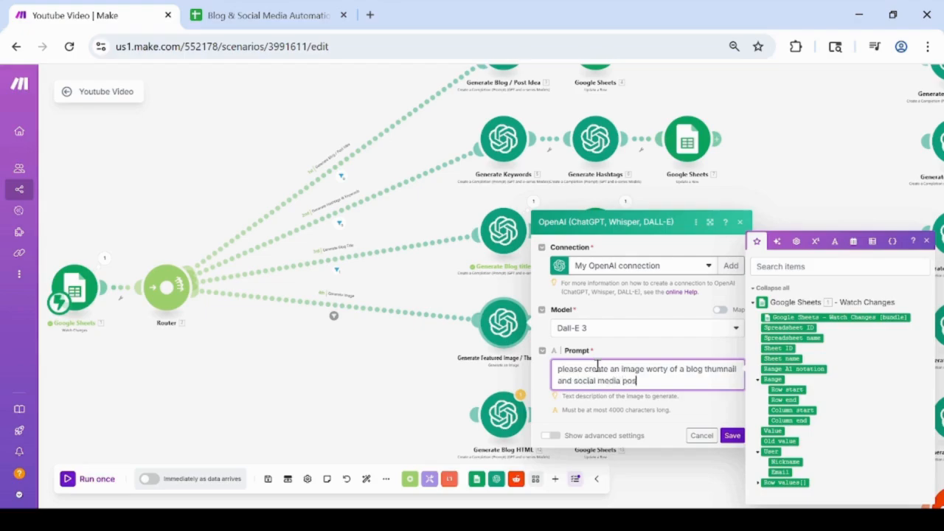
key("Return")
key("Return")
type("r")
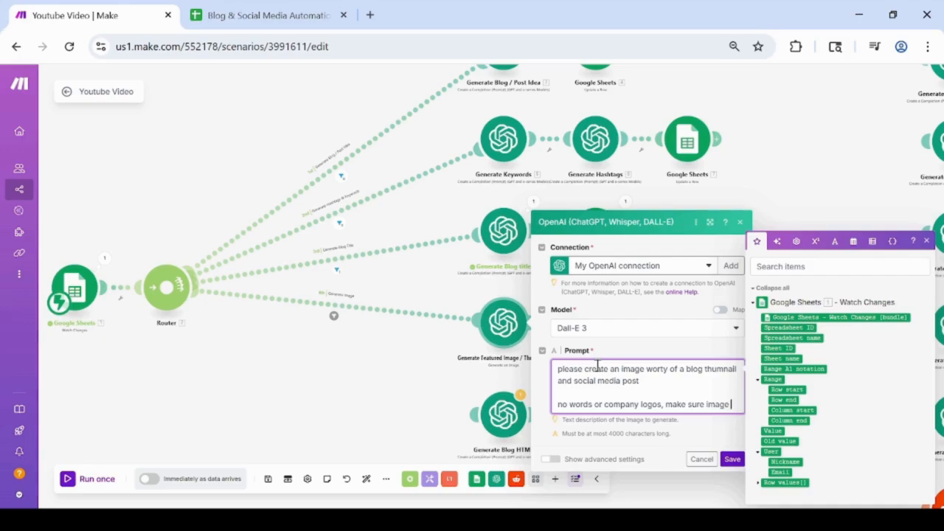
type("is related and relevant to the context provided")
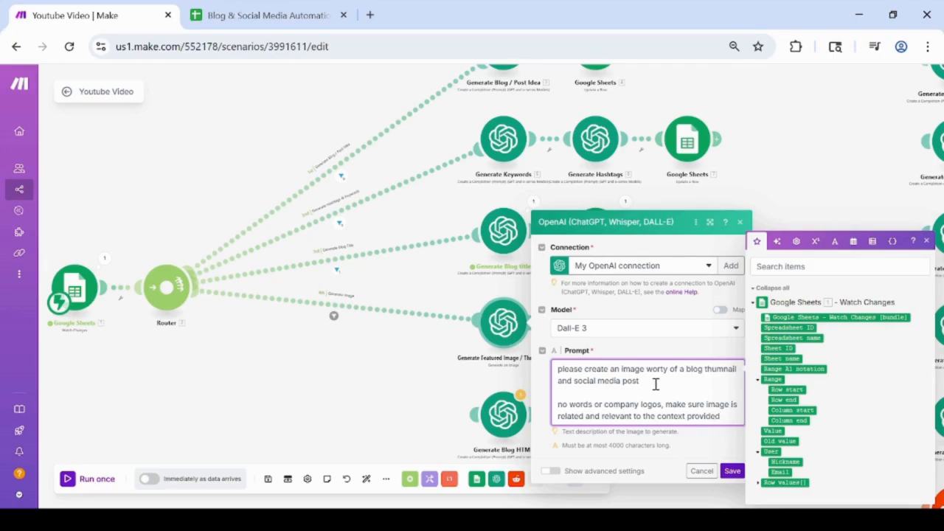
- Extend the prompt's first sentence with "using this context:" followed by Row values A from Watch Changes, and save the module
left_click(654, 382)
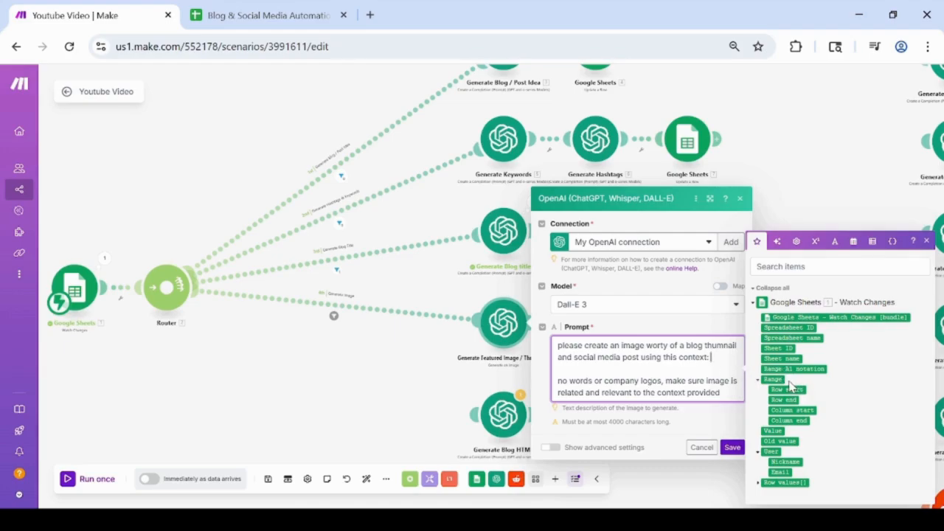
left_click(760, 482)
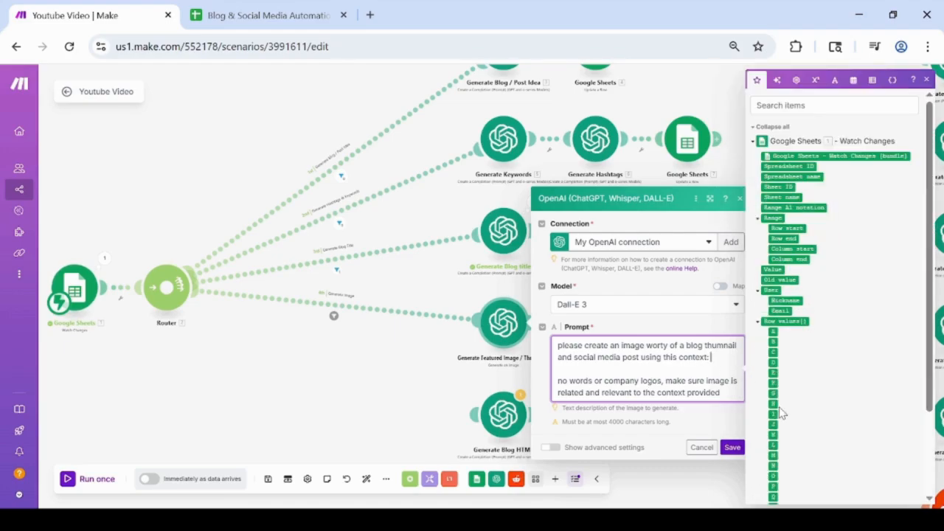
left_click(773, 331)
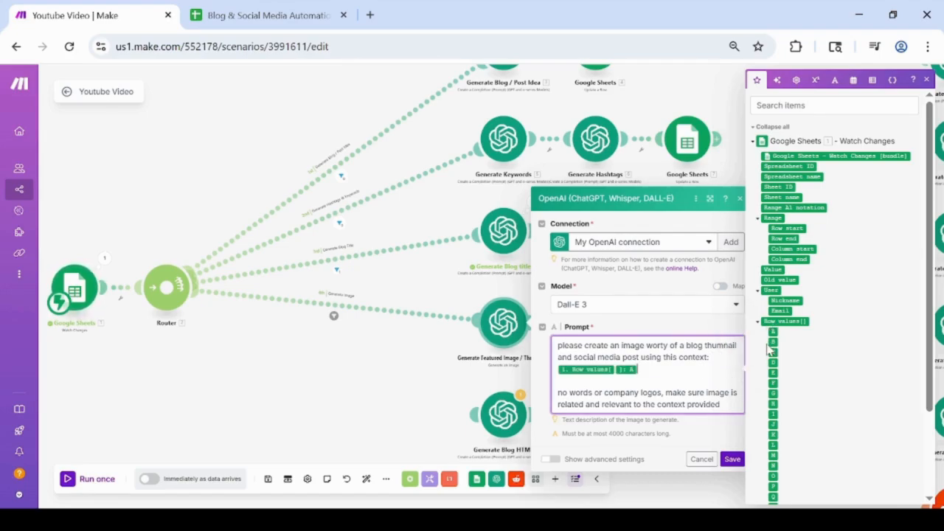
left_click(730, 463)
- Point the image route's Google Sheets module to Sheet1 of Blog & Social Media Automation in the Shared with me drive
left_click(624, 323)
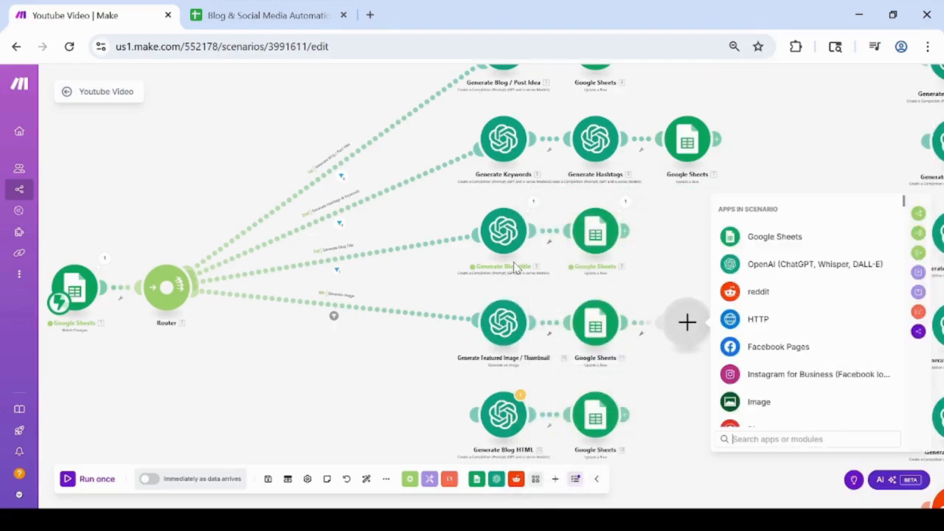
left_click(668, 392)
left_click(595, 325)
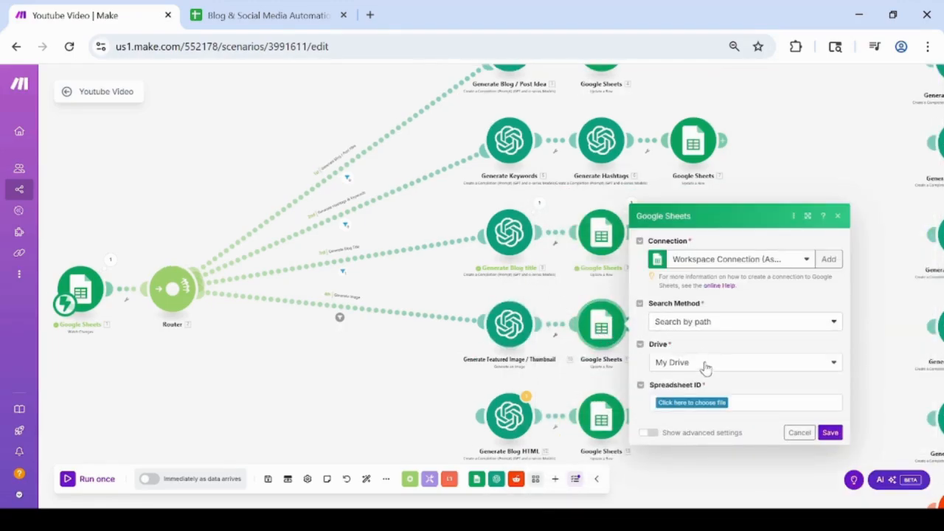
left_click(705, 362)
left_click(663, 396)
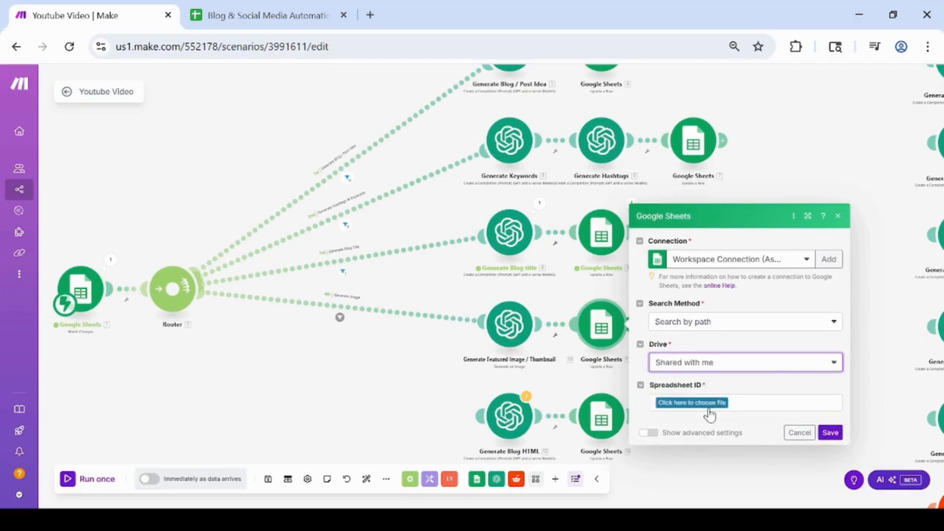
left_click(706, 408)
left_click(697, 372)
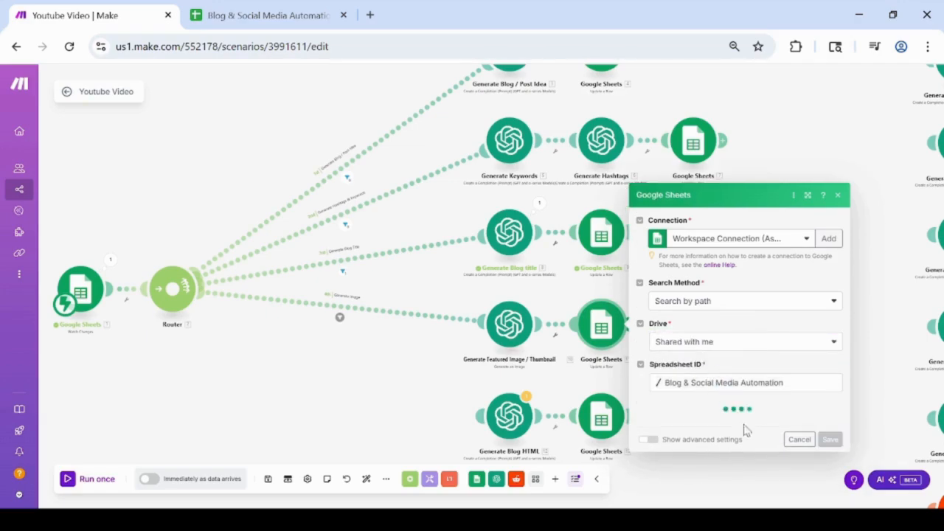
left_click(730, 424)
left_click(689, 425)
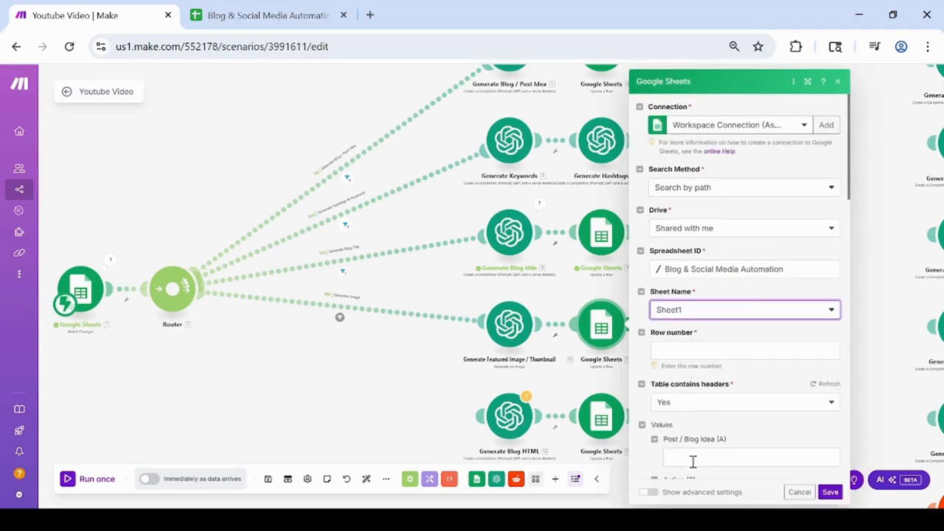
- Map the Google Sheets module's row number to Range: Row start from Watch Changes
left_click(682, 350)
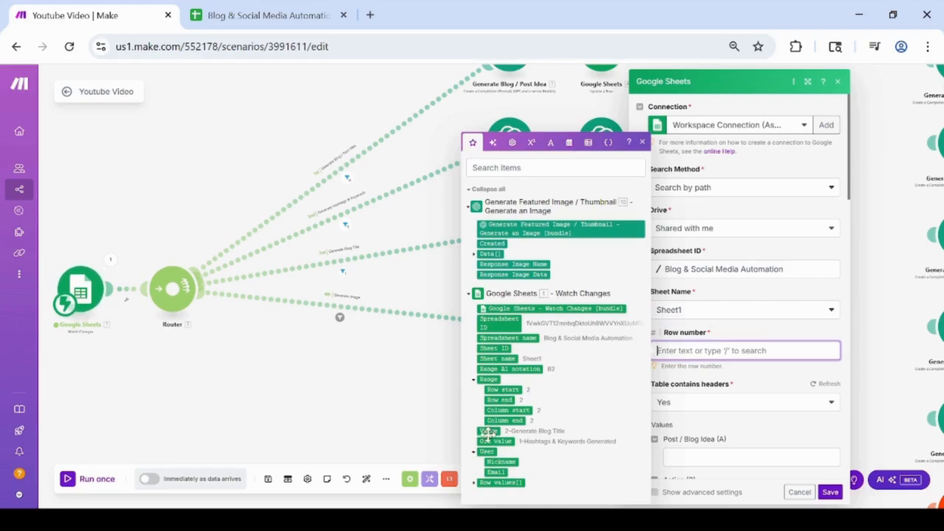
left_click(503, 390)
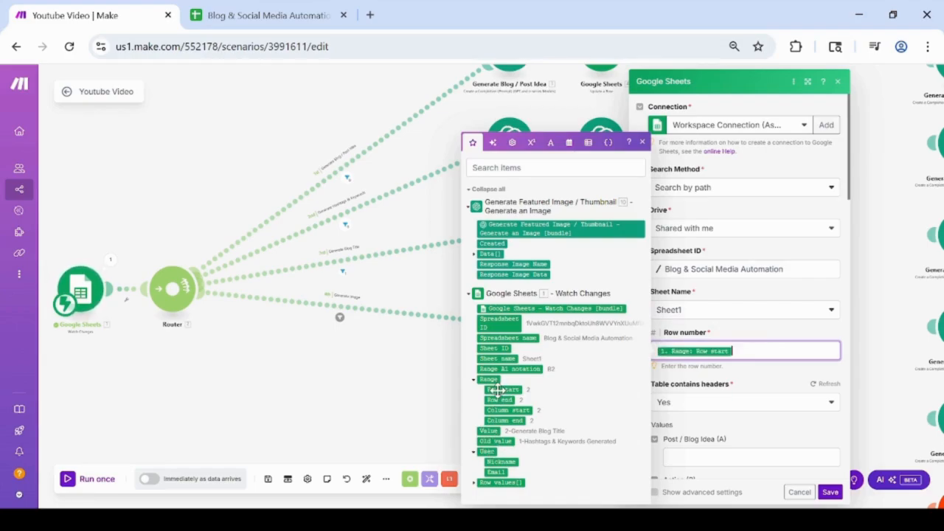
left_click(691, 456)
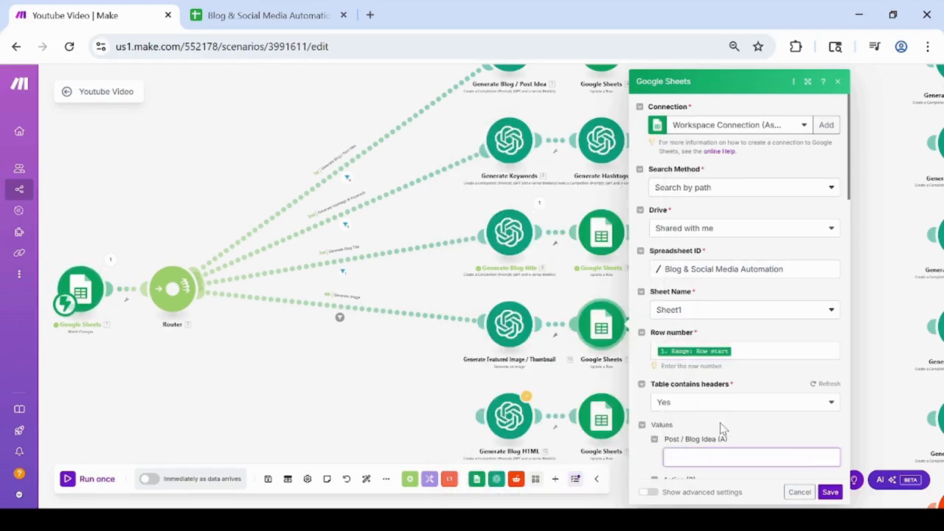
scroll(722, 430, "down", 2)
- In the spreadsheet, set cell B2's Action to 4-Featured Image / Thumbnail Generated and copy that text
left_click(262, 14)
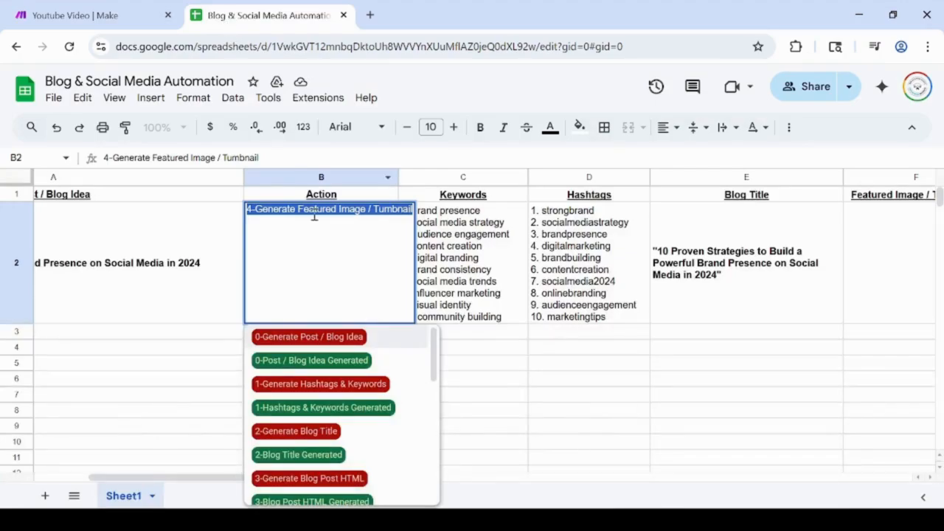
scroll(318, 418, "down", 3)
left_click(322, 404)
left_click(294, 267)
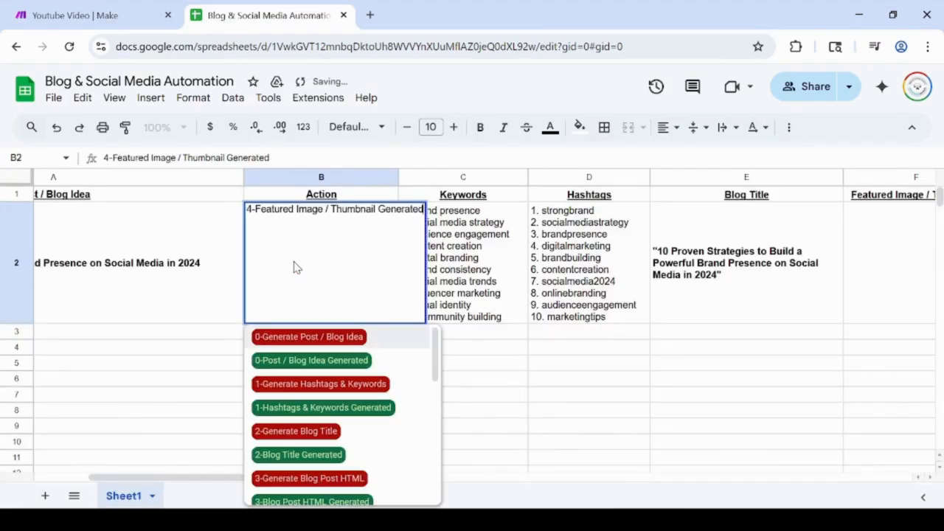
double_click(286, 209)
key("ctrl+c")
- Back in Make, paste 4-Featured Image / Thumbnail Generated as the Action (B) value and save the Google Sheets module
left_click(130, 18)
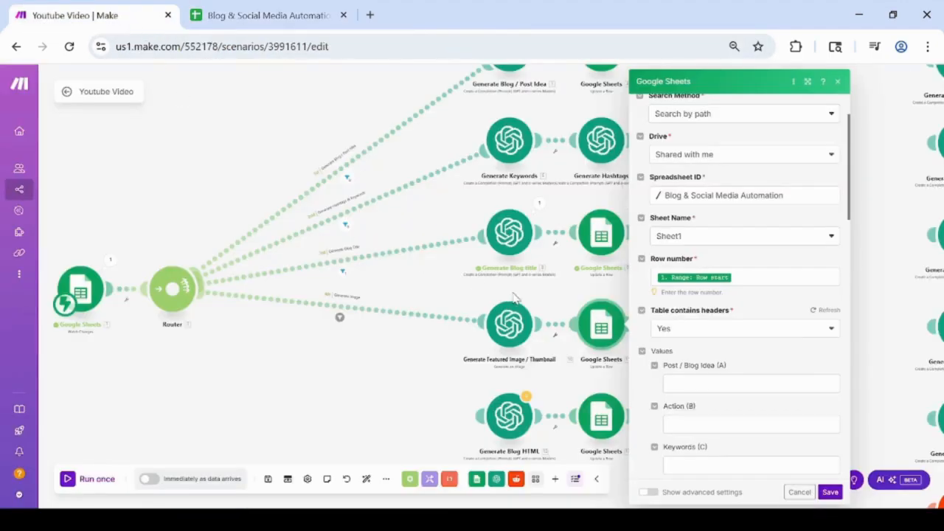
left_click(695, 426)
key("ctrl+v")
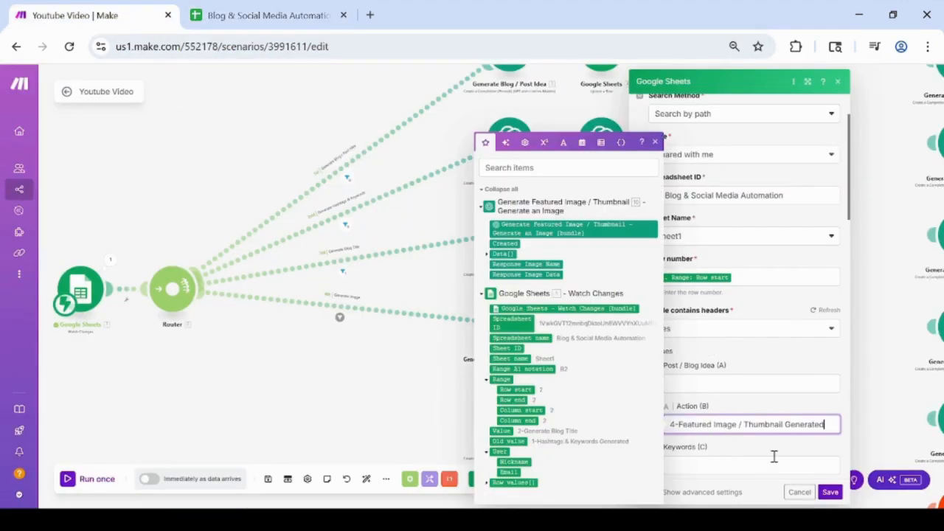
left_click(830, 492)
- In the spreadsheet, reset cell B2's Action to 2-Blog Title Generated and bring the Featured Image / Thumbnail column into view
left_click(269, 15)
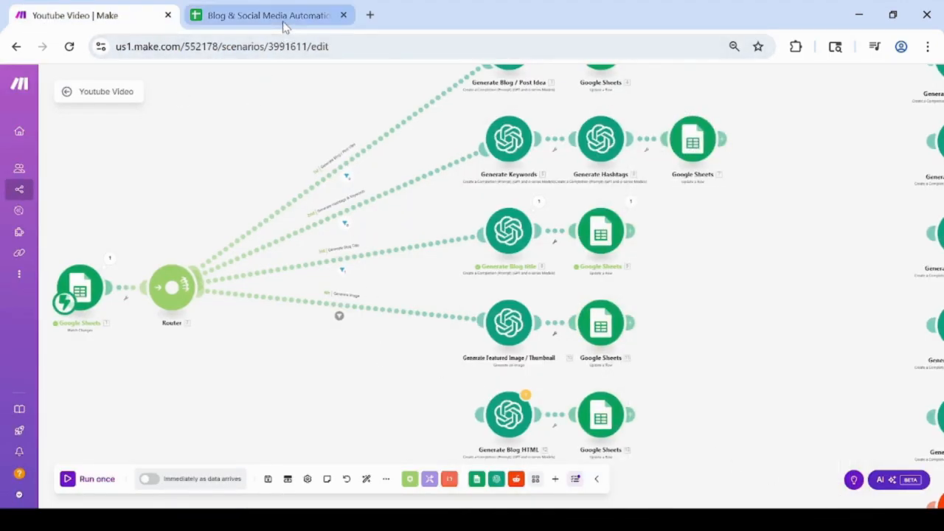
left_click(212, 335)
double_click(381, 270)
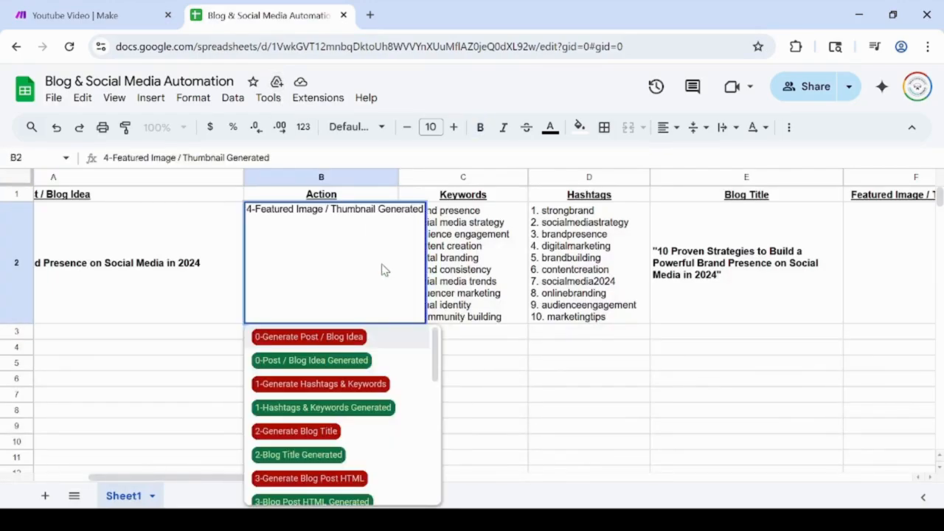
left_click(298, 454)
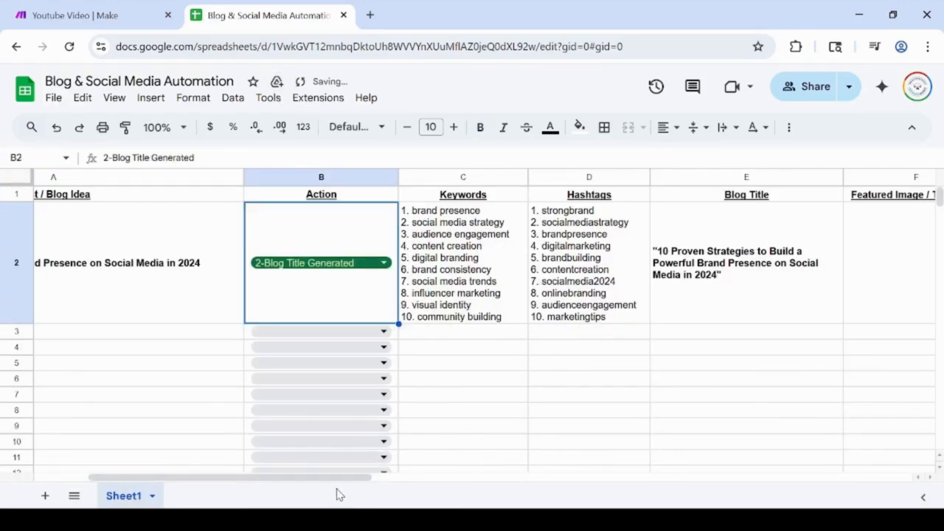
left_click_drag(366, 479, 408, 481)
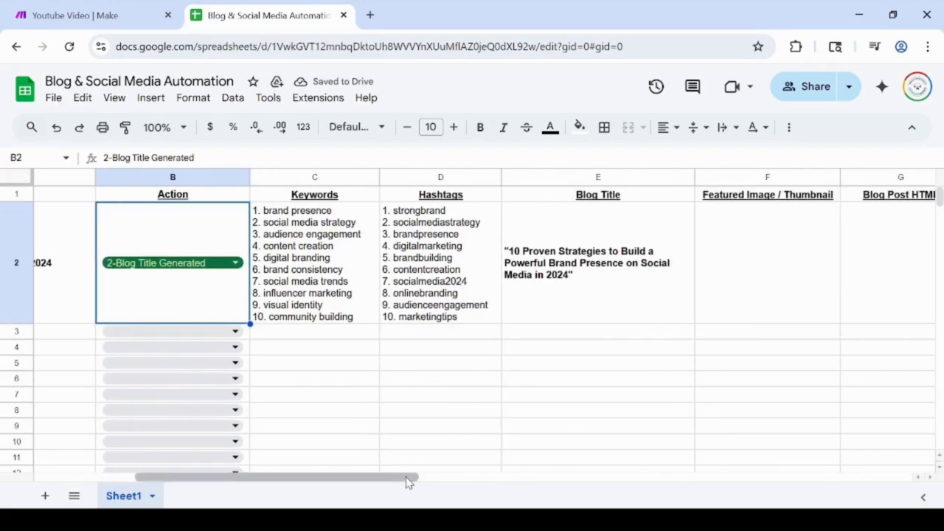
- Return to Make and start a single run of the Youtube Video scenario
left_click(120, 16)
left_click_drag(341, 379, 389, 399)
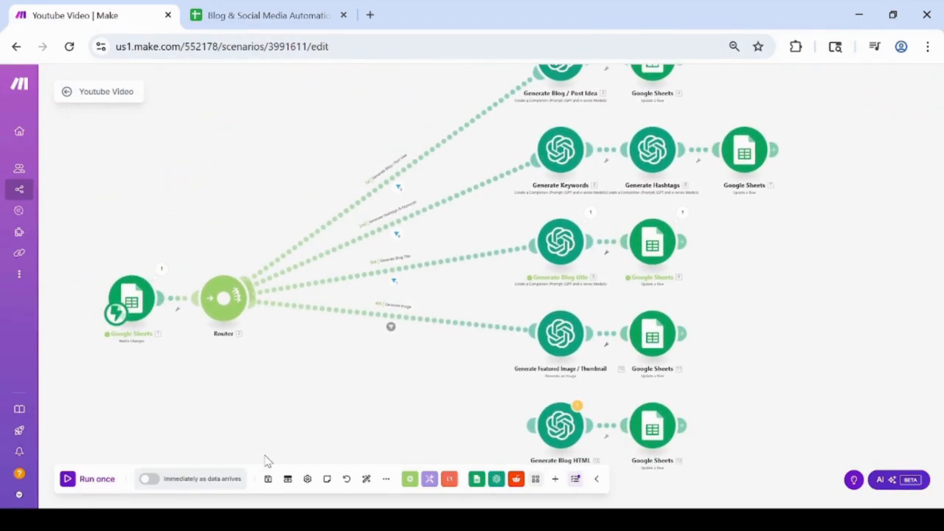
left_click_drag(284, 437, 243, 424)
left_click(74, 478)
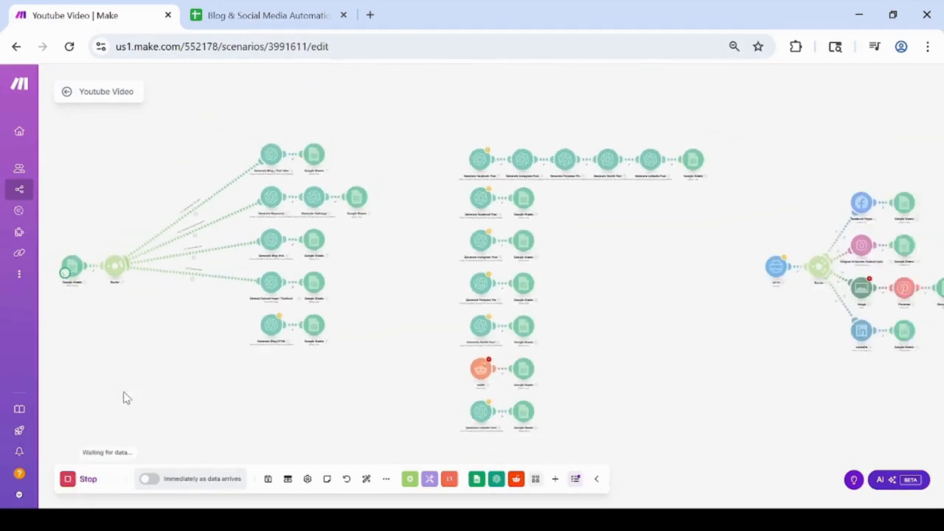
- In the spreadsheet, trigger the image route by setting cell B2's Action to 4-Generate Featured Image / Tumbnail
left_click(243, 15)
left_click(230, 267)
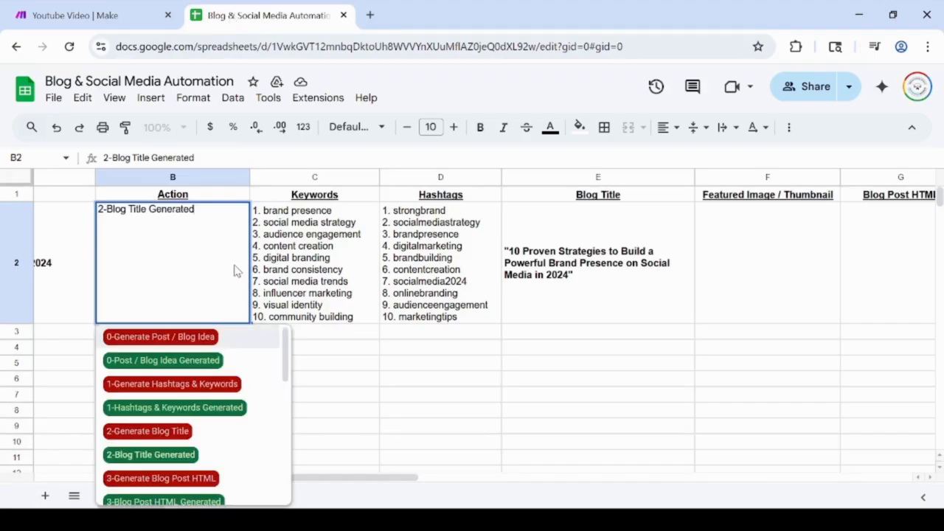
scroll(206, 403, "down", 5)
left_click(207, 378)
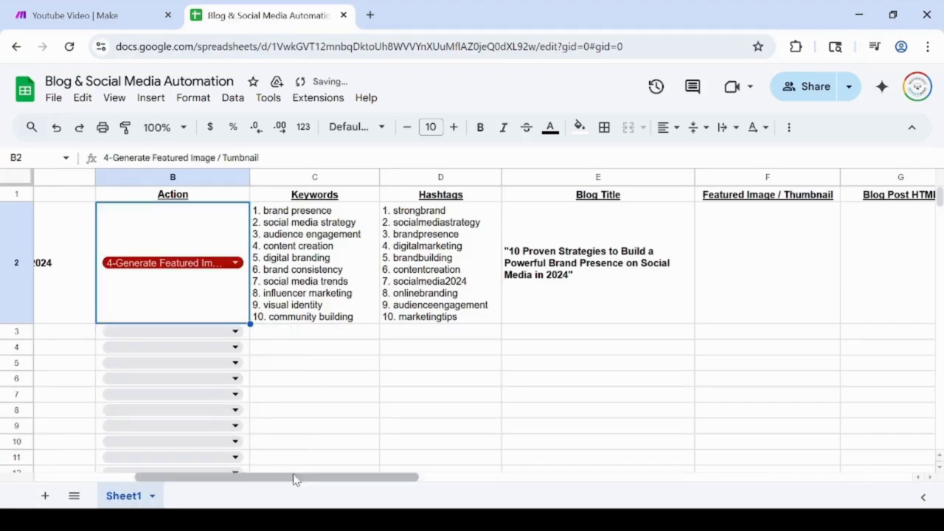
- Watch the image route run in Make, and check row 2's Action and Featured Image / Thumbnail cells in the spreadsheet
left_click(107, 18)
scroll(185, 349, "up", 3)
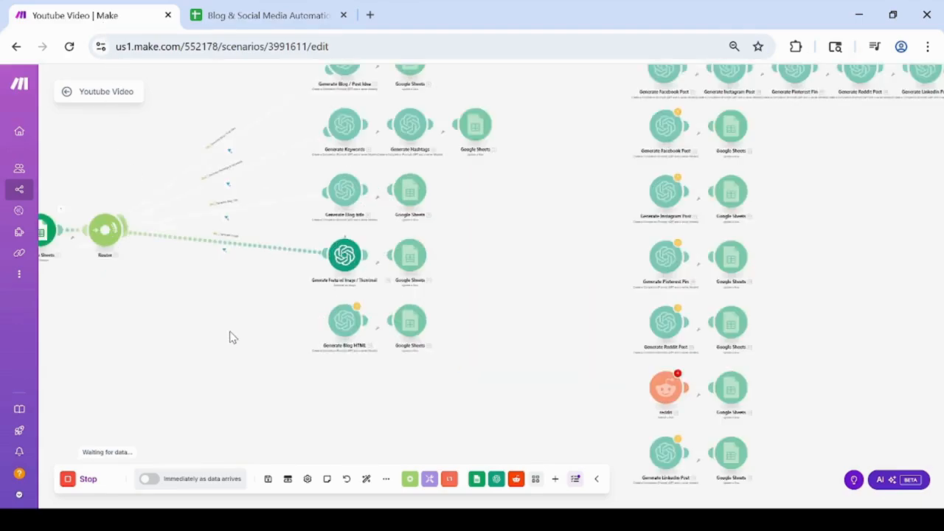
left_click_drag(229, 338, 327, 381)
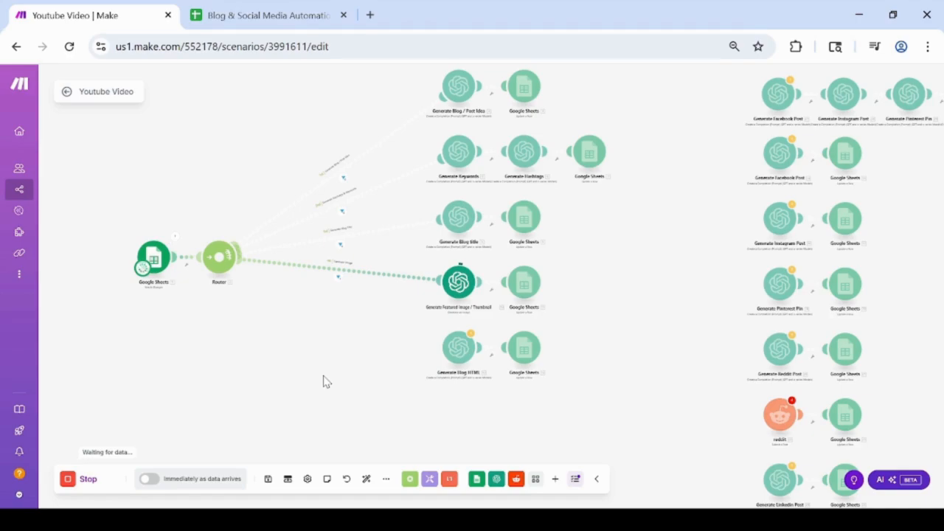
left_click(247, 16)
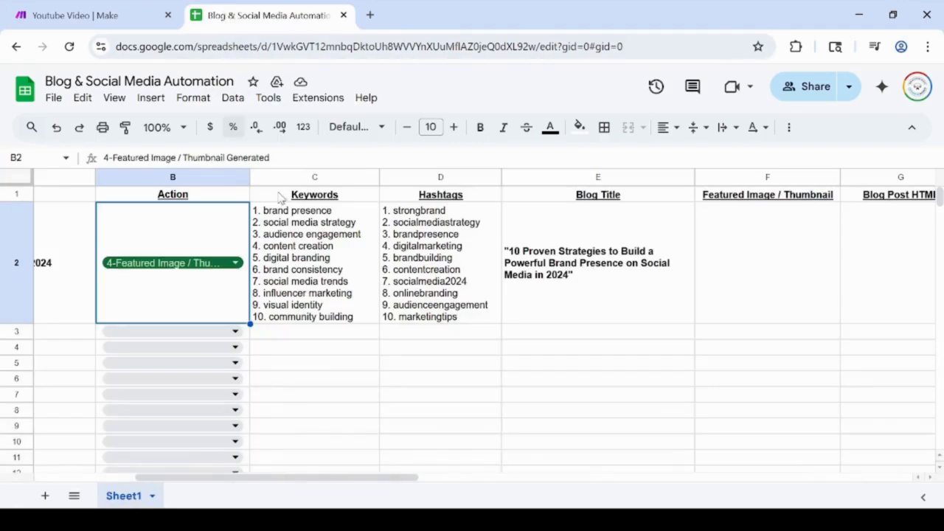
left_click_drag(368, 478, 511, 478)
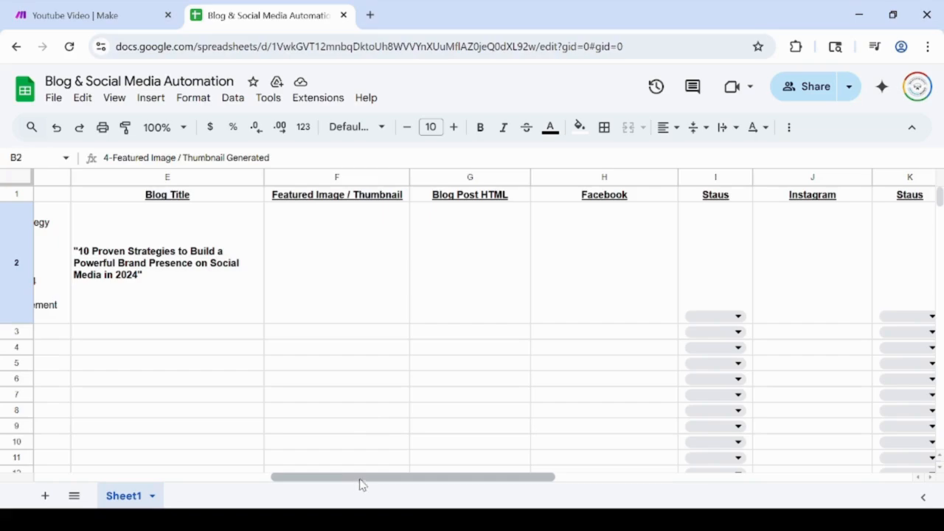
left_click_drag(362, 477, 184, 476)
- In the spreadsheet, reset cell B2's Action to 2-Blog Title Generated
left_click(355, 264)
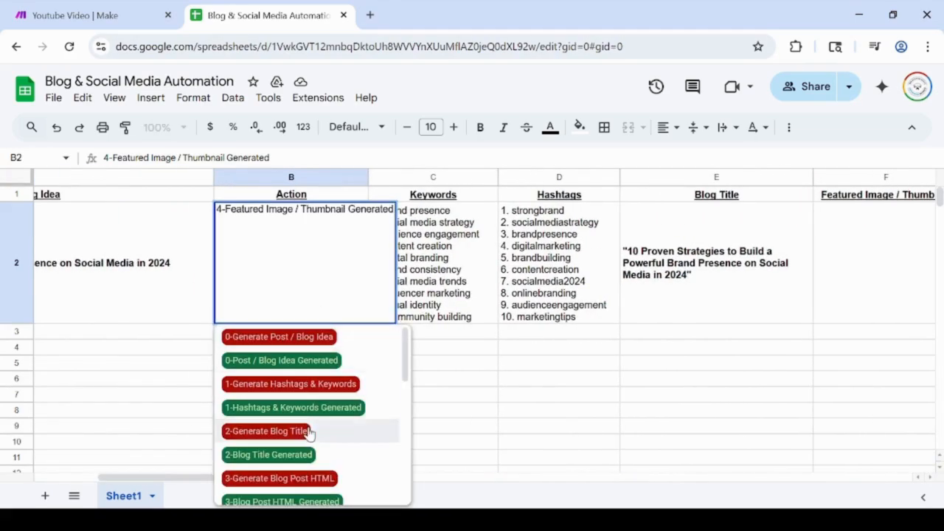
scroll(310, 432, "down", 2)
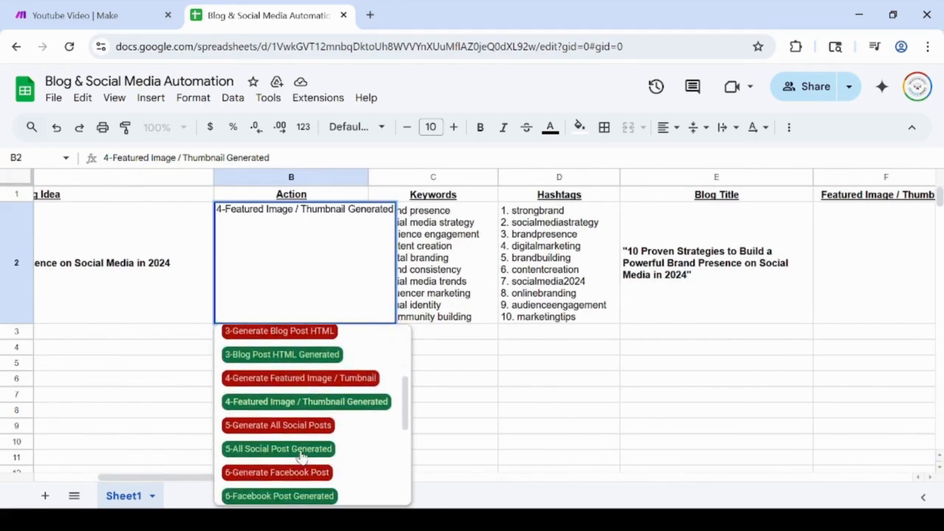
scroll(302, 367, "up", 2)
left_click(301, 380)
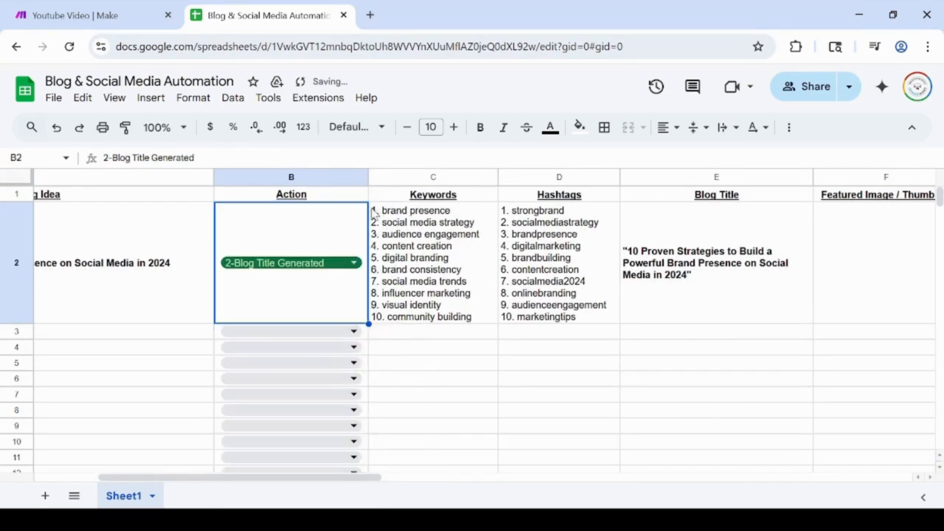
- In Make, map the generated image's URL to Featured Image / Thumbnail (F) in the image route's Google Sheets module and save it
left_click(148, 15)
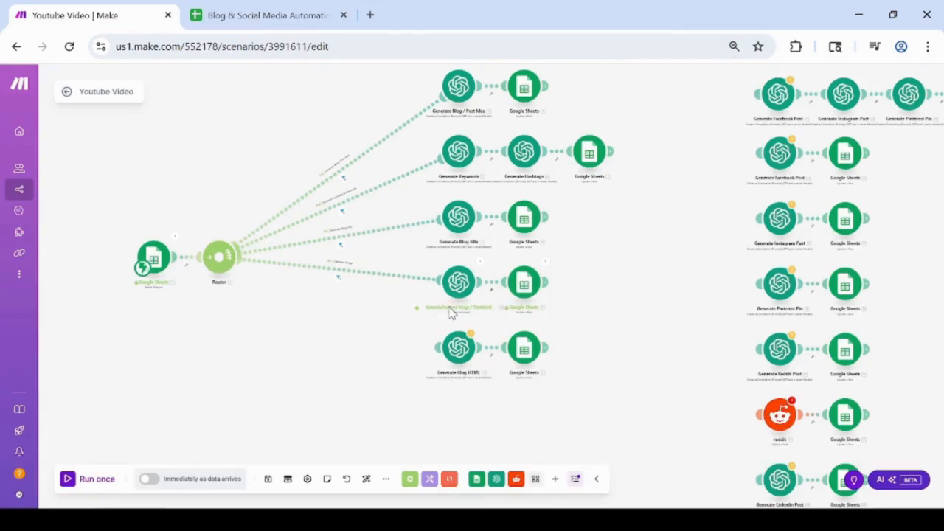
left_click(523, 283)
scroll(640, 414, "down", 2)
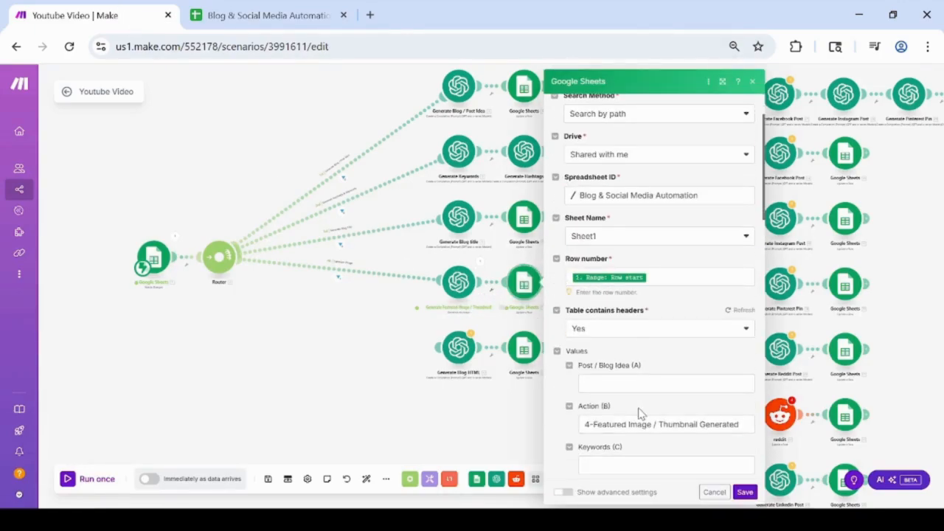
scroll(641, 414, "down", 1)
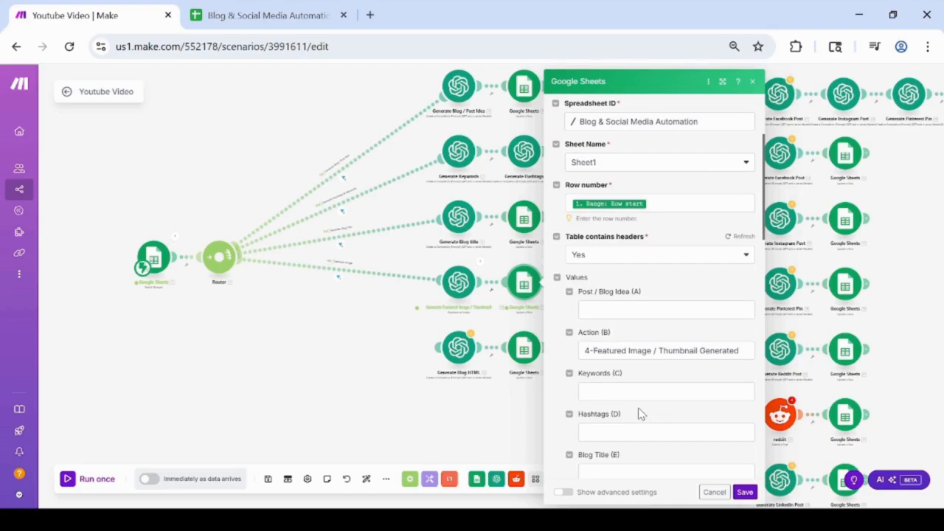
scroll(640, 414, "down", 3)
left_click(612, 292)
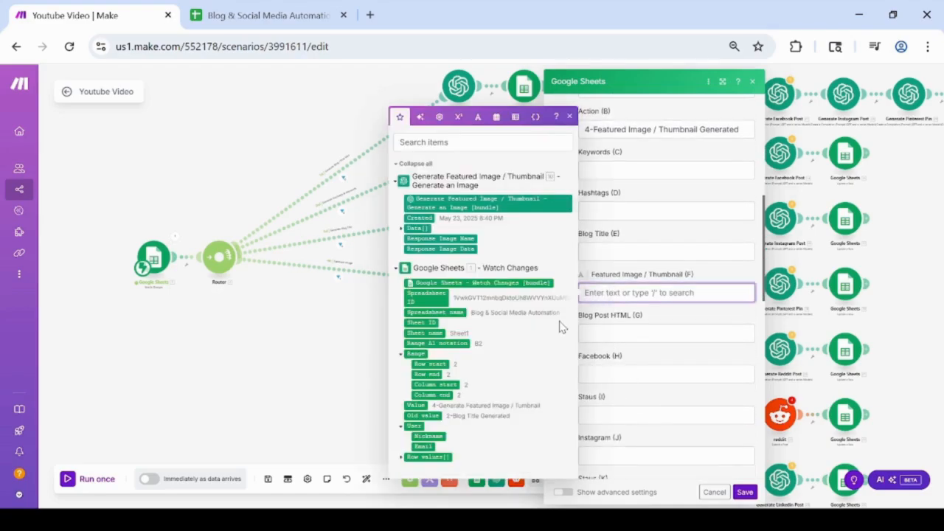
left_click(403, 230)
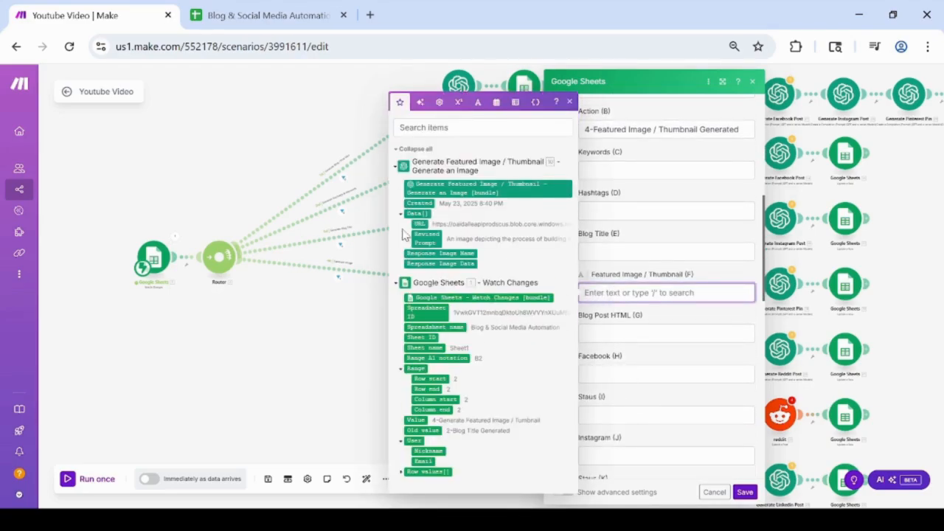
left_click(419, 224)
left_click(745, 493)
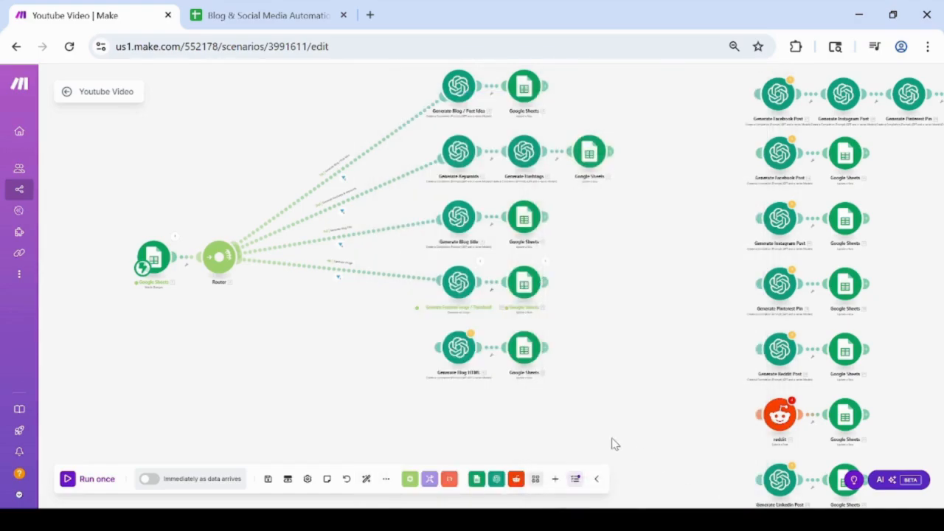
- Start a single run of the Youtube Video scenario with the updated image mapping
left_click(243, 15)
left_click(96, 15)
left_click(84, 476)
- In the spreadsheet, set cell B2's Action to 4-Generate Featured Image / Tumbnail to trigger the image route
left_click(222, 15)
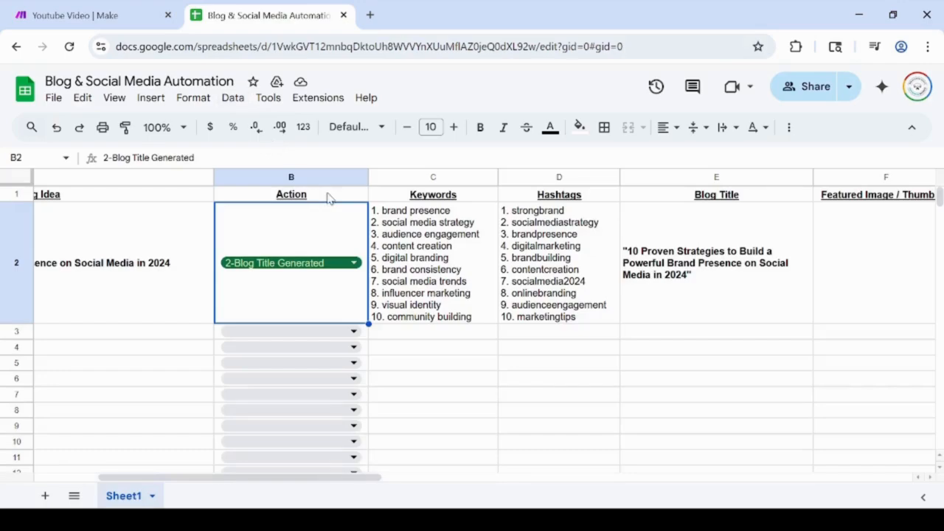
left_click(352, 267)
scroll(313, 369, "down", 3)
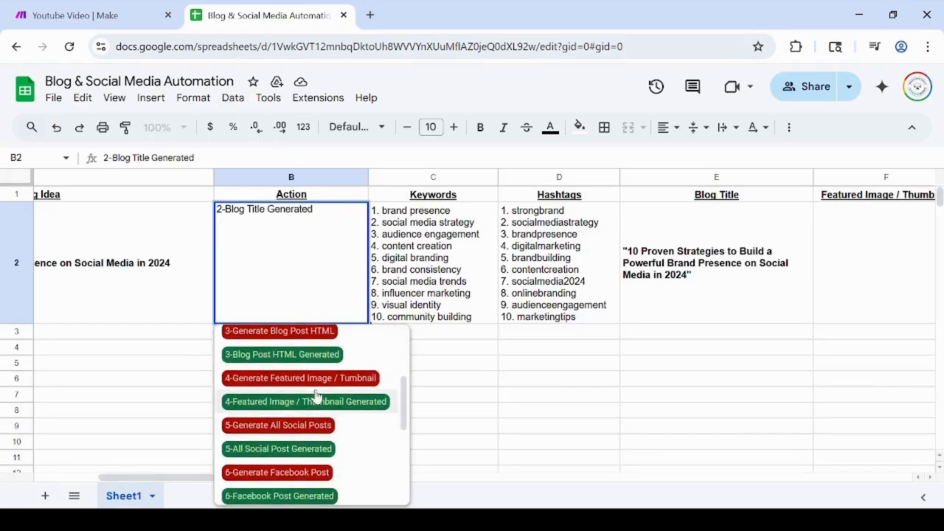
left_click(318, 379)
- Watch the image route run in Make, then check row 2's Featured Image / Thumbnail cell in the spreadsheet
left_click(96, 16)
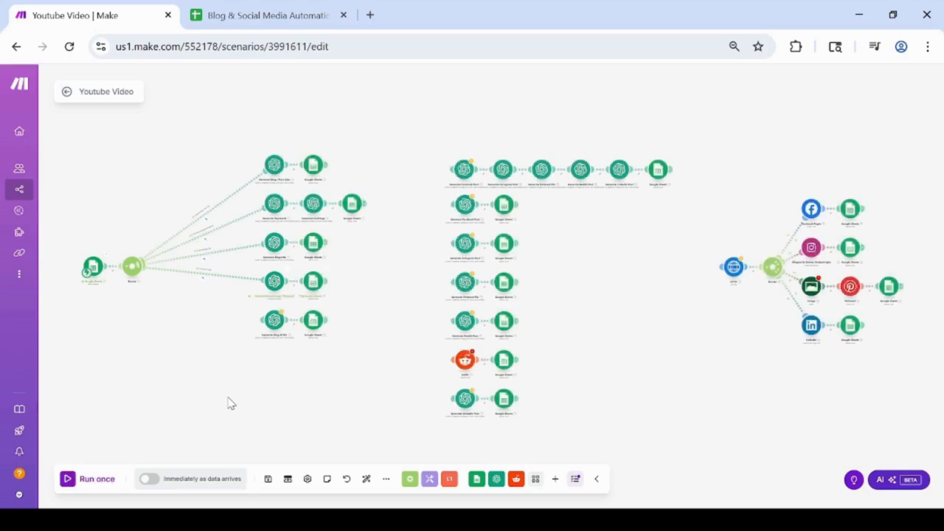
left_click(265, 15)
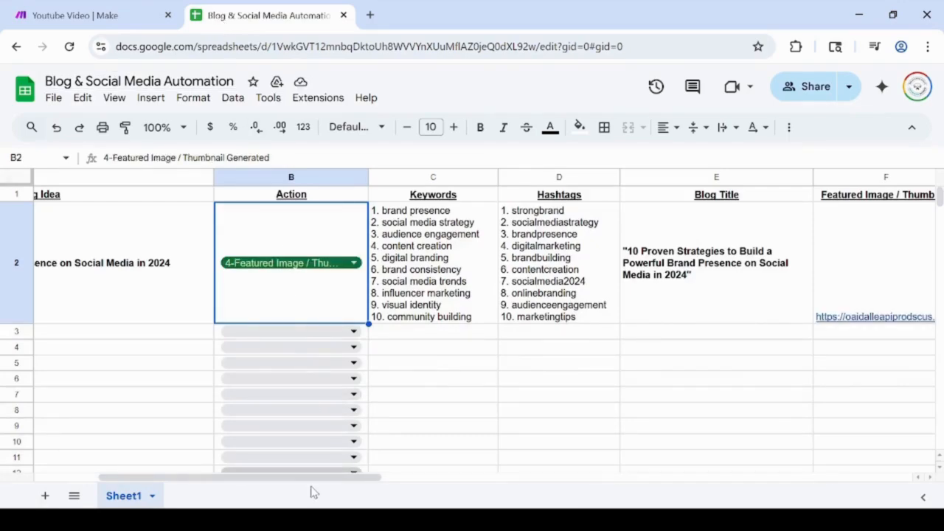
left_click_drag(371, 478, 523, 478)
- Apply text wrapping to the Featured Image / Thumbnail column from F2 down to F1000
left_click(349, 178)
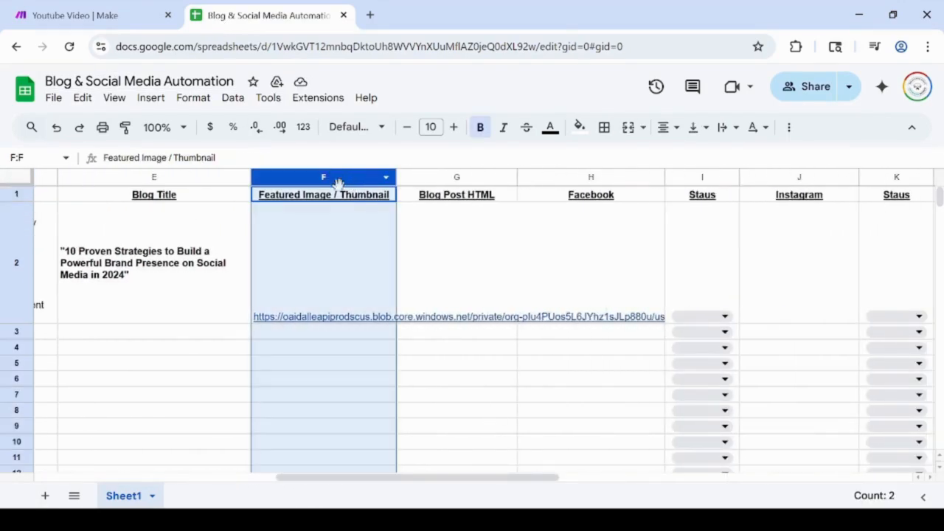
left_click(339, 207)
key("ctrl+shift+Down")
left_click(193, 97)
mouse_move(224, 227)
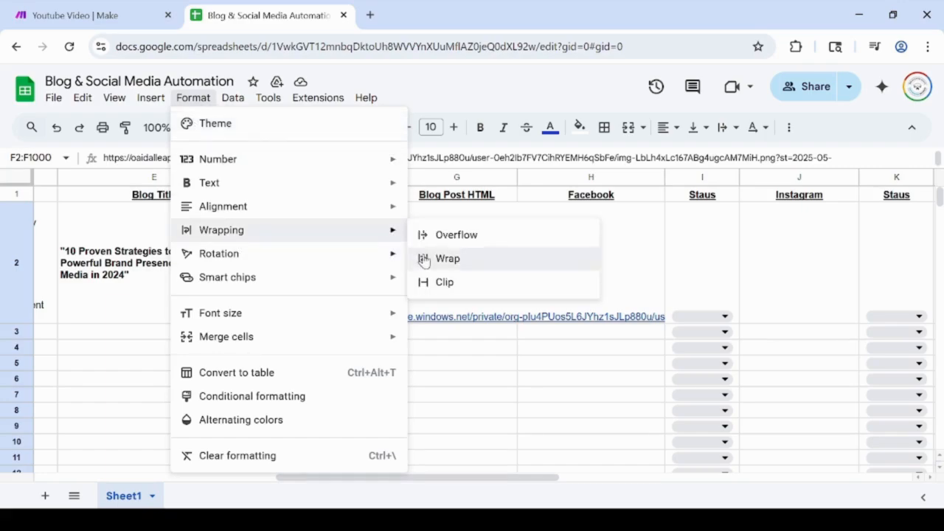
left_click(441, 258)
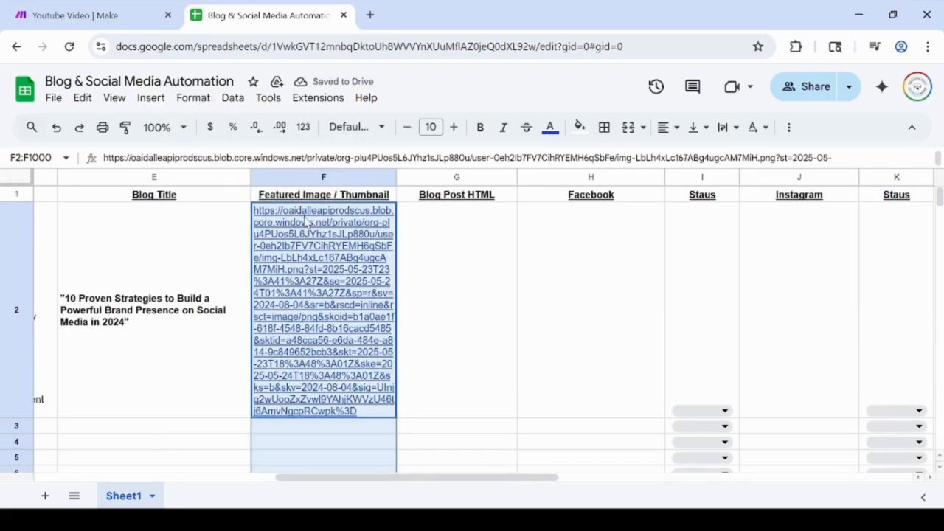
- Open the image link in cell F2 to view the generated featured image, and close its browser tab
mouse_move(306, 222)
left_click(329, 435)
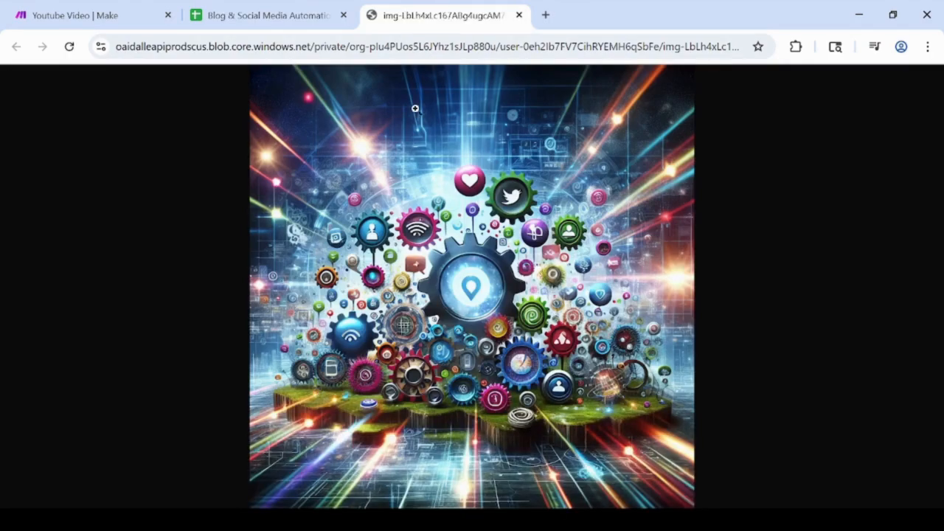
left_click(520, 15)
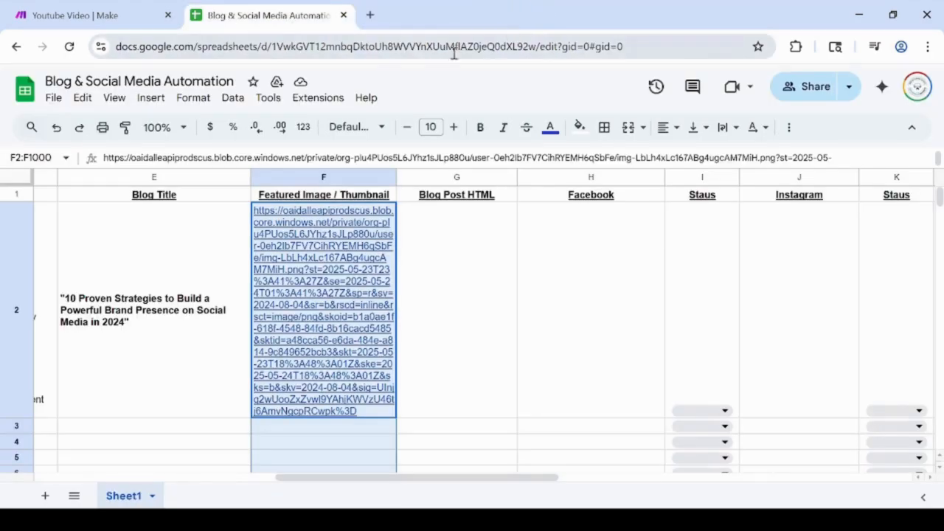
- In Make, connect the Router to the Generate Blog HTML module as its fifth route
left_click(133, 27)
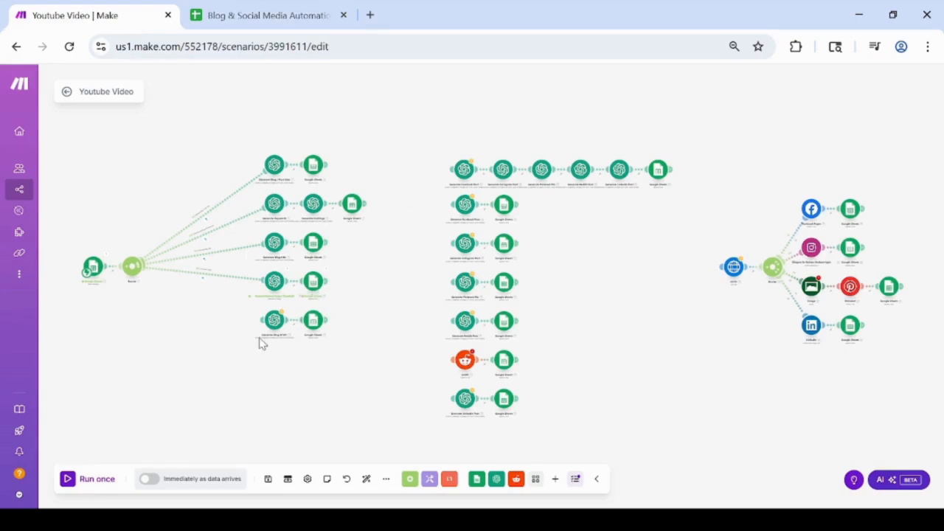
scroll(260, 343, "up", 5)
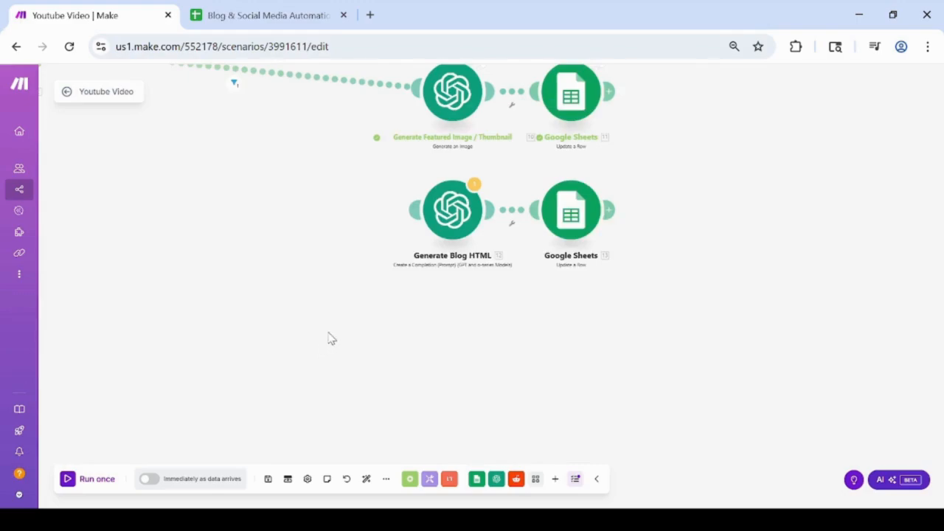
left_click_drag(332, 339, 531, 530)
left_click_drag(615, 410, 195, 286)
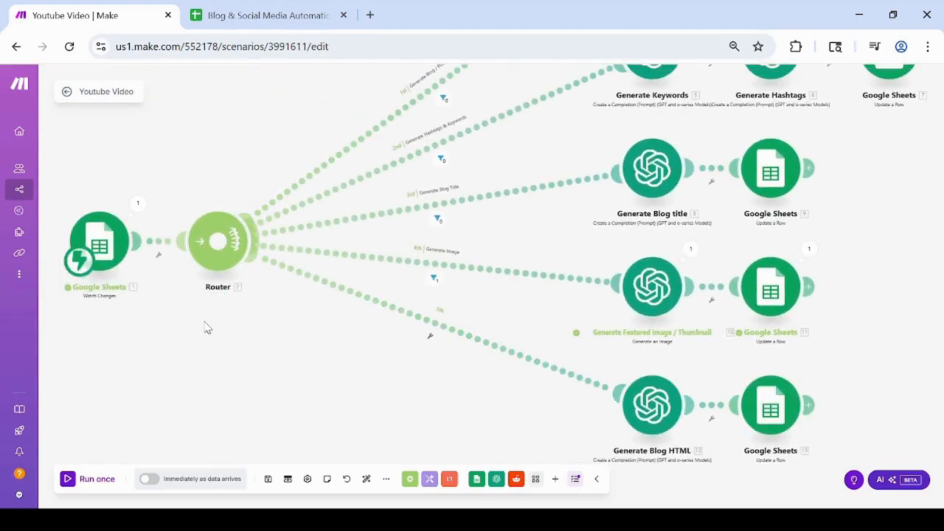
left_click_drag(380, 376, 215, 305)
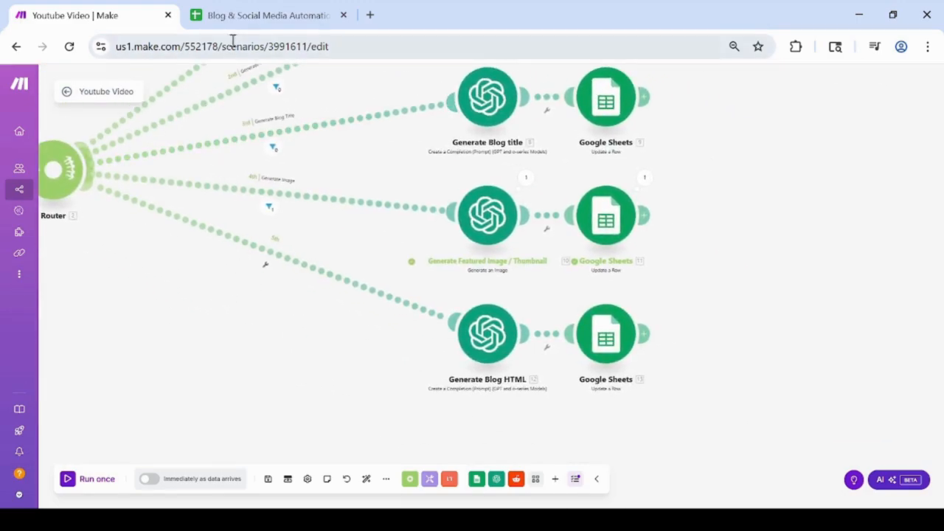
- Check the spreadsheet's columns, then return to Make and set the Generate Blog HTML module's model to gpt-4o-mini (system)
left_click(259, 22)
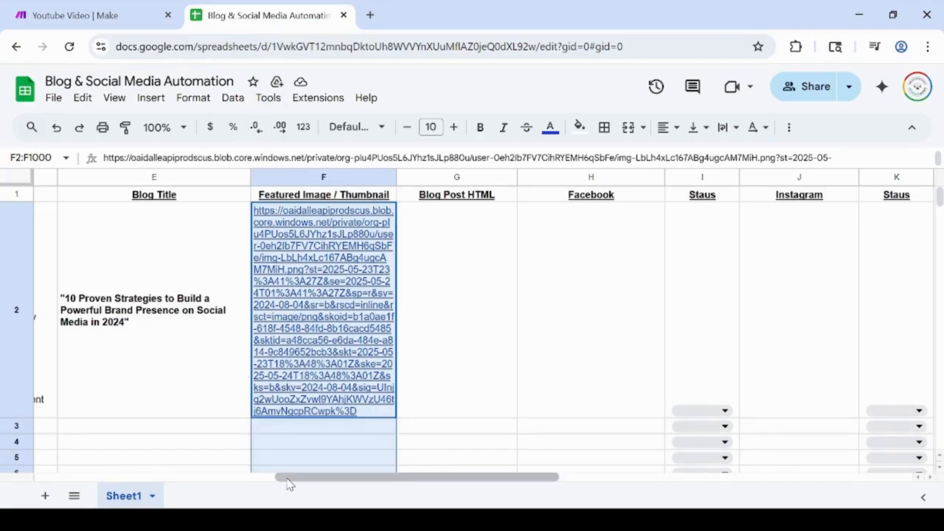
left_click_drag(285, 478, 141, 478)
left_click(116, 22)
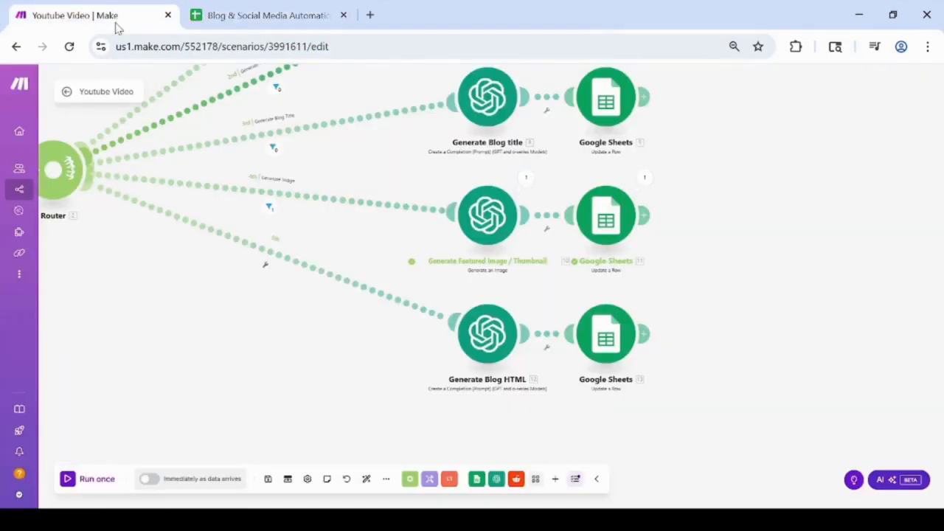
left_click(488, 335)
left_click(696, 329)
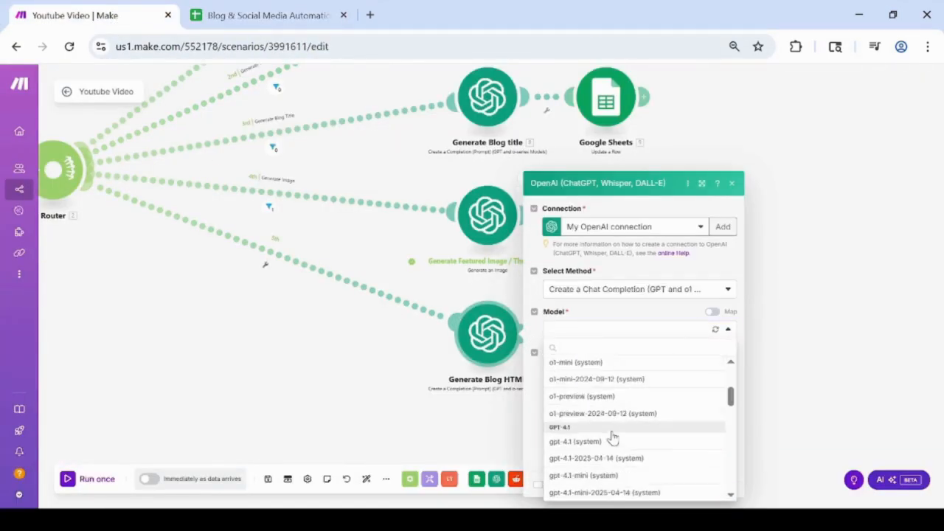
scroll(609, 436, "down", 5)
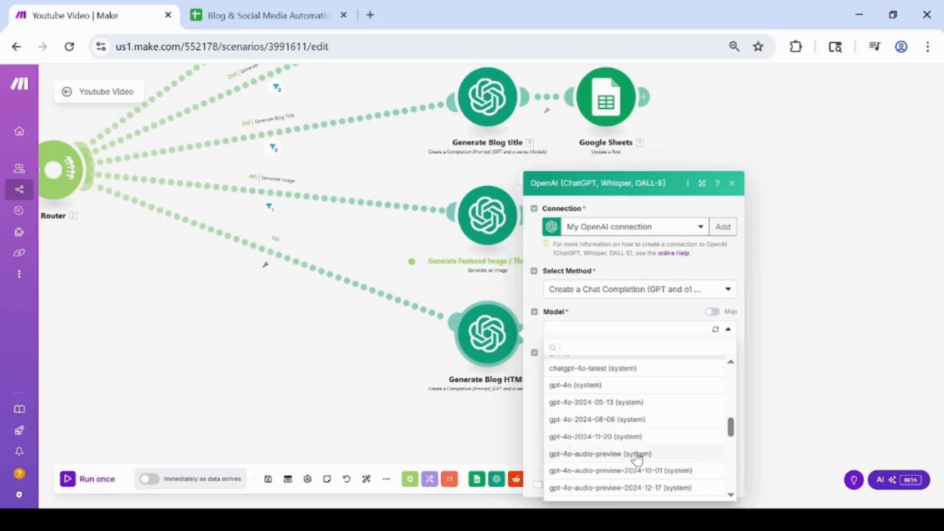
scroll(634, 450, "down", 2)
left_click(632, 447)
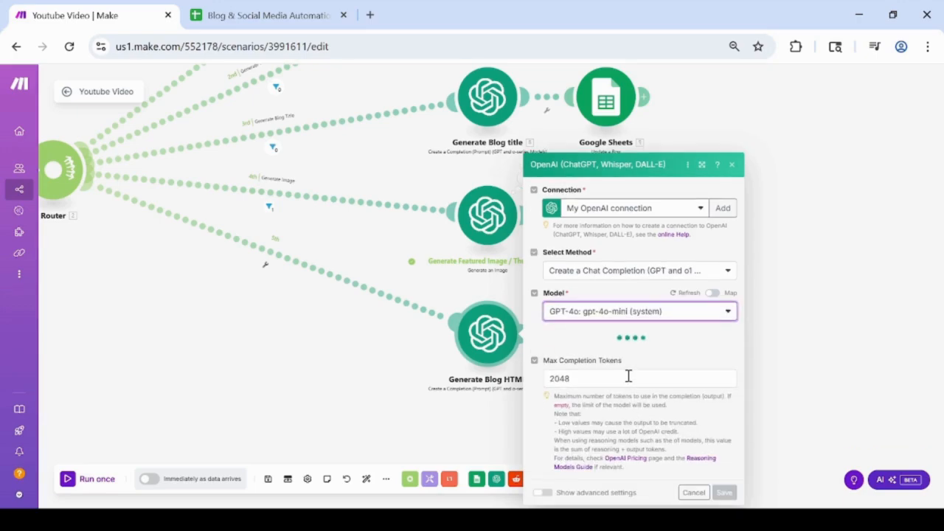
- Add a User message whose text begins "Please creat a blog article in HTML format only using this context:"
left_click(569, 331)
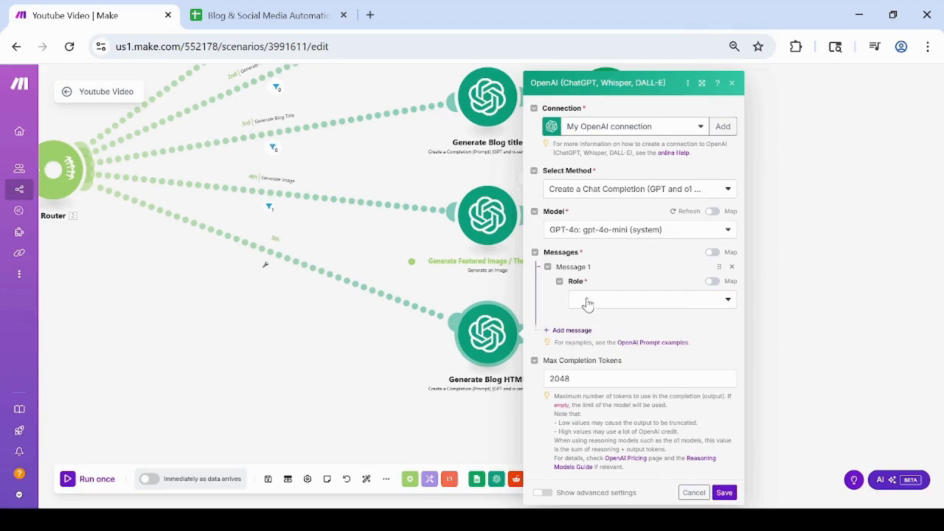
left_click(588, 301)
left_click(597, 318)
left_click(589, 341)
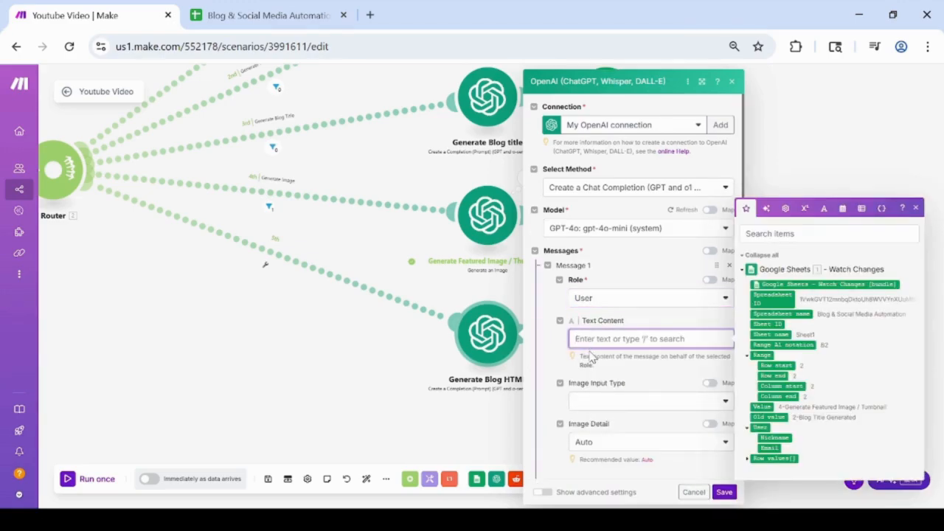
type("Please creat a blog article")
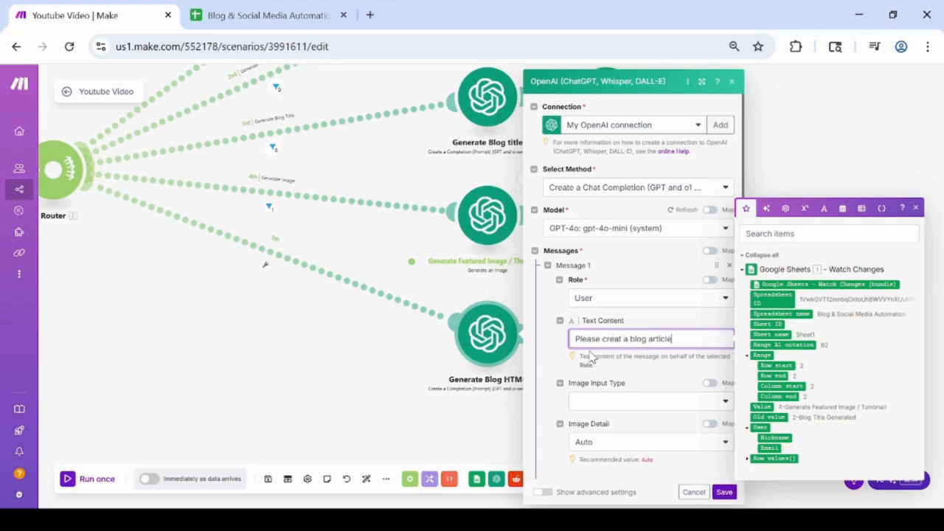
type("format only using this context:")
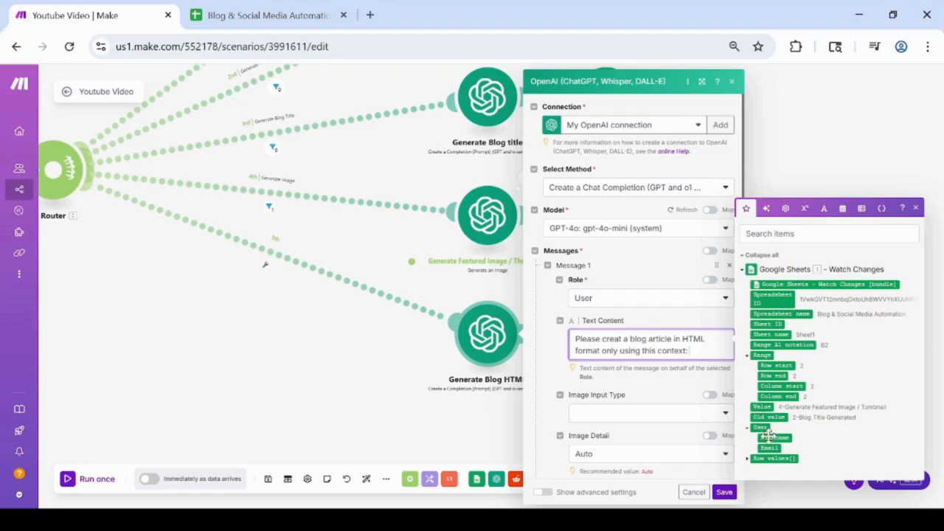
- Complete the prompt with Row values A as the idea and E as the title, add "html output only, no extra output beside the html code", and save
left_click(748, 469)
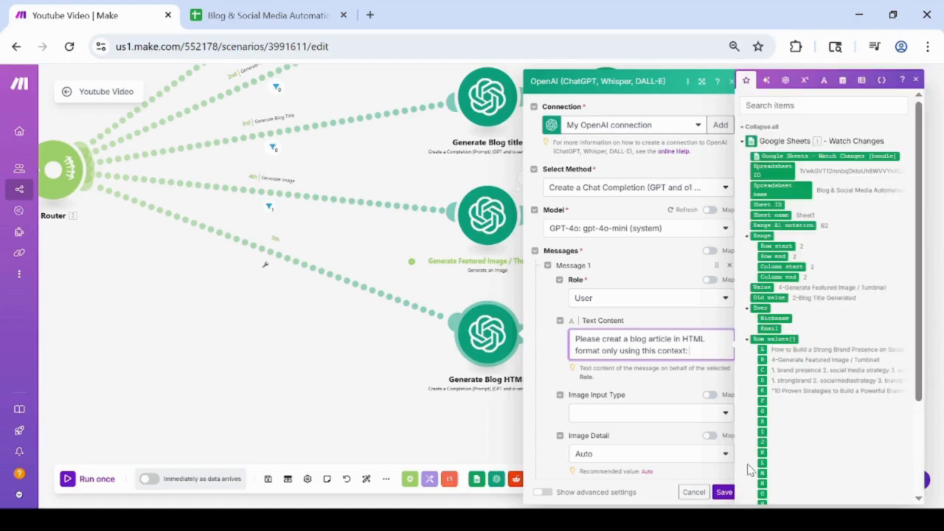
left_click_drag(760, 348, 729, 366)
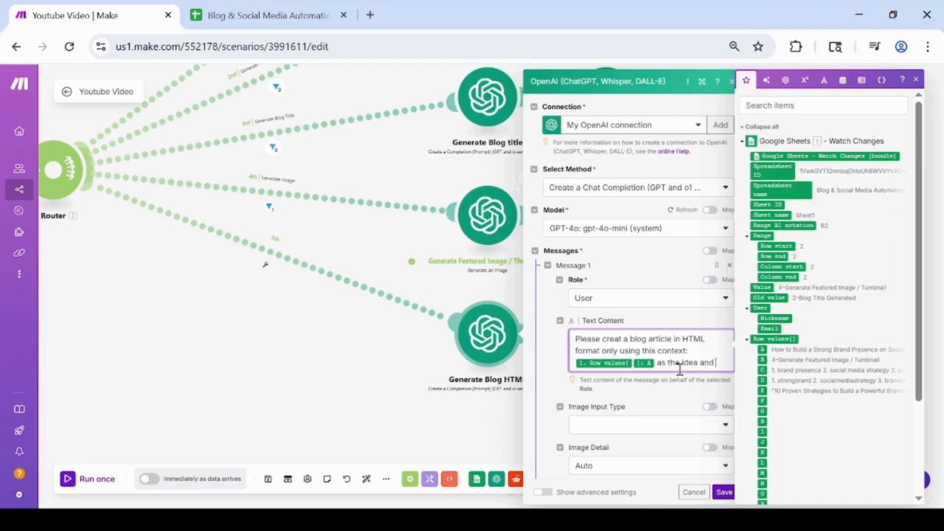
left_click(762, 390)
type("as the tit")
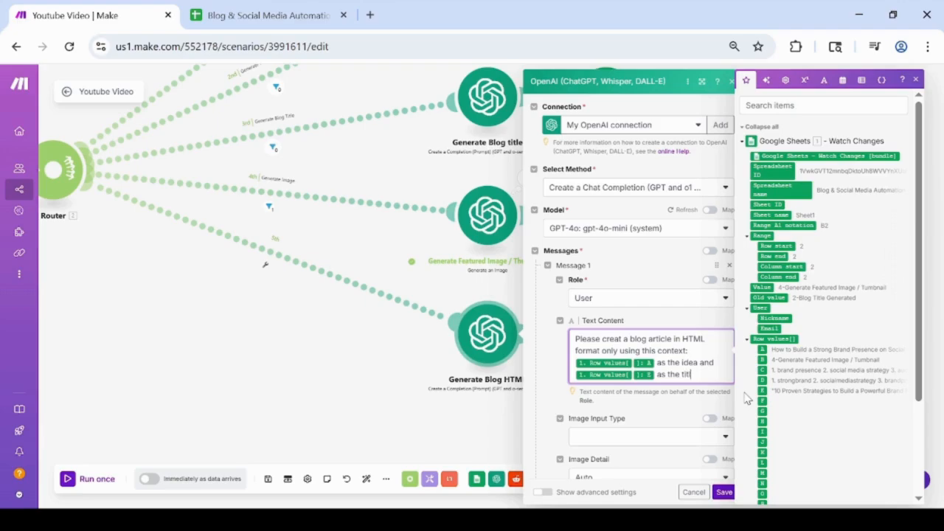
type("le")
key("Return")
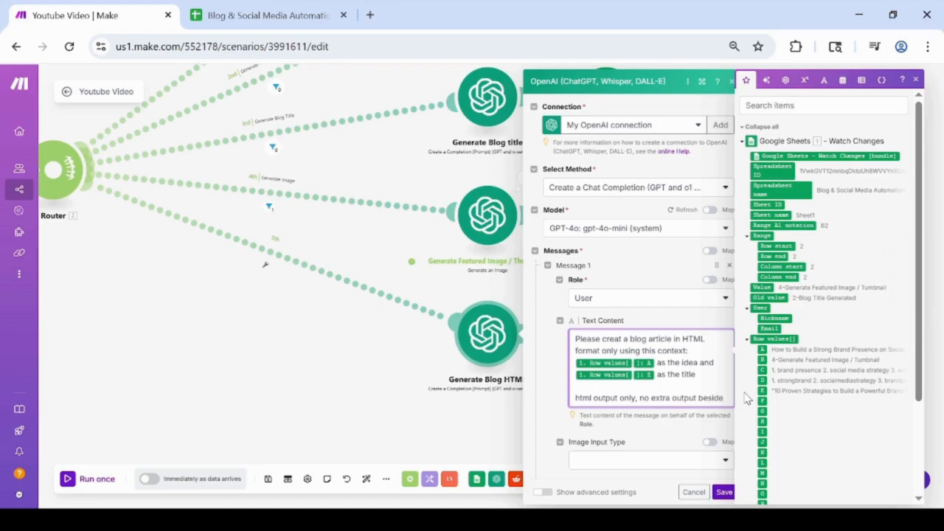
type("the html code")
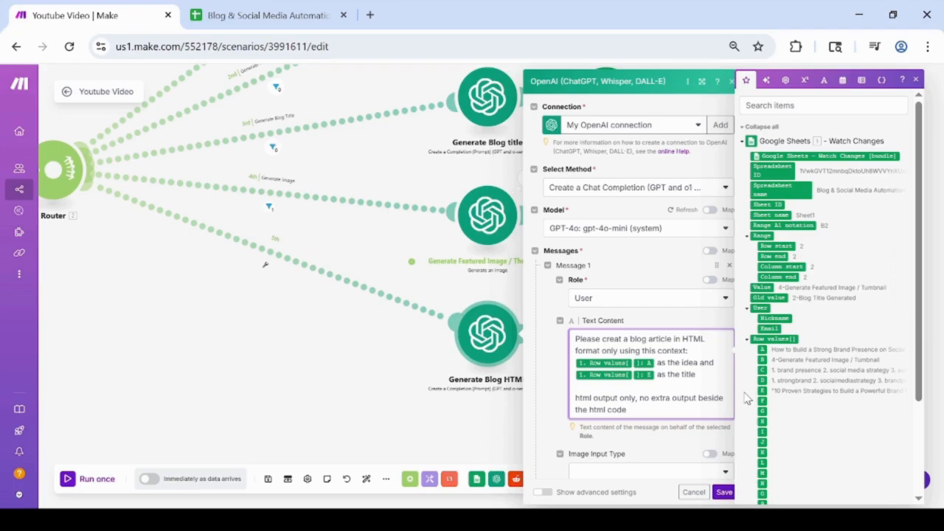
left_click(723, 492)
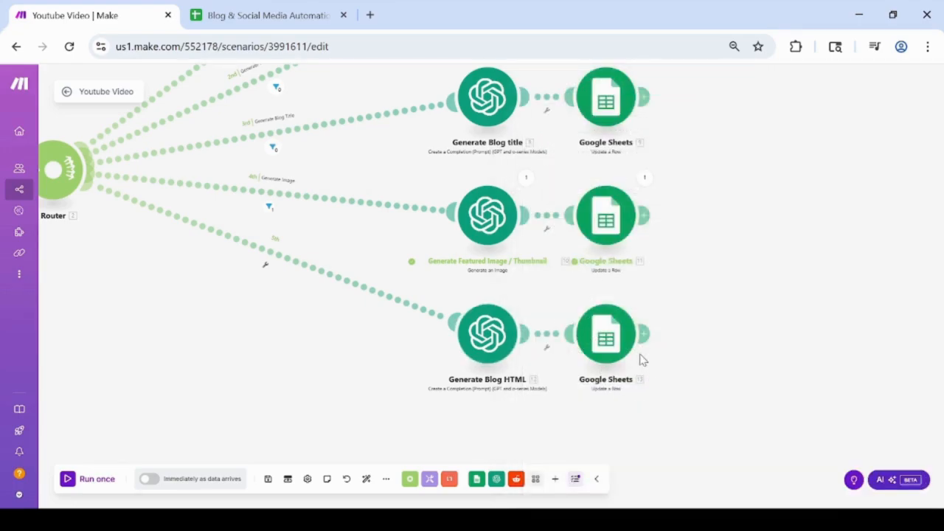
- Point the Google Sheets module after Generate Blog HTML to Sheet1 of Blog & Social Media Automation in the Shared with me drive
left_click(619, 345)
left_click(733, 372)
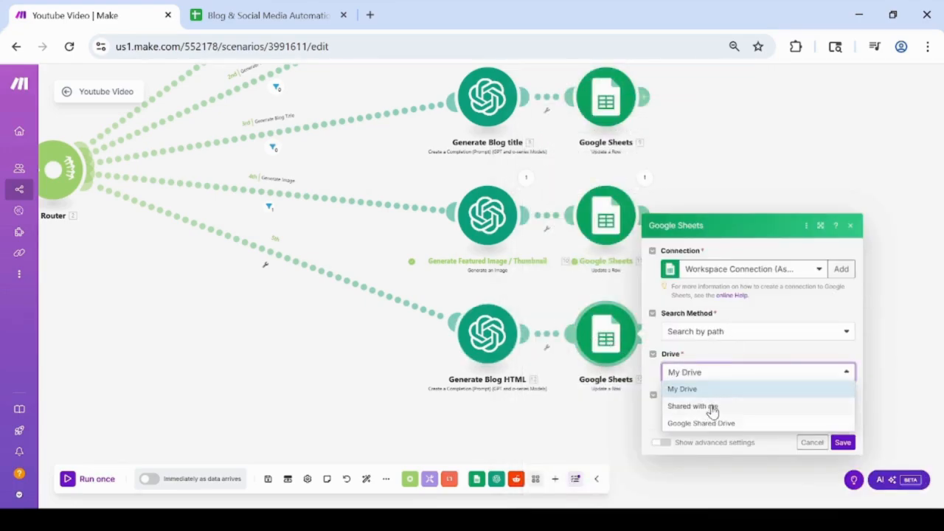
left_click(713, 406)
left_click(706, 413)
left_click(714, 381)
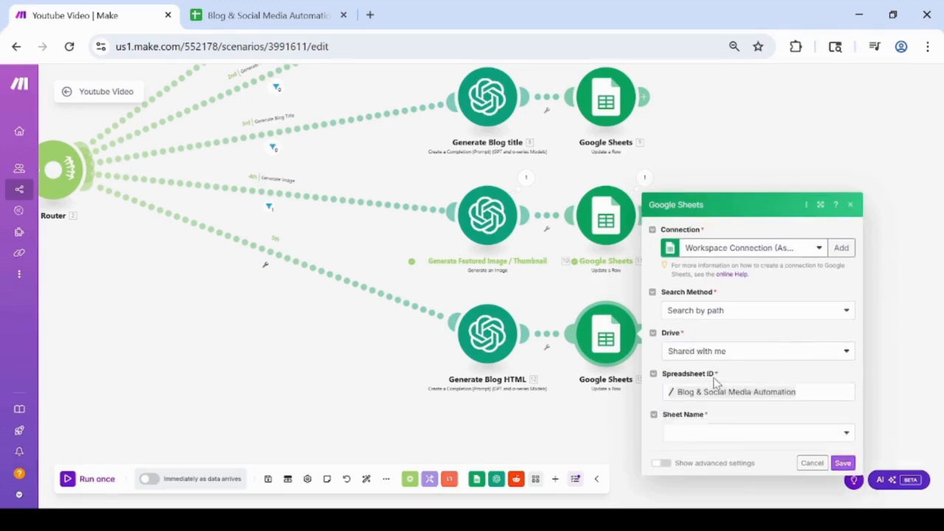
left_click(708, 437)
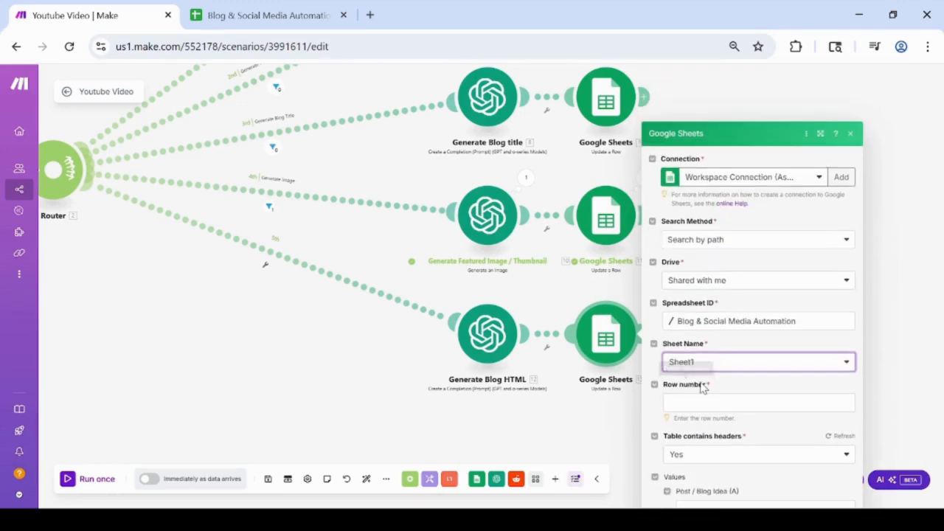
- Map the row number to the Watch Changes value Range: Row start
left_click(756, 352)
scroll(536, 428, "down", 1)
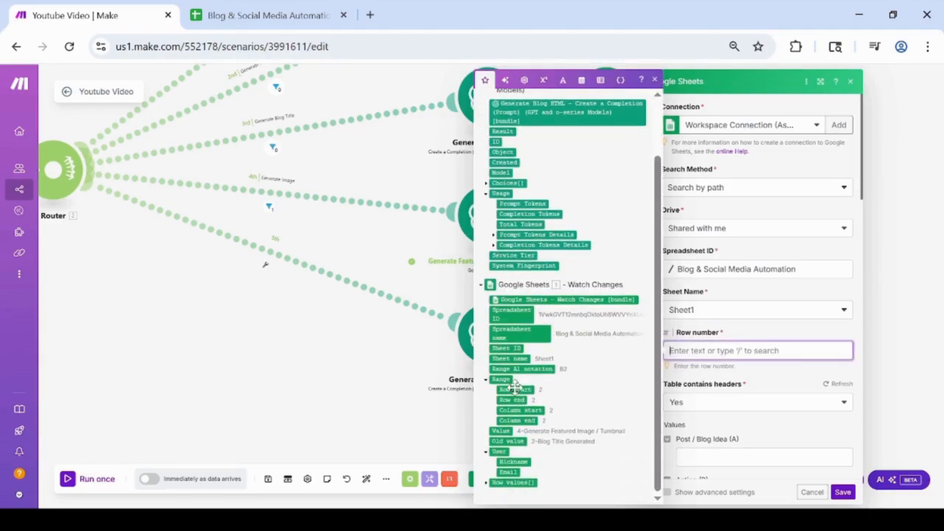
left_click(515, 389)
left_click(731, 455)
left_click(757, 423)
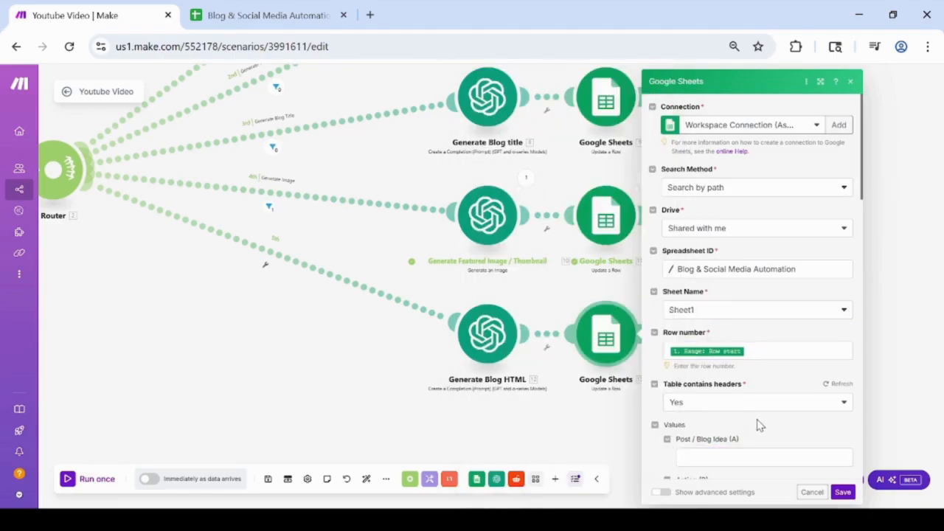
scroll(684, 352, "down", 2)
- Switch to the spreadsheet, set the Action in cell B2 to 3-Generate Blog Post HTML, and copy that text
left_click(261, 14)
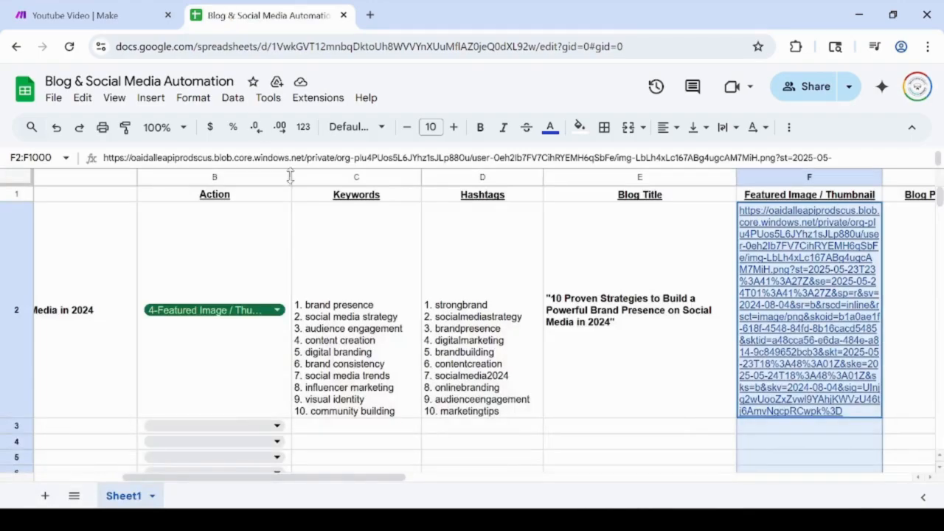
left_click(282, 314)
scroll(236, 443, "down", 2)
left_click(236, 437)
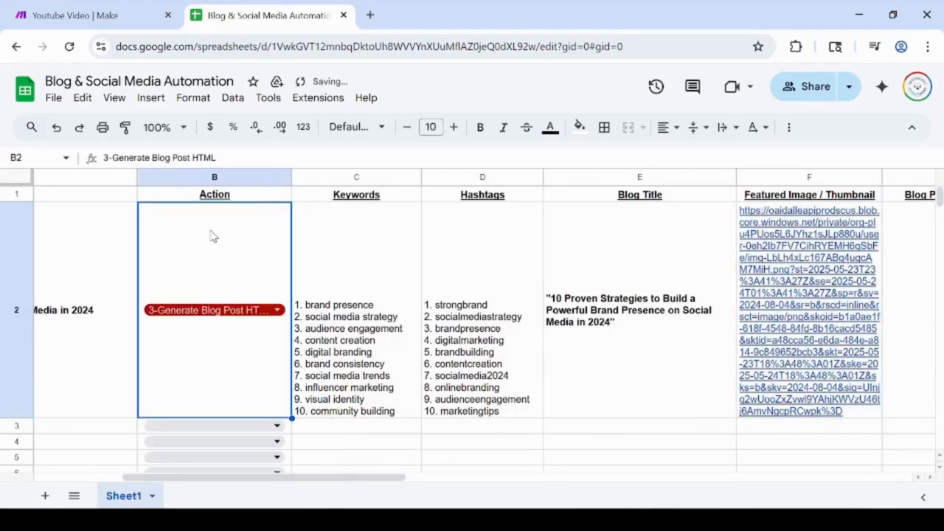
double_click(199, 313)
key("ctrl+a")
key("ctrl+c")
- In Make, add a filter labelled Generate Blog HTML to the fifth route, requiring Row values B equal to 3-Generate Blog Post HTML
key("ctrl+shift+Tab")
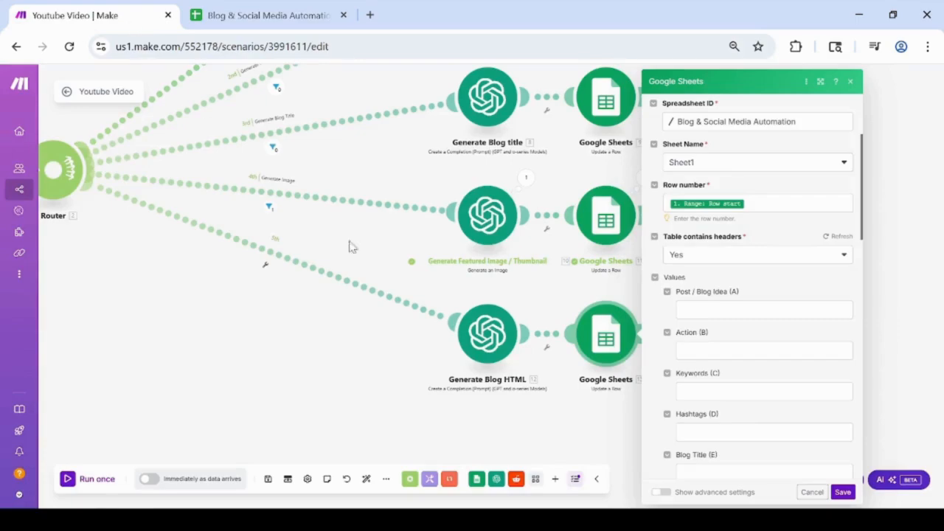
left_click(690, 352)
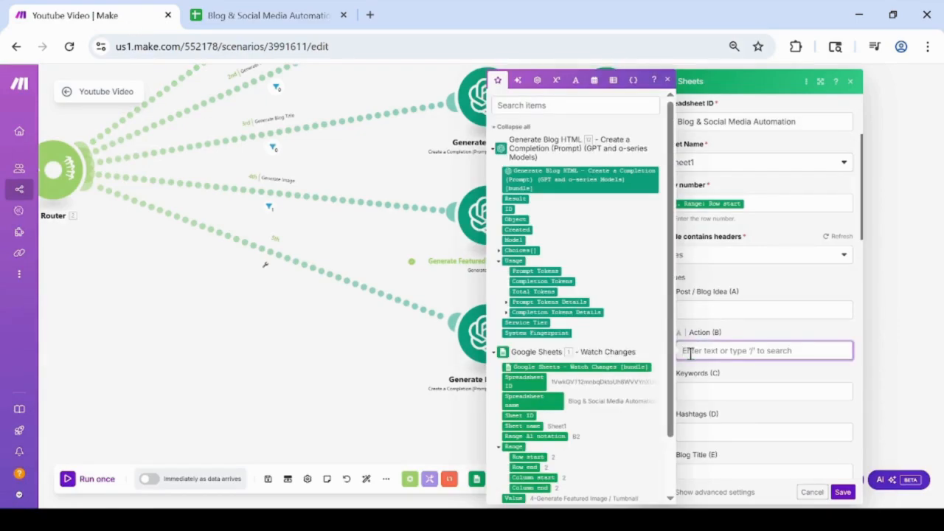
left_click(367, 279)
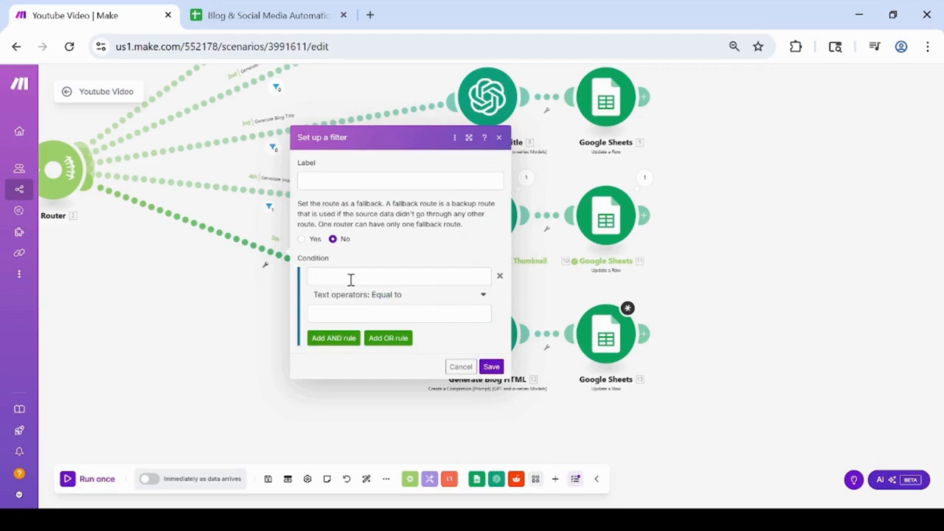
left_click(361, 182)
type("Generate Blog HTML")
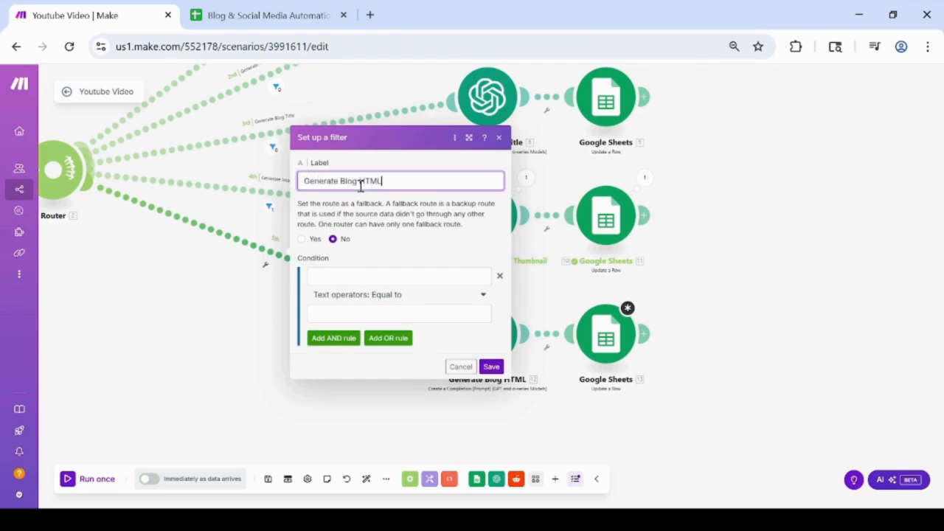
left_click(354, 274)
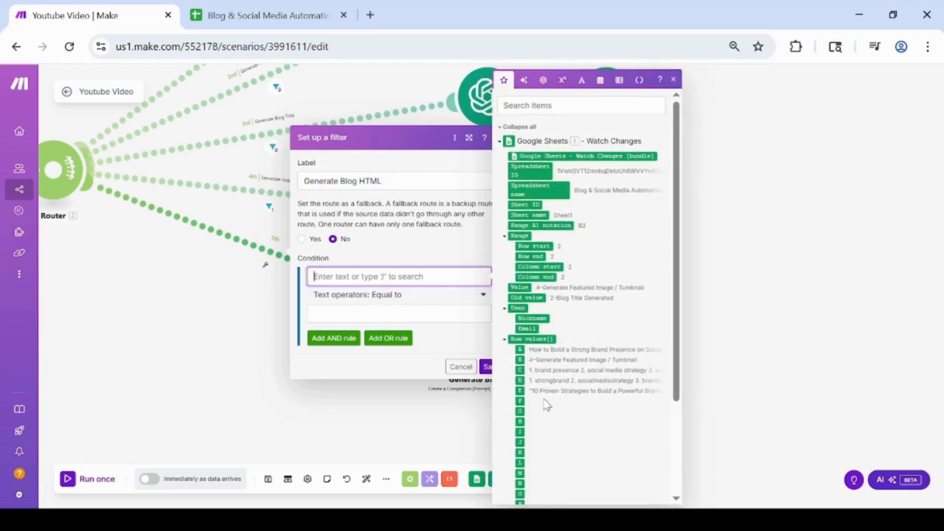
left_click(520, 360)
left_click(422, 313)
key("ctrl+v")
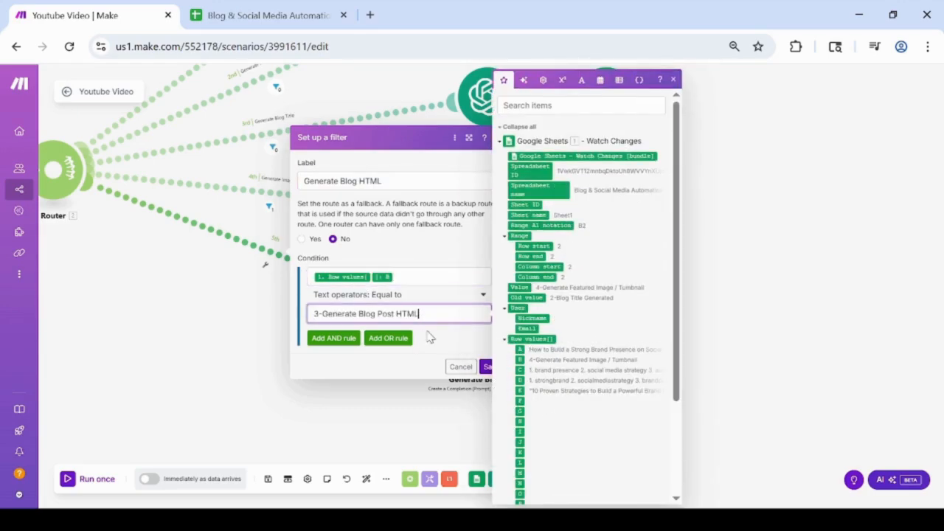
left_click(487, 366)
- Reopen the last Google Sheets module, then in the spreadsheet set cell B2 to 3-Blog Post HTML Generated and copy that text
left_click(605, 336)
scroll(677, 378, "down", 6)
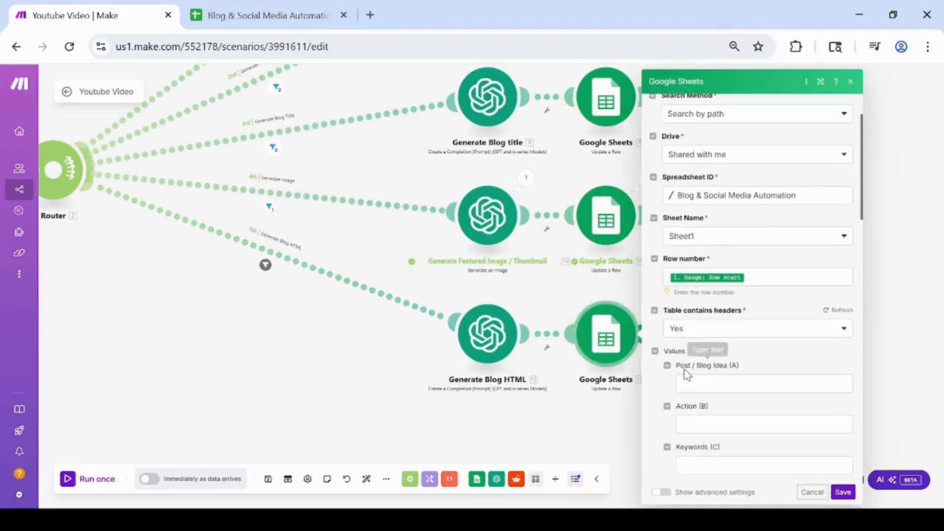
left_click(230, 16)
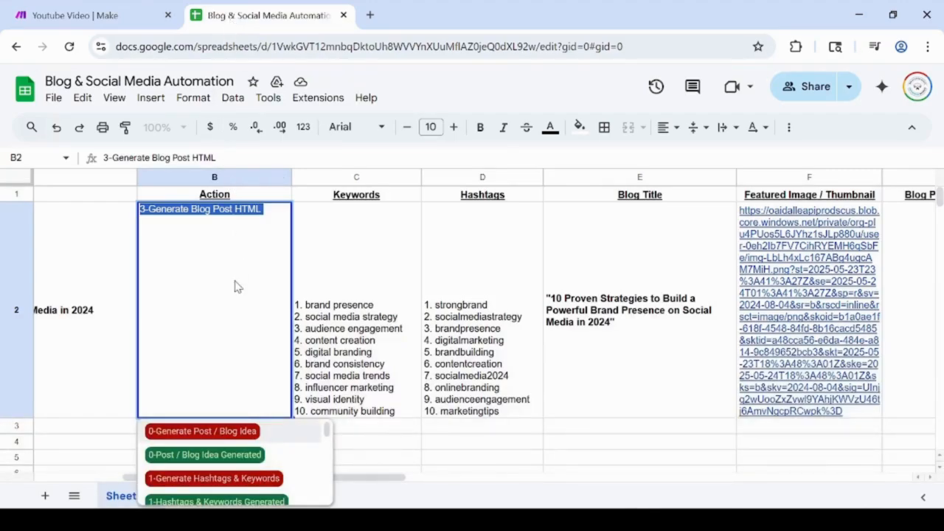
scroll(225, 476, "down", 3)
left_click(225, 455)
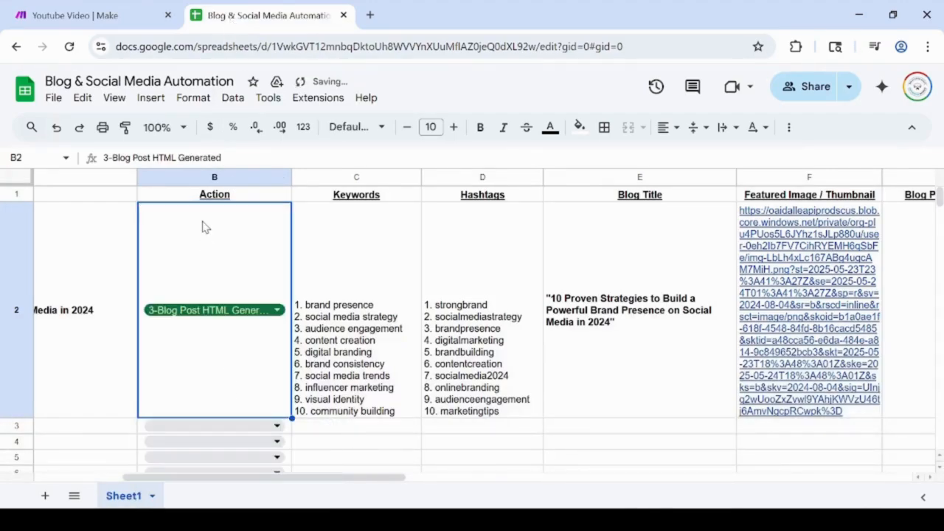
double_click(192, 314)
left_click_drag(206, 280, 168, 136)
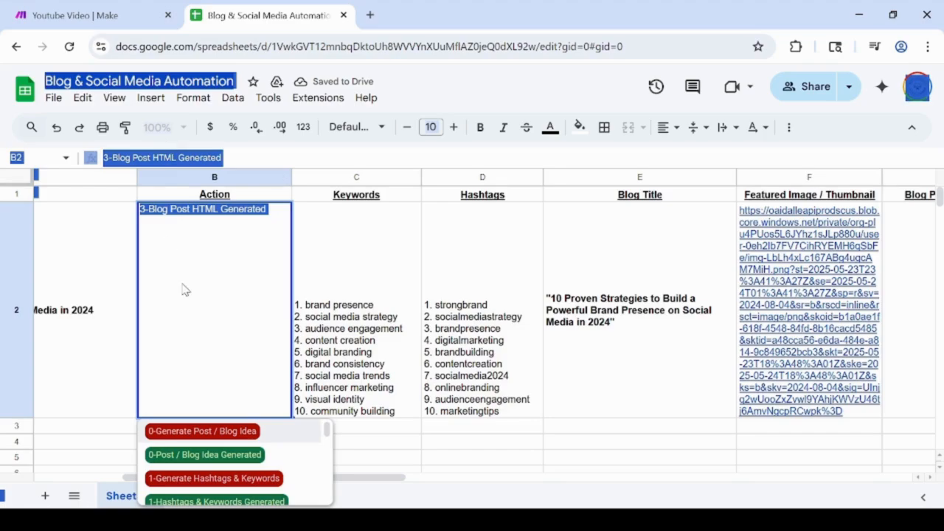
left_click(105, 431)
double_click(204, 318)
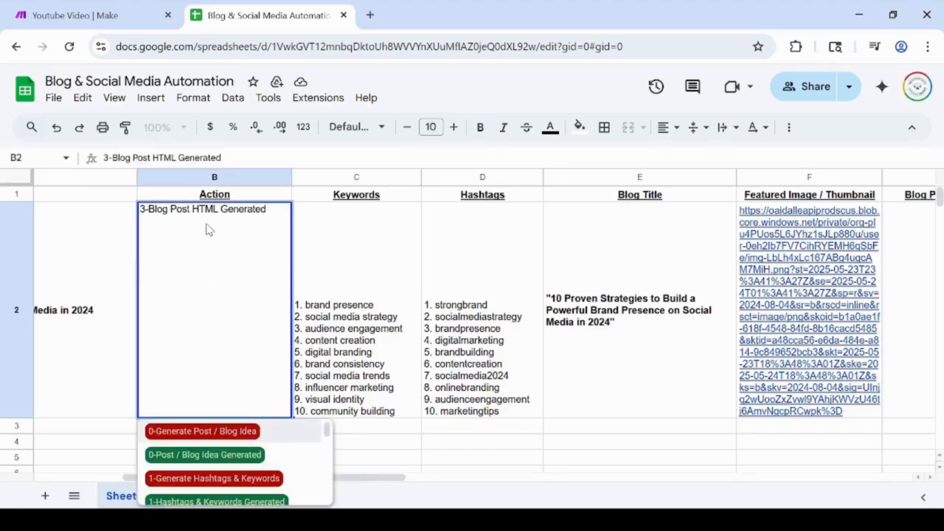
triple_click(208, 210)
- Return to Make and set the module's Action (B) value to 3-Blog Post HTML Generated
left_click(81, 15)
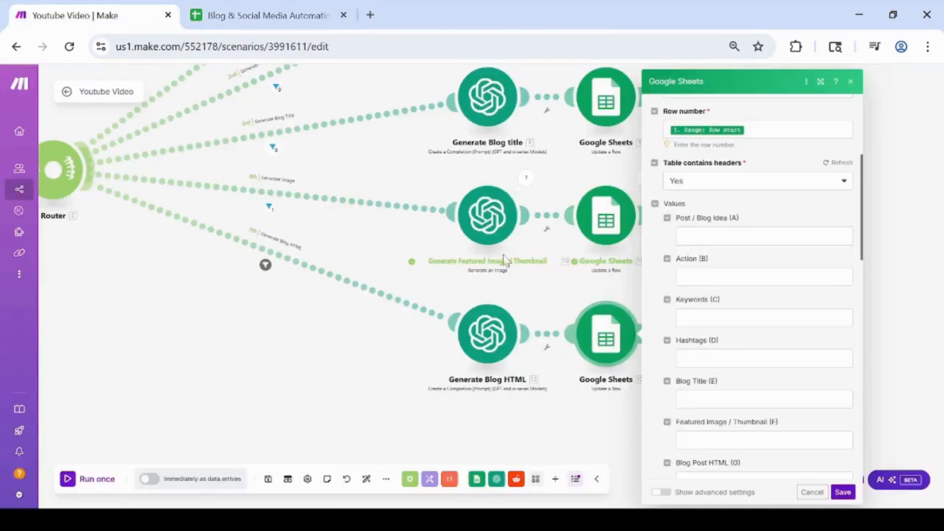
left_click(712, 277)
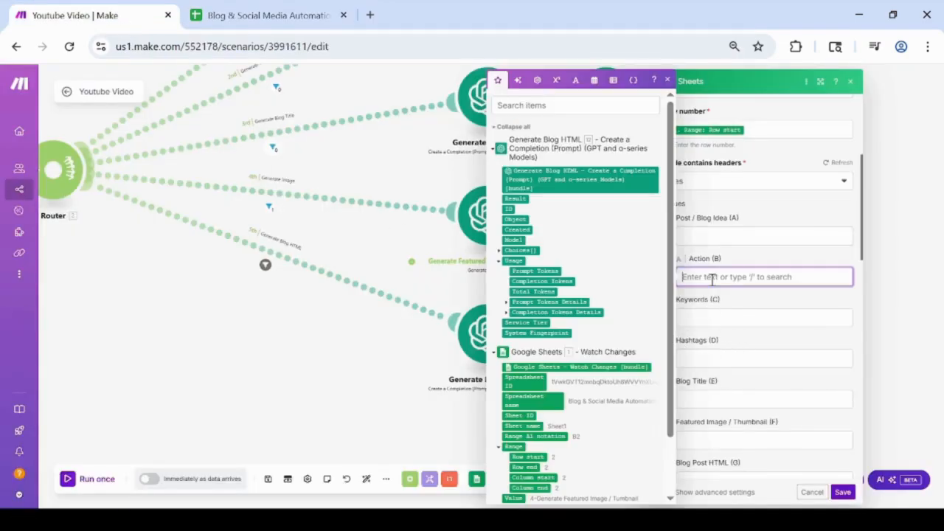
key("ctrl+v")
left_click(719, 363)
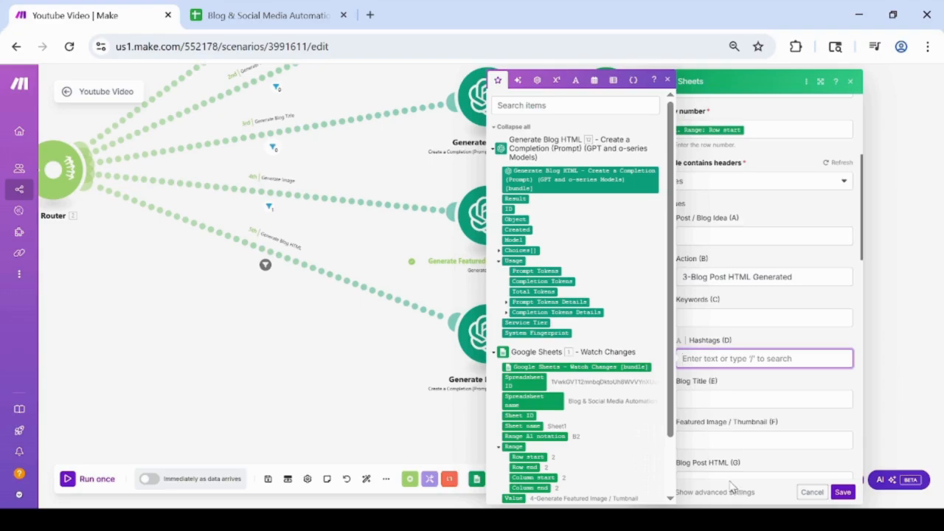
- Map Blog Post HTML (G) to the Generate Blog HTML output Choices[]: Message.Content and save the module
scroll(727, 362, "down", 2)
left_click(723, 333)
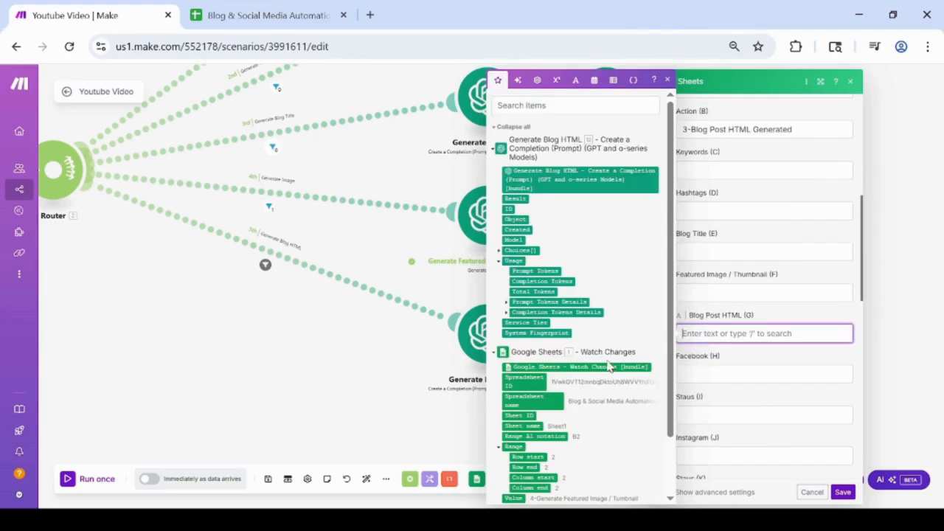
left_click(498, 251)
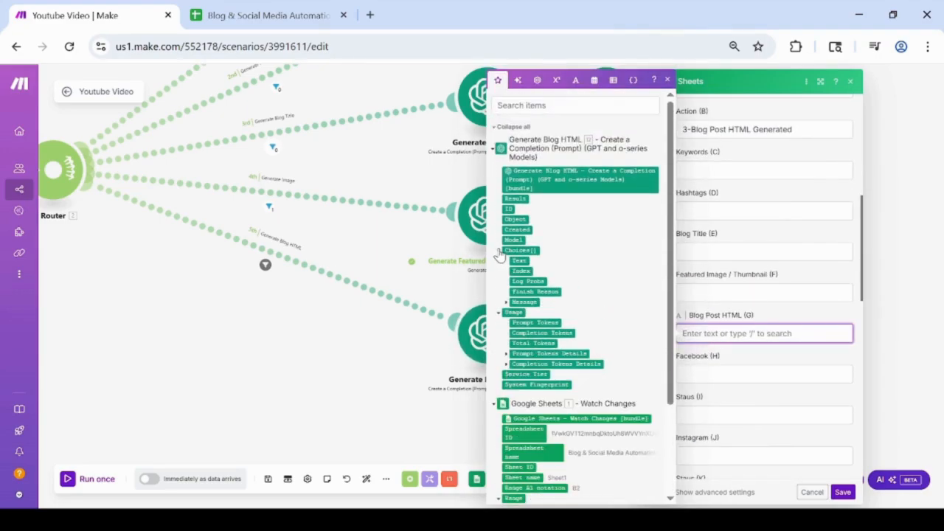
left_click(506, 302)
left_click(529, 322)
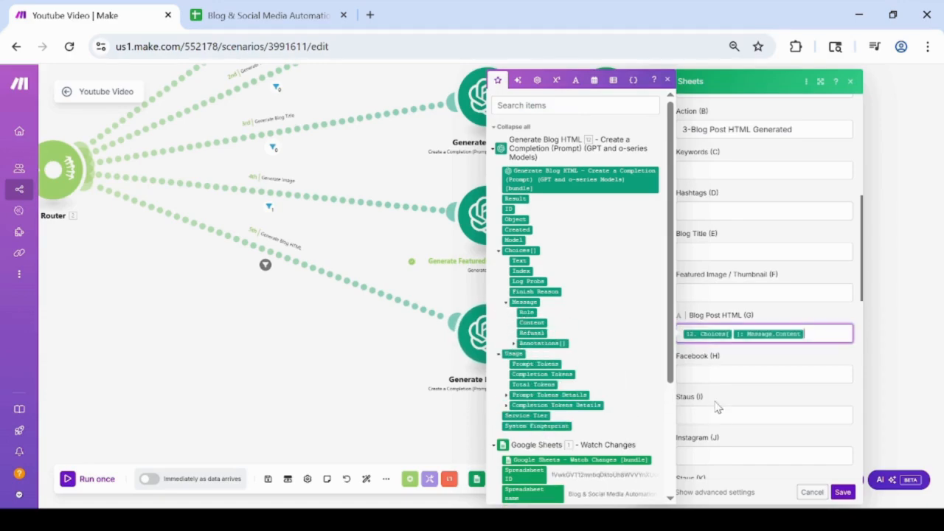
left_click(845, 492)
- In the spreadsheet, set the Action in B2 to 4-Featured Image / Thumbnail Generated, then return to Make and run the scenario once
left_click_drag(332, 357, 541, 438)
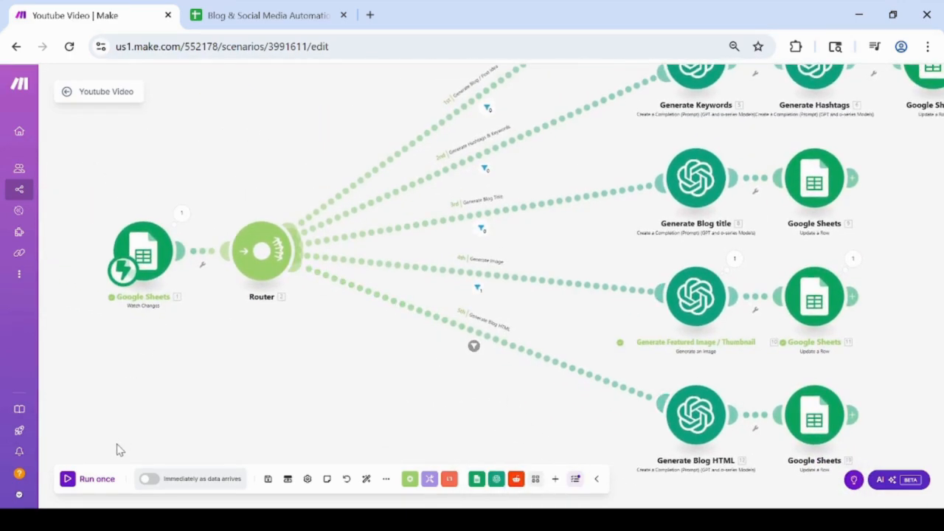
left_click(221, 16)
scroll(220, 473, "down", 4)
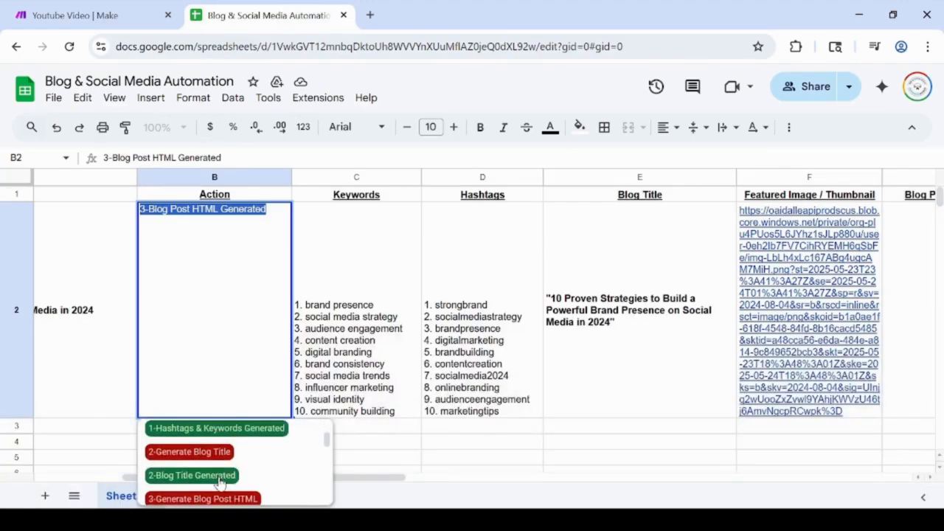
scroll(220, 482, "down", 1)
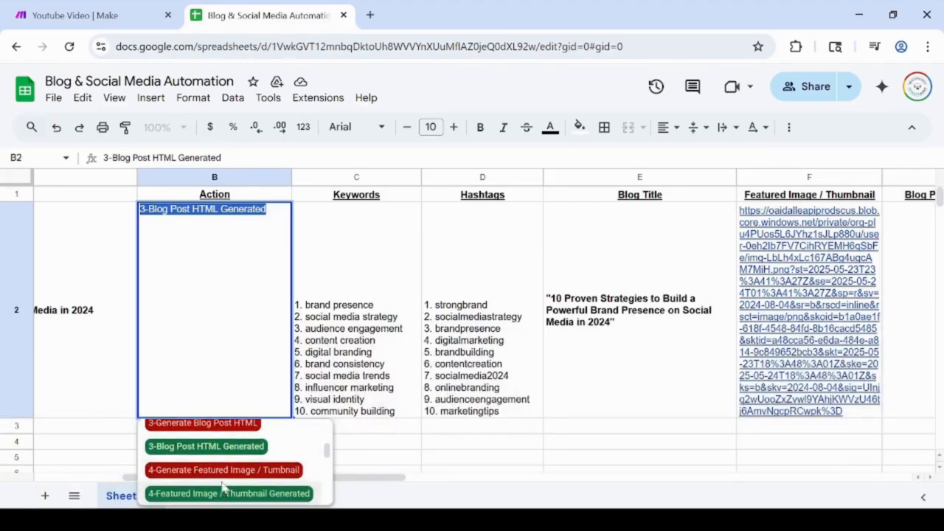
left_click(228, 495)
left_click(77, 15)
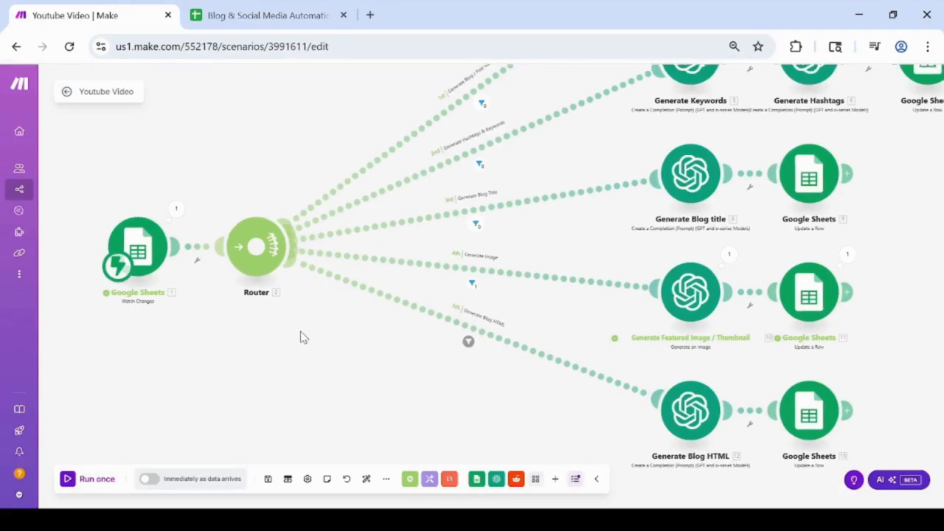
left_click(98, 481)
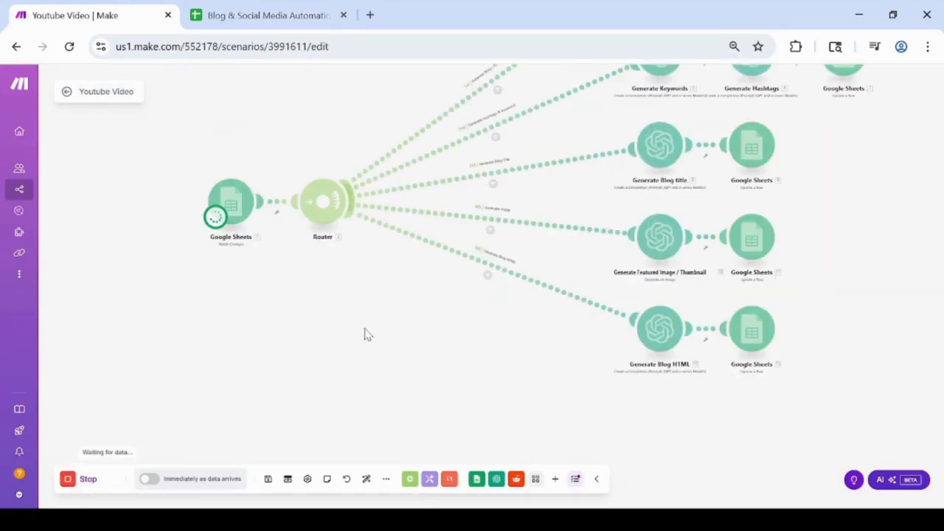
- In the spreadsheet, set the Action in B2 to 3-Generate Blog Post HTML, then return to Make and watch the Generate Blog HTML branch run
left_click(211, 16)
left_click(278, 310)
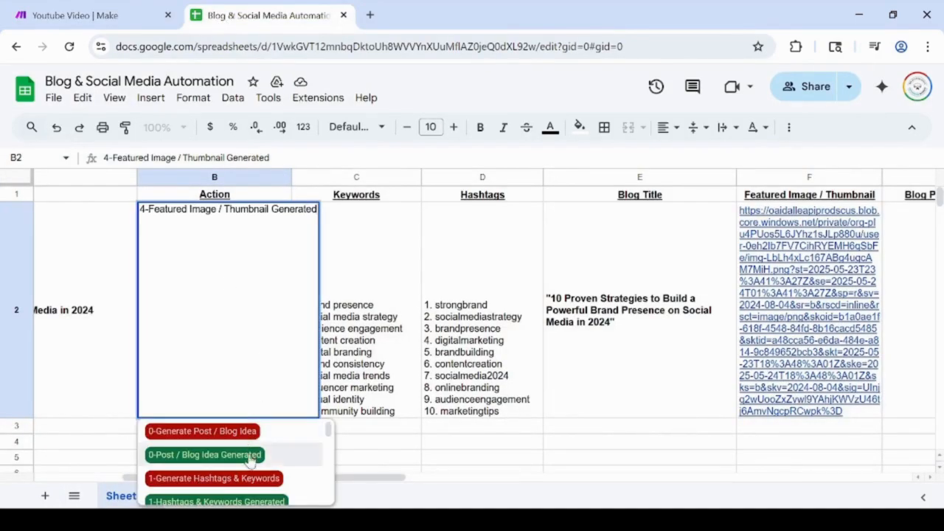
scroll(251, 457, "down", 3)
left_click(221, 426)
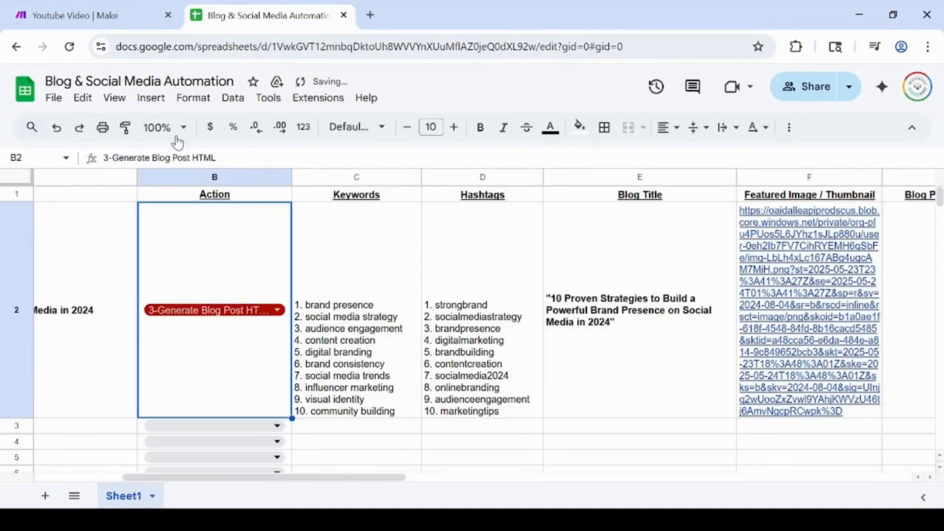
left_click(81, 14)
left_click_drag(351, 310, 156, 305)
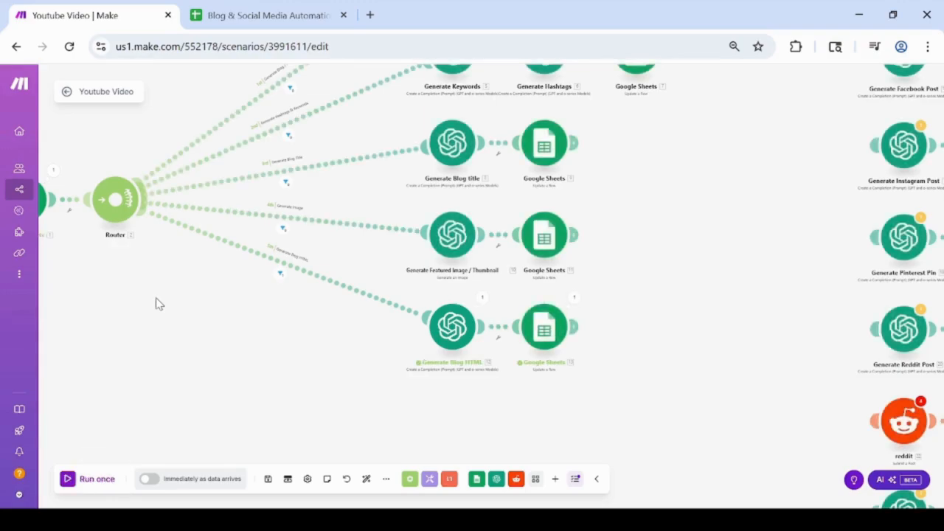
- In the spreadsheet, select the Blog Post HTML cells G2:G1000 below the header and set their text to wrap
left_click(222, 18)
left_click_drag(373, 477, 503, 478)
left_click(548, 178)
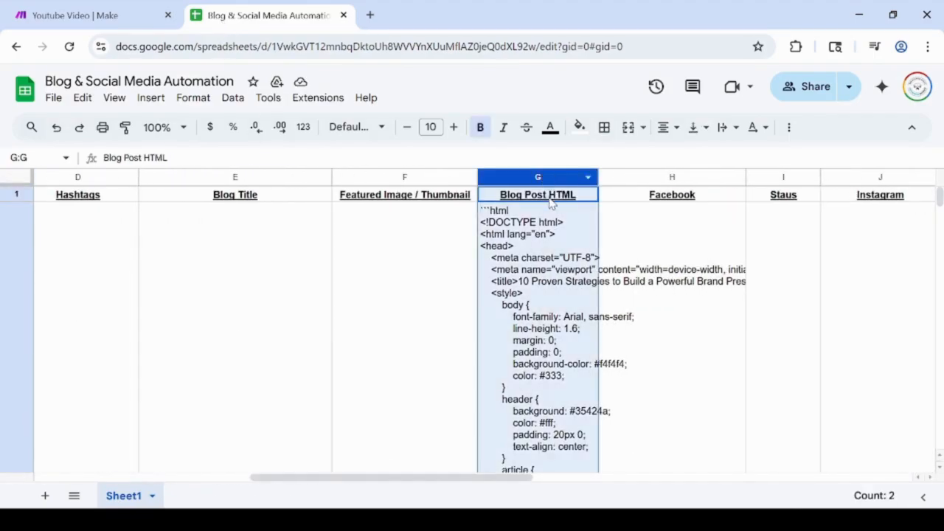
left_click(547, 196, "ctrl")
scroll(346, 278, "up", 1)
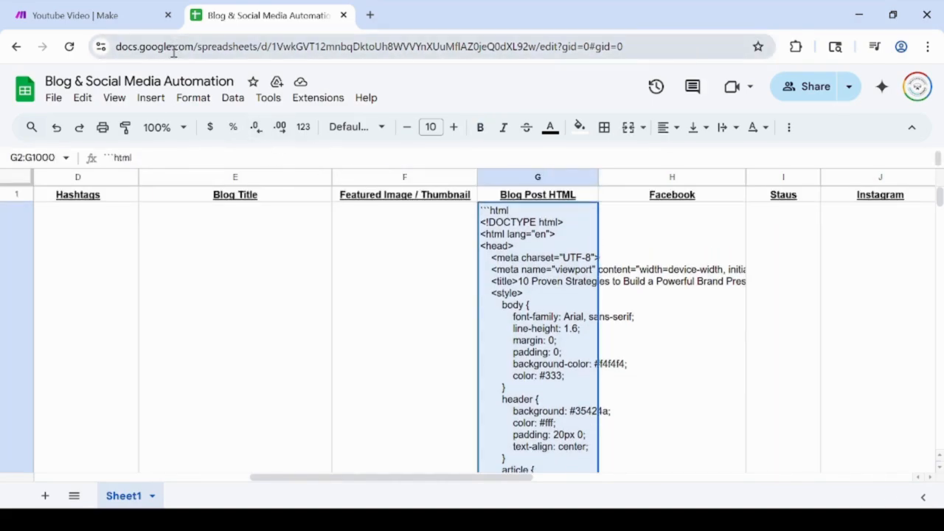
left_click(192, 98)
mouse_move(310, 229)
left_click(444, 259)
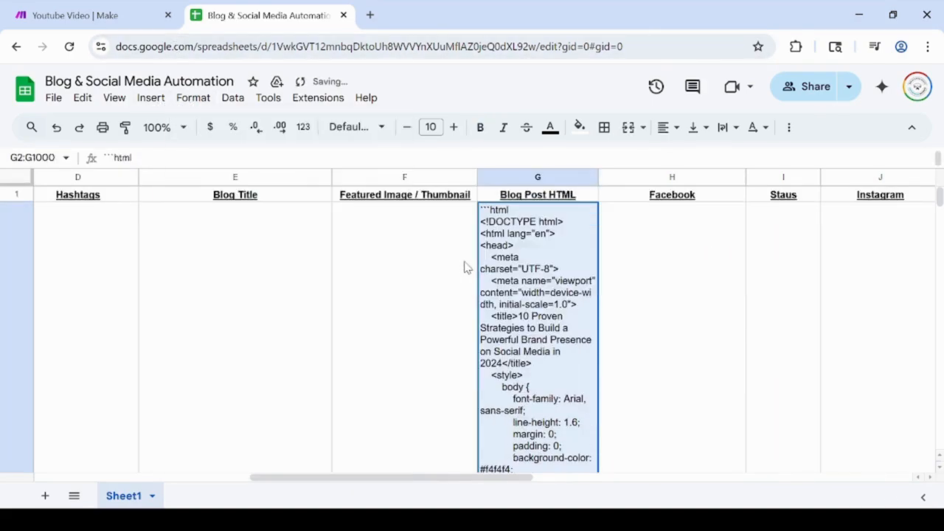
scroll(457, 280, "down", 3)
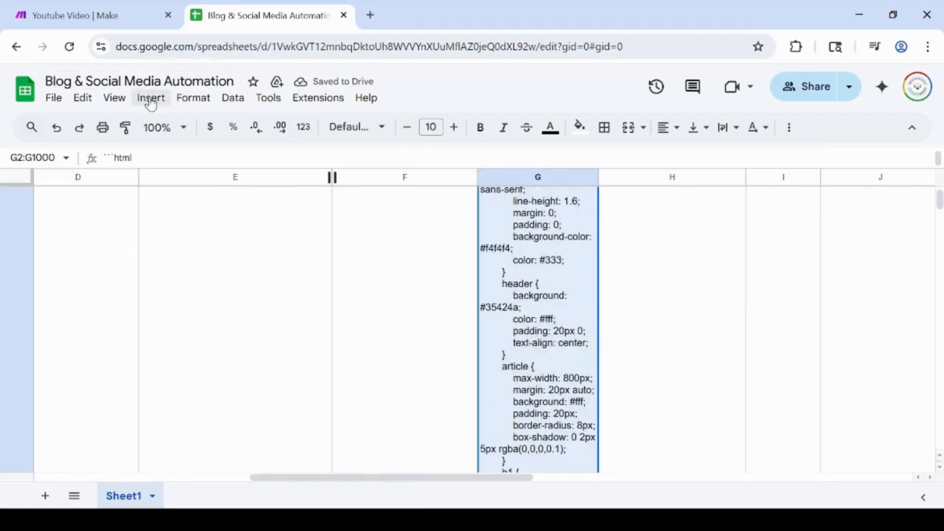
- Change the text wrapping of the selected Blog Post HTML cells to Clip
left_click(192, 97)
mouse_move(267, 238)
left_click(447, 289)
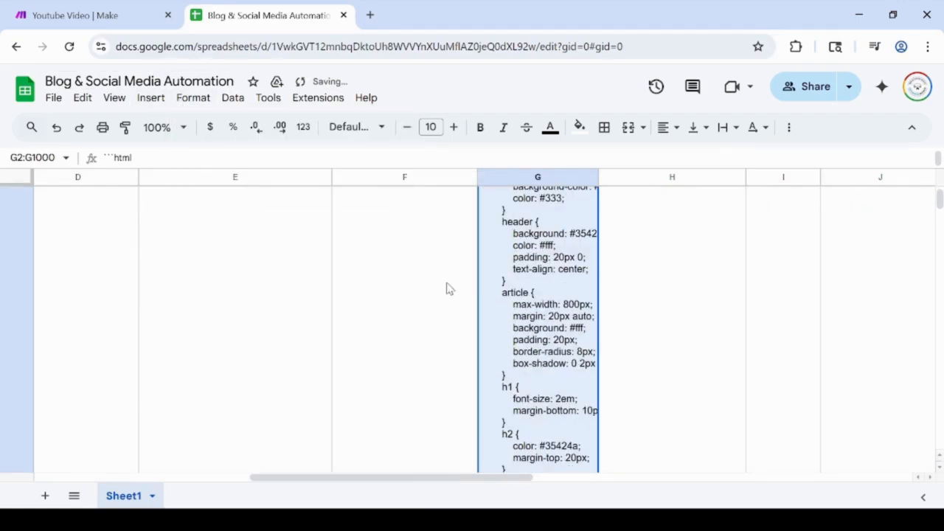
- Review the generated blog code in cell G2, then open the cell and copy its entire HTML content
scroll(430, 300, "up", 3)
scroll(430, 300, "down", 10)
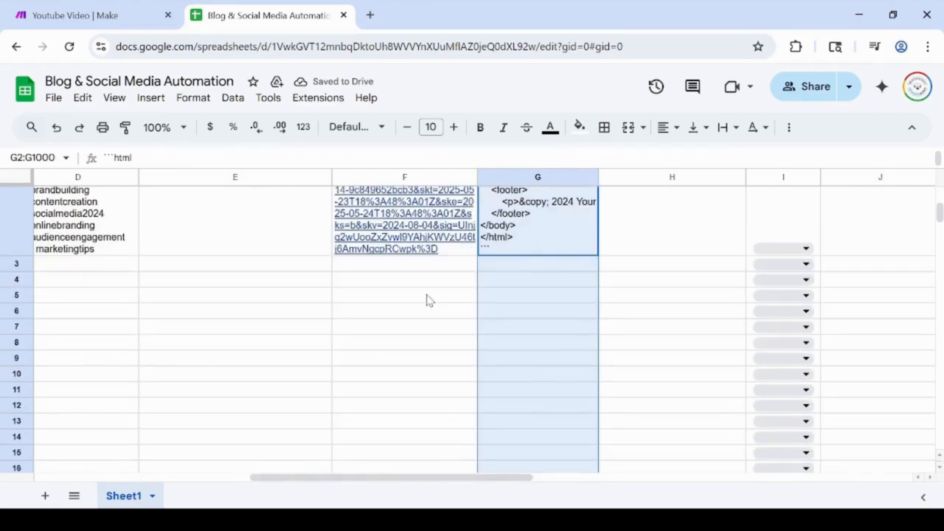
scroll(430, 300, "up", 5)
scroll(430, 300, "up", 5)
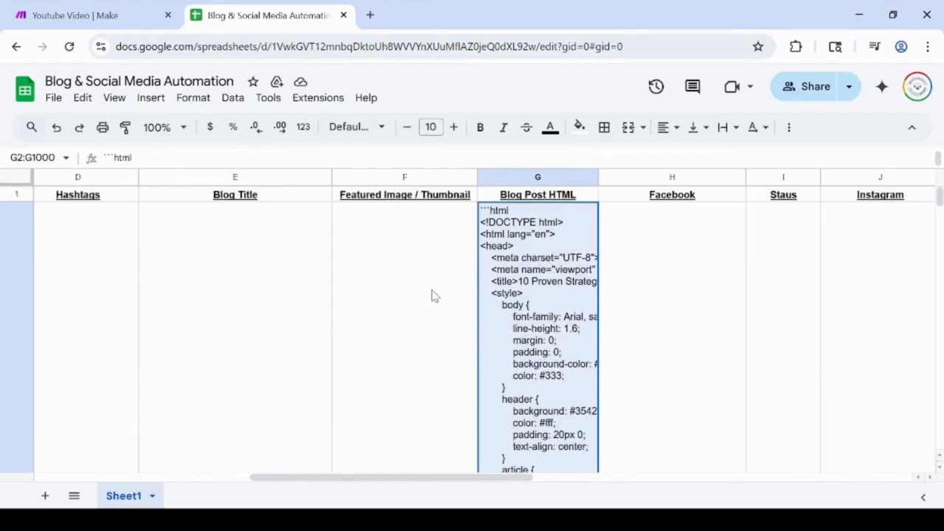
scroll(404, 406, "down", 8)
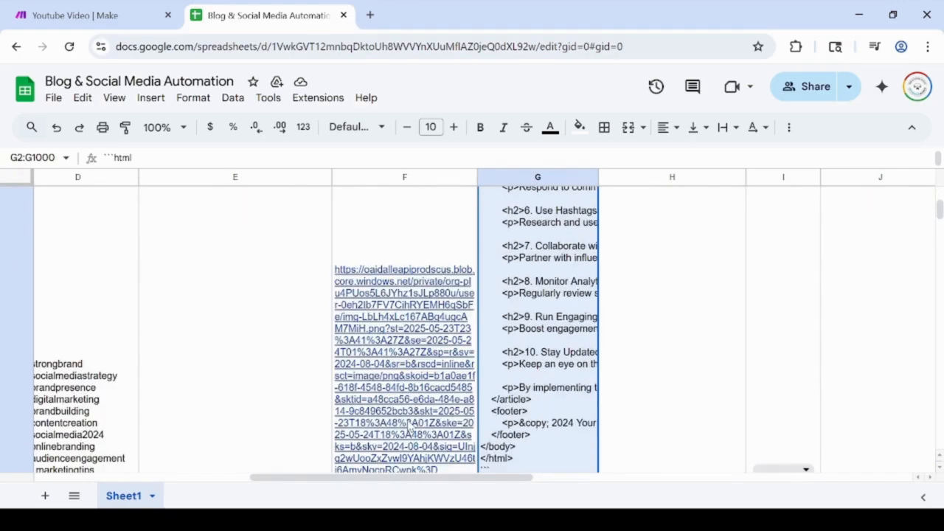
scroll(404, 406, "up", 1)
left_click(573, 360)
double_click(573, 360)
scroll(560, 403, "down", 5)
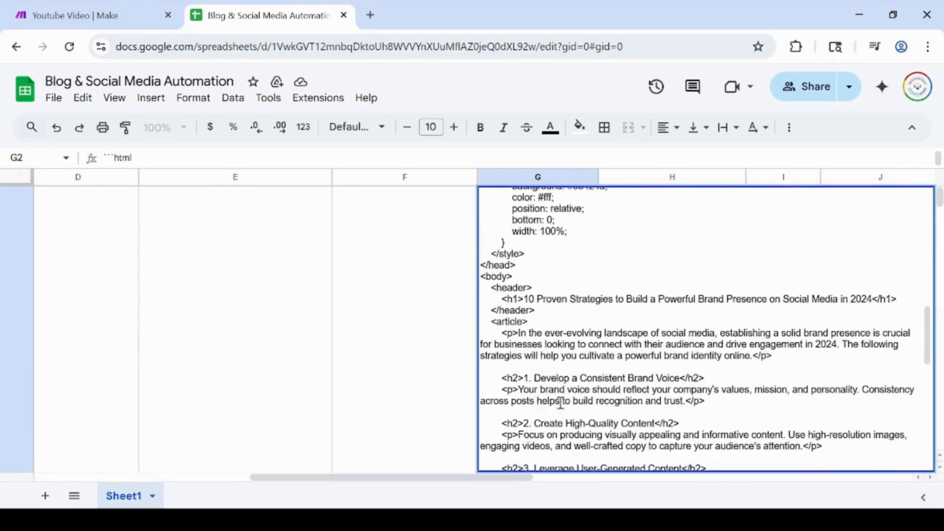
scroll(561, 403, "up", 5)
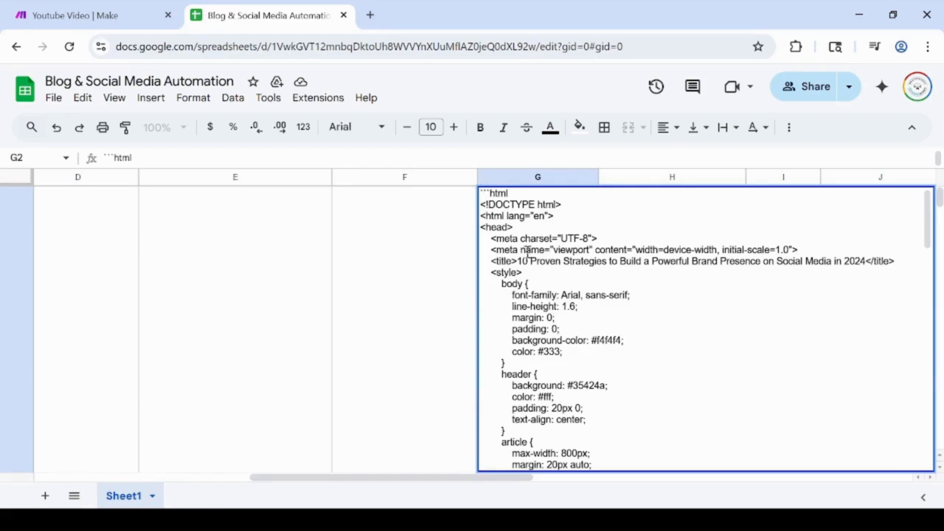
key("ctrl+a")
- In a new browser tab, search for html viewer, open HTML Online Viewer, paste the copied blog HTML and review the preview
left_click(363, 19)
type("html viewer")
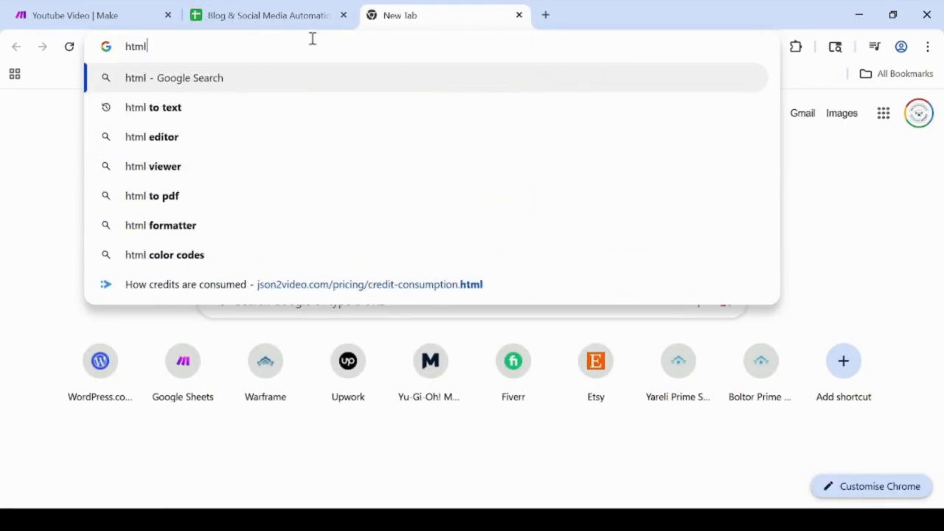
key("Return")
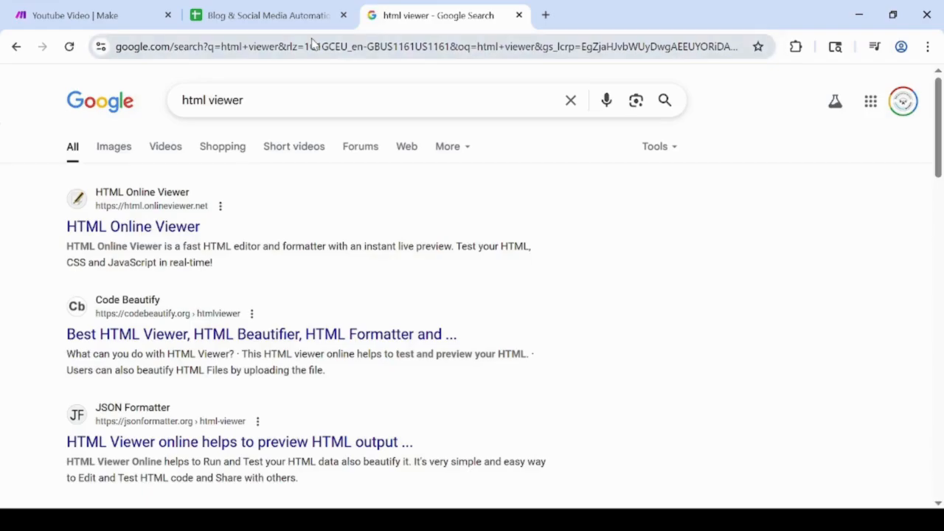
left_click(177, 229)
key("ctrl+v")
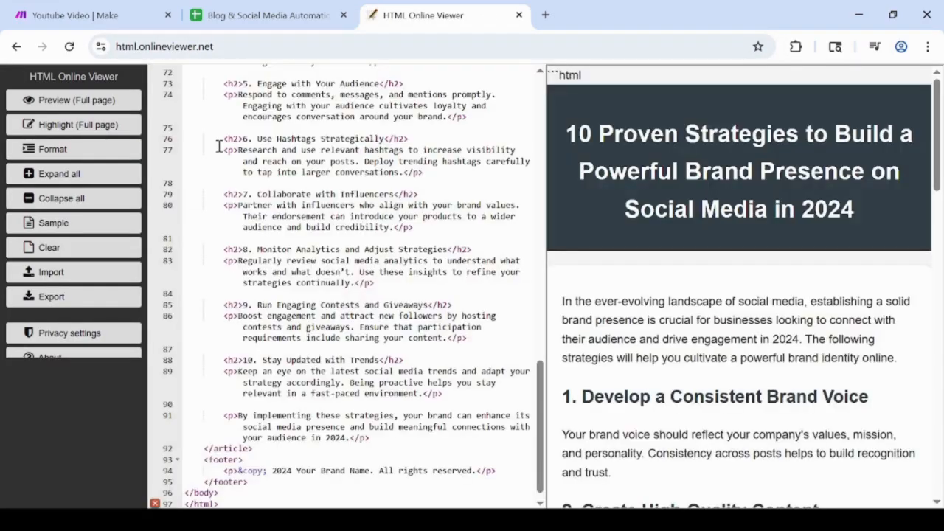
scroll(671, 320, "down", 15)
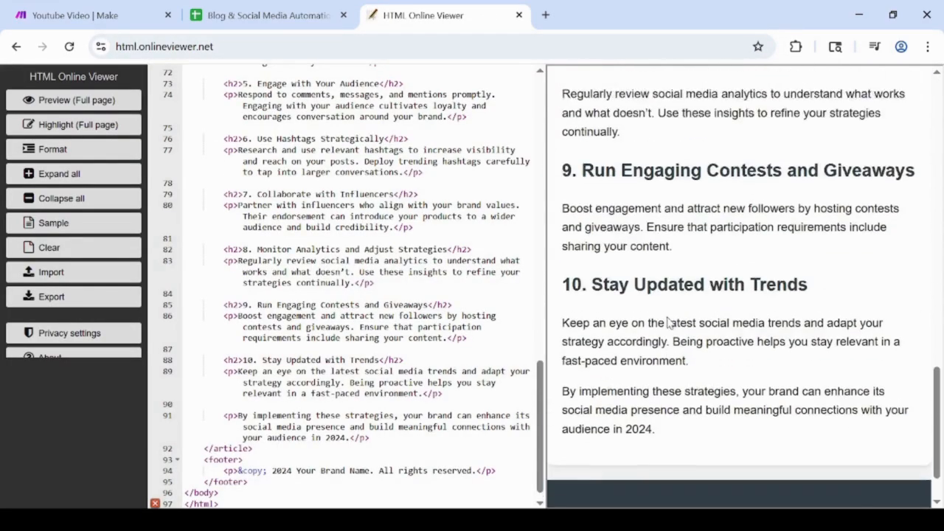
scroll(666, 317, "up", 11)
scroll(666, 317, "up", 4)
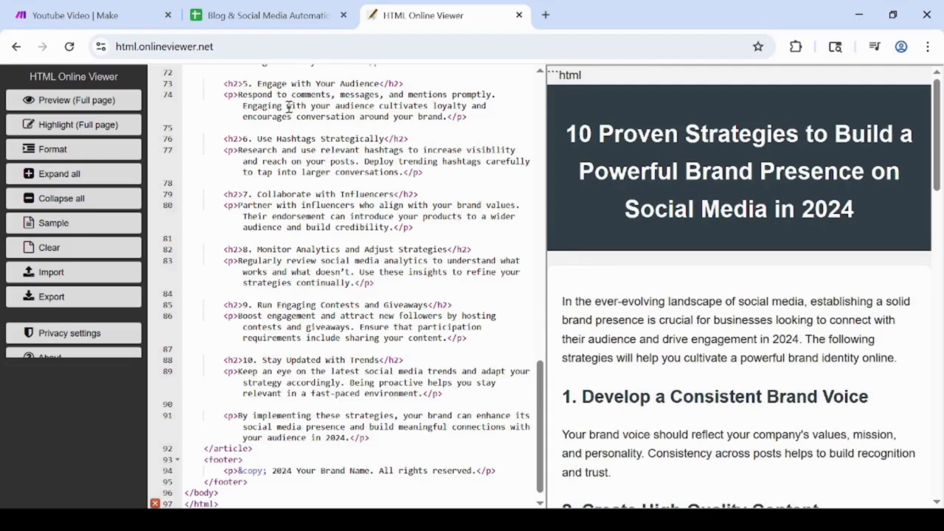
- Delete the opening ```html line and the closing ``` from the pasted code, then check the rendered blog article
scroll(289, 107, "up", 12)
left_click_drag(222, 70, 174, 75)
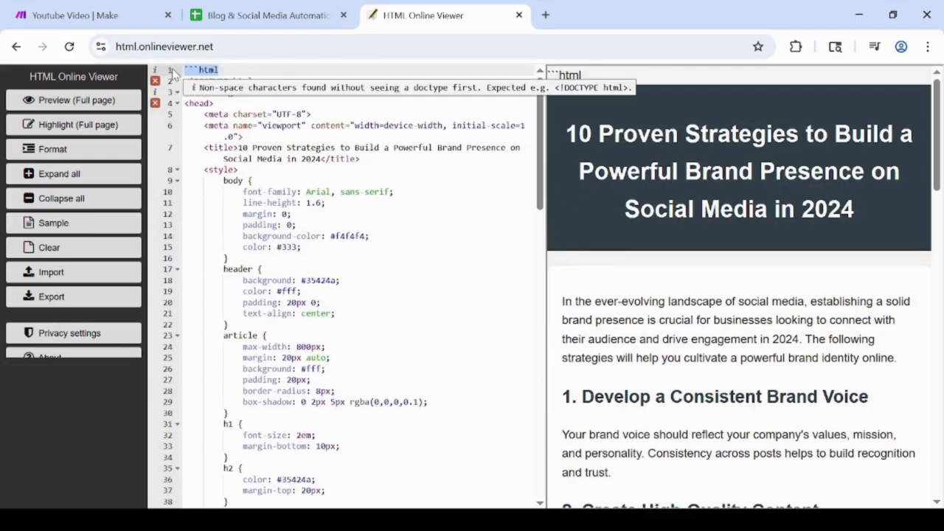
key("BackSpace")
scroll(282, 305, "down", 15)
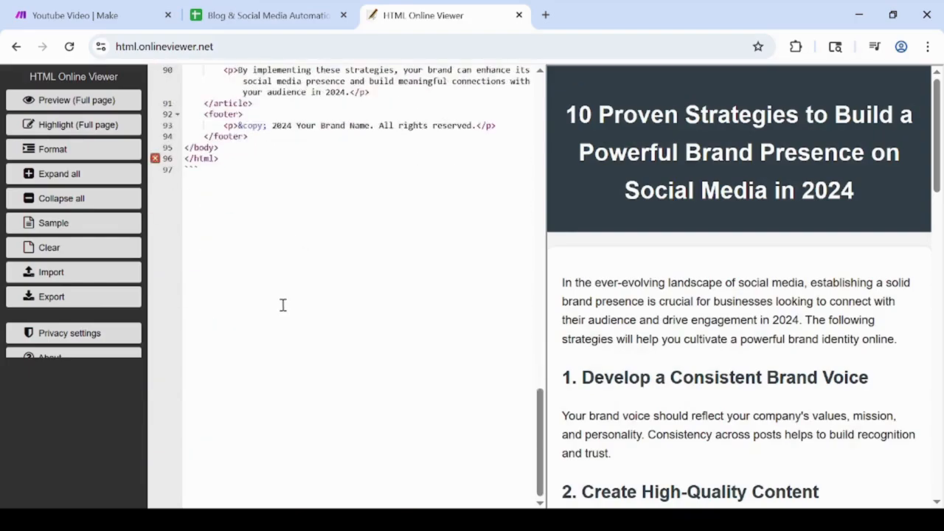
left_click_drag(205, 166, 184, 168)
key("BackSpace")
key("BackSpace")
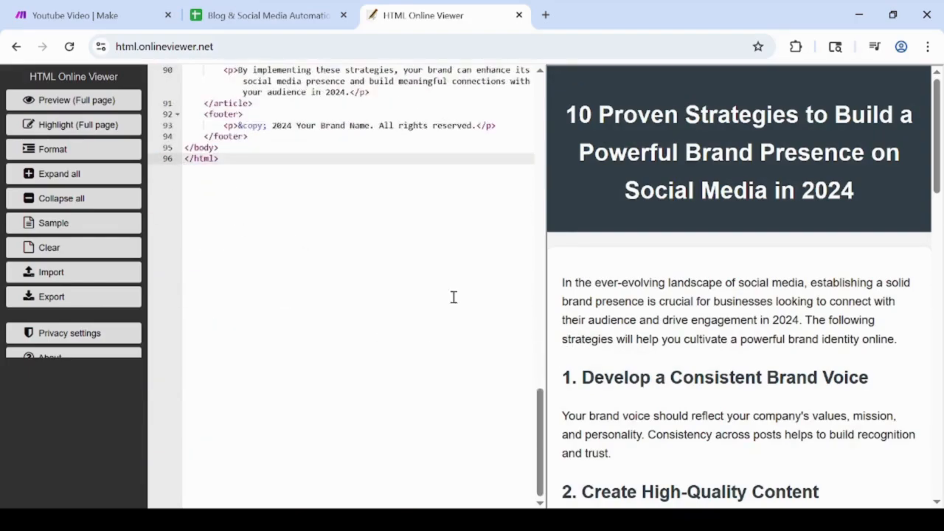
scroll(608, 346, "down", 13)
scroll(627, 379, "up", 12)
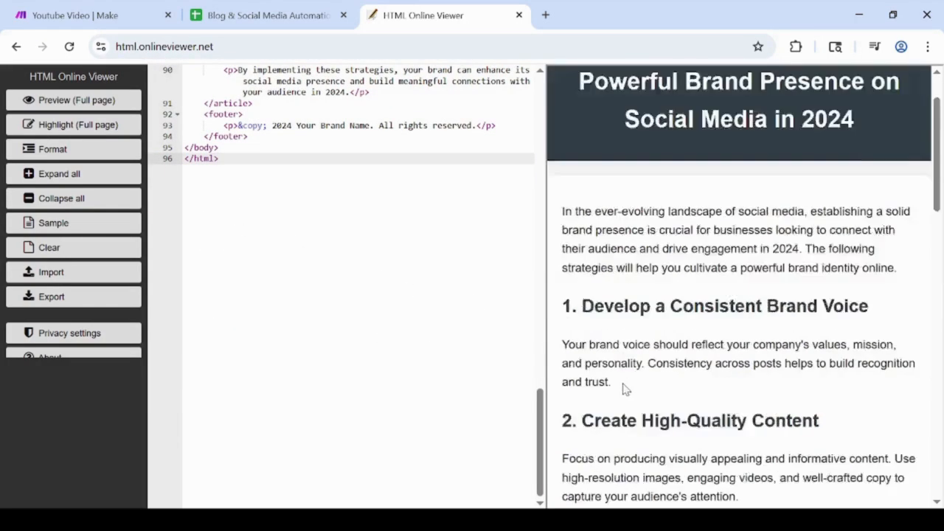
scroll(626, 389, "up", 1)
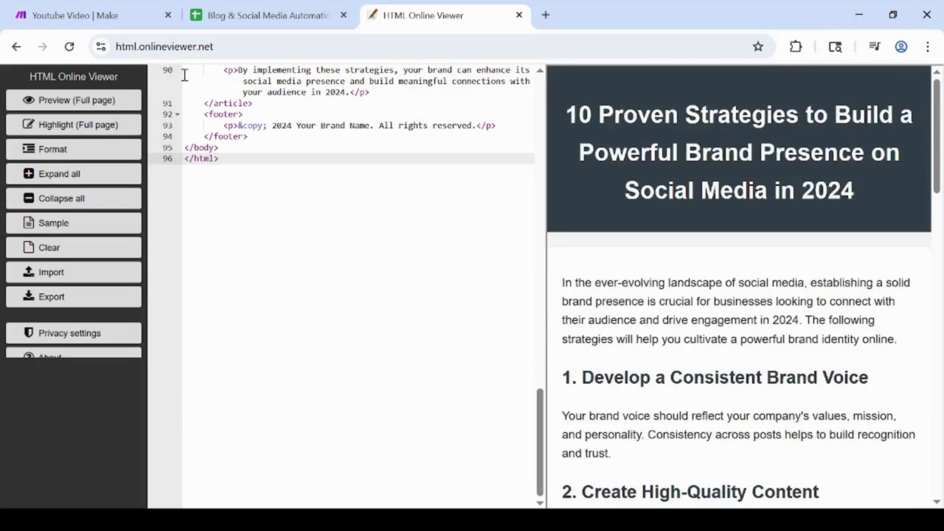
- In Make's Generate Blog HTML module, add ", please include this image in the article as the featured image:" after "as the title" in the prompt
left_click(83, 21)
left_click_drag(259, 340, 350, 347)
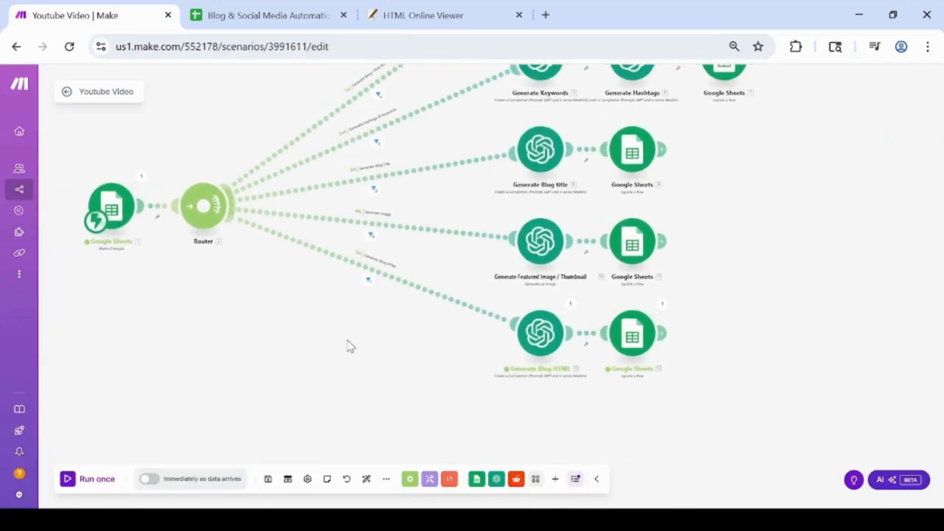
left_click_drag(402, 372, 358, 386)
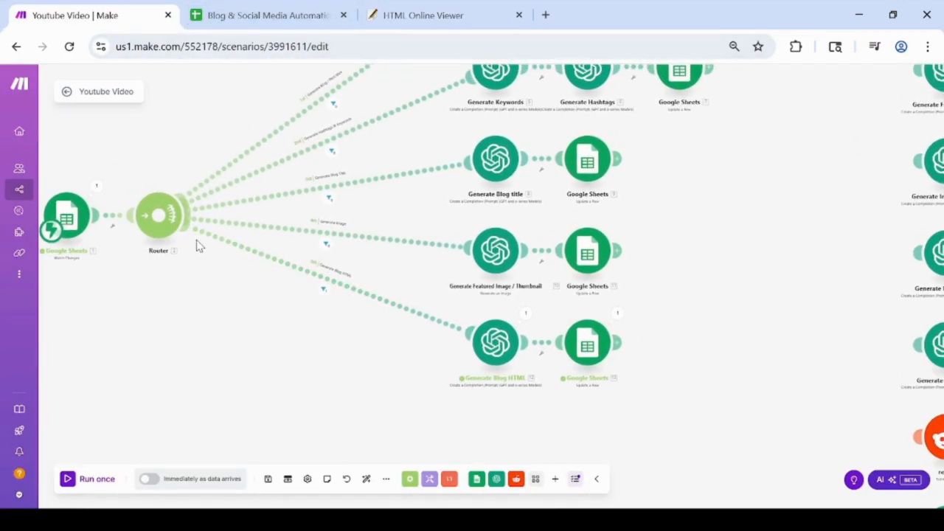
left_click(493, 346)
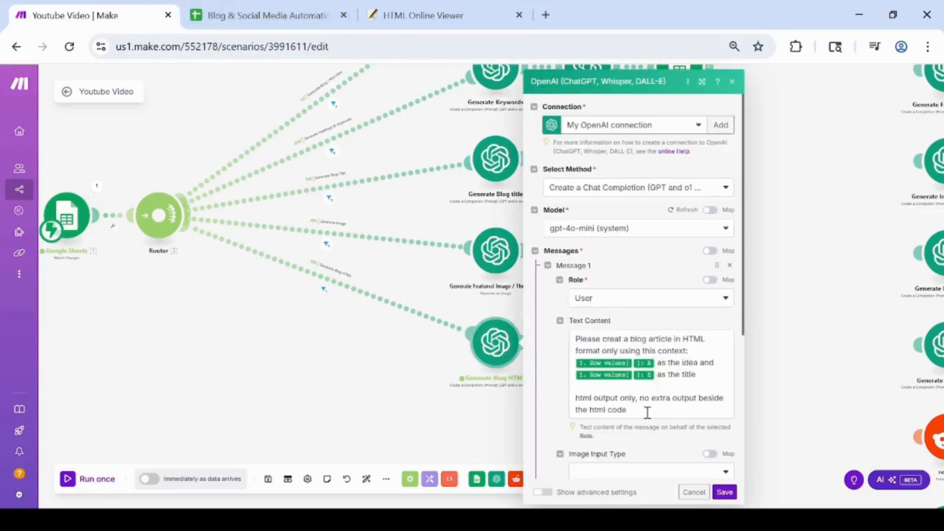
left_click(707, 376)
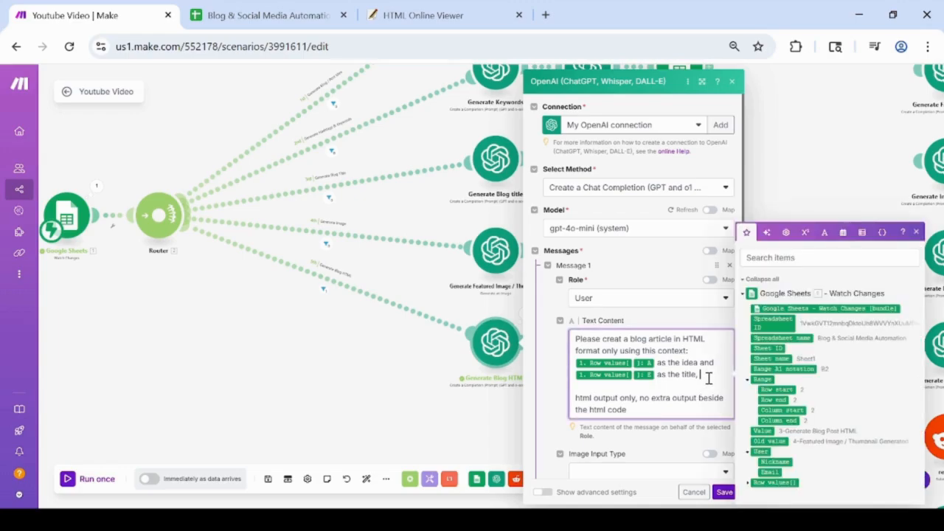
type(", please include this image in the a")
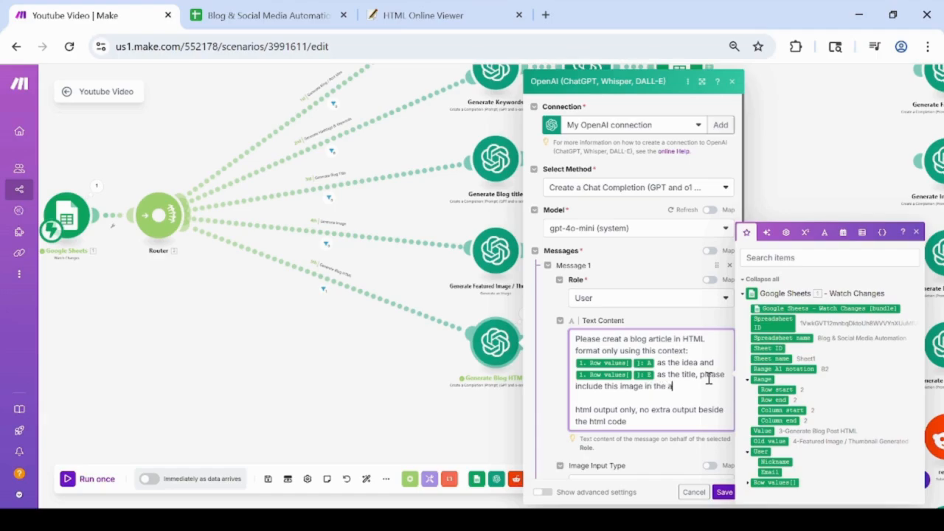
type(" thu")
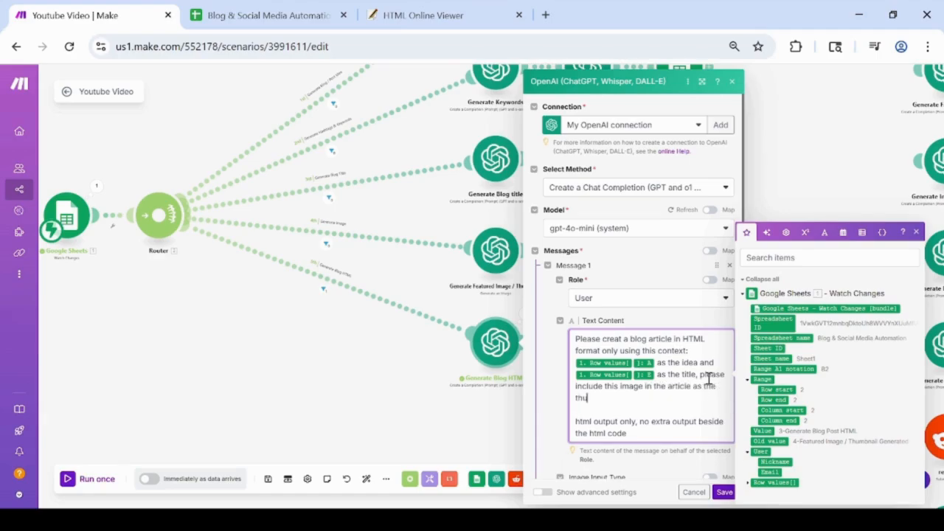
key("BackSpace")
key("BackSpace")
key("BackSpace")
type("featured image:")
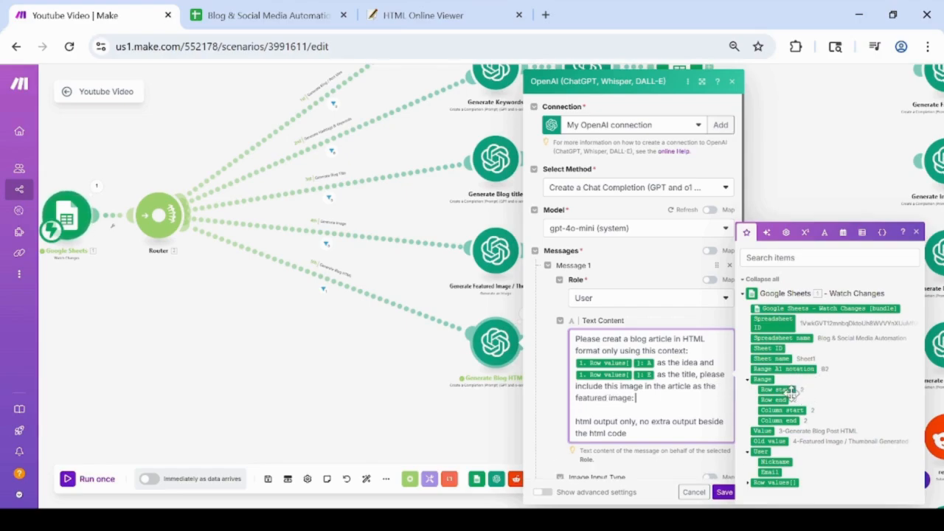
- Map the Google Sheets row value F, the featured image link, after the new prompt sentence and save the module
left_click(749, 483)
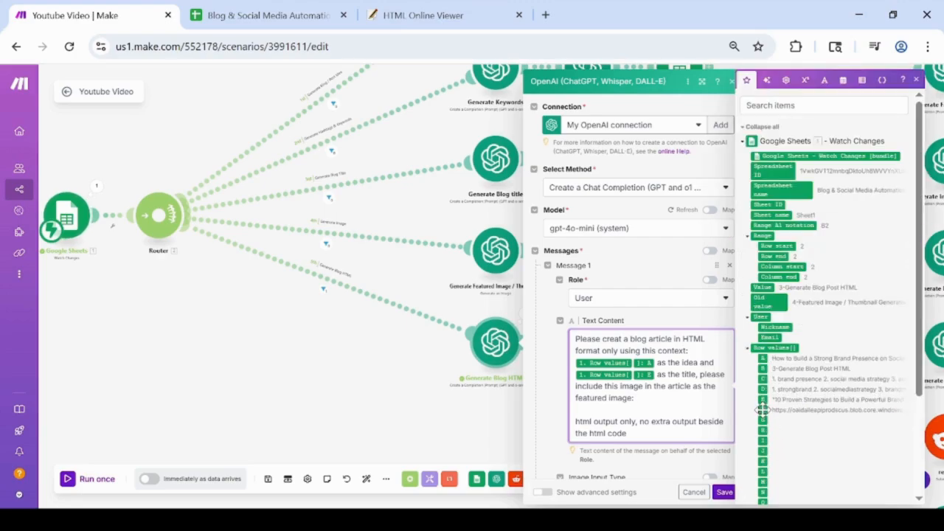
left_click(763, 410)
left_click(725, 492)
- In the Blog & Social Media Automation sheet, vertically centre the cells of the Keywords column below its header
left_click(233, 7)
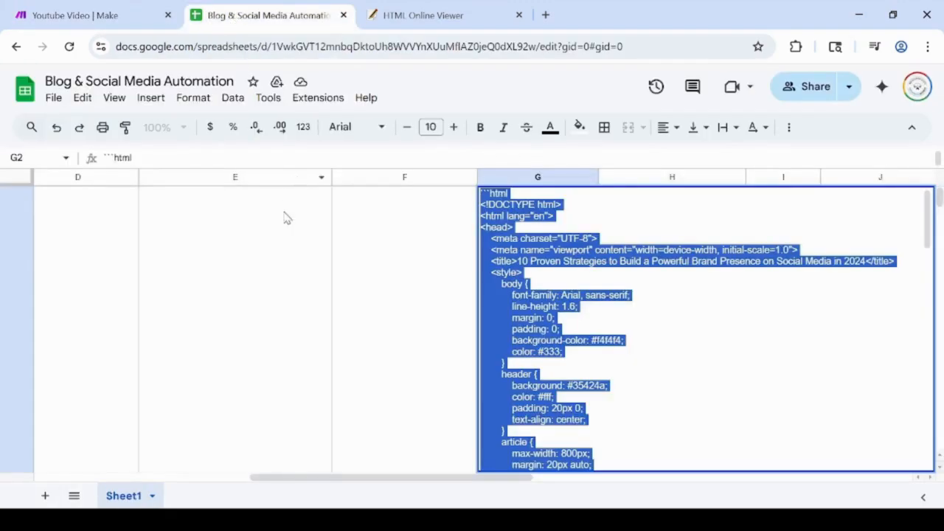
left_click_drag(312, 477, 146, 447)
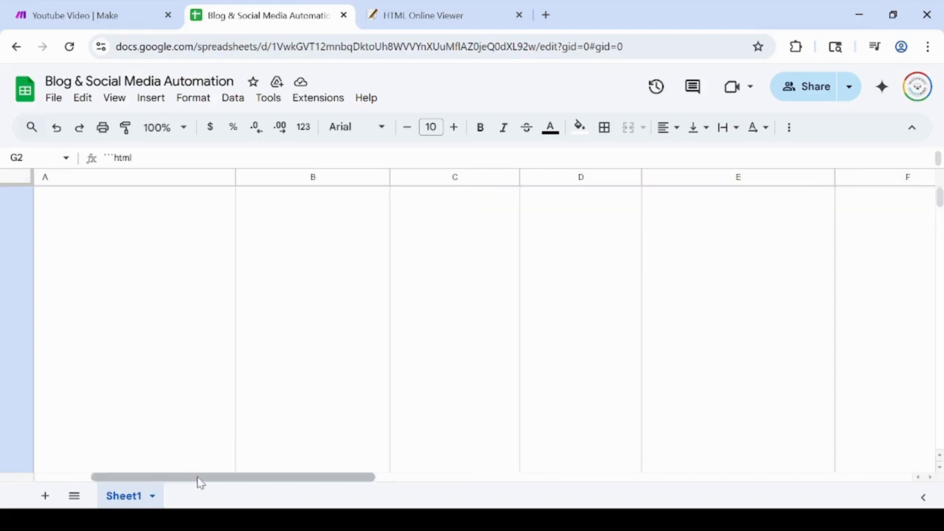
left_click_drag(200, 480, 64, 467)
key("ctrl+minus")
key("ctrl+minus")
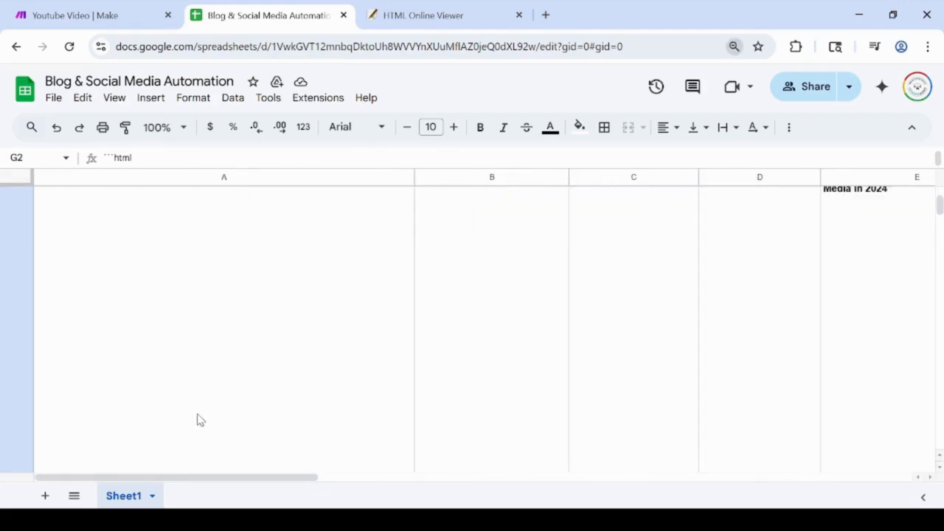
scroll(286, 480, "up", 10)
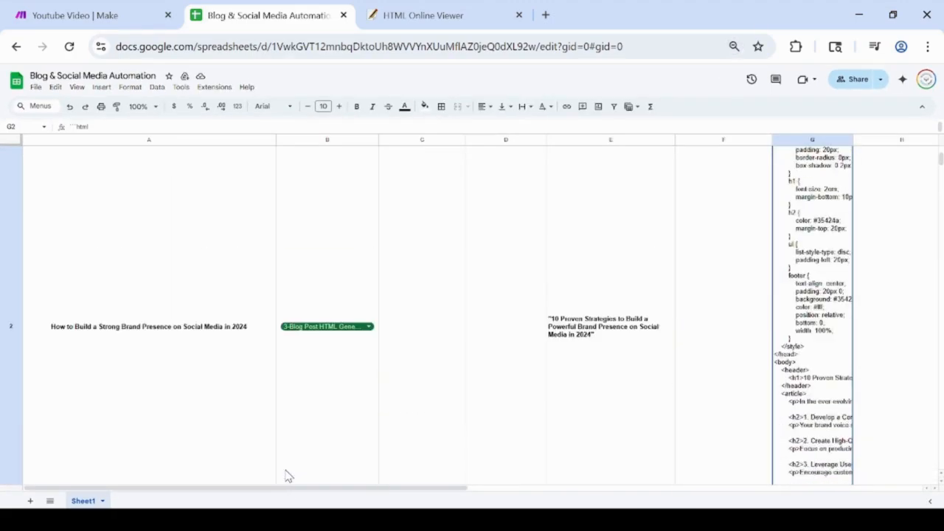
left_click(409, 140)
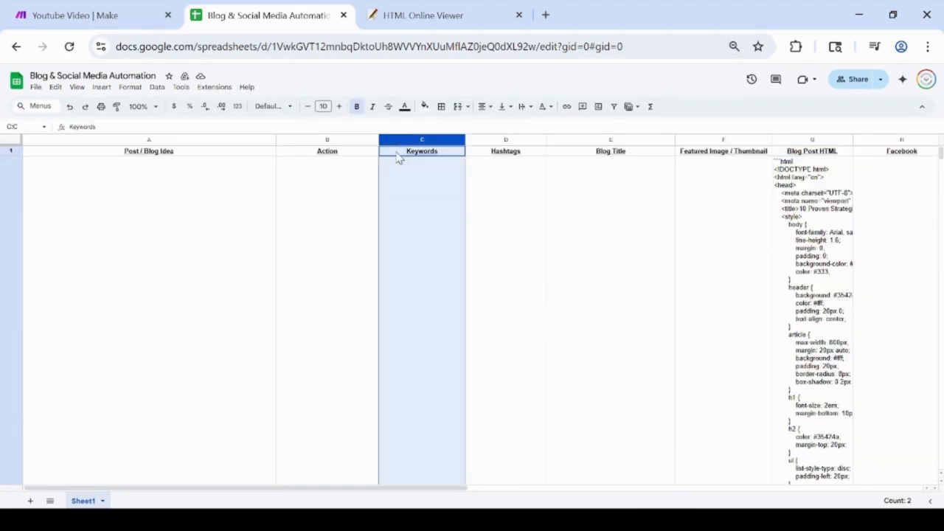
scroll(427, 148, "down", 1)
left_click(502, 107)
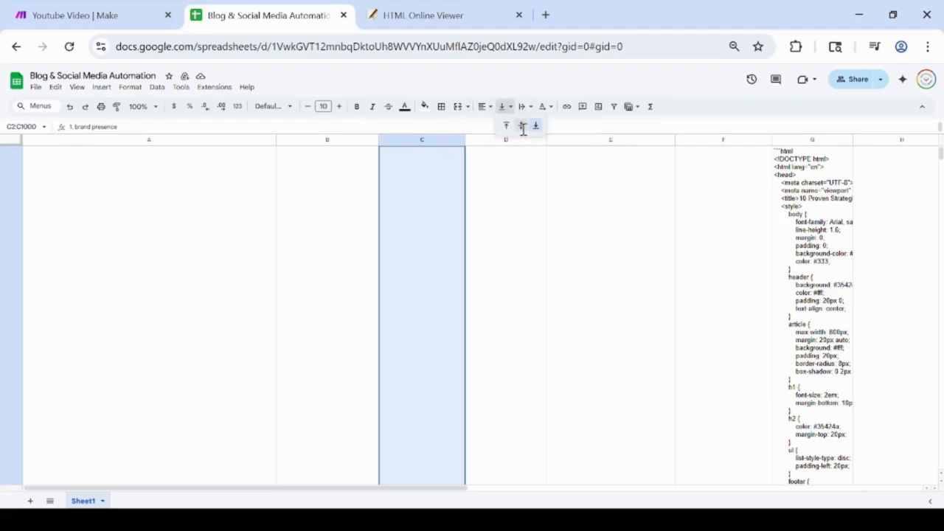
left_click(521, 125)
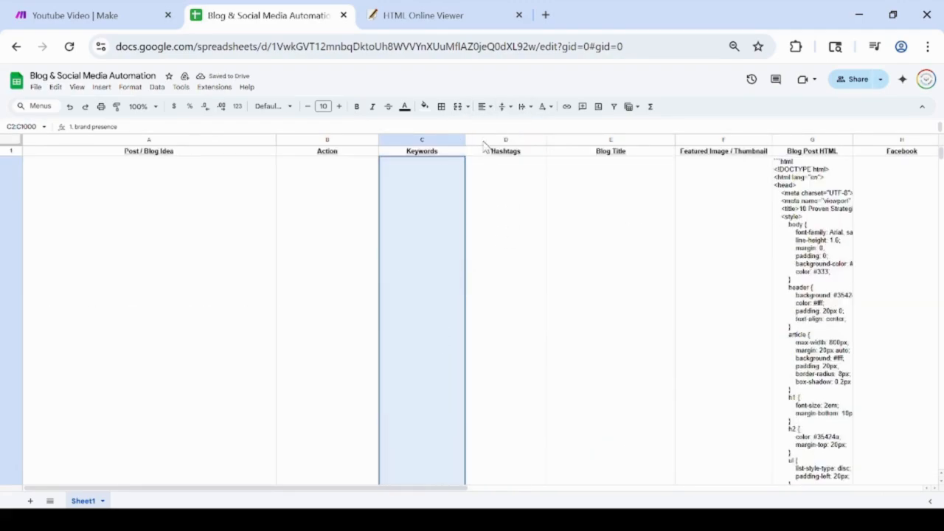
- Apply middle vertical alignment to the Hashtags column cells below the header
left_click(480, 139)
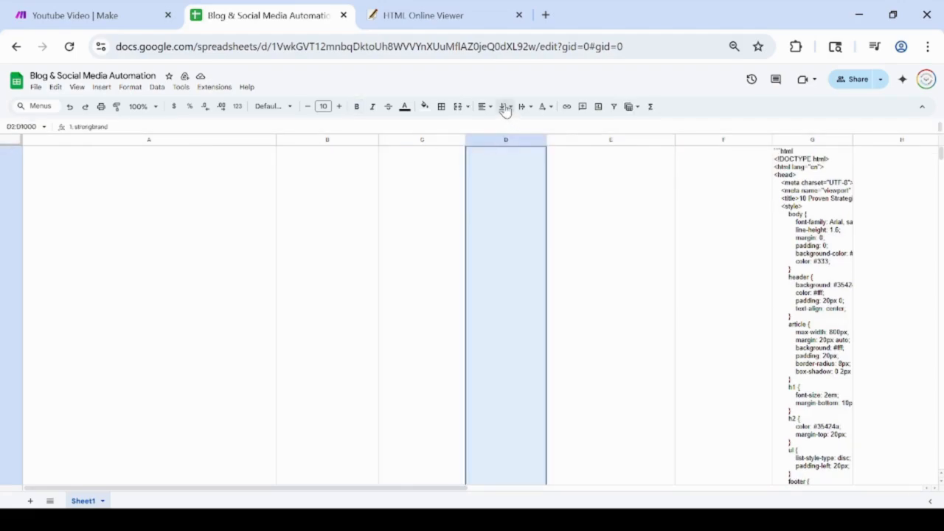
left_click(502, 106)
left_click(516, 127)
left_click(570, 139)
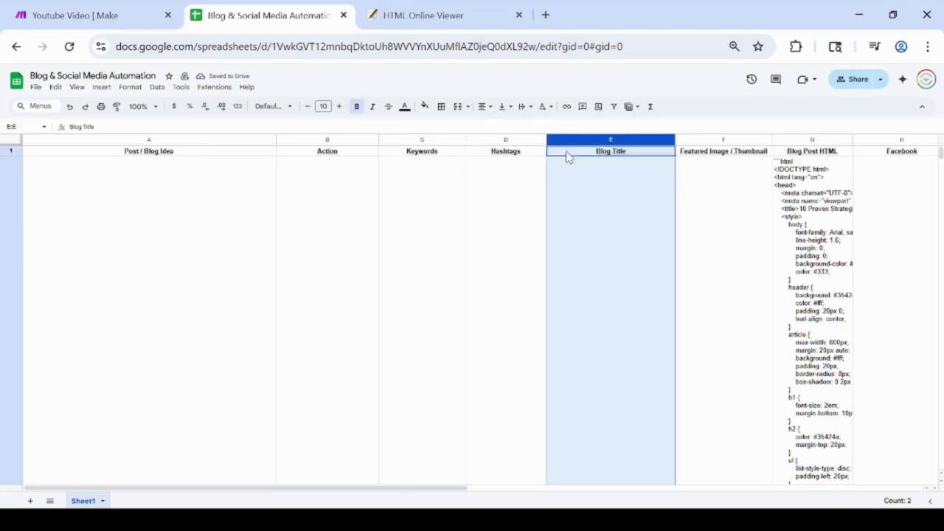
left_click(454, 306)
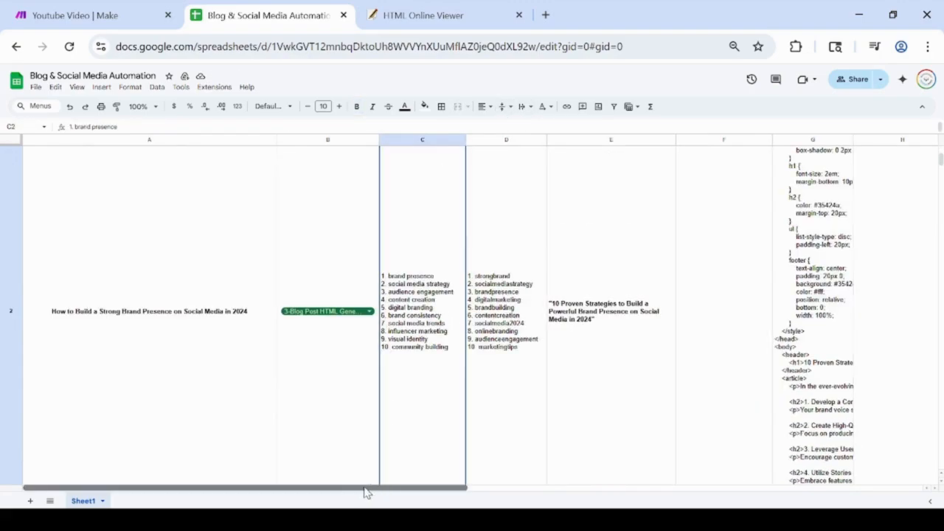
mouse_move(352, 492)
left_mouse_down()
mouse_move(601, 481)
mouse_move(368, 494)
left_mouse_up()
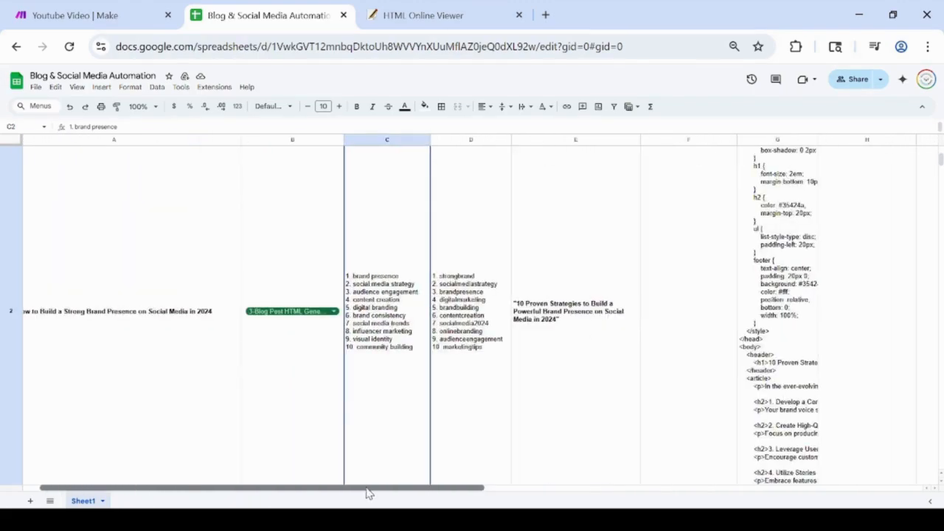
scroll(381, 491, "down", 3)
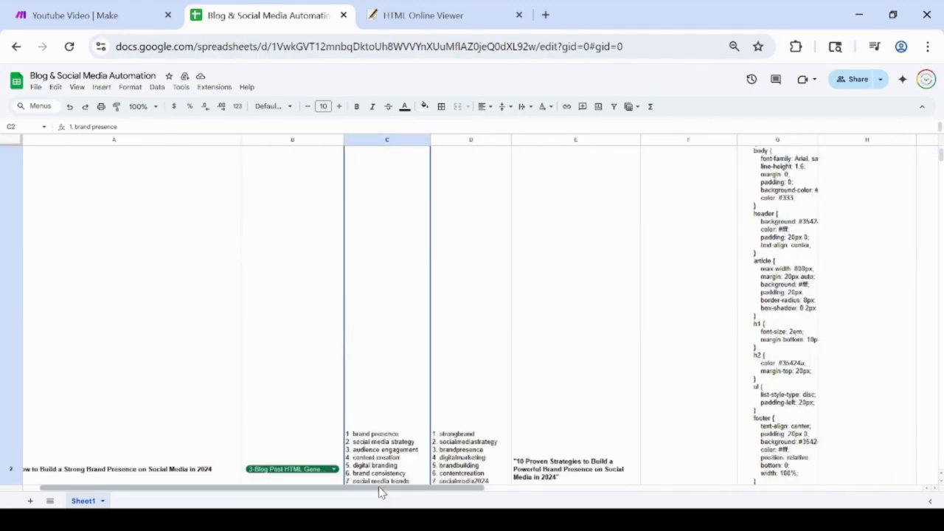
left_click_drag(398, 498, 588, 467)
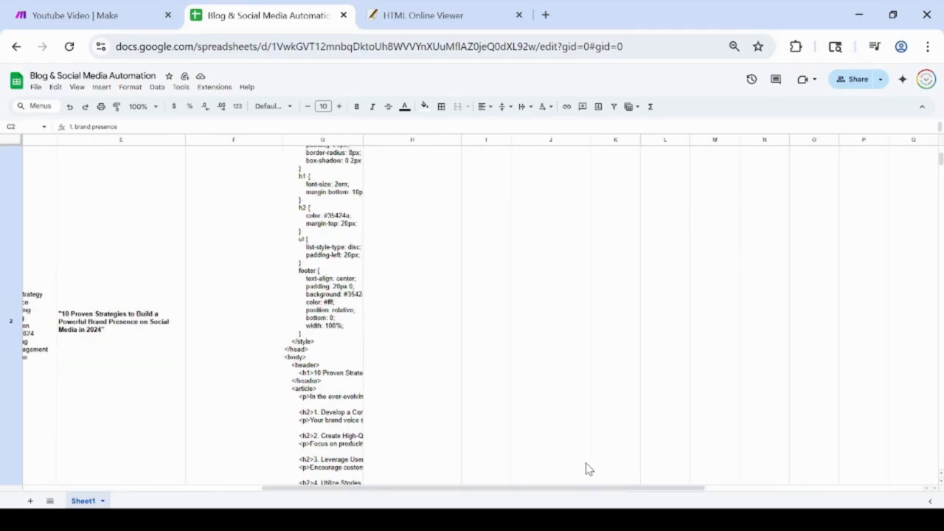
scroll(583, 469, "up", 3)
left_click_drag(378, 488, 131, 480)
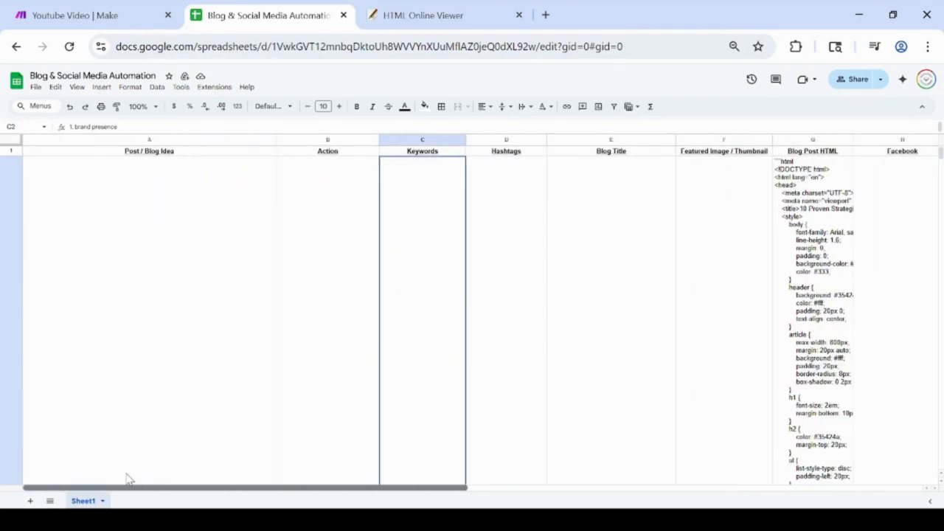
scroll(216, 417, "down", 1)
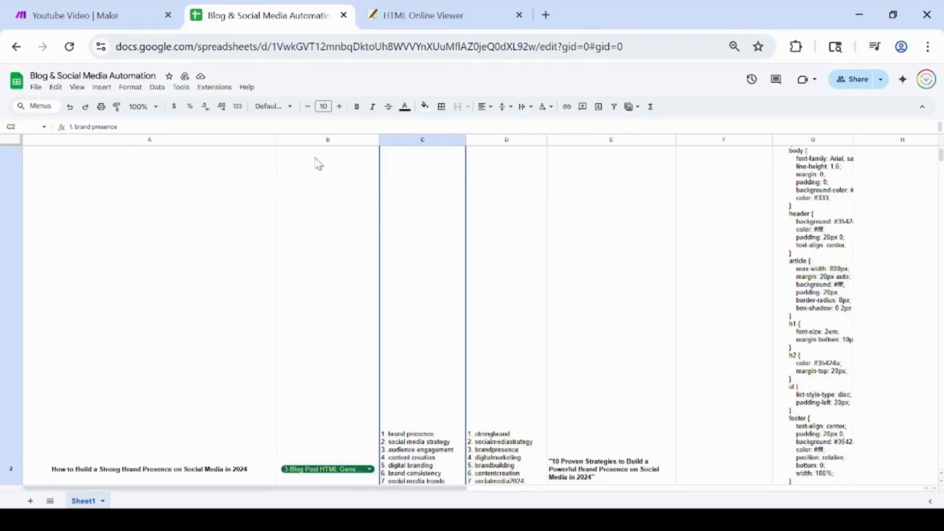
- Run the Make scenario once and set the Action in row 2 of the Google Sheet to 3-Generate Blog Post HTML
left_click(81, 15)
left_click(90, 481)
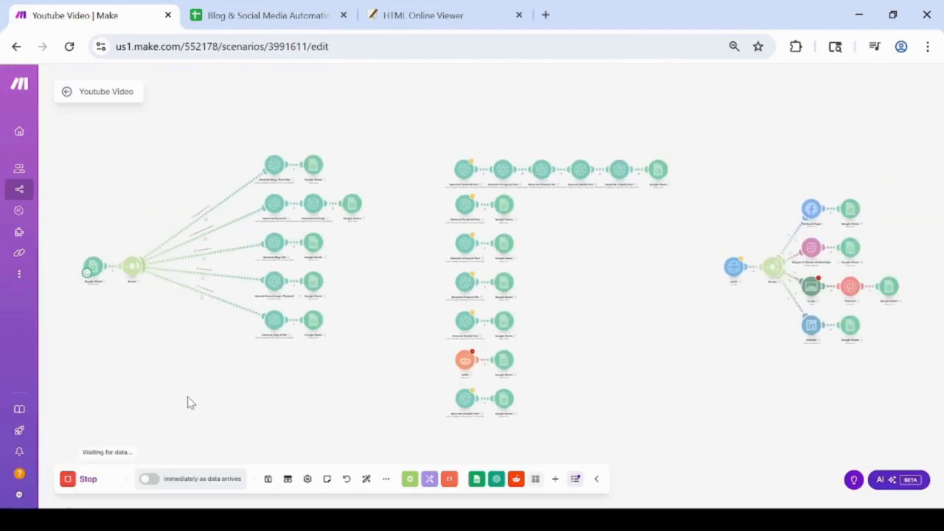
left_click(266, 15)
scroll(375, 461, "down", 2)
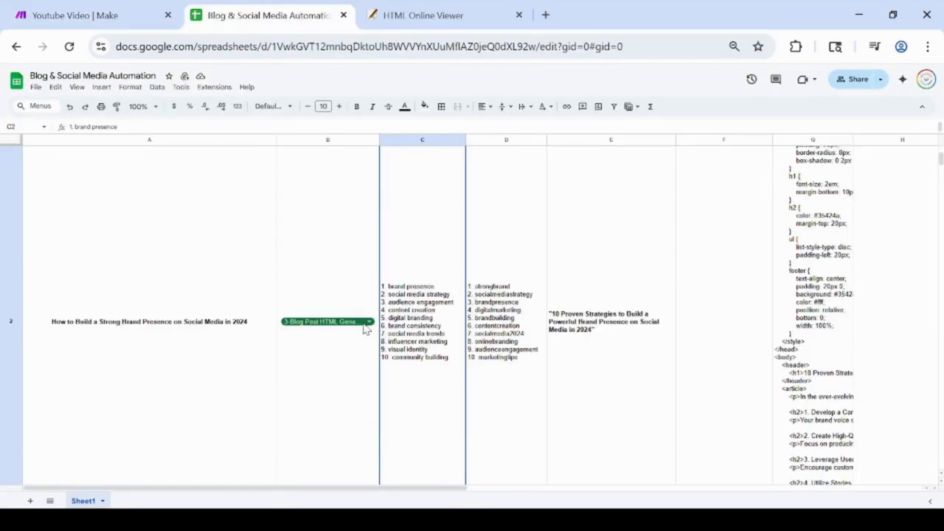
left_click(368, 329)
scroll(347, 495, "down", 4)
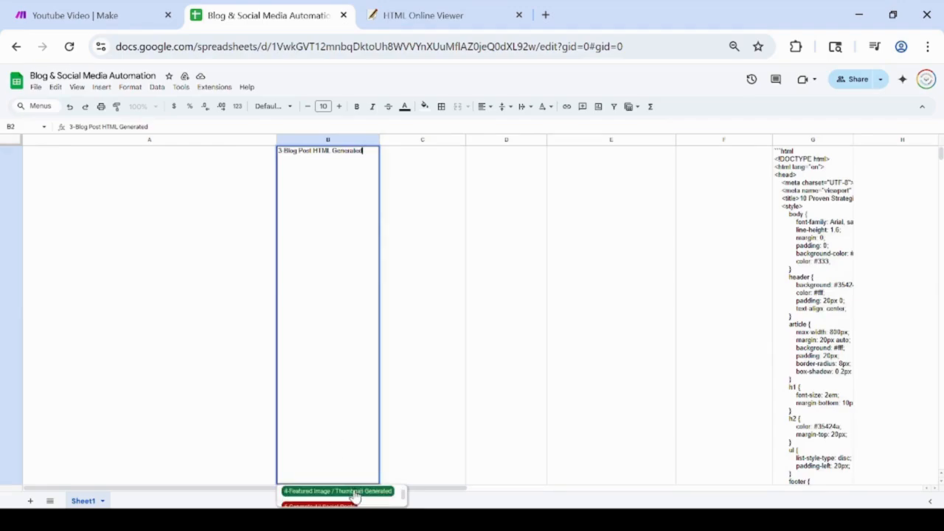
scroll(371, 498, "down", 2)
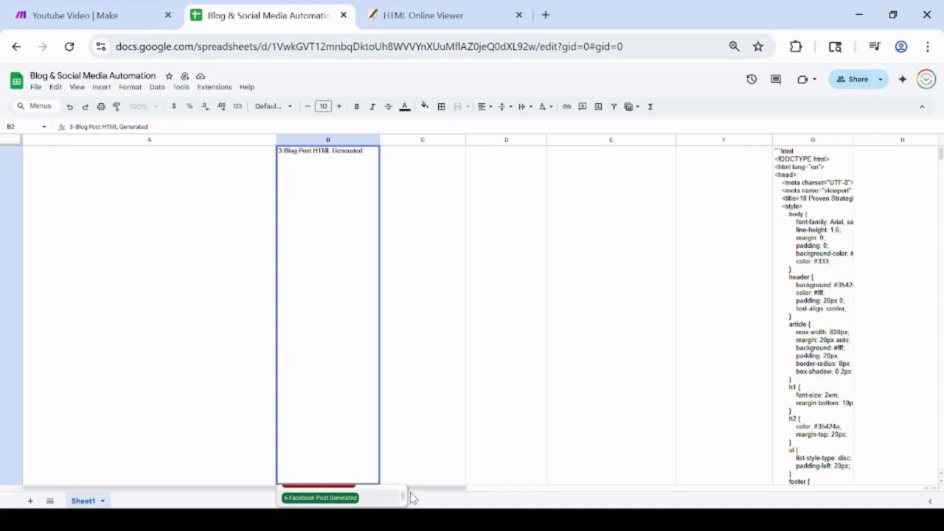
scroll(384, 501, "up", 2)
scroll(404, 499, "up", 1)
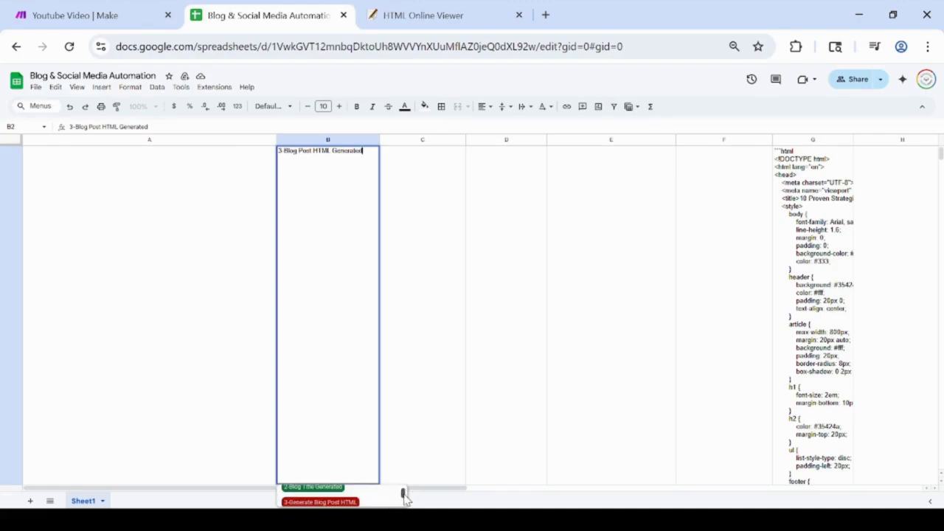
left_click(356, 500)
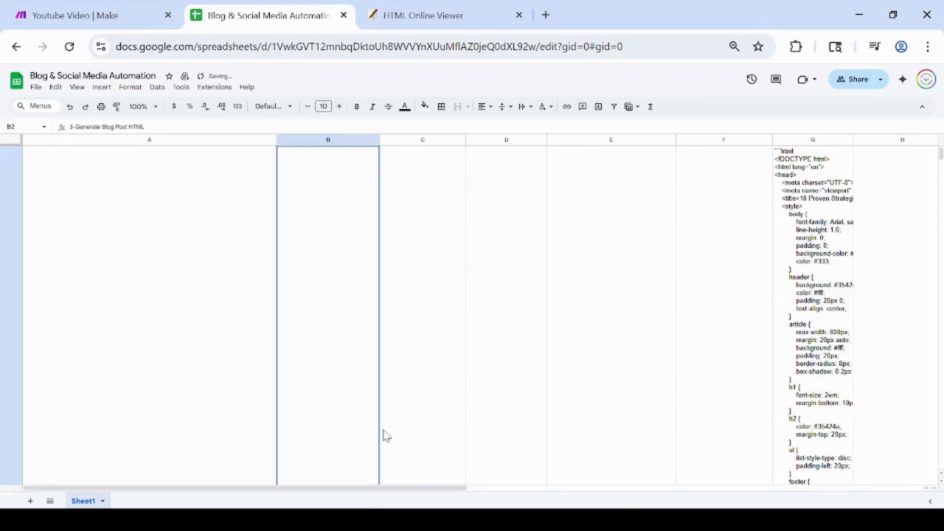
- Monitor row 2 in the sheet and the Generate Blog HTML branch in Make while the scenario runs
scroll(422, 466, "down", 3)
scroll(422, 466, "up", 2)
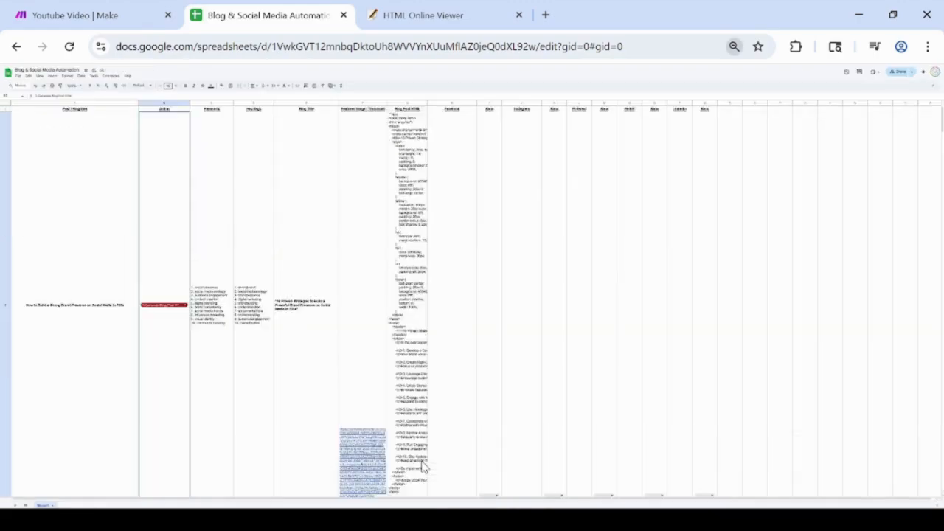
scroll(422, 466, "up", 1)
scroll(378, 380, "down", 2)
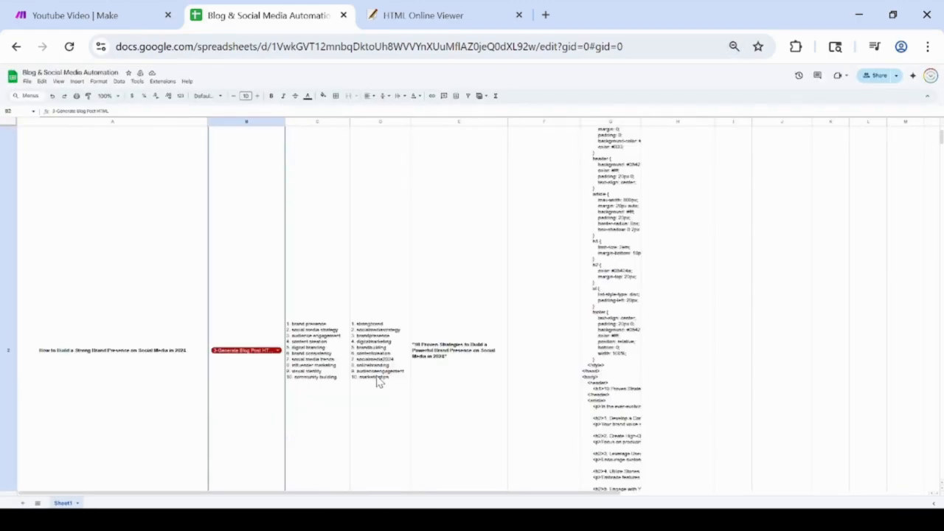
left_click(81, 15)
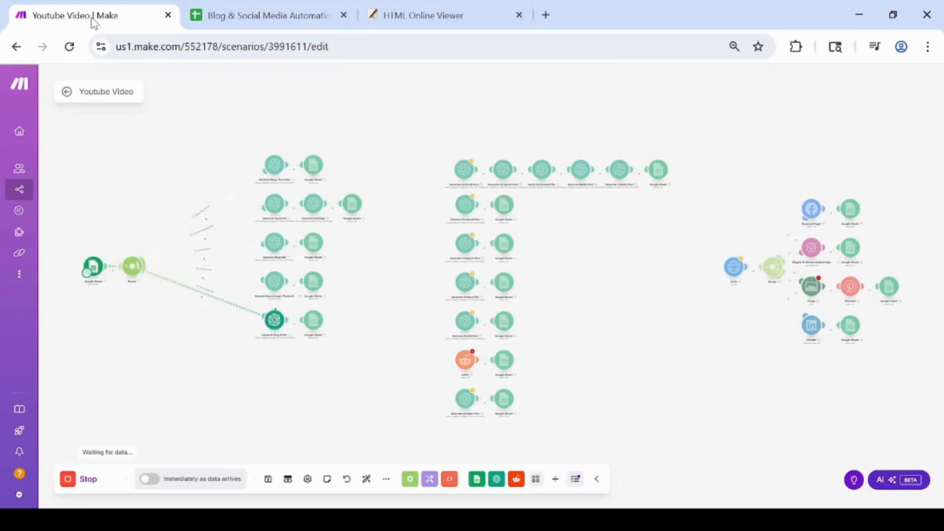
left_click(218, 15)
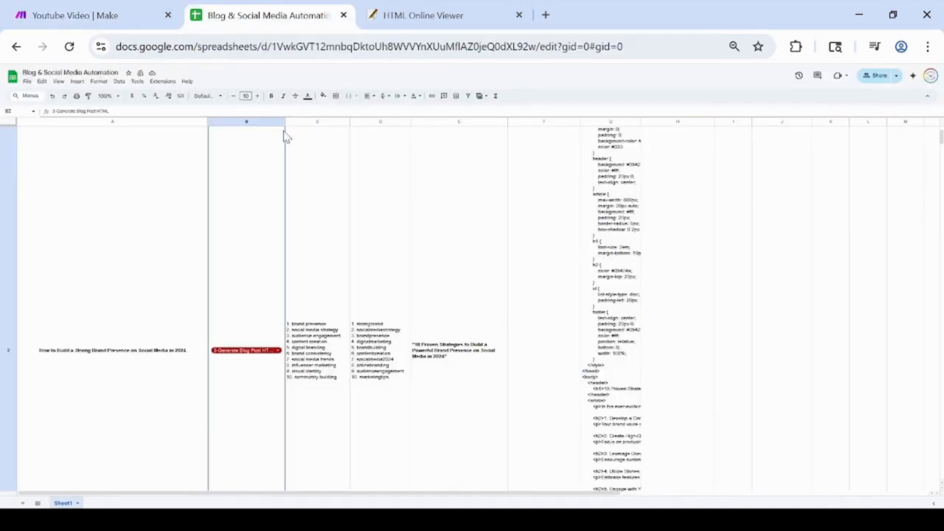
left_click(122, 12)
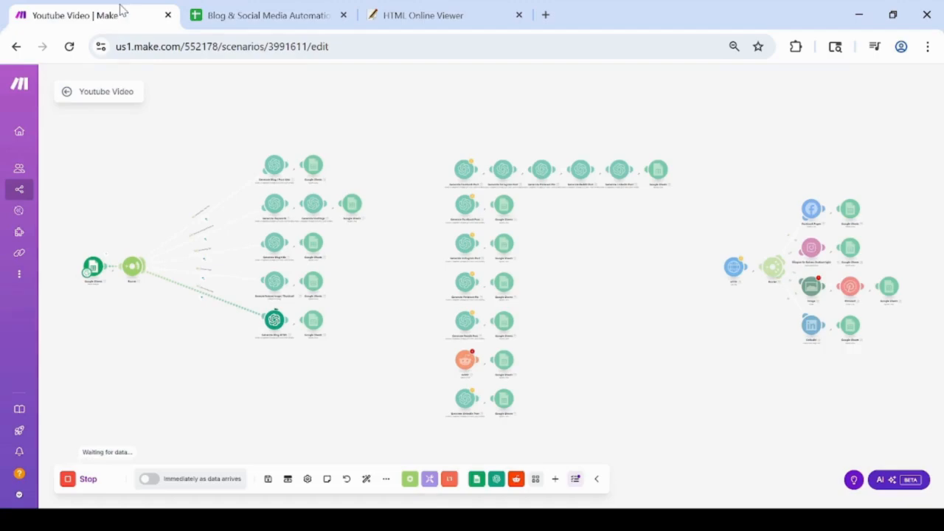
left_click_drag(191, 382, 364, 520)
scroll(296, 397, "up", 5)
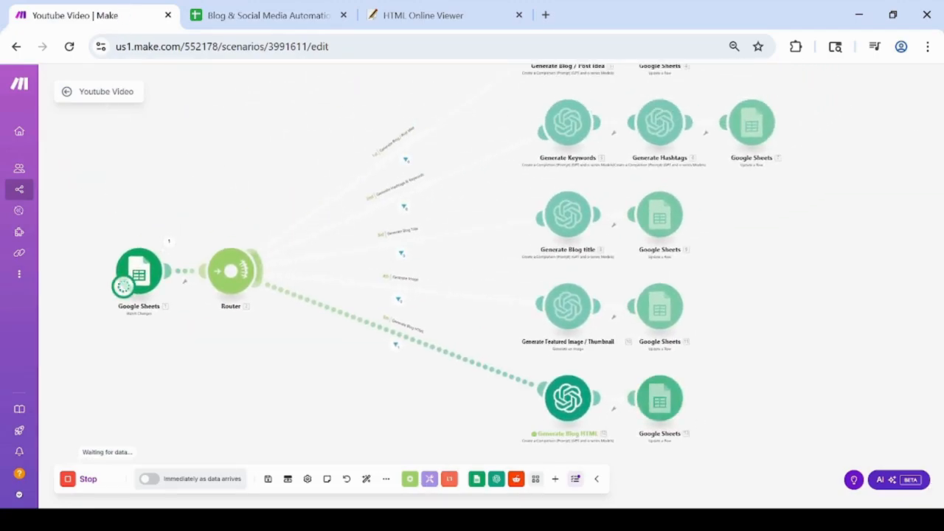
- Copy the full blog HTML from cell G2 of the sheet and replace all the code in HTML Online Viewer with it
left_click(221, 16)
double_click(594, 331)
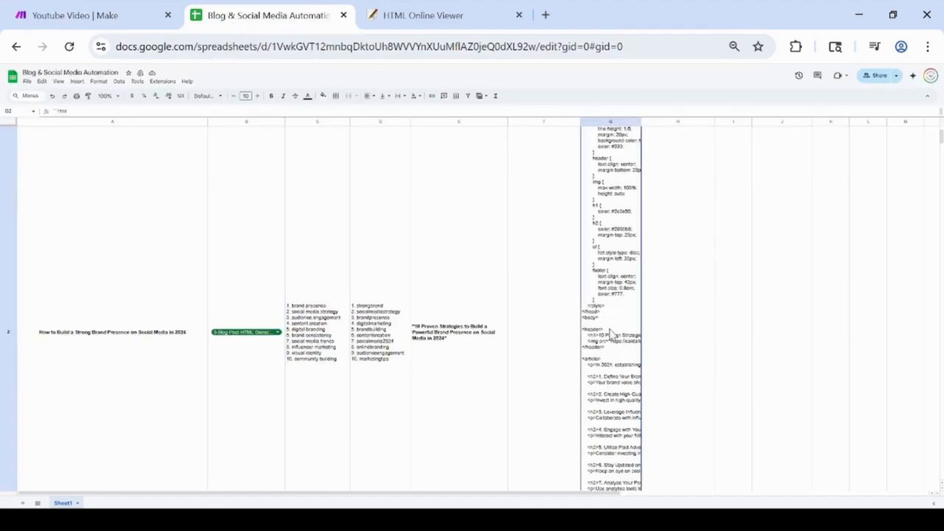
key("ctrl+a")
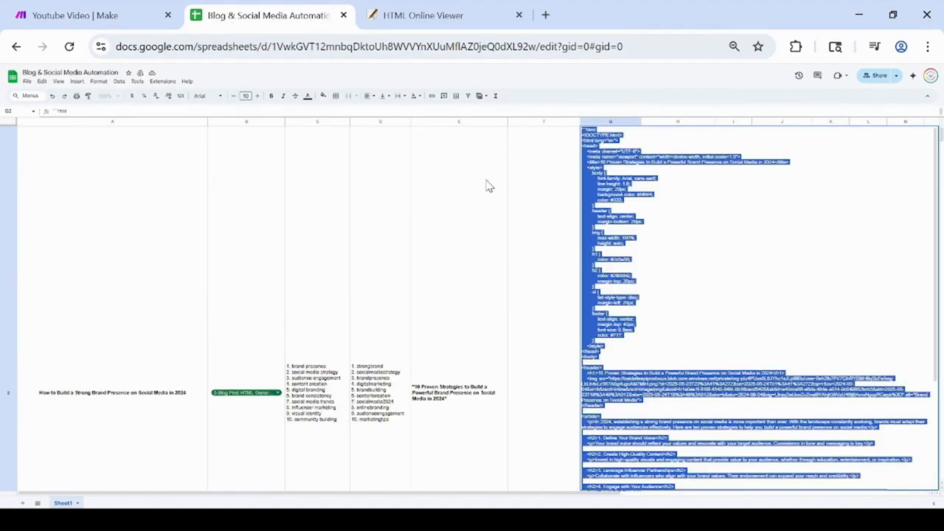
left_click(415, 15)
key("ctrl+a")
key("ctrl+v")
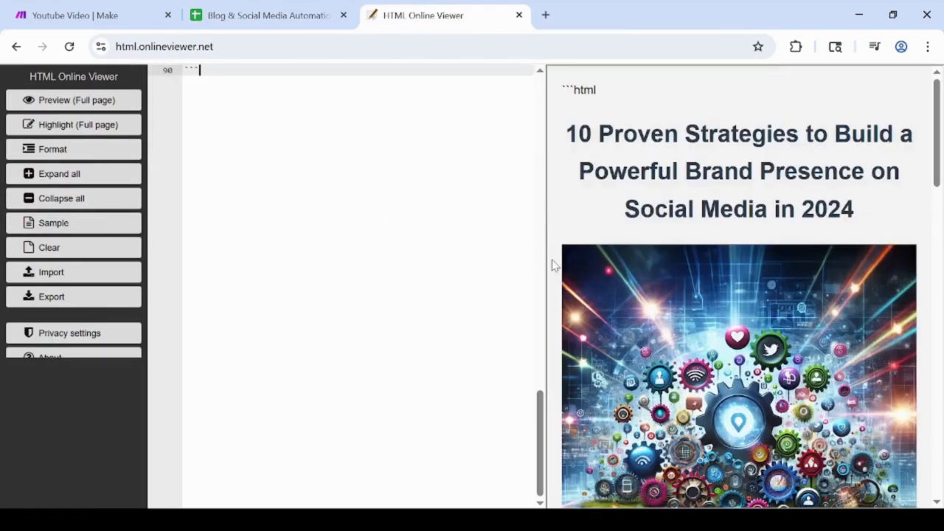
- Delete the closing ``` and the opening ```html text from the newly pasted code
scroll(394, 295, "up", 7)
scroll(377, 306, "down", 3)
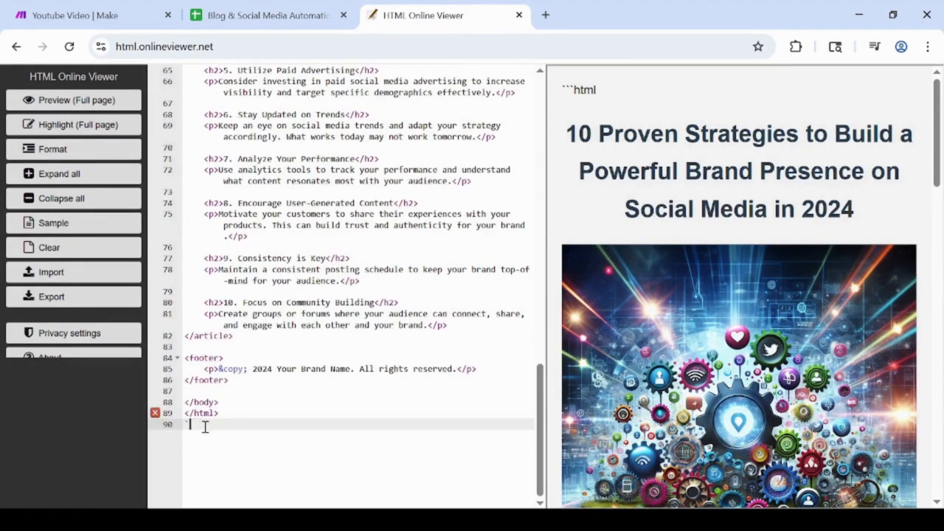
key("BackSpace")
key("BackSpace")
left_click_drag(541, 399, 545, 96)
left_click_drag(236, 70, 167, 87)
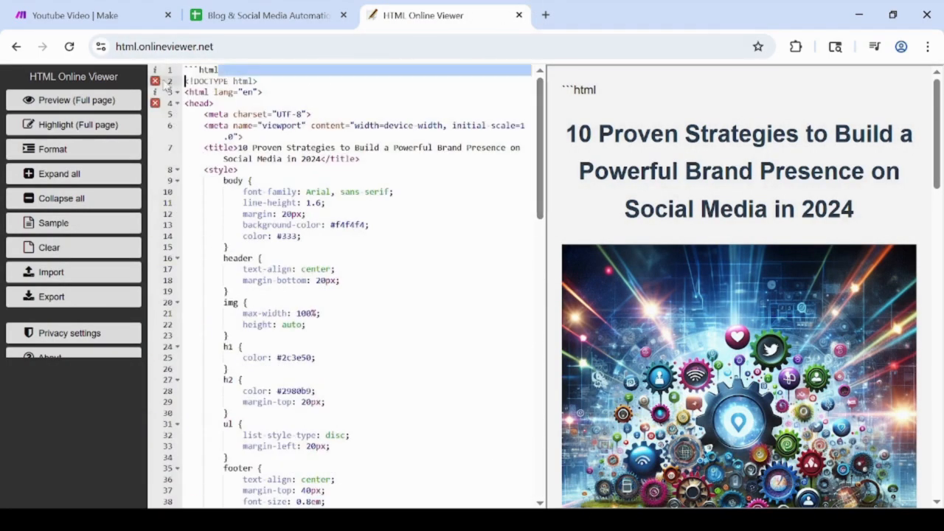
key("BackSpace")
- Review the rendered blog article with its featured image in the preview and return to the Make scenario
scroll(660, 319, "down", 5)
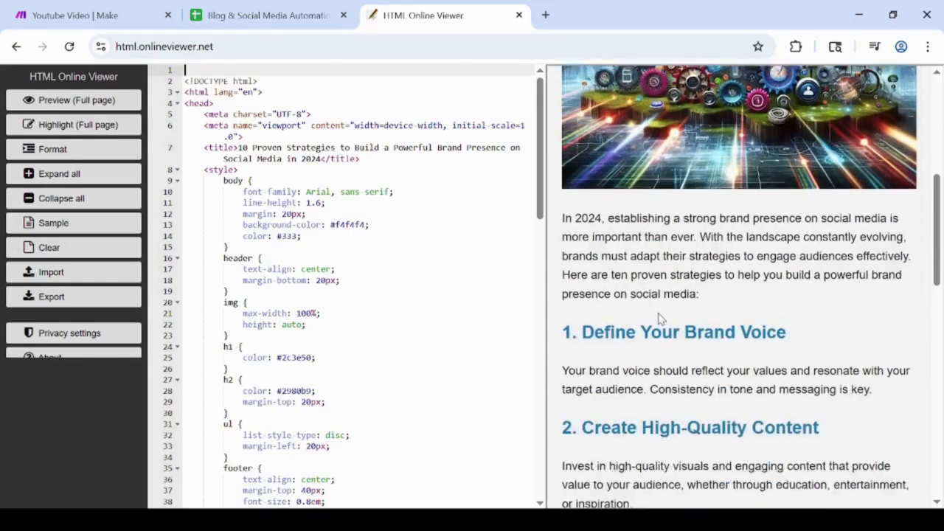
scroll(664, 332, "down", 8)
scroll(664, 332, "up", 15)
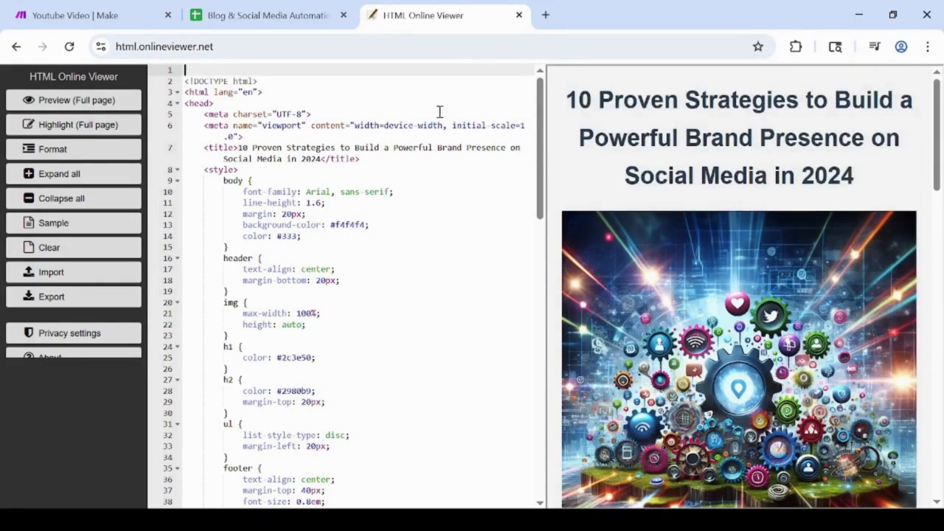
left_click(59, 15)
mouse_move(298, 329)
left_mouse_down()
mouse_move(212, 313)
mouse_move(285, 336)
left_mouse_up()
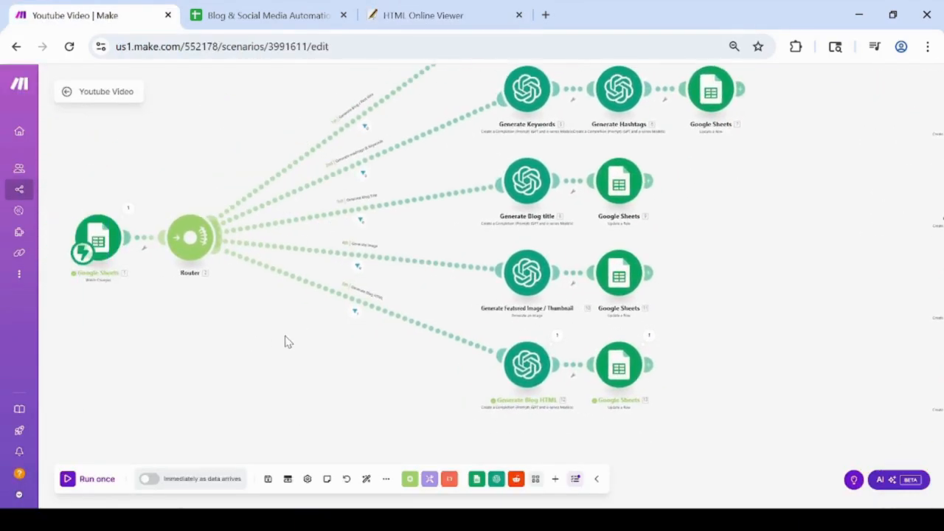
- Set the model to gpt-4o-mini in the Generate Facebook Post module that starts the five-module social posts branch
scroll(286, 342, "down", 2)
left_click_drag(655, 297, 630, 324)
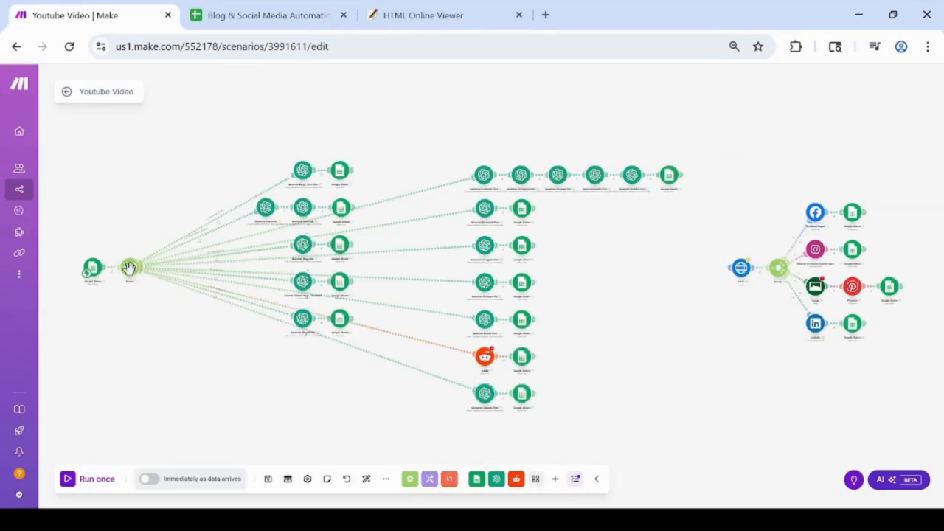
left_click_drag(571, 362, 477, 366)
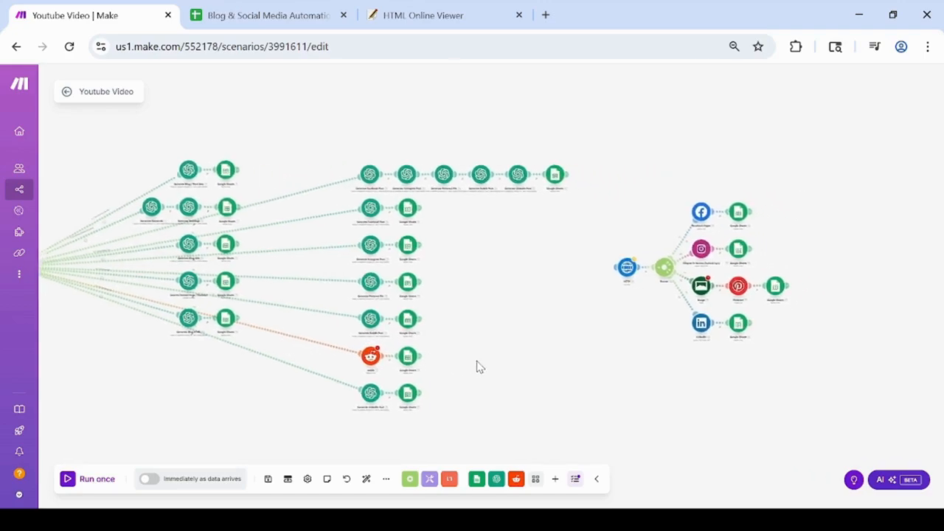
scroll(441, 318, "up", 5)
left_click_drag(440, 318, 476, 472)
left_click_drag(368, 270, 380, 397)
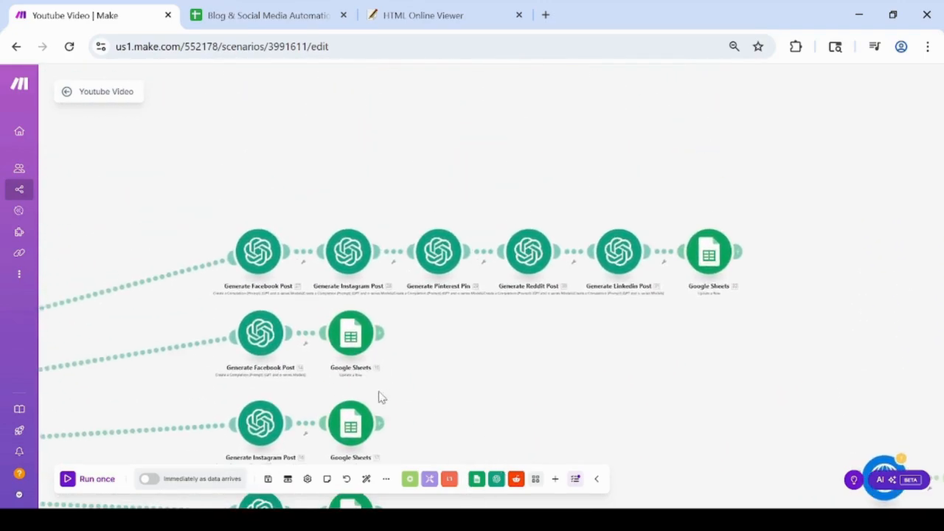
left_click(300, 263)
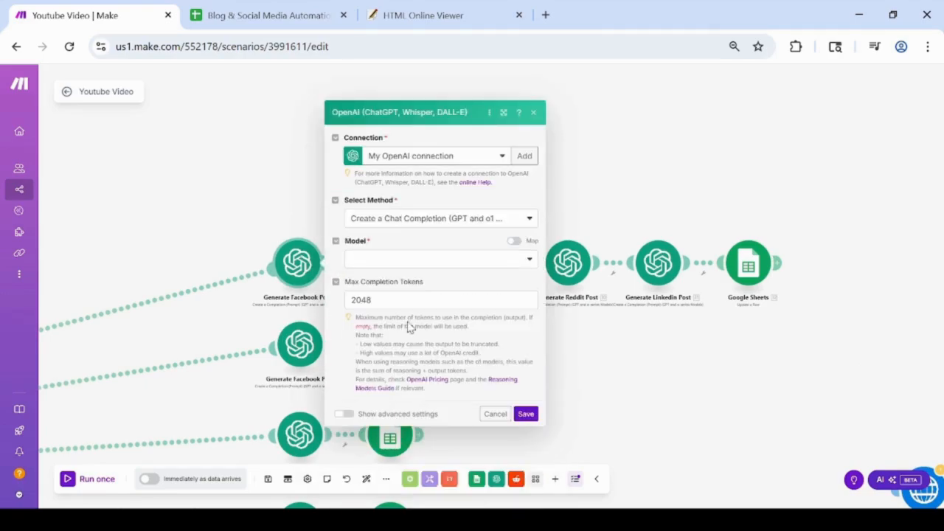
left_click(528, 262)
scroll(415, 415, "down", 5)
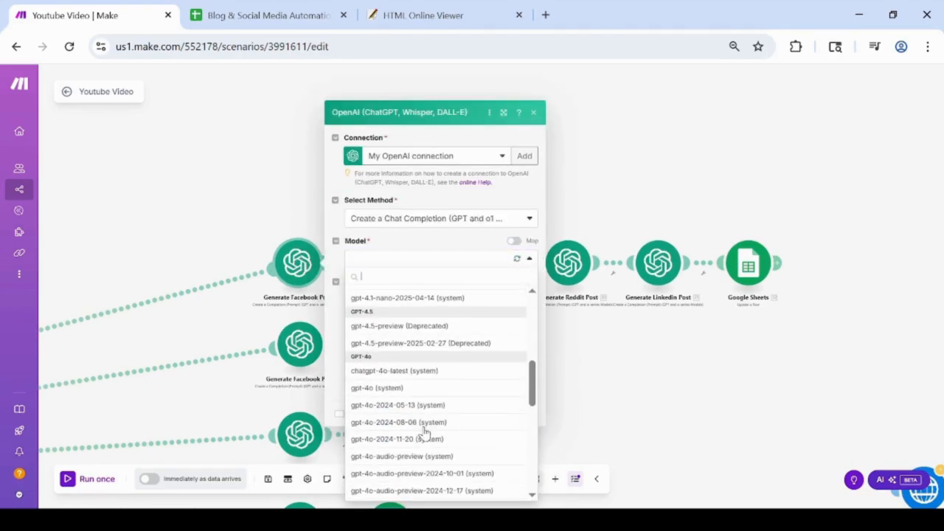
scroll(424, 431, "down", 3)
left_click(415, 360)
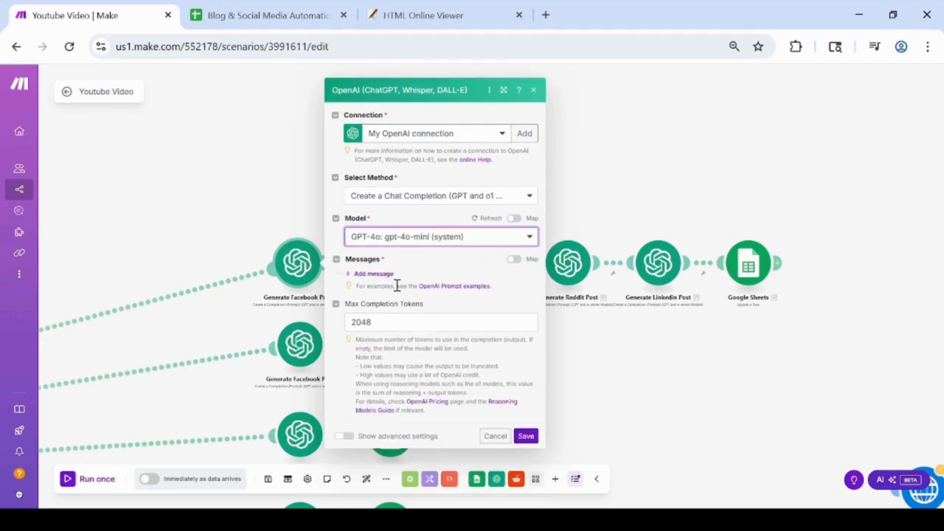
- Add a User message to the Facebook module reading "Please create an SEO worty facebook post using this blog title as context:"
left_click(395, 281)
left_click(398, 299)
left_click(398, 313)
left_click(402, 337)
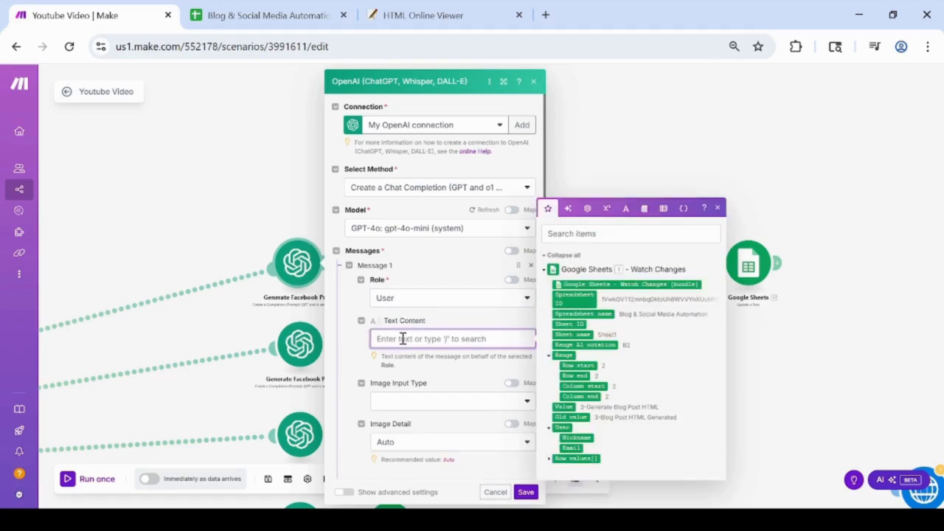
type("Ple")
type("ase create an SEO worty facebook post using this blog title as context:")
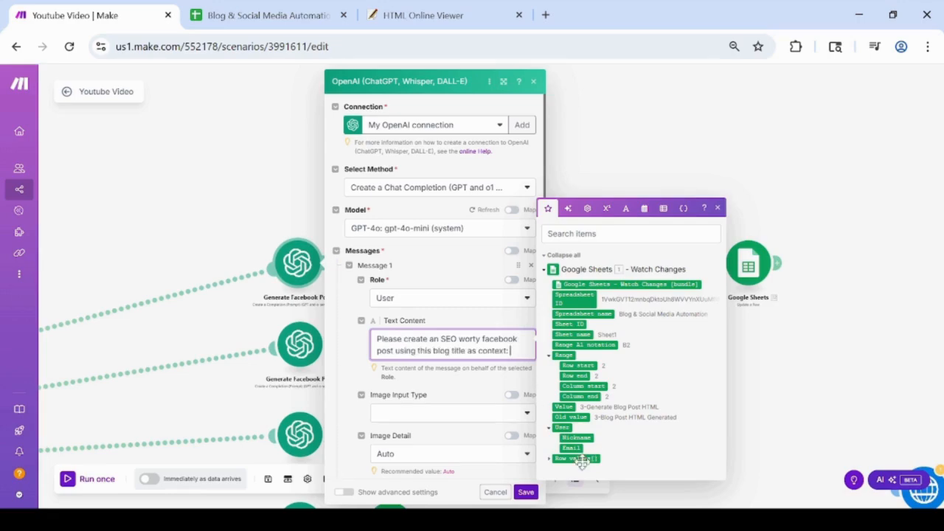
- Append the Google Sheets column E row value to the Facebook prompt, copy the whole prompt and close the module settings
left_click(550, 459)
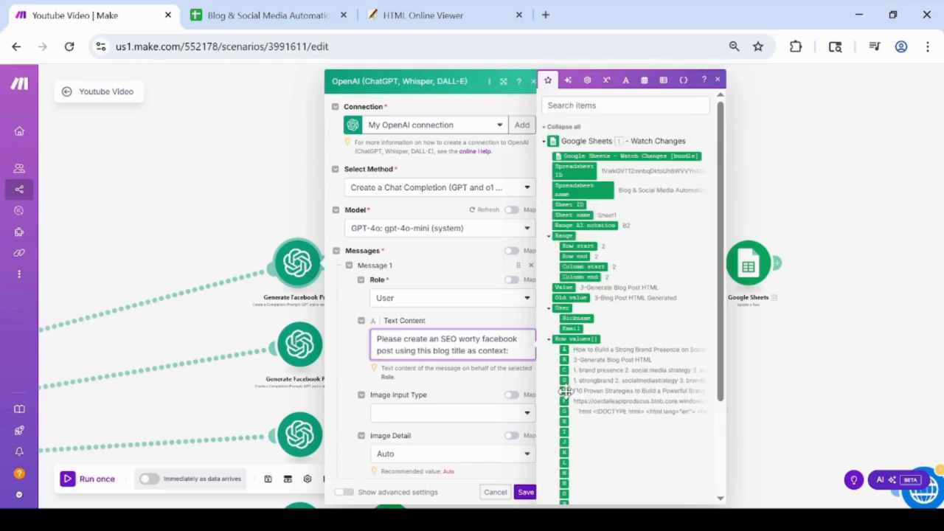
left_click(564, 390)
left_click_drag(468, 363, 366, 343)
key("ctrl+c")
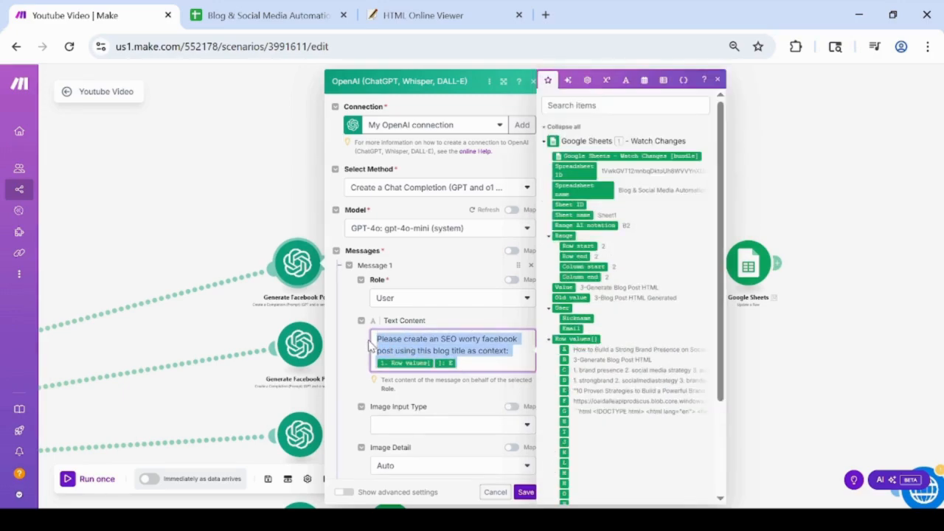
left_click(247, 316)
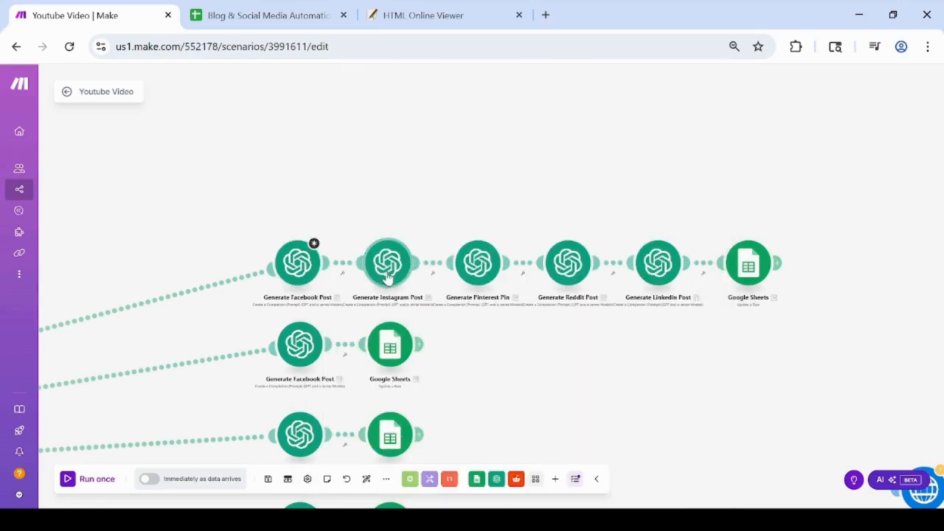
- Set the model of the Generate Instagram Post module in the same branch to gpt-4o-mini
left_click(388, 274)
left_click(567, 264)
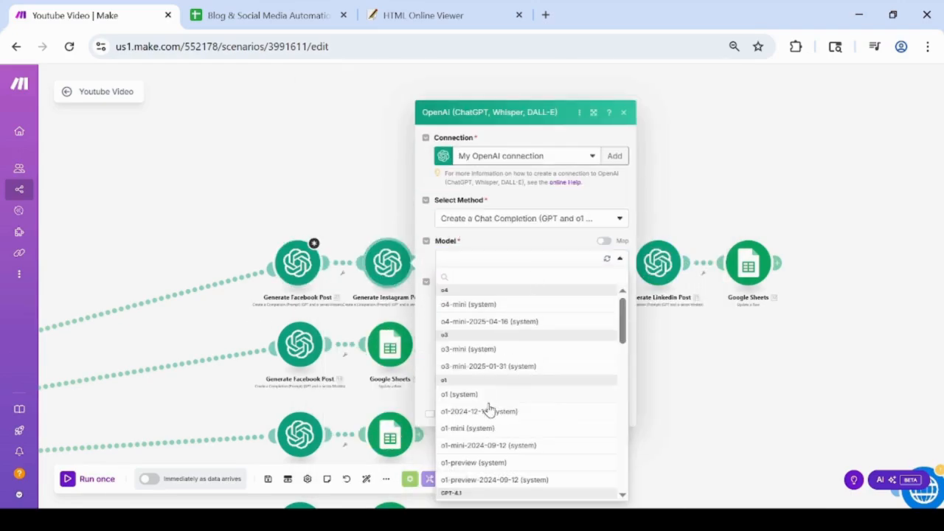
scroll(488, 413, "down", 6)
scroll(500, 443, "down", 2)
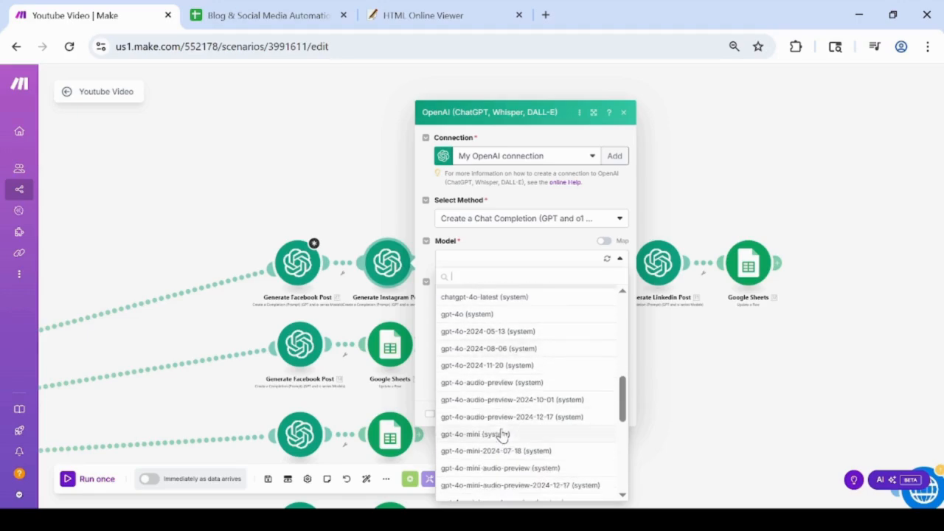
left_click(499, 434)
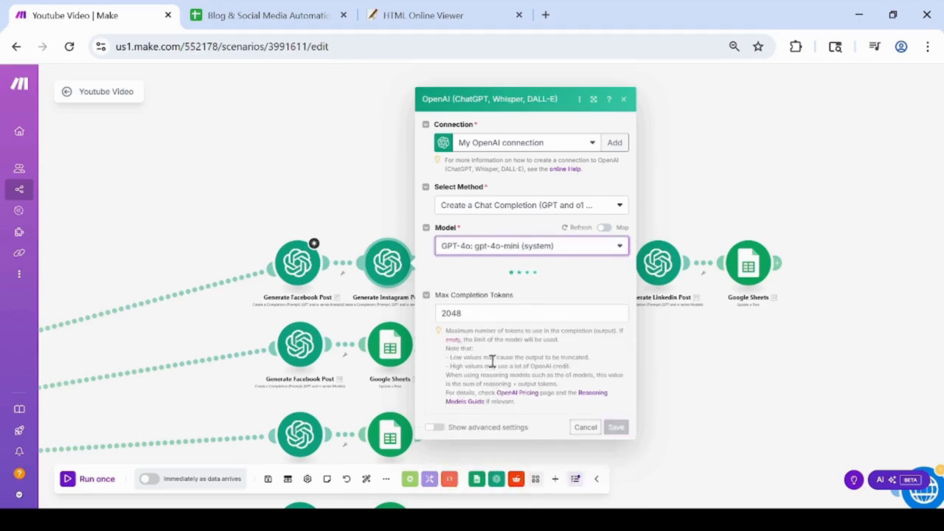
- Add a User message with the copied prompt to the Instagram module, replace "facebook" with "instagram" and save the module
left_click(463, 273)
left_click(479, 298)
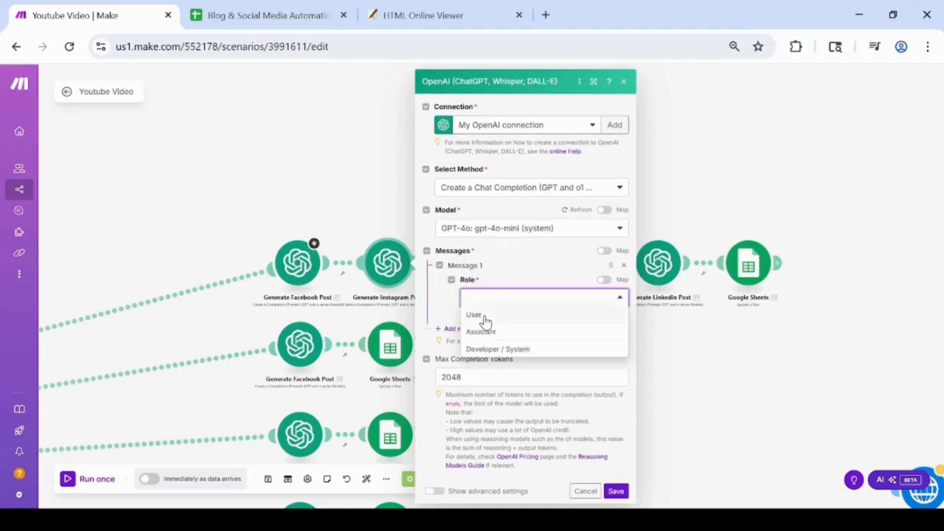
left_click(479, 313)
left_click(492, 339)
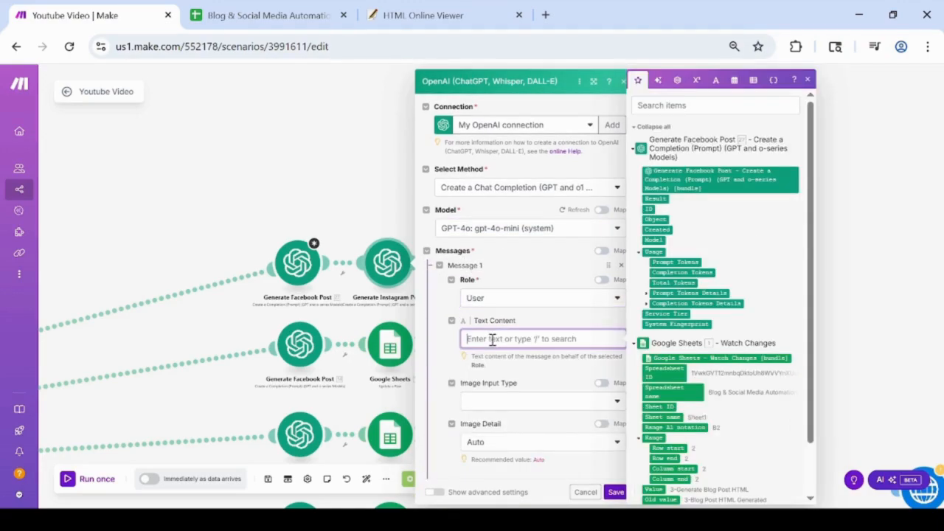
type("Please create an SEO worty facebook post using this blog title as context: 1. Row values[]: 1: E")
left_click_drag(574, 339, 608, 340)
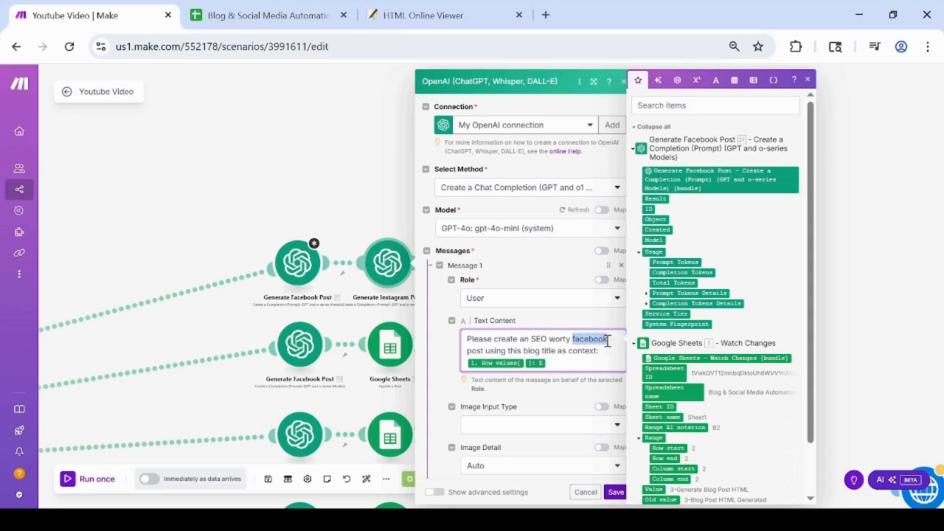
type("instagram")
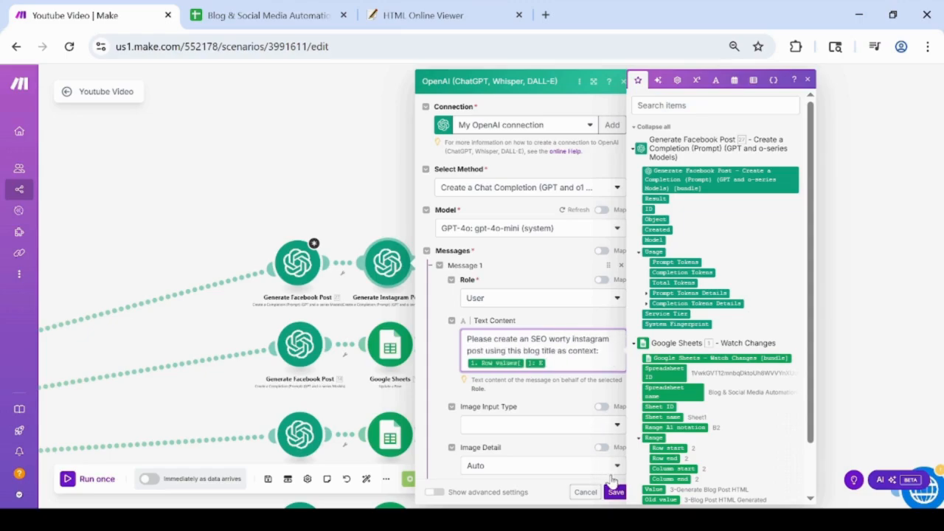
left_click(615, 489)
- Set the model of the Generate Pinterest Pin module to gpt-4o-mini
left_click(478, 264)
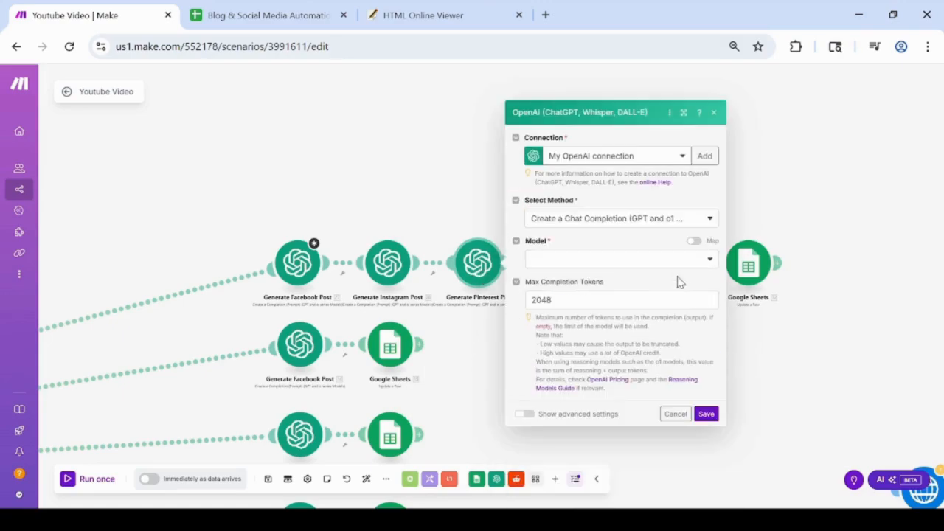
left_click(705, 258)
scroll(598, 428, "down", 5)
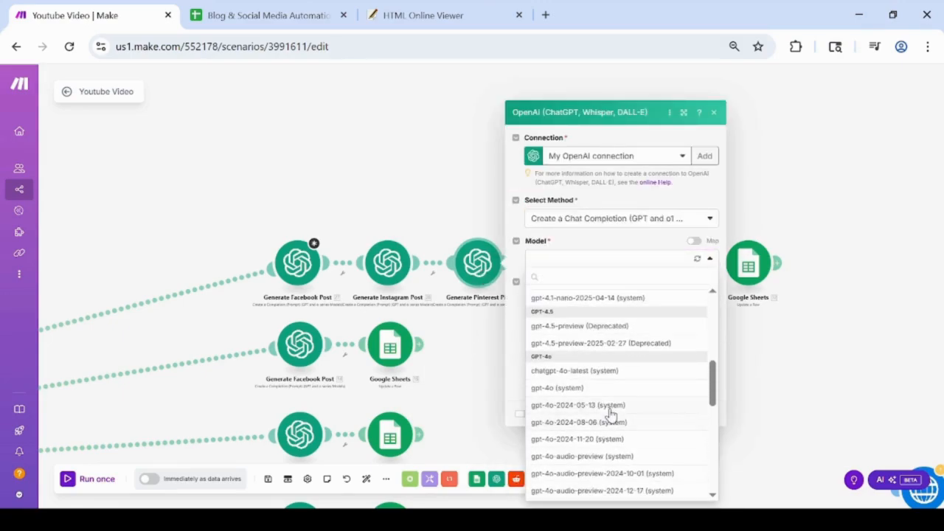
scroll(590, 421, "down", 2)
left_click(585, 434)
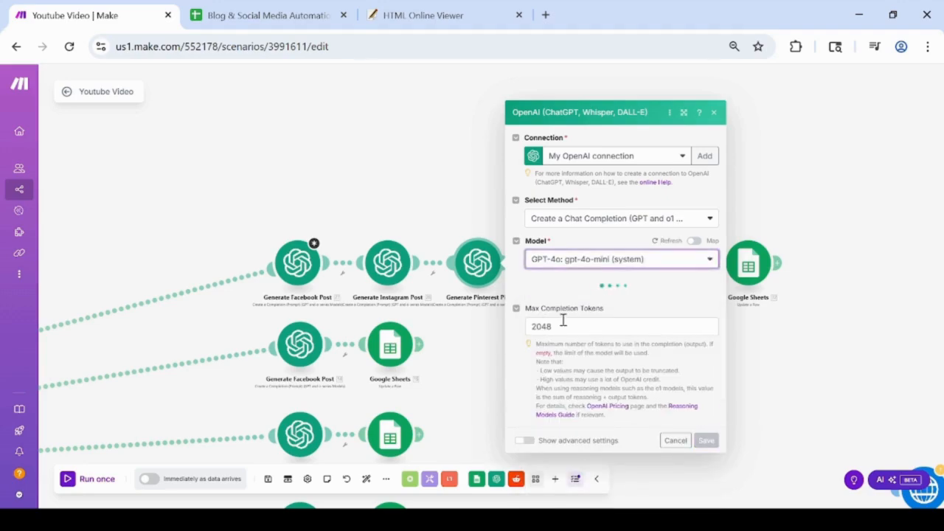
- Add a User message with the copied prompt to the Pinterest module, replace "facebook" with "pinterest" and save the module
left_click(555, 272)
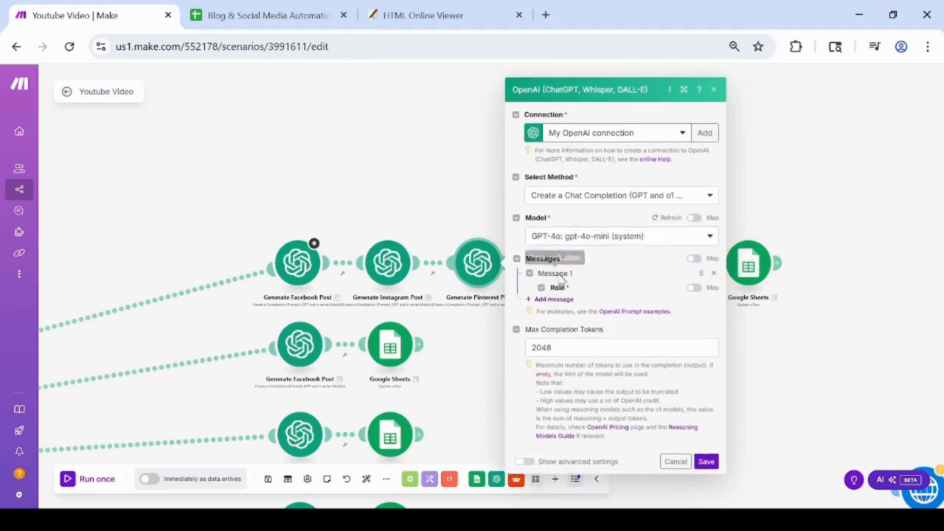
left_click(576, 338)
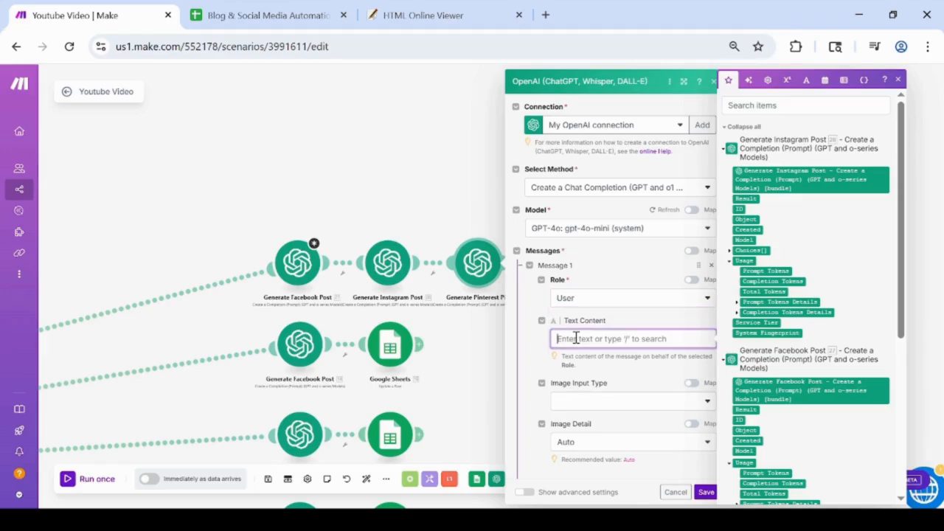
key("ctrl+v")
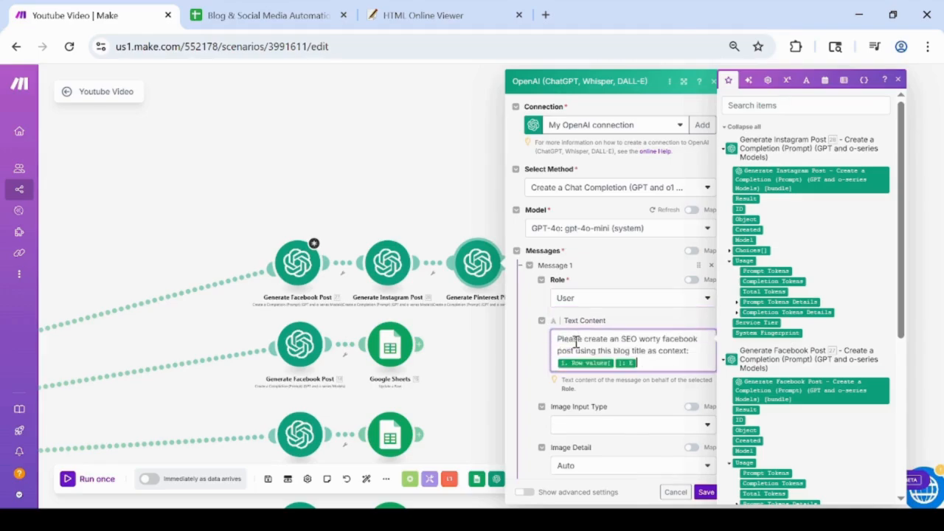
double_click(663, 340)
type("pinterestpost")
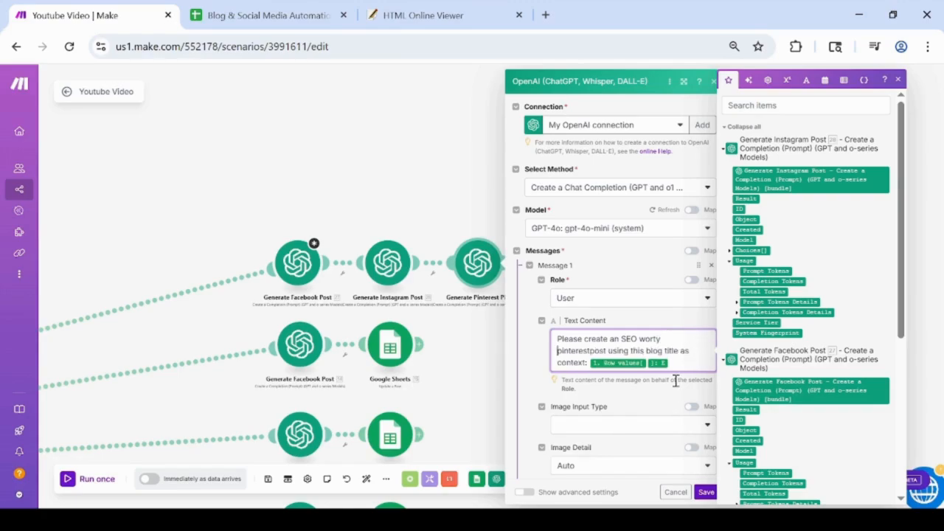
left_click(705, 492)
- Set the model of the Generate Reddit Post module to gpt-4o-mini
left_click(568, 264)
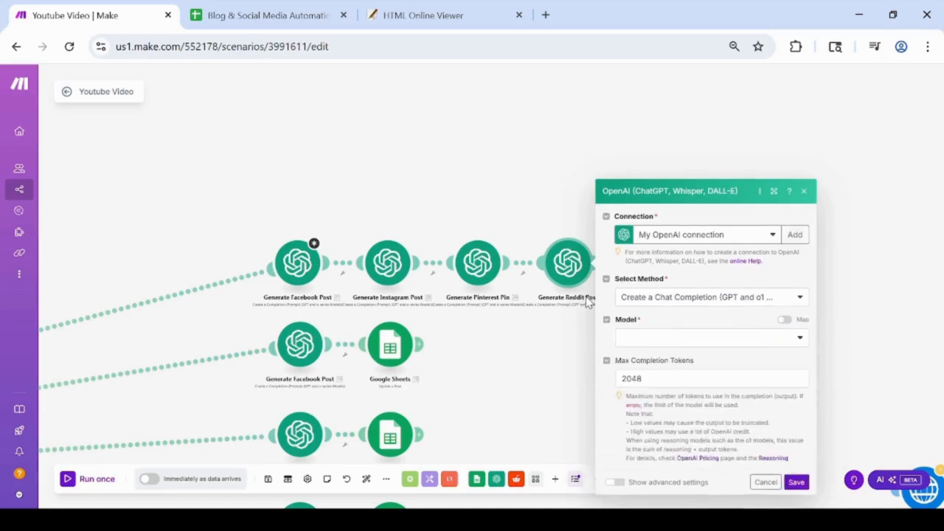
left_click(667, 264)
scroll(667, 398, "down", 6)
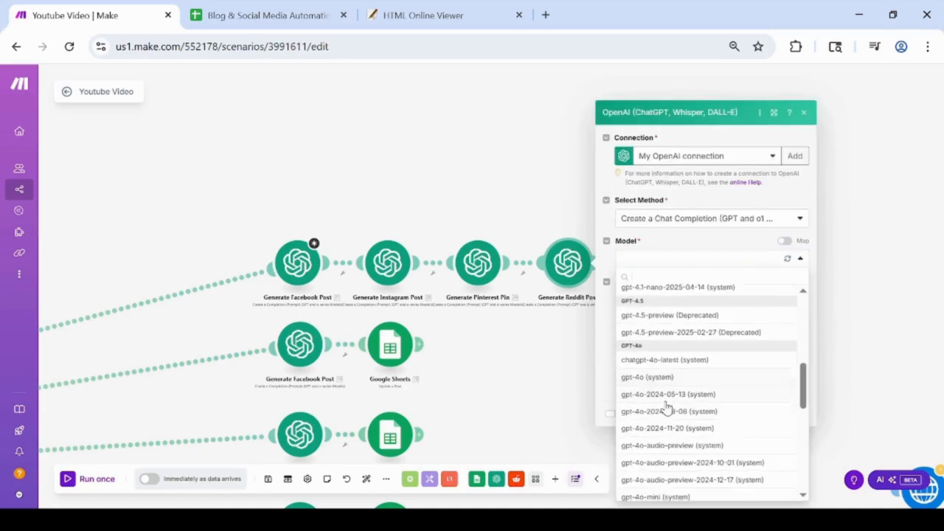
scroll(667, 404, "down", 2)
left_click(675, 438)
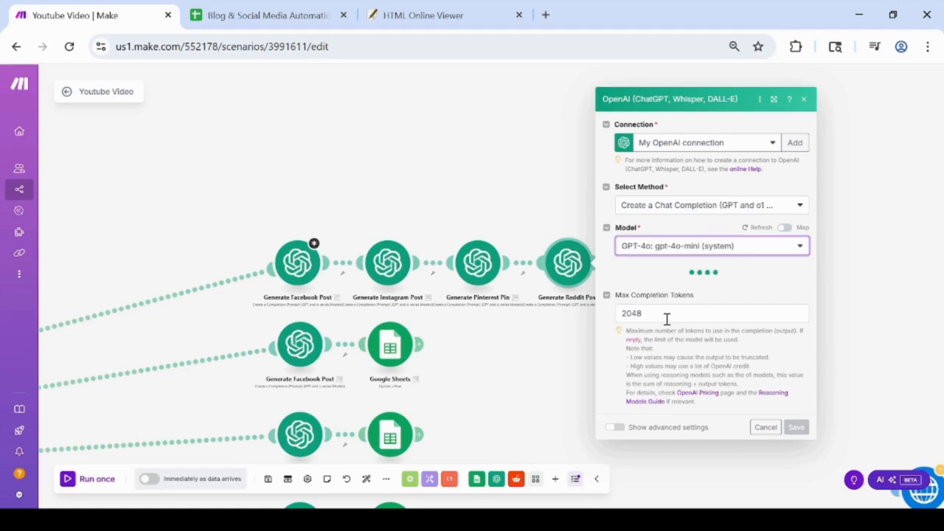
- Add a User message with the copied prompt to the Reddit module, replace "facebook" with "reddit" and save the module
left_click(655, 275)
left_click(653, 298)
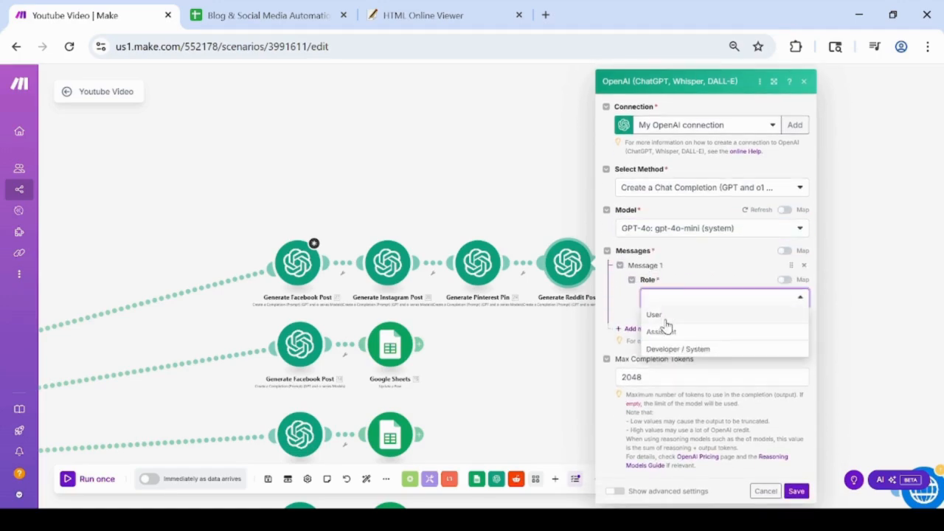
left_click(667, 318)
left_click(668, 338)
key("ctrl+v")
left_click_drag(753, 339, 784, 340)
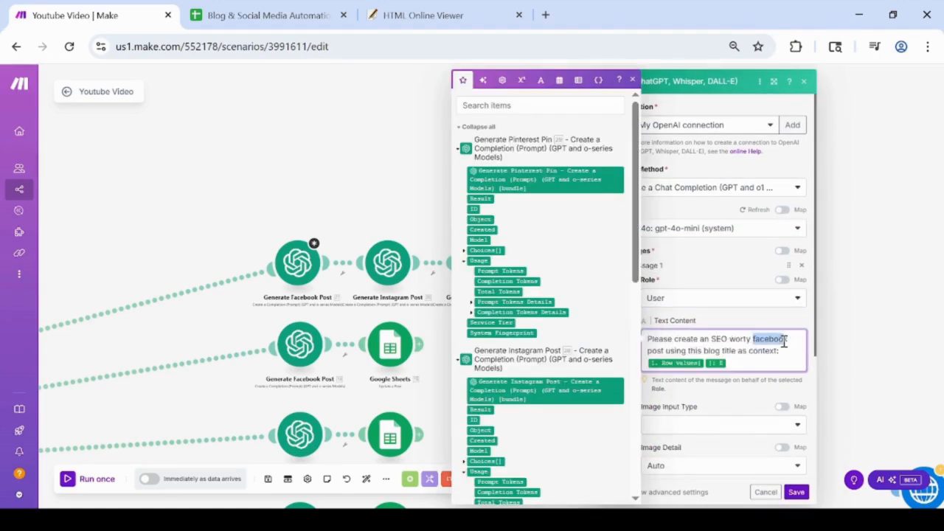
type("reddit")
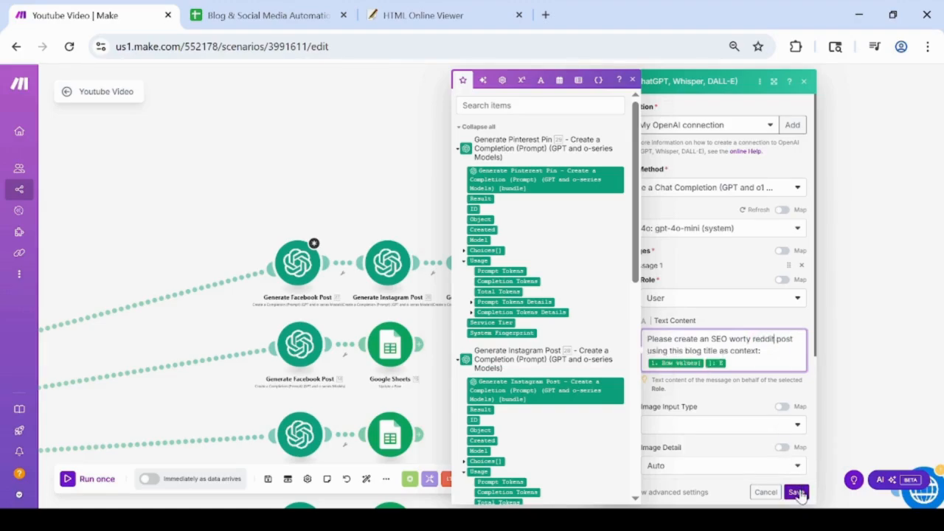
left_click(797, 491)
- Set the model of the Generate Linkedin Post module to gpt-4o-mini
left_click(658, 263)
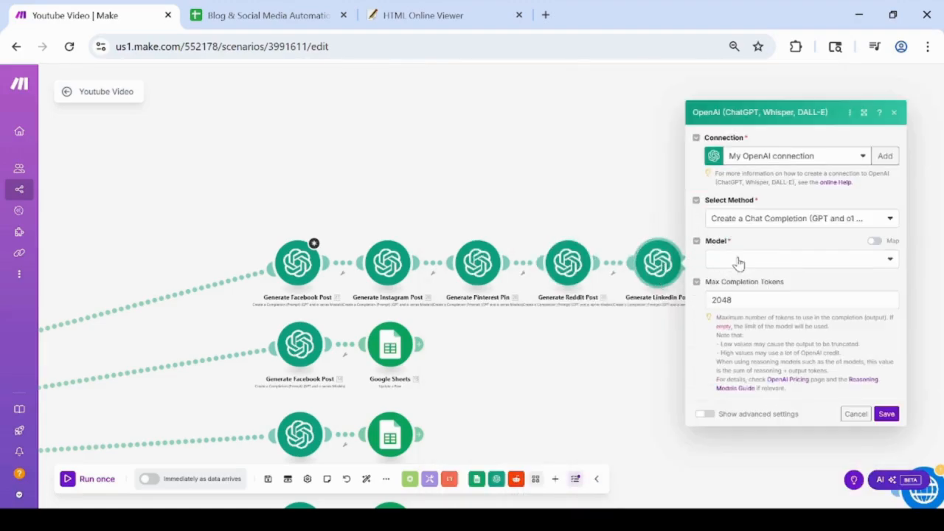
left_click(739, 264)
scroll(748, 421, "down", 10)
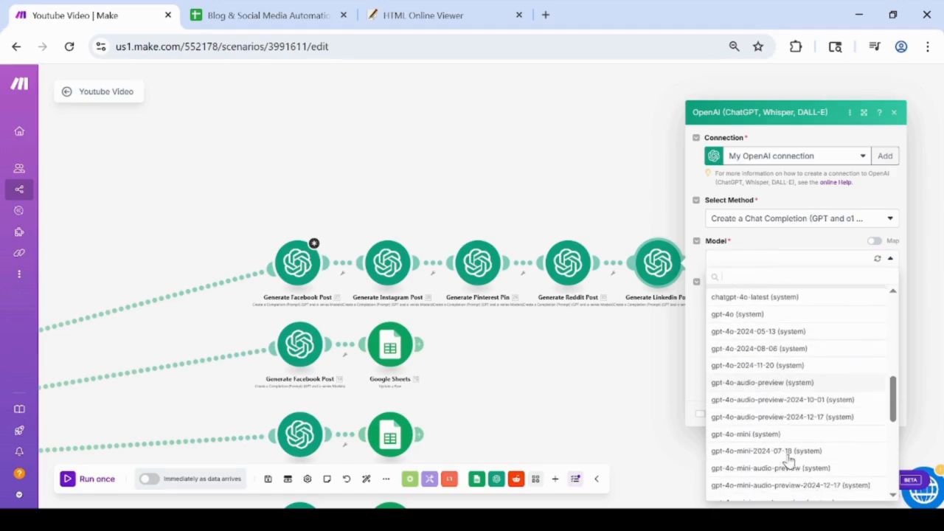
left_click(762, 435)
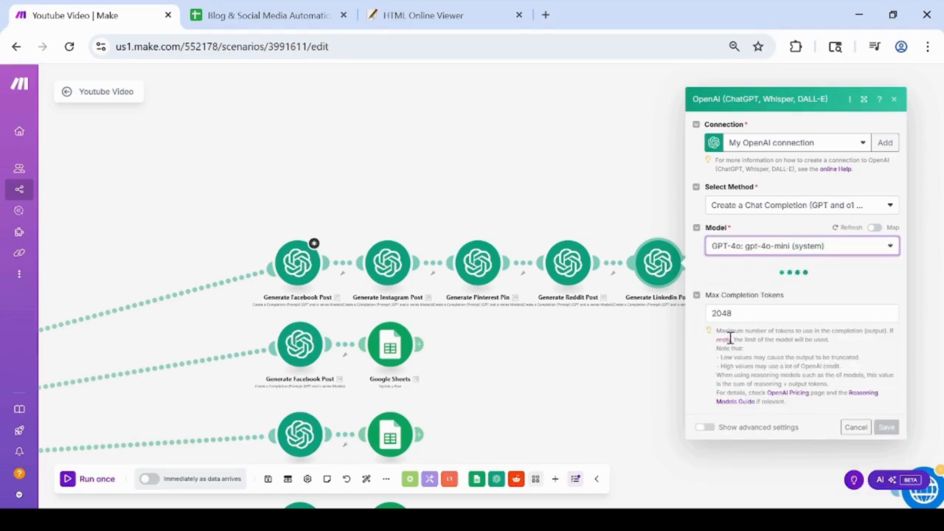
- Add a User message with the copied prompt to the Linkedin module, replace "facebook" with "linkedin" and save the module
left_click(735, 276)
left_click(745, 298)
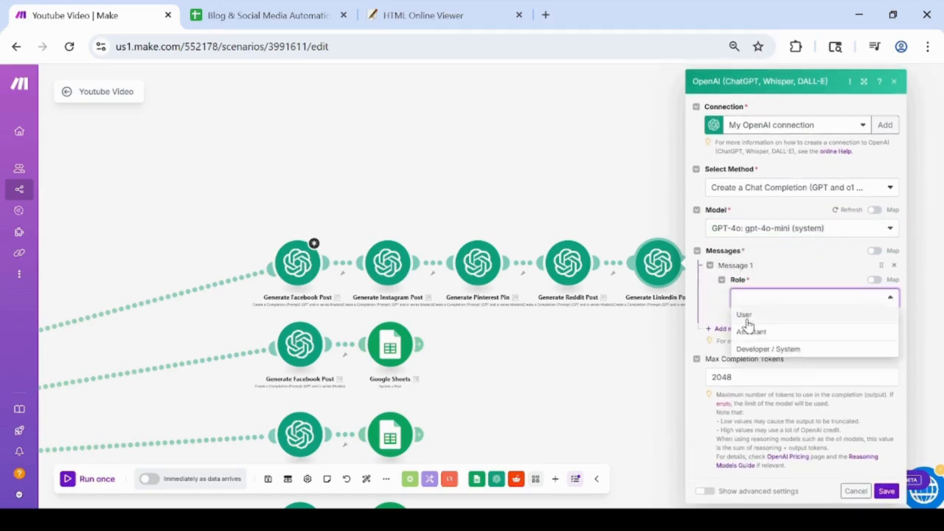
left_click(744, 315)
left_click(765, 338)
type("Please create an SEO worty facebook post using this blog title as context: 1. Row Values[]: 5")
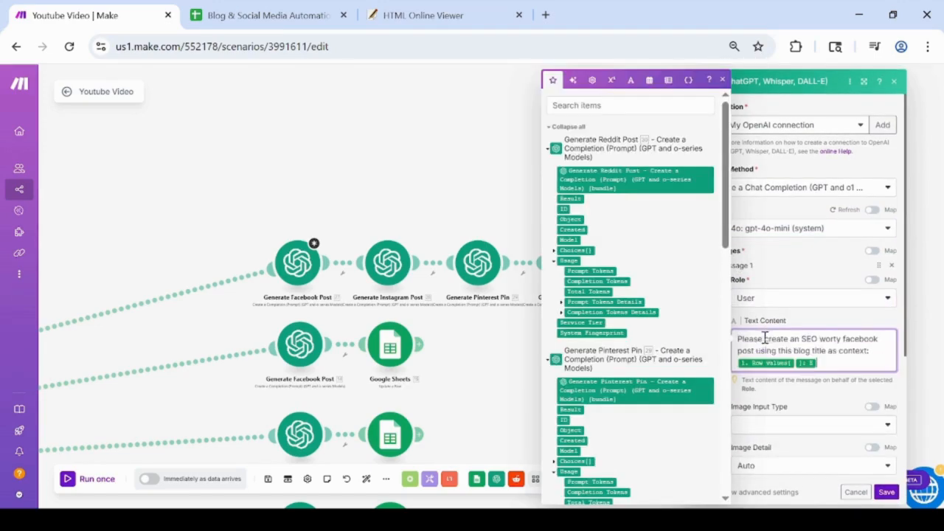
left_click_drag(843, 339, 879, 339)
type("linkedi")
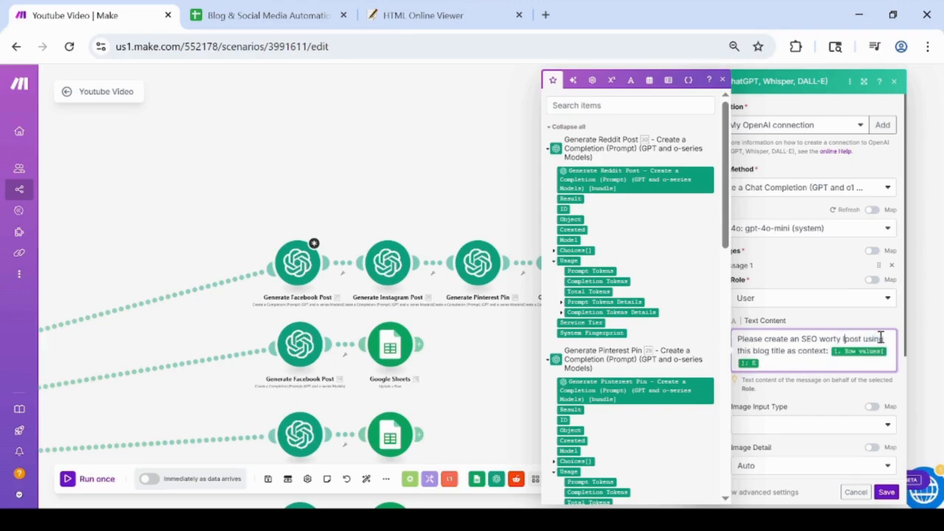
type("n")
left_click(886, 492)
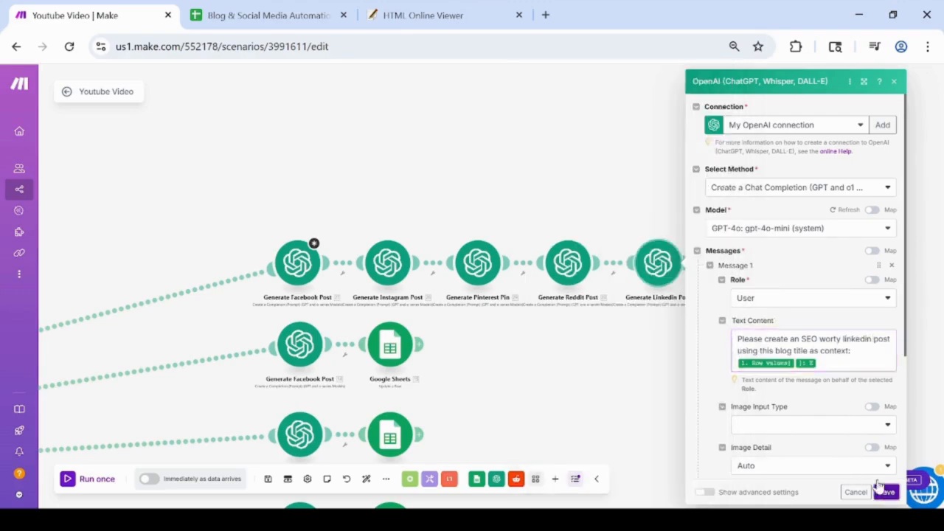
- Point the Google Sheets module after Generate Linkedin Post to Sheet1 of Blog & Social Media Automation in the Shared with me drive
left_click(751, 267)
left_click(608, 308)
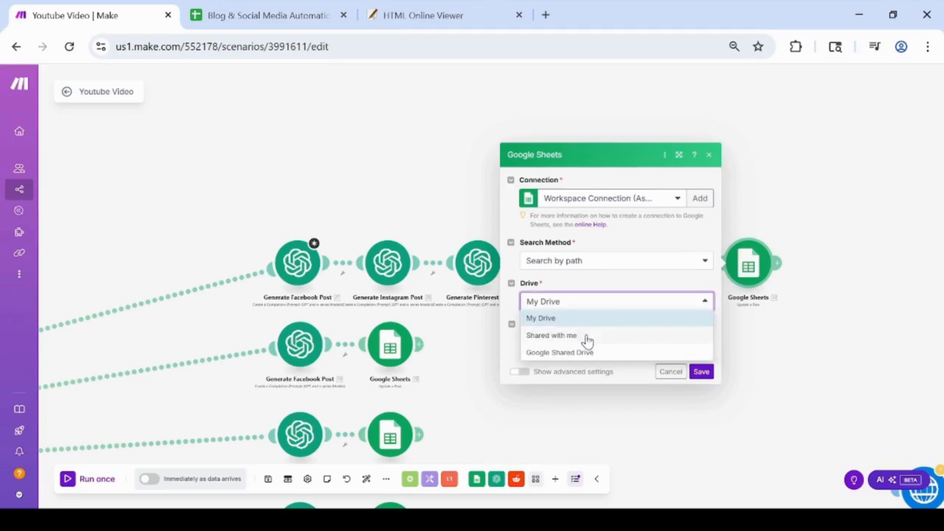
left_click(583, 333)
left_click(589, 342)
left_click(579, 372)
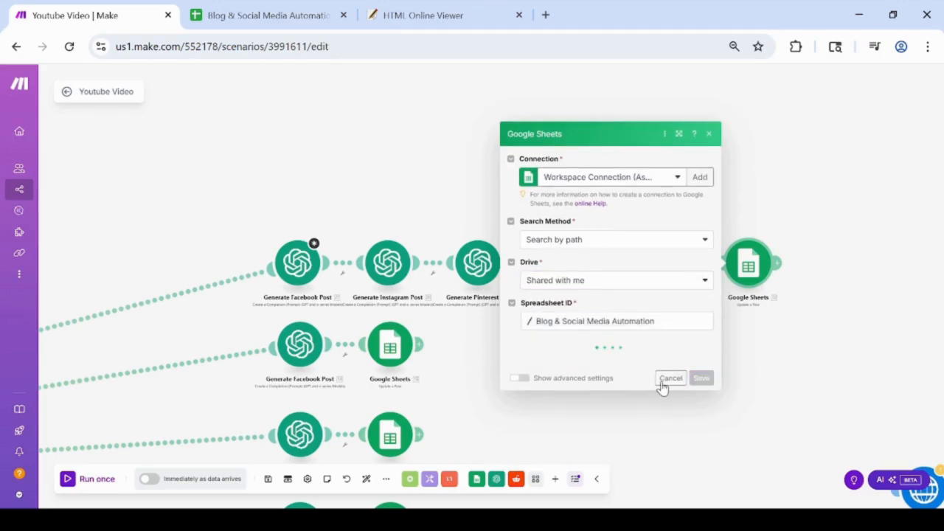
left_click(553, 365)
left_click(550, 378)
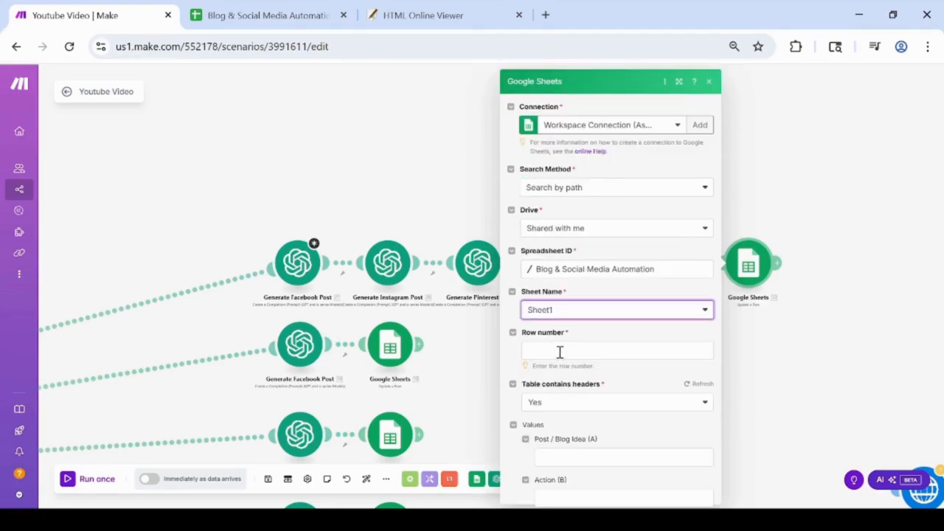
- Map the row number of the Google Sheets update to Row start from the Watch Changes trigger
left_click(560, 351)
scroll(726, 458, "down", 10)
scroll(744, 458, "up", 3)
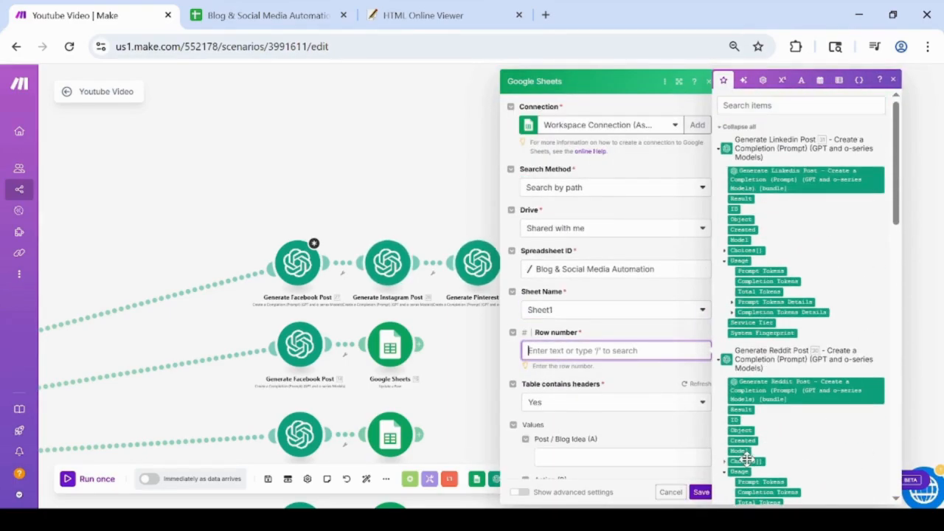
scroll(747, 436, "down", 10)
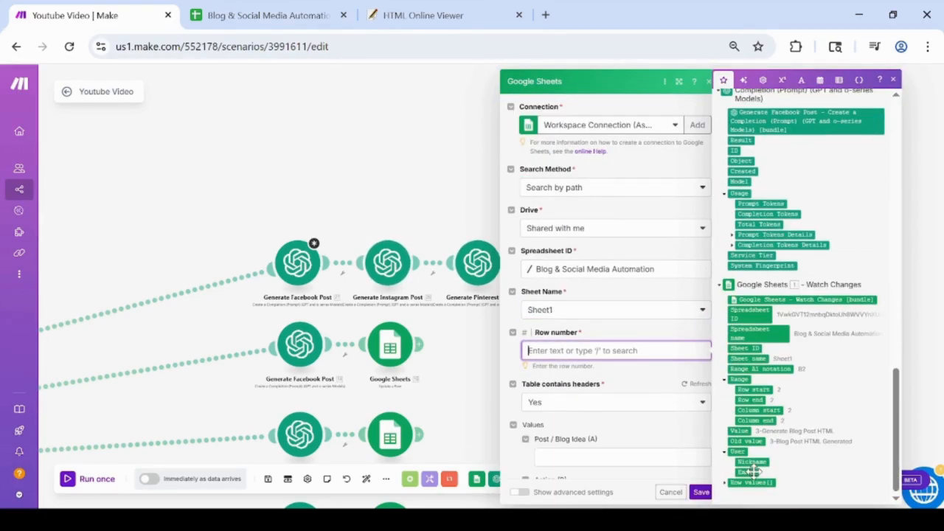
left_click(753, 389)
- Examine the Generate Facebook Post outputs available for mapping into the Facebook (H) column
left_click(607, 458)
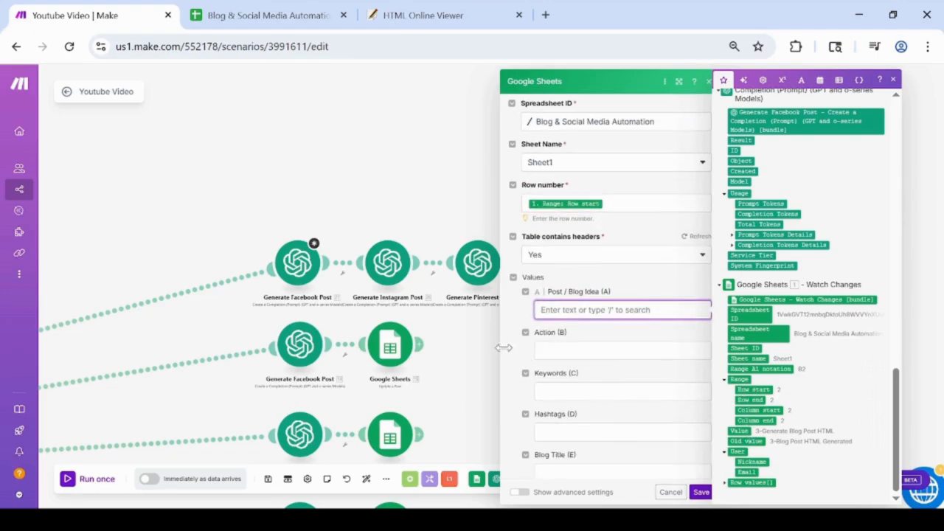
scroll(565, 396, "down", 5)
left_click(563, 374)
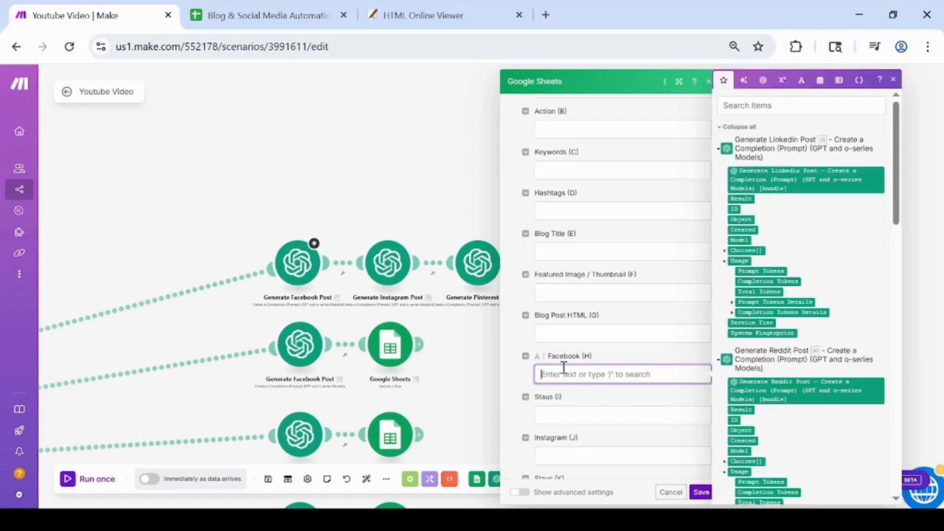
scroll(737, 361, "down", 10)
scroll(776, 404, "up", 2)
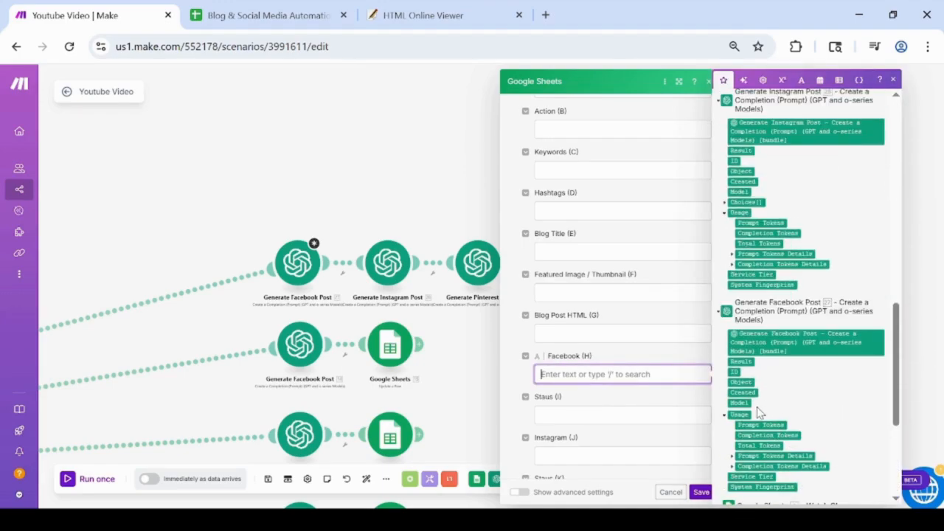
scroll(759, 413, "down", 2)
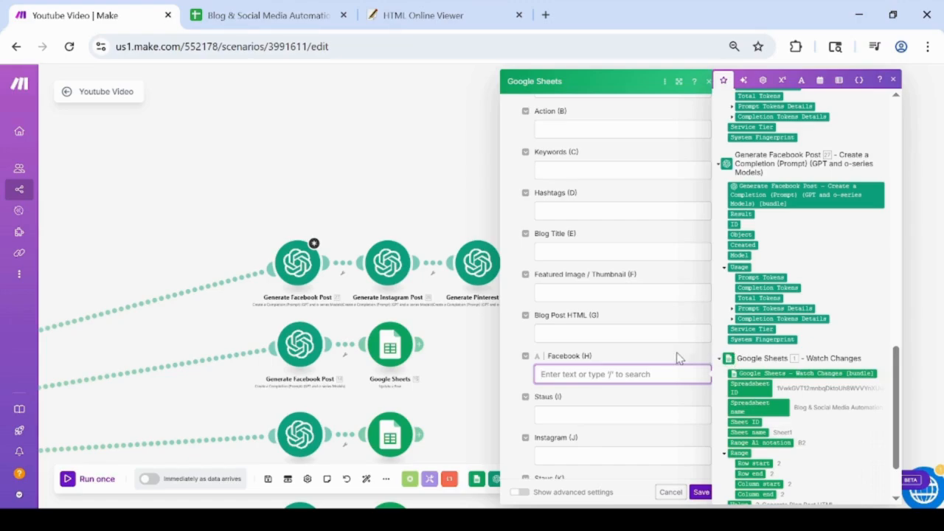
left_click(324, 326)
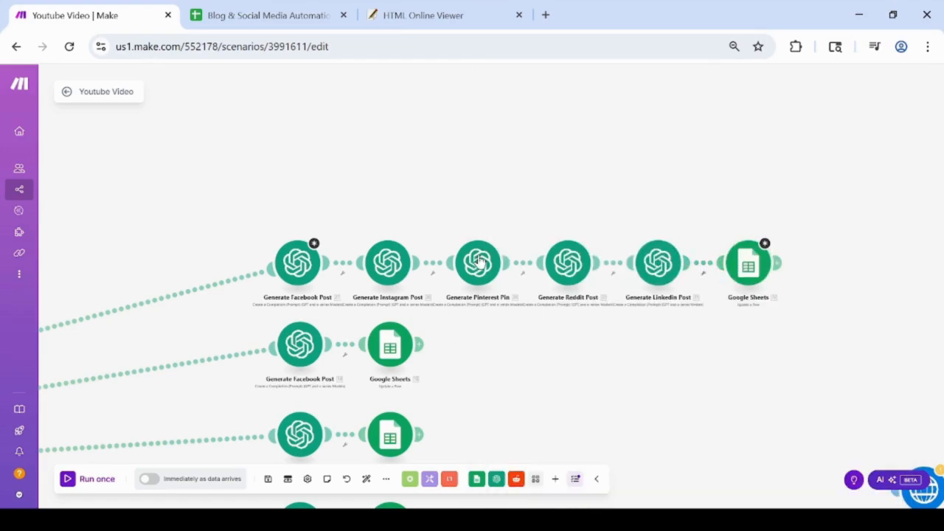
- Save the Generate Facebook Post module again and recheck its mappable outputs for the Facebook (H) column of the Google Sheets module
left_click(295, 267)
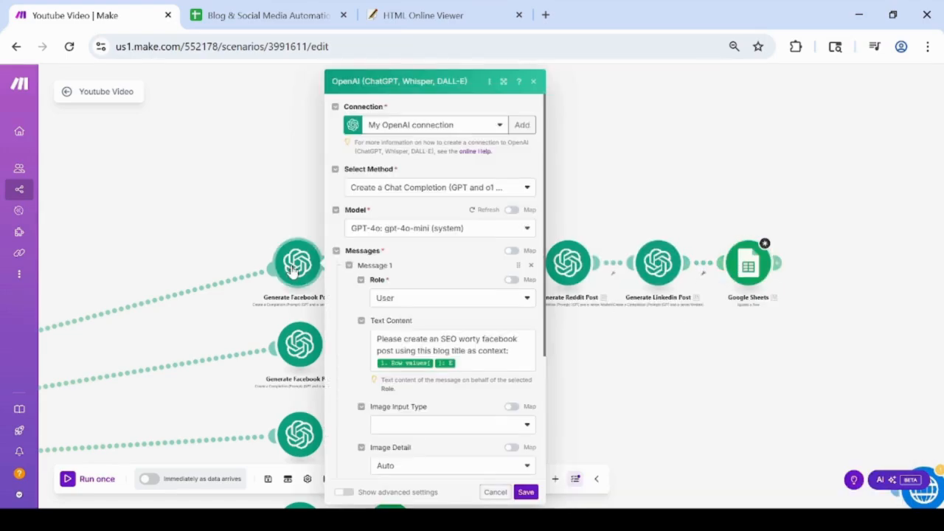
left_click(526, 491)
left_click(748, 263)
left_click(599, 374)
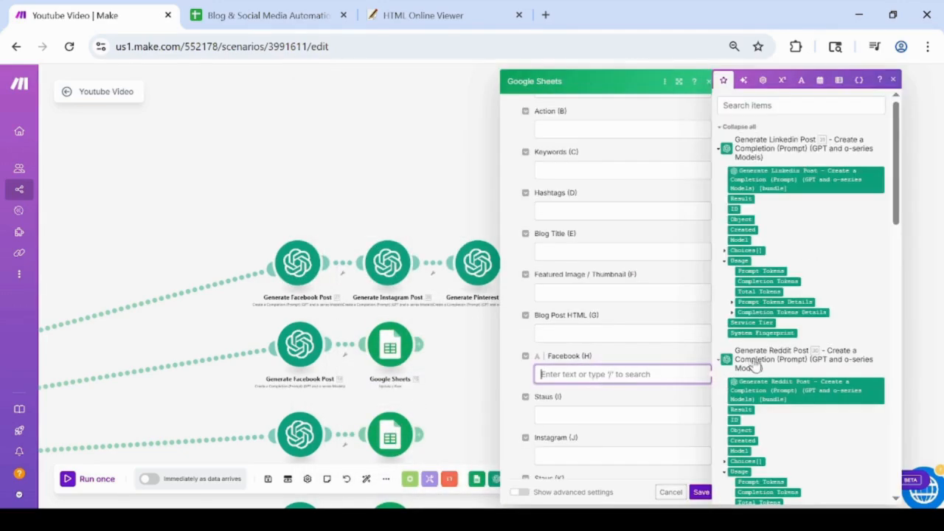
scroll(745, 361, "down", 10)
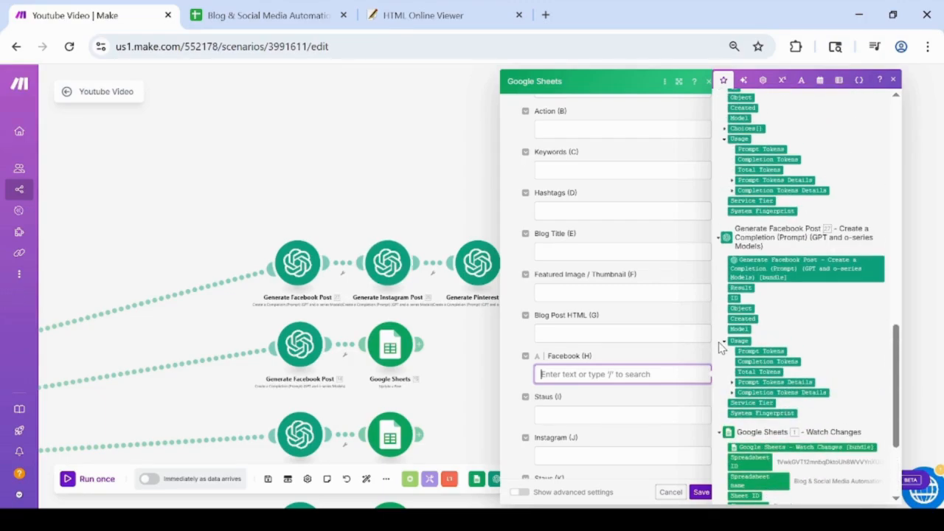
left_click(466, 219)
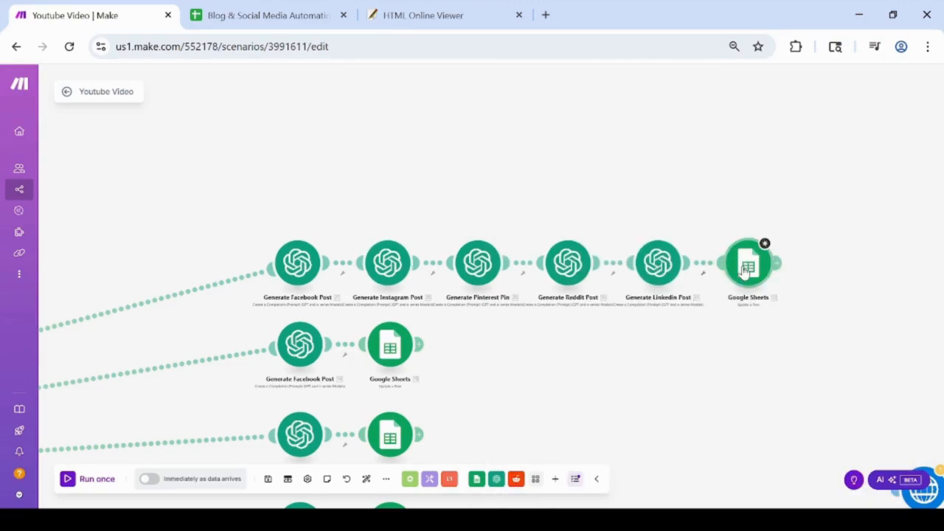
left_click(743, 272)
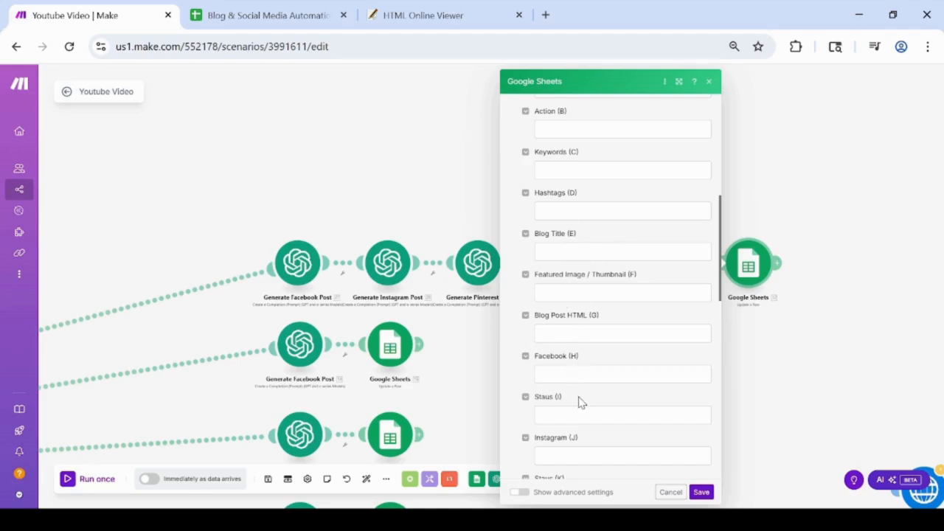
- Map the Instagram (J) value in the final Google Sheets module to Choices[] Message Content from Generate Instagram Post
left_click(574, 458)
scroll(767, 369, "down", 10)
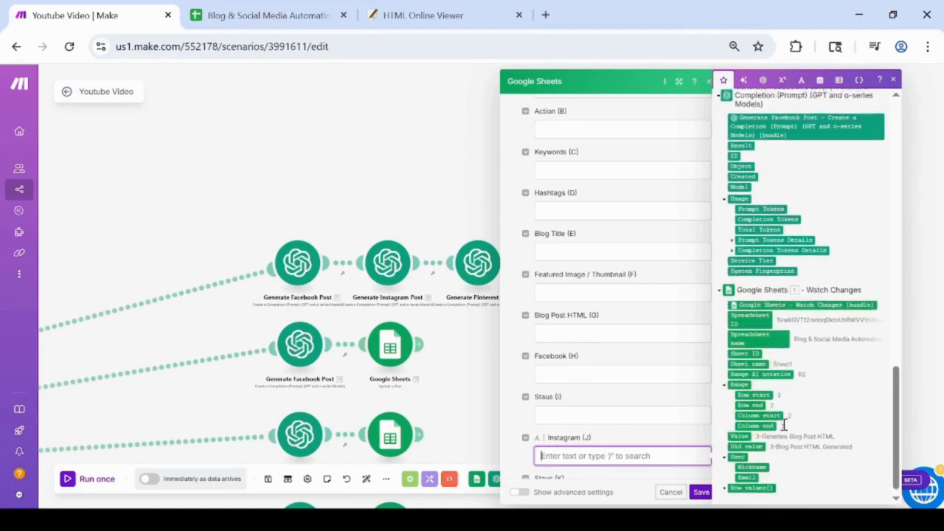
left_click(725, 351)
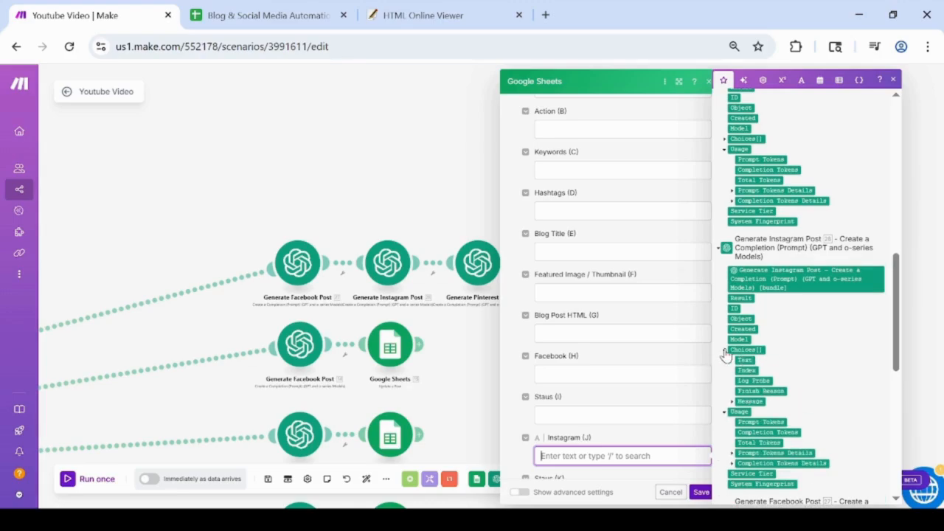
left_click(732, 403)
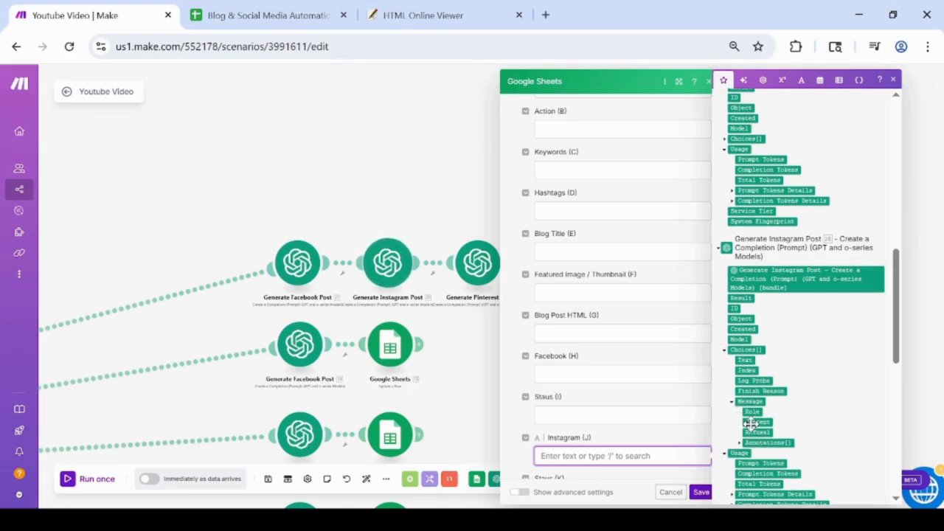
left_click(745, 424)
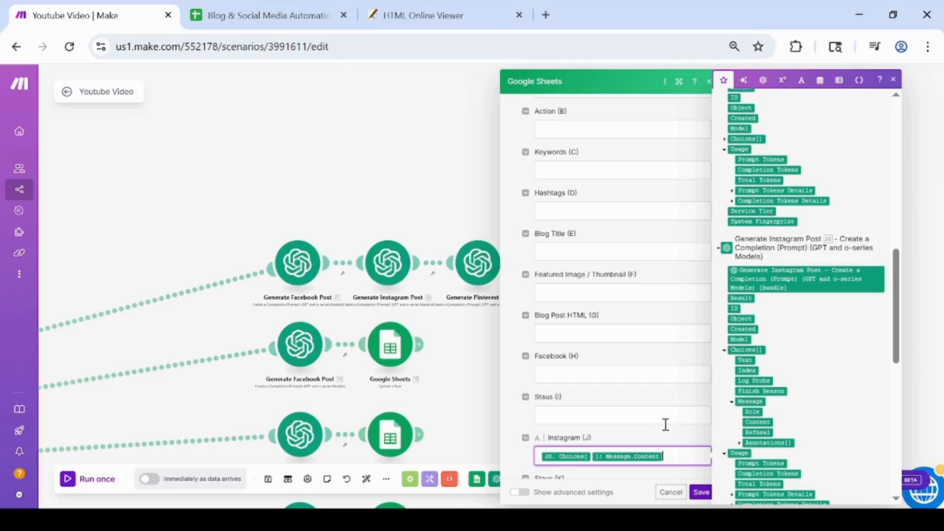
left_click(512, 413)
- Set the Staus (K) value below Instagram to Draft and save the Google Sheets module
scroll(564, 383, "down", 2)
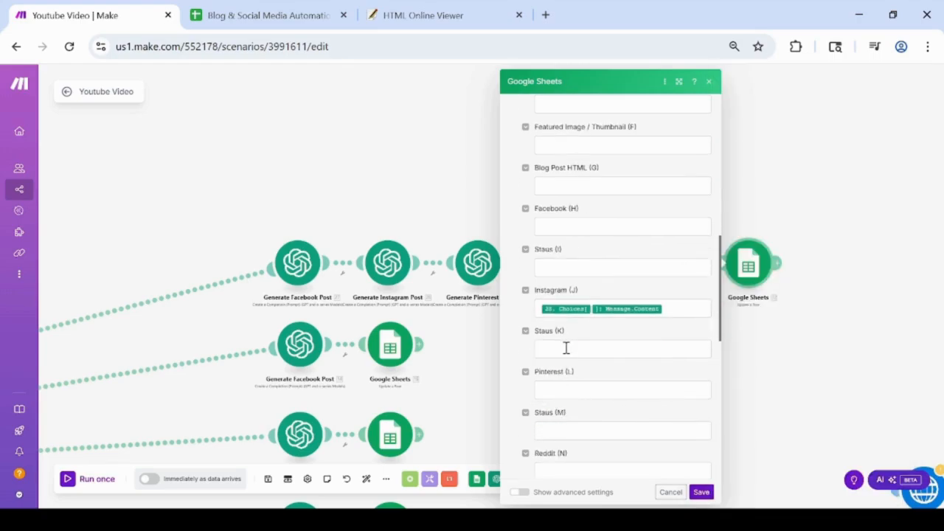
left_click(566, 348)
type("Draft")
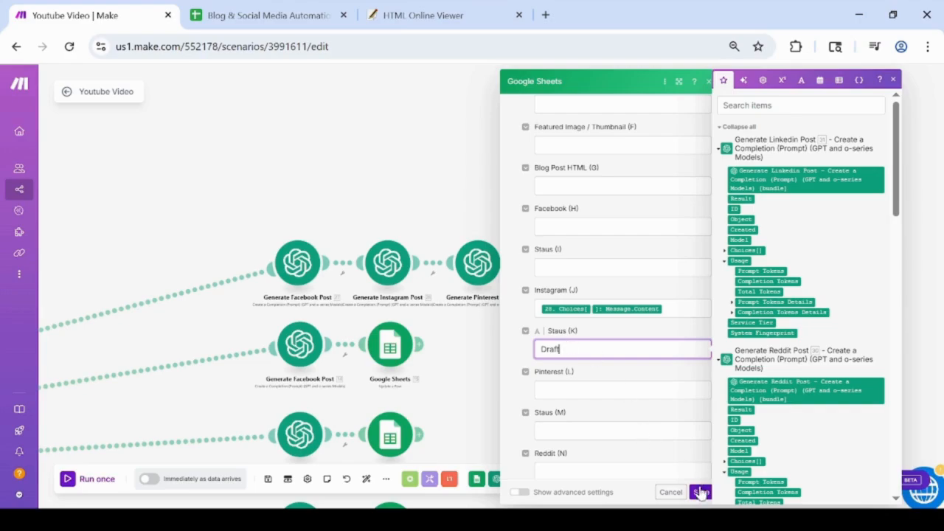
left_click(700, 493)
left_click(291, 264)
left_click(622, 356)
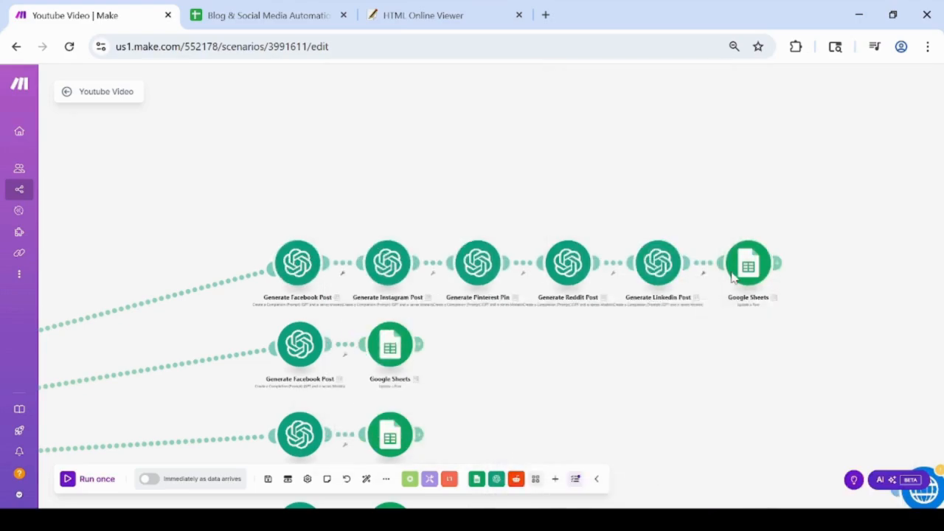
- Reopen the final Google Sheets module of the chained route and map Facebook (H) to Choices[] Message Content from Generate Facebook Post
left_click(734, 273)
scroll(613, 380, "down", 5)
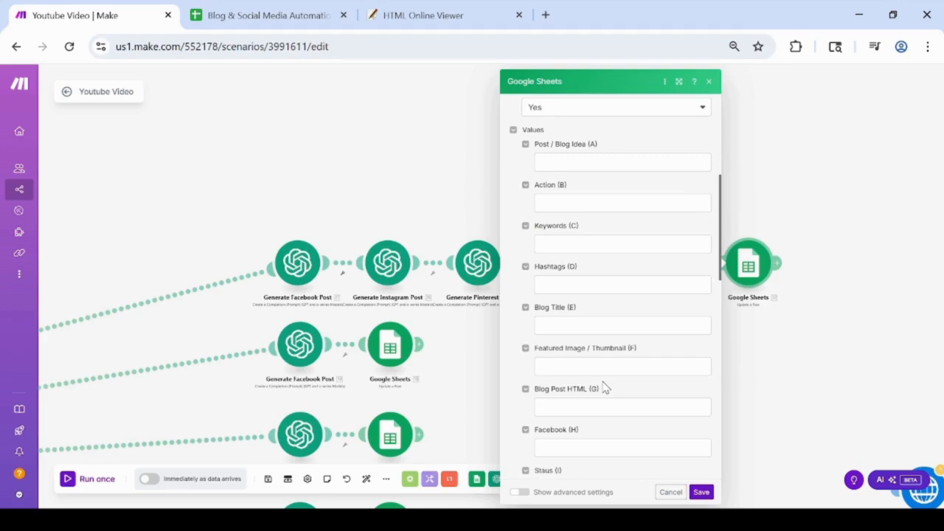
scroll(603, 389, "down", 2)
left_click(578, 302)
scroll(733, 368, "down", 6)
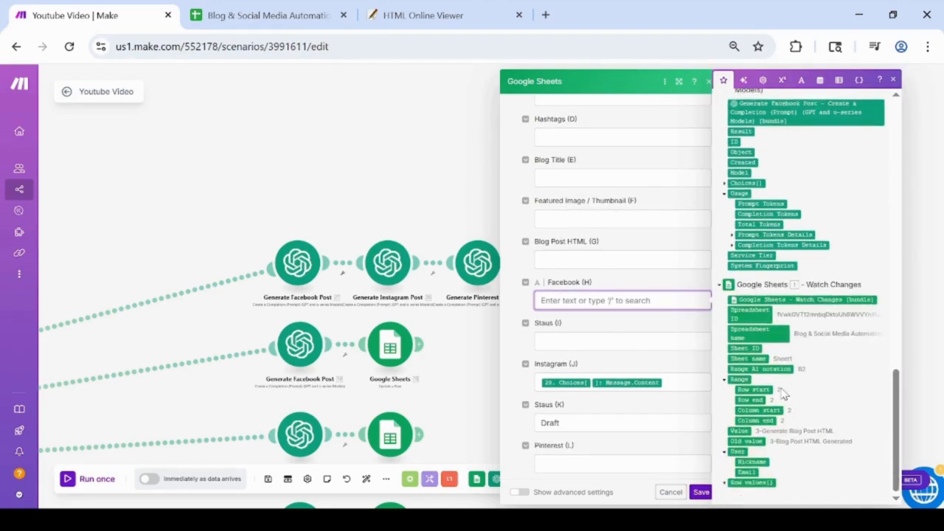
left_click(725, 332)
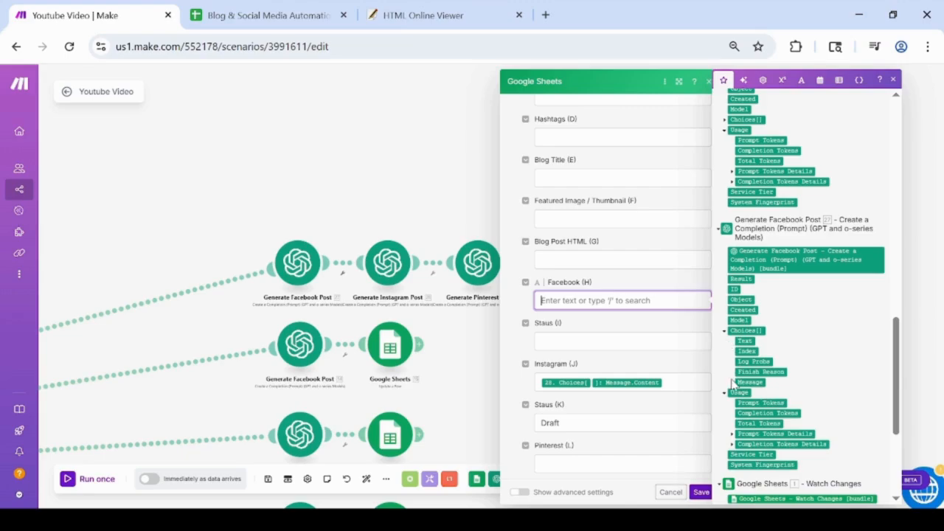
left_click(731, 382)
left_click(749, 403)
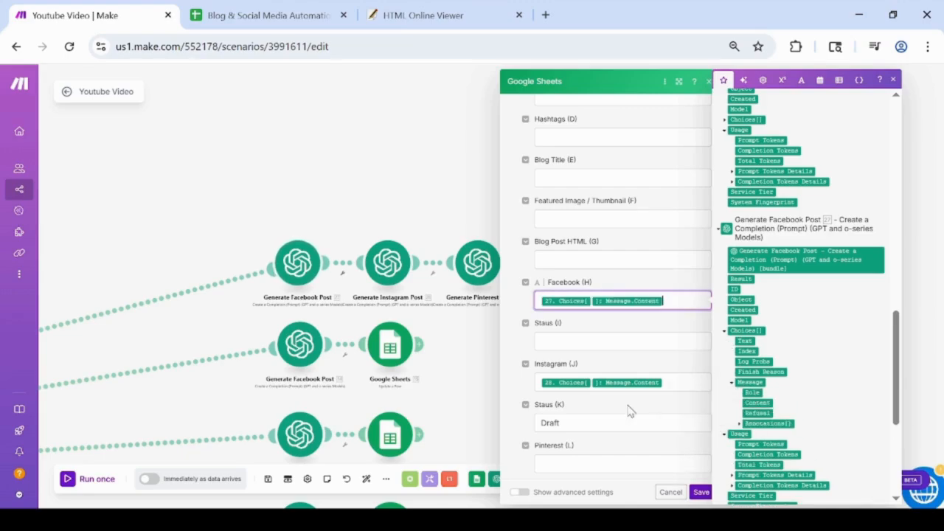
- Set the Staus (I) value below Facebook to Draft and save the module
left_click(565, 341)
type("Draft")
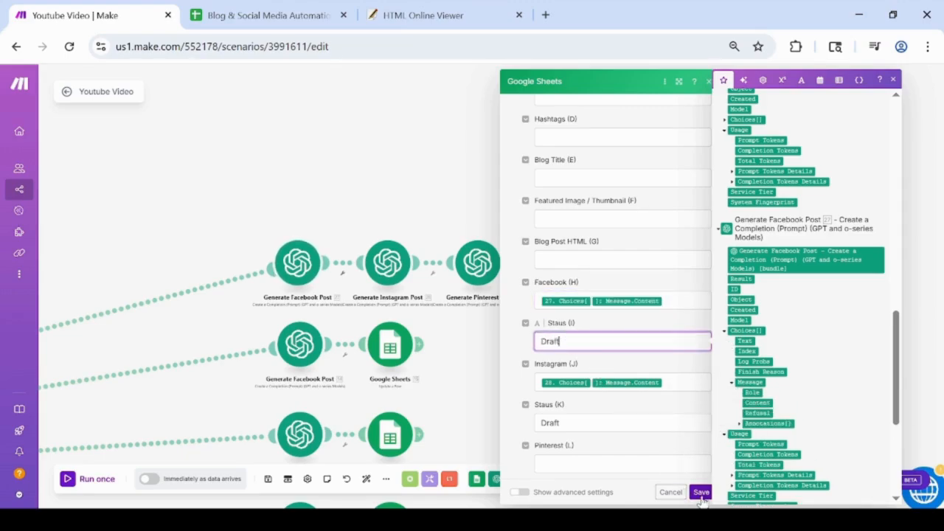
left_click(701, 492)
- Map Pinterest (L) in the chained route's Google Sheets module to Choices[] Message Content from Generate Pinterest Pin and save
left_click(478, 262)
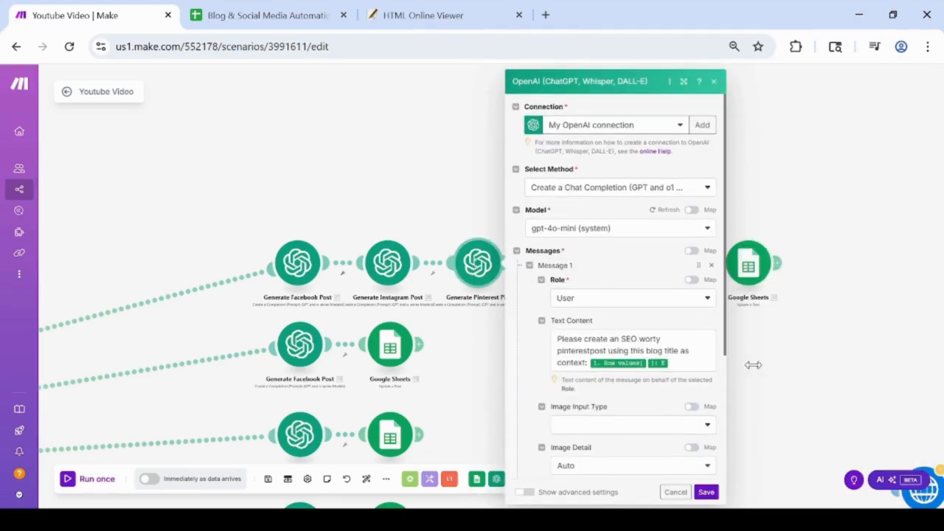
left_click(748, 264)
scroll(616, 384, "down", 5)
scroll(613, 398, "down", 3)
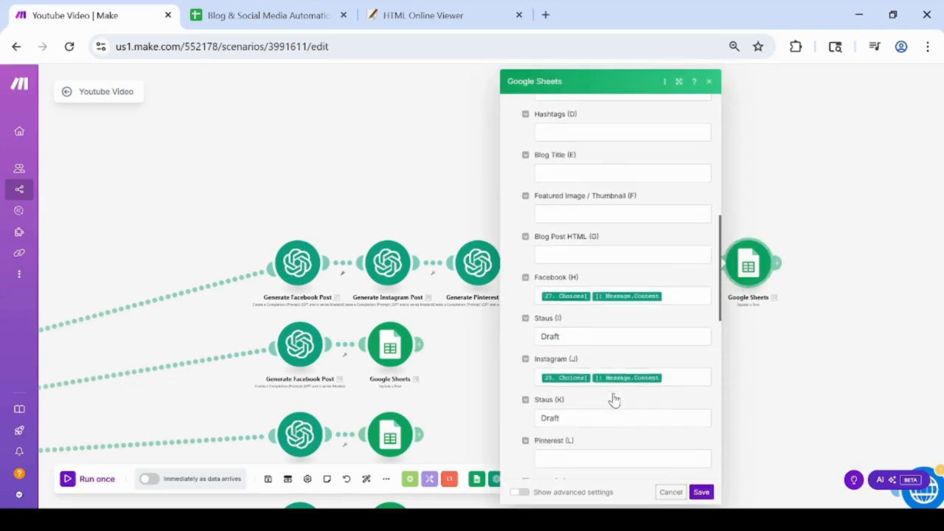
left_click(588, 388)
scroll(769, 417, "down", 5)
scroll(768, 419, "down", 3)
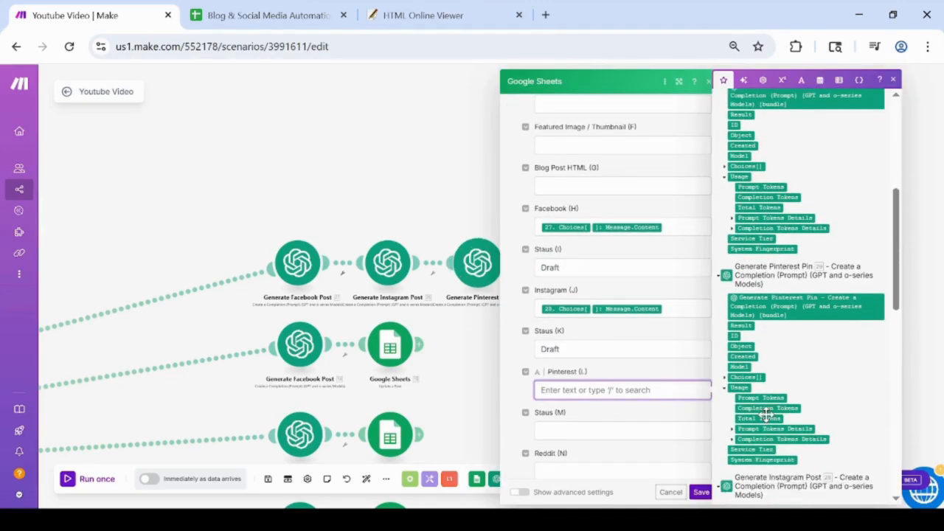
left_click(725, 377)
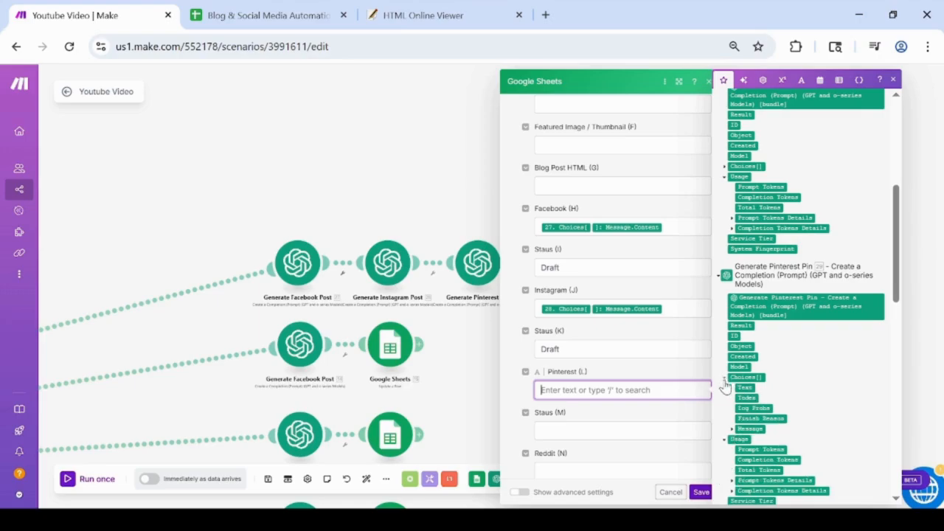
left_click(733, 428)
scroll(735, 424, "down", 1)
left_click(757, 375)
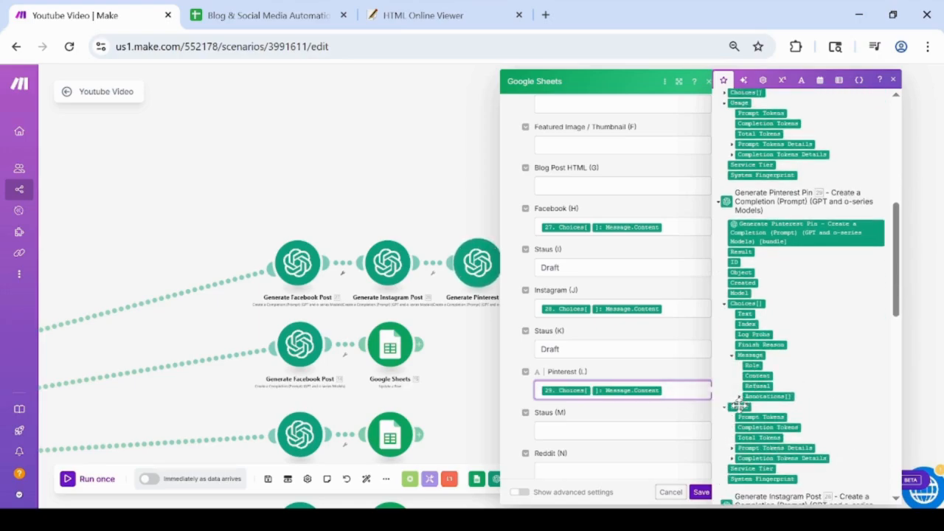
left_click(701, 492)
- Reopen the chained route's Google Sheets module and set the Staus (M) value below Pinterest to Draft
left_click(748, 262)
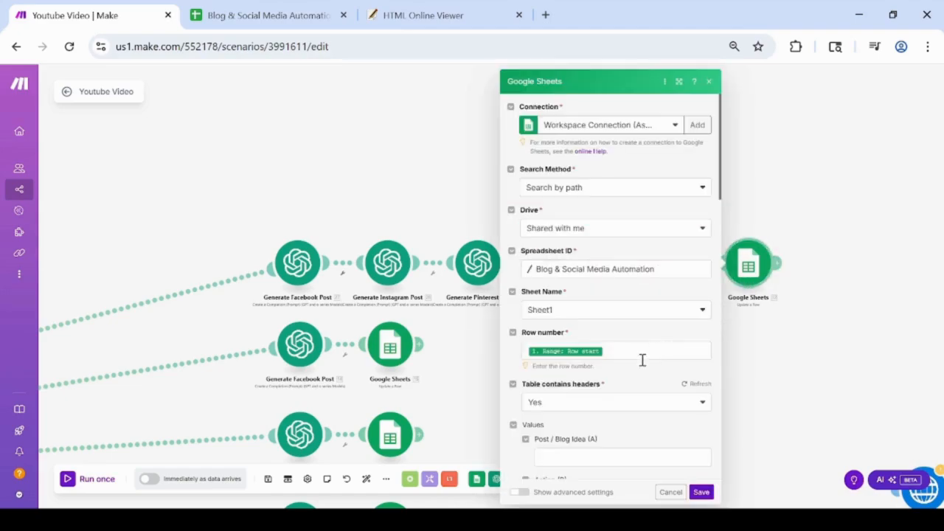
scroll(586, 398, "down", 12)
left_click(581, 359)
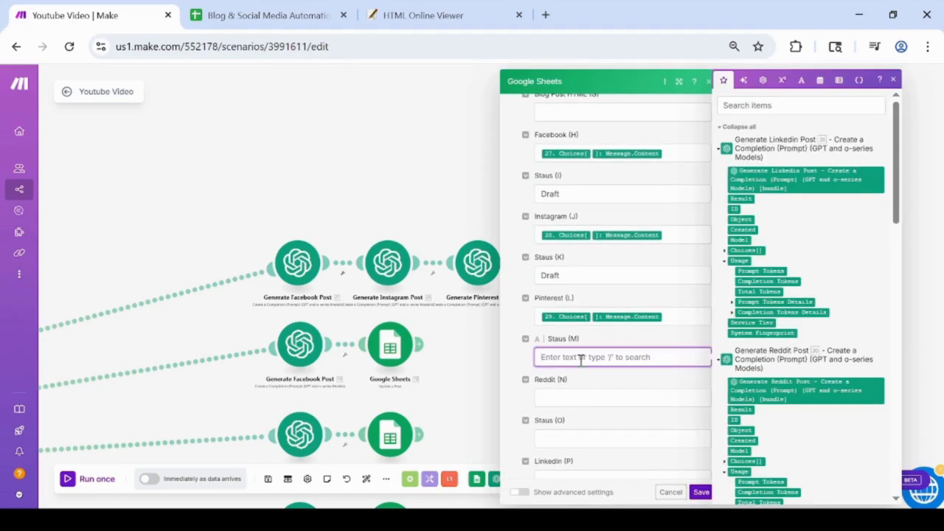
type("Draft")
- Map Reddit (N) to Choices[] Message Content from Generate Reddit Post and set its Staus (O) to Draft
key("Tab")
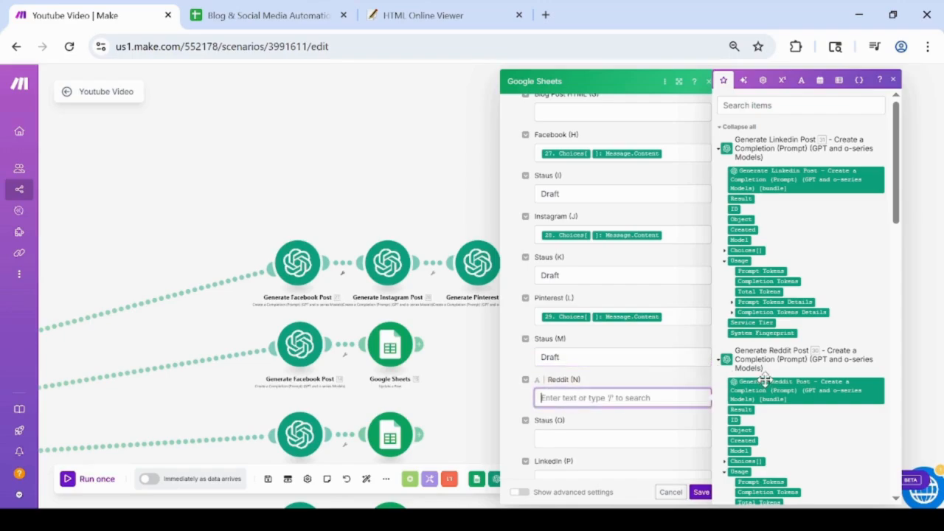
scroll(745, 383, "down", 1)
left_click(725, 388)
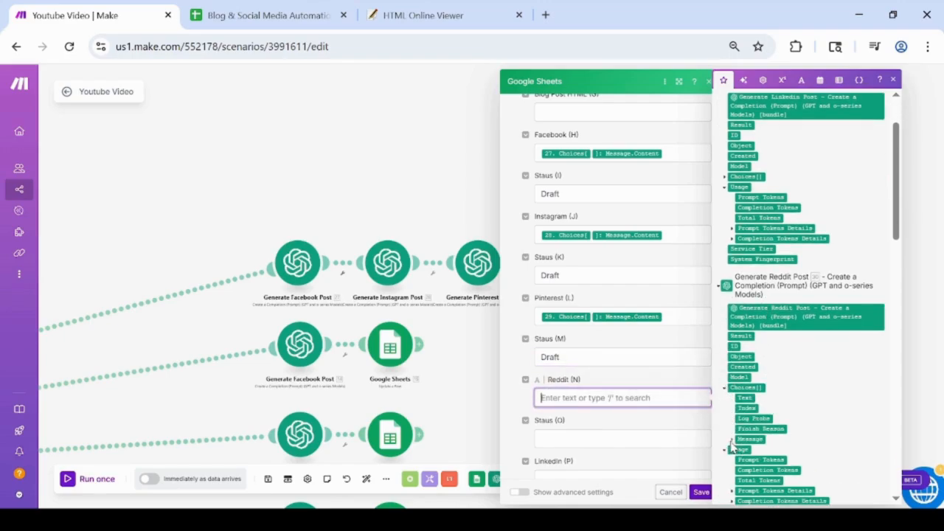
left_click(730, 440)
scroll(752, 420, "down", 1)
left_click(746, 388)
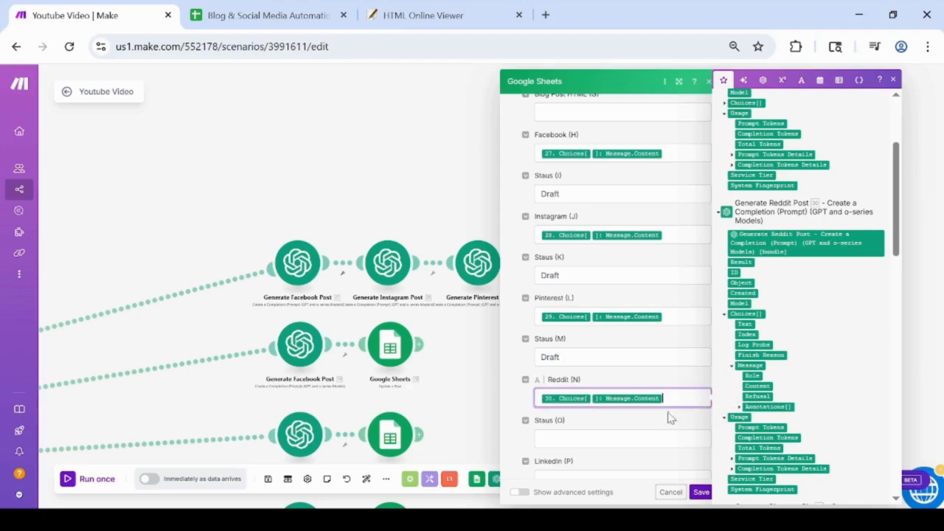
left_click(623, 436)
type("Draft")
left_click(528, 444)
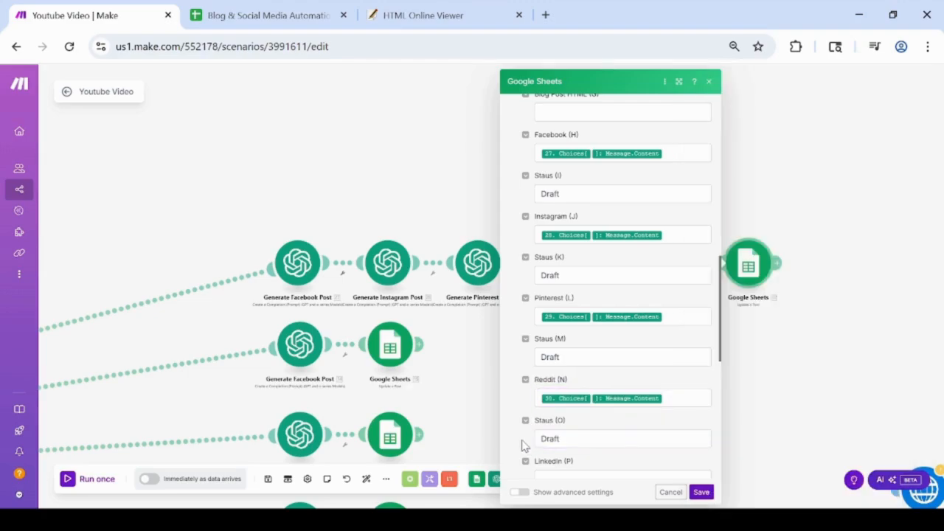
- Map LinkedIn (P) to Choices[] Message Content from Generate Linkedin Post, with Staus (Q) set to Draft, and save the module
scroll(525, 445, "down", 1)
left_click(553, 404)
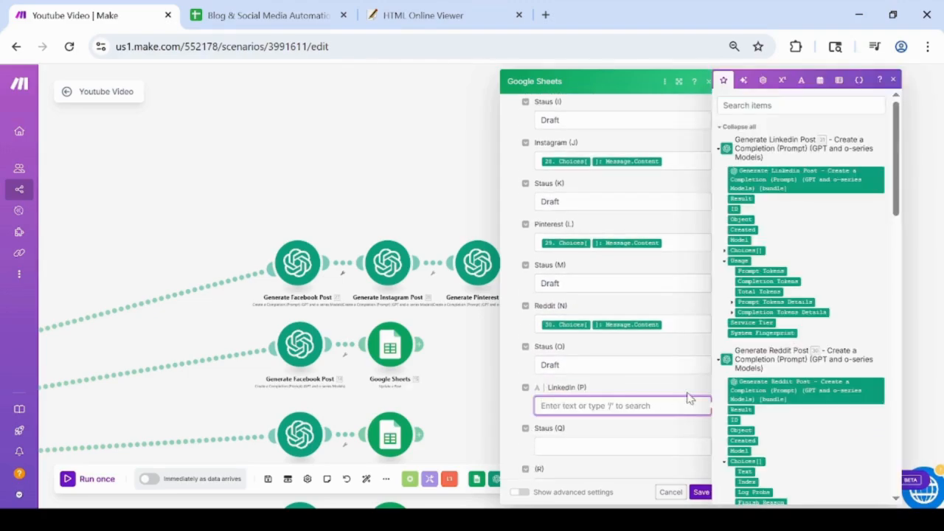
left_click(725, 252)
left_click(731, 302)
left_click(750, 324)
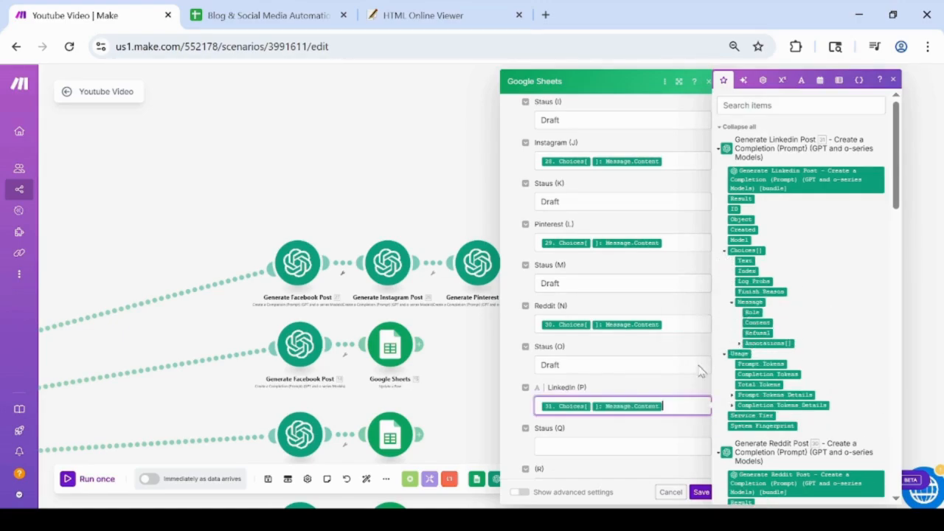
left_click(599, 444)
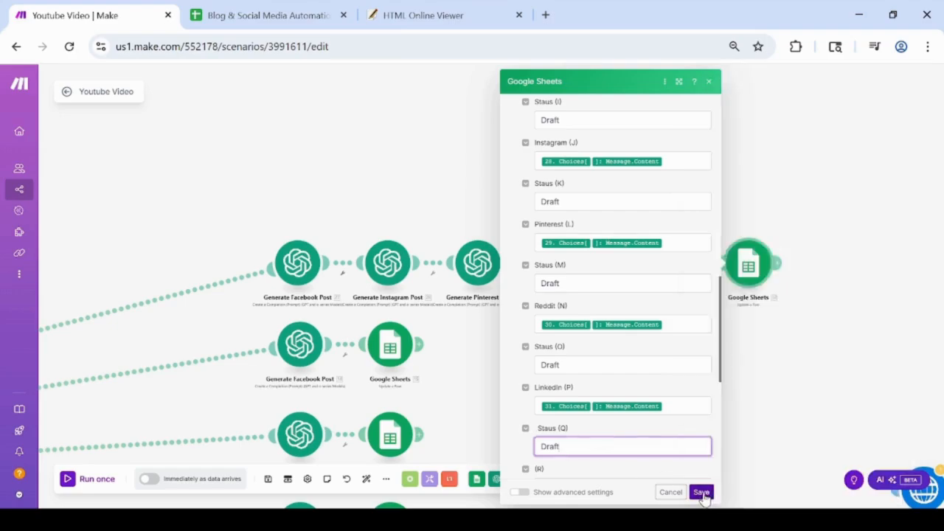
left_click(701, 492)
- Replace the Generate Facebook Post module on the single-post route with a clone of the chained route's Facebook module, placed before Google Sheets
scroll(706, 209, "up", 3)
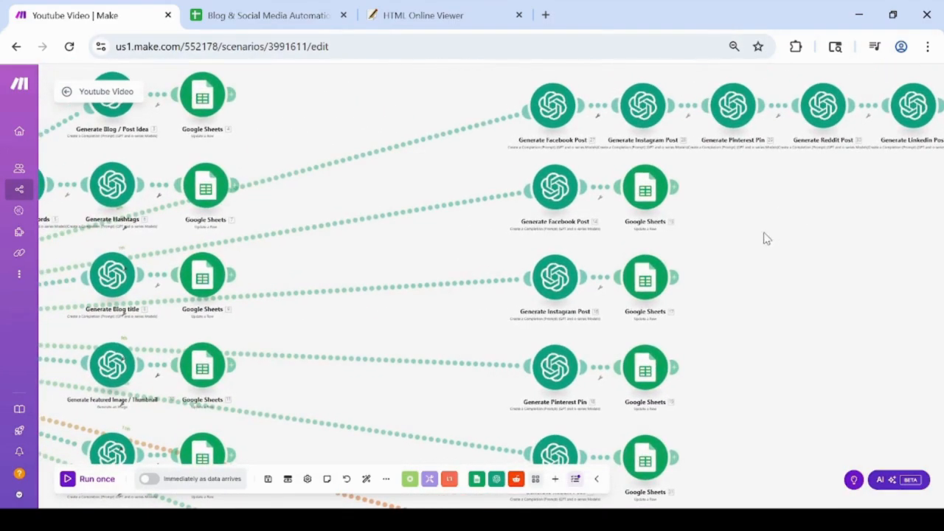
right_click(559, 188)
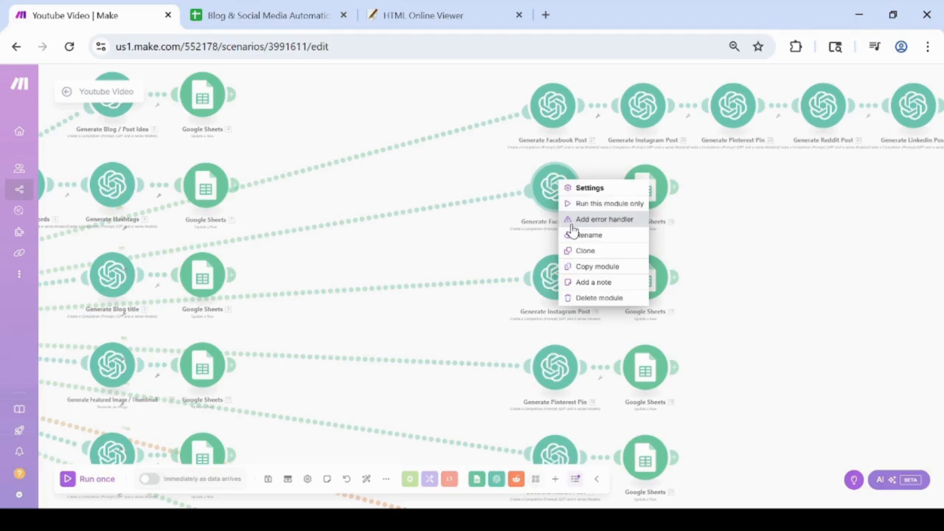
left_click(594, 298)
right_click(558, 122)
left_click(577, 189)
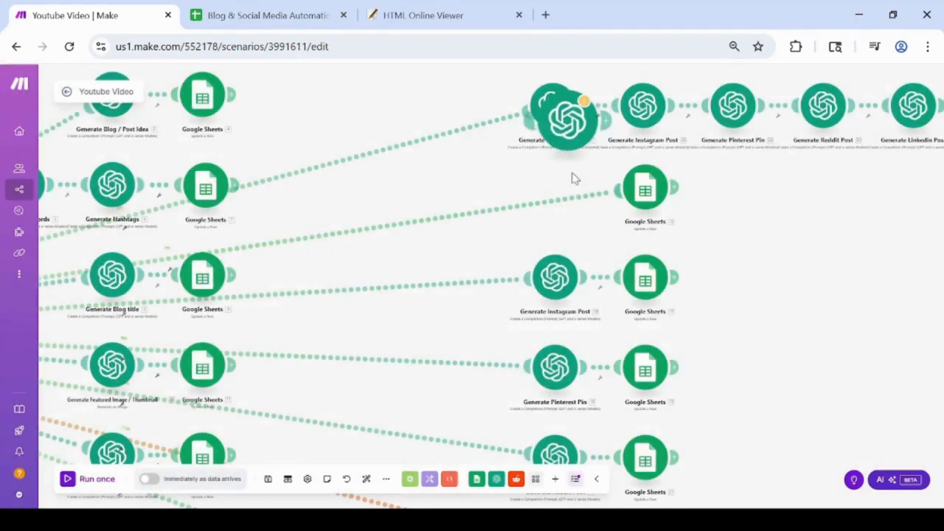
mouse_move(565, 130)
left_mouse_down()
mouse_move(550, 235)
mouse_move(544, 201)
mouse_move(552, 192)
left_mouse_up()
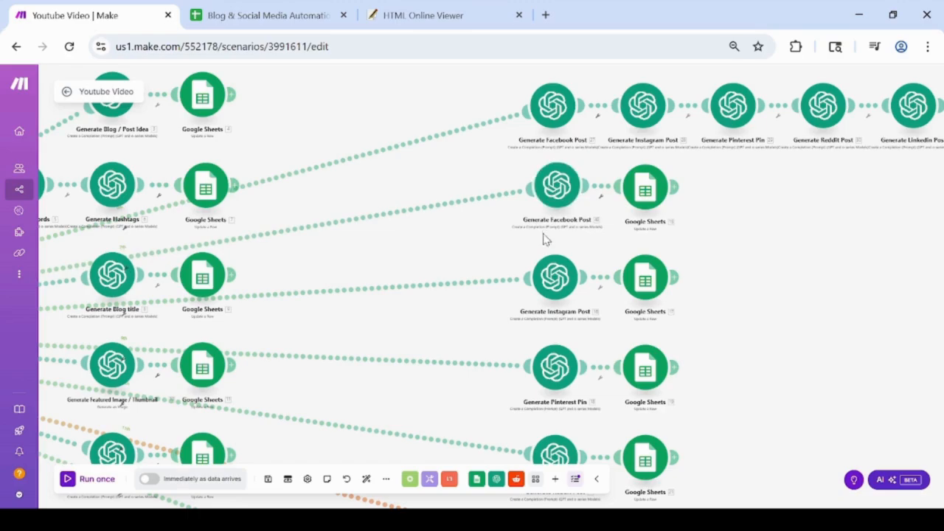
- Delete the old Generate Instagram Post, Generate Pinterest Pin and Generate Reddit Post modules from their single-post routes
scroll(544, 238, "down", 2)
right_click(537, 186)
left_click(558, 301)
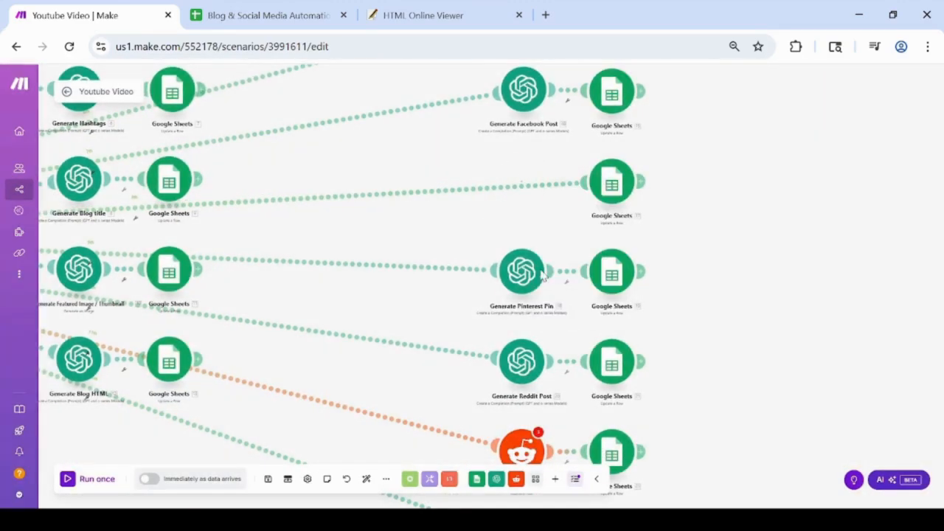
right_click(542, 276)
left_click(559, 379)
right_click(525, 364)
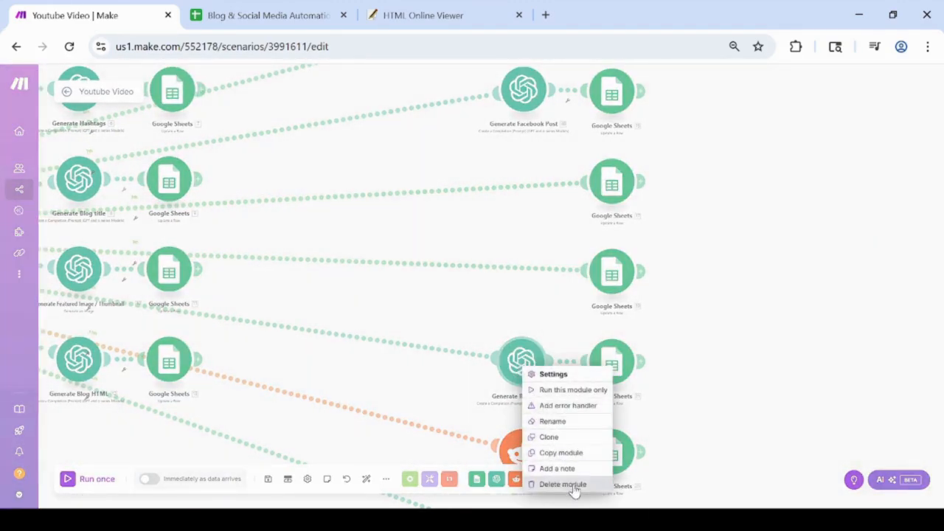
left_click(700, 293)
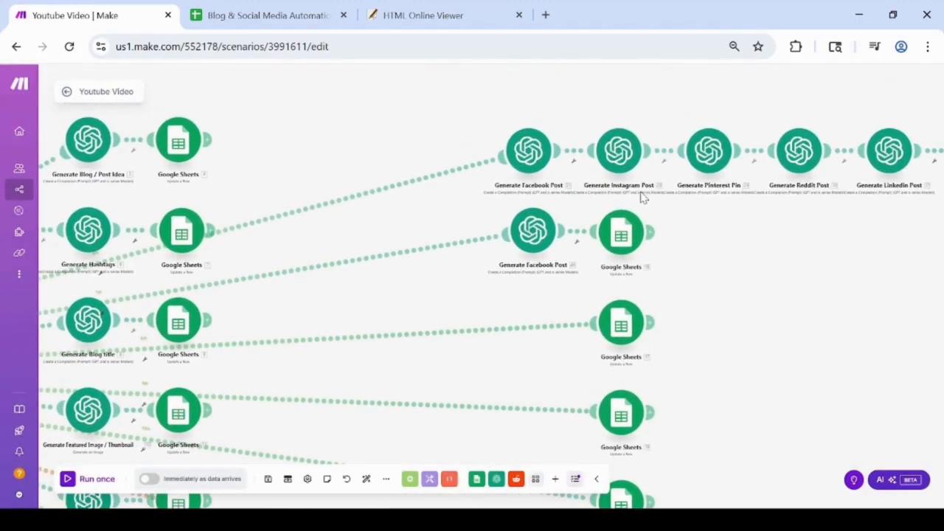
- Clone the chained route's Generate Instagram Post module and insert it before Google Sheets on the route directly below the single Facebook route
right_click(622, 152)
left_click(638, 226)
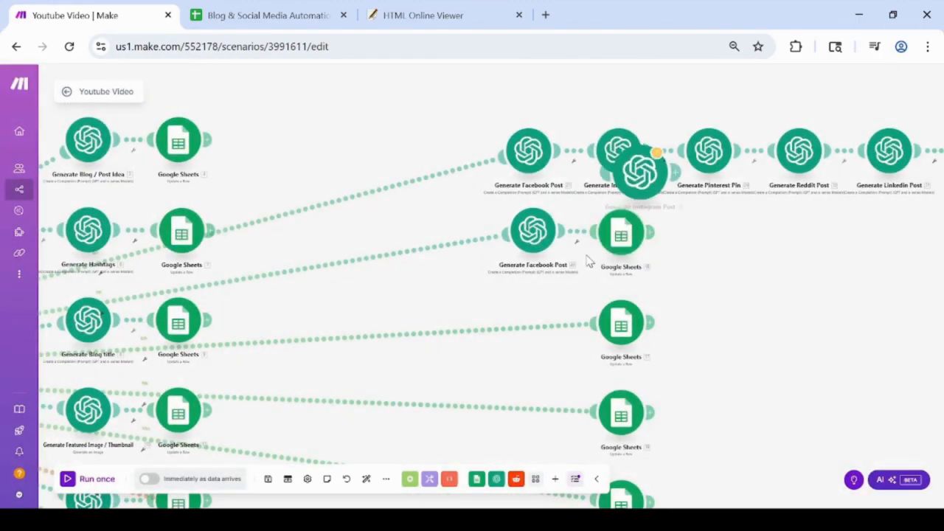
left_click(538, 323)
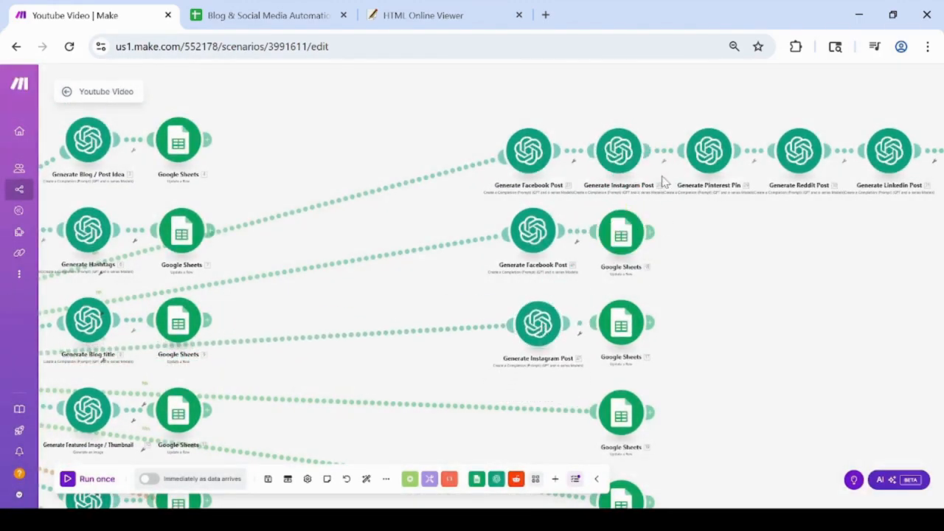
- Clone the chained route's Generate Pinterest Pin and Generate Reddit Post modules and insert each before Google Sheets on its single-post route
right_click(714, 155)
left_click(734, 226)
left_click(529, 418)
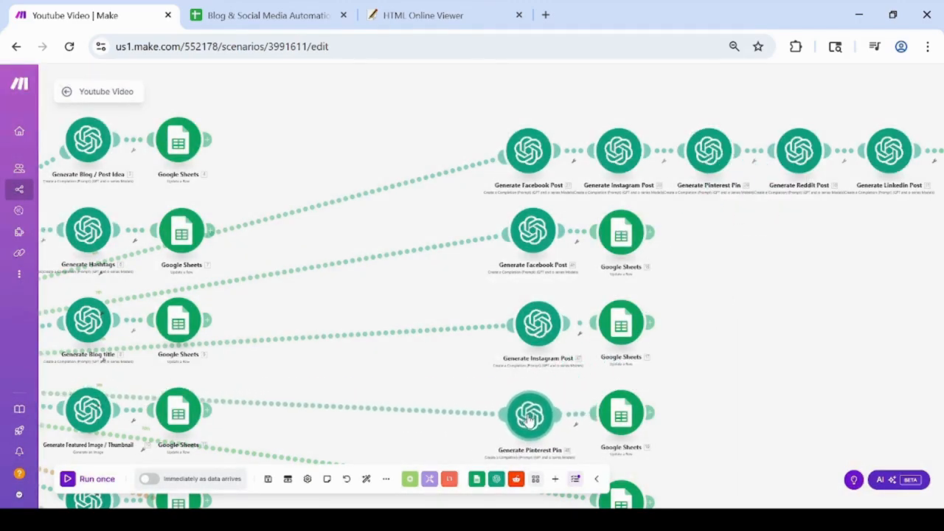
left_click_drag(725, 386, 613, 301)
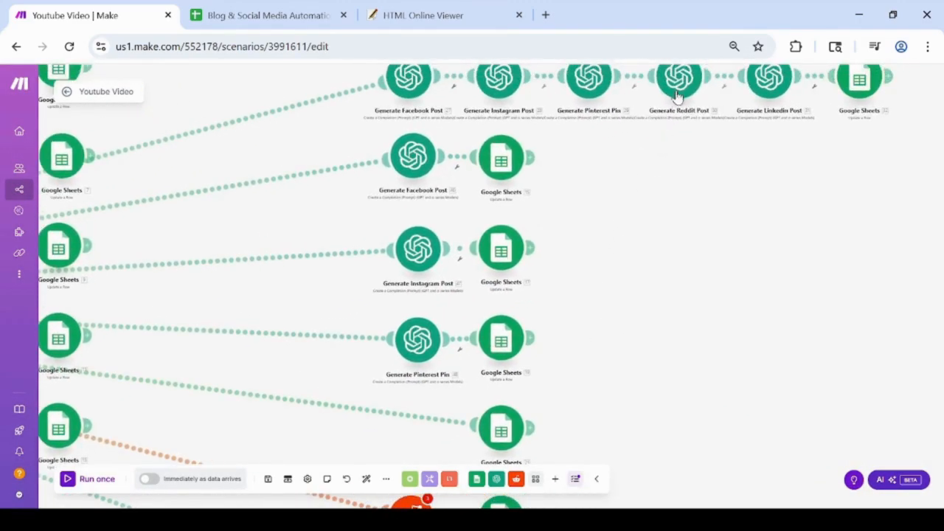
right_click(677, 95)
left_click(697, 151)
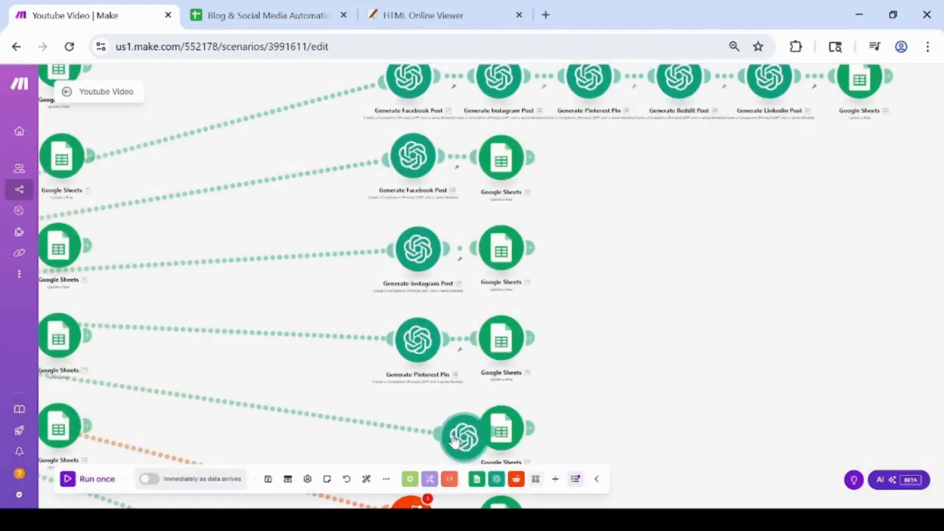
left_click(415, 432)
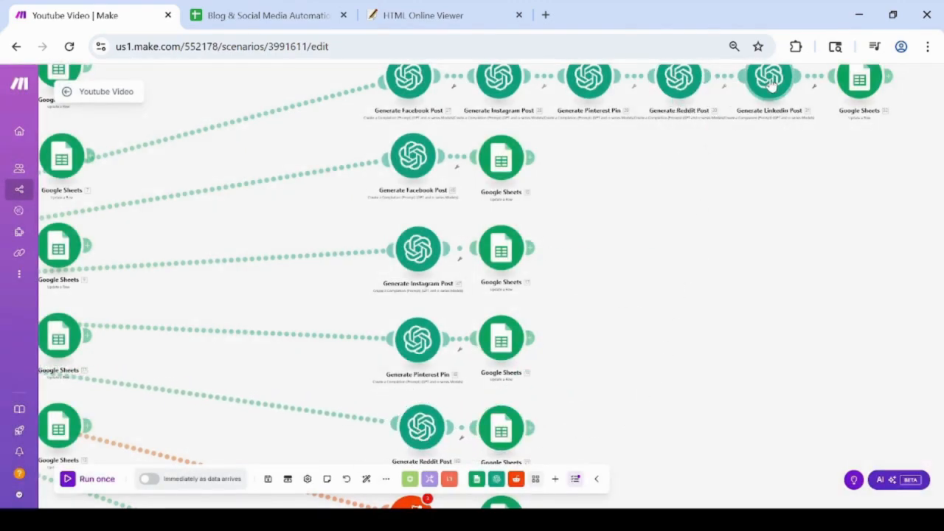
- Replace the old Generate Linkedin Post module on the lowest route with a clone of the chained route's LinkedIn module, before Google Sheets
right_click(770, 85)
left_click(788, 151)
left_click(616, 375)
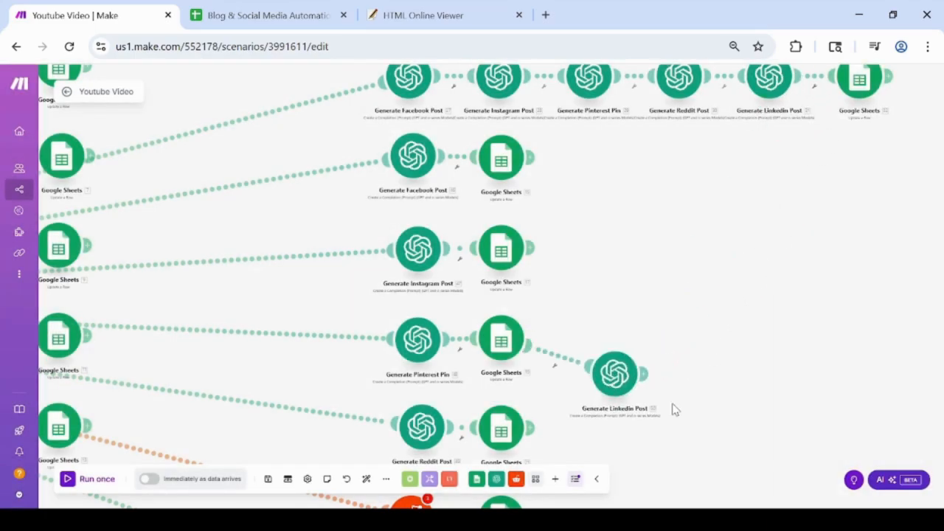
scroll(675, 410, "down", 3)
scroll(535, 357, "up", 4)
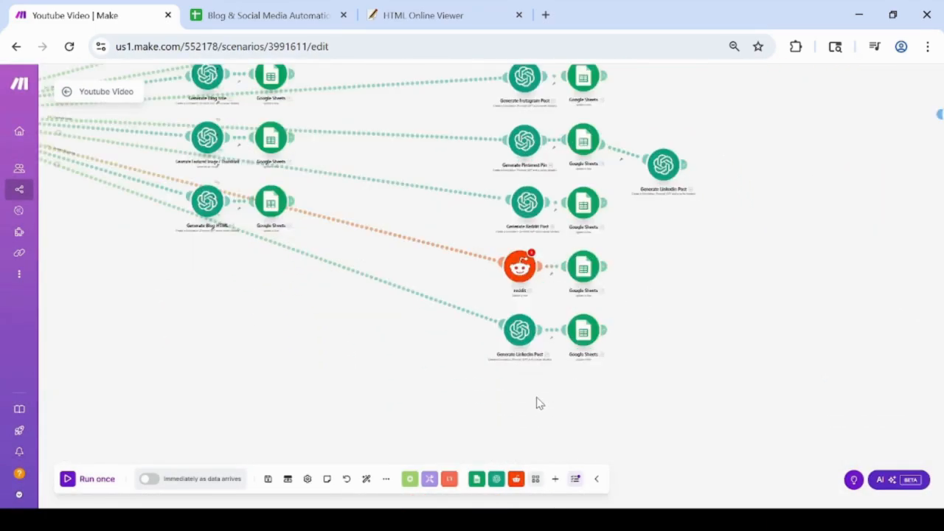
right_click(515, 301)
left_click(553, 415)
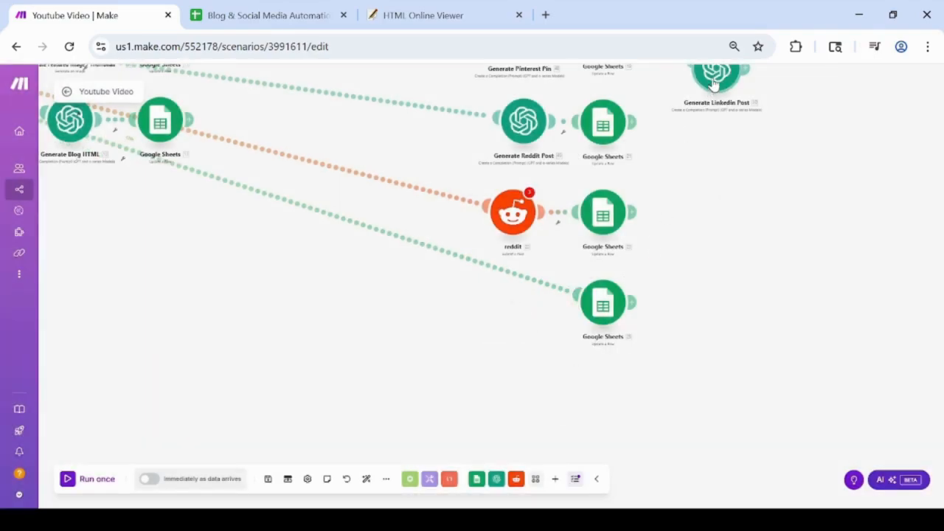
left_click_drag(713, 85, 513, 308)
right_click(498, 357)
left_click(527, 380)
left_click_drag(654, 177, 534, 394)
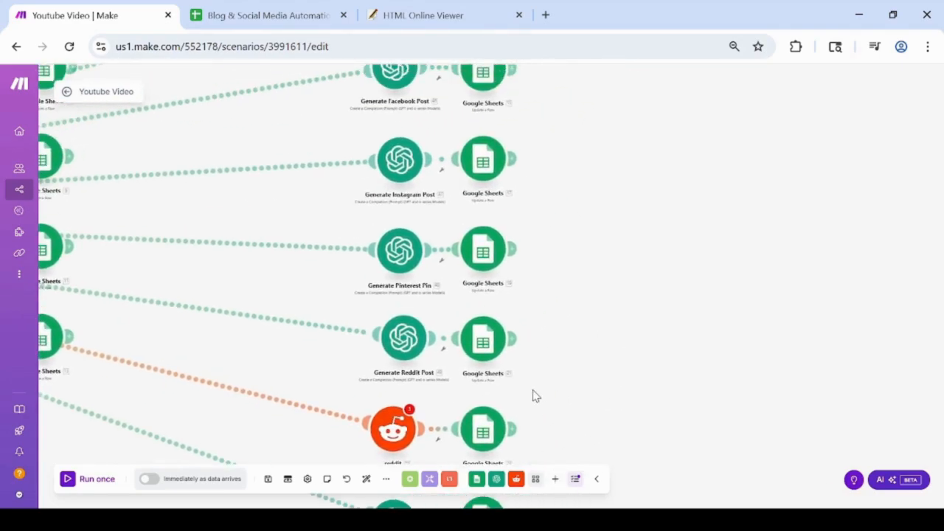
- Point the single Facebook route's Google Sheets module to Sheet1 of Blog & Social Media Automation, with Drive set to Shared with me
left_click_drag(585, 297, 523, 442)
left_click(459, 253)
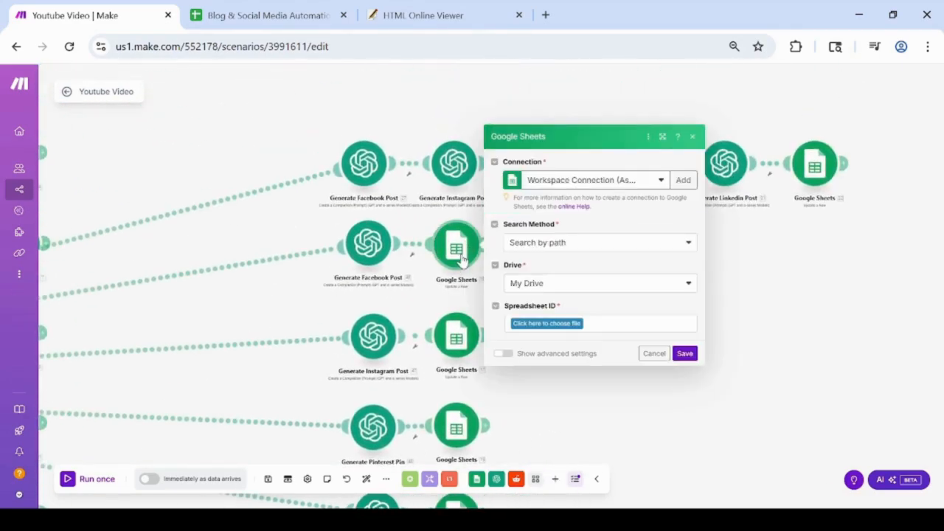
left_click(601, 284)
left_click(587, 320)
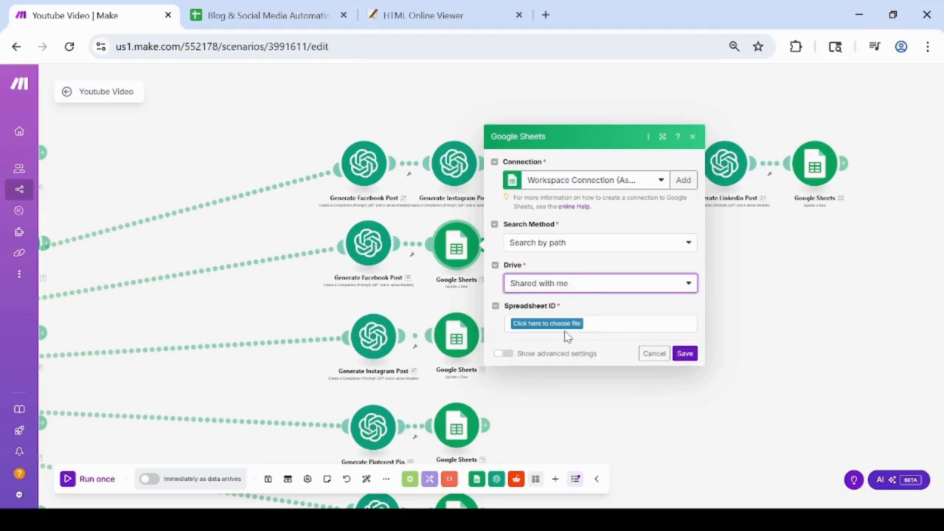
left_click(569, 331)
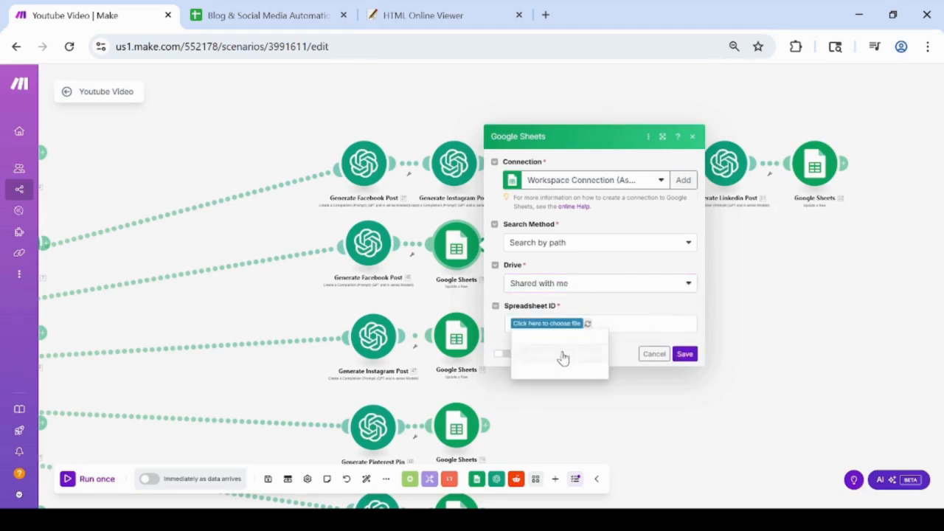
left_click(563, 356)
left_click(556, 339)
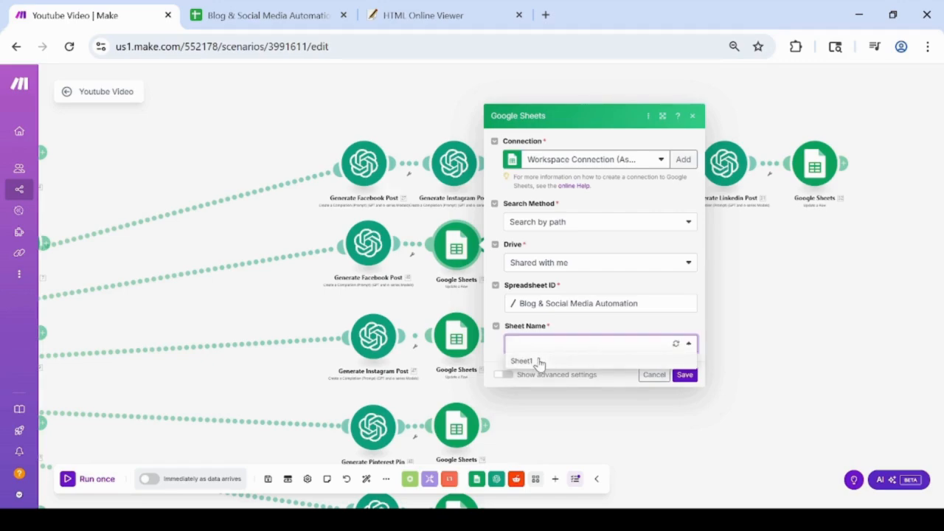
left_click(538, 361)
- Map the Google Sheets module's Row number to Range: Row start from Watch Changes
left_click(580, 350)
scroll(761, 441, "down", 1)
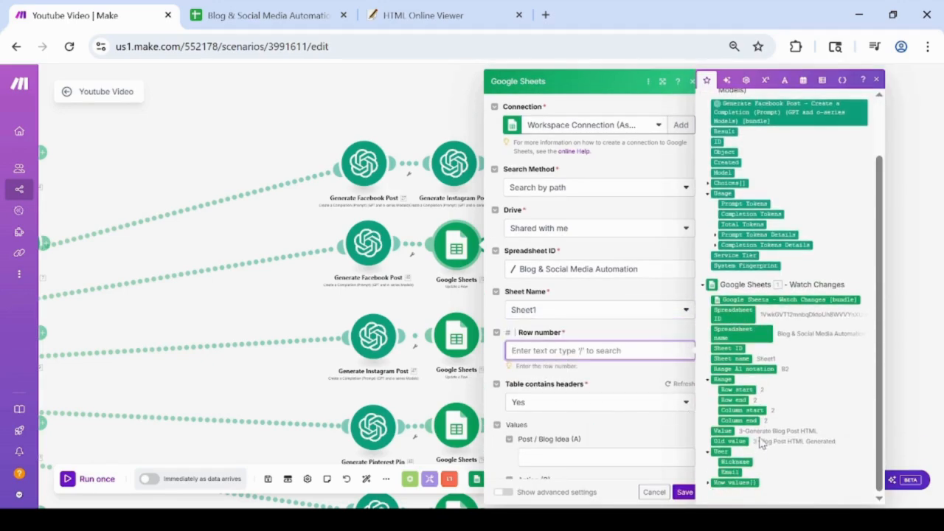
left_click(737, 388)
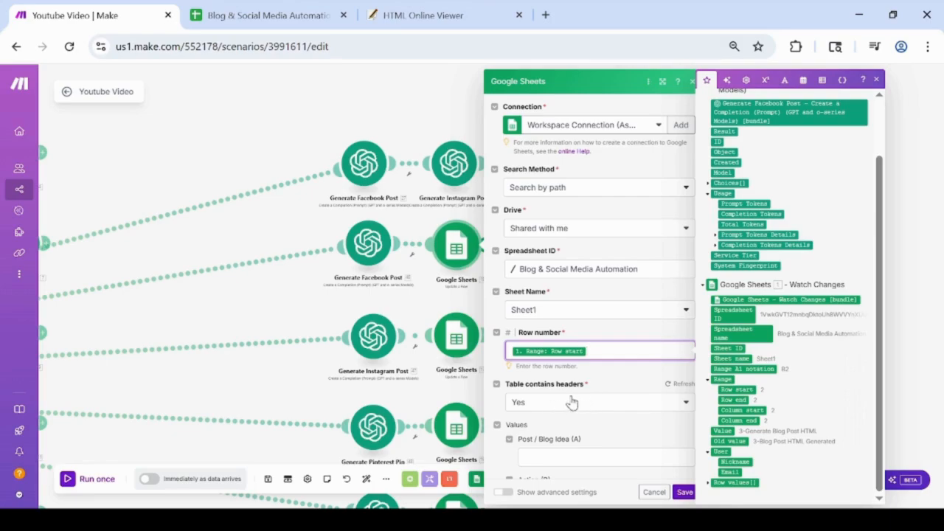
left_click(499, 451)
- Map Facebook (H) to Choices[] Message Content from the Generate Facebook Post module
scroll(579, 420, "down", 3)
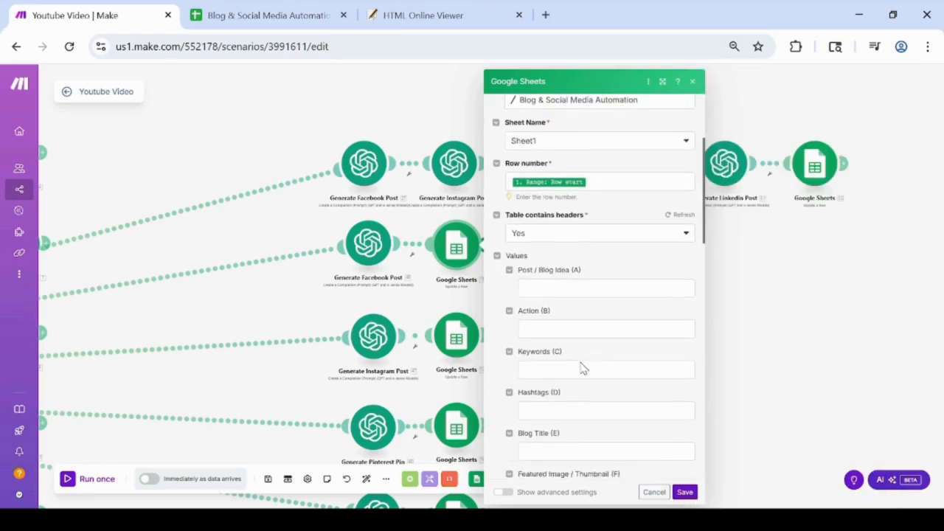
scroll(581, 399, "up", 1)
scroll(583, 369, "down", 2)
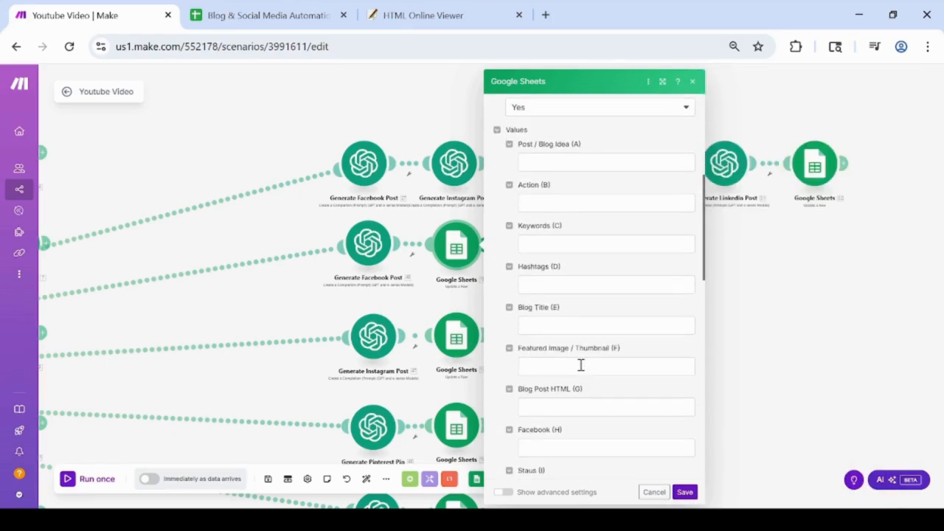
left_click(546, 446)
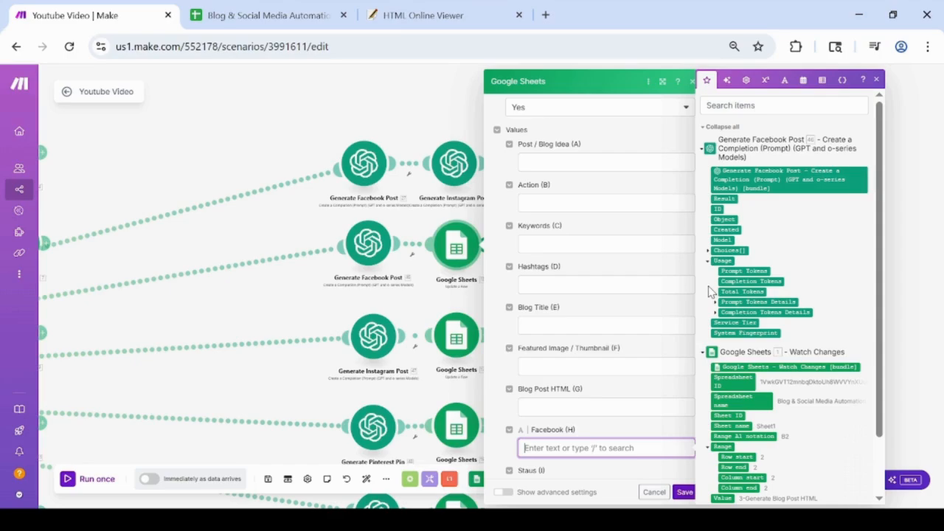
left_click(708, 251)
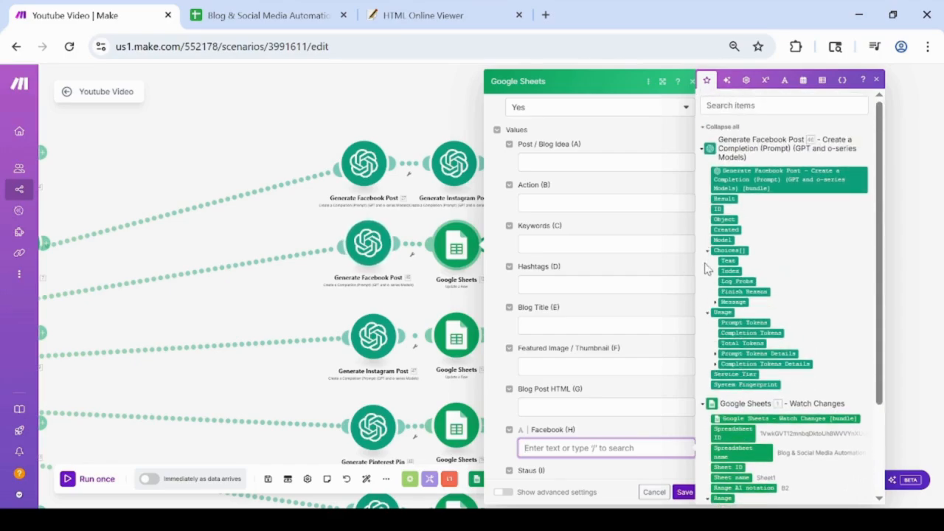
left_click(714, 303)
left_click(735, 324)
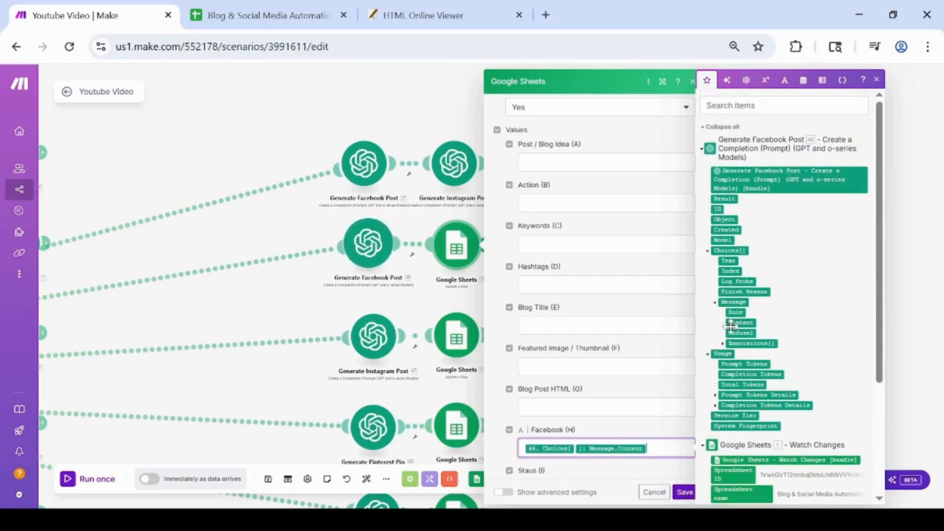
left_click(539, 406)
left_click(501, 416)
scroll(501, 417, "down", 2)
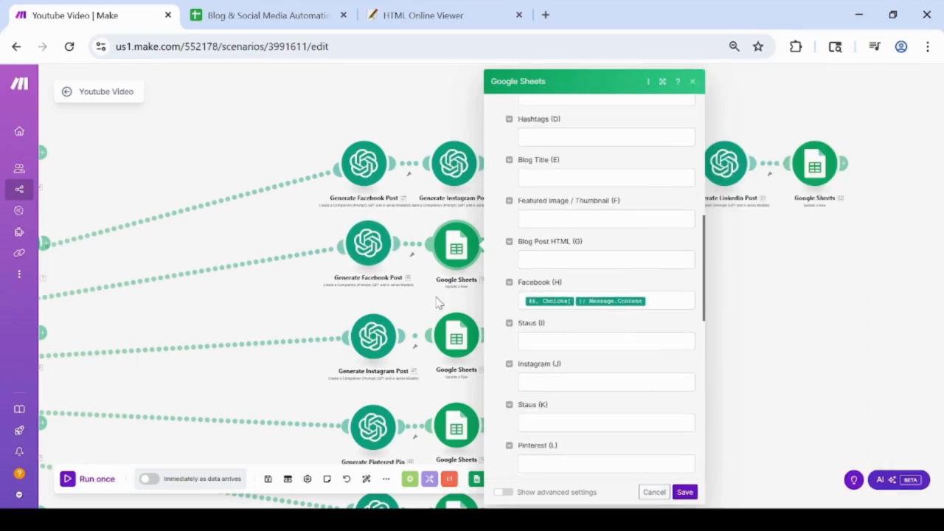
- Switch to the Blog & Social Media Automation sheet and look through the Action choices in cell B2
left_click(269, 14)
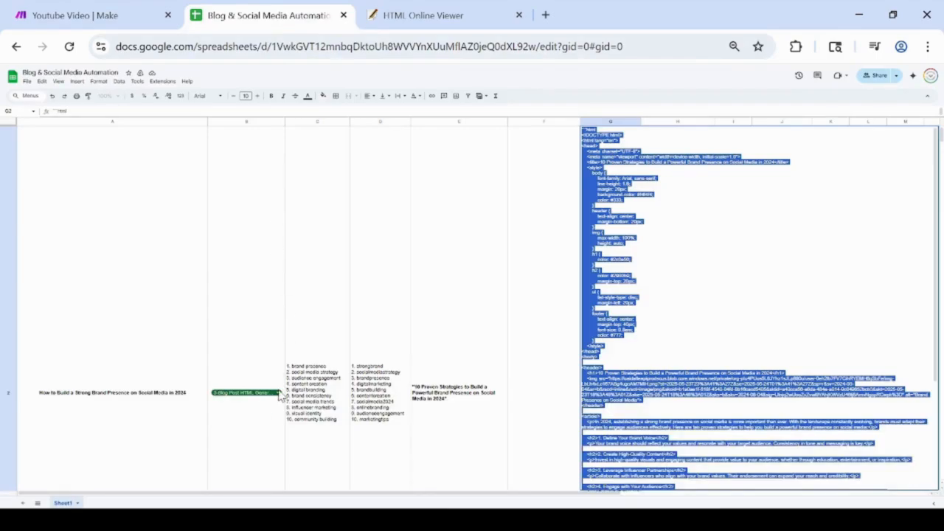
key("ctrl+plus")
key("ctrl+minus")
key("ctrl+minus")
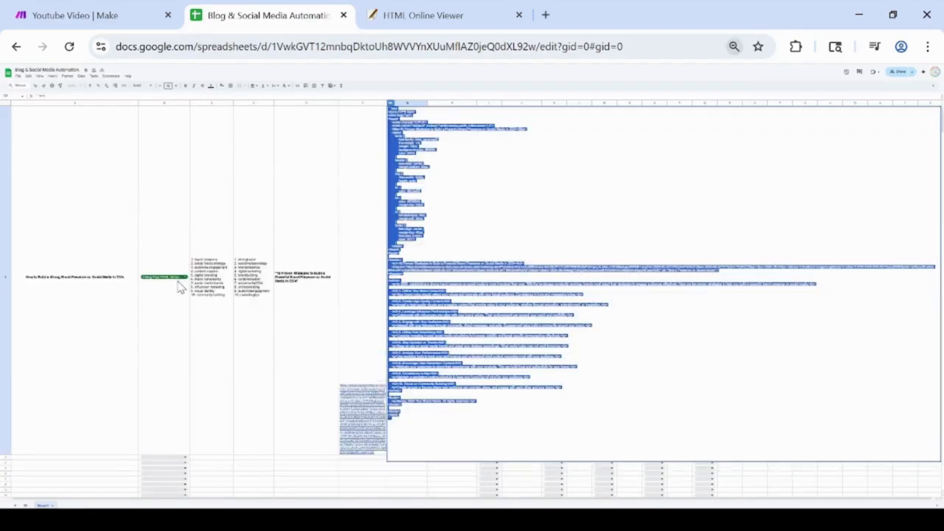
key("ctrl+plus")
left_click(251, 414)
scroll(249, 418, "down", 2)
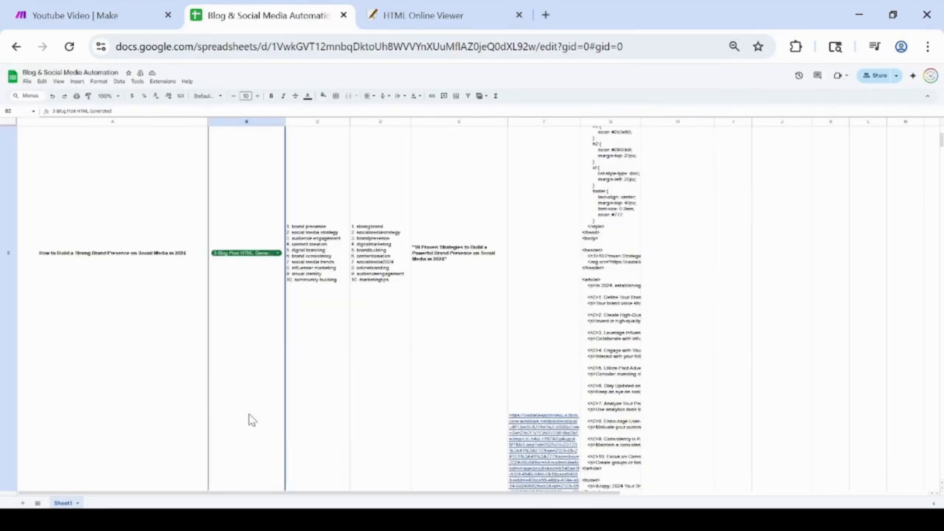
left_click(278, 255)
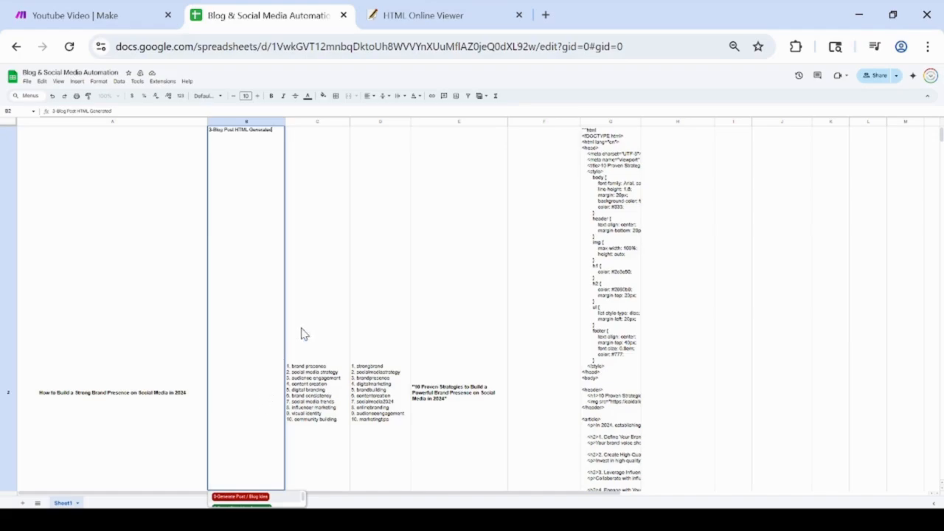
key("ctrl+minus")
key("ctrl+minus")
key("ctrl+plus")
key("ctrl+plus")
key("ctrl+plus")
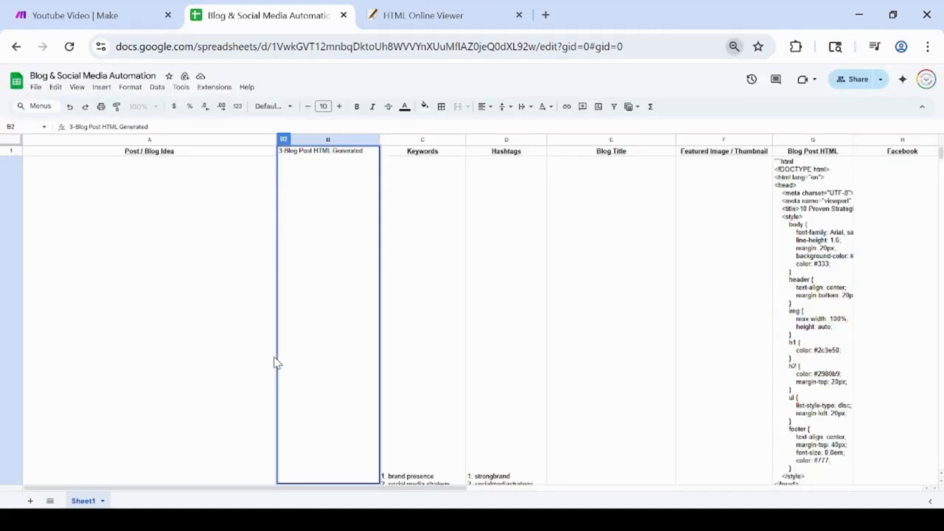
key("Escape")
scroll(290, 418, "down", 2)
scroll(290, 417, "up", 2)
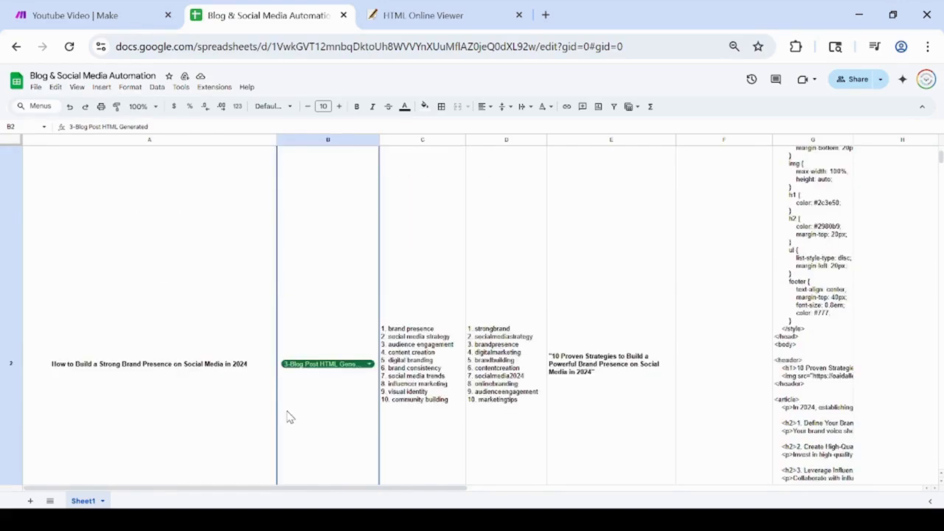
scroll(363, 369, "down", 2)
left_click(367, 216)
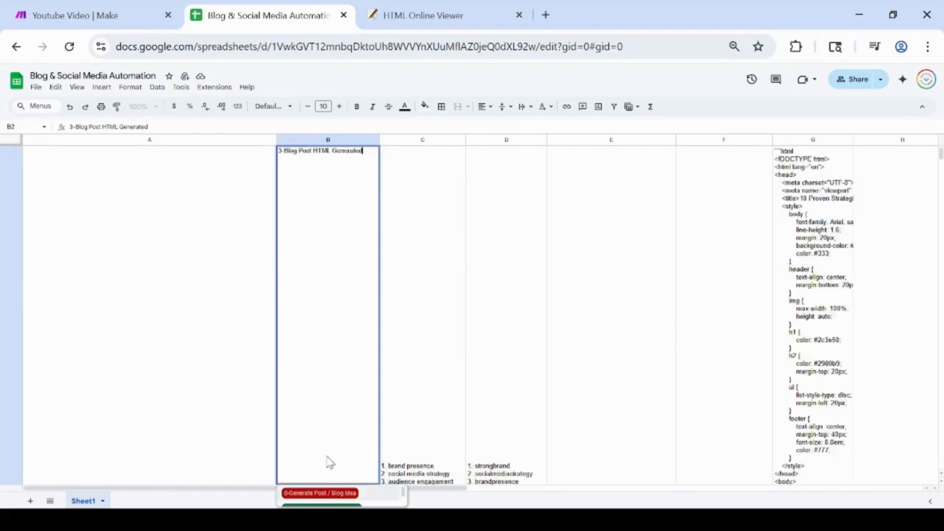
scroll(346, 499, "down", 5)
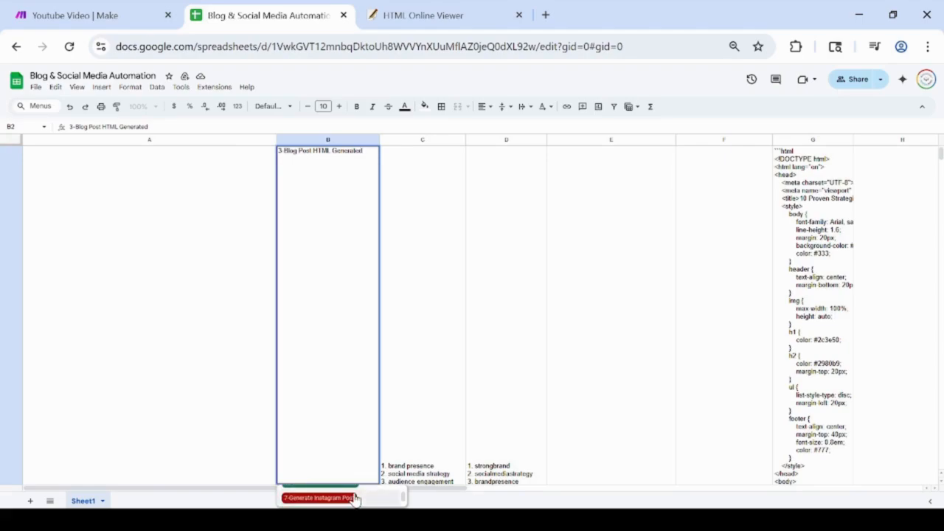
- Set Action cell B2 to 5-Generate All Social Posts and select its text for copying
left_click(809, 357)
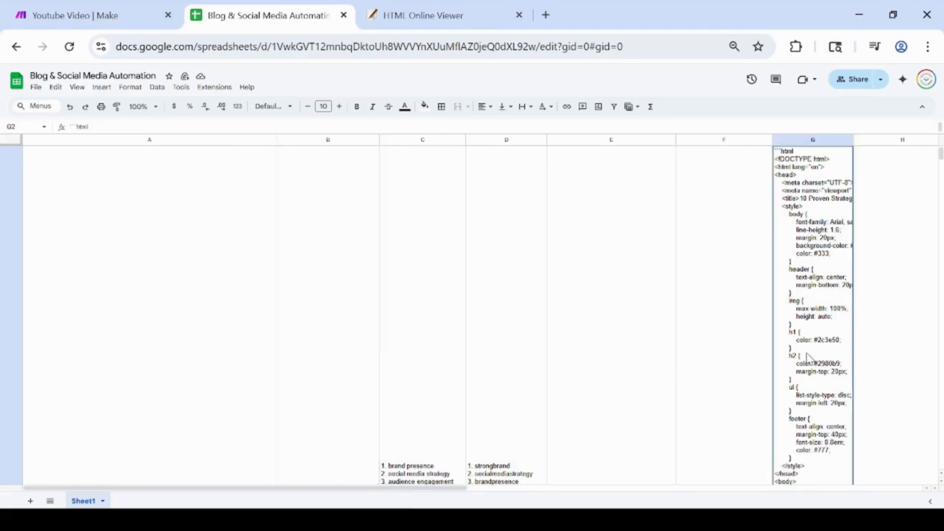
scroll(333, 384, "down", 3)
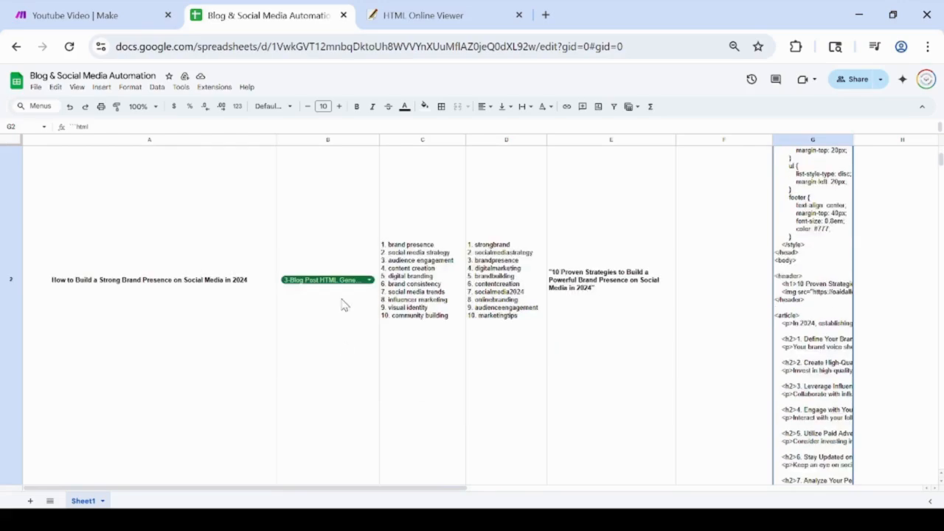
scroll(557, 204, "down", 1)
key("ctrl+minus")
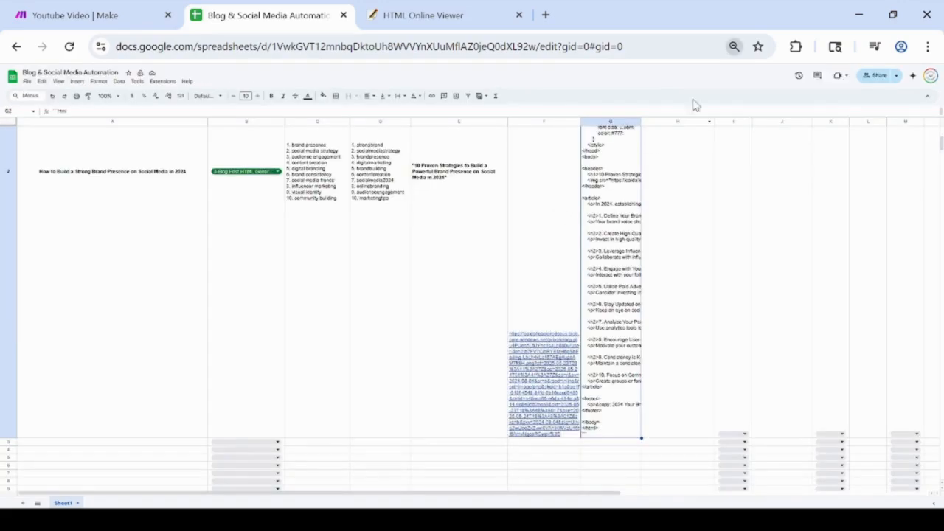
left_click(737, 82)
left_click(559, 280)
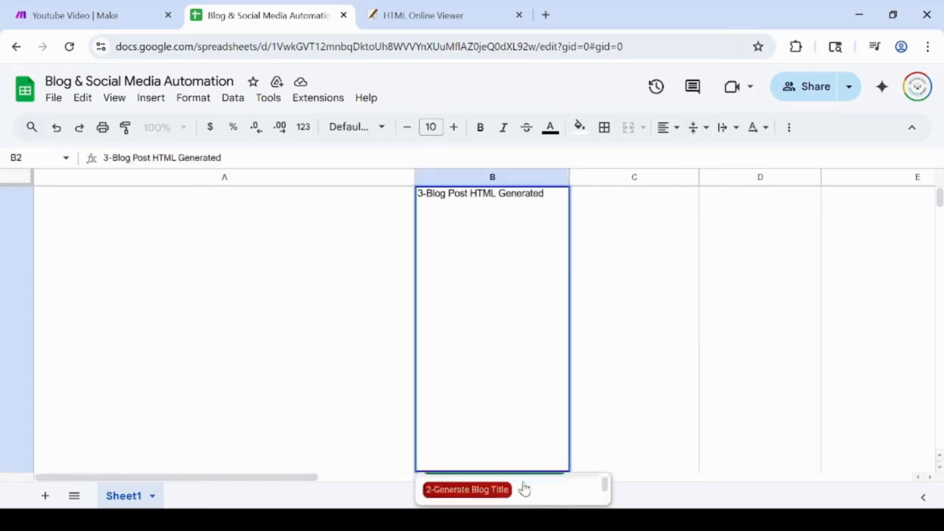
scroll(523, 488, "down", 3)
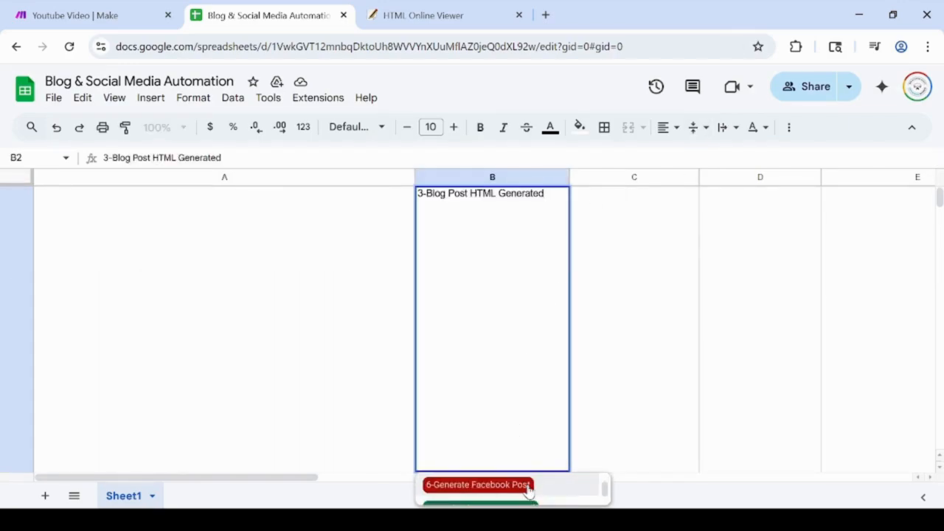
scroll(528, 492, "up", 2)
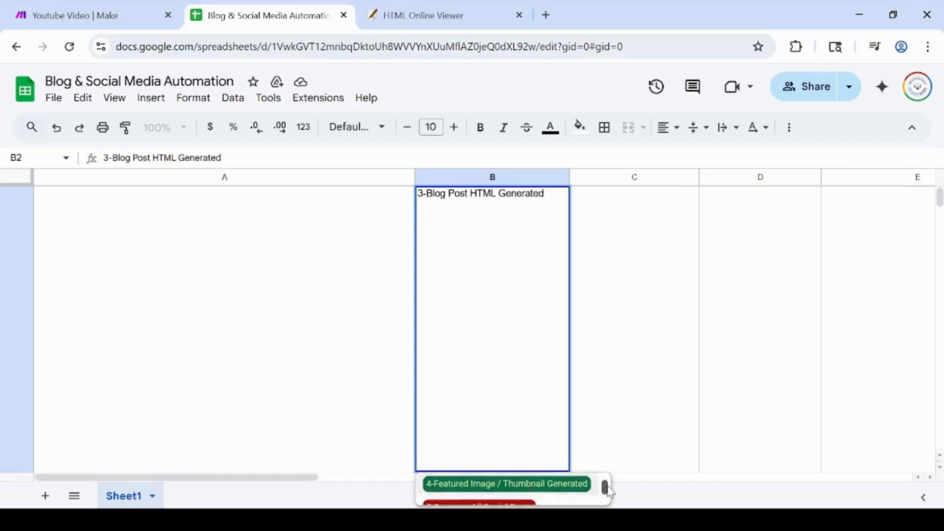
scroll(606, 490, "up", 1)
scroll(609, 491, "down", 2)
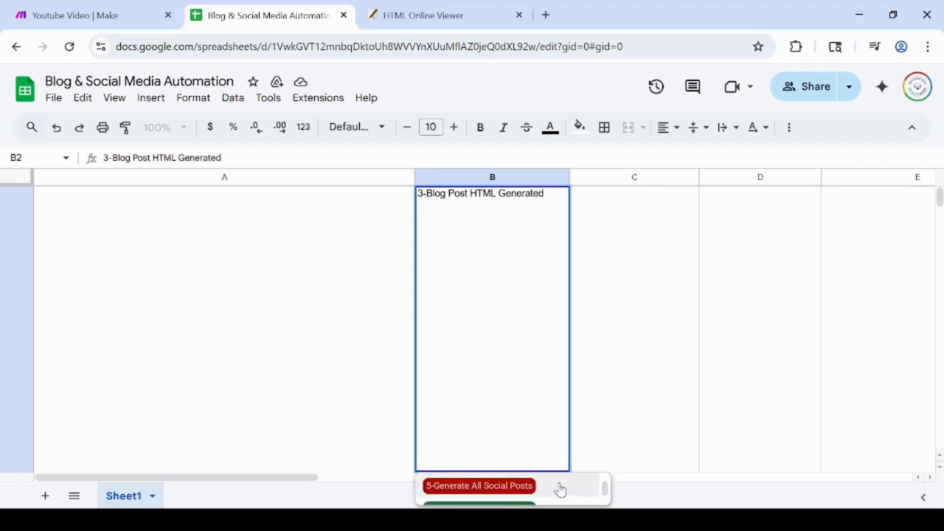
left_click(510, 486)
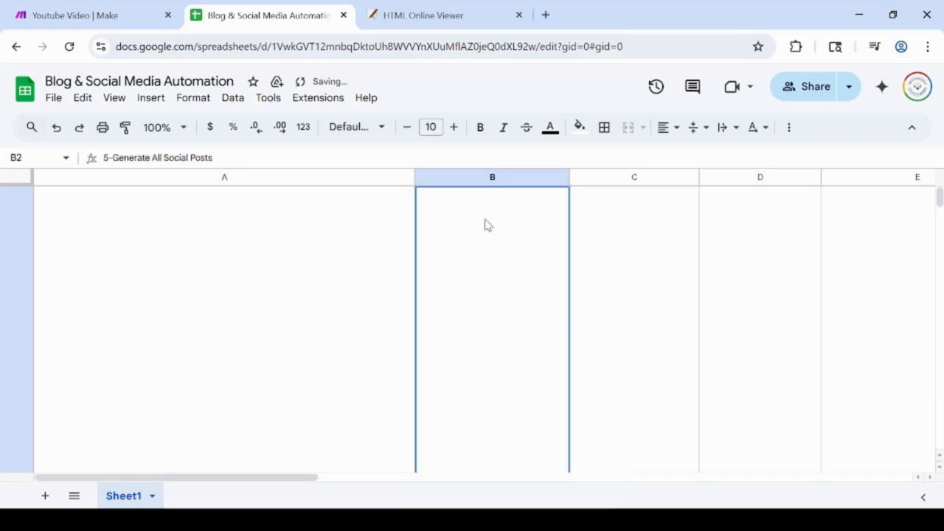
left_click(483, 280)
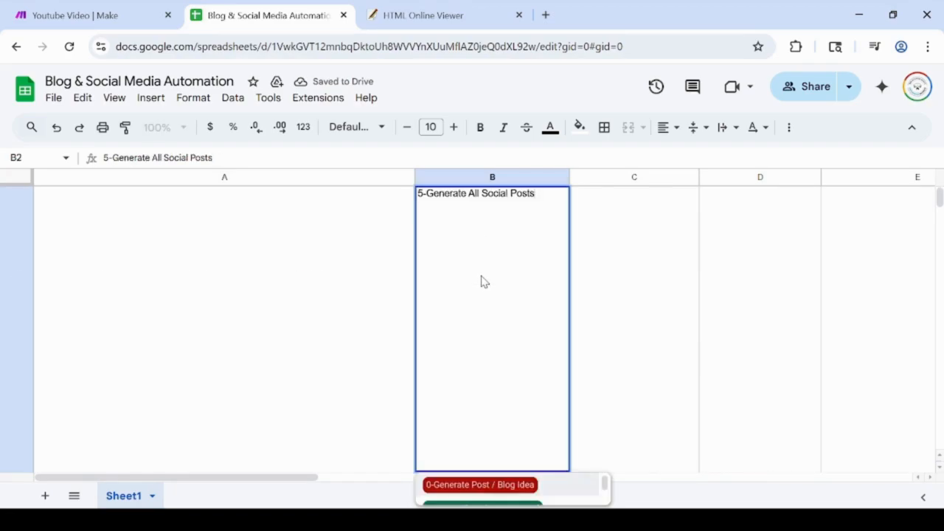
triple_click(481, 196)
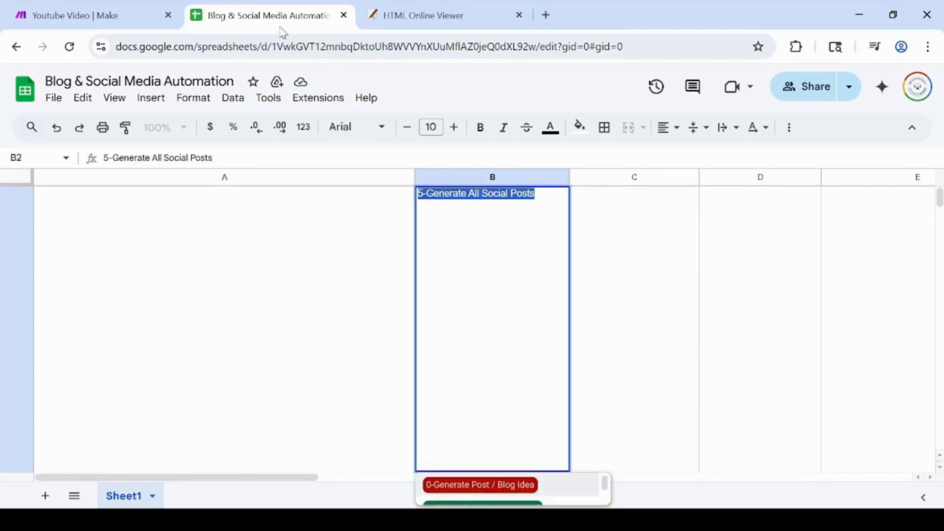
- In the Make scenario, set Staus (I) to Draft in the single Facebook route's Google Sheets module and save it
left_click(138, 15)
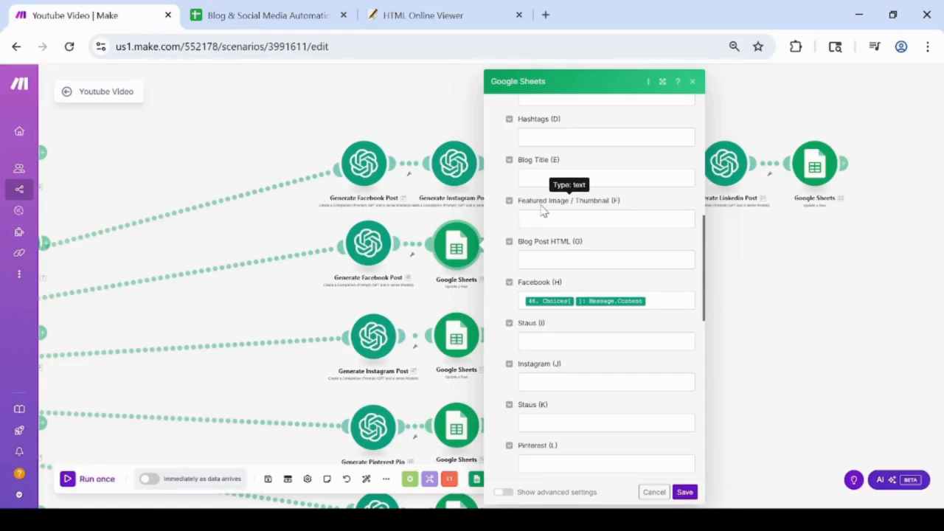
left_click(549, 341)
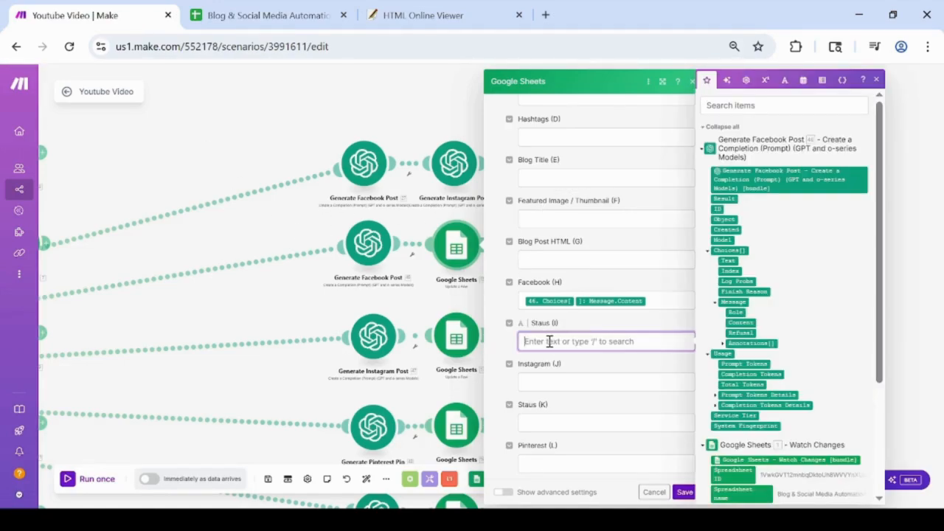
type("Draft")
left_click(685, 495)
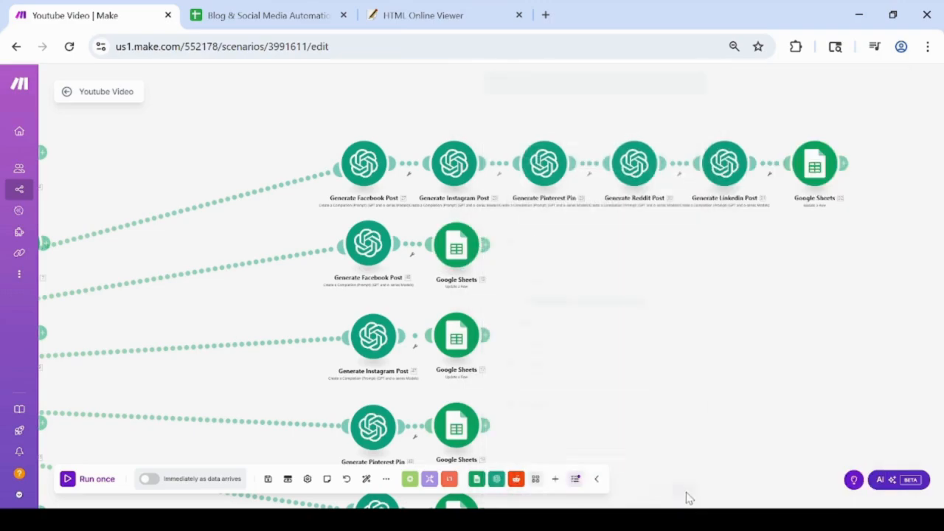
- Add a Generate Facebook Post filter to the single Facebook route, matching a Watch Changes row value equal to 5-Generate All Social Posts
left_click(291, 259)
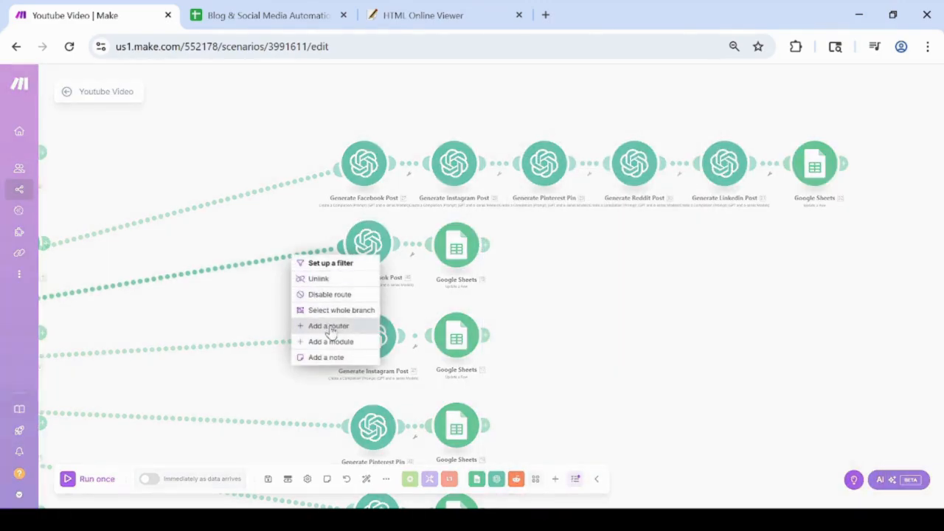
left_click(329, 265)
left_click(109, 240)
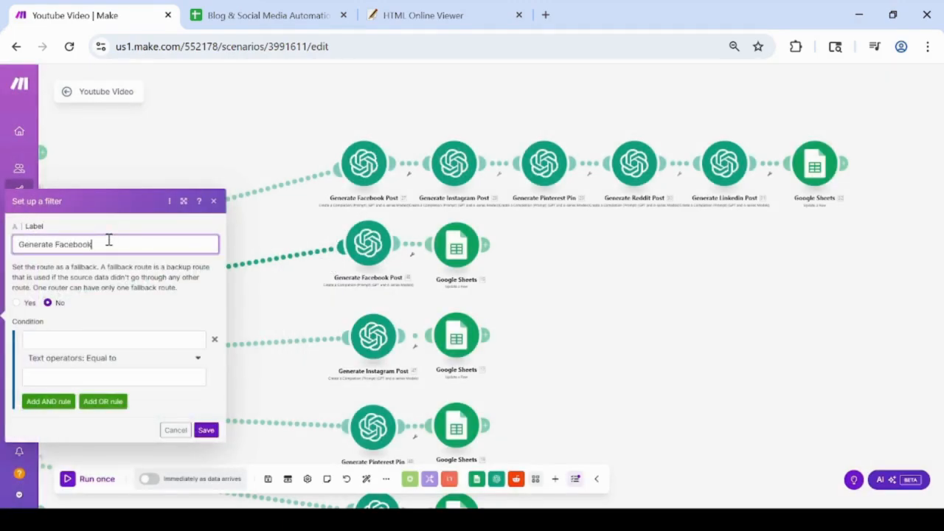
left_click(131, 340)
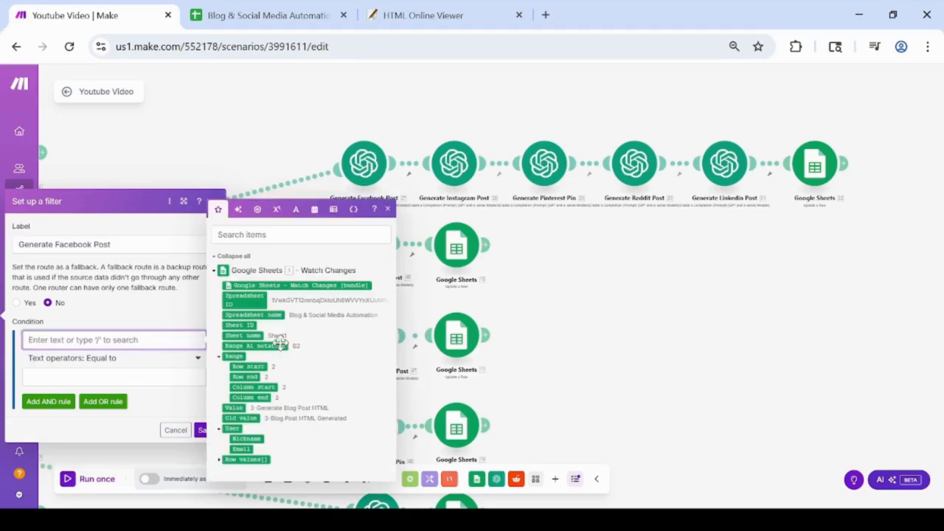
left_click(219, 461)
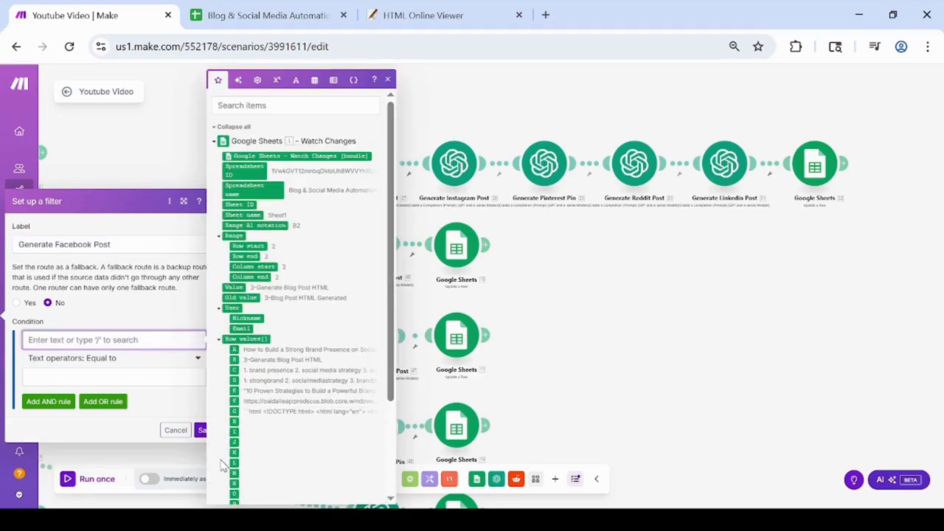
left_click(236, 371)
left_click(137, 379)
type("3-Generate All Social Posts")
left_click(204, 432)
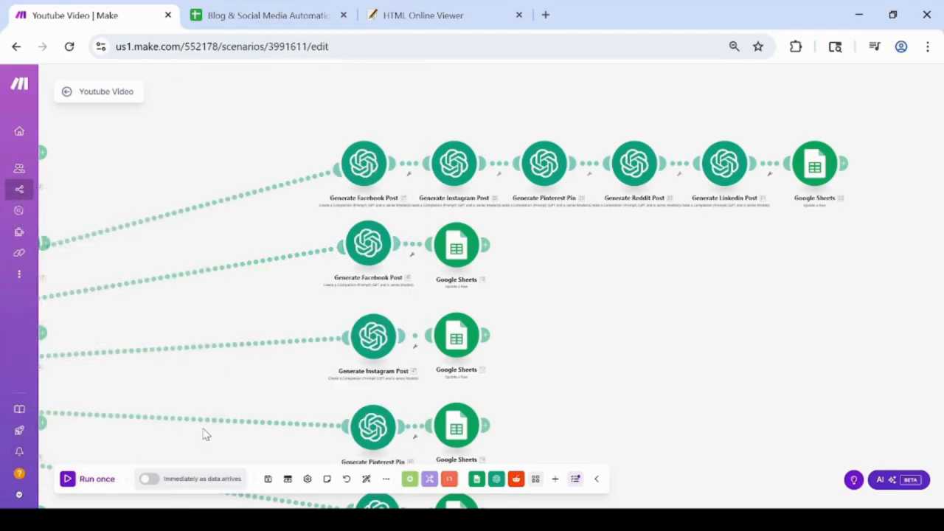
- Reopen the single Facebook route's Google Sheets module, and in the sheet set B2 to 6-Facebook Post Generated and select its text for copying
left_click(468, 255)
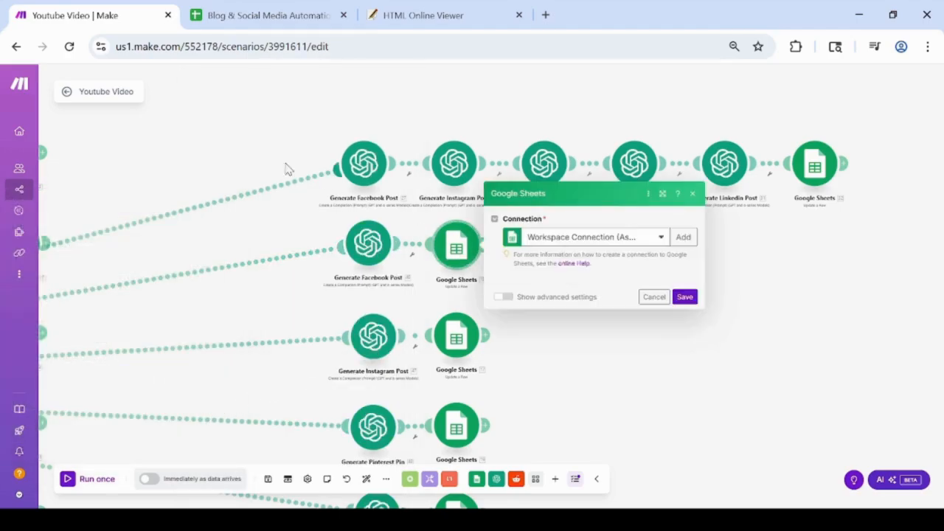
scroll(537, 295, "down", 3)
left_click(208, 9)
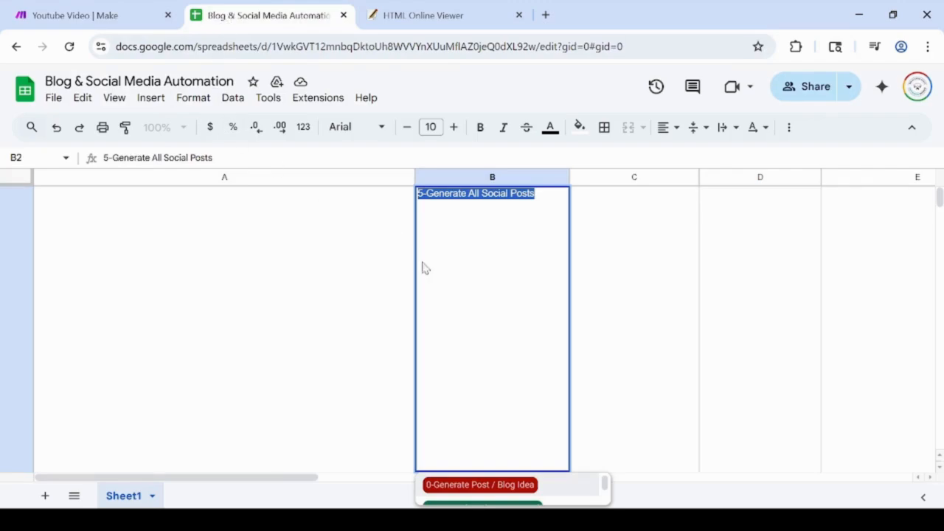
left_click_drag(602, 483, 605, 488)
scroll(497, 493, "down", 1)
scroll(497, 492, "up", 1)
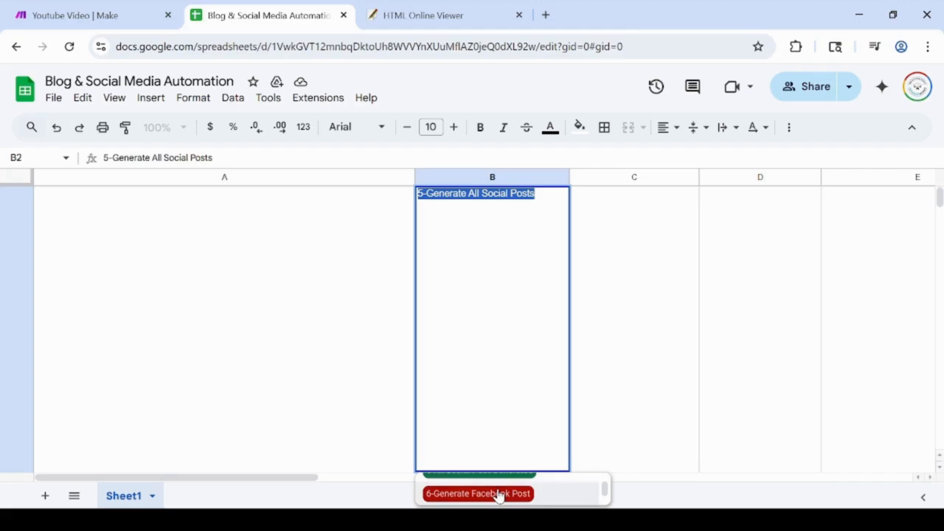
scroll(498, 496, "down", 1)
scroll(606, 493, "up", 1)
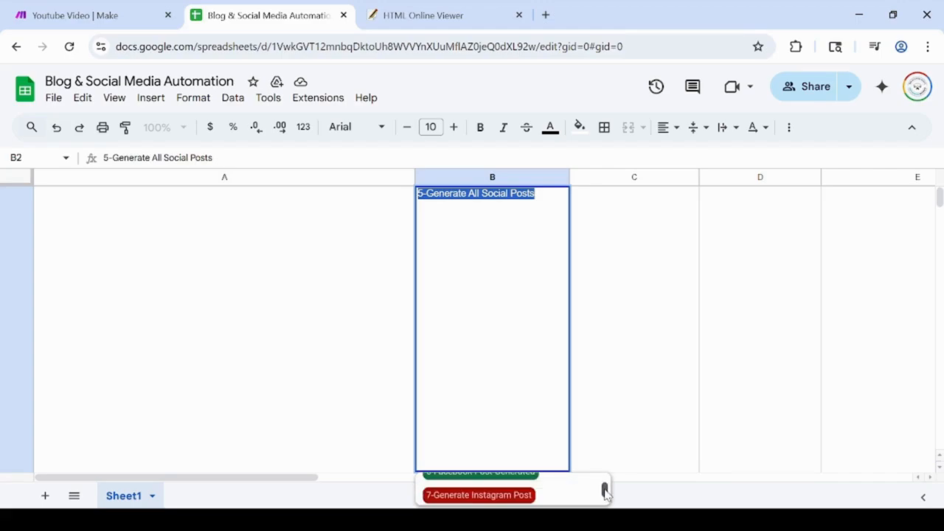
scroll(514, 480, "up", 1)
left_click(500, 486)
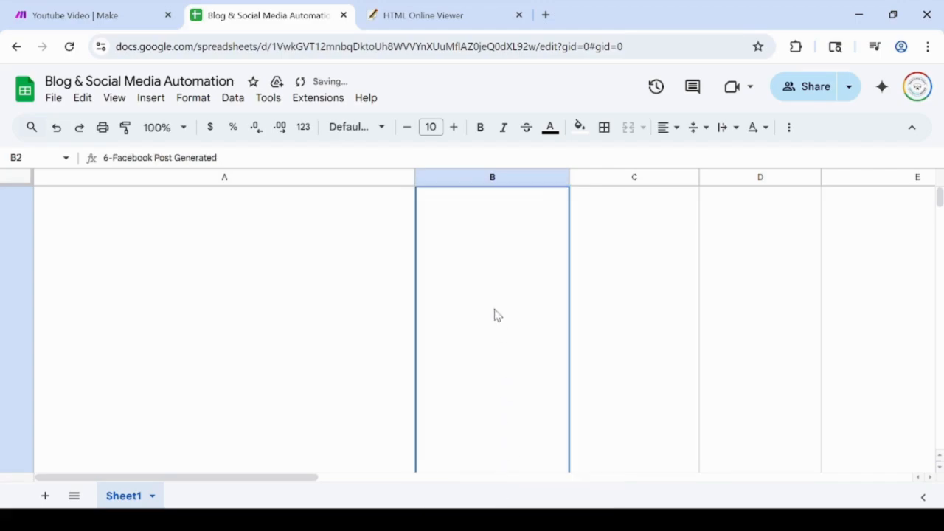
double_click(473, 285)
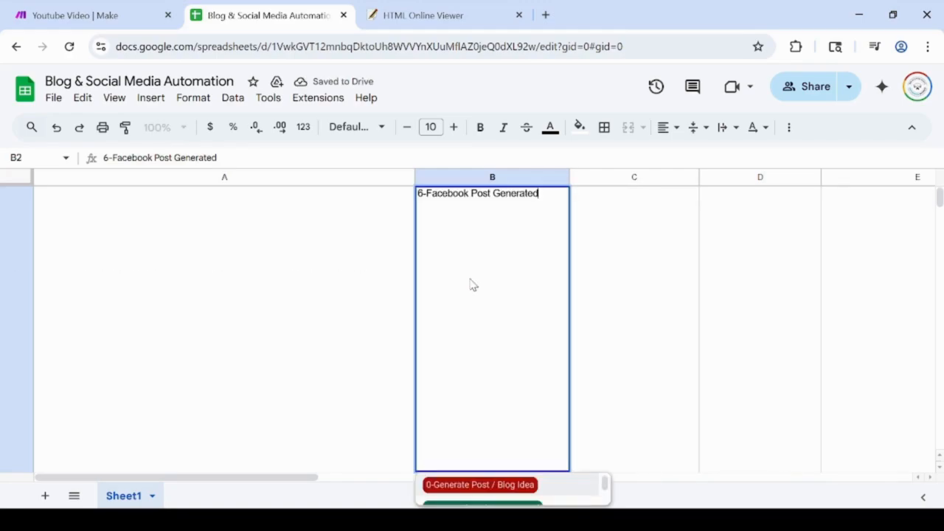
triple_click(466, 193)
- Back in Make, set Action (B) to 6-Facebook Post Generated in the single Facebook route's Google Sheets module and save it
left_click(108, 18)
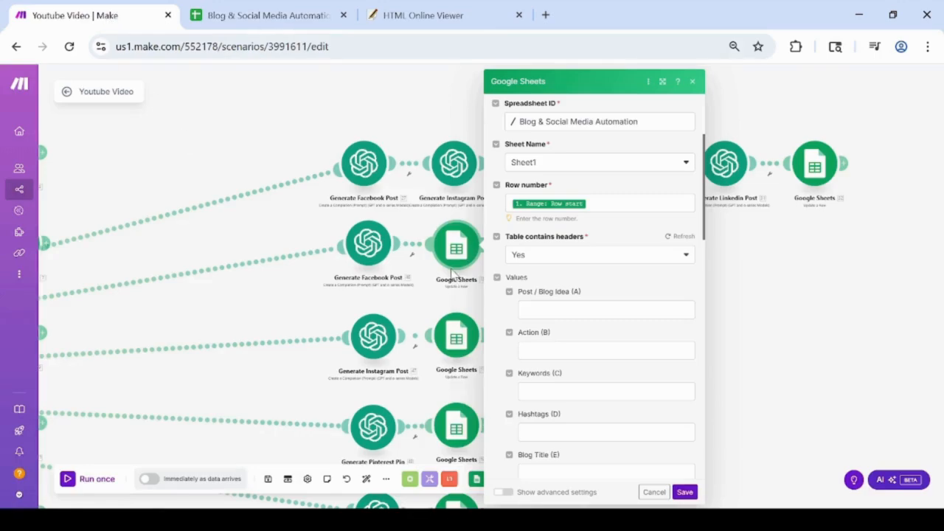
left_click(547, 358)
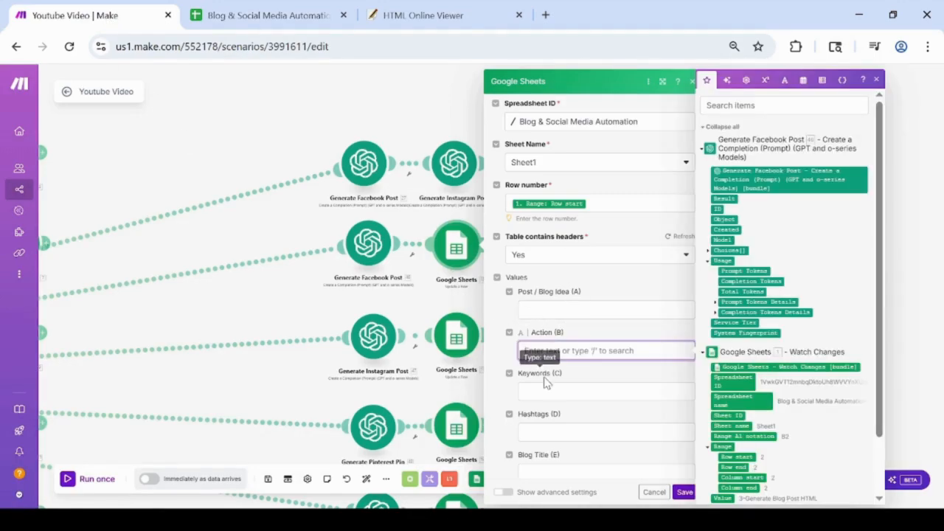
type("6-Facebook Post Generated")
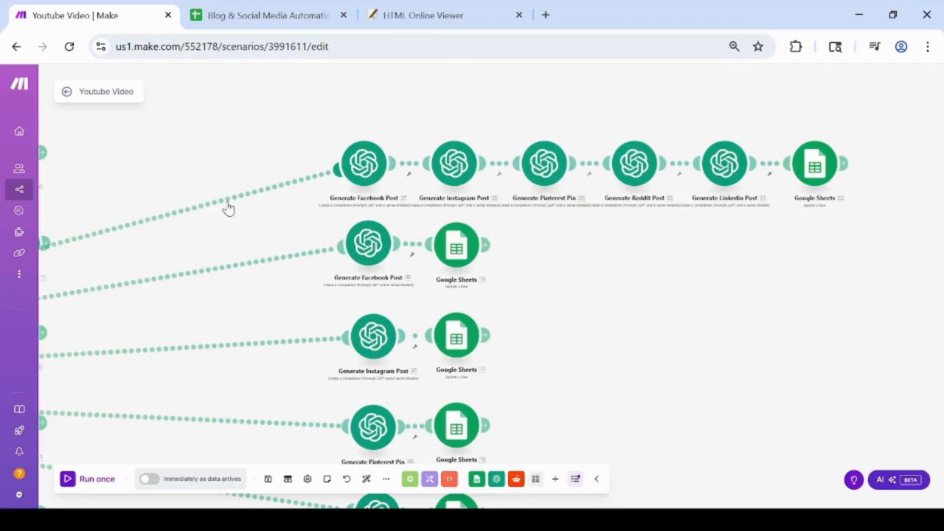
- Start a filter labelled Generate All Posts on the all-posts route, with Row values[] B from Watch Changes as the compared field
left_click(228, 205)
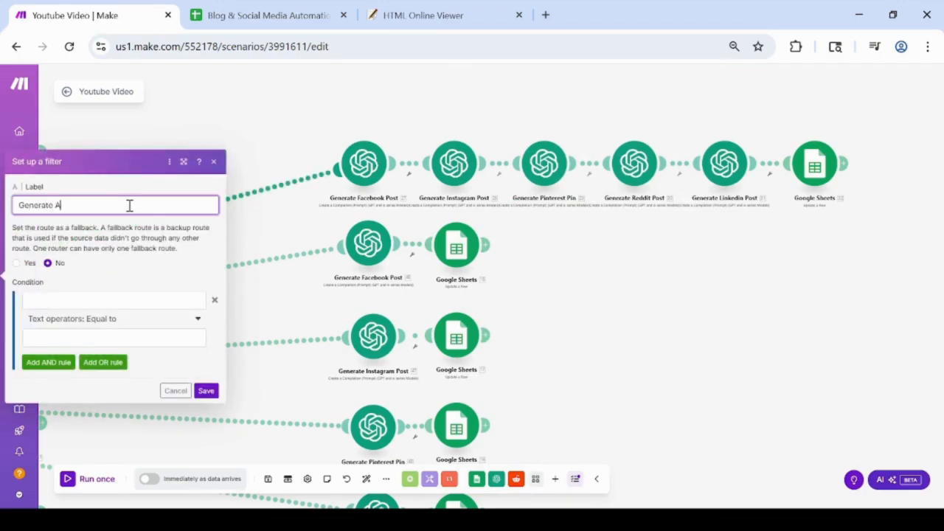
left_click(124, 303)
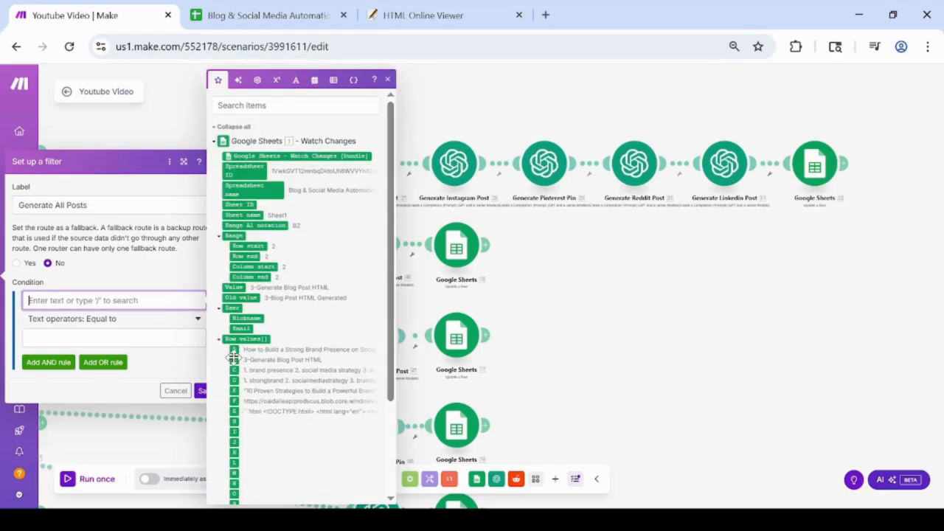
left_click(233, 360)
- Switch to the Blog & Social Media Automation sheet, set cell B3 to 5-Generate All Social Posts, and copy its text
left_click(239, 14)
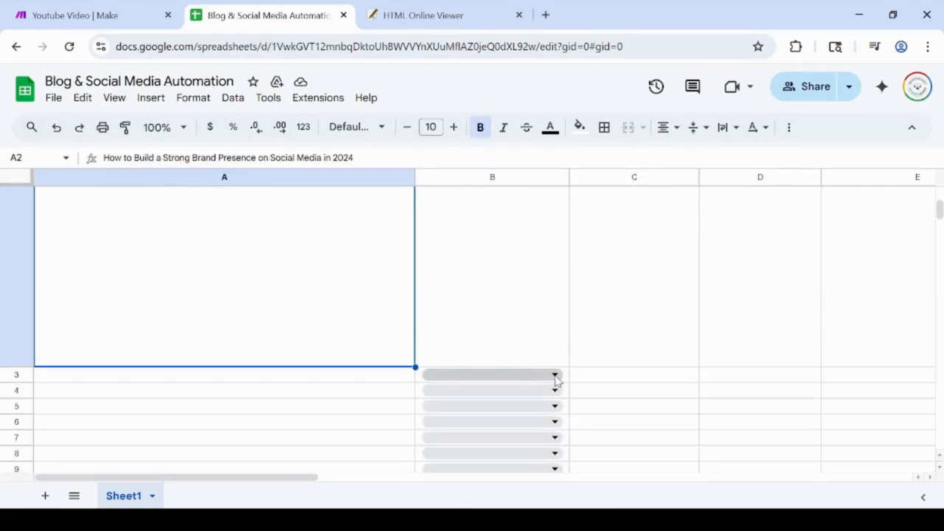
left_click(555, 375)
scroll(498, 303, "up", 1)
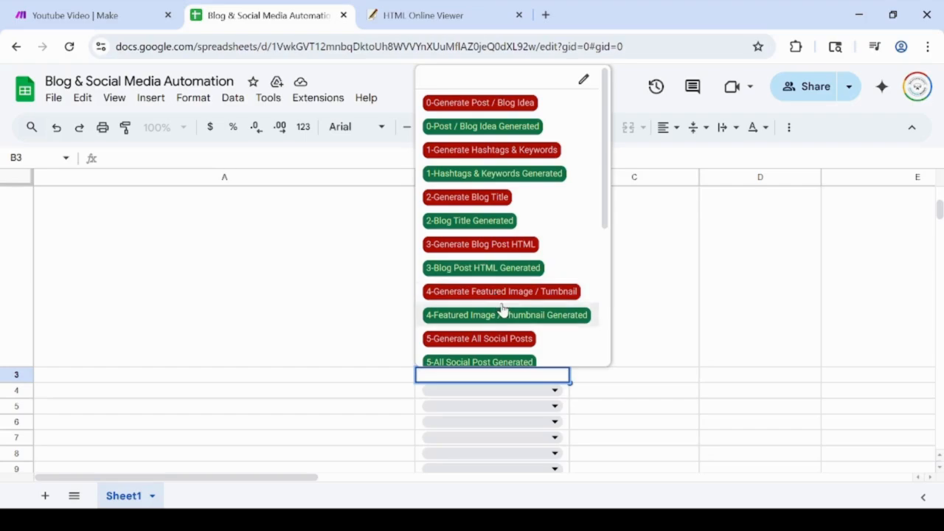
left_click(491, 340)
left_click(555, 375)
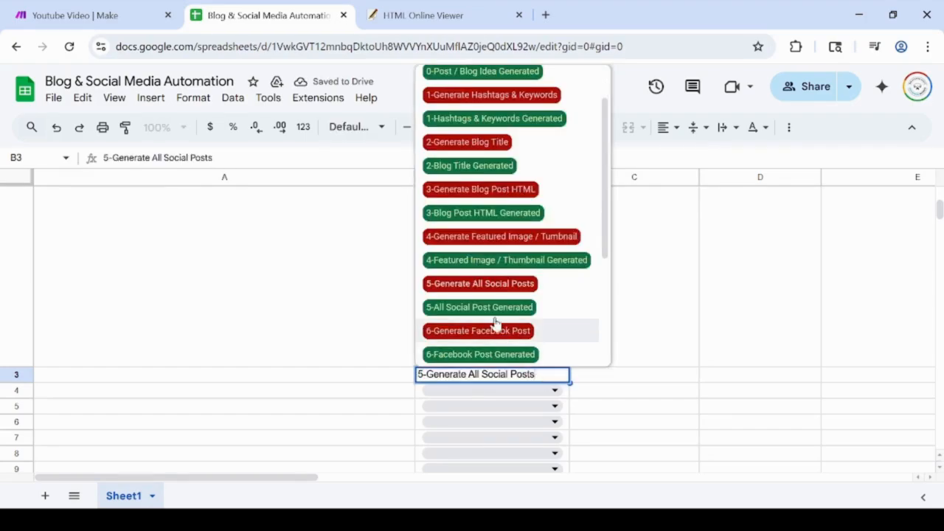
triple_click(474, 375)
key("ctrl+c")
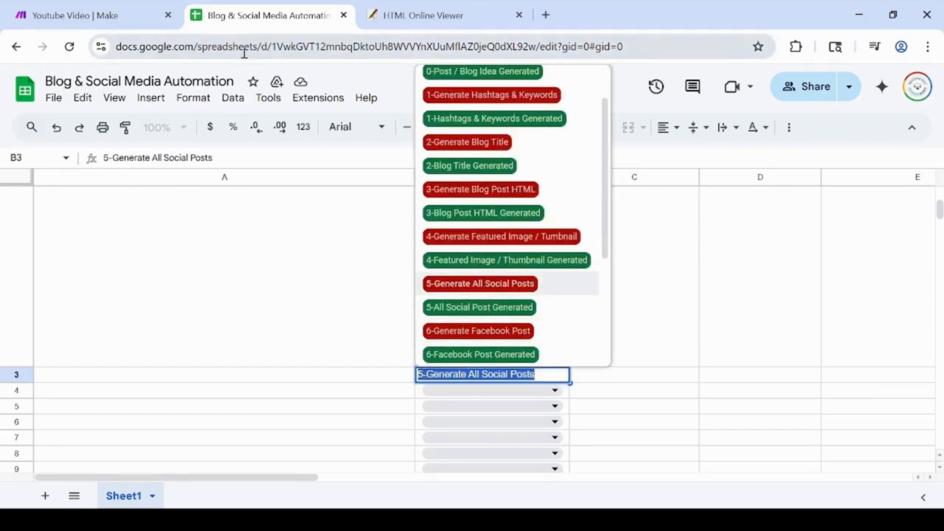
- Return to Make and complete the Generate All Posts filter with Equal to 5-Generate All Social Posts, saving it
left_click(106, 15)
left_click(141, 337)
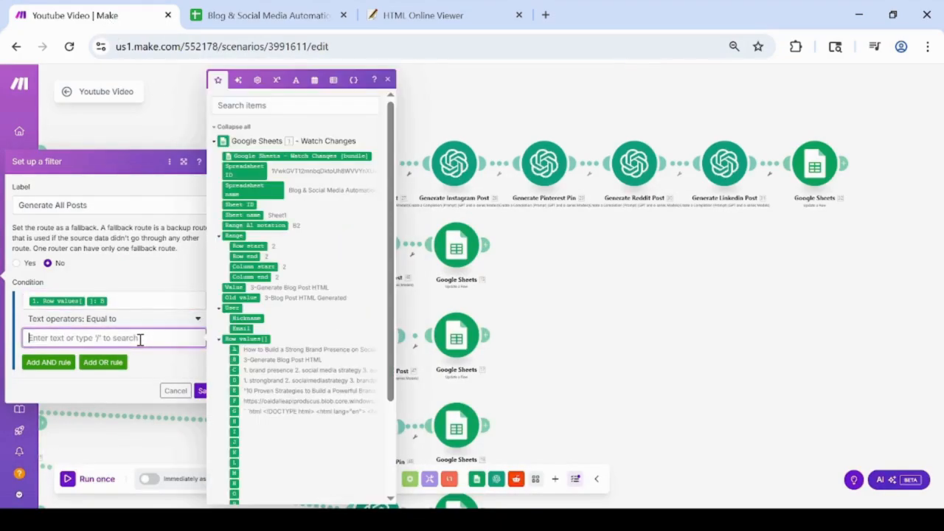
key("ctrl+v")
left_click(206, 391)
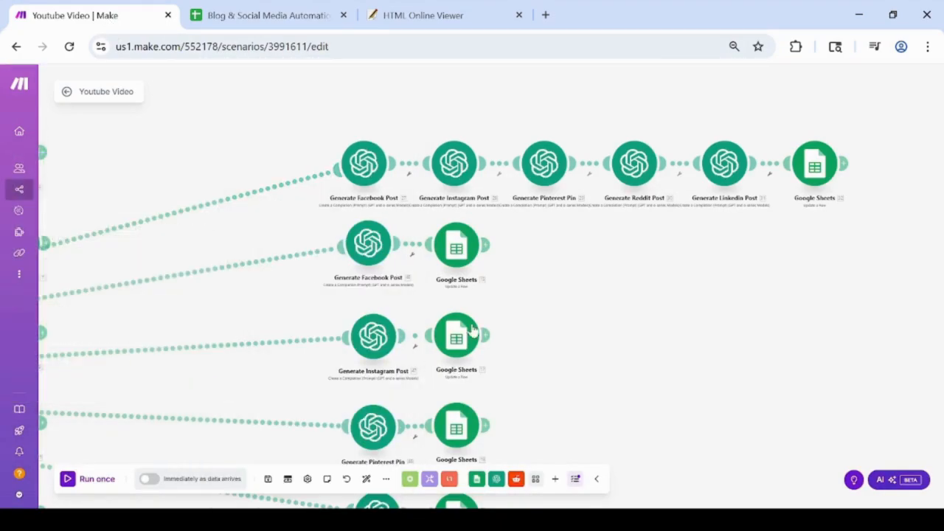
- Open the Google Sheets module that ends the all-posts route at its Action (B) value
left_click(819, 171)
scroll(719, 321, "down", 3)
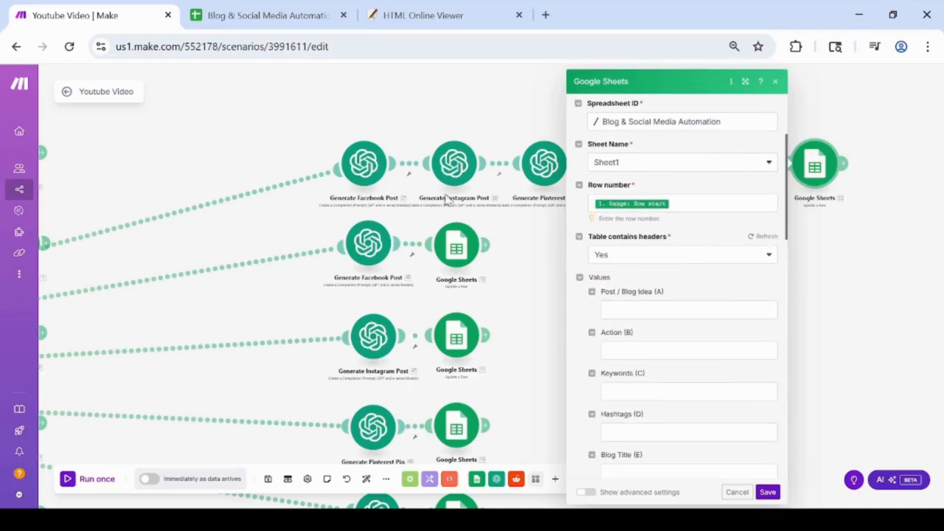
scroll(691, 336, "down", 3)
scroll(691, 342, "up", 2)
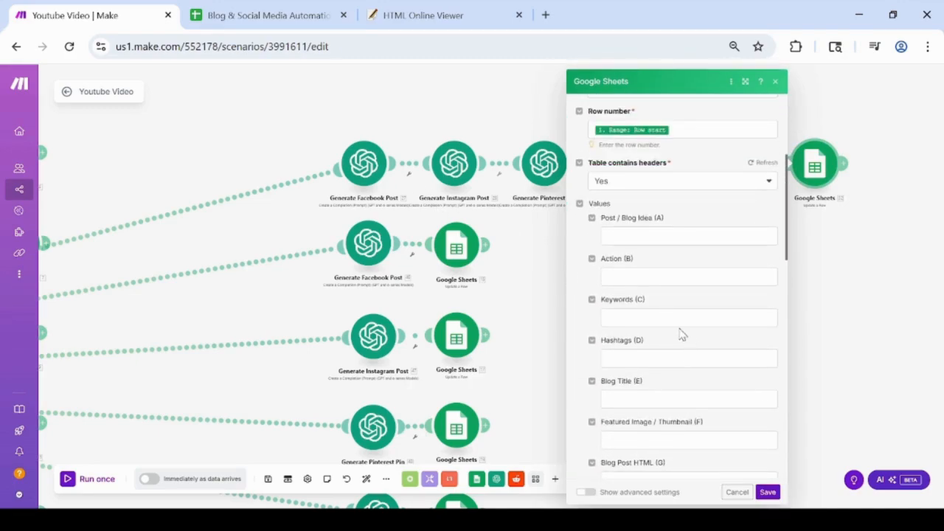
left_click(623, 277)
key("ctrl+v")
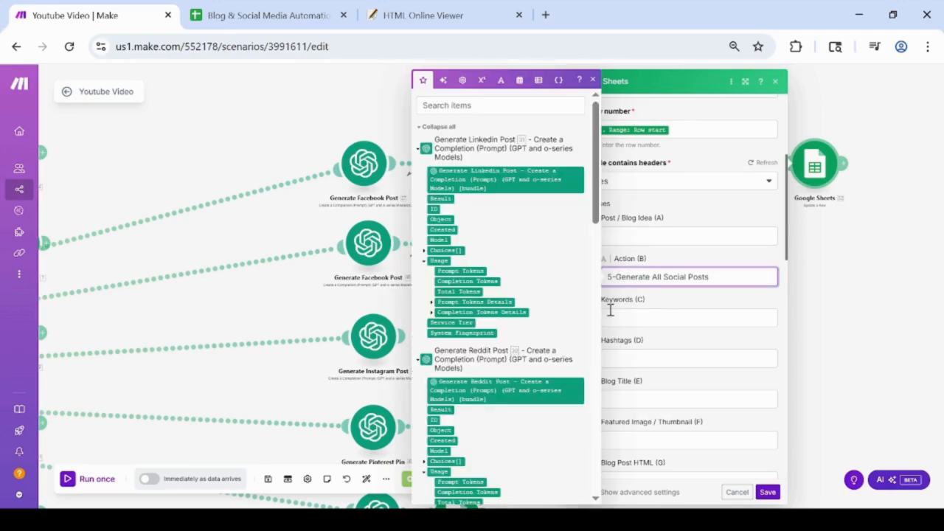
triple_click(708, 278)
key("BackSpace")
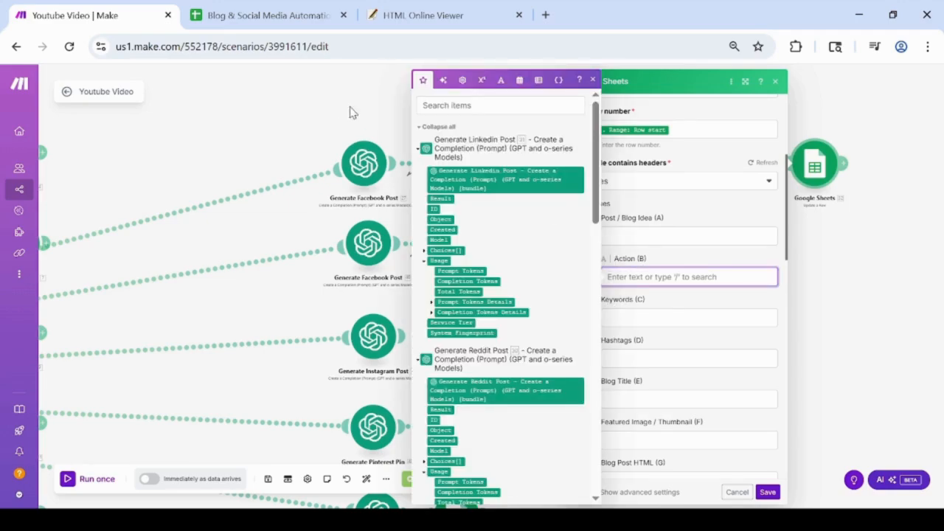
- Switch to the Blog & Social Media Automation sheet, set cell B3 to 5-All Social Post Generated, and copy its text
left_click(219, 22)
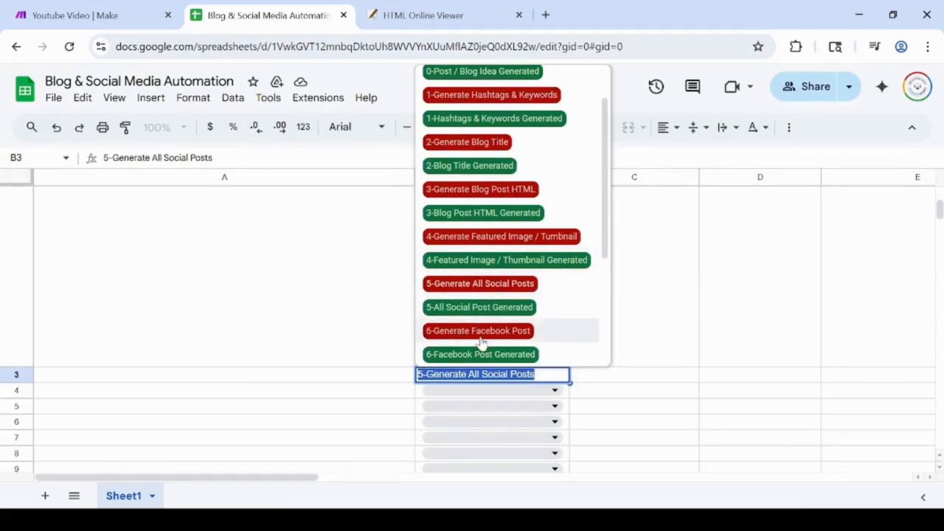
scroll(480, 332, "down", 2)
left_click(479, 233)
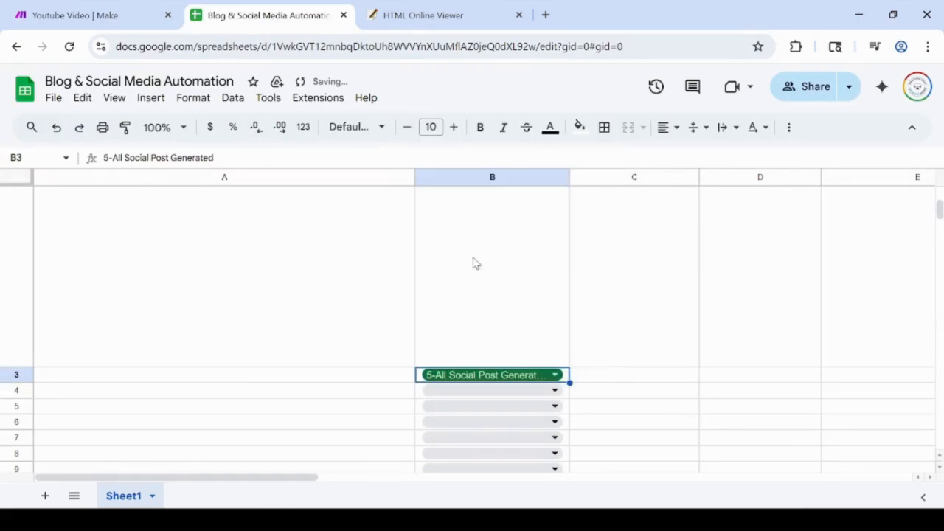
left_click(467, 375)
scroll(472, 258, "down", 2)
- Return to Make, set Action (B) to 5-All Social Post Generated in the all-posts route's Google Sheets module, and save it
left_click(121, 22)
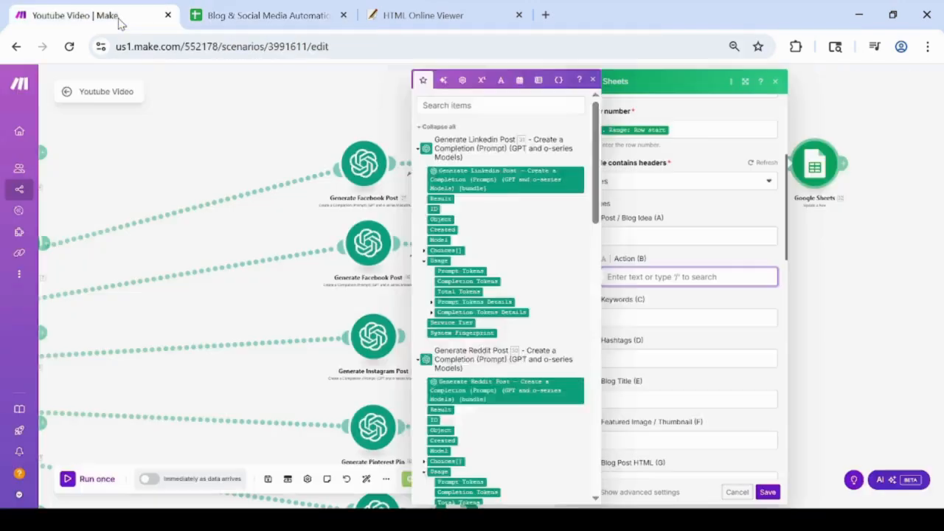
left_click(628, 276)
type("5-All Social Post Generated")
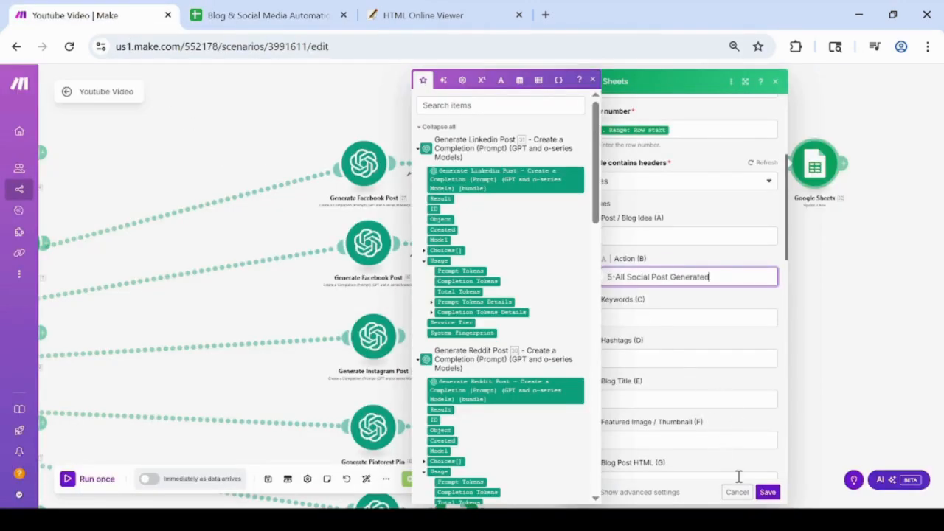
left_click(764, 493)
- Inspect the Generate Instagram Post module in the single Instagram route and close it
left_click_drag(632, 339, 864, 389)
left_click_drag(806, 381, 712, 323)
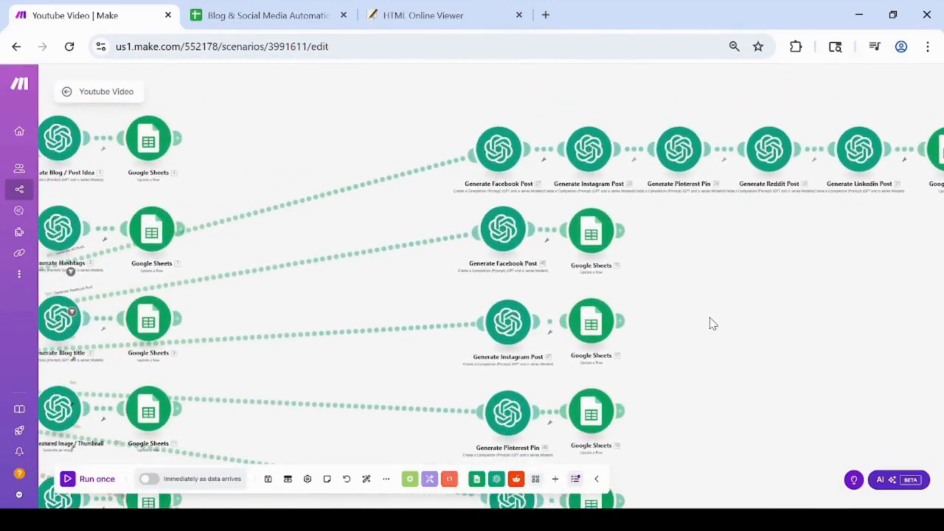
left_click_drag(705, 288, 564, 201)
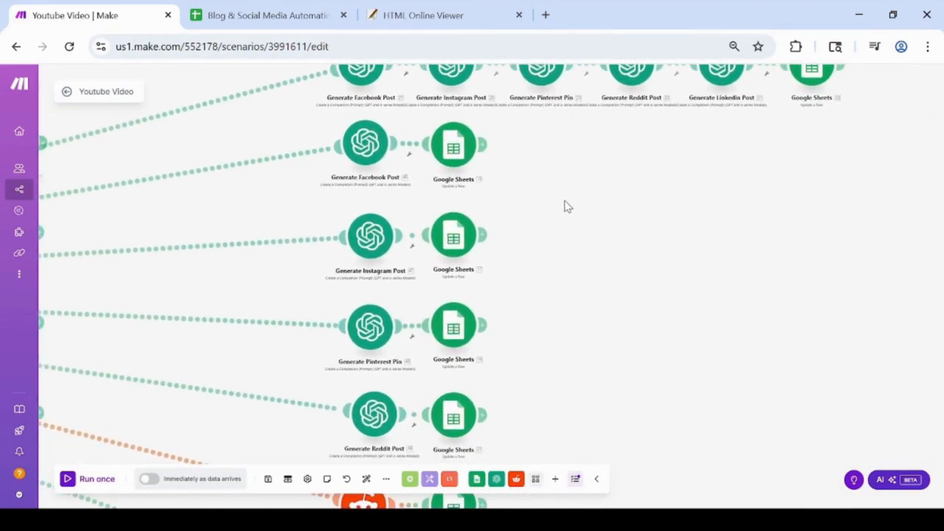
left_click(370, 236)
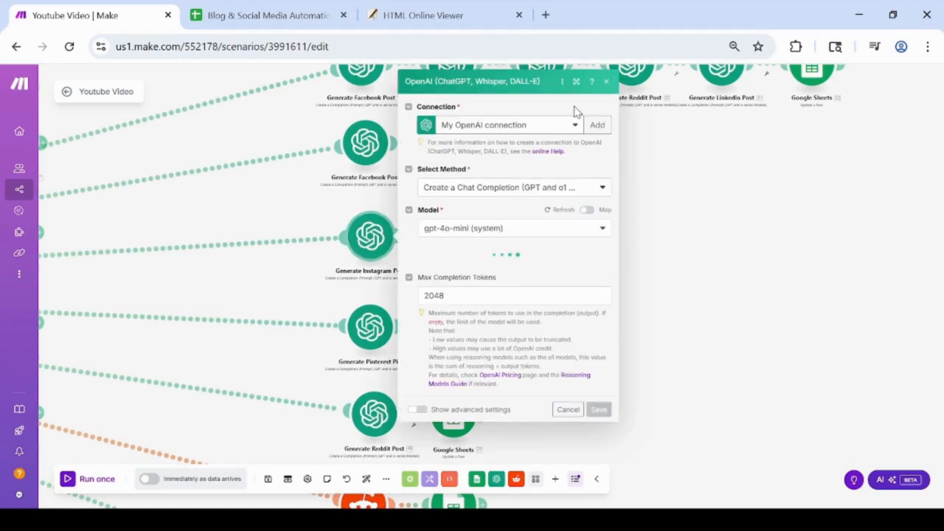
left_click(607, 81)
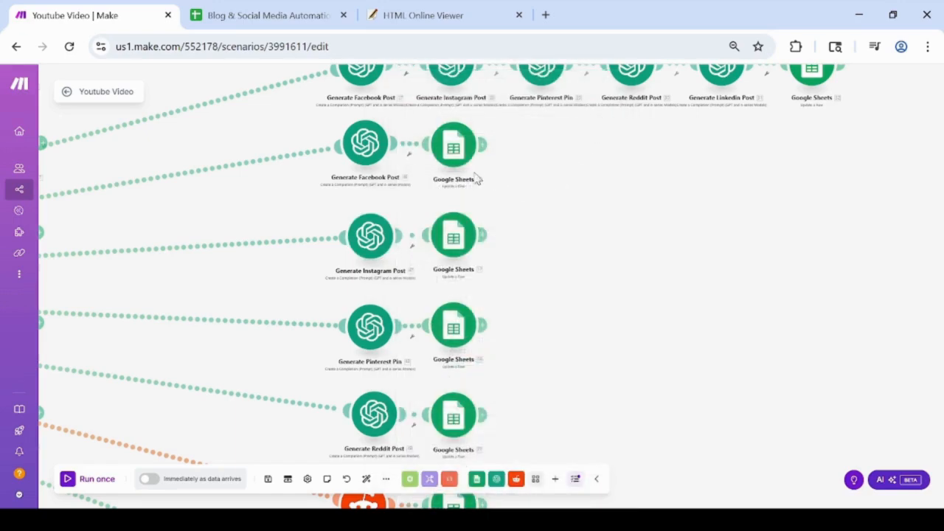
- Point the single Instagram route's Google Sheets module to Sheet1 of Blog & Social Media Automation in Shared with me
left_click(453, 236)
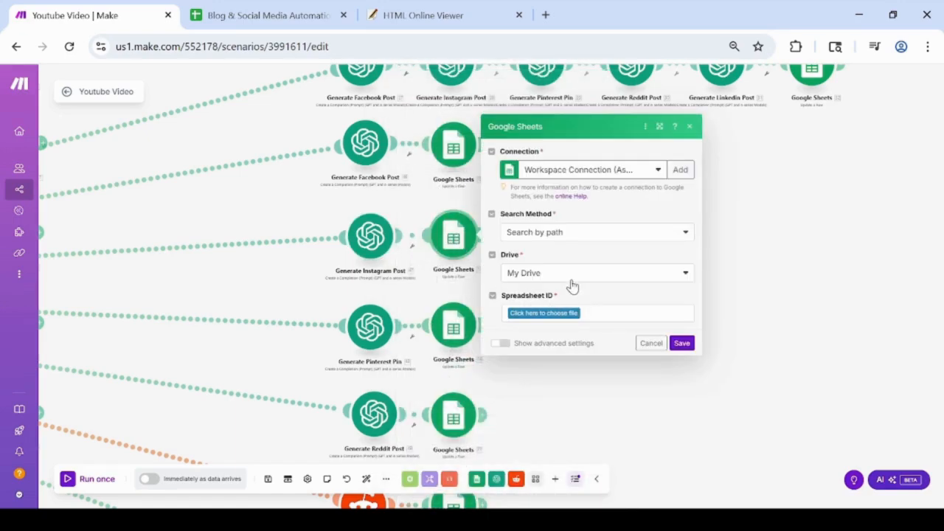
left_click(569, 278)
left_click(558, 307)
left_click(554, 316)
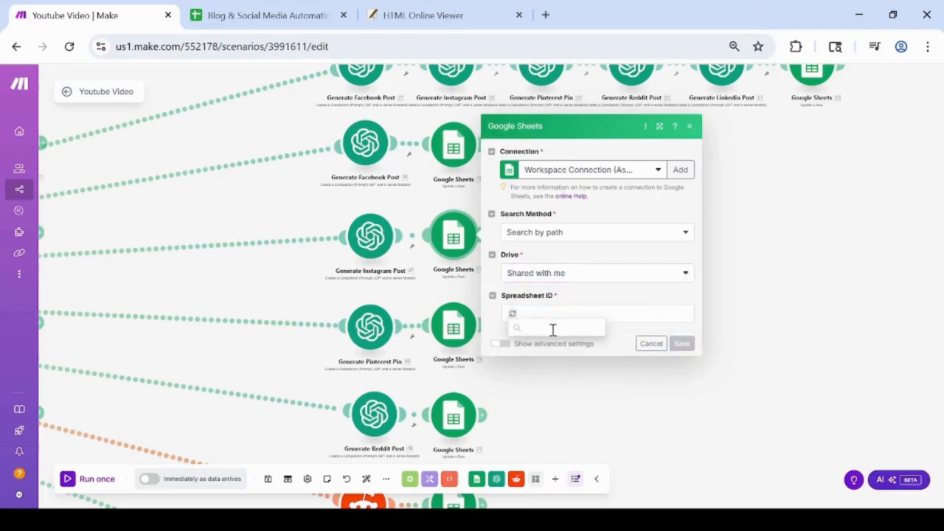
left_click(554, 342)
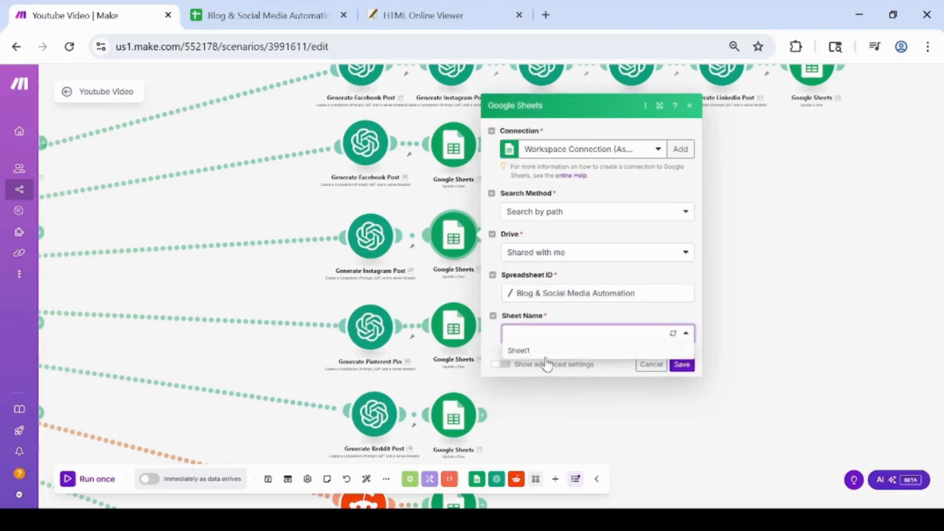
left_click(545, 352)
- Map the Instagram route's Row number to Range: Row start from Watch Changes
left_click(566, 354)
left_click(719, 456)
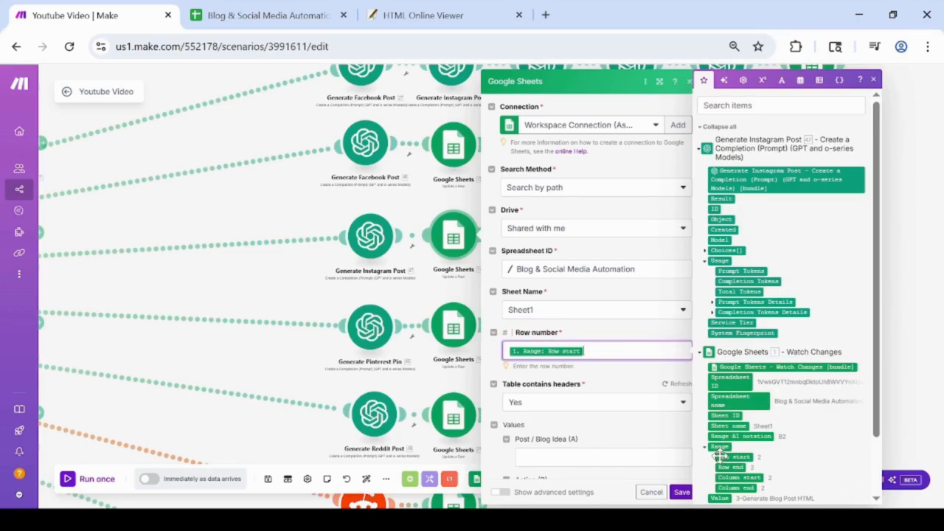
left_click(494, 428)
- Switch to the Blog & Social Media Automation sheet, set cell B3 to 7-Instagram Post Generated, and copy its text
scroll(572, 341, "down", 2)
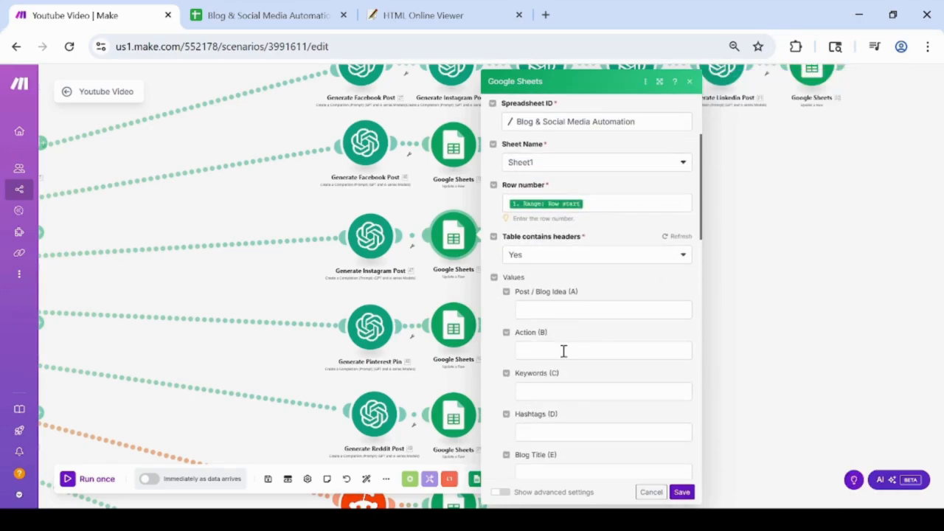
left_click(564, 351)
left_click(266, 15)
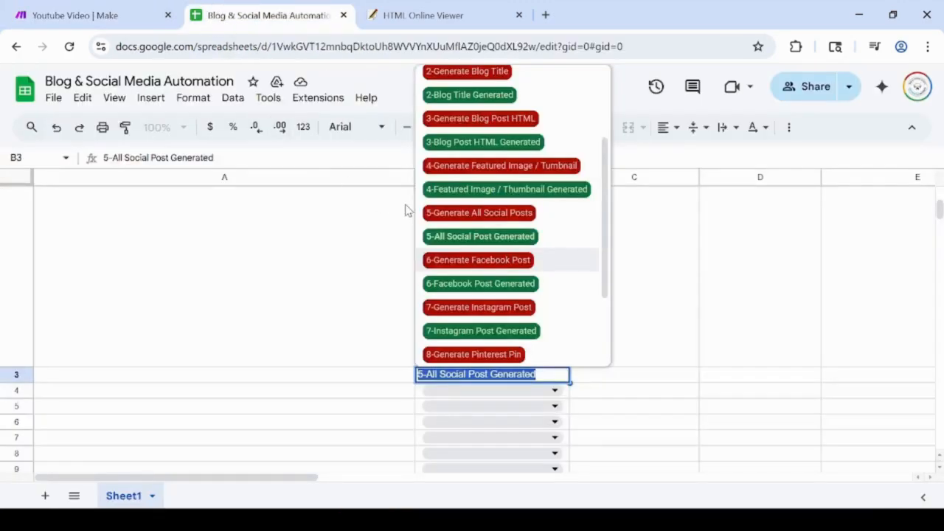
left_click(474, 332)
double_click(464, 376)
key("ctrl+c")
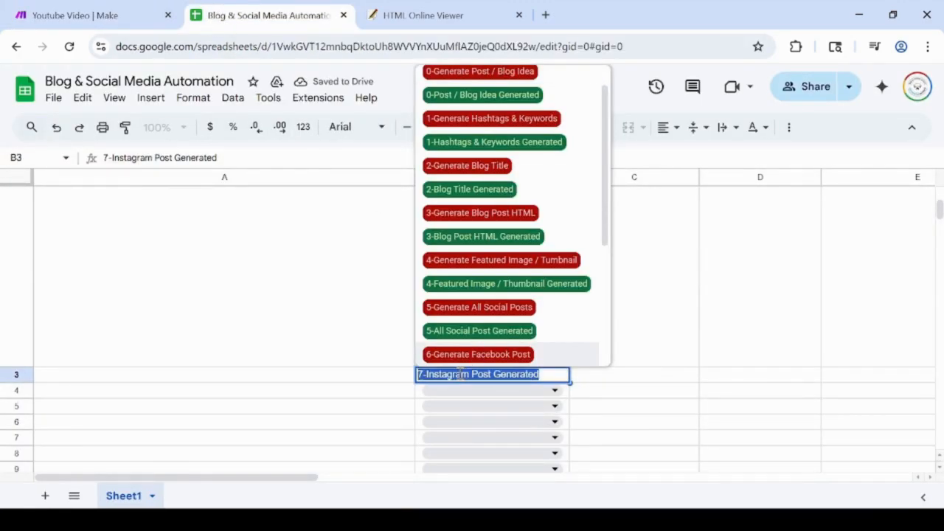
- Back in Make, set Action (B) to 7-Instagram Post Generated and map Instagram (J) to Choices[]: Message.Content from Generate Instagram Post
left_click(82, 15)
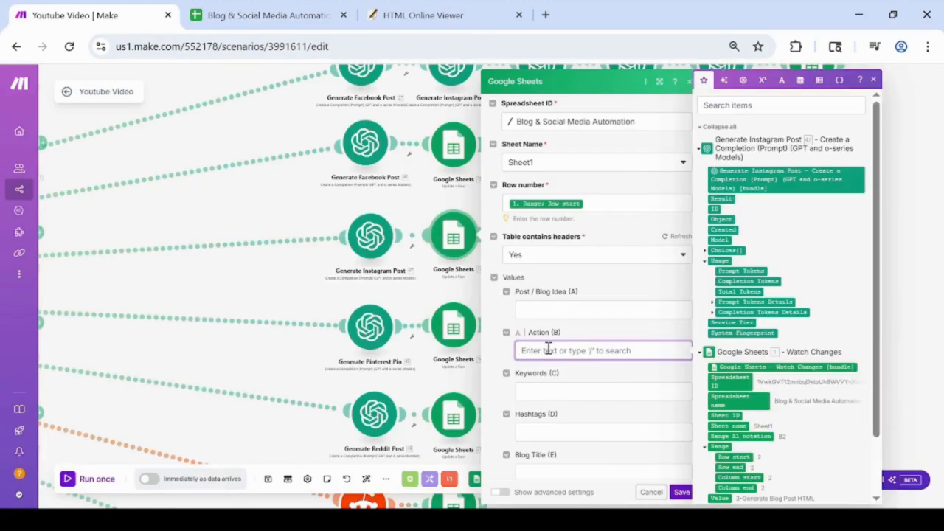
key("ctrl+v")
scroll(549, 383, "down", 2)
scroll(552, 394, "down", 2)
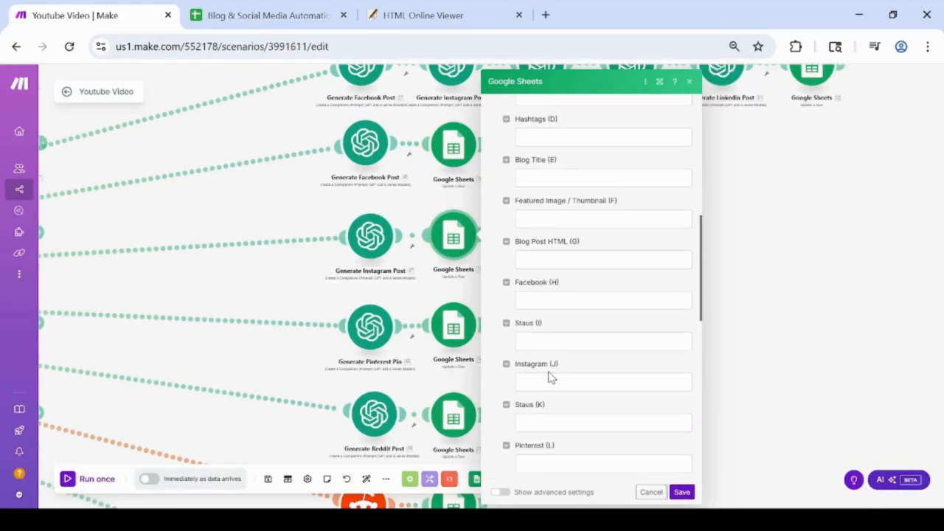
left_click(553, 380)
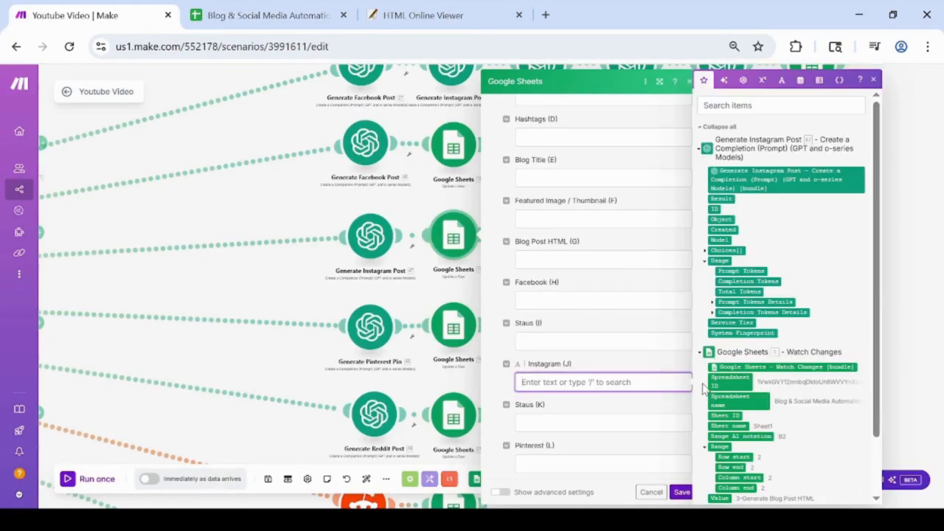
left_click(705, 251)
left_click(713, 303)
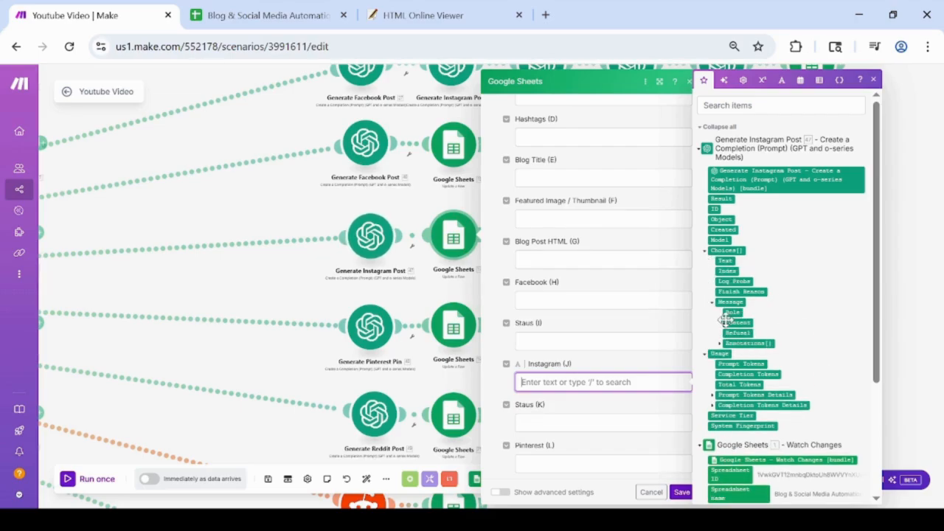
left_click(737, 322)
- Set Staus (K) to Draft and save the Instagram route's Google Sheets module
left_click(539, 422)
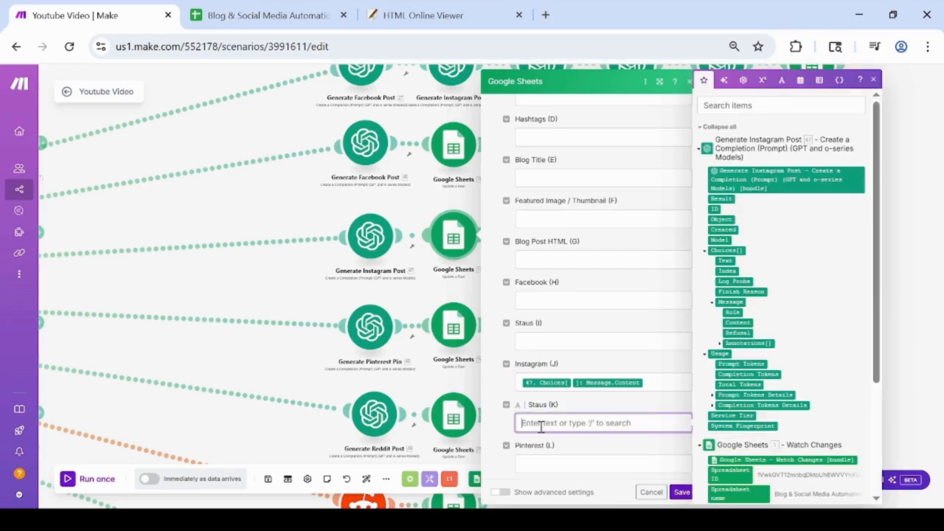
type("Draft")
left_click(674, 489)
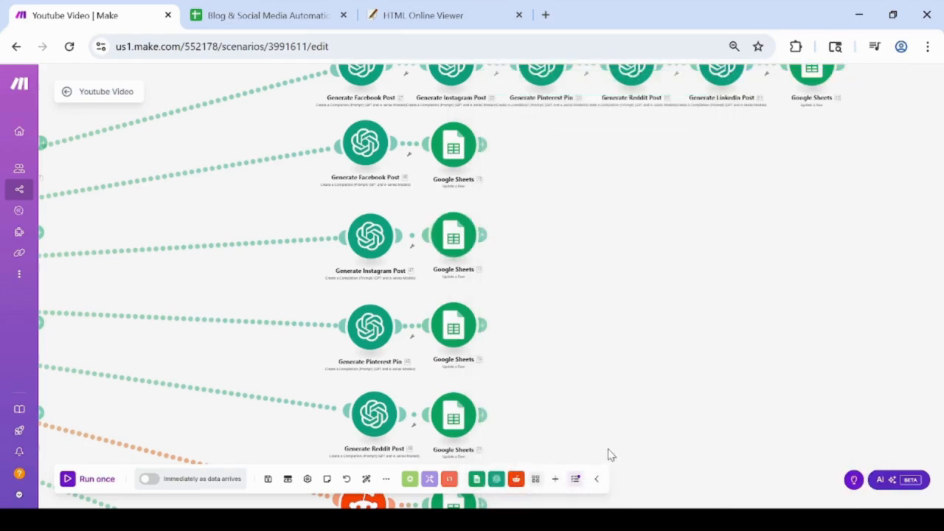
- Point the single Pinterest route's Google Sheets module to Sheet1 of Blog & Social Media Automation in Shared with me
left_click_drag(560, 325, 572, 229)
left_click(462, 227)
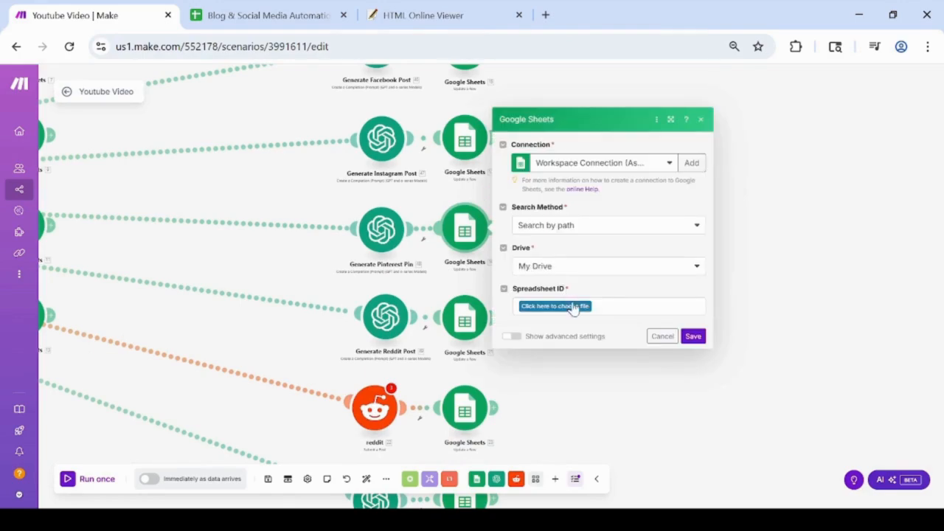
left_click(573, 307)
left_click(594, 273)
left_click(568, 299)
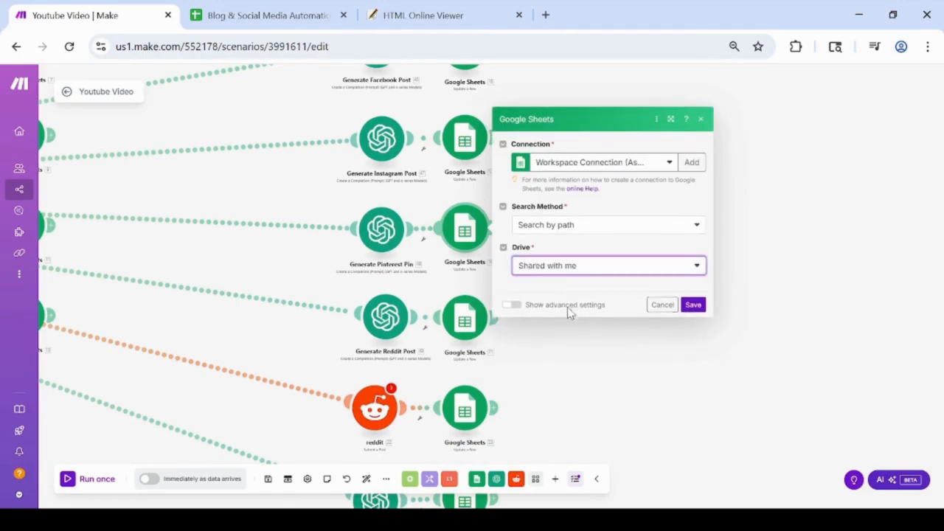
left_click(573, 307)
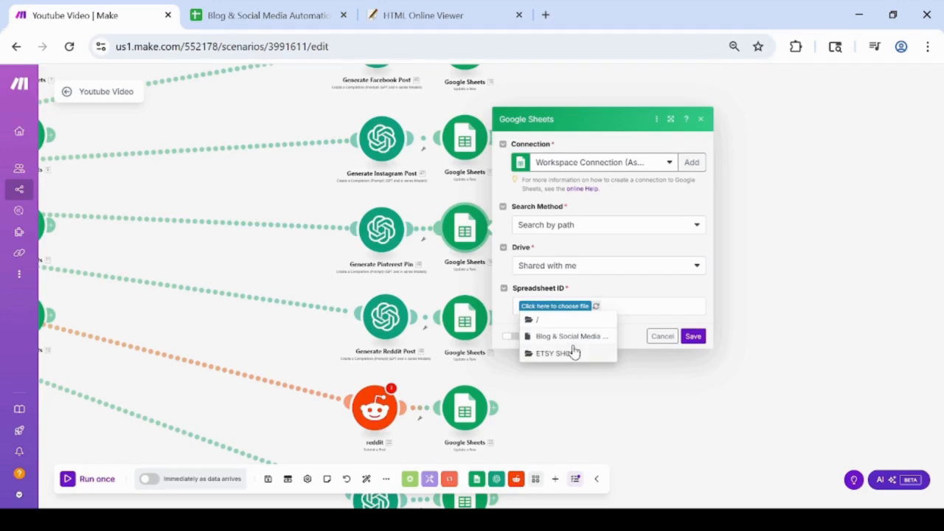
left_click(572, 336)
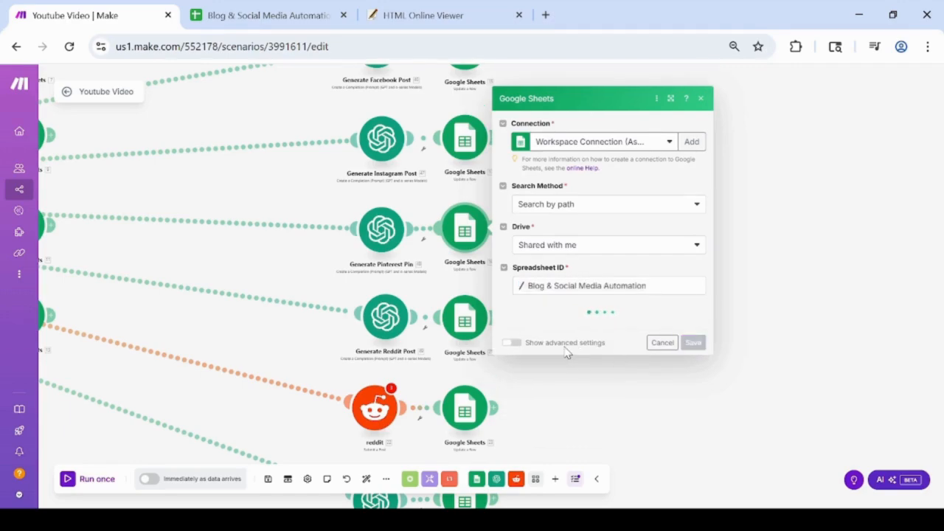
left_click(553, 328)
left_click(558, 344)
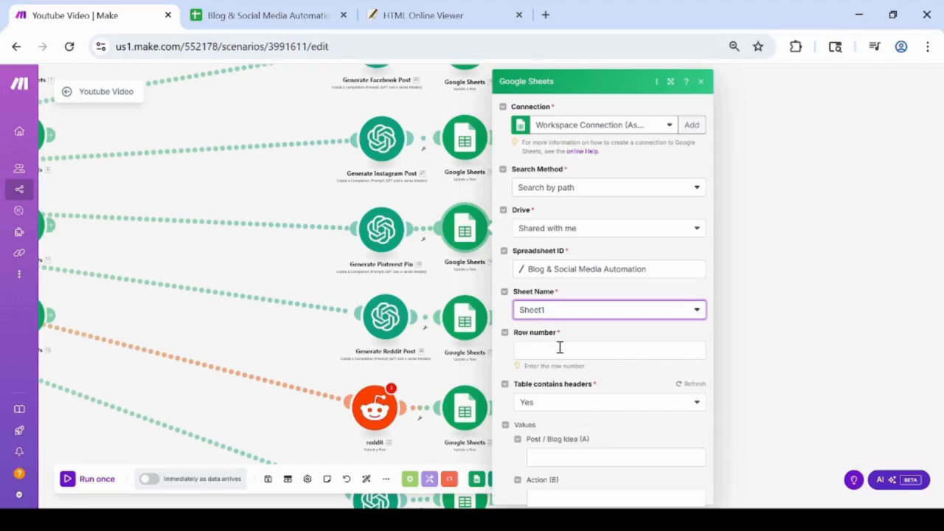
- Map the Pinterest route's Row number to Range: Row start from Watch Changes
left_click(559, 350)
left_click(738, 455)
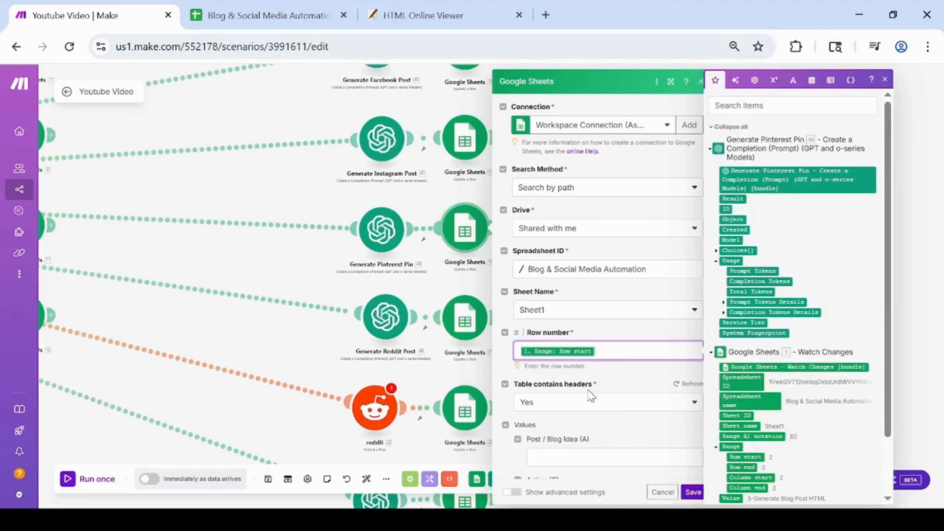
left_click(529, 440)
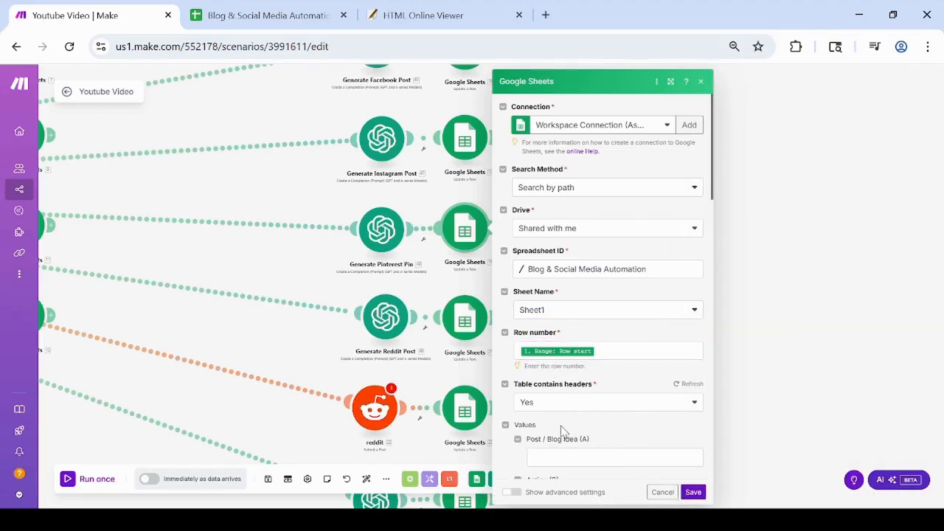
- In the Blog & Social Media Automation sheet, set cell B3 to 8-Generate Pinterest Pin and copy its text
scroll(561, 431, "down", 2)
left_click(556, 353)
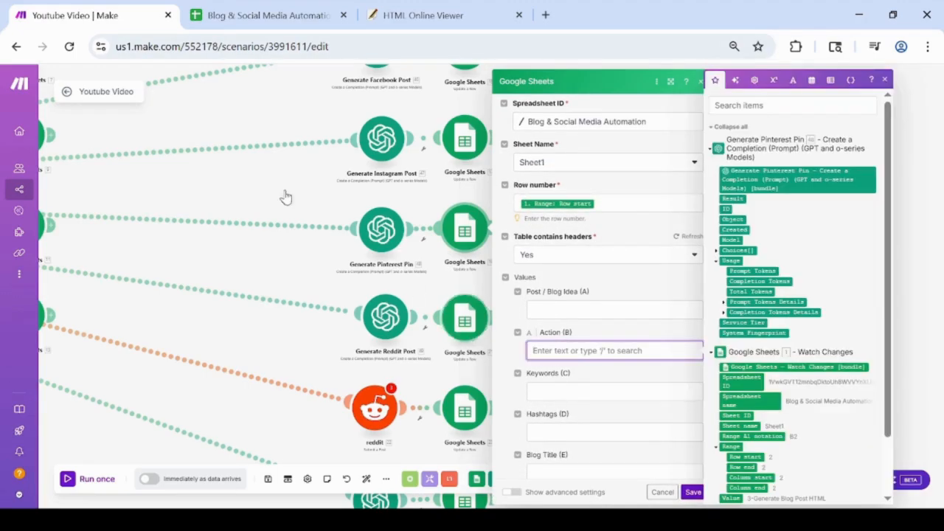
left_click(217, 16)
scroll(496, 312, "down", 4)
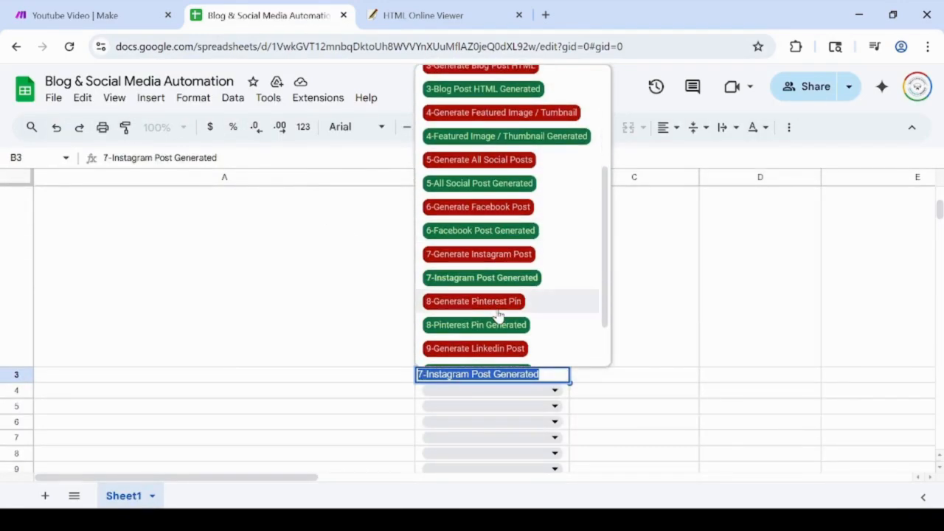
left_click(493, 302)
left_click(481, 376)
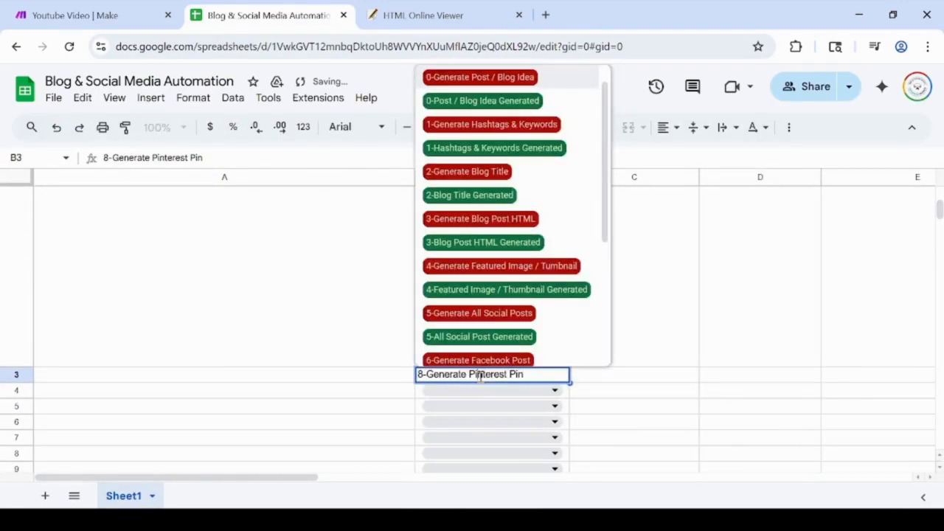
- Back in Make, open the filter on the single Pinterest route and label it Generate Pinterest Pin
left_click(165, 10)
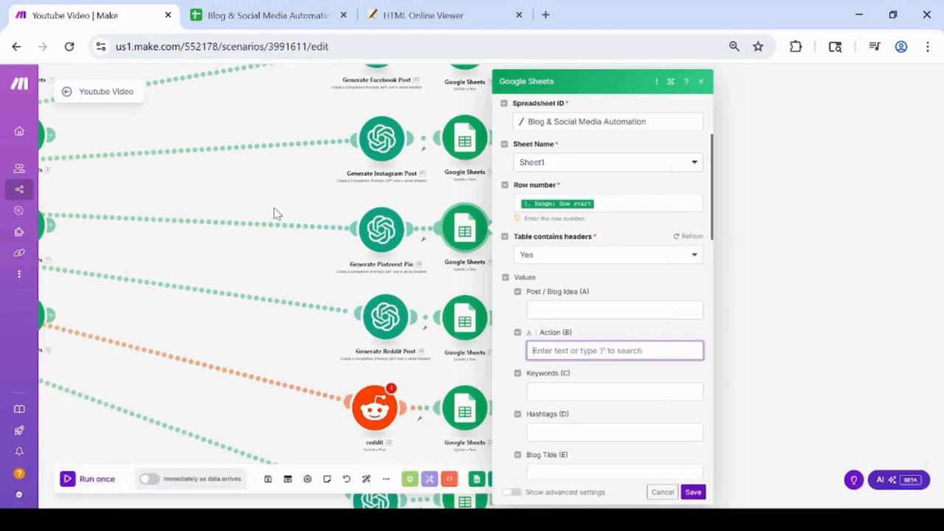
left_click(243, 302)
left_click_drag(264, 331, 381, 357)
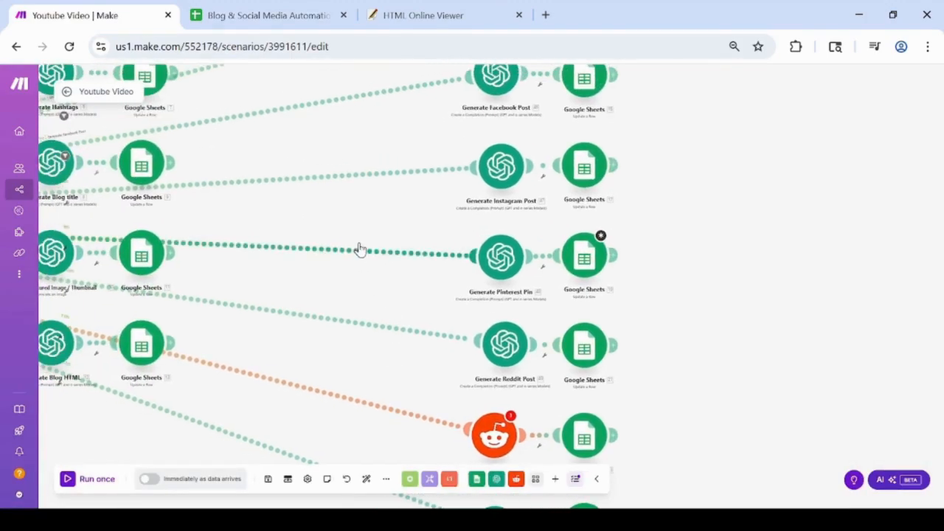
left_click_drag(363, 242, 413, 361)
left_click(401, 372)
left_click(218, 282)
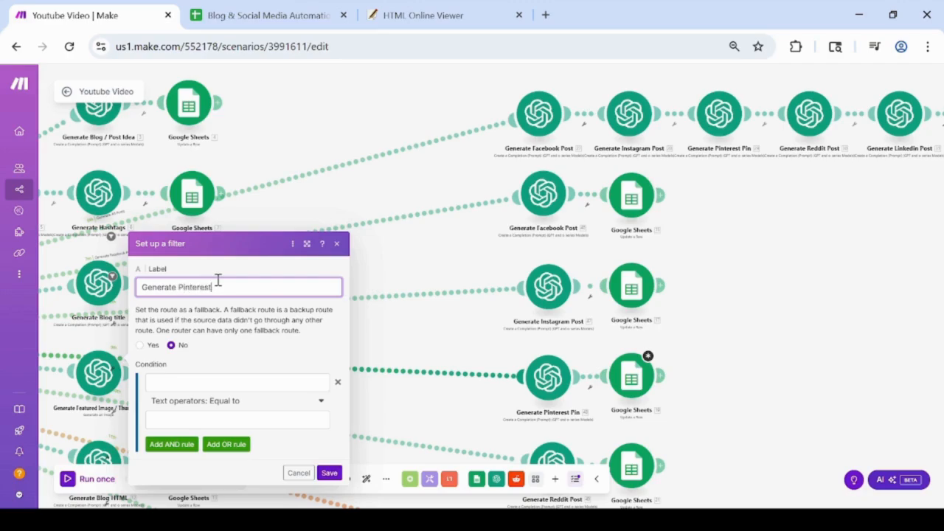
- Set the Pinterest filter's condition to Row values[]: B from Watch Changes equal to 8-Generate Pinterest Pin and save it
left_click(210, 382)
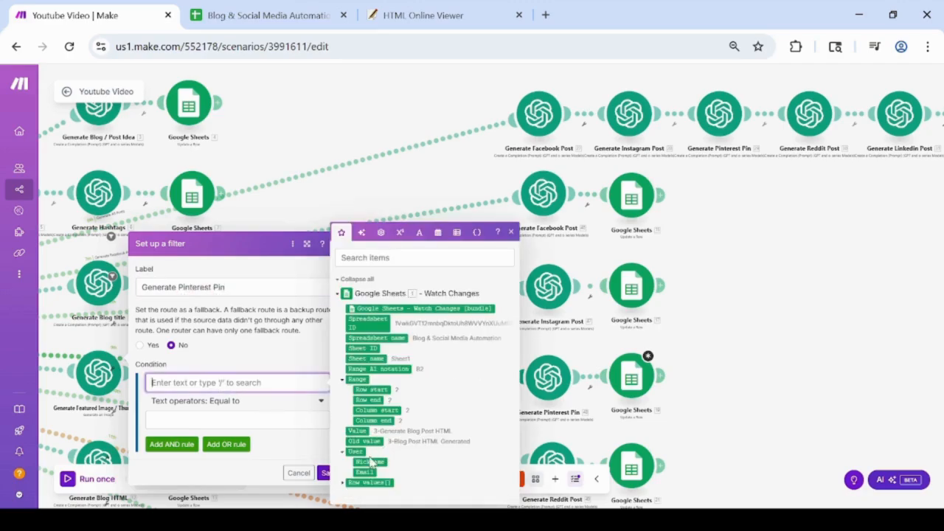
left_click(344, 484)
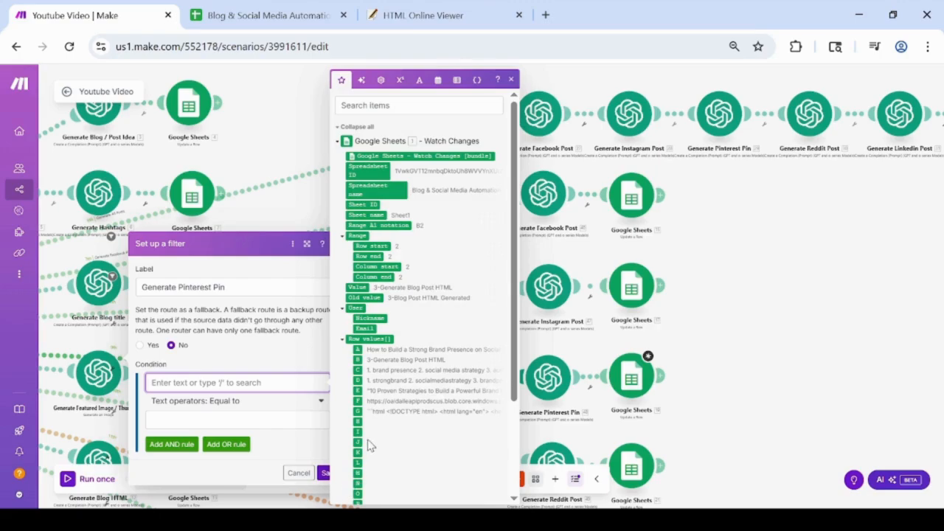
left_click(355, 360)
left_click(249, 417)
type("8-Generate Pinterest Pin")
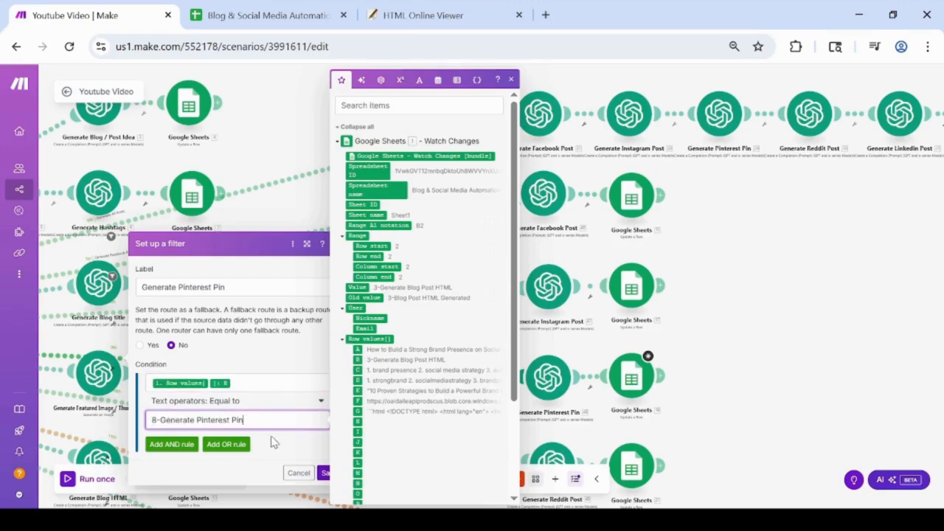
left_click(298, 470)
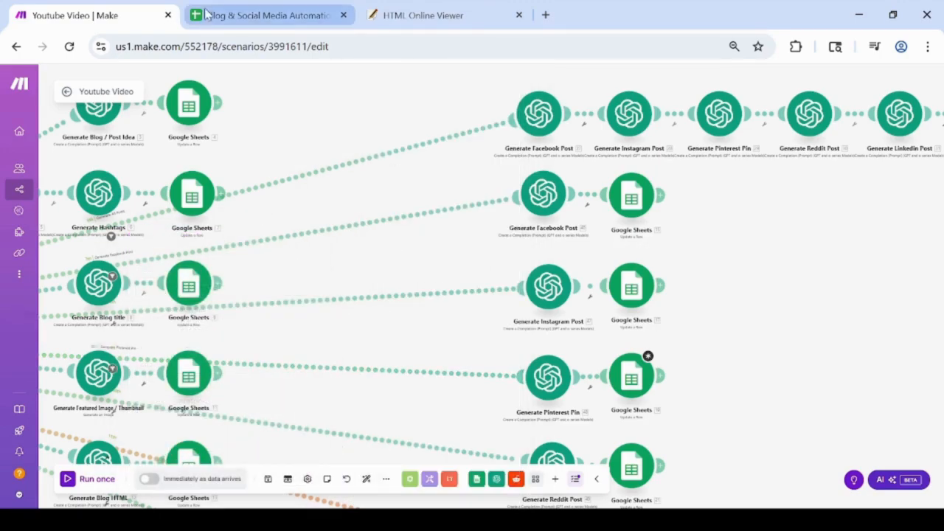
- In the Blog & Social Media Automation sheet, change cell B3 to 8-Pinterest Pin Generated and copy its text
left_click(267, 15)
scroll(483, 330, "down", 3)
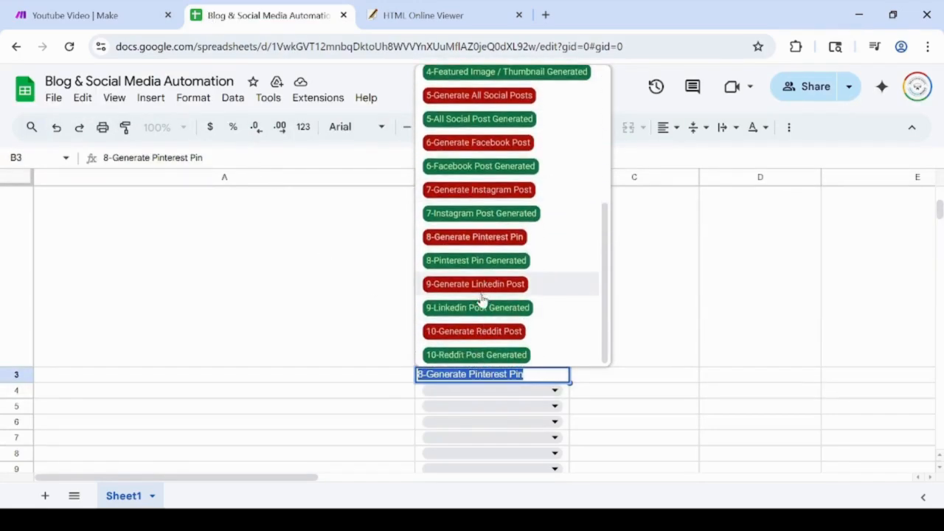
left_click(482, 261)
double_click(474, 375)
key("ctrl+a")
key("ctrl+c")
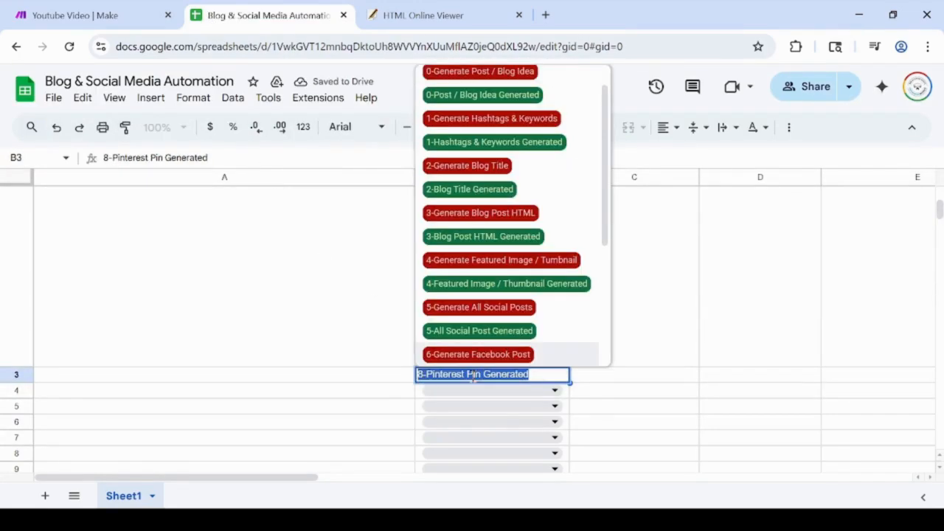
- Back in Make, set Action (B) in the Pinterest route's Google Sheets module to 8-Pinterest Pin Generated
left_click(101, 15)
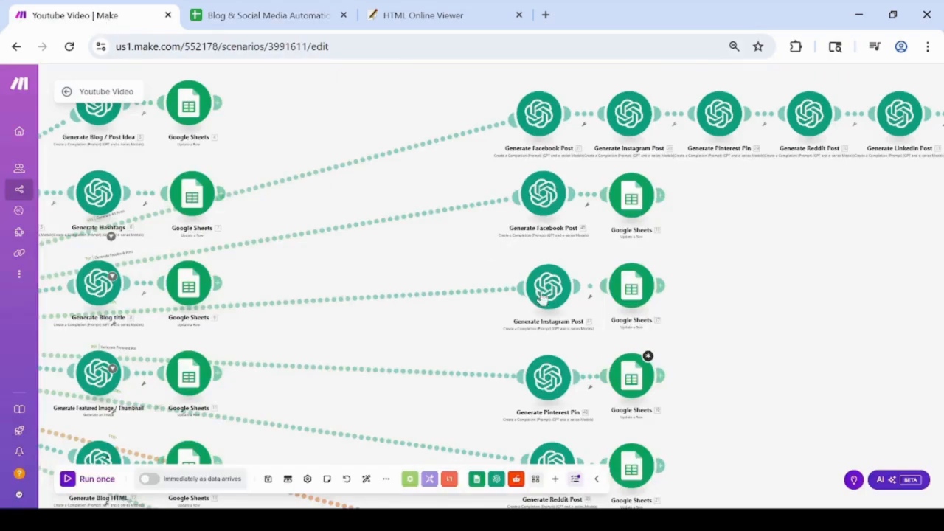
left_click(663, 374)
left_click(650, 404)
left_click(620, 385)
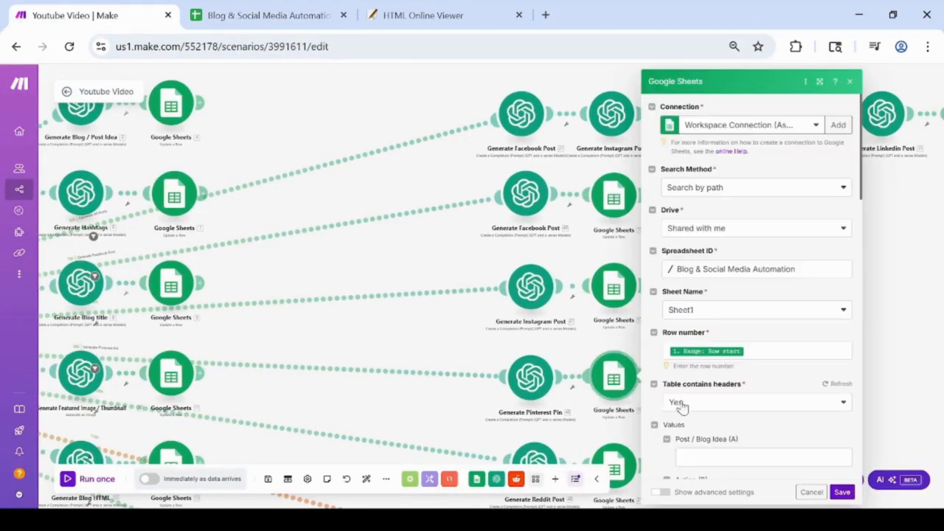
scroll(708, 378, "down", 2)
left_click(727, 352)
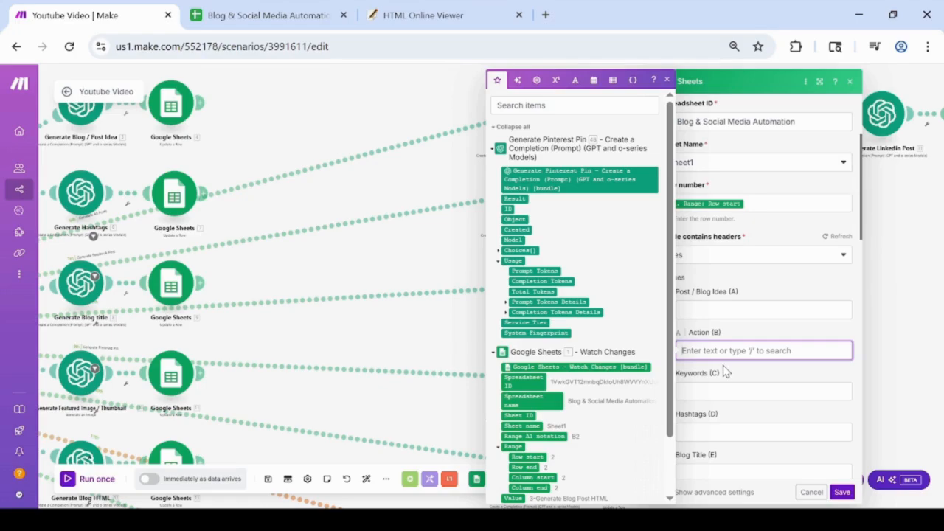
key("ctrl+v")
left_click(720, 403)
- Map Pinterest (L) to Choices[]: Message.Content from Generate Pinterest Pin
scroll(719, 403, "down", 10)
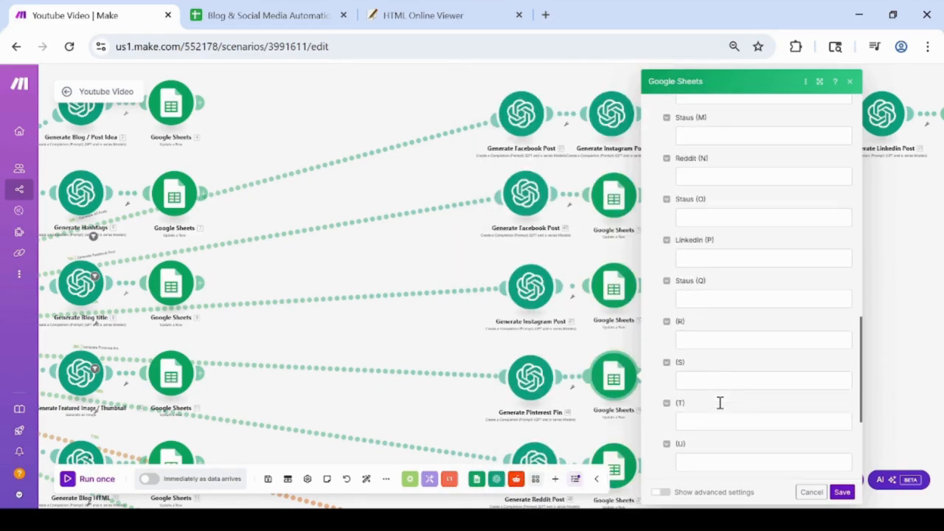
scroll(720, 404, "up", 2)
scroll(719, 403, "up", 1)
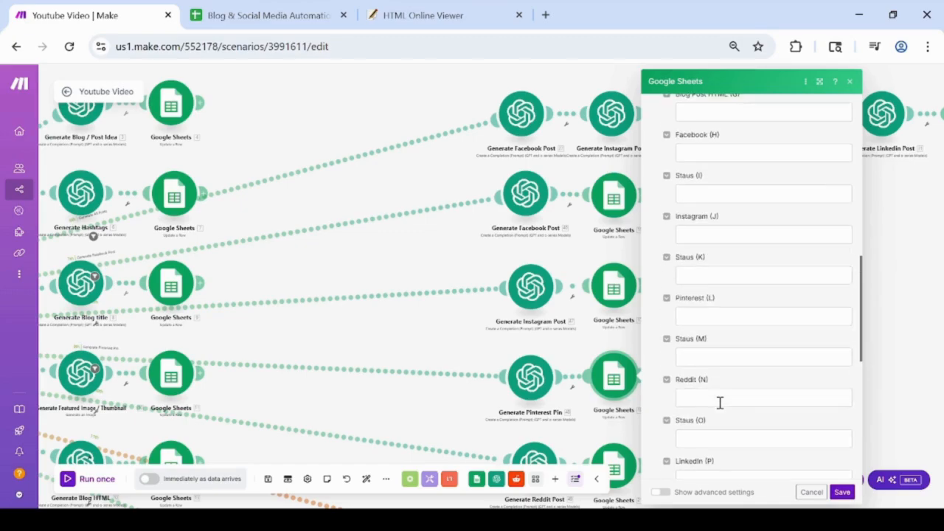
scroll(718, 400, "down", 1)
scroll(712, 339, "up", 1)
left_click(712, 317)
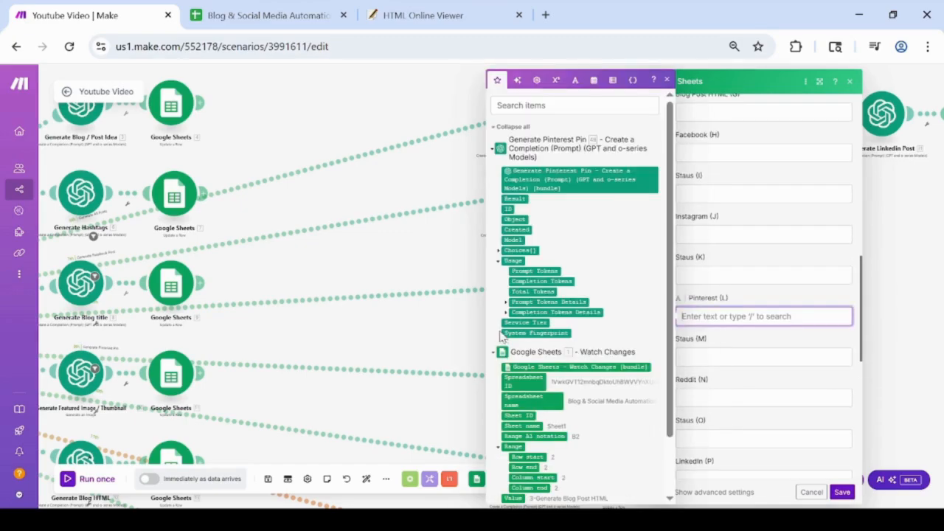
left_click(499, 251)
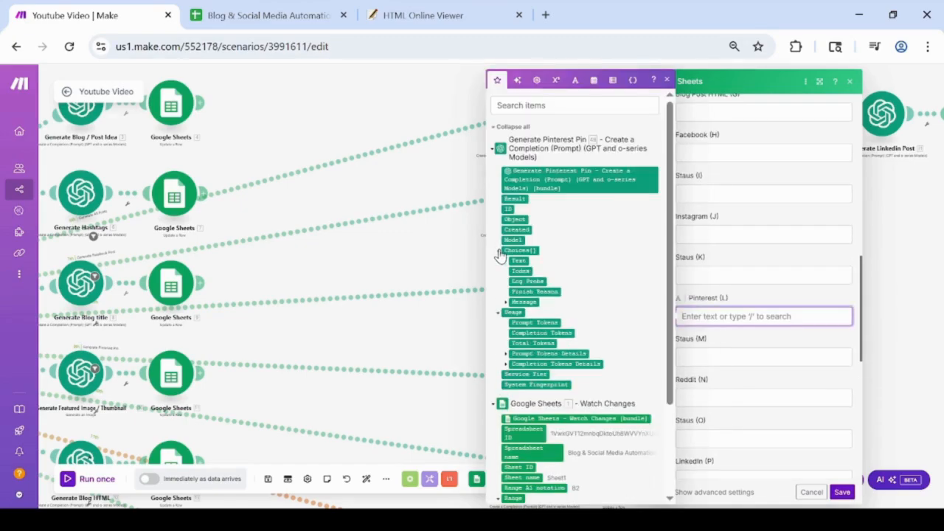
left_click(506, 303)
left_click(525, 323)
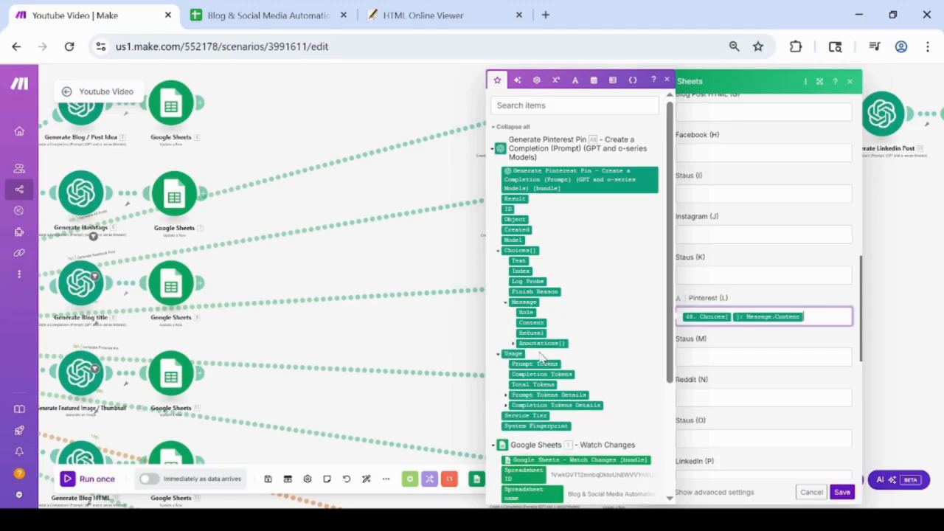
- Set Staus (M) to Draft and save the Pinterest route's Google Sheets module
left_click(745, 358)
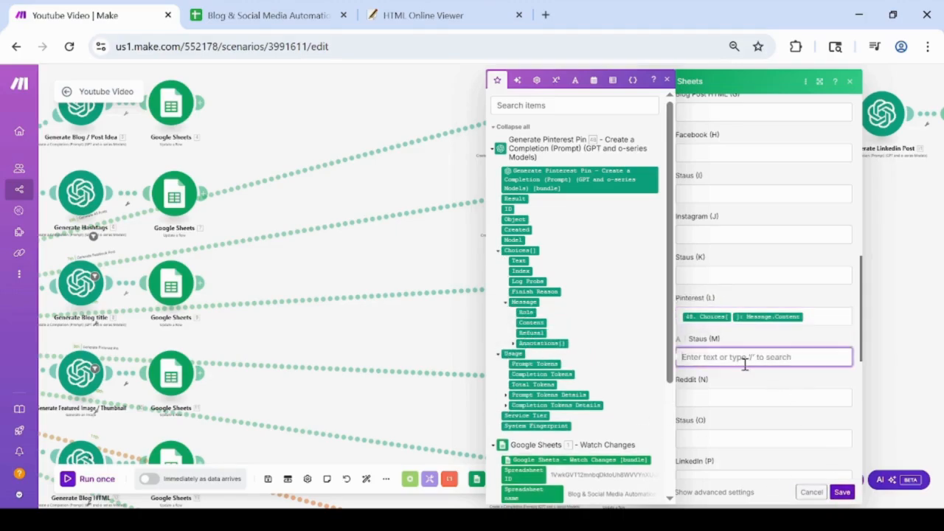
type("Draft")
left_click(856, 418)
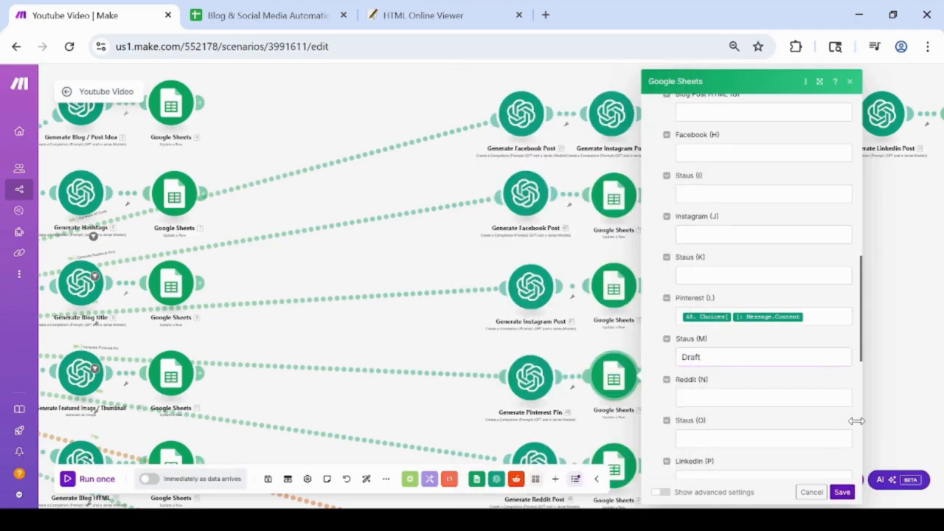
left_click(843, 492)
left_click_drag(749, 424, 723, 179)
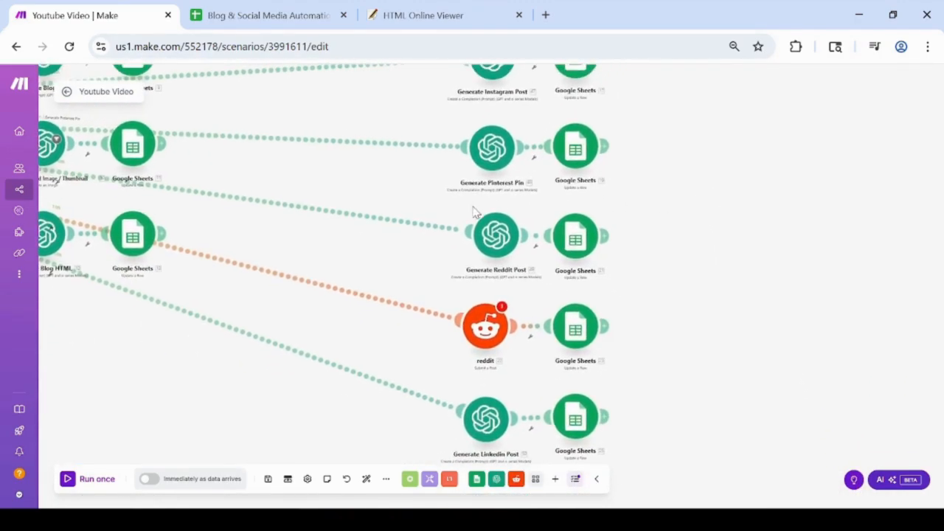
left_click(493, 237)
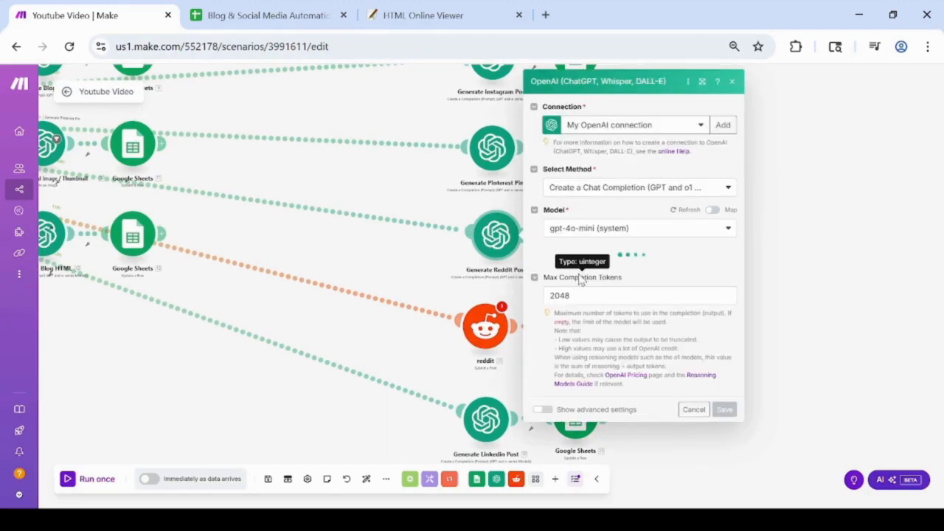
left_click(795, 332)
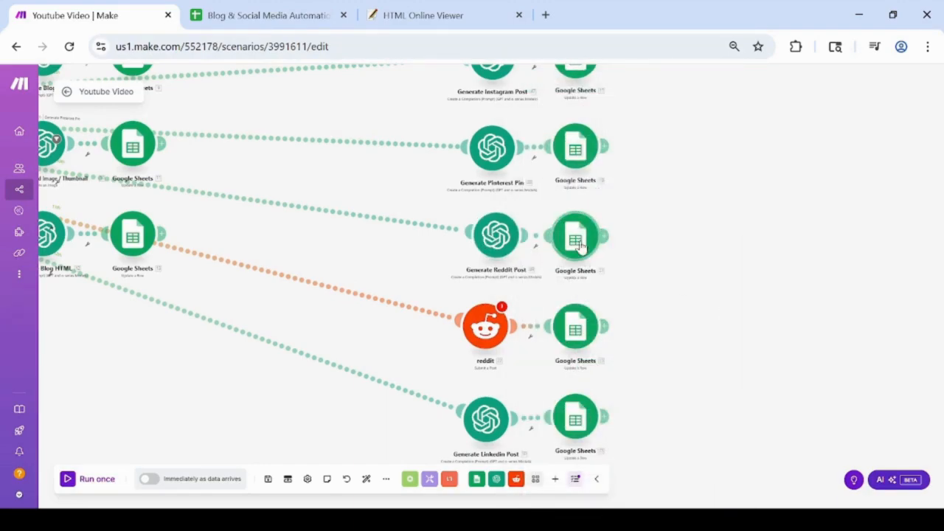
left_click(601, 241)
- Label the single Reddit route's filter Generate Reddit post and map its condition field to Row values[]: B from Watch Changes
left_click(391, 226)
left_click(156, 123)
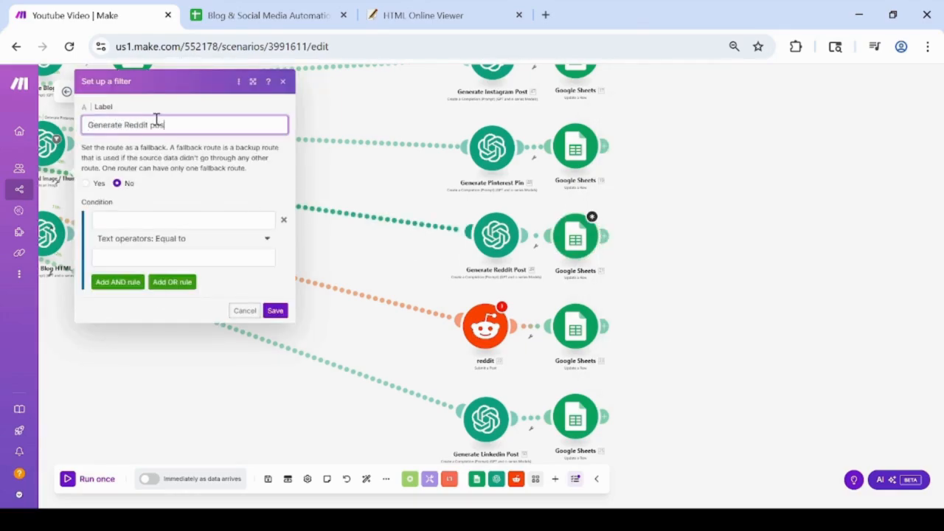
left_click(152, 220)
left_click(288, 341)
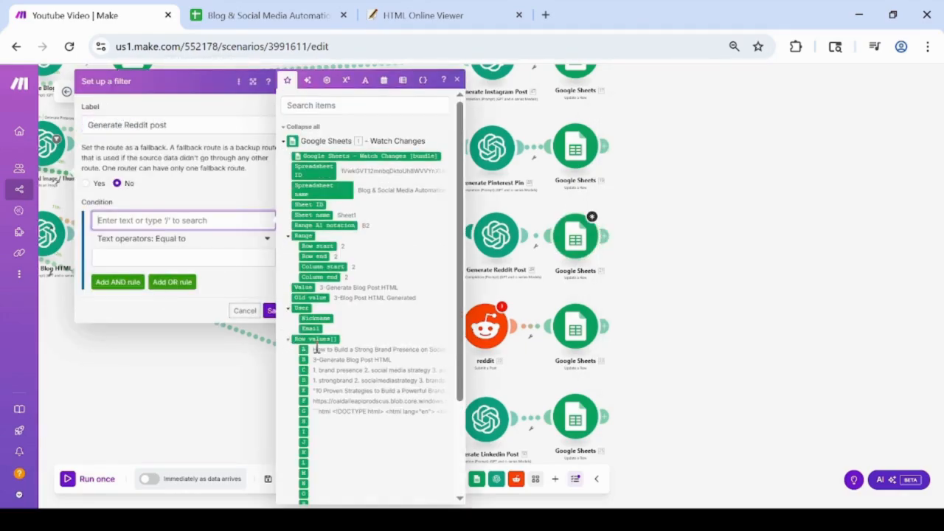
left_click(304, 359)
- In the Blog & Social Media Automation sheet, set cell B3 to 10-Generate Reddit Post and copy its text
left_click(267, 15)
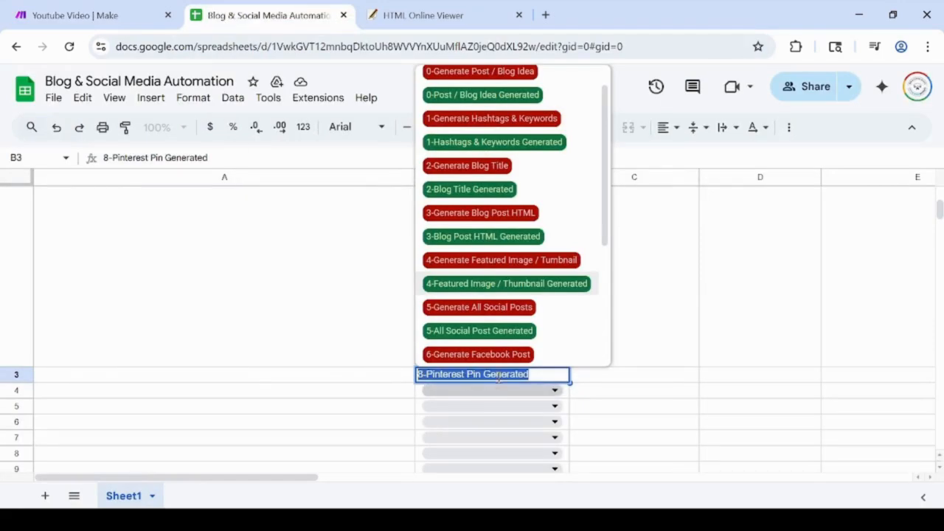
scroll(528, 321, "down", 3)
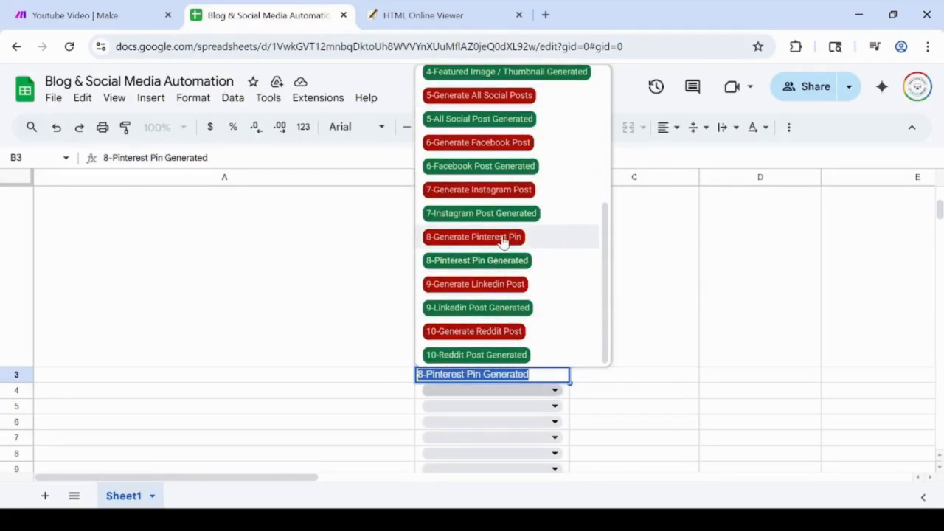
left_click(477, 333)
key("Return")
key("ctrl+a")
key("ctrl+c")
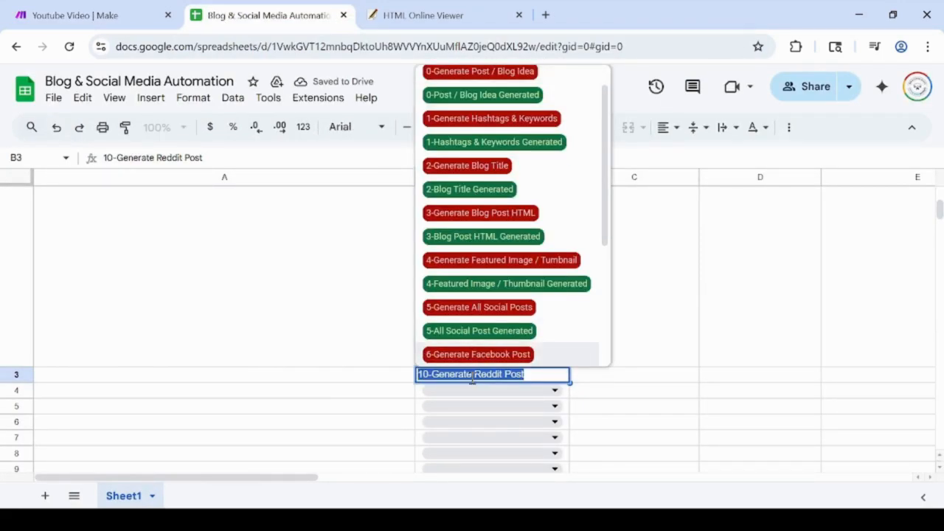
- Back in Make, set the Reddit filter's comparison value to 10-Generate Reddit Post and save the filter
left_click(120, 6)
left_click(142, 256)
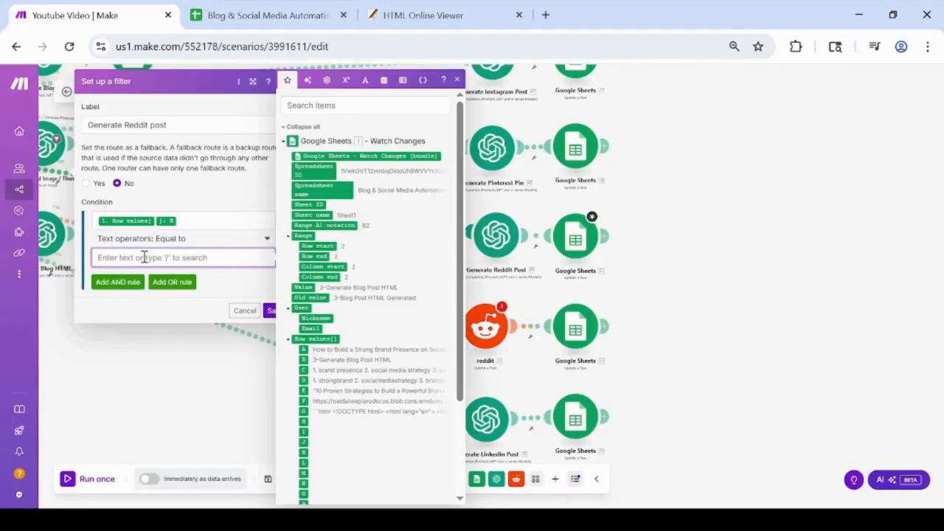
key("ctrl+v")
left_click(270, 312)
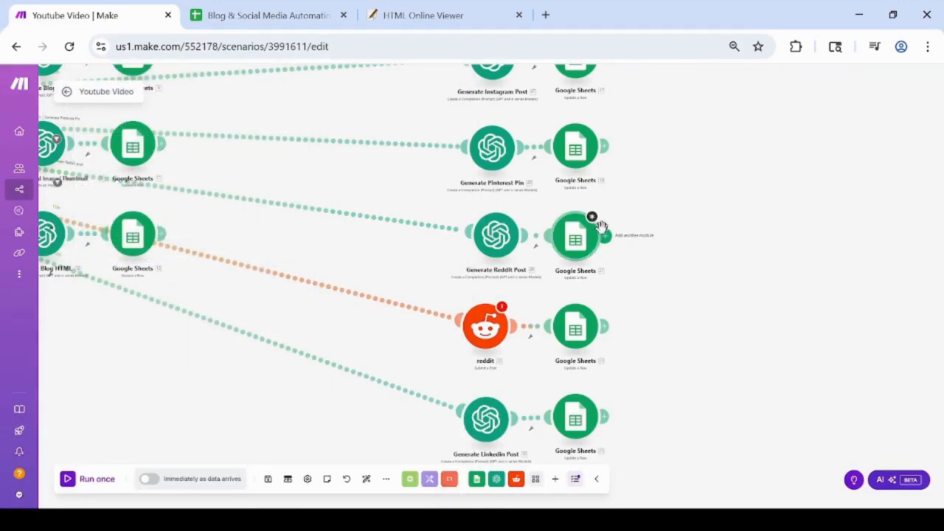
- In the Reddit route's Google Sheets module, choose the Blog & Social Media Automation file from Shared with me and select Sheet1
left_click(579, 238)
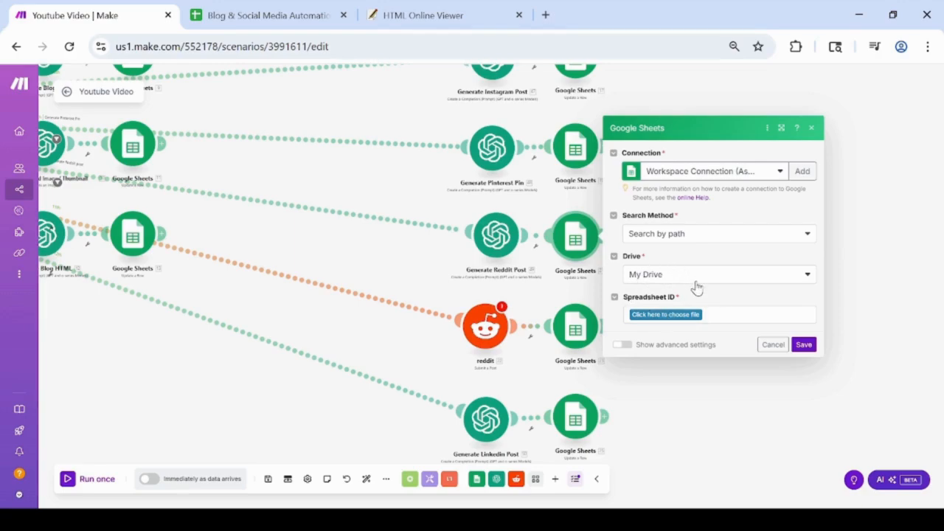
left_click(679, 274)
left_click(639, 312)
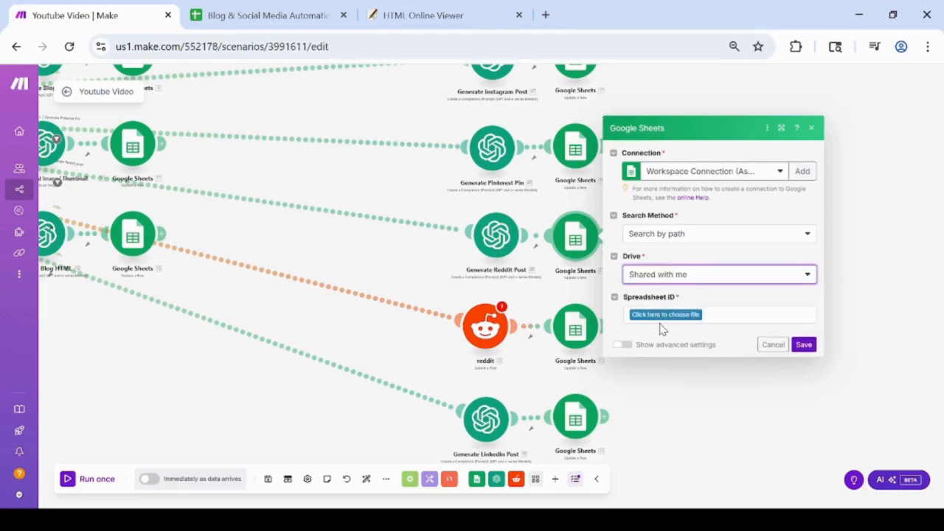
left_click(657, 315)
left_click(656, 344)
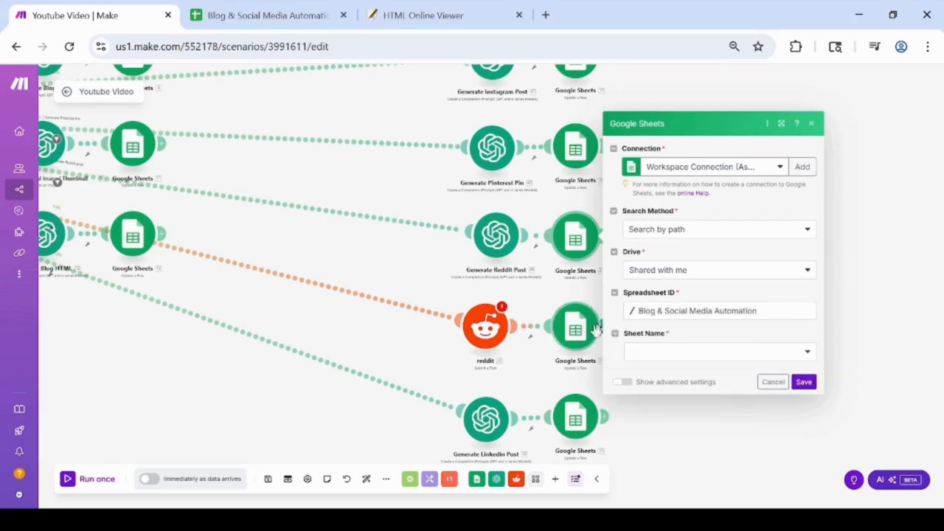
left_click(632, 333)
left_click(649, 350)
- Map the Reddit module's row number to Range: Row start from Watch Changes
left_click(652, 350)
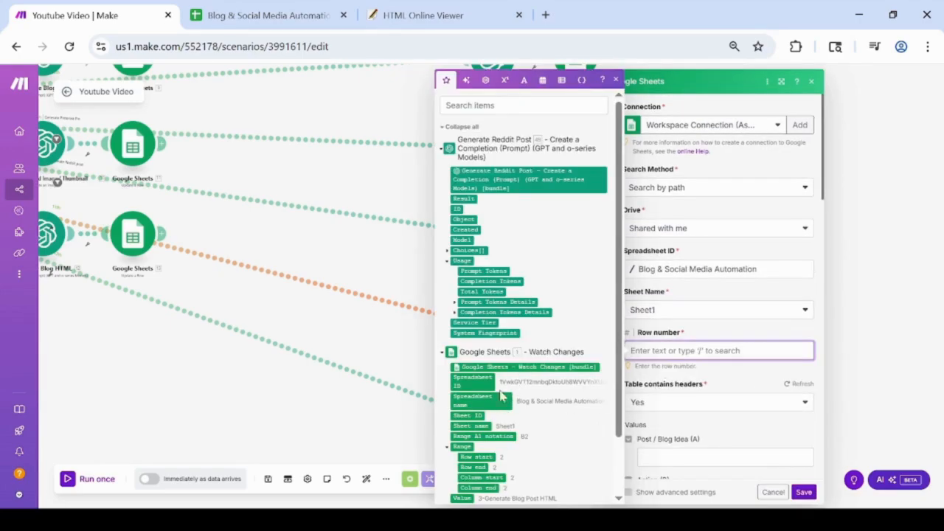
left_click(476, 457)
left_click(712, 430)
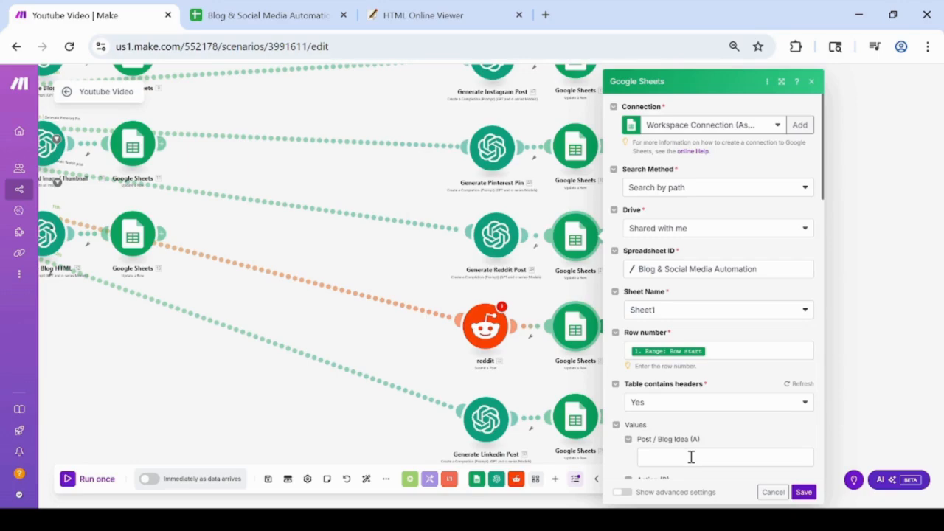
- Map the Reddit (N) column to the Message Content under Choices[] of Generate Reddit Post
scroll(691, 458, "down", 2)
scroll(660, 373, "down", 5)
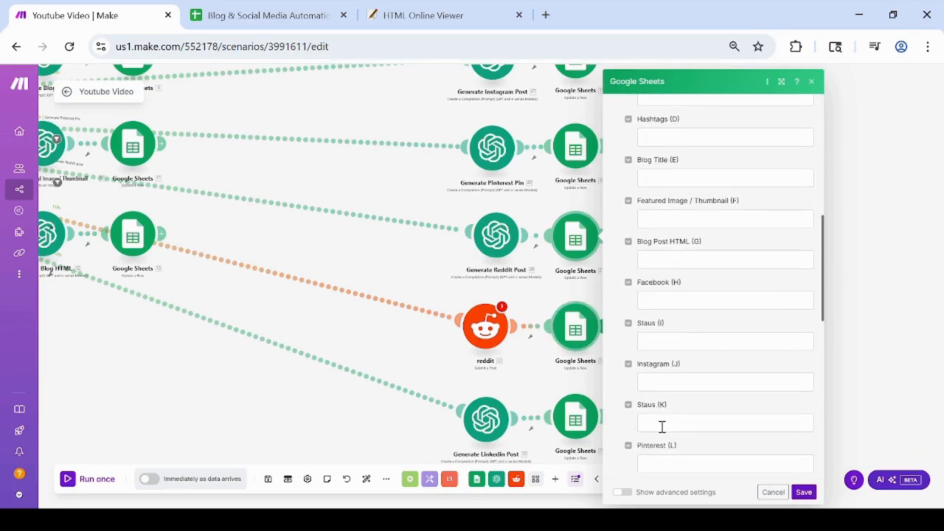
scroll(671, 417, "down", 3)
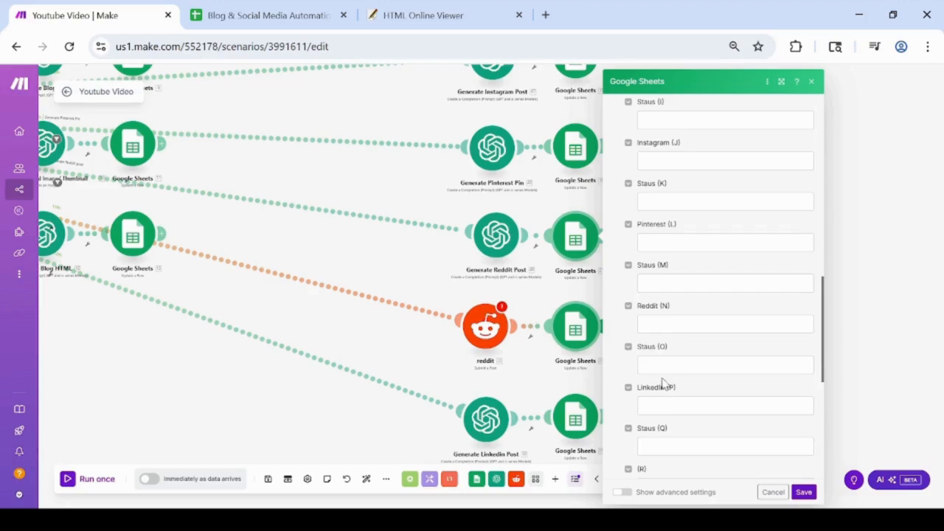
left_click(664, 325)
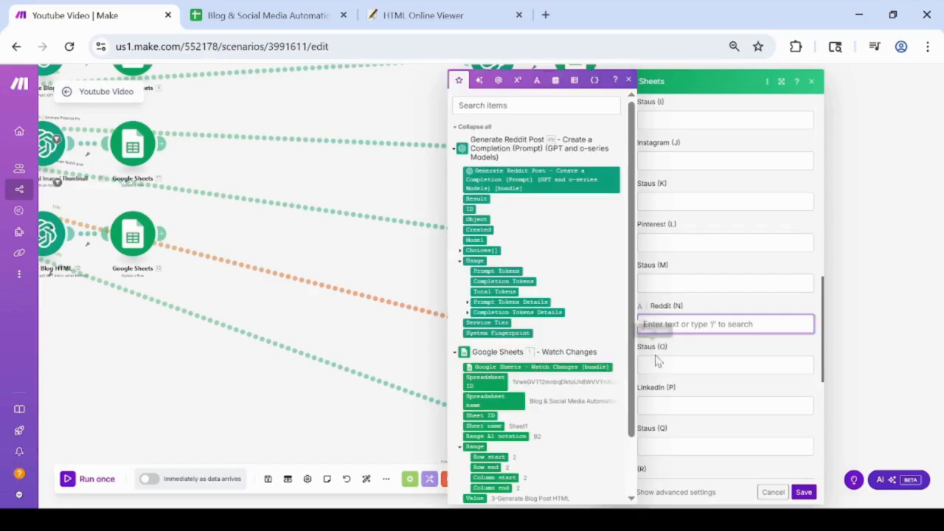
left_click(460, 252)
left_click(467, 303)
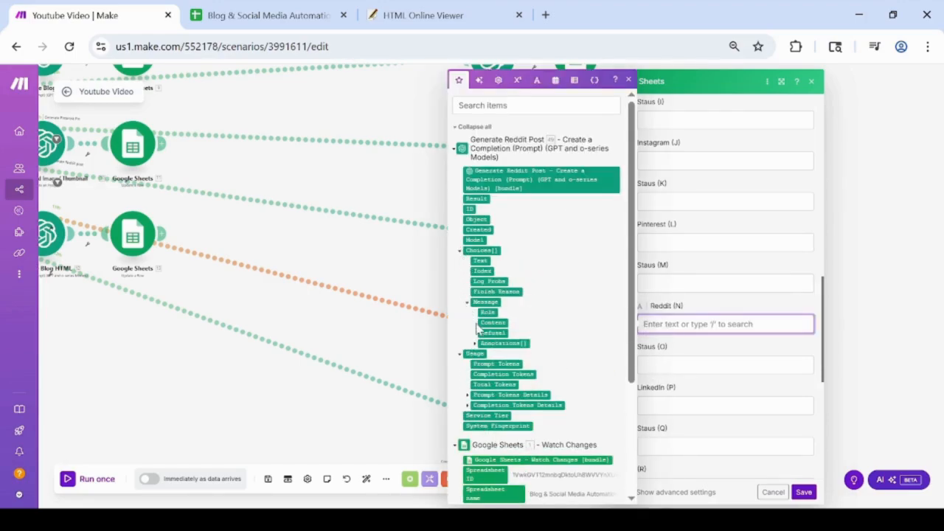
left_click(487, 323)
- Set Staus (O) to Draft and save the Reddit route's Google Sheets module
left_click(680, 363)
type("Draft")
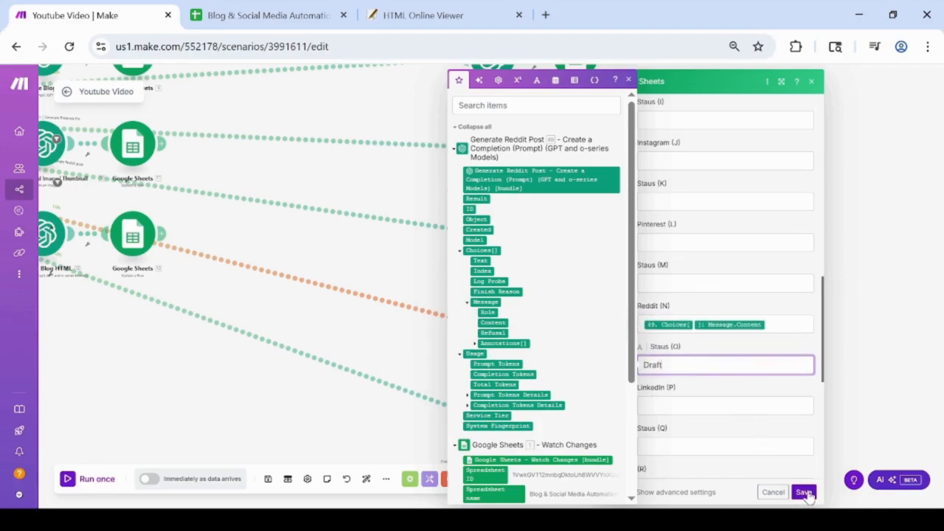
left_click(804, 493)
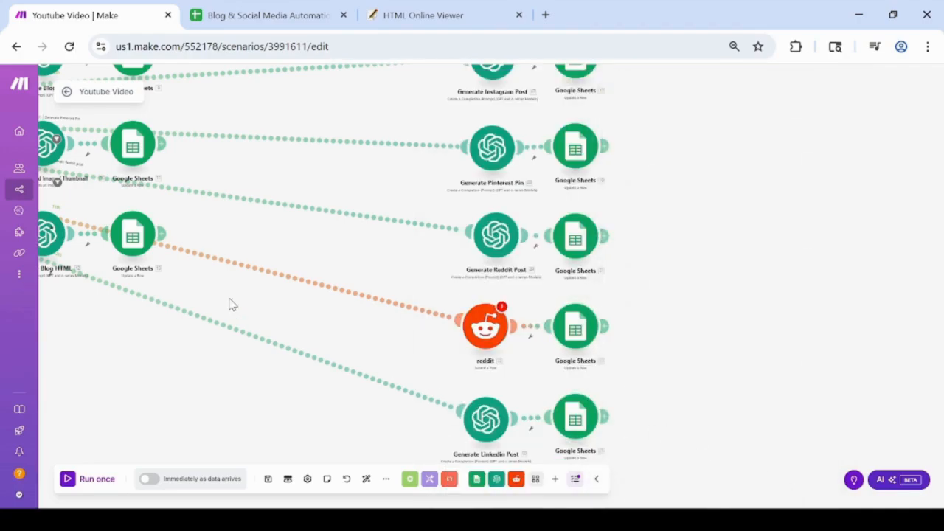
- In the Blog & Social Media Automation sheet, set cell B3 to 9-Generate Linkedin Post and copy its text
left_click(217, 15)
scroll(491, 328, "down", 5)
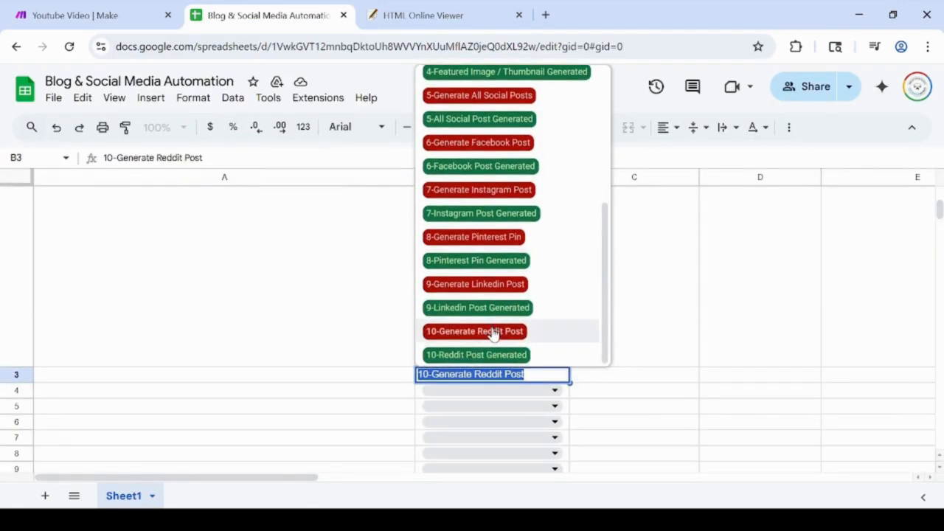
left_click(487, 285)
double_click(465, 382)
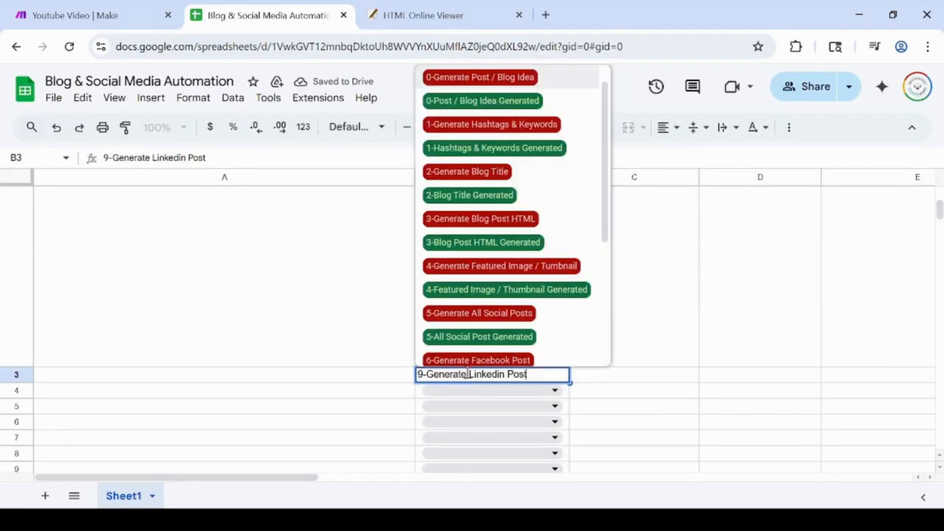
scroll(483, 351, "down", 5)
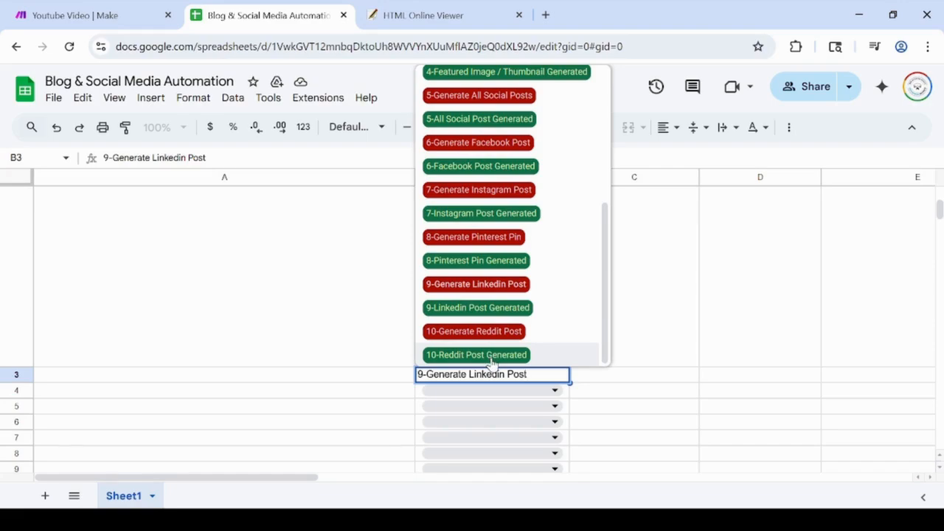
triple_click(487, 374)
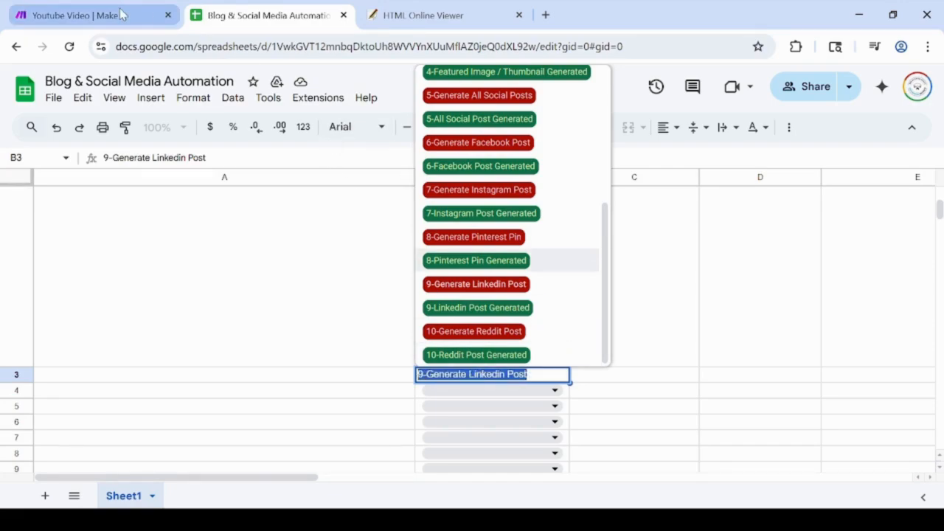
- Back in Make, label the LinkedIn route's filter Generate Linkedin Post and map its condition field from Row values[] of Watch Changes
left_click(121, 15)
left_click(276, 345)
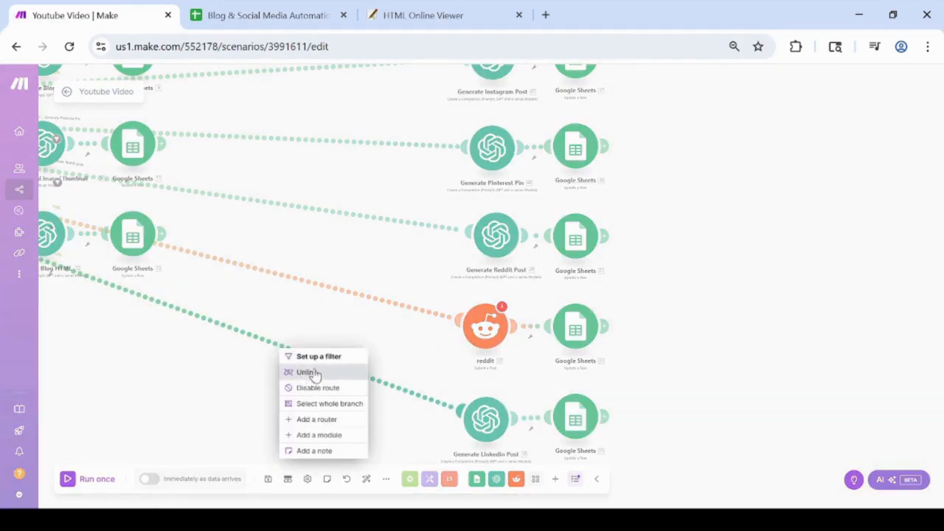
left_click(308, 356)
left_click(190, 192)
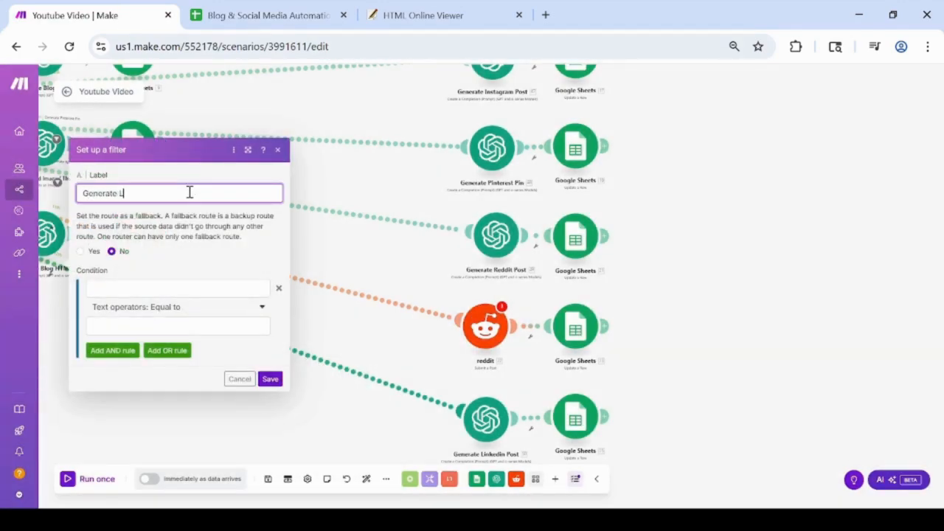
left_click(138, 289)
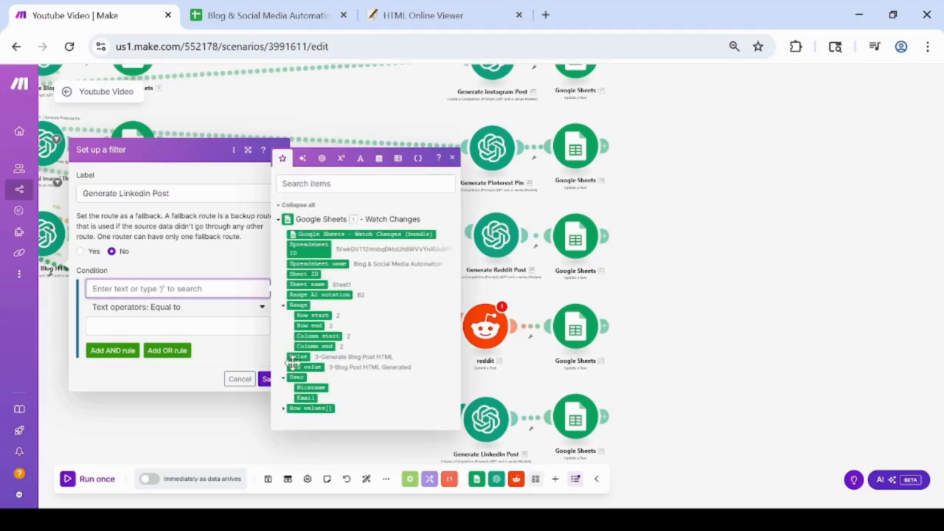
left_click(285, 409)
left_click_drag(300, 360, 148, 289)
- Set the LinkedIn filter's comparison value to 9-Generate Linkedin Post and save the filter
left_click(226, 327)
type("9-Generate Linkedin Post")
left_click(264, 379)
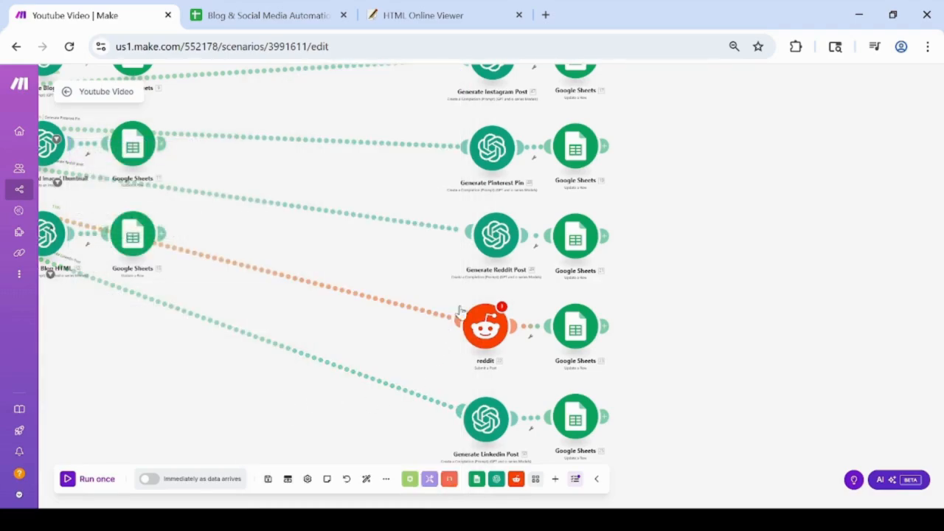
- Reopen the settings of the Google Sheets module after Generate Reddit Post at its Action (B) field
left_click(406, 228)
left_click(571, 238)
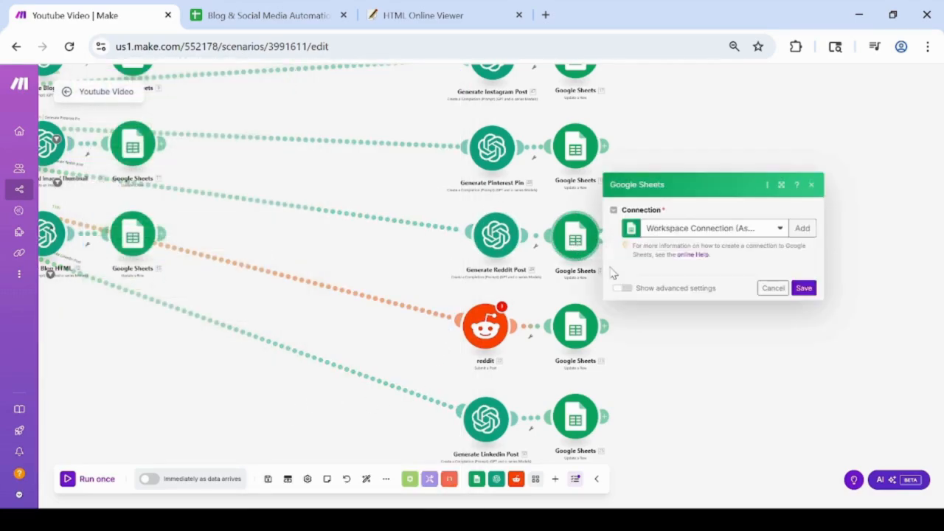
scroll(689, 336, "down", 2)
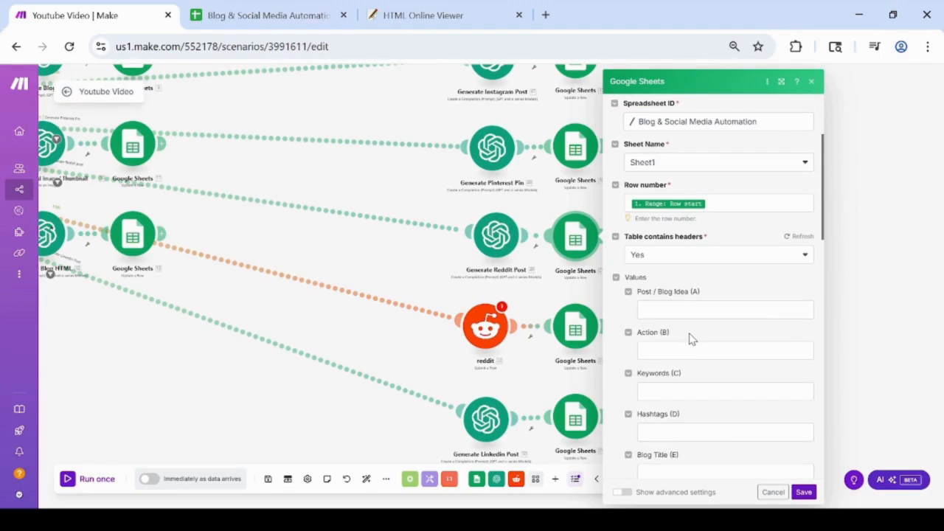
scroll(688, 339, "down", 2)
- In the Blog & Social Media Automation sheet, set cell B3 to 10-Reddit Post Generated and copy its text
left_click(236, 15)
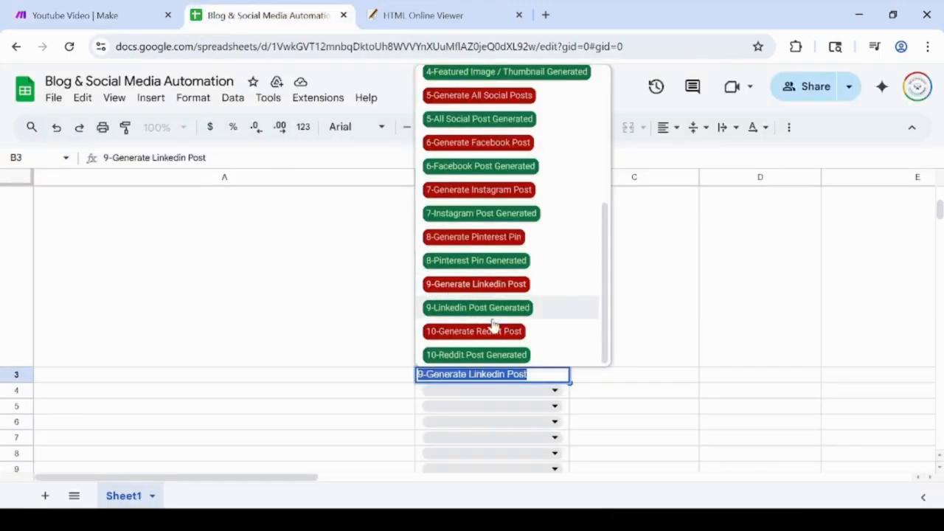
left_click(504, 354)
left_click(483, 376)
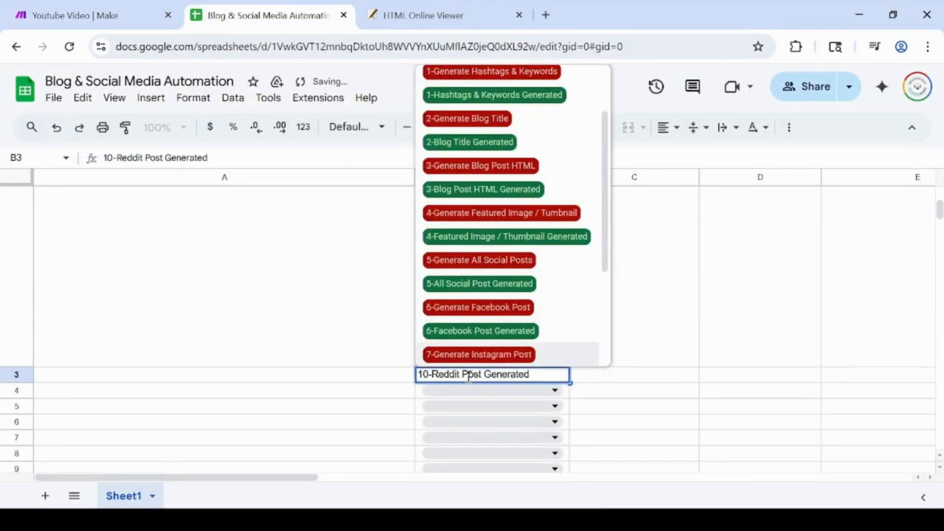
- Back in Make, set Action (B) to 10-Reddit Post Generated and save the Reddit route's Google Sheets module
left_click(81, 15)
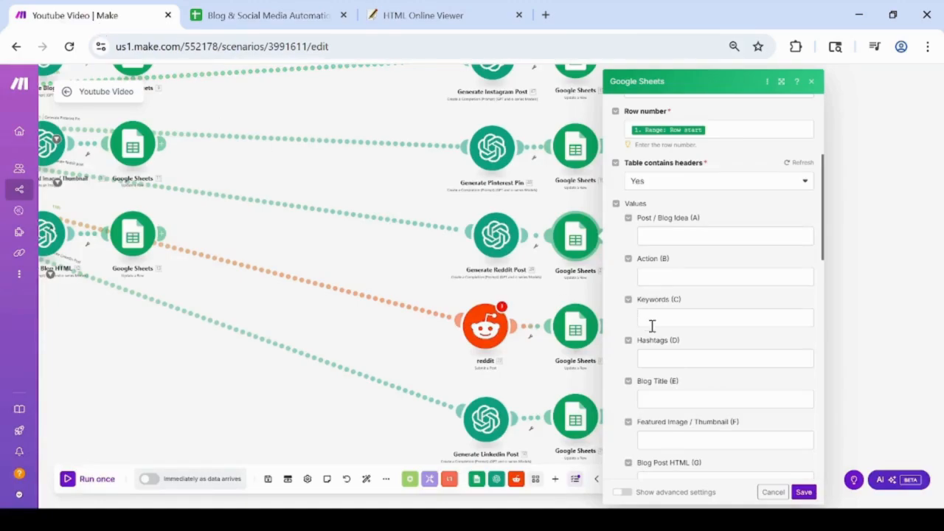
left_click(697, 270)
scroll(710, 337, "down", 6)
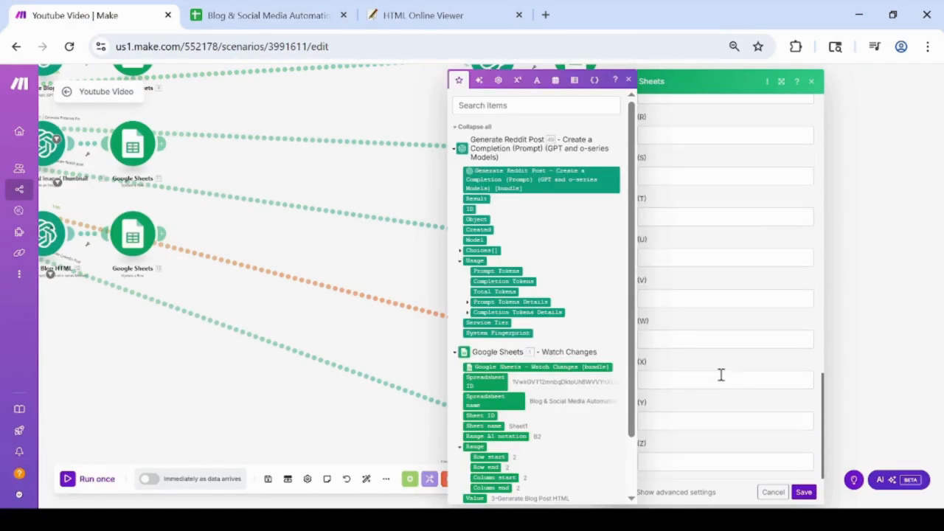
left_click(725, 370)
scroll(694, 395, "down", 3)
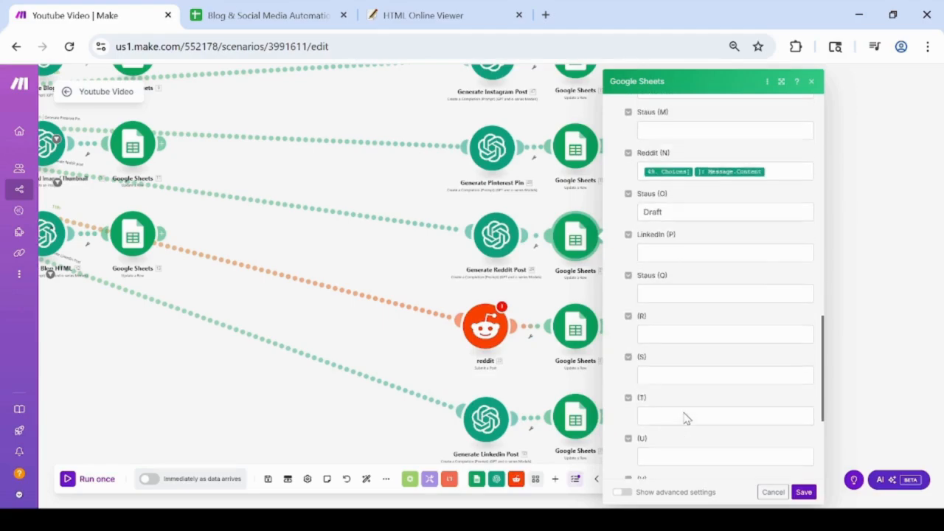
scroll(685, 417, "up", 3)
scroll(684, 413, "down", 2)
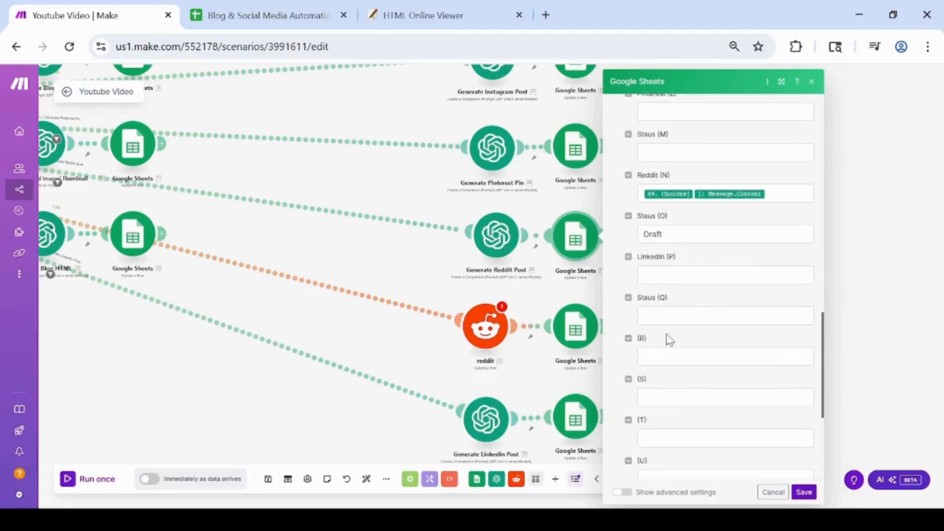
scroll(668, 339, "up", 1)
left_click(804, 491)
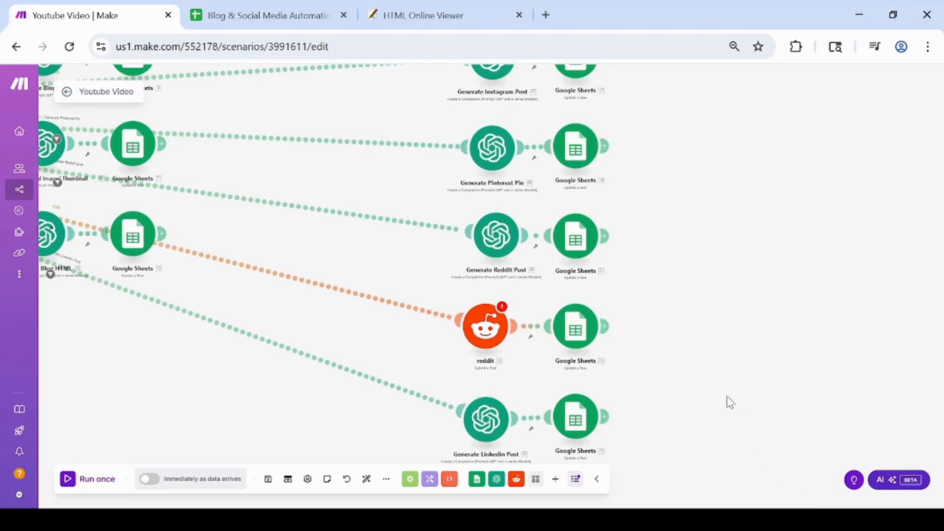
- In the LinkedIn route's Google Sheets module, choose the Blog & Social Media Automation file from Shared with me and select Sheet1
left_click_drag(727, 401, 734, 317)
left_click(583, 337)
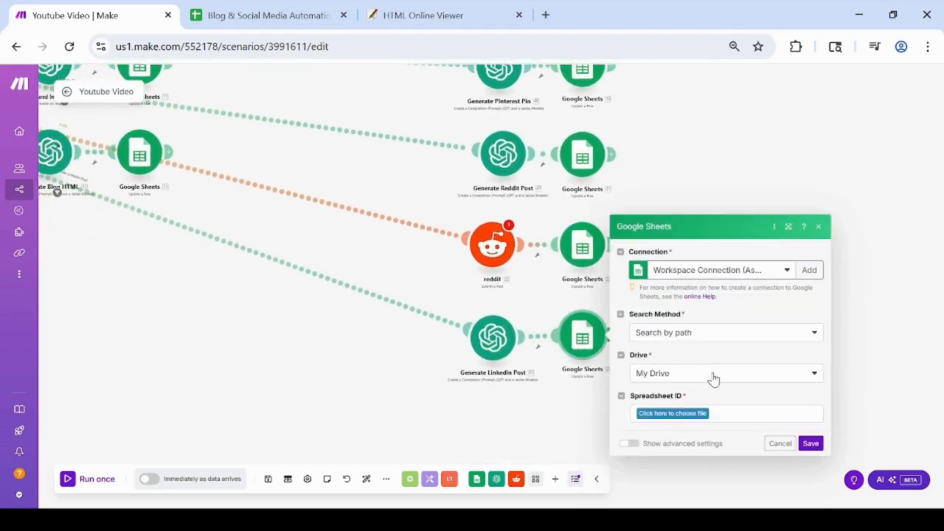
left_click(713, 378)
left_click(693, 407)
left_click(686, 414)
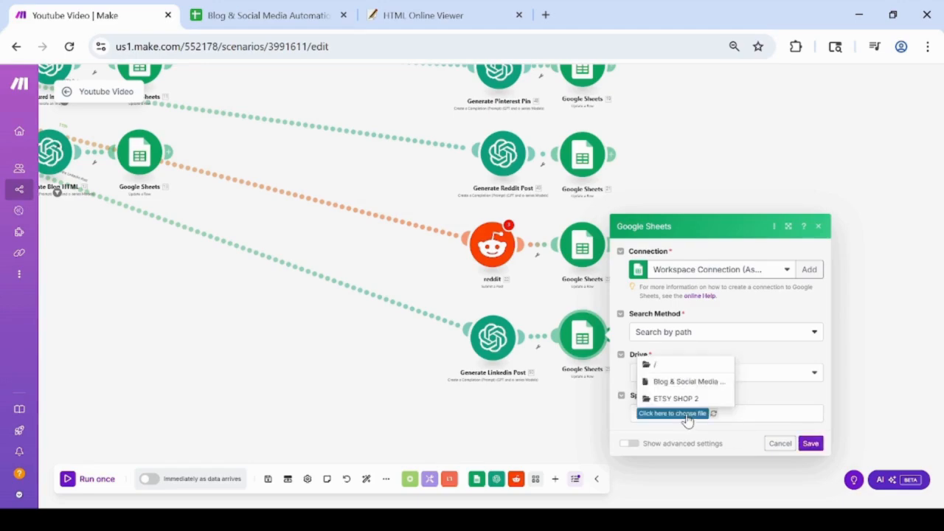
left_click(676, 385)
left_click(664, 434)
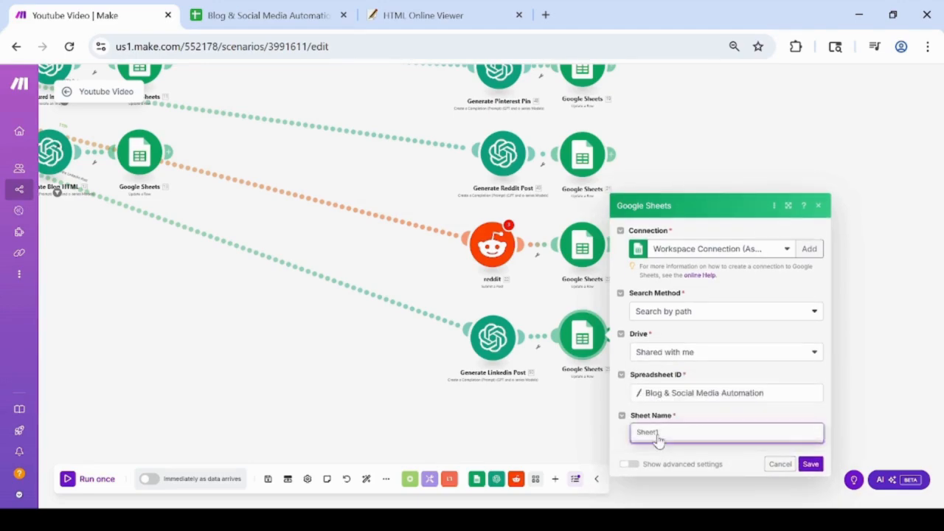
left_click(658, 435)
- Map the LinkedIn module's row number to Range: Row start from Watch Changes
left_click(683, 357)
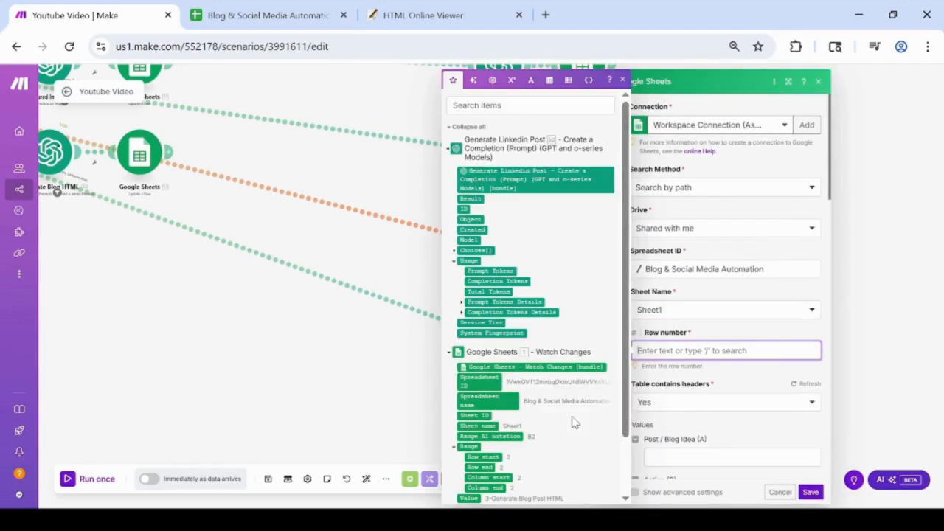
left_click(491, 457)
left_click(719, 435)
- In the Blog & Social Media Automation sheet, set cell B3 to 9-Linkedin Post Generated and copy its text
scroll(715, 428, "down", 3)
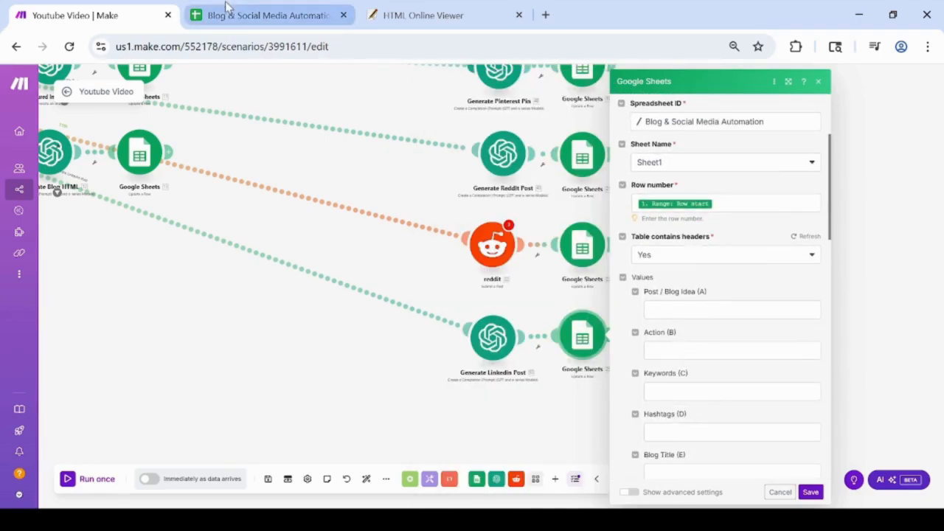
left_click(266, 15)
scroll(474, 350, "down", 1)
scroll(474, 350, "down", 3)
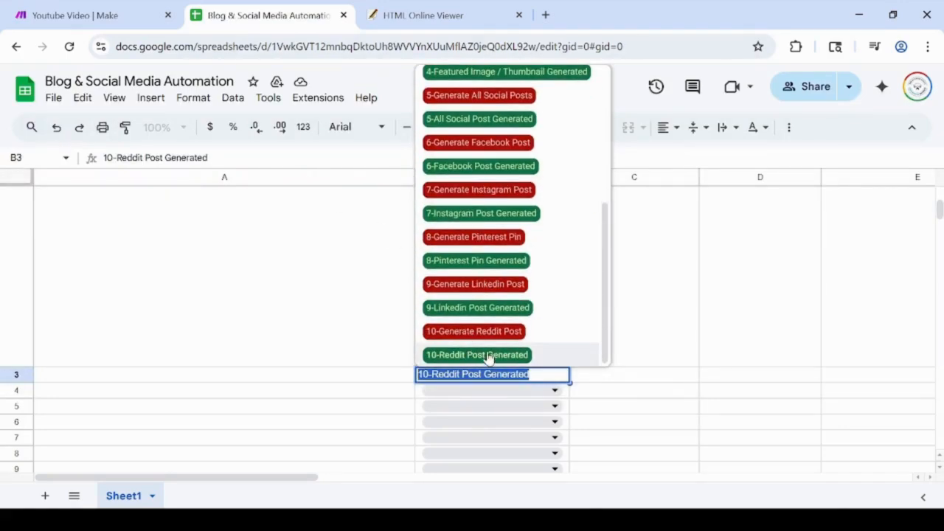
left_click(480, 307)
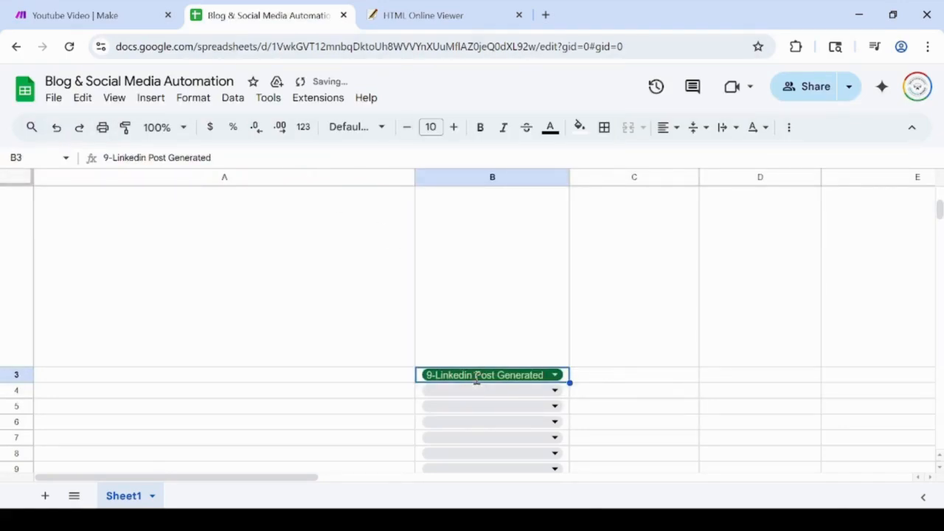
left_click(477, 376)
- Back in Make, set Action (B) to 9-Linkedin Post Generated in the LinkedIn route's Google Sheets module
left_click(95, 15)
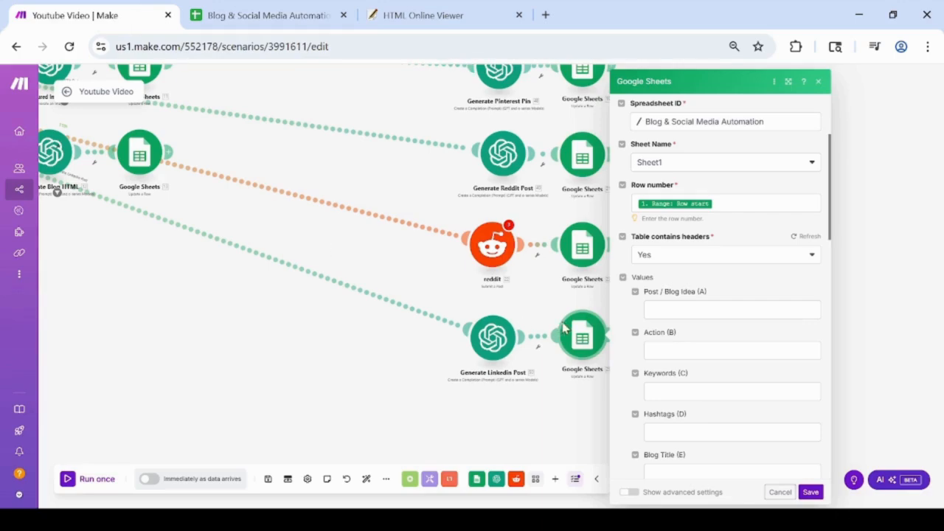
left_click(671, 351)
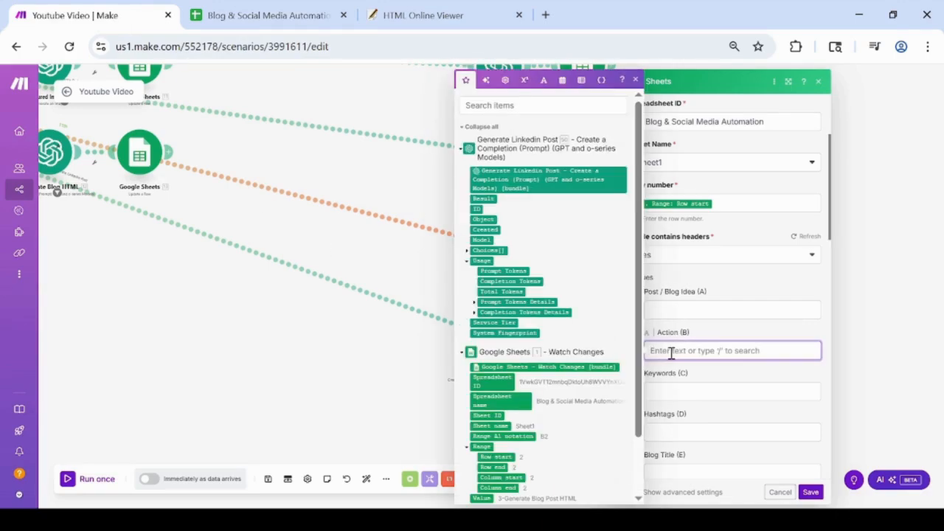
type("9-Linkedin Post Generated")
left_click(726, 379)
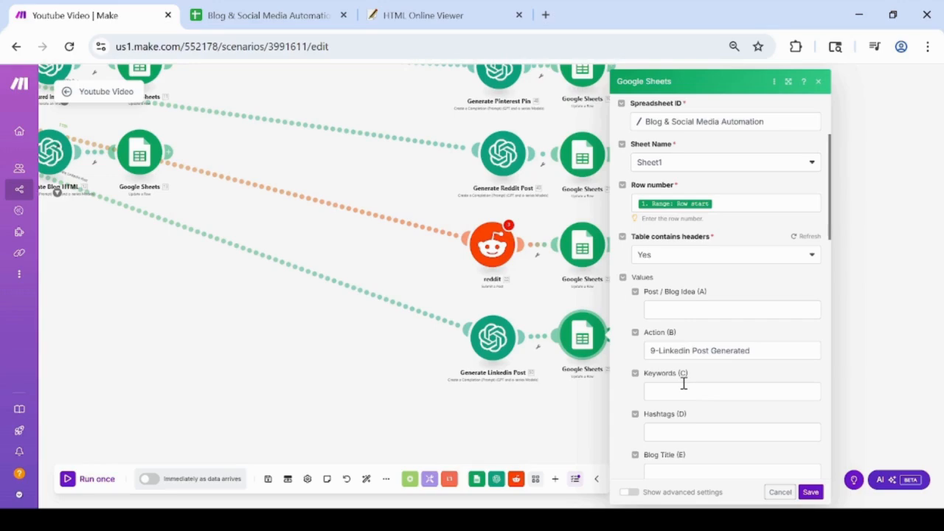
- Map LinkedIn (P) to the OpenAI Choices: Message.Content, set Staus (Q) to Draft, and save the module
scroll(684, 384, "down", 8)
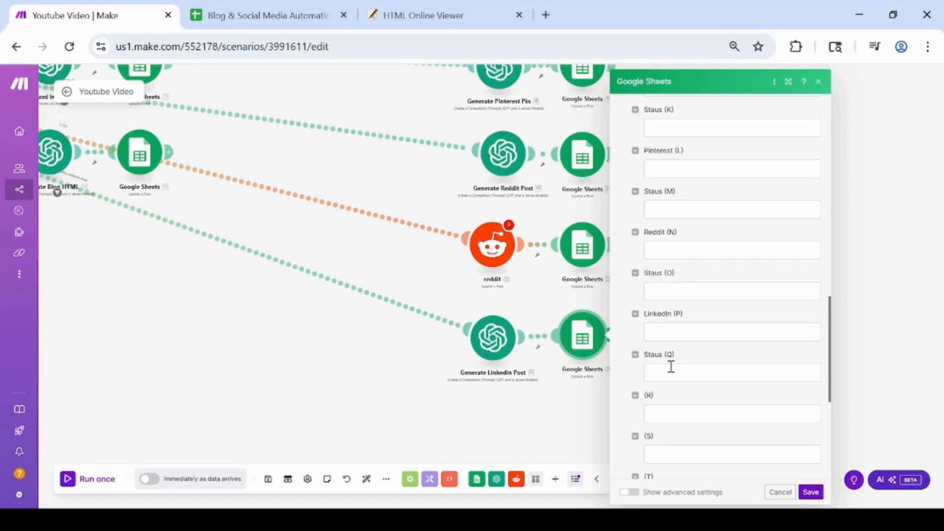
left_click(686, 333)
left_click(468, 250)
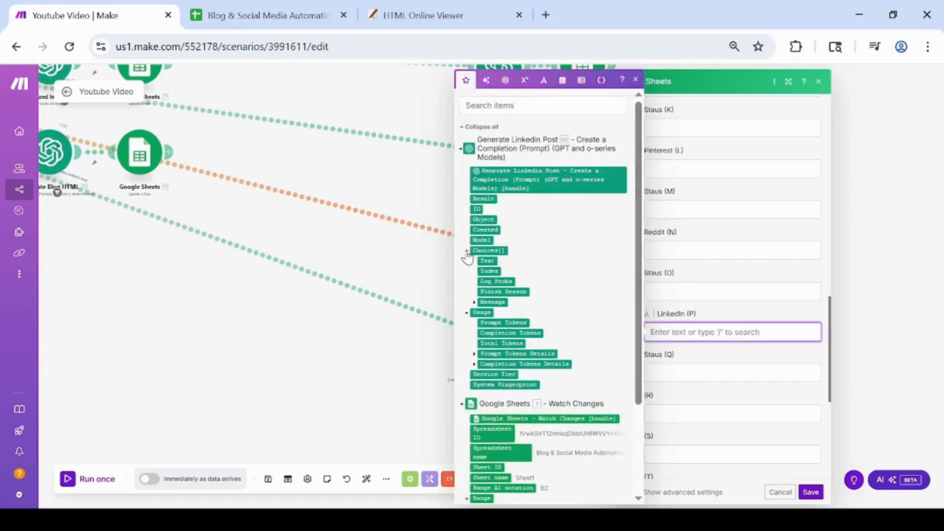
left_click(473, 303)
left_click(499, 323)
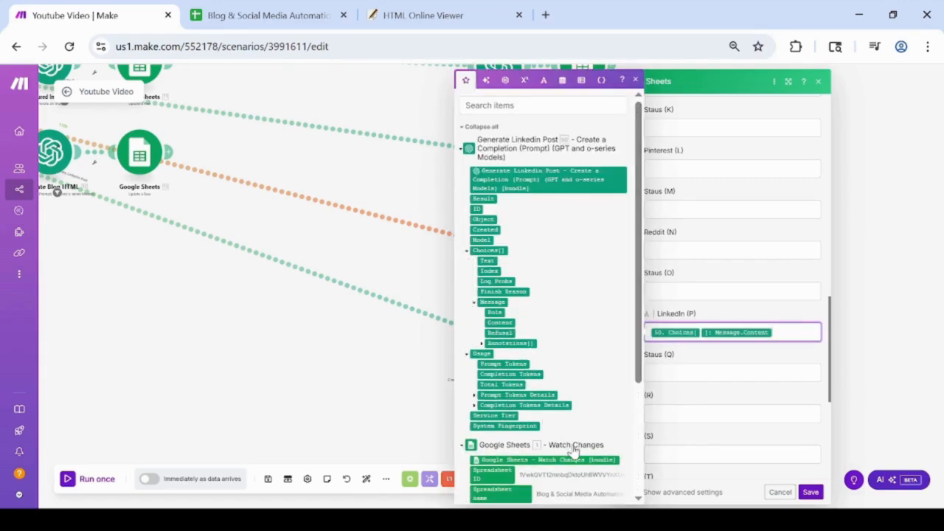
left_click(699, 373)
type("Dr")
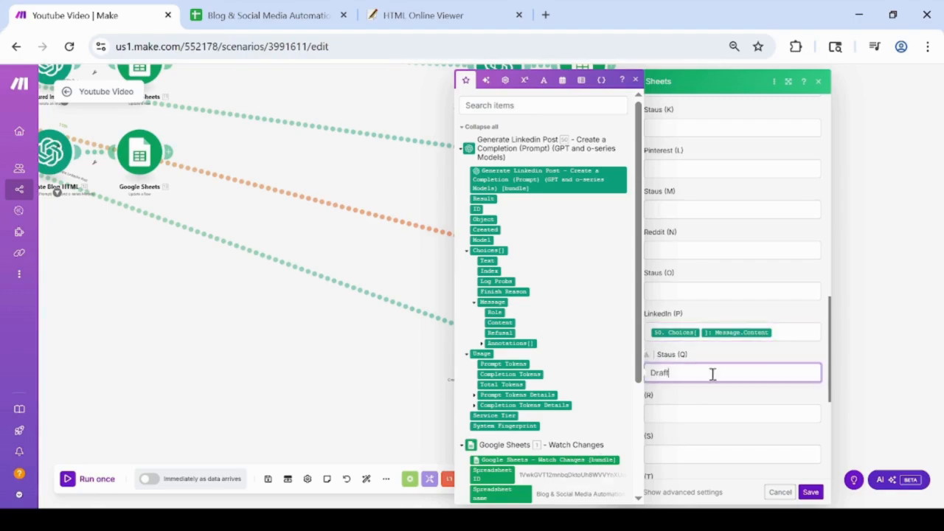
type("aft")
left_click(810, 492)
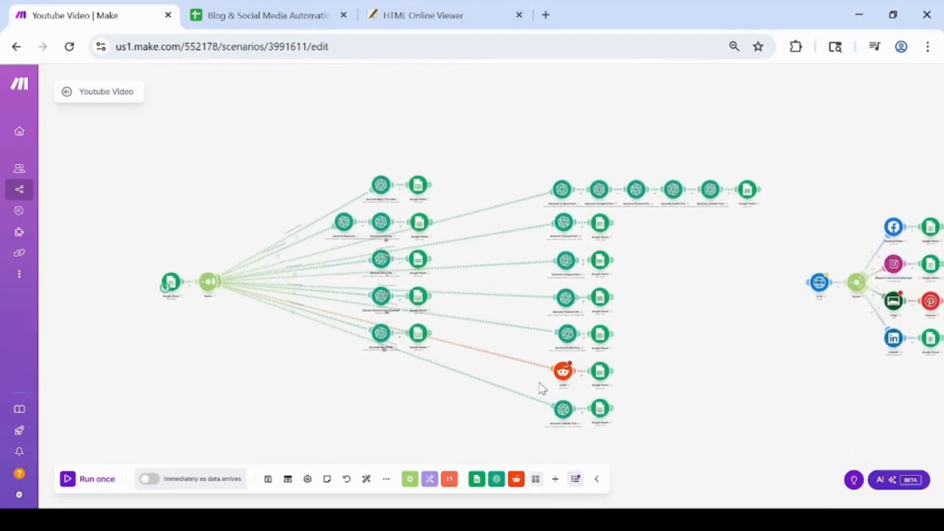
- Unlink the reddit module's route from the first router and realign the router level with the Google Sheets trigger
right_click(487, 356)
left_click(512, 389)
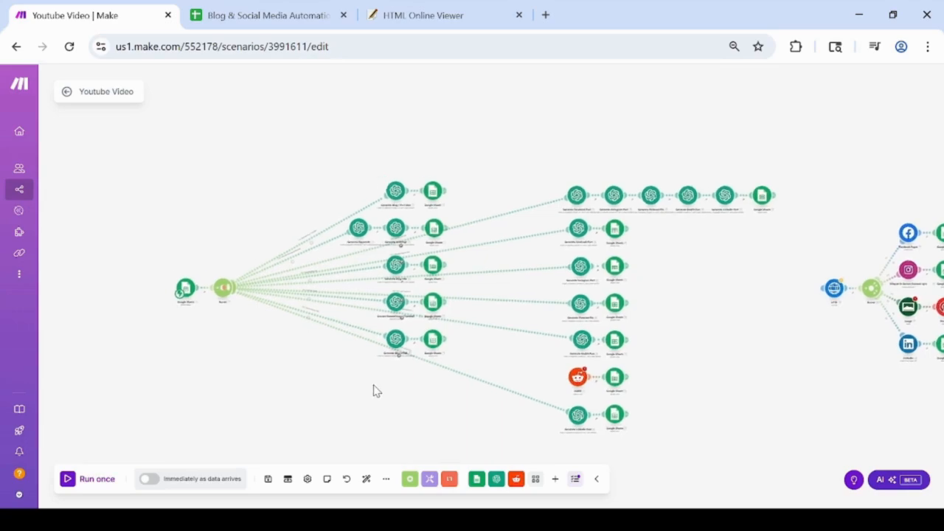
left_click_drag(378, 387, 399, 384)
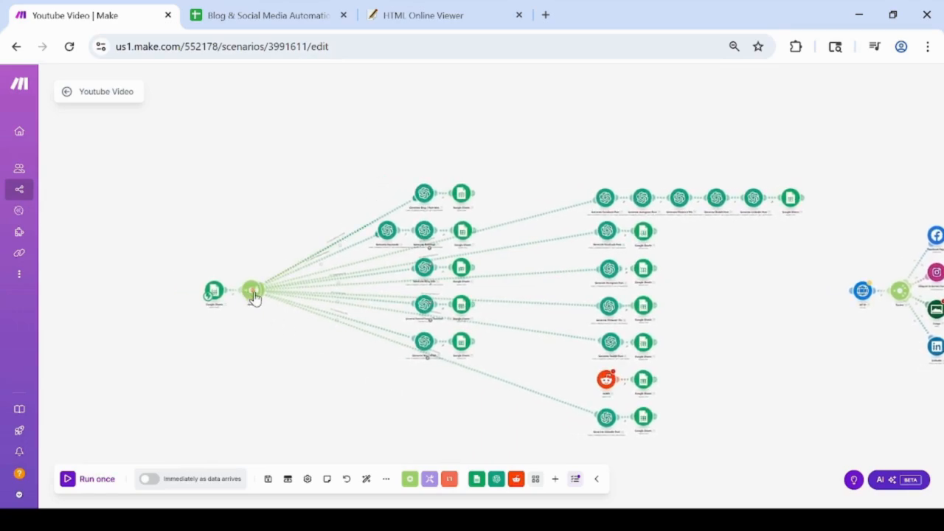
left_click_drag(252, 294, 265, 317)
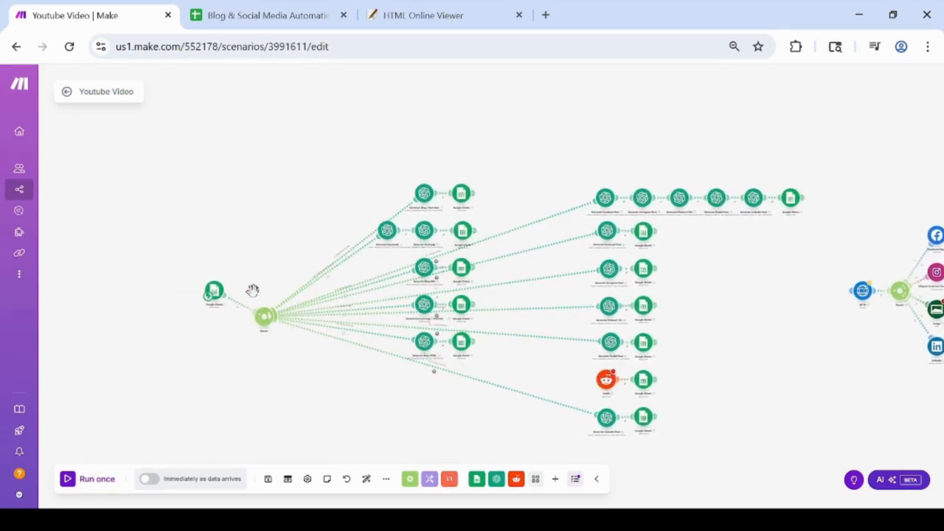
left_click(263, 318)
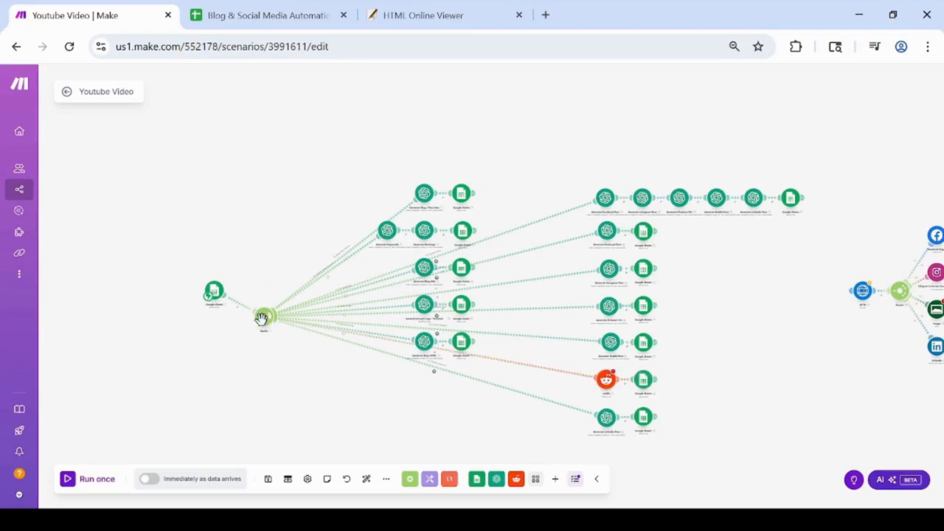
left_click_drag(263, 317, 269, 292)
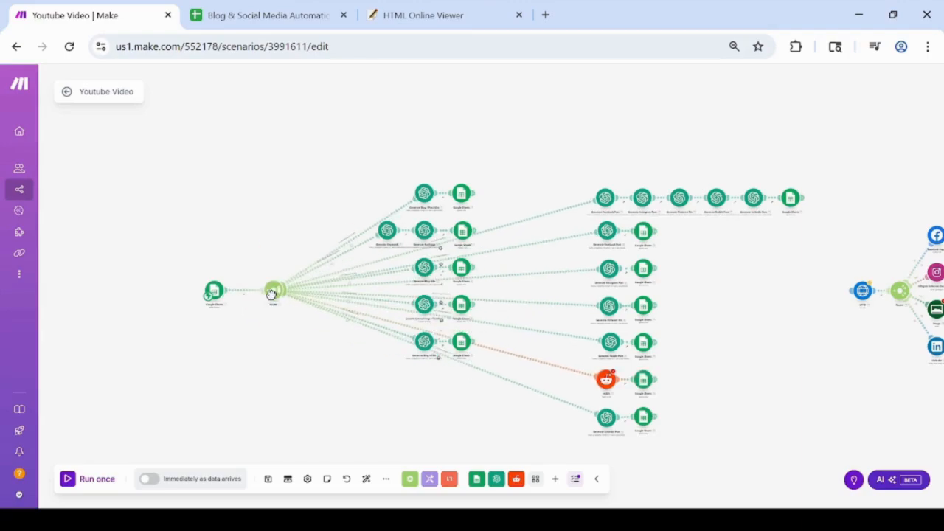
right_click(505, 351)
left_click(523, 373)
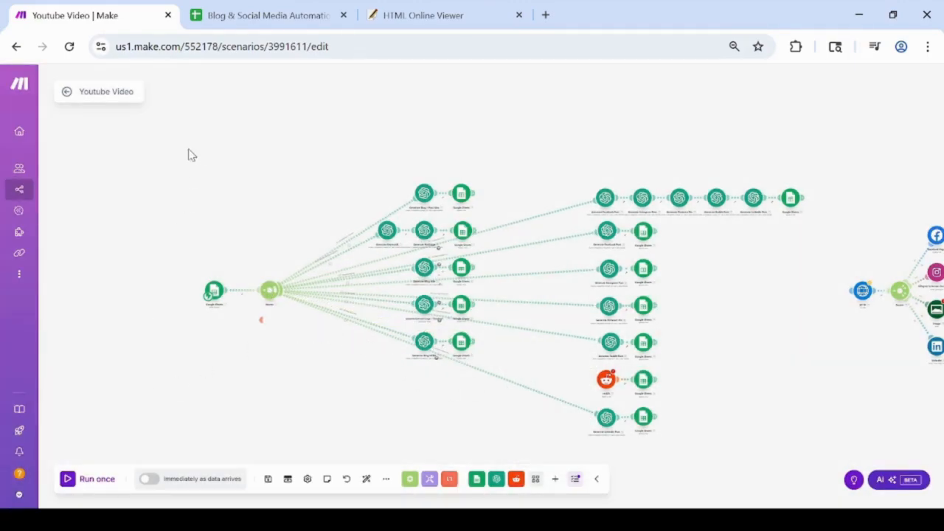
- In the Blog & Social Media Automation sheet, look over row 2 as far as the Blog Post HTML column
left_click(238, 18)
left_click(391, 366)
scroll(391, 366, "up", 2)
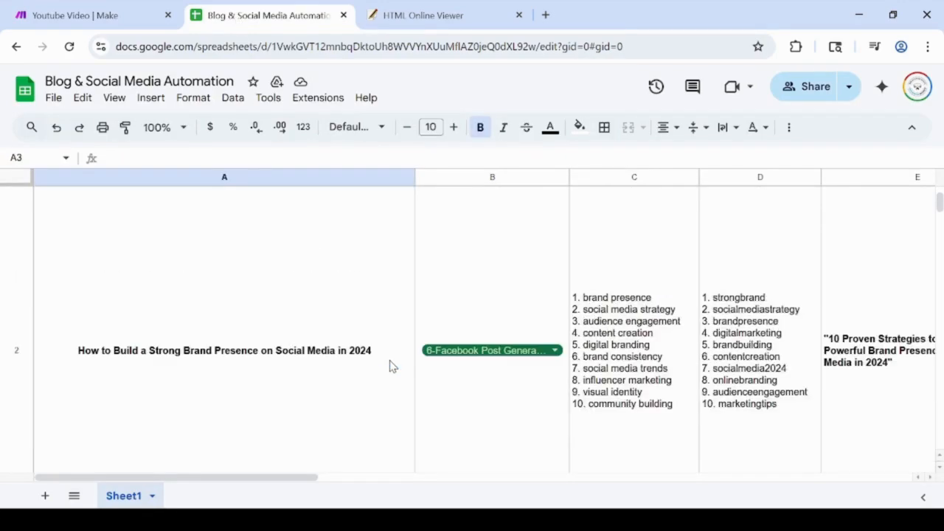
left_click_drag(327, 477, 388, 455)
scroll(524, 471, "up", 2)
scroll(388, 452, "down", 5)
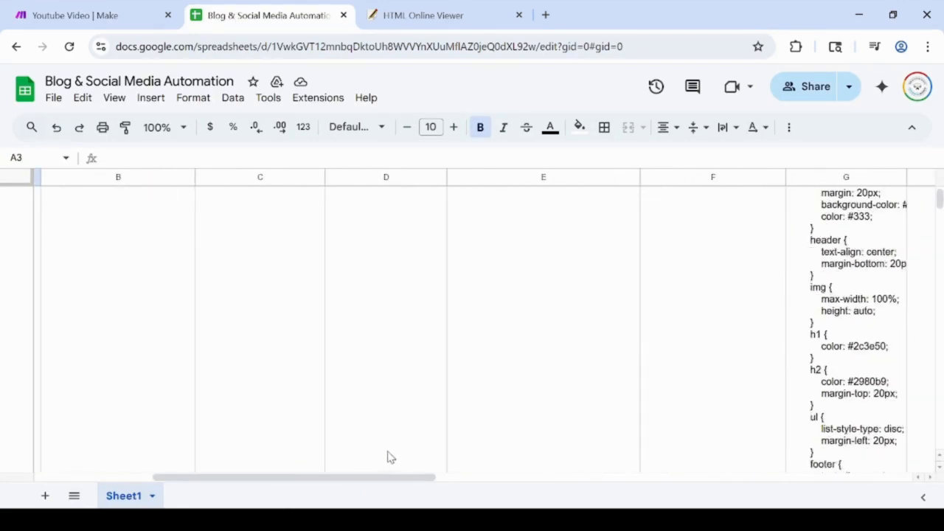
double_click(176, 295)
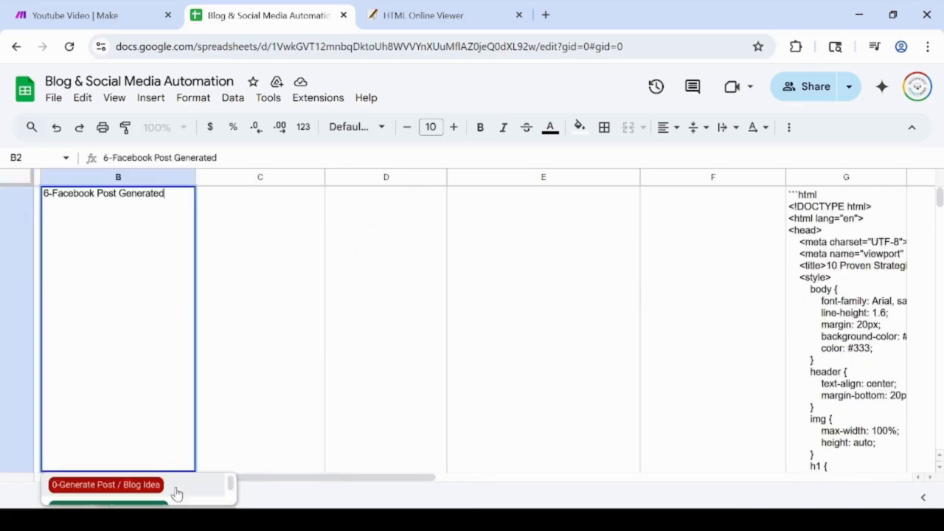
scroll(176, 494, "down", 3)
left_click(795, 334)
scroll(804, 295, "up", 2)
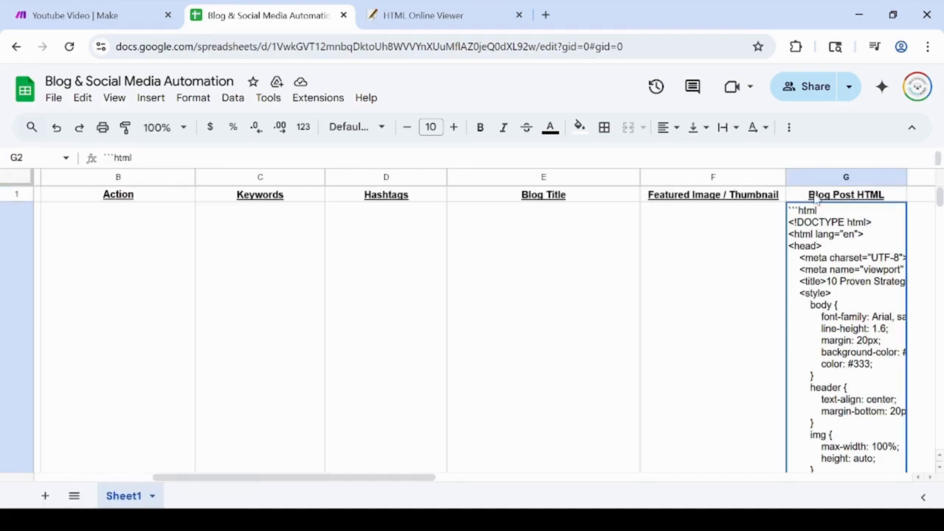
- Try Overflow text wrapping on the Blog Post HTML cells G2:G1000, undo it, and check the wrapping options again
left_click(799, 177)
left_click(803, 204)
key("ctrl+shift+Down")
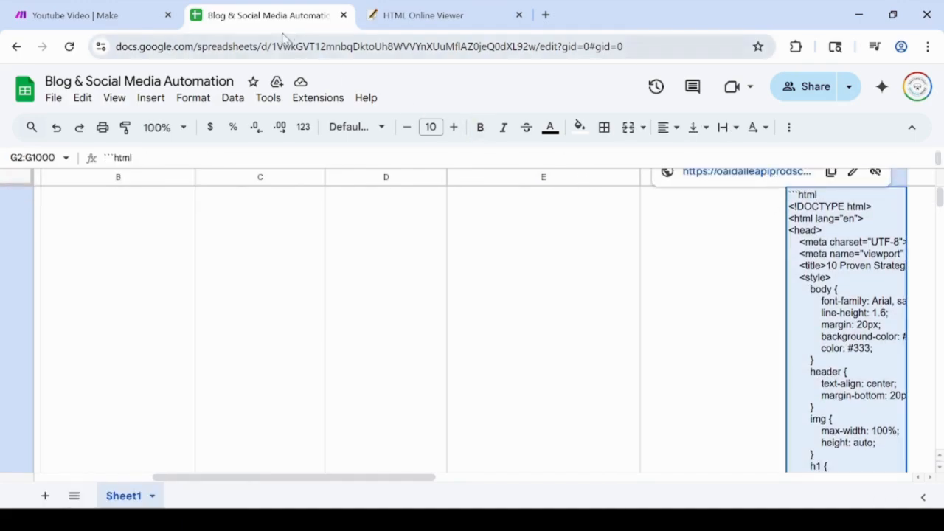
left_click(193, 98)
mouse_move(251, 214)
mouse_move(257, 232)
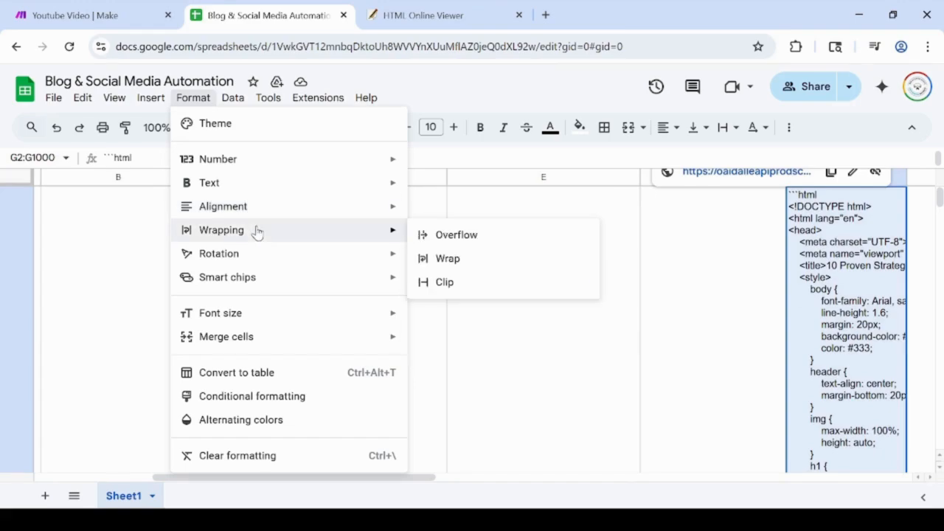
left_click(454, 242)
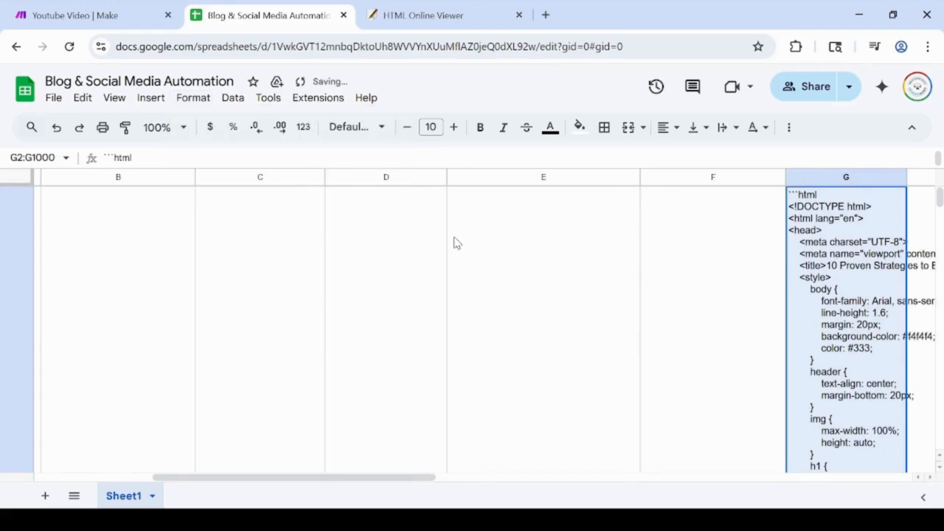
key("ctrl+z")
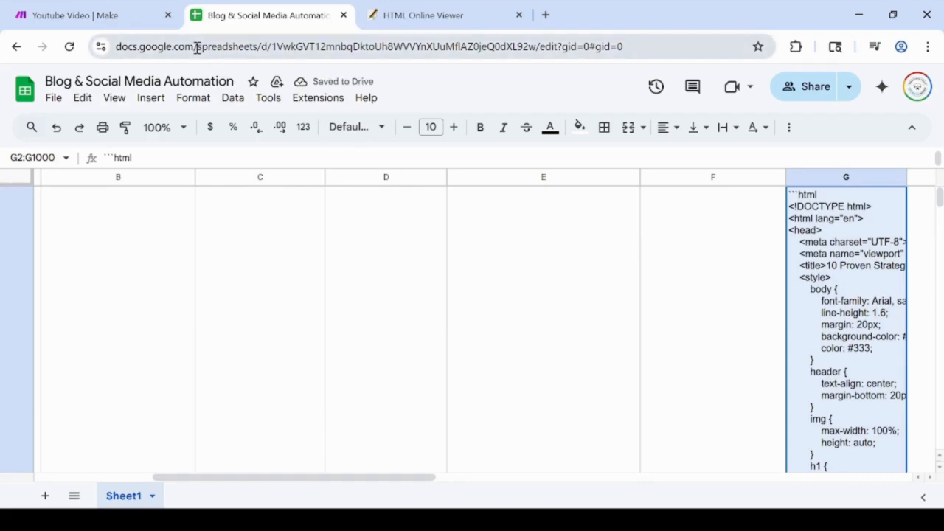
left_click(193, 98)
mouse_move(268, 238)
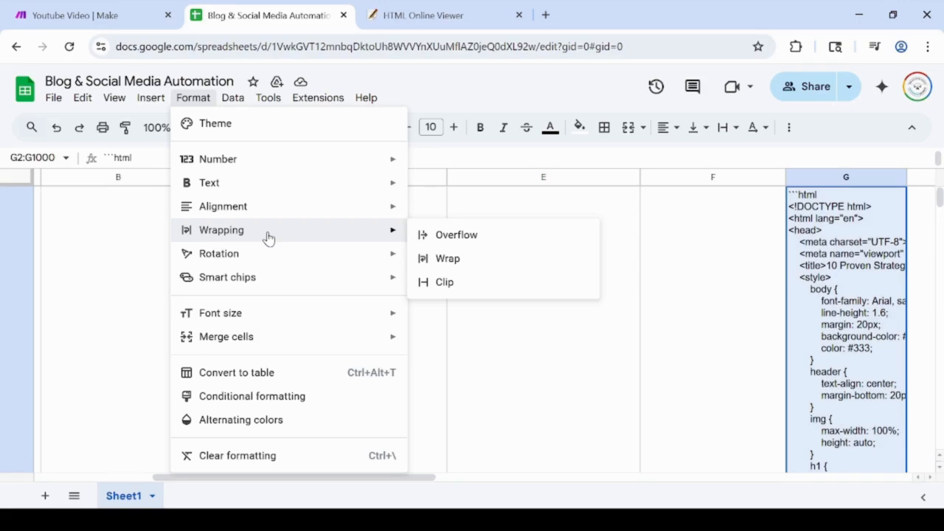
left_click(447, 258)
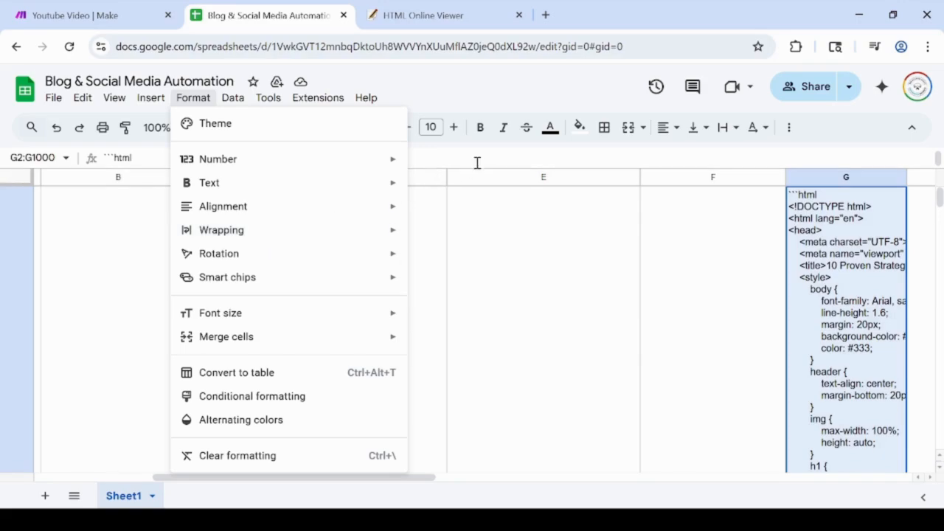
- Reduce the height of row 2 in several passes so the long HTML cell takes up less space
scroll(693, 448, "down", 10)
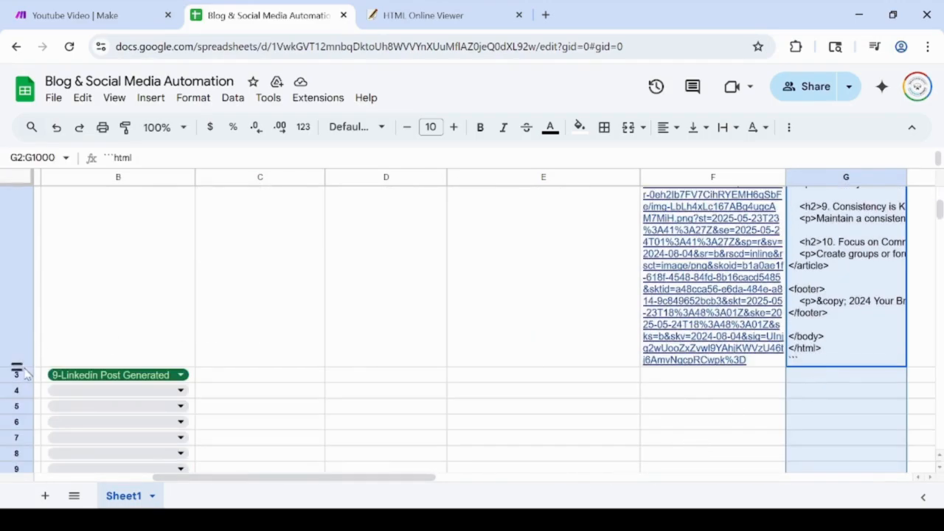
left_click_drag(18, 368, 46, 239)
scroll(68, 329, "down", 6)
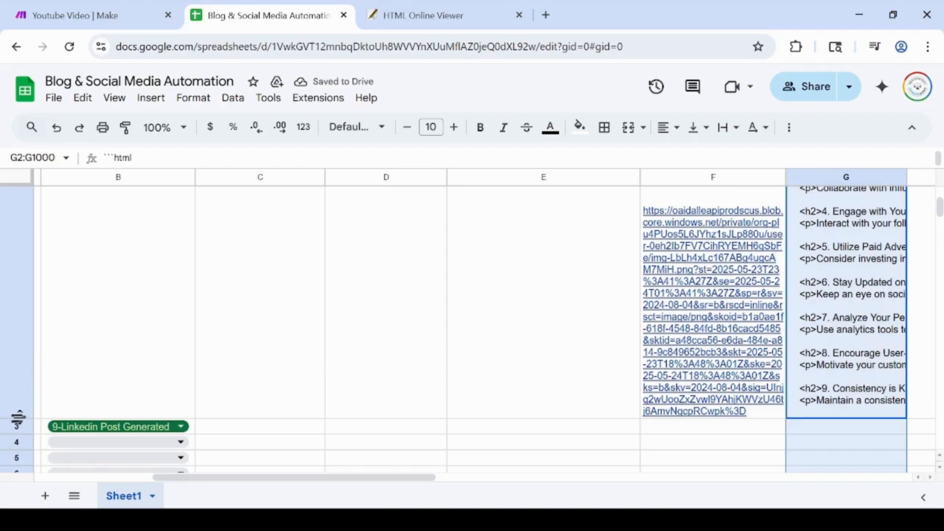
left_click_drag(17, 419, 62, 249)
scroll(43, 337, "down", 5)
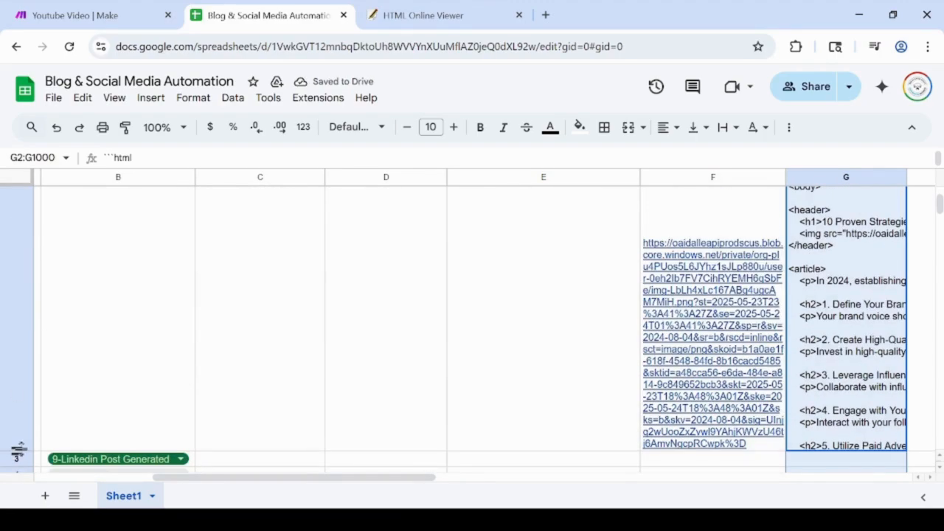
left_click_drag(18, 451, 63, 255)
scroll(65, 337, "up", 5)
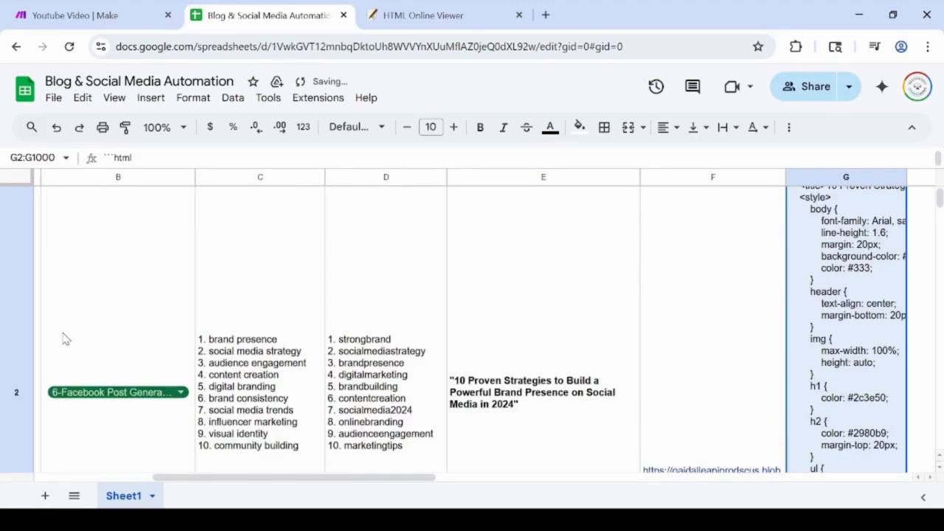
scroll(64, 338, "down", 4)
left_click_drag(17, 404, 46, 239)
scroll(83, 309, "down", 3)
scroll(83, 321, "up", 1)
scroll(84, 325, "down", 2)
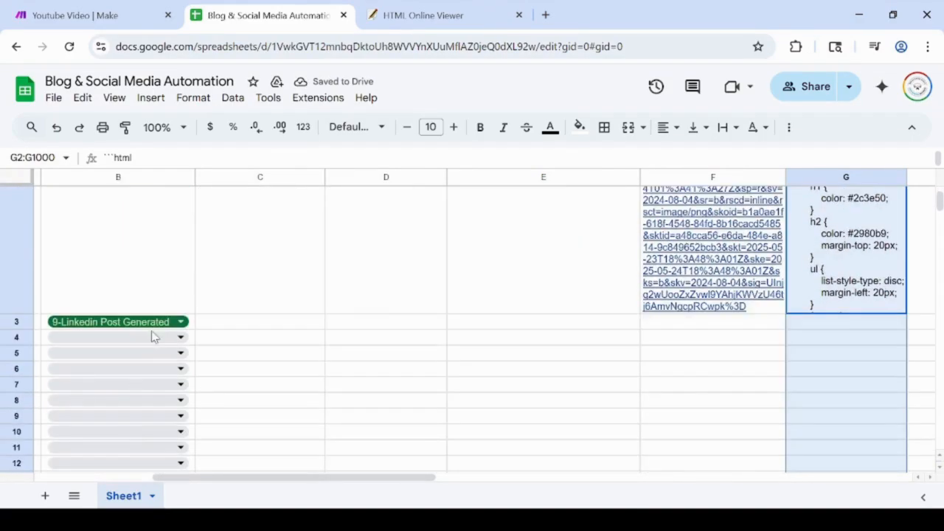
- Clear the Action value from cell B3 and switch back to the Make scenario
double_click(152, 322)
key("Tab")
left_click(190, 323)
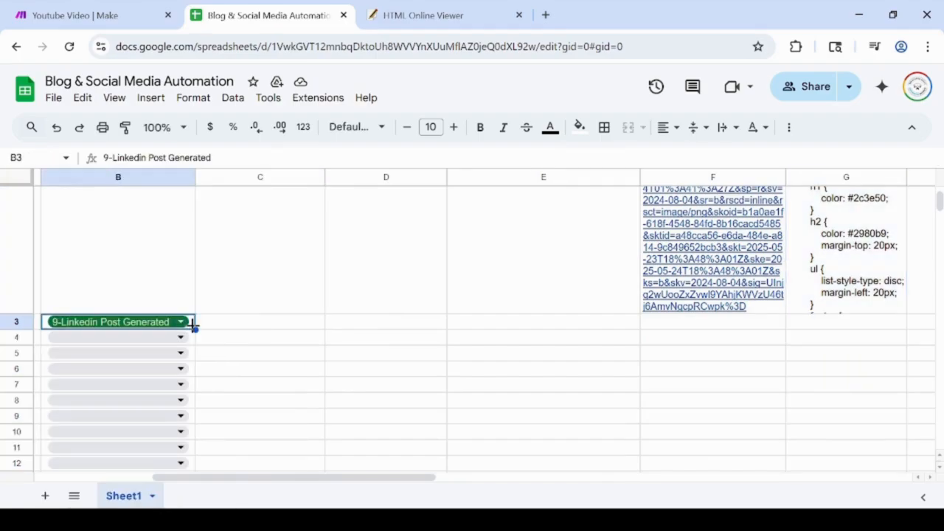
key("Delete")
scroll(245, 352, "up", 3)
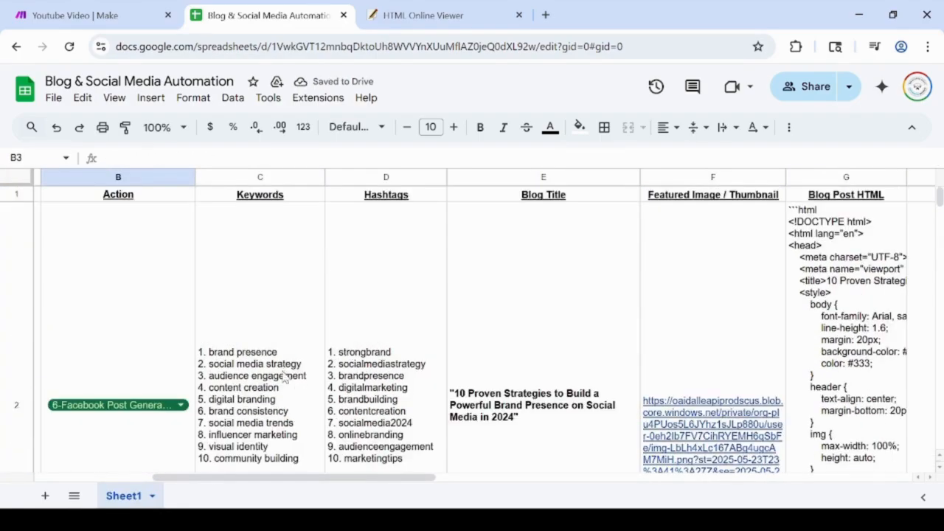
left_click(81, 16)
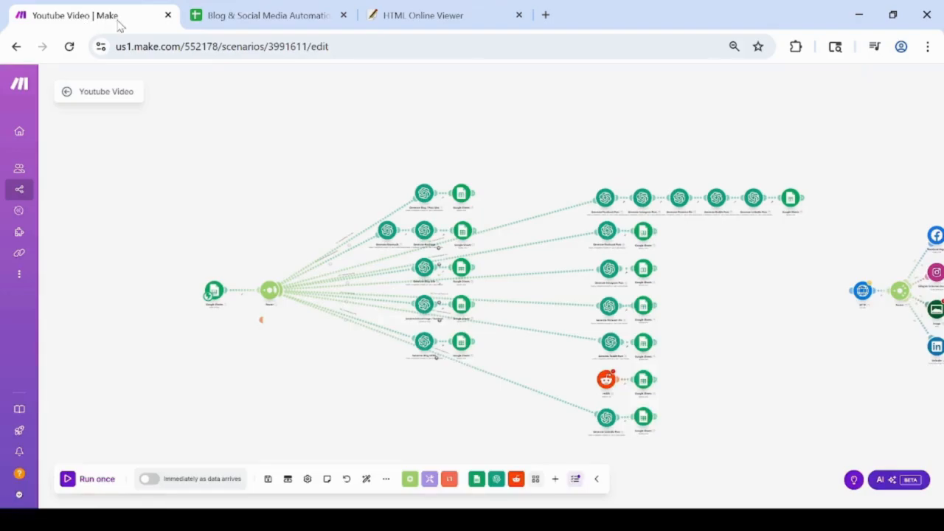
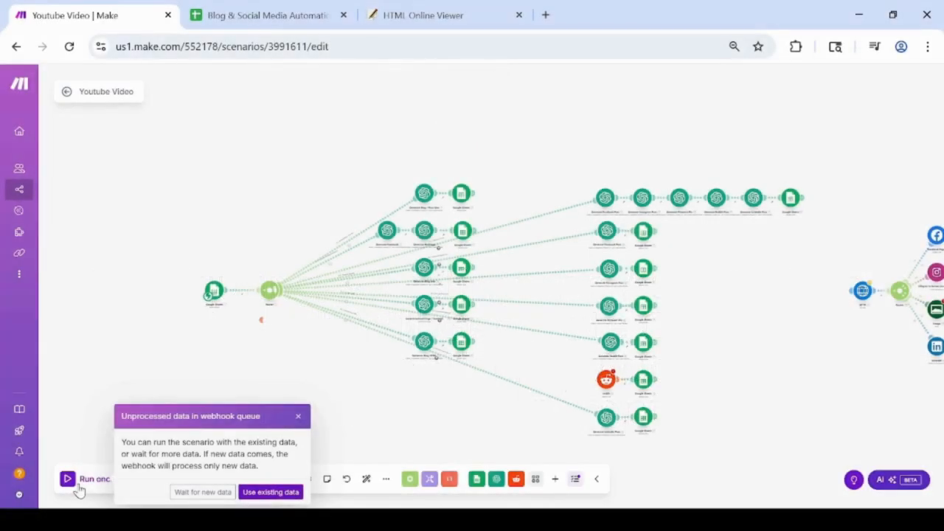
- Run the scenario once waiting for new data, and set the Action in B2 of the automation sheet to 5-Generate All Social Posts
left_click(203, 492)
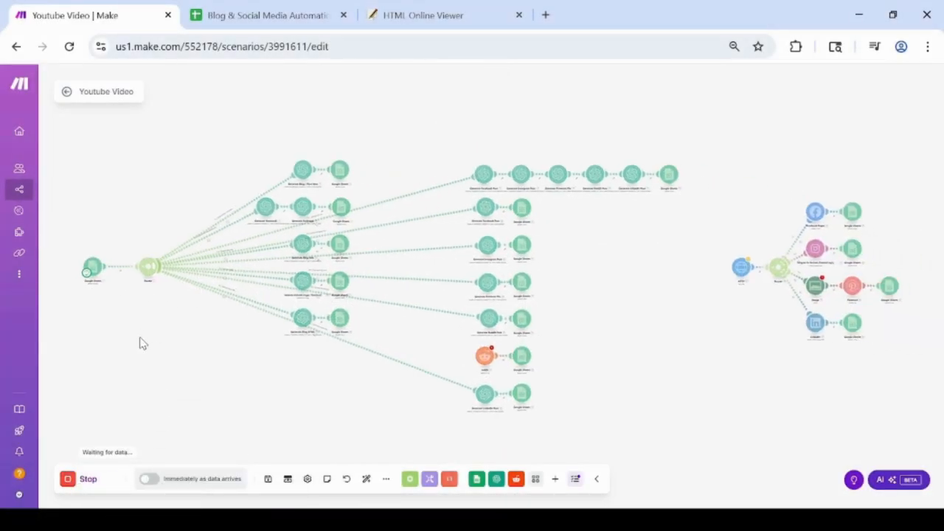
left_click(219, 13)
double_click(145, 377)
scroll(196, 484, "down", 3)
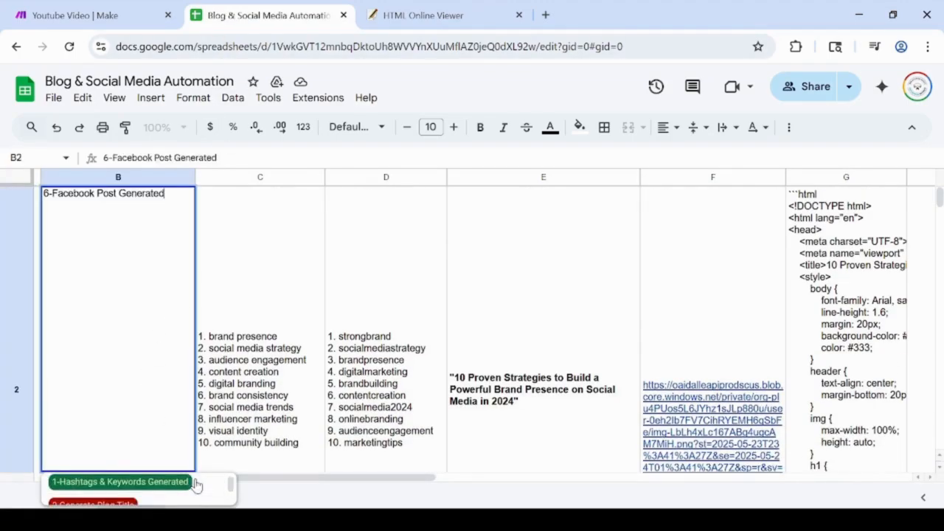
scroll(196, 484, "down", 3)
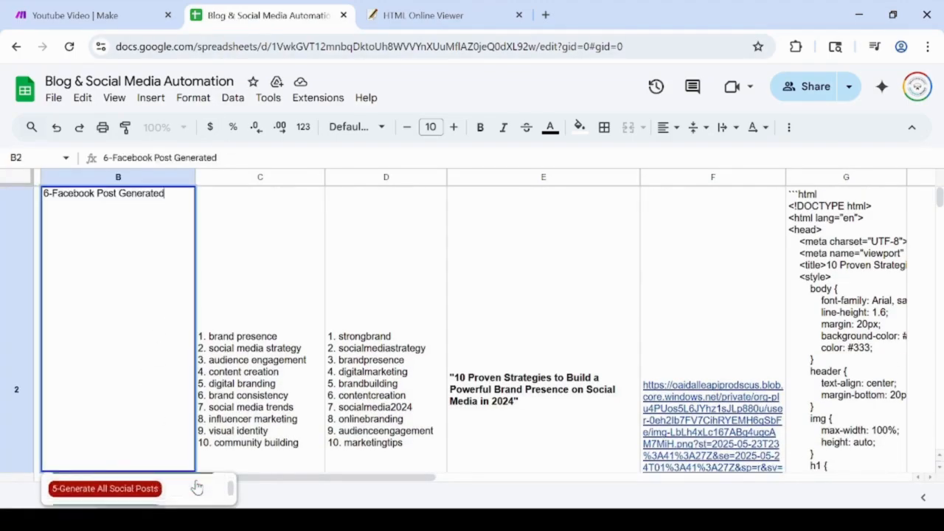
scroll(196, 484, "up", 3)
scroll(230, 488, "down", 1)
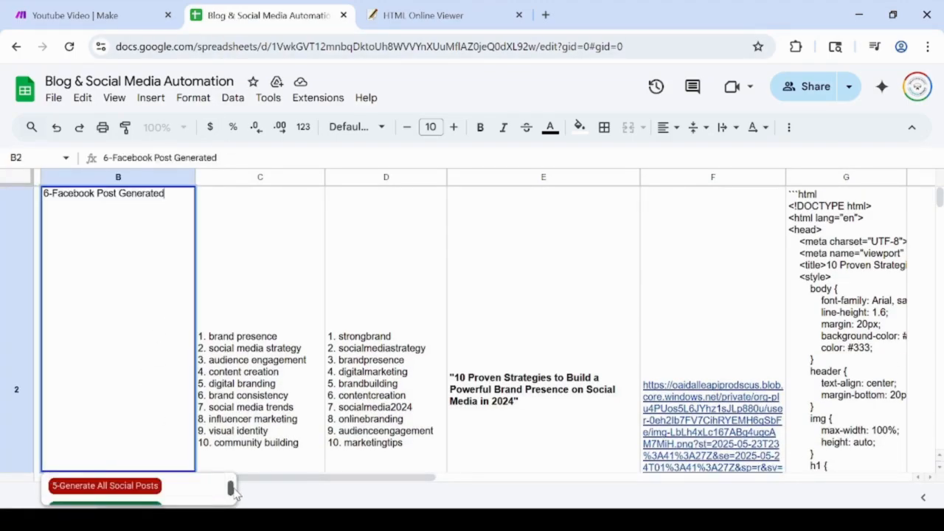
left_click(144, 487)
- Switch to the Make scenario and follow the run along the route that generates all social posts
left_click(140, 17)
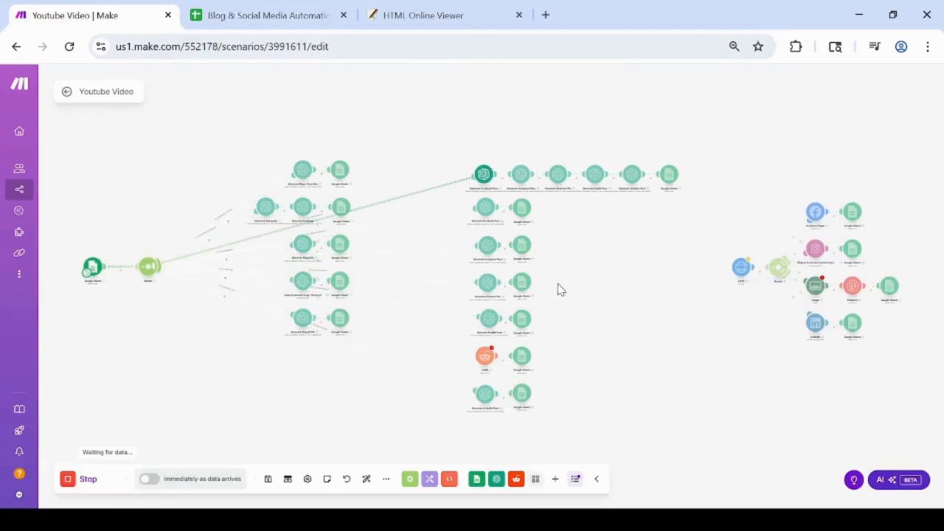
left_click_drag(558, 288, 362, 348)
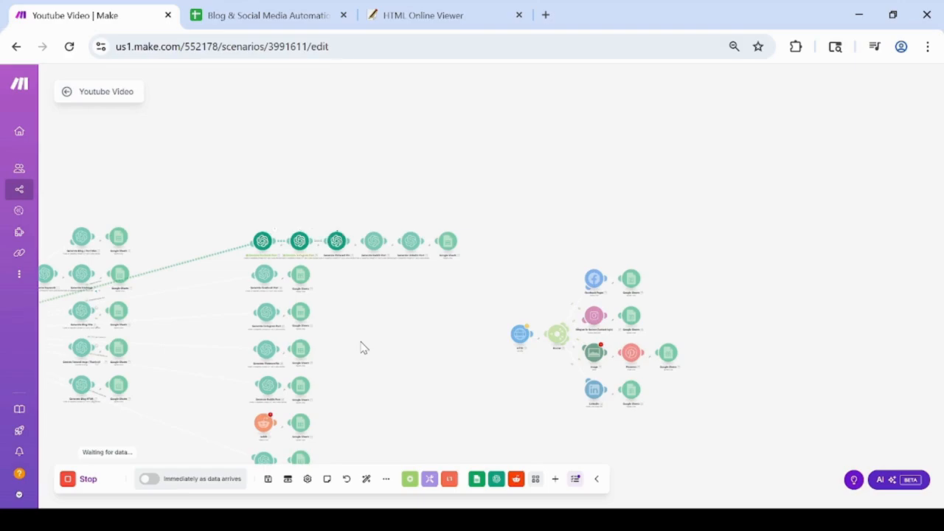
left_click_drag(362, 348, 570, 315)
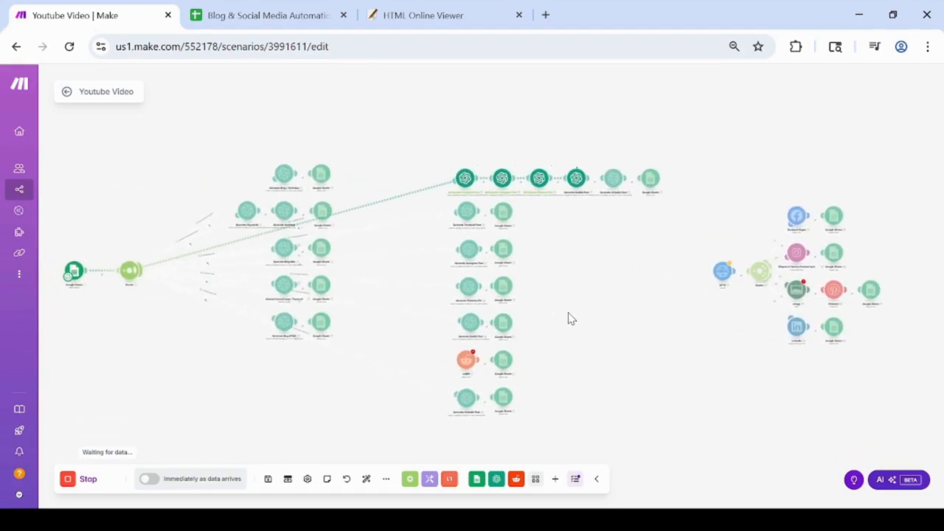
left_click_drag(598, 343, 556, 362)
scroll(556, 362, "up", 5)
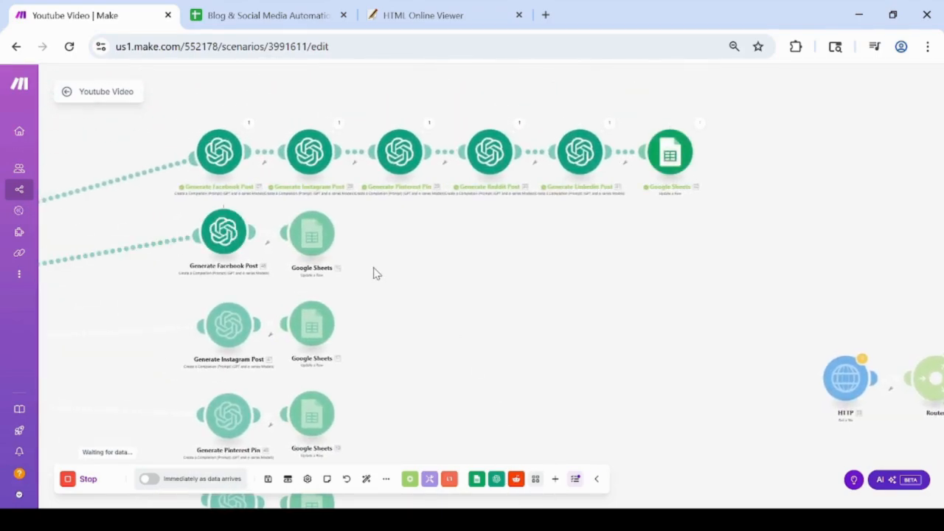
- In the automation sheet, set the vertical alignment of columns H to O, Facebook through the Reddit status, to middle
left_click(232, 16)
left_click_drag(403, 487, 606, 435)
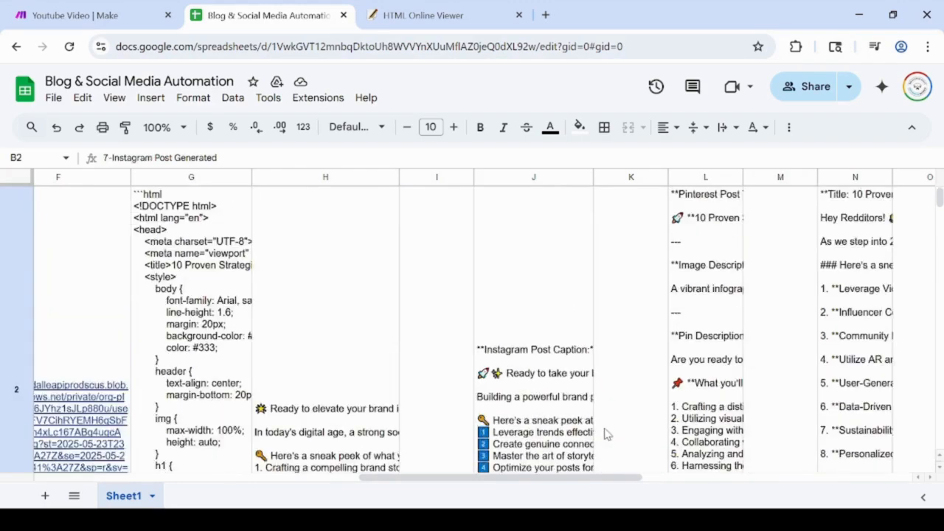
left_click_drag(361, 183, 627, 178)
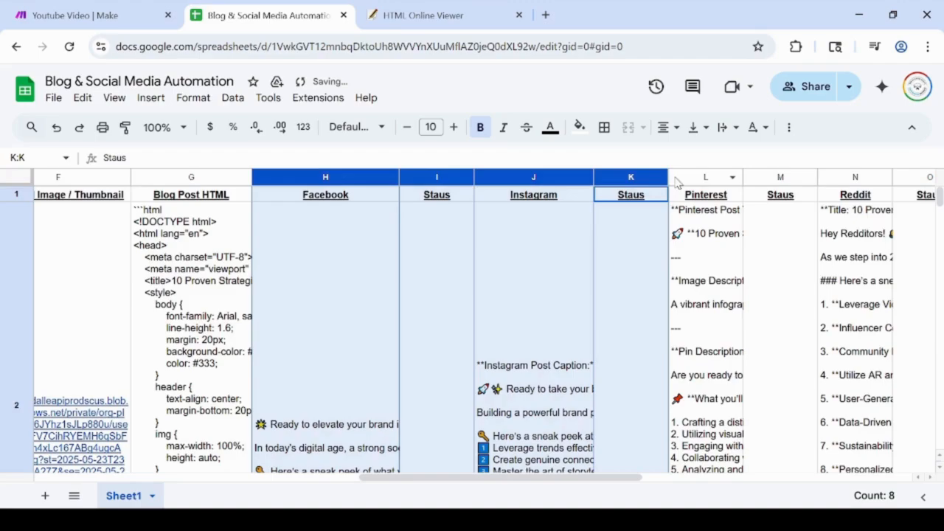
left_click(682, 179, "ctrl")
left_click(767, 178, "ctrl")
left_click(841, 178, "ctrl")
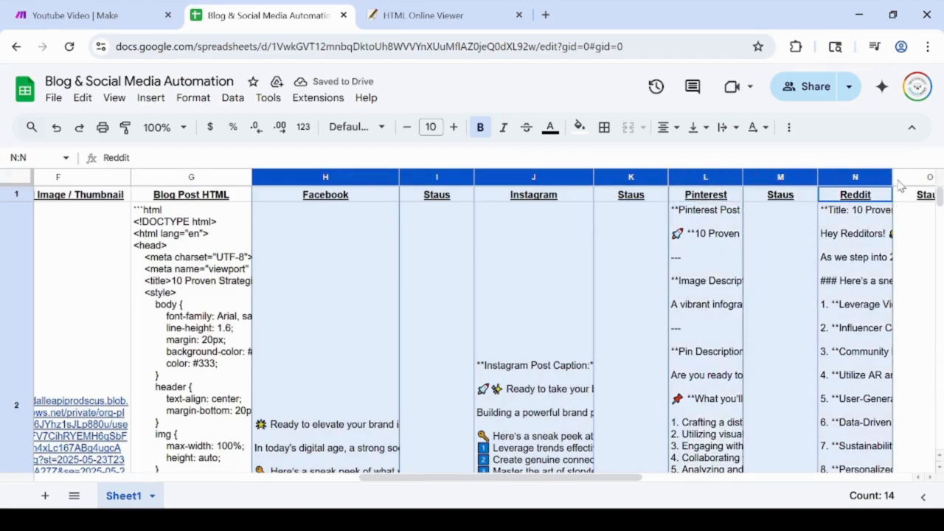
left_click(901, 180, "ctrl")
left_click(697, 127)
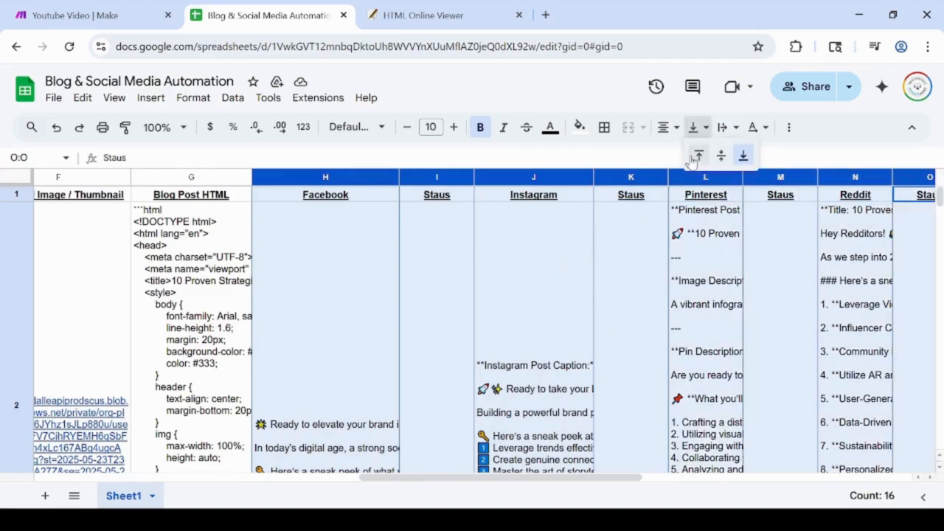
left_click(717, 155)
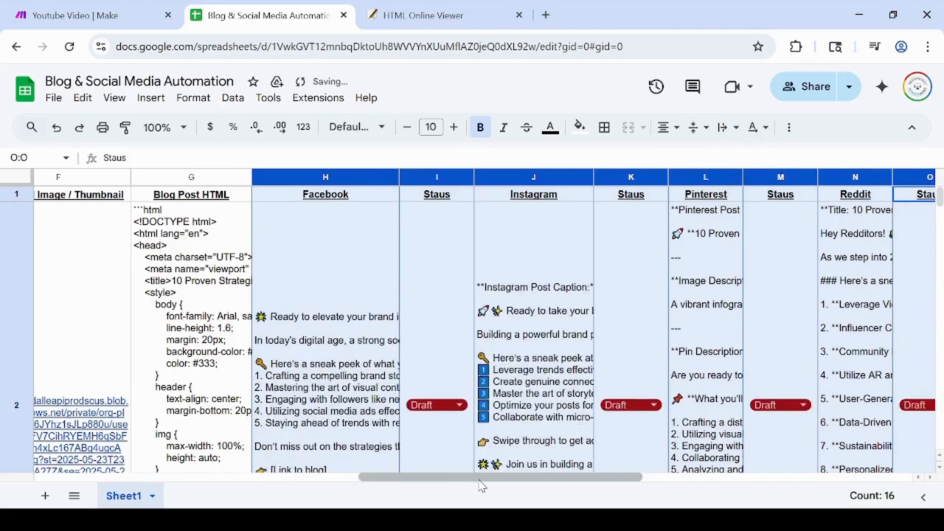
- Set the vertical alignment of the LinkedIn column P to middle
left_click_drag(480, 478, 593, 478)
left_click(622, 180)
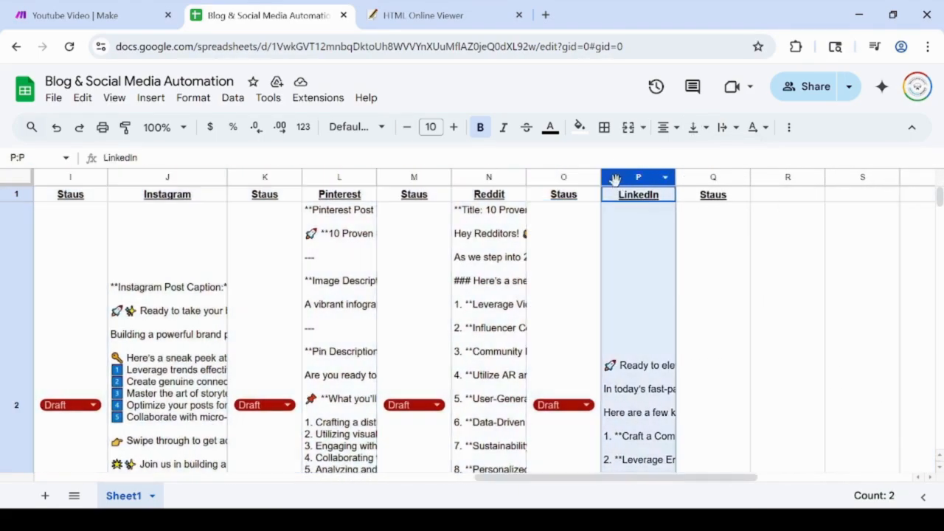
left_click(693, 126)
left_click(717, 155)
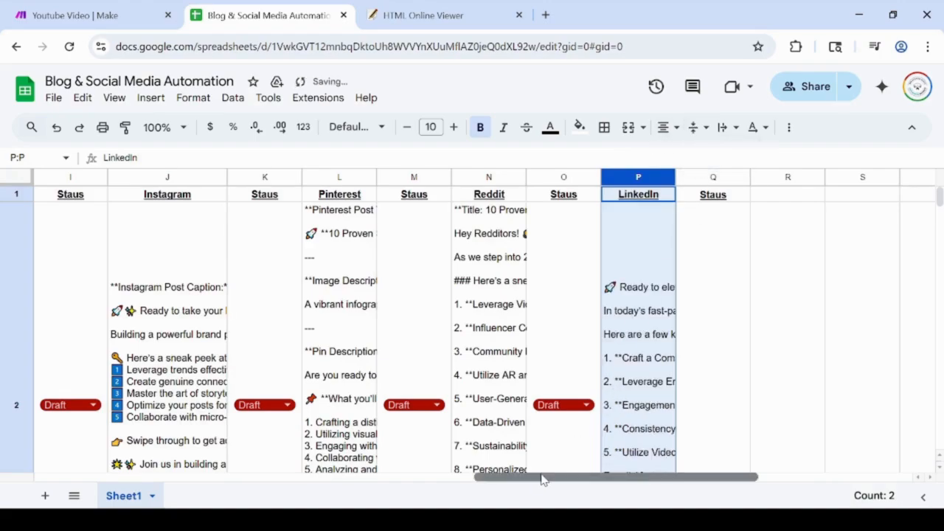
- Read the full generated Facebook post in cell H2 and leave it unedited
left_click_drag(544, 479, 400, 479)
scroll(488, 397, "down", 1)
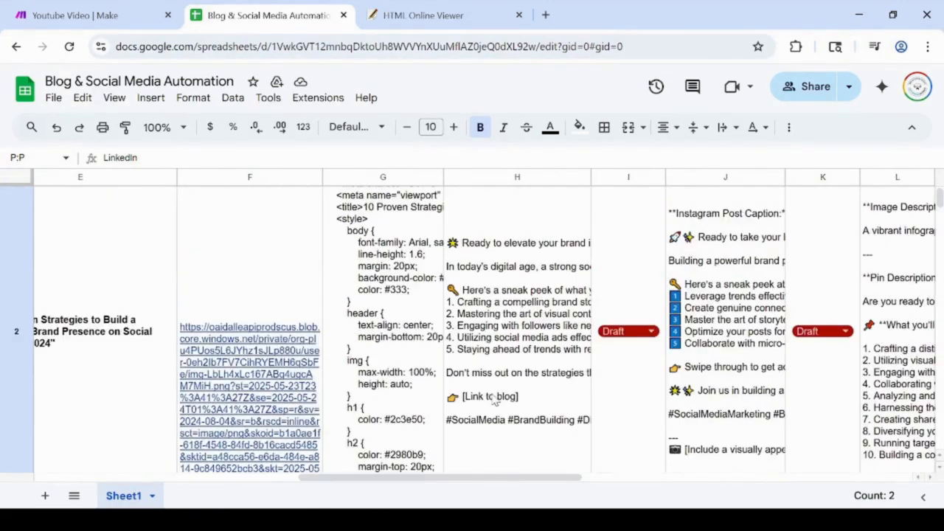
scroll(490, 395, "up", 1)
double_click(492, 393)
left_click_drag(465, 483, 544, 481)
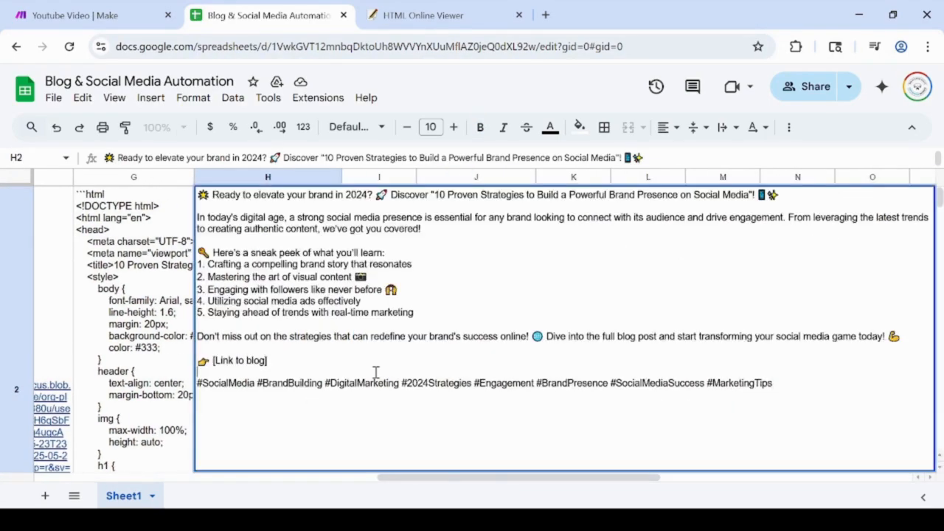
key("Escape")
- Read the generated Instagram caption in J2 and the Pinterest post in L2 without editing them
left_click(431, 373)
double_click(472, 364)
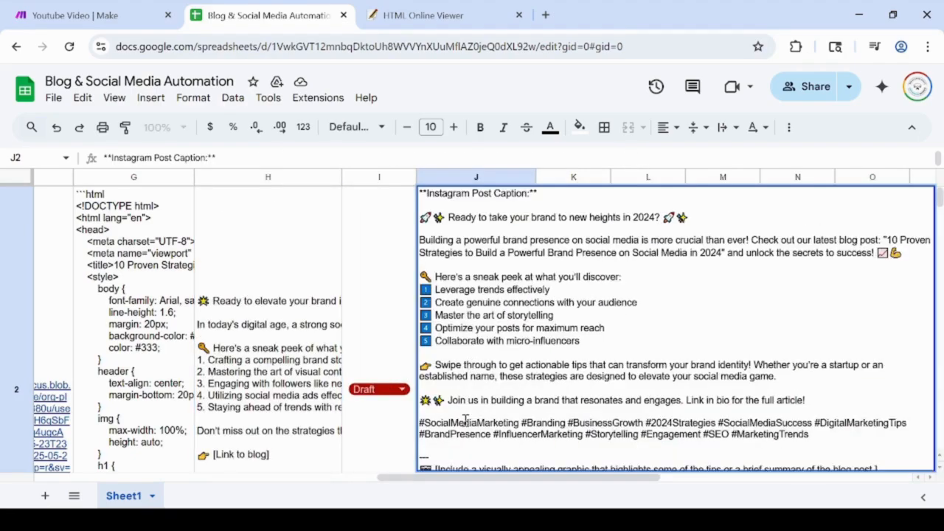
scroll(839, 250, "up", 1)
key("Escape")
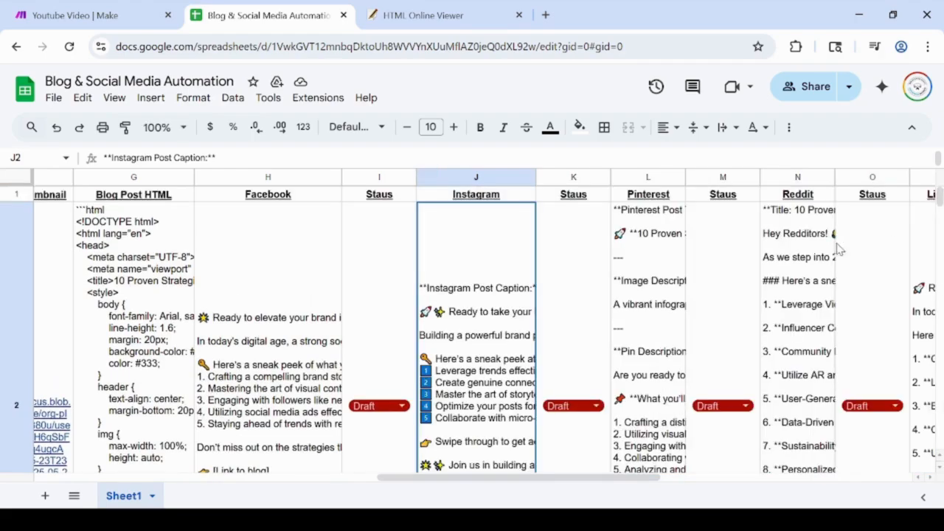
double_click(500, 410)
key("Escape")
double_click(664, 340)
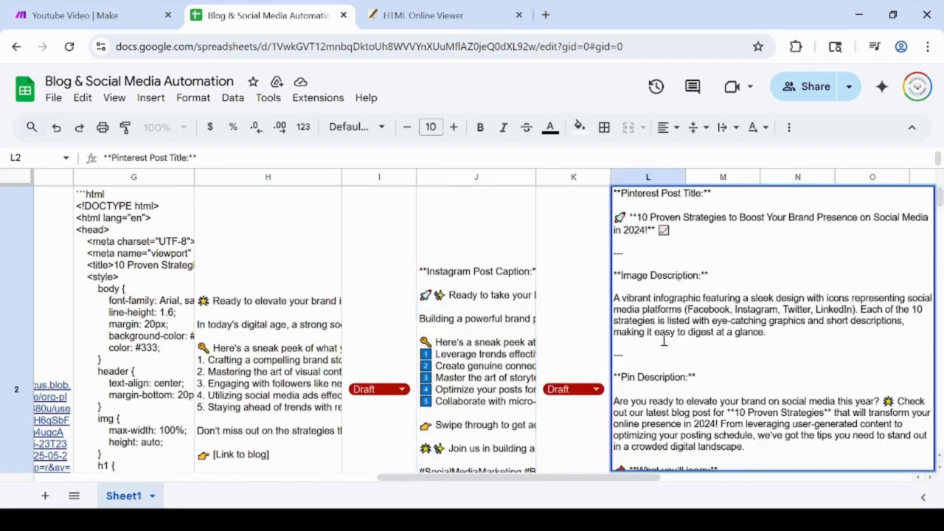
key("Escape")
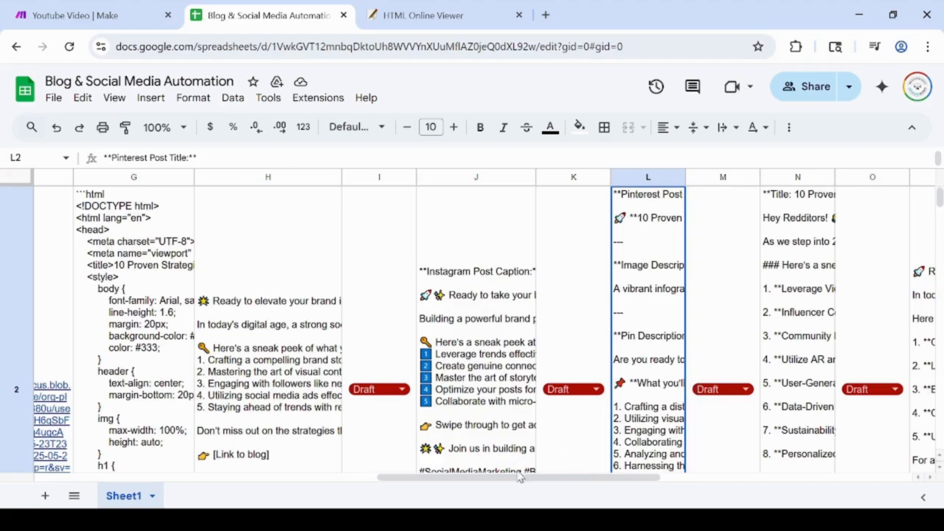
- Reduce the height of row 2 further so it takes up less space in the sheet
left_click_drag(520, 478, 204, 492)
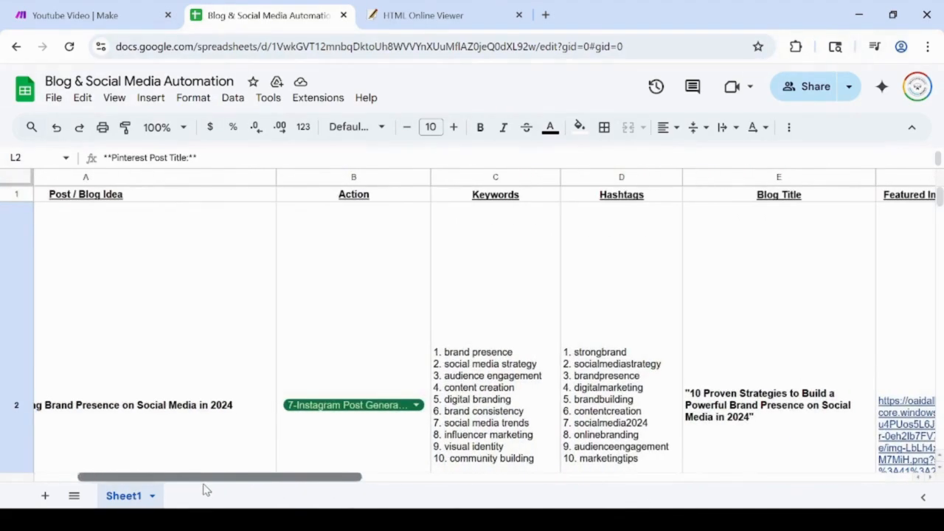
left_click(417, 406)
left_click(248, 424)
scroll(147, 426, "down", 2)
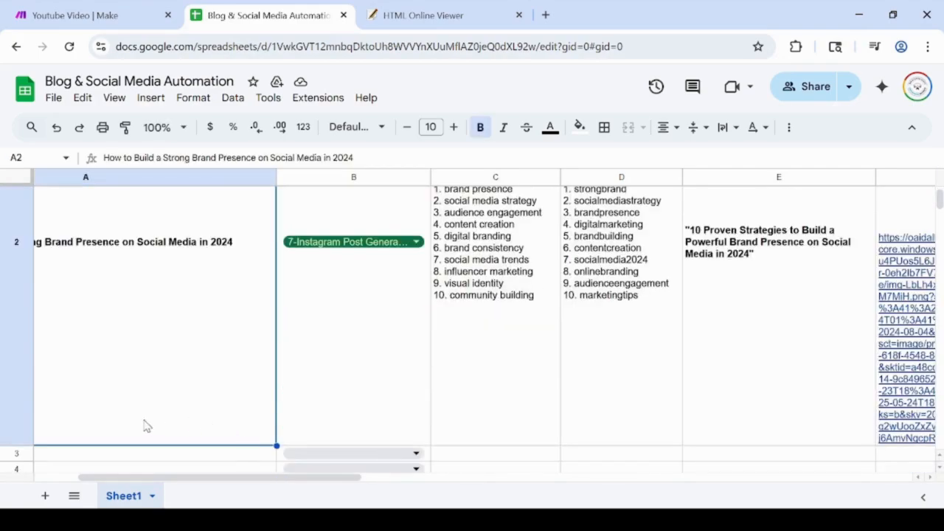
left_click_drag(17, 445, 62, 287)
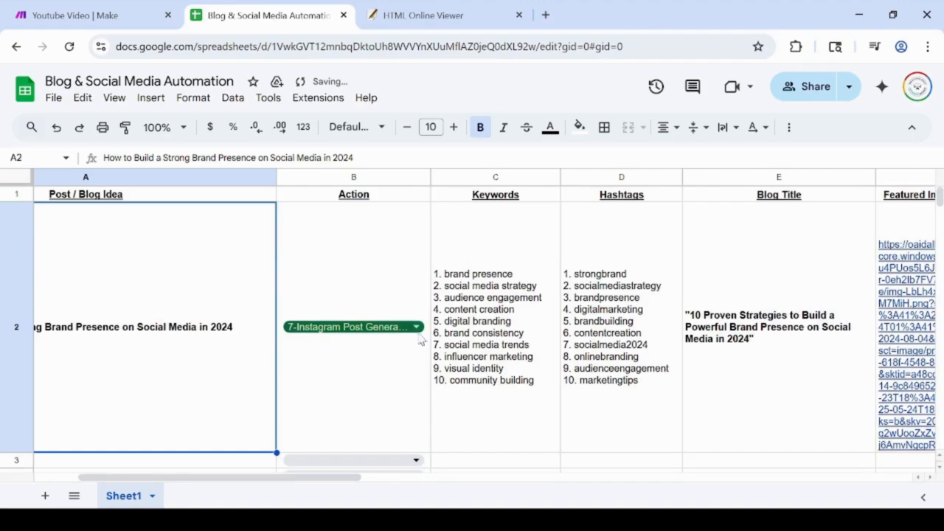
- Set the Action in B2 to 5-All Social Post Generated
scroll(468, 317, "down", 1)
scroll(622, 279, "down", 1)
scroll(395, 312, "up", 1)
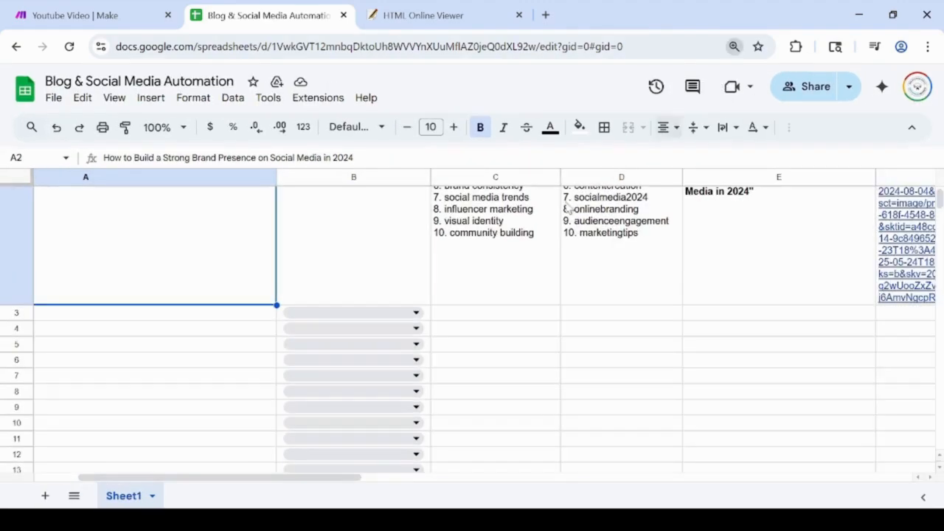
double_click(410, 273)
scroll(384, 450, "down", 3)
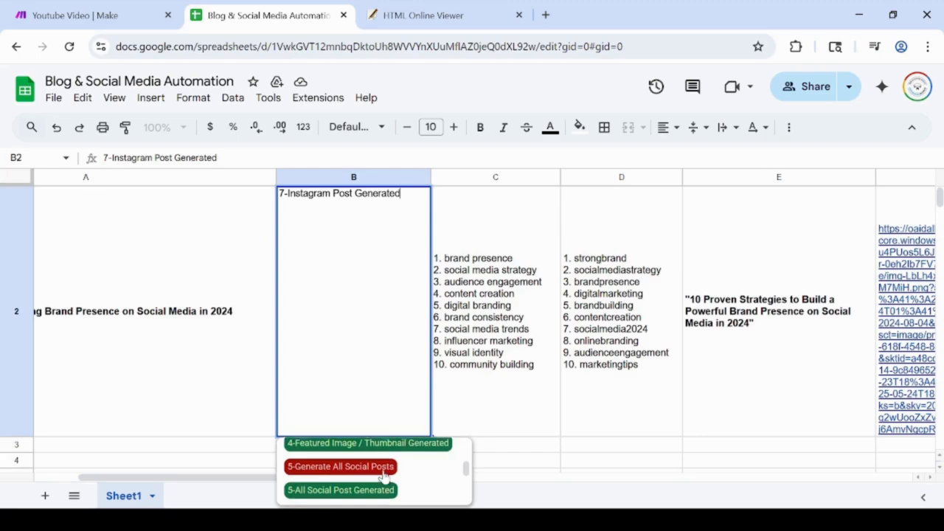
left_click(395, 488)
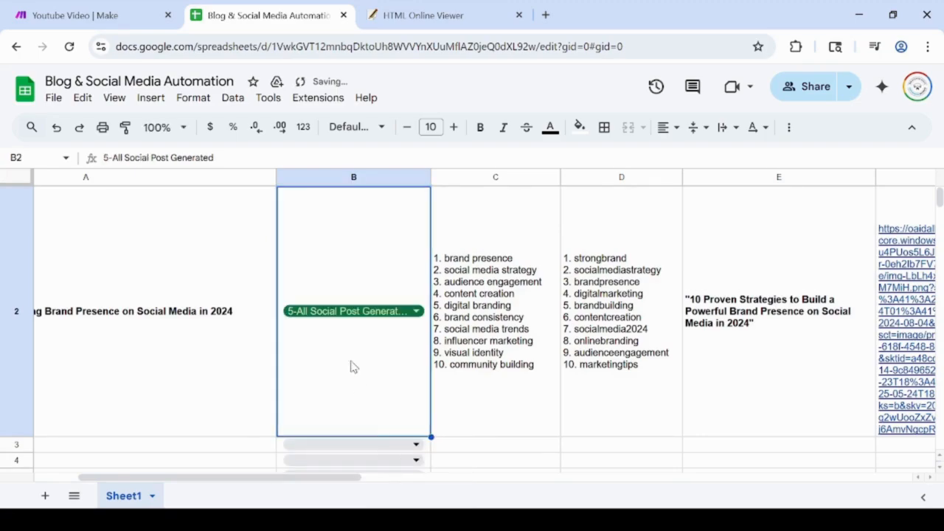
- Copy B2's text into the Action (B) value of the Google Sheets module ending the all-posts route in Make, and save the module
double_click(345, 318)
triple_click(348, 192)
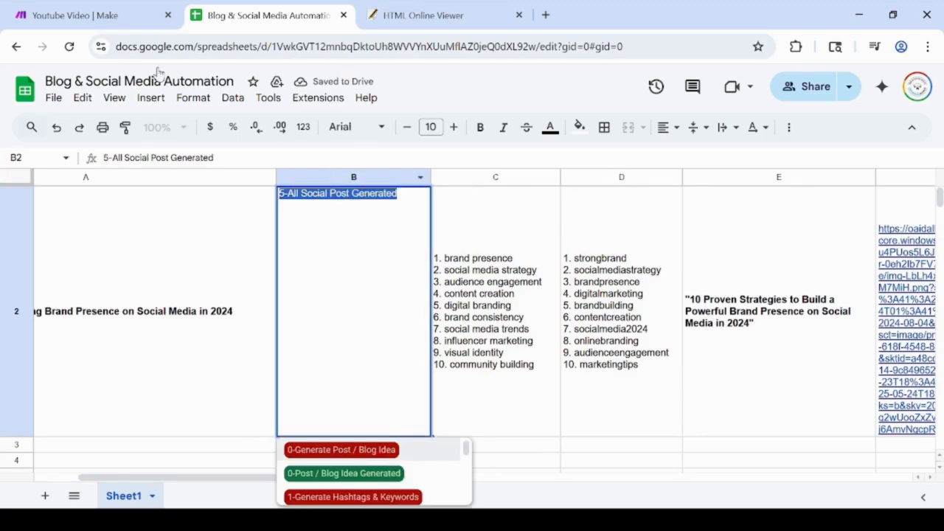
left_click(81, 14)
left_click(668, 154)
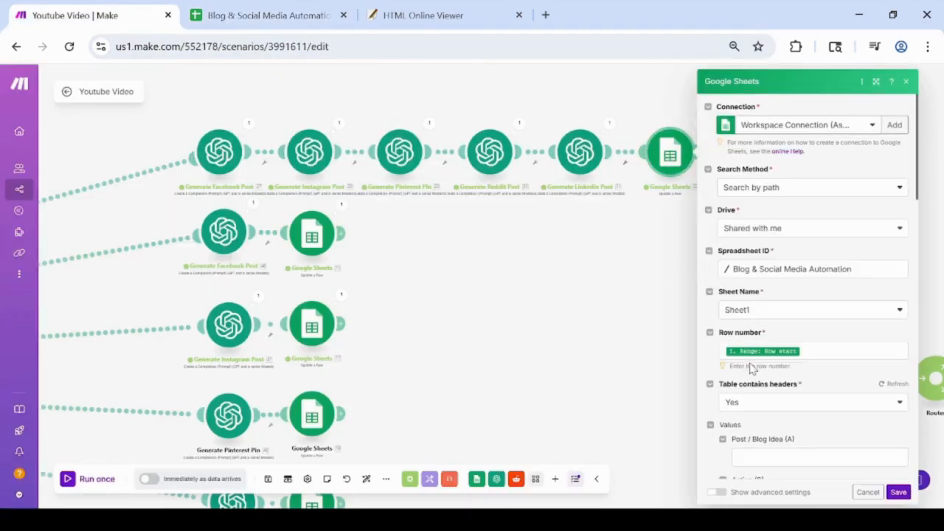
scroll(752, 369, "down", 3)
triple_click(773, 352)
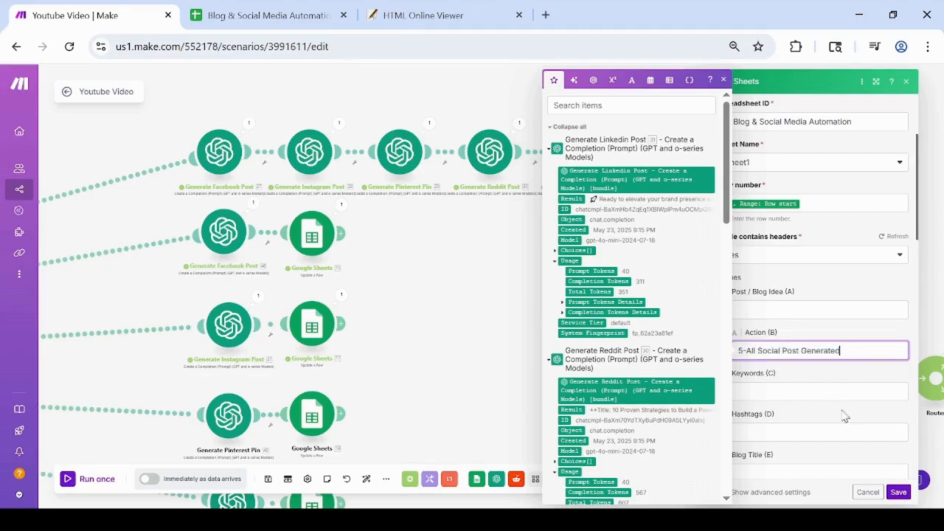
left_click(898, 492)
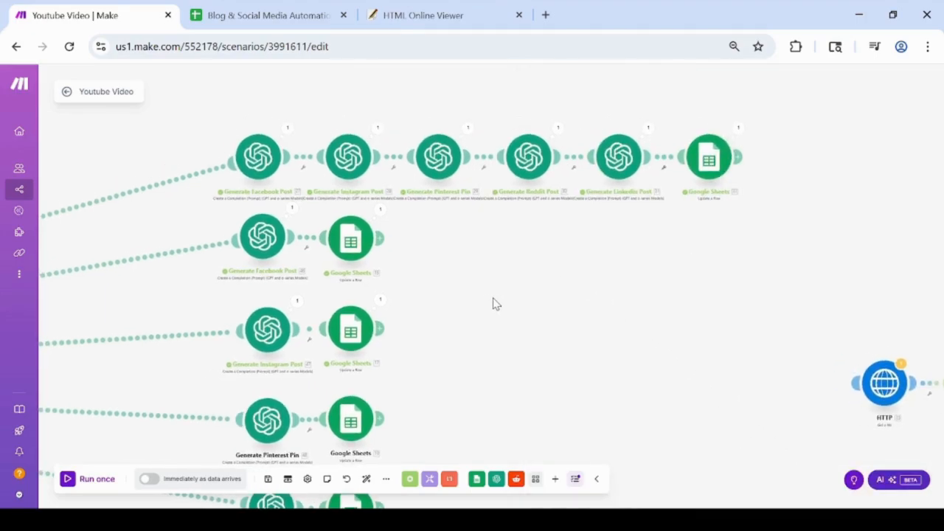
- Check the Facebook route's filter in Make, set B2 in the sheet to 6-Generate Facebook Post, and copy its text
left_click_drag(493, 299, 939, 246)
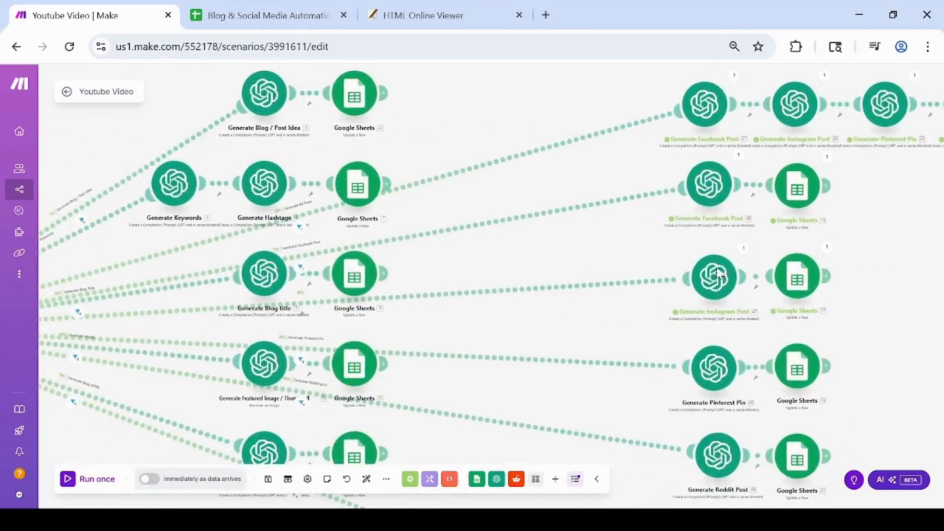
left_click_drag(566, 413, 609, 415)
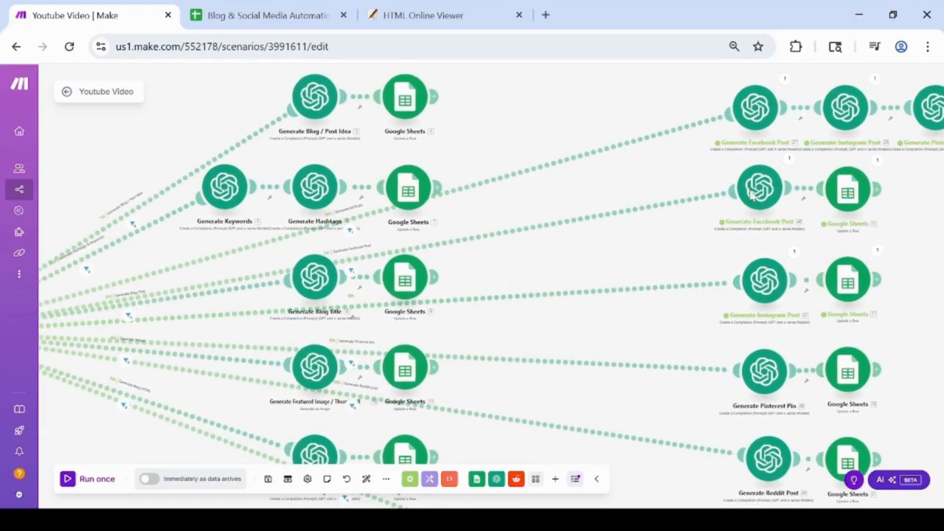
left_click(559, 228)
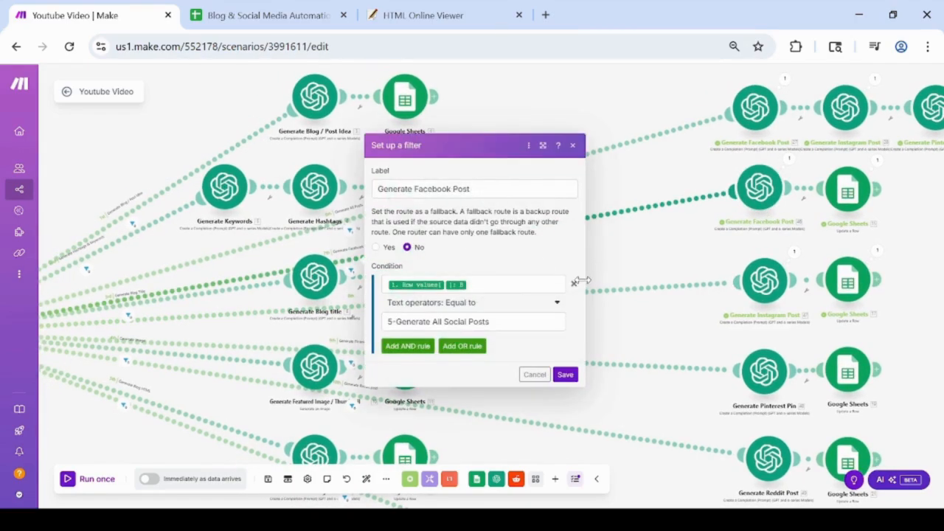
left_click(571, 146)
left_click(267, 15)
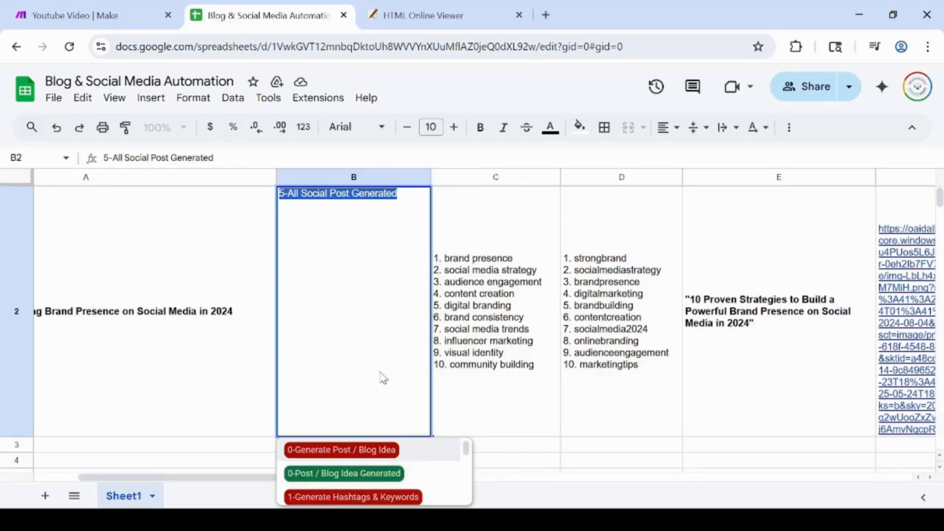
scroll(364, 487, "down", 5)
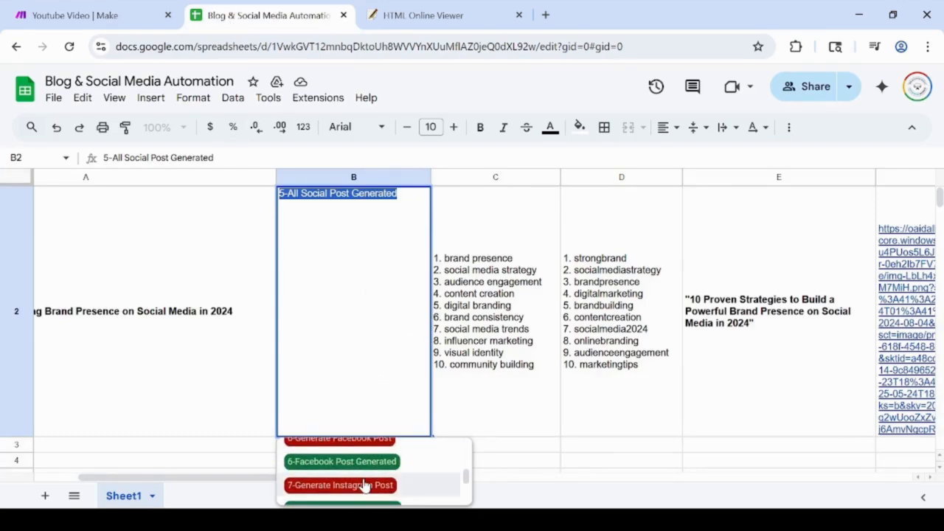
scroll(364, 487, "down", 2)
left_click(362, 449)
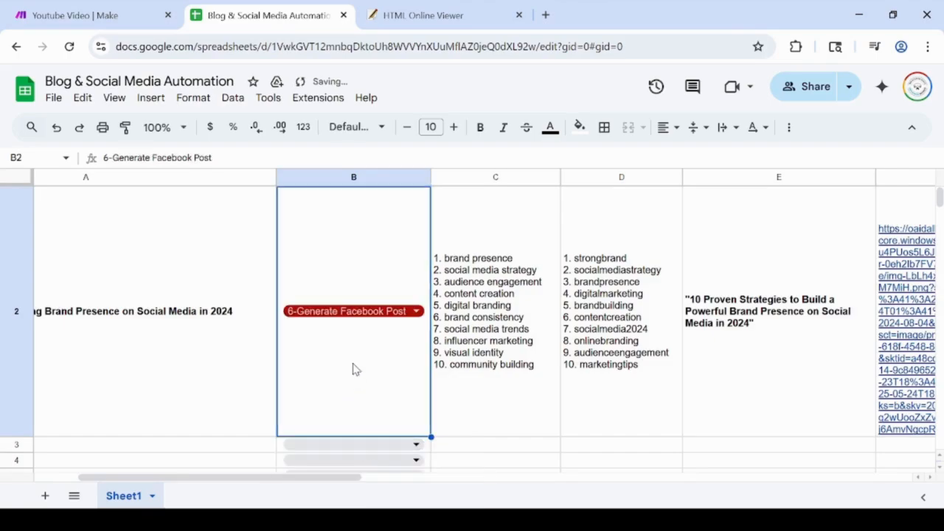
left_click(345, 313)
triple_click(323, 190)
key("ctrl+c")
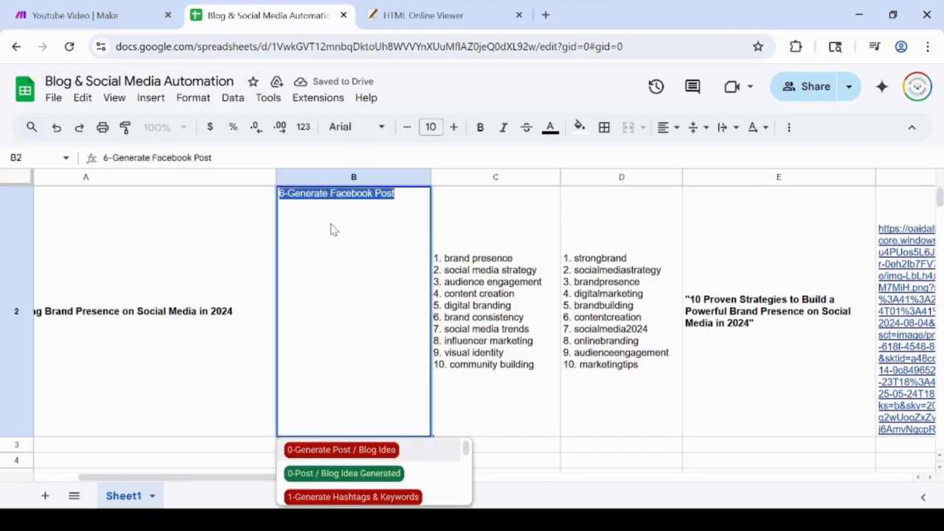
- In Make, replace the Generate Facebook Post filter's condition value with 6-Generate Facebook Post and save the filter
left_click(140, 15)
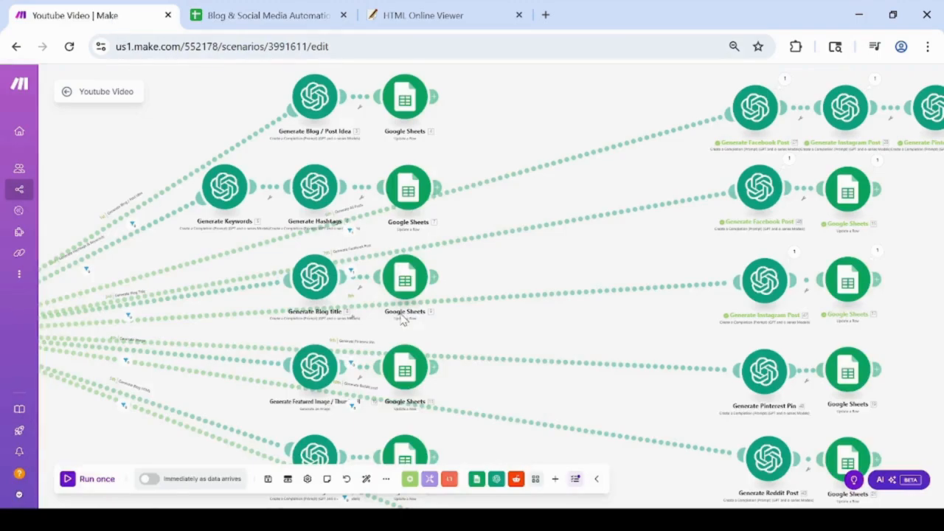
left_click(600, 222)
triple_click(462, 322)
key("ctrl+v")
left_click(562, 375)
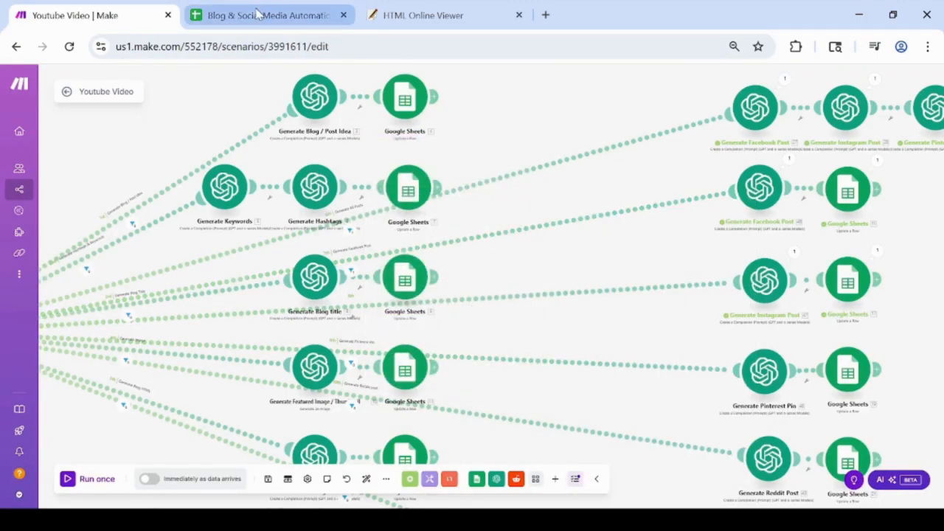
- Set the Action in B2 of the sheet to 7-Generate Instagram Post and select its text for copying
left_click(264, 14)
scroll(384, 468, "down", 3)
scroll(384, 467, "down", 4)
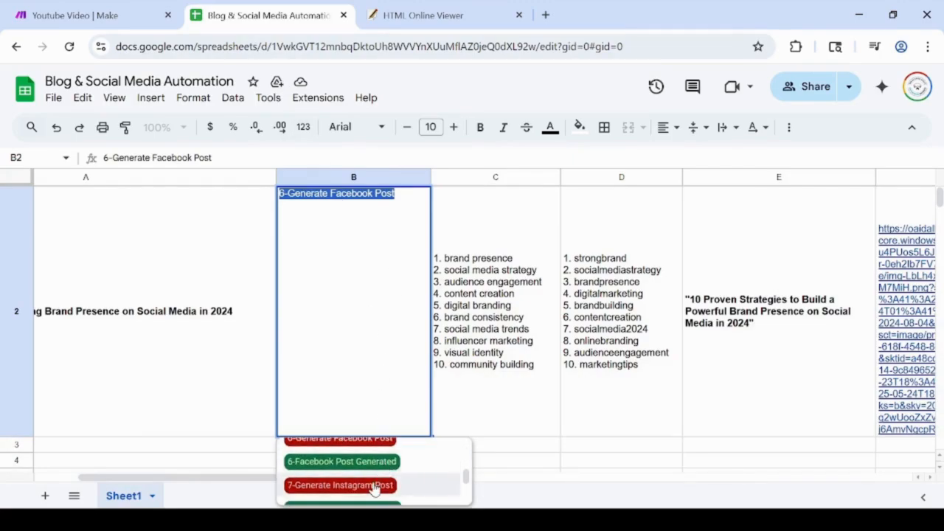
left_click(371, 487)
double_click(340, 321)
triple_click(339, 194)
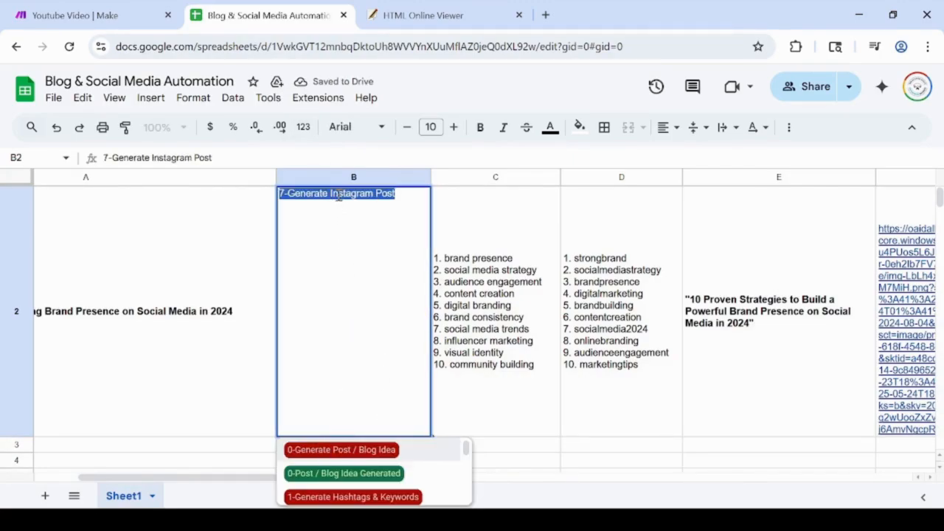
- Set the Instagram route's filter in Make: label Generate Instagram Post, condition row value B equal to 7-Generate Instagram Post, and save
left_click(88, 14)
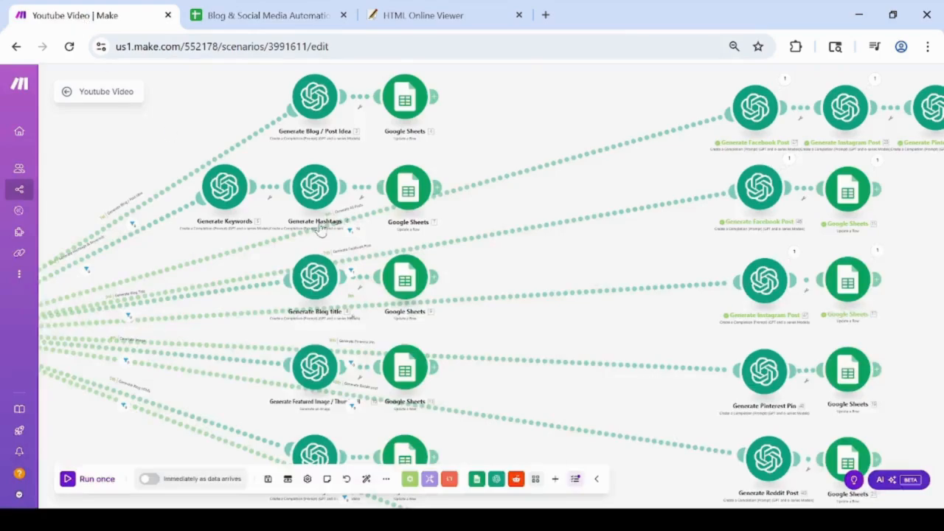
left_click(599, 299)
left_click(413, 232)
type("Generate Instagram Post")
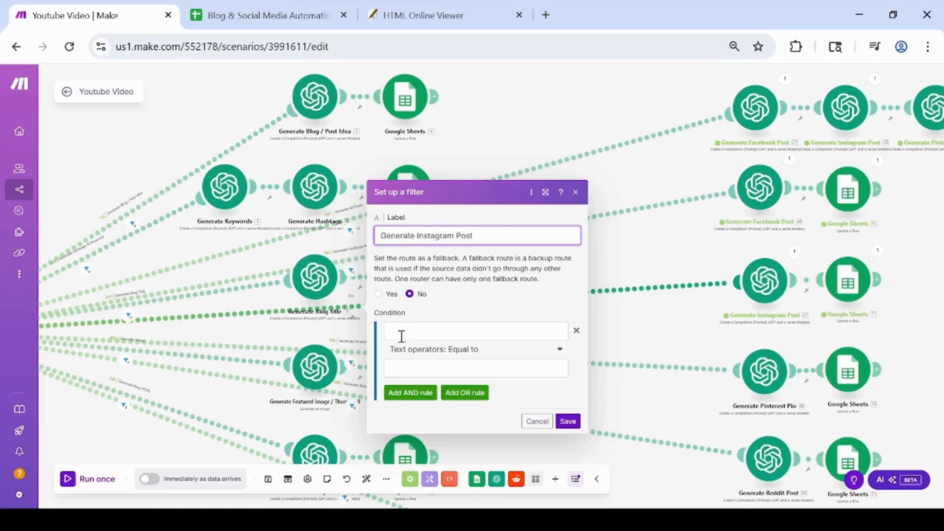
left_click(401, 336)
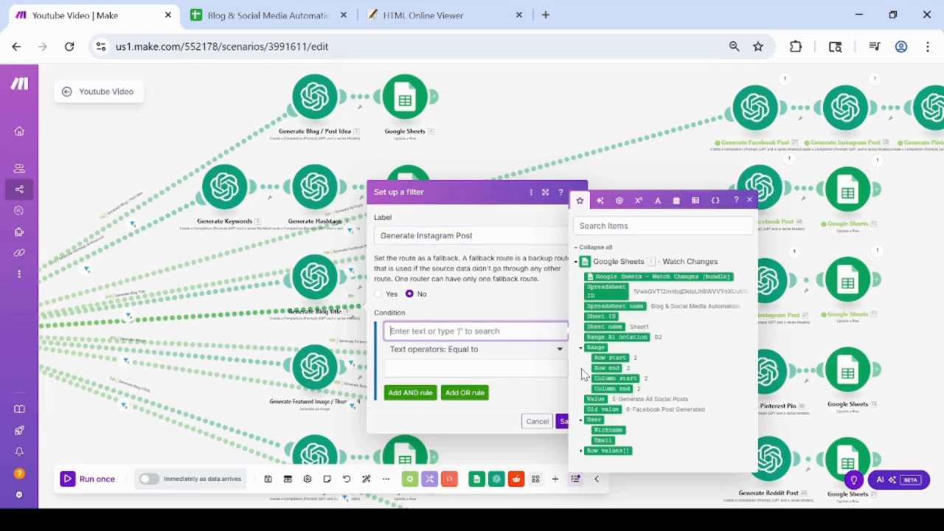
left_click(581, 451)
left_click(596, 360)
left_click(506, 368)
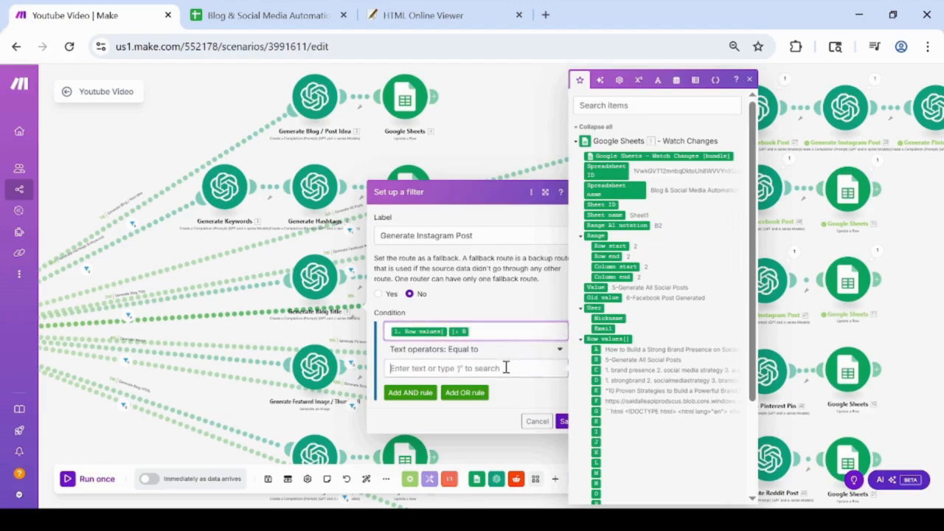
type("7-Generate Instagram Post")
left_click(564, 424)
- Check the filter labels and conditions on the Pinterest, Reddit and LinkedIn routes without changing them
left_click(615, 366)
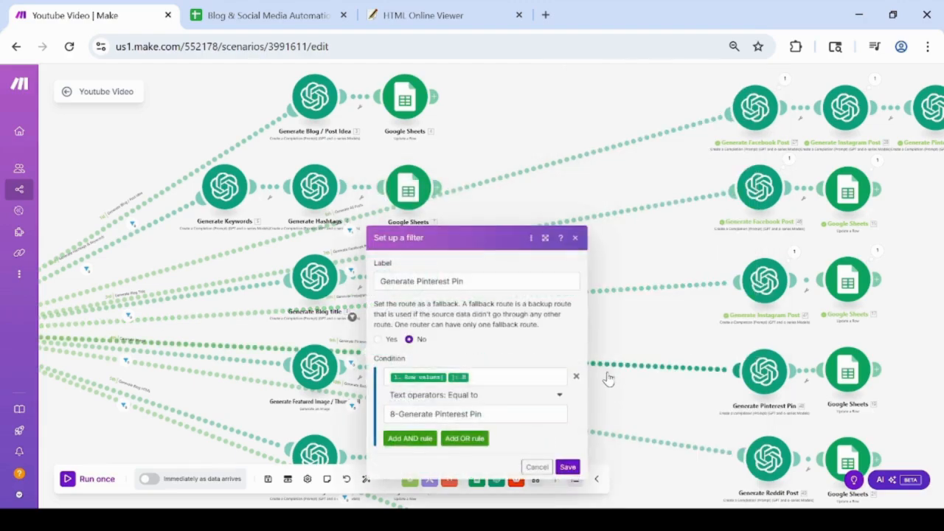
left_click(631, 444)
left_click(634, 452)
scroll(634, 454, "down", 5)
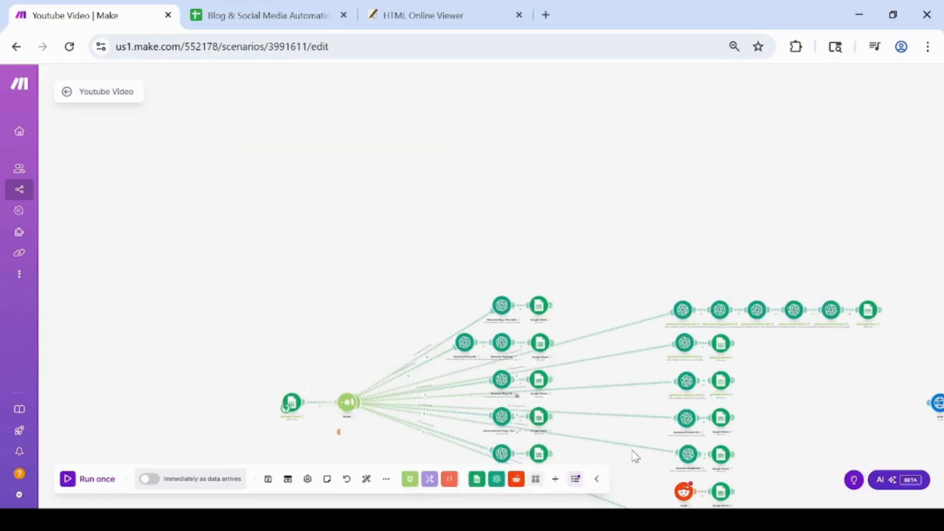
left_click_drag(634, 454, 504, 288)
scroll(487, 340, "up", 3)
left_click(486, 341)
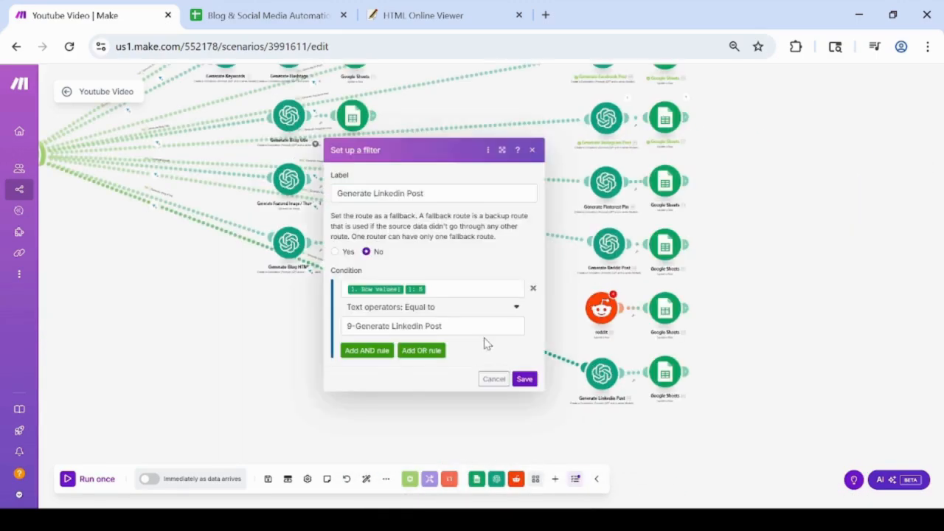
left_click(372, 421)
left_click_drag(759, 249, 675, 332)
scroll(618, 375, "up", 3)
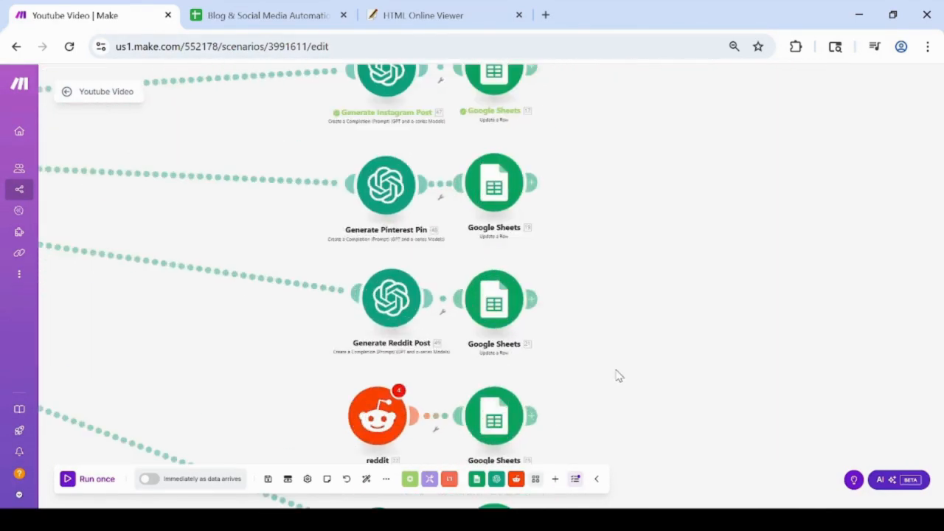
left_click_drag(265, 369, 467, 361)
scroll(465, 362, "down", 5)
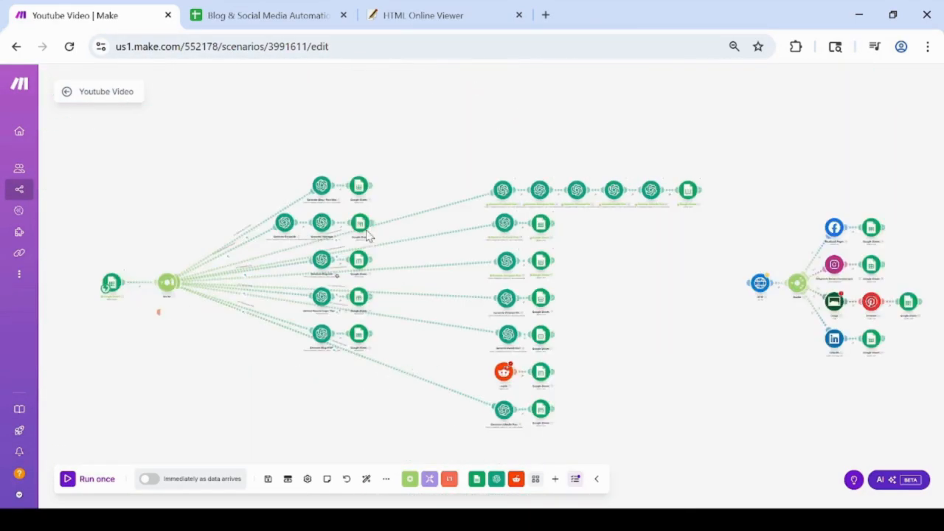
- Set the Action in B2 of the sheet back to 5-All Social Post Generated
left_click(258, 15)
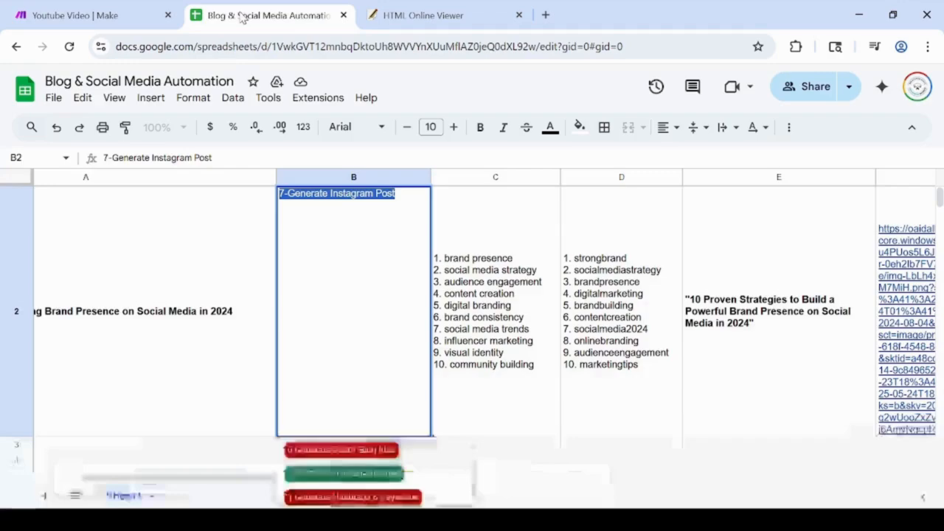
scroll(385, 493, "down", 5)
left_click(384, 491)
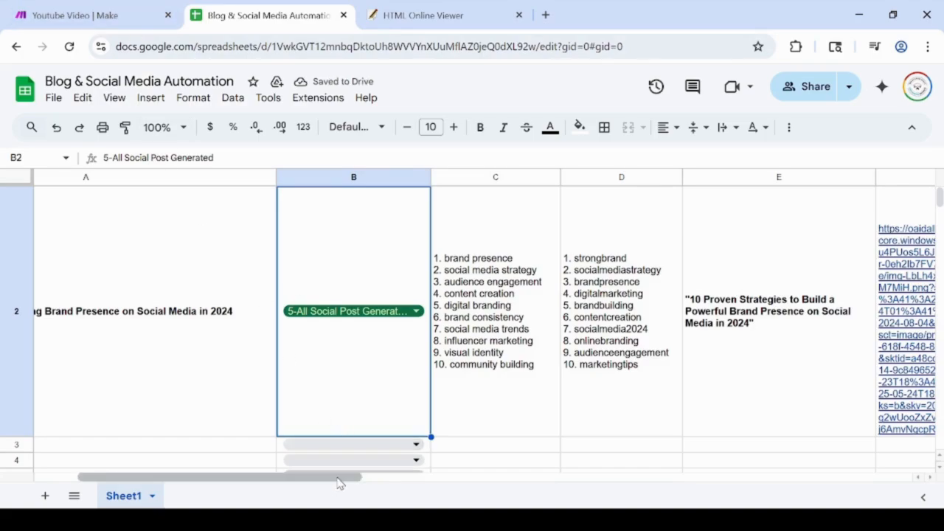
- Look over the existing Reddit post in N2 and the Reddit column before testing its route
left_click_drag(339, 483, 774, 421)
scroll(774, 421, "up", 1)
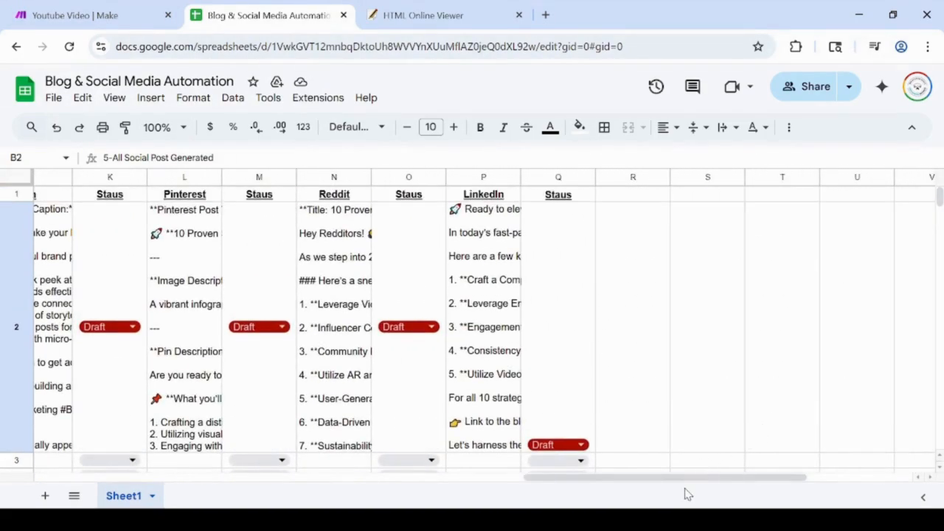
left_click(496, 231)
double_click(335, 272)
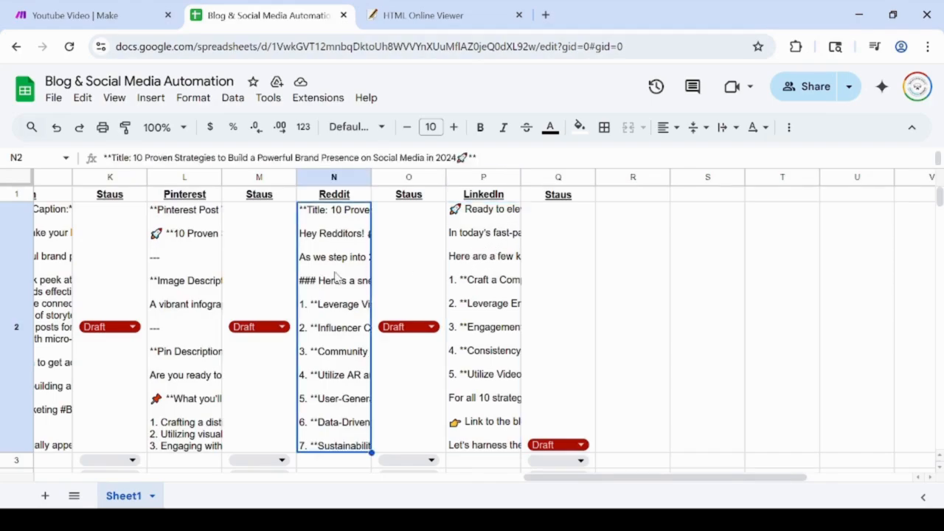
left_click(336, 178)
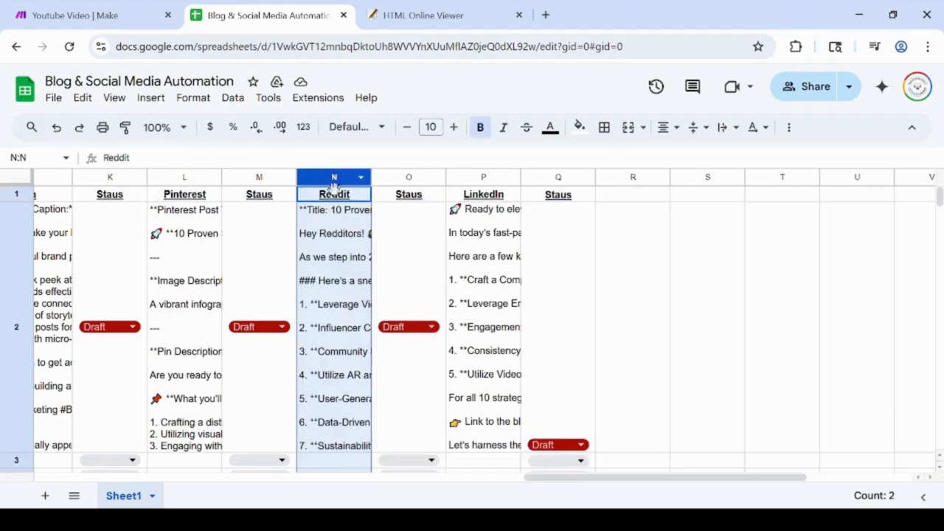
- Start a single run of the Make scenario to test the Reddit route
left_click(93, 16)
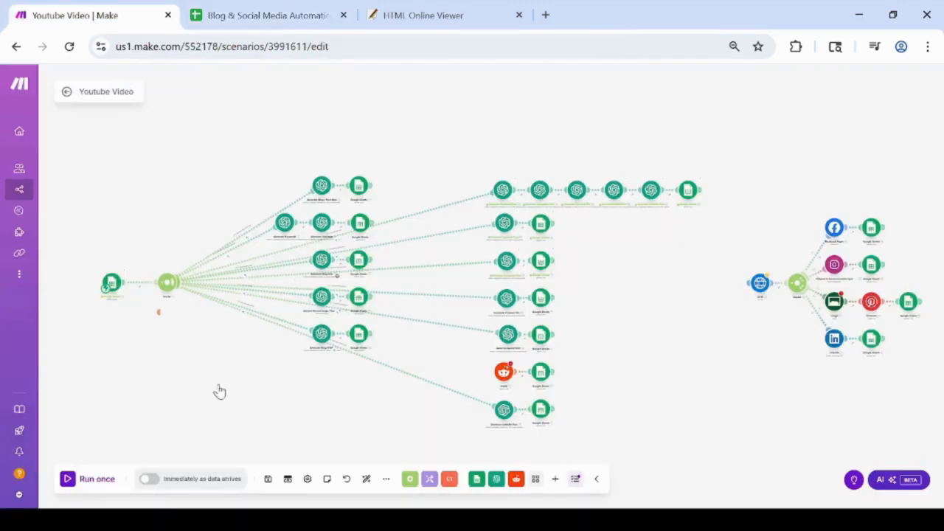
left_click(93, 480)
left_click(203, 491)
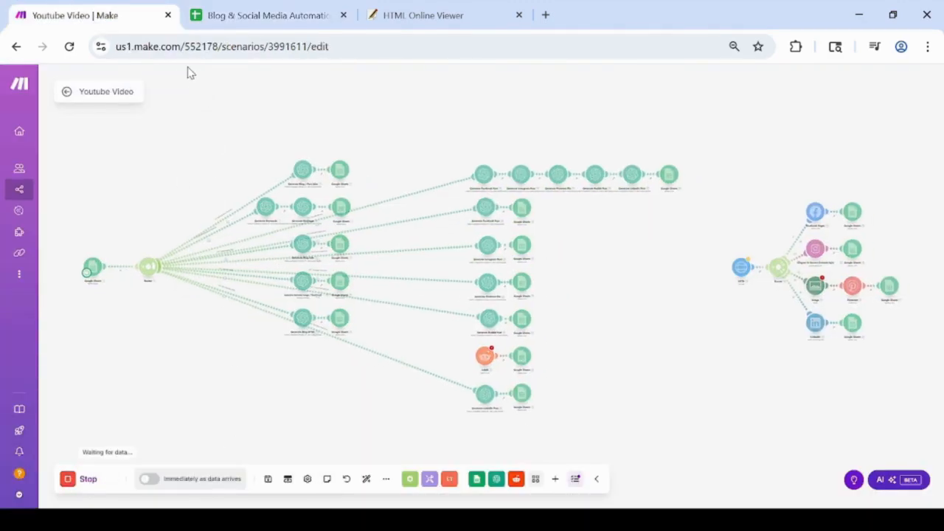
- Trigger the Reddit route by setting the Action in B2 of the sheet to 10-Generate Reddit Post
left_click(193, 15)
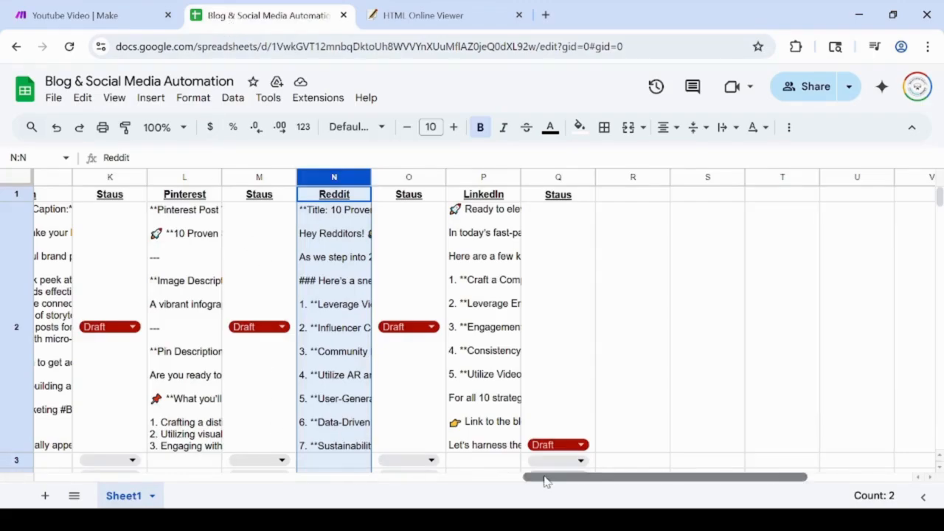
left_click_drag(546, 479, 118, 478)
left_click(369, 327)
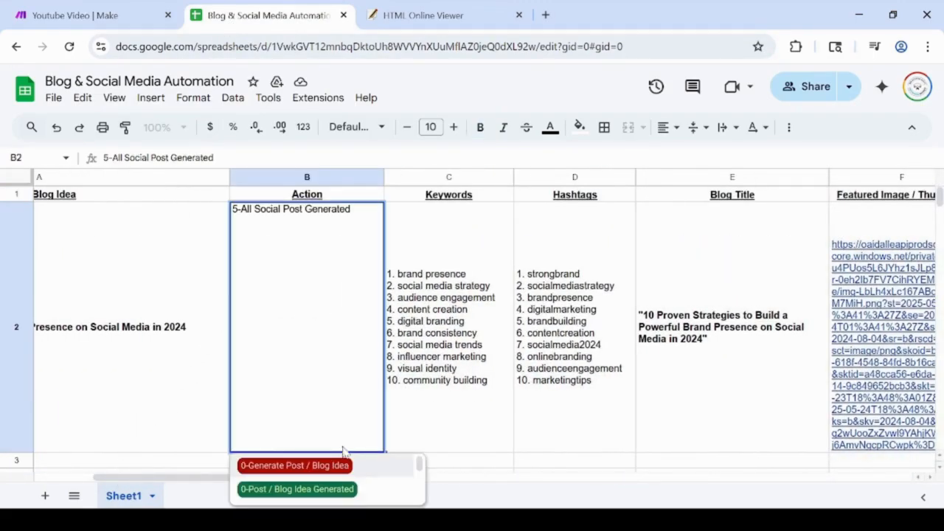
scroll(339, 487, "down", 3)
scroll(344, 486, "up", 1)
scroll(361, 488, "down", 2)
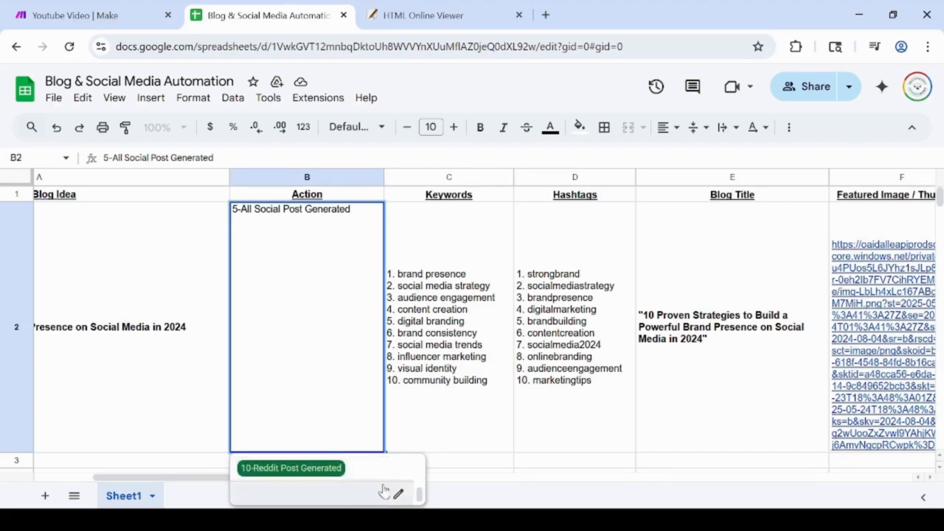
scroll(419, 492, "up", 2)
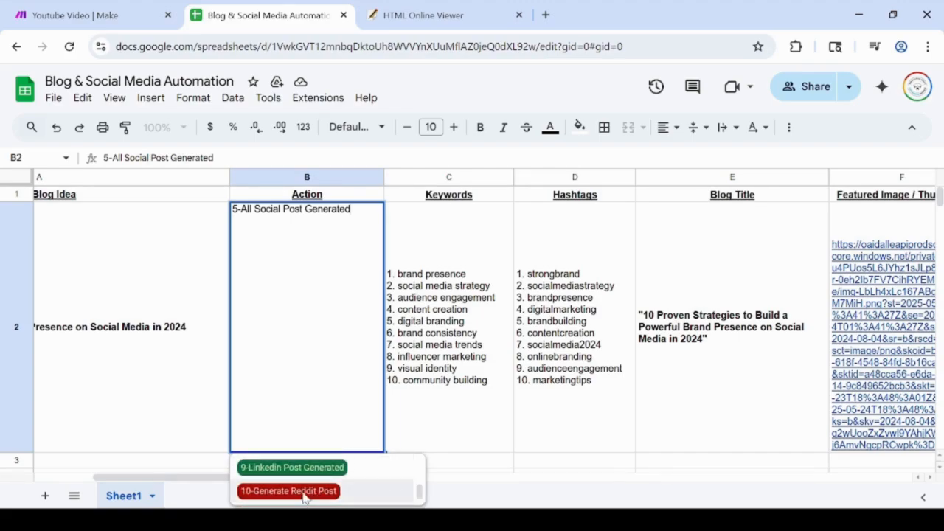
left_click(305, 491)
- Follow the Reddit route's run in Make and open N2 in the sheet to read the generated Reddit post
left_click(132, 24)
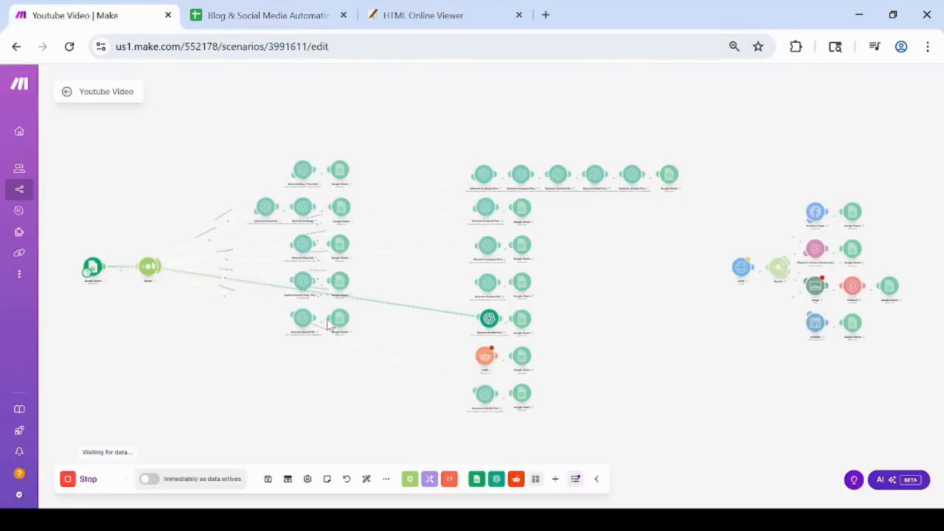
left_click_drag(298, 370, 208, 360)
scroll(214, 362, "up", 3)
left_click_drag(270, 359, 67, 399)
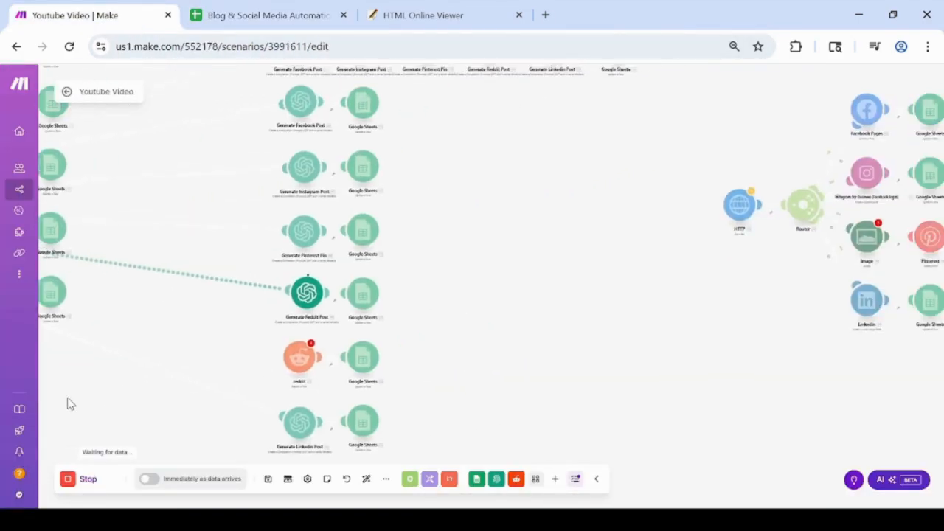
left_click(265, 14)
left_click_drag(303, 478, 686, 492)
left_click(511, 395)
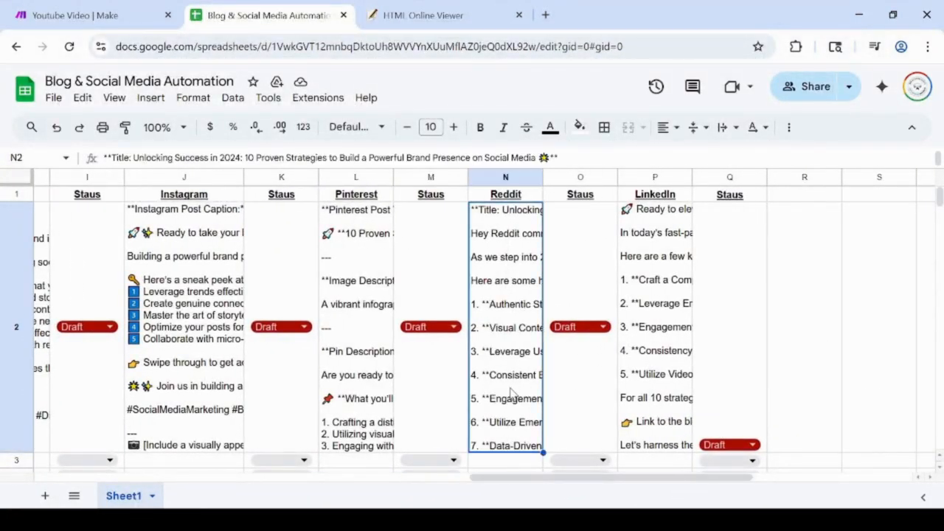
double_click(511, 389)
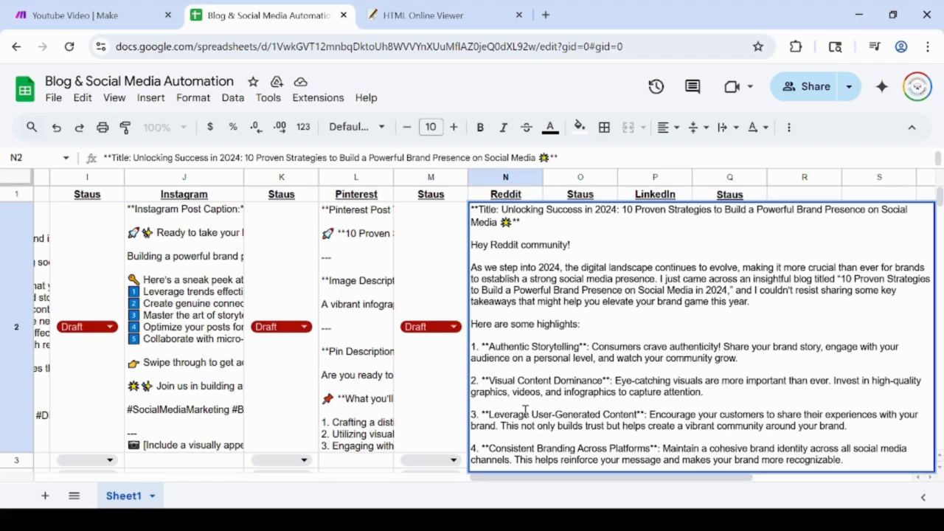
- Switch to the Make scenario and connect the main router to the unlinked Reddit module
left_click(441, 426)
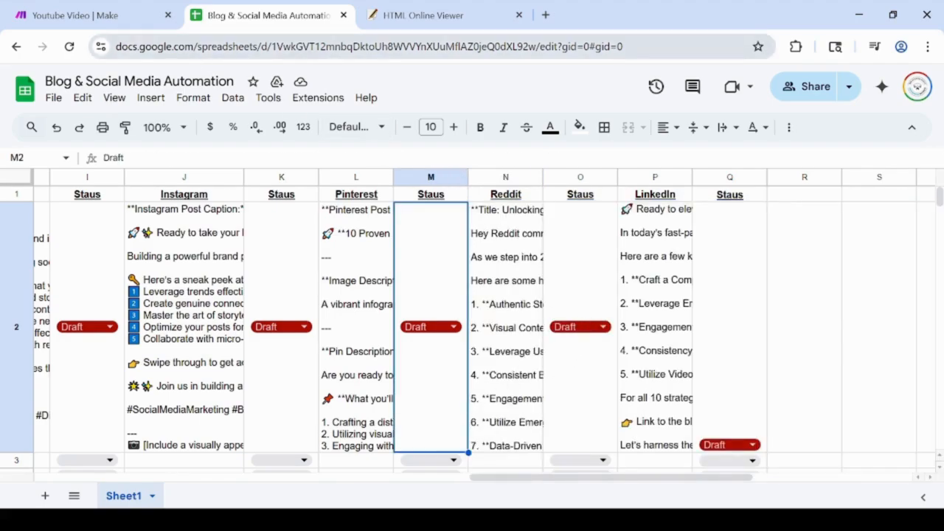
left_click(87, 16)
left_click_drag(478, 277, 507, 310)
scroll(507, 316, "down", 2)
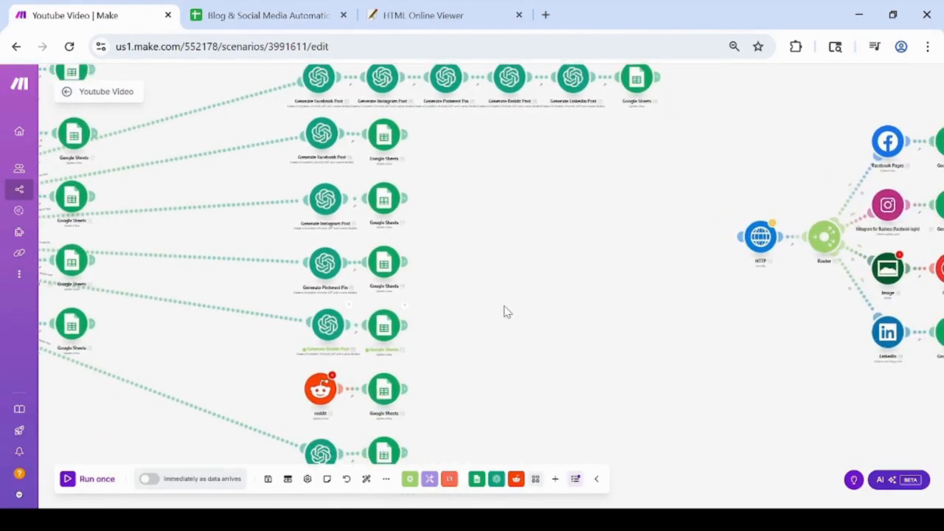
scroll(341, 340, "down", 3)
left_click_drag(381, 357, 577, 312)
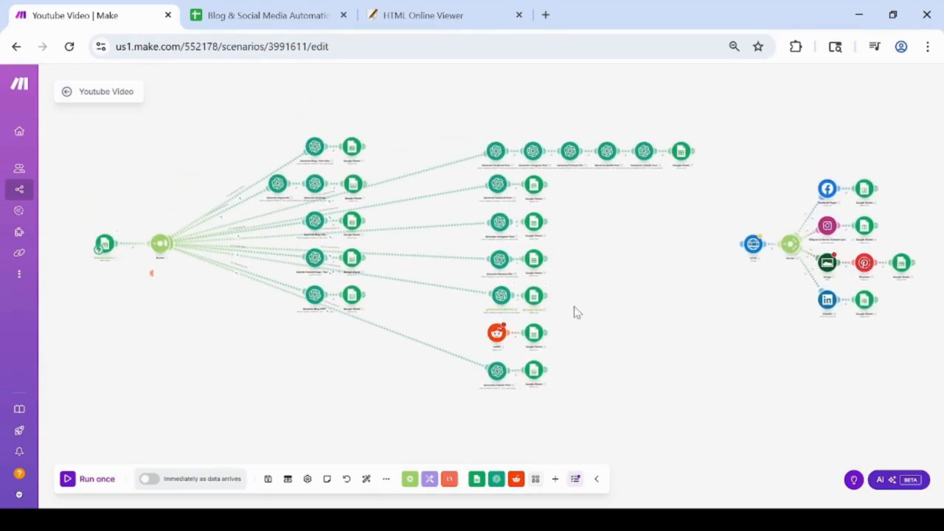
left_click_drag(663, 318, 609, 350)
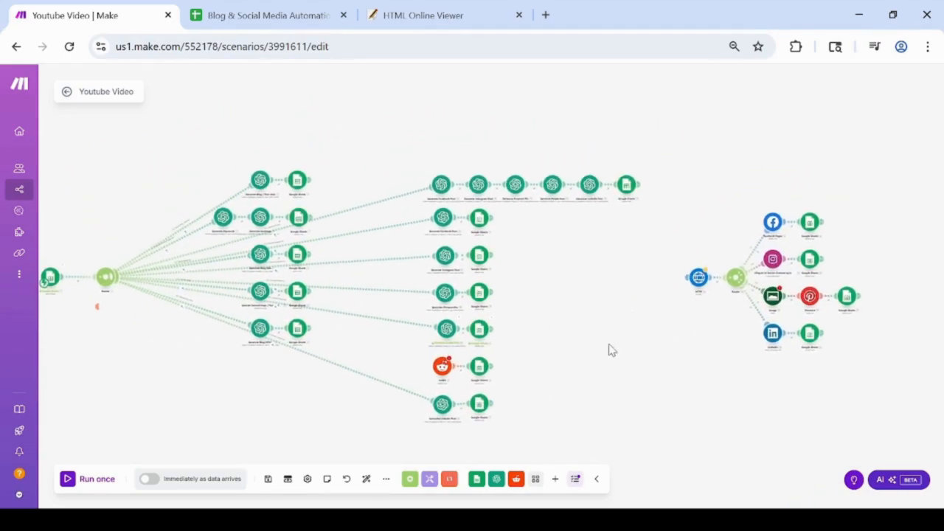
right_click(410, 365)
left_click(391, 361)
left_click_drag(99, 306, 130, 312)
left_click_drag(137, 277, 476, 367)
- Map the Reddit module's title to the column E row value from the watched Google Sheet
left_click(473, 370)
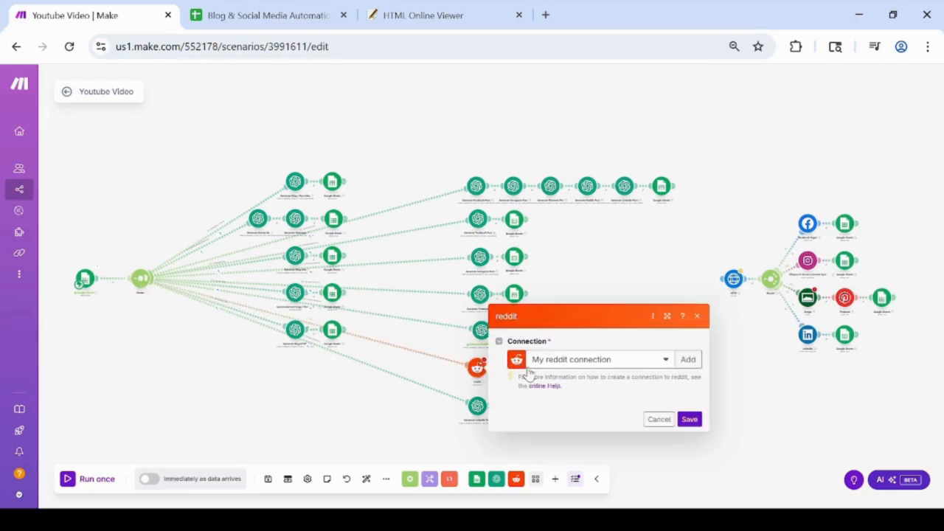
left_click(568, 357)
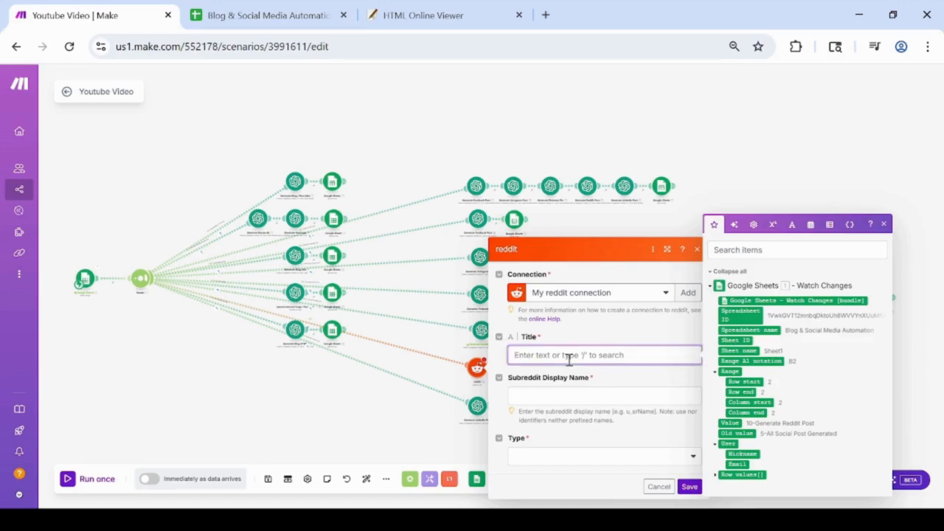
left_click(715, 475)
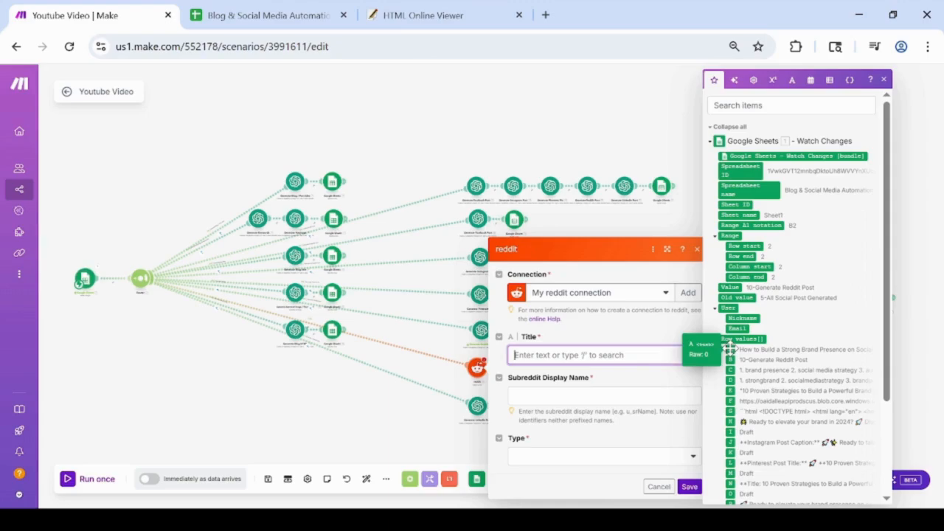
left_click(729, 388)
- Set the Reddit module's type to Text post and its subreddit display name to thebusinessbench
left_click(627, 396)
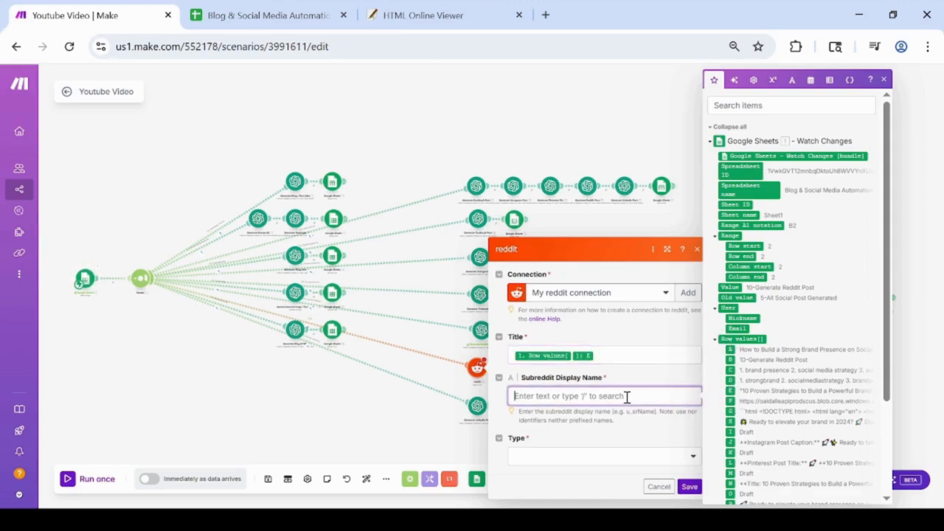
left_click(686, 456)
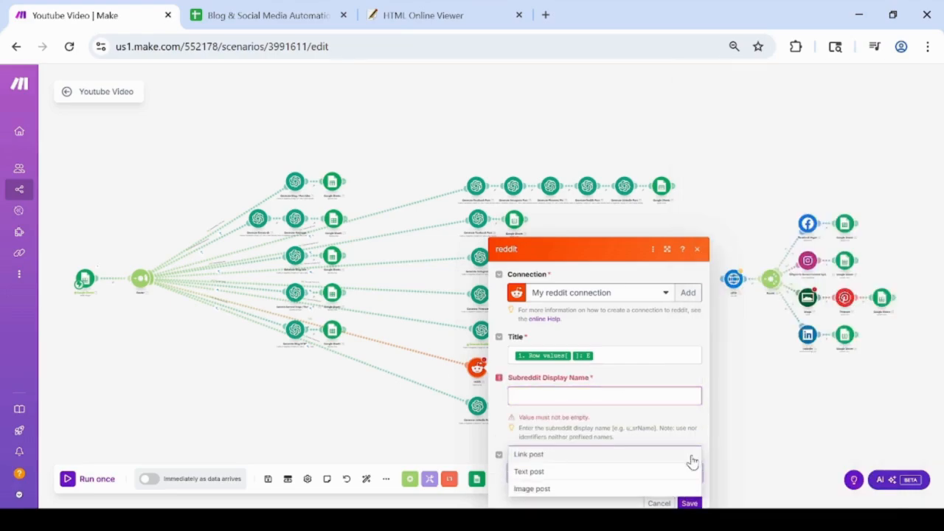
left_click(640, 473)
left_click(608, 345)
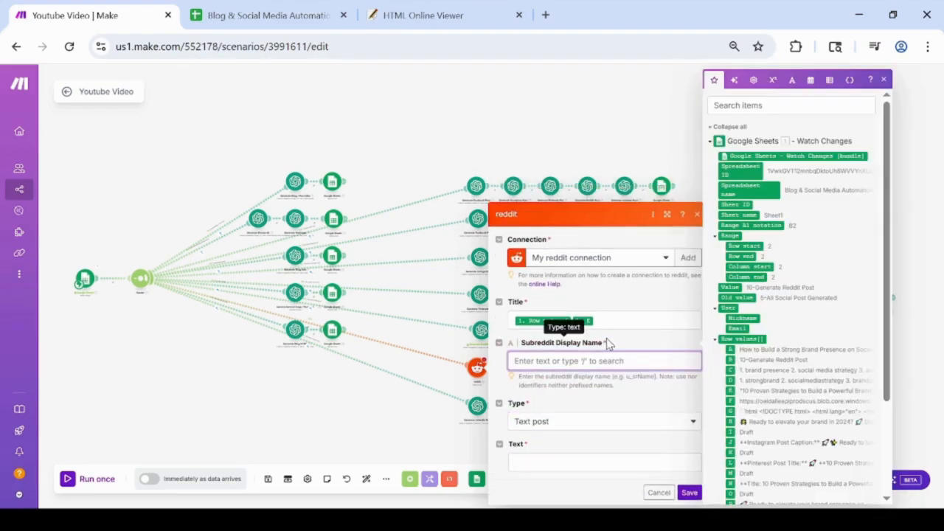
type("thebu")
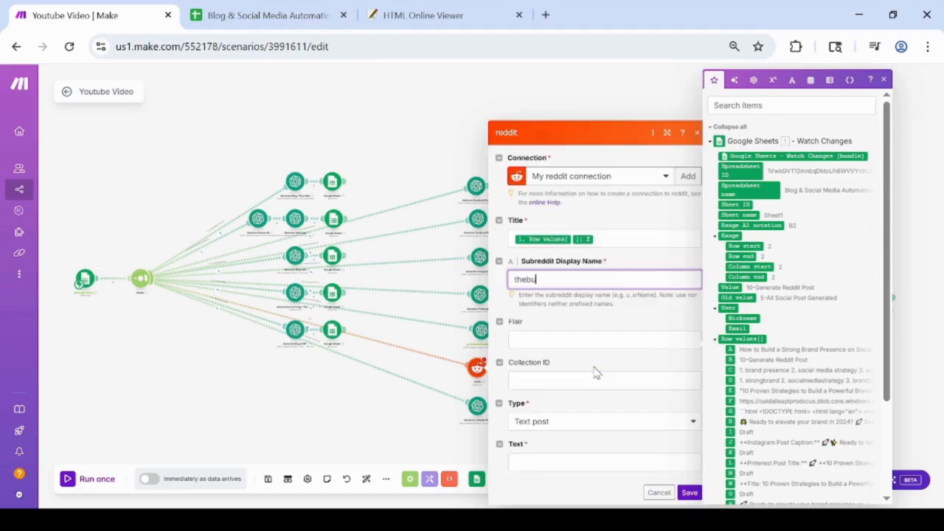
type("sinessbench")
left_click(689, 493)
- Check the sheet for the Reddit column, map the Reddit module's text to the column N row value, and save the module
left_click(672, 465)
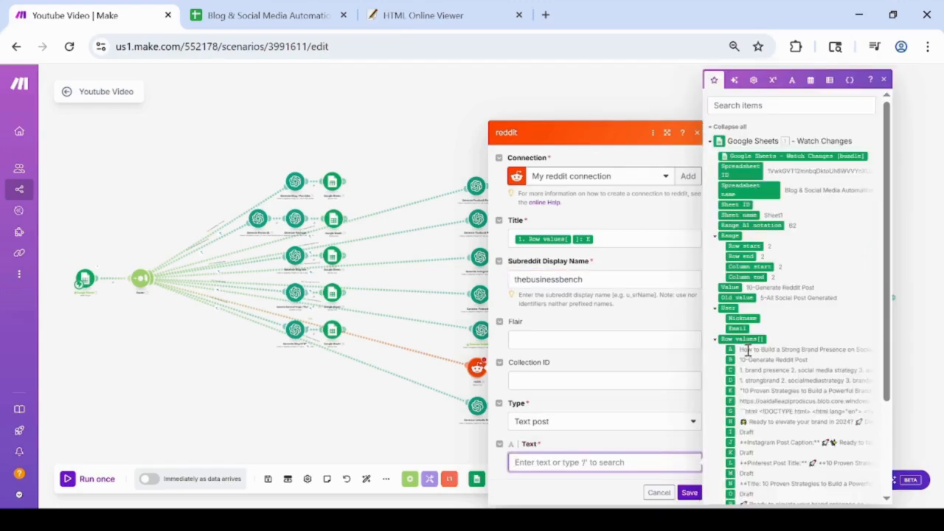
scroll(760, 367, "down", 2)
scroll(760, 369, "up", 2)
scroll(762, 374, "down", 2)
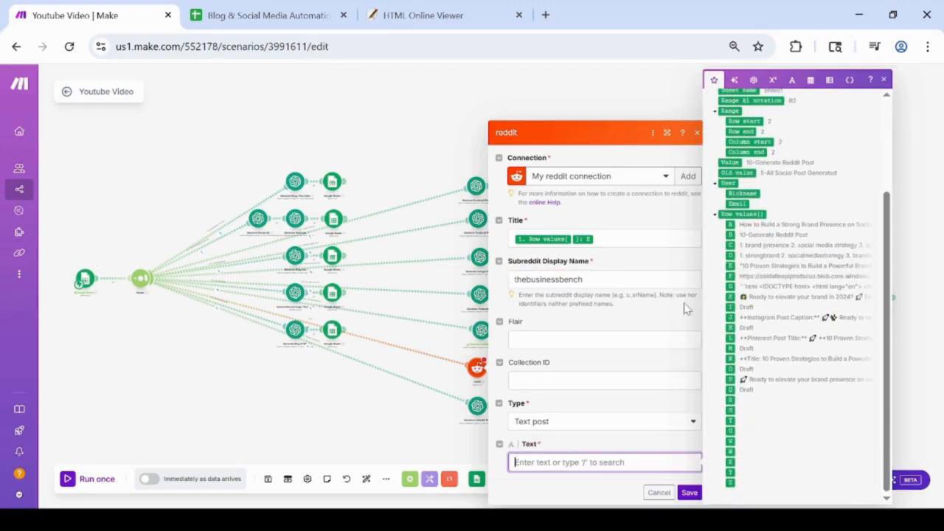
left_click(266, 15)
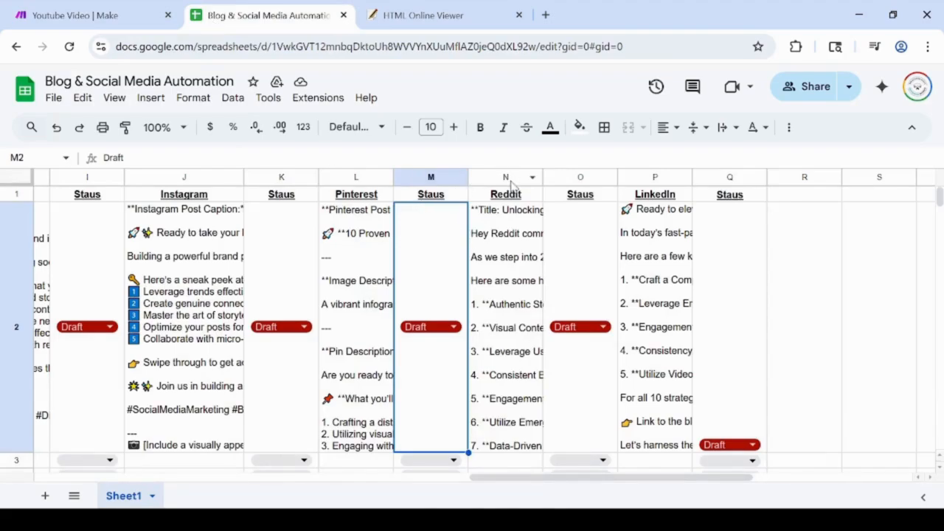
left_click(115, 23)
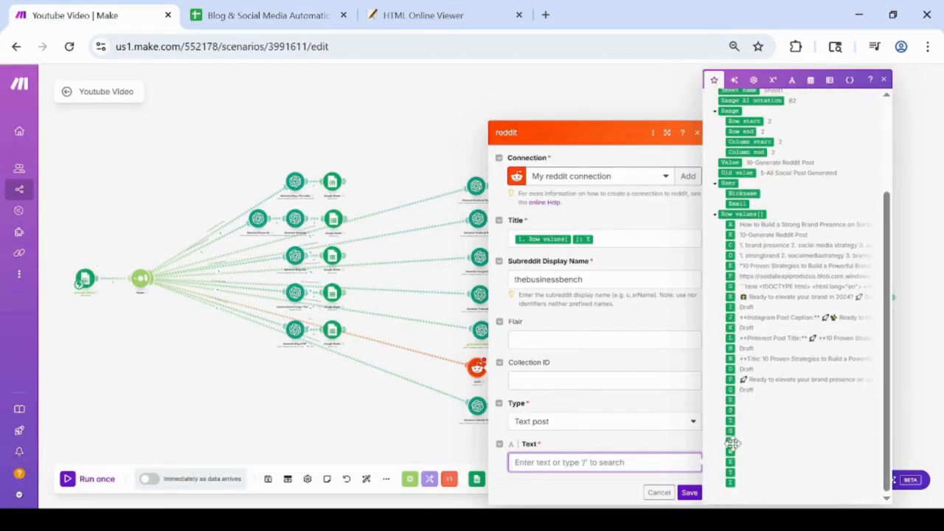
left_click(730, 359)
left_click(664, 488)
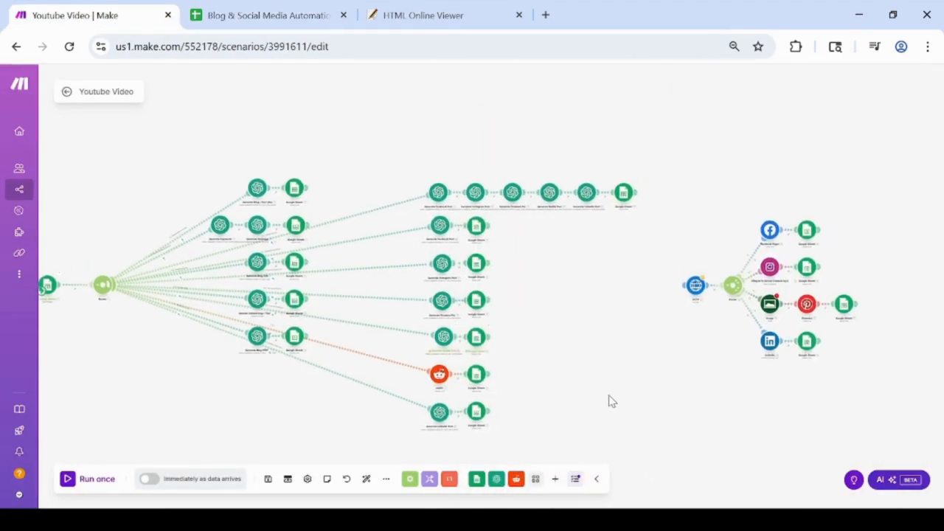
- Connect the main router to the HTTP module that leads to the social publishing routes
left_click_drag(617, 325, 690, 324)
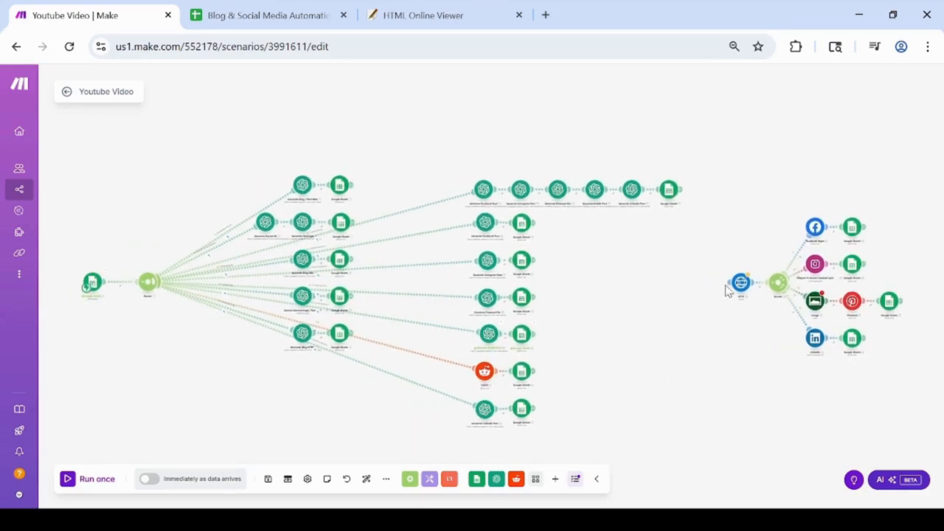
mouse_move(151, 282)
left_mouse_down()
mouse_move(364, 312)
mouse_move(283, 287)
mouse_move(149, 282)
mouse_move(152, 288)
left_mouse_up()
- Examine the Facebook Pages module's settings and the publishing routes behind the HTTP module
left_click_drag(685, 358, 164, 414)
scroll(413, 412, "up", 3)
left_click(332, 193)
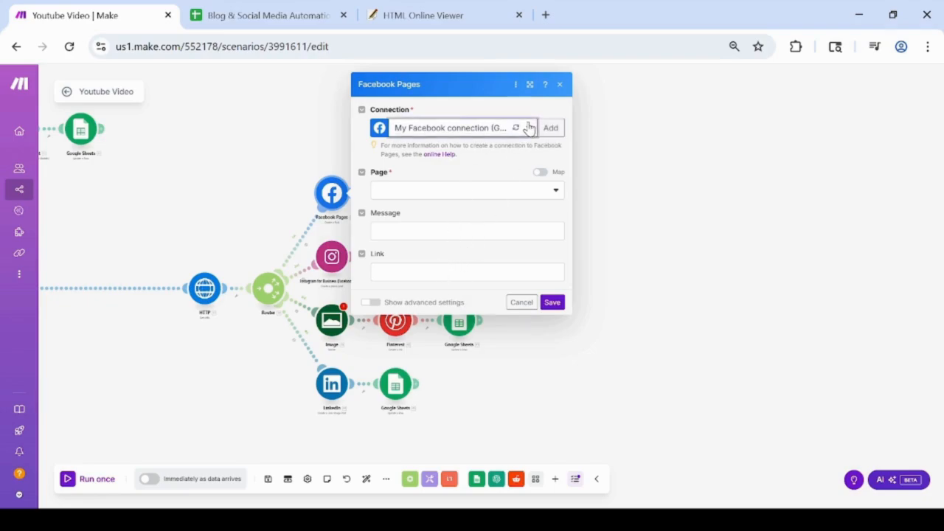
left_click(560, 84)
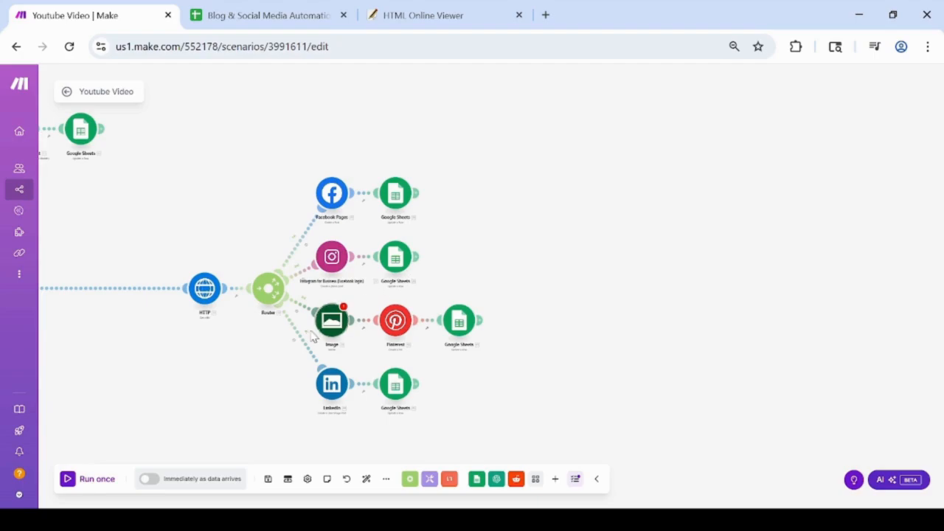
left_click_drag(234, 364, 411, 362)
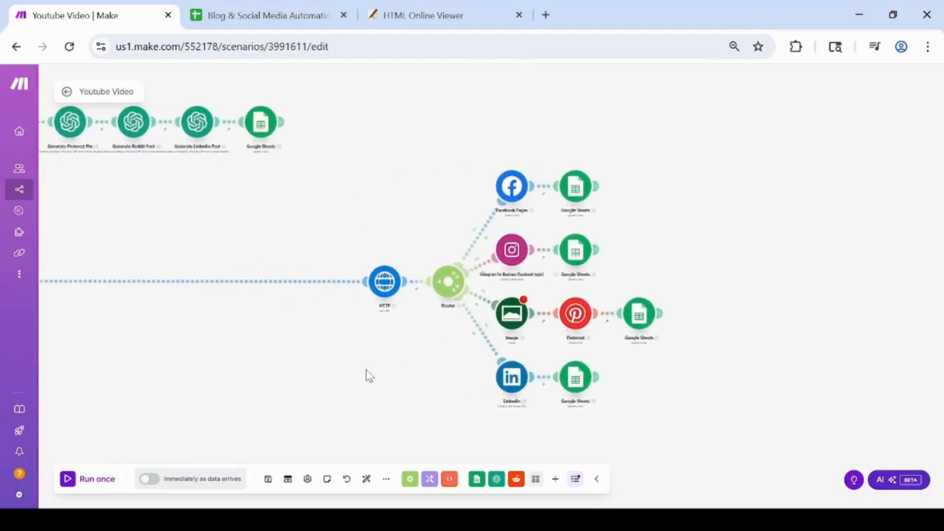
left_click_drag(355, 371, 663, 319)
scroll(526, 376, "down", 3)
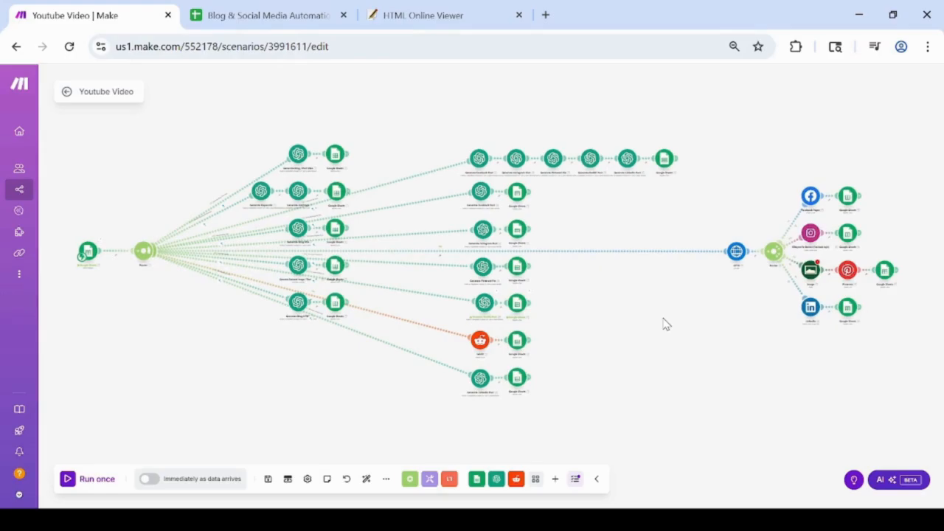